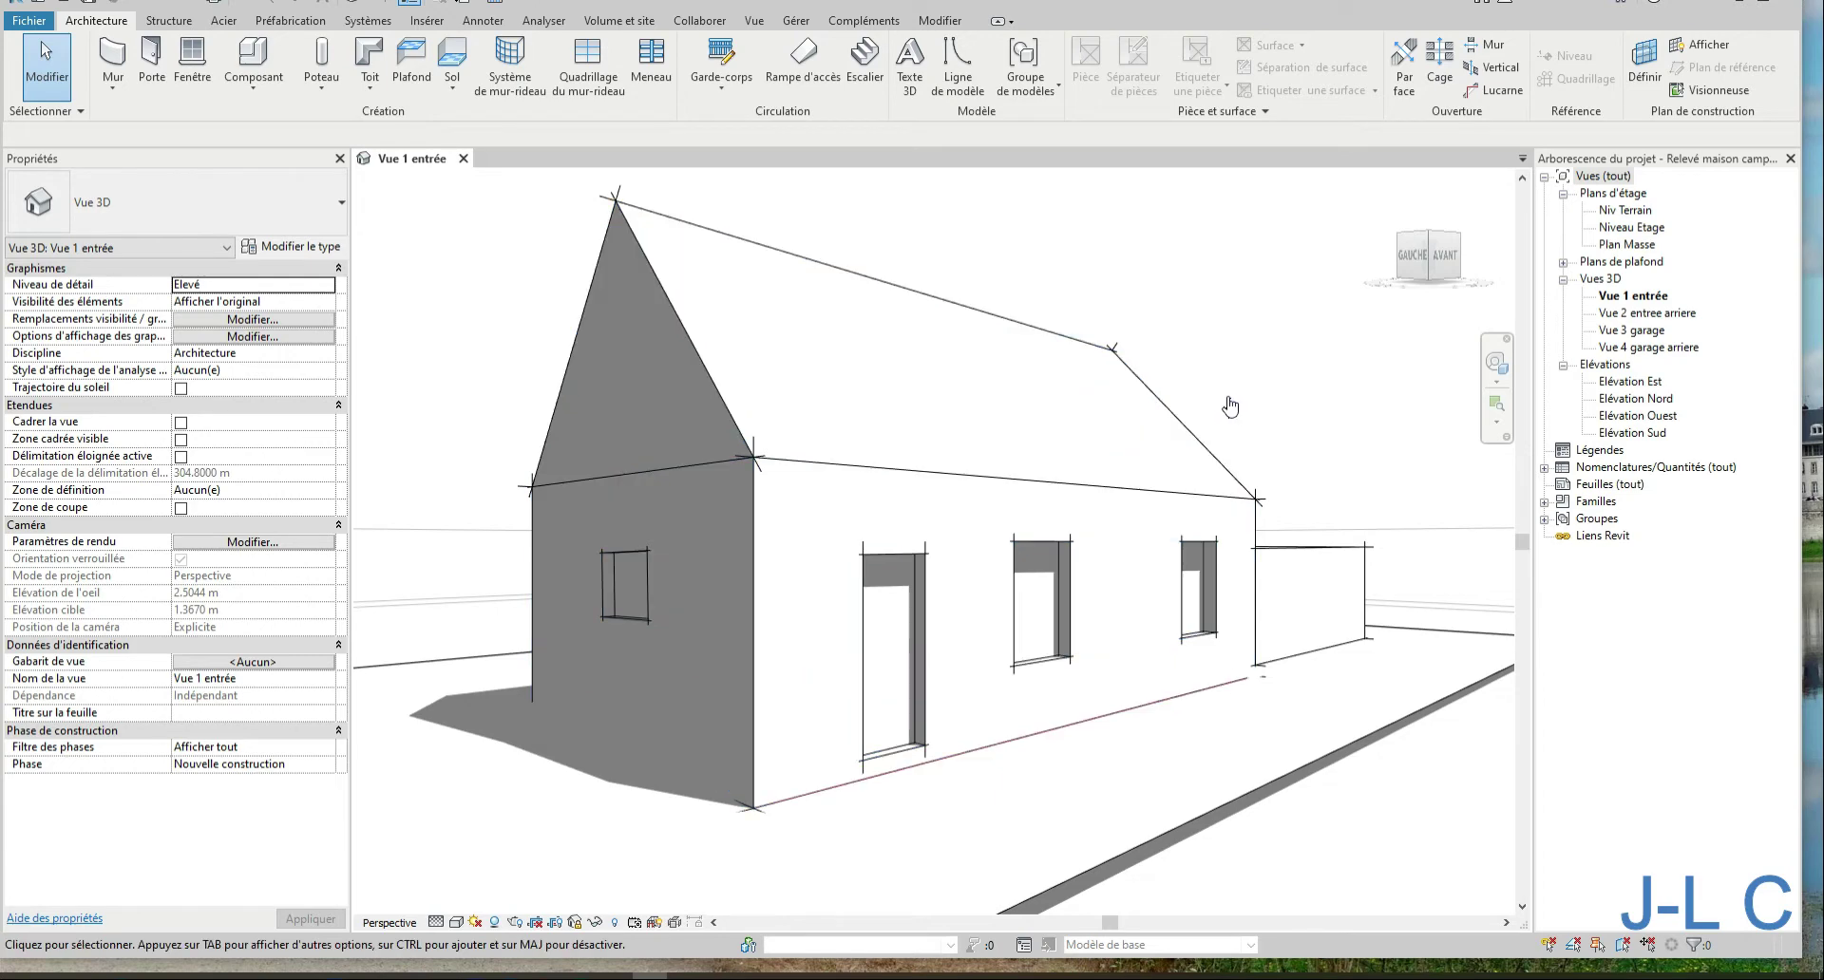
Unlock the 3D view orientation, then orbit and zoom in on the house corner
click(574, 922)
click(632, 901)
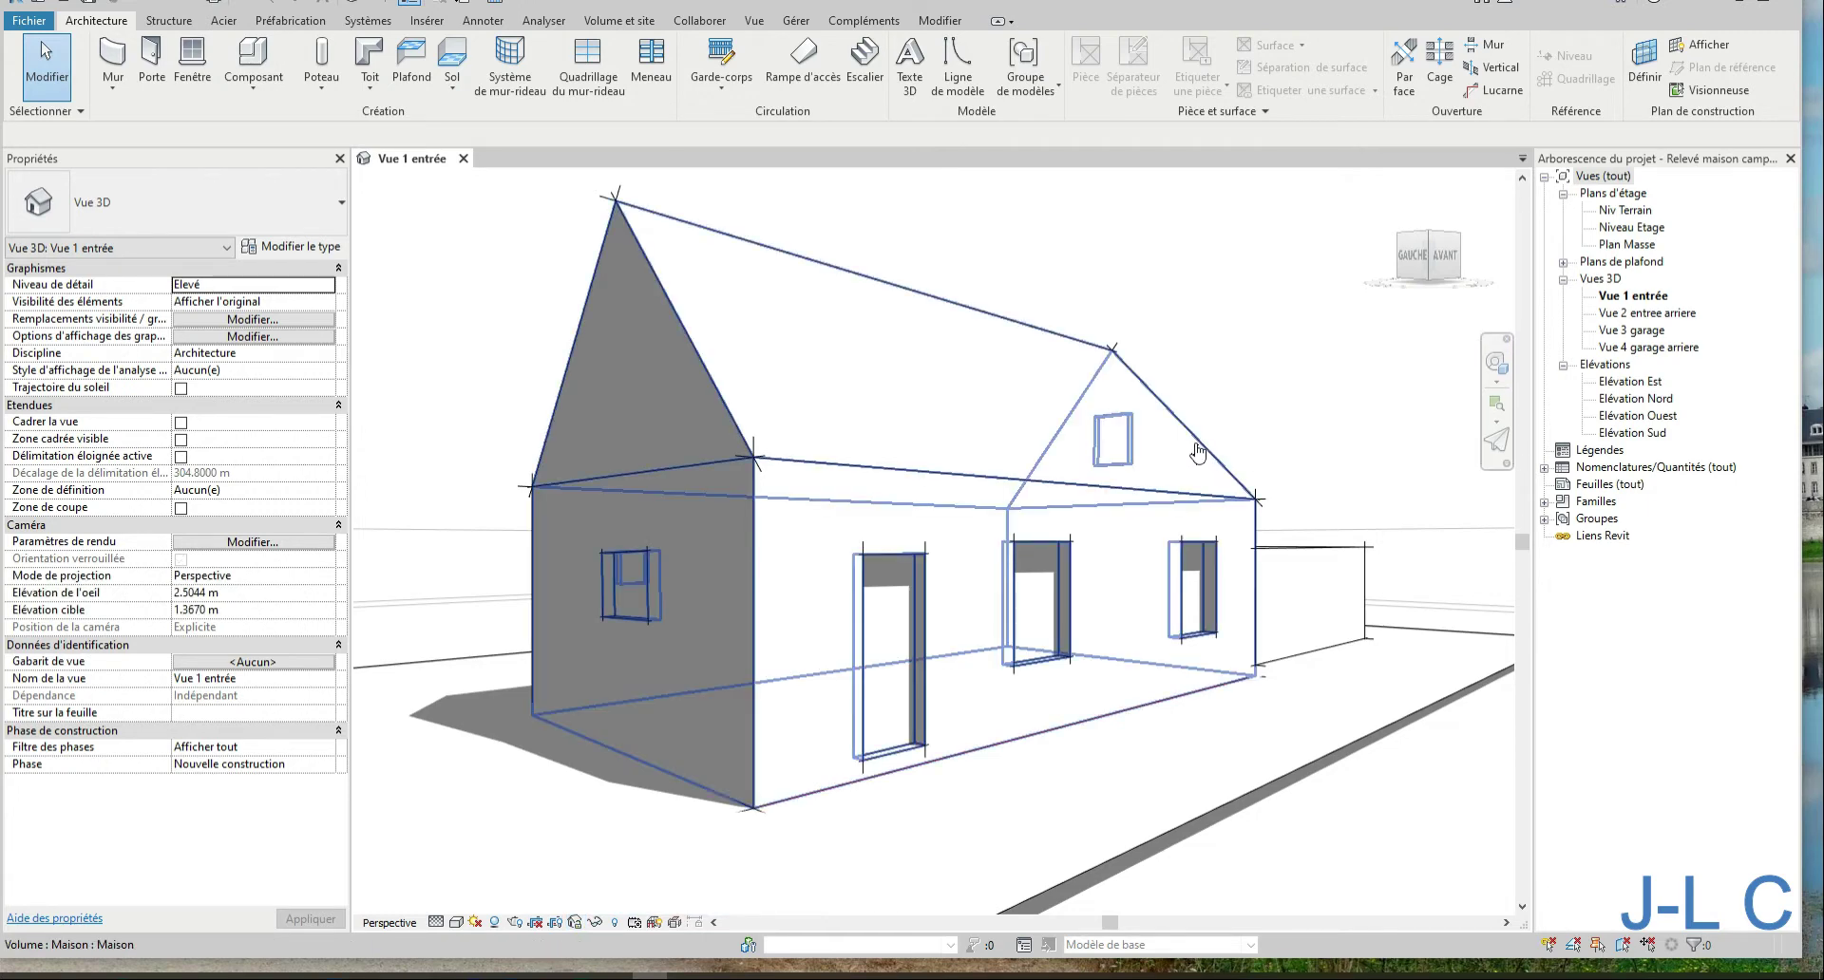
mouse_move(1256, 475)
shift+middle_down()
mouse_move(1057, 563)
mouse_move(741, 374)
mouse_move(751, 476)
mouse_move(835, 452)
mouse_move(697, 425)
mouse_move(932, 492)
mouse_move(1111, 517)
mouse_move(822, 590)
mouse_move(912, 651)
mouse_move(1194, 489)
mouse_move(1051, 529)
mouse_move(1064, 523)
shift+middle_up()
scroll(846, 558, up, 2)
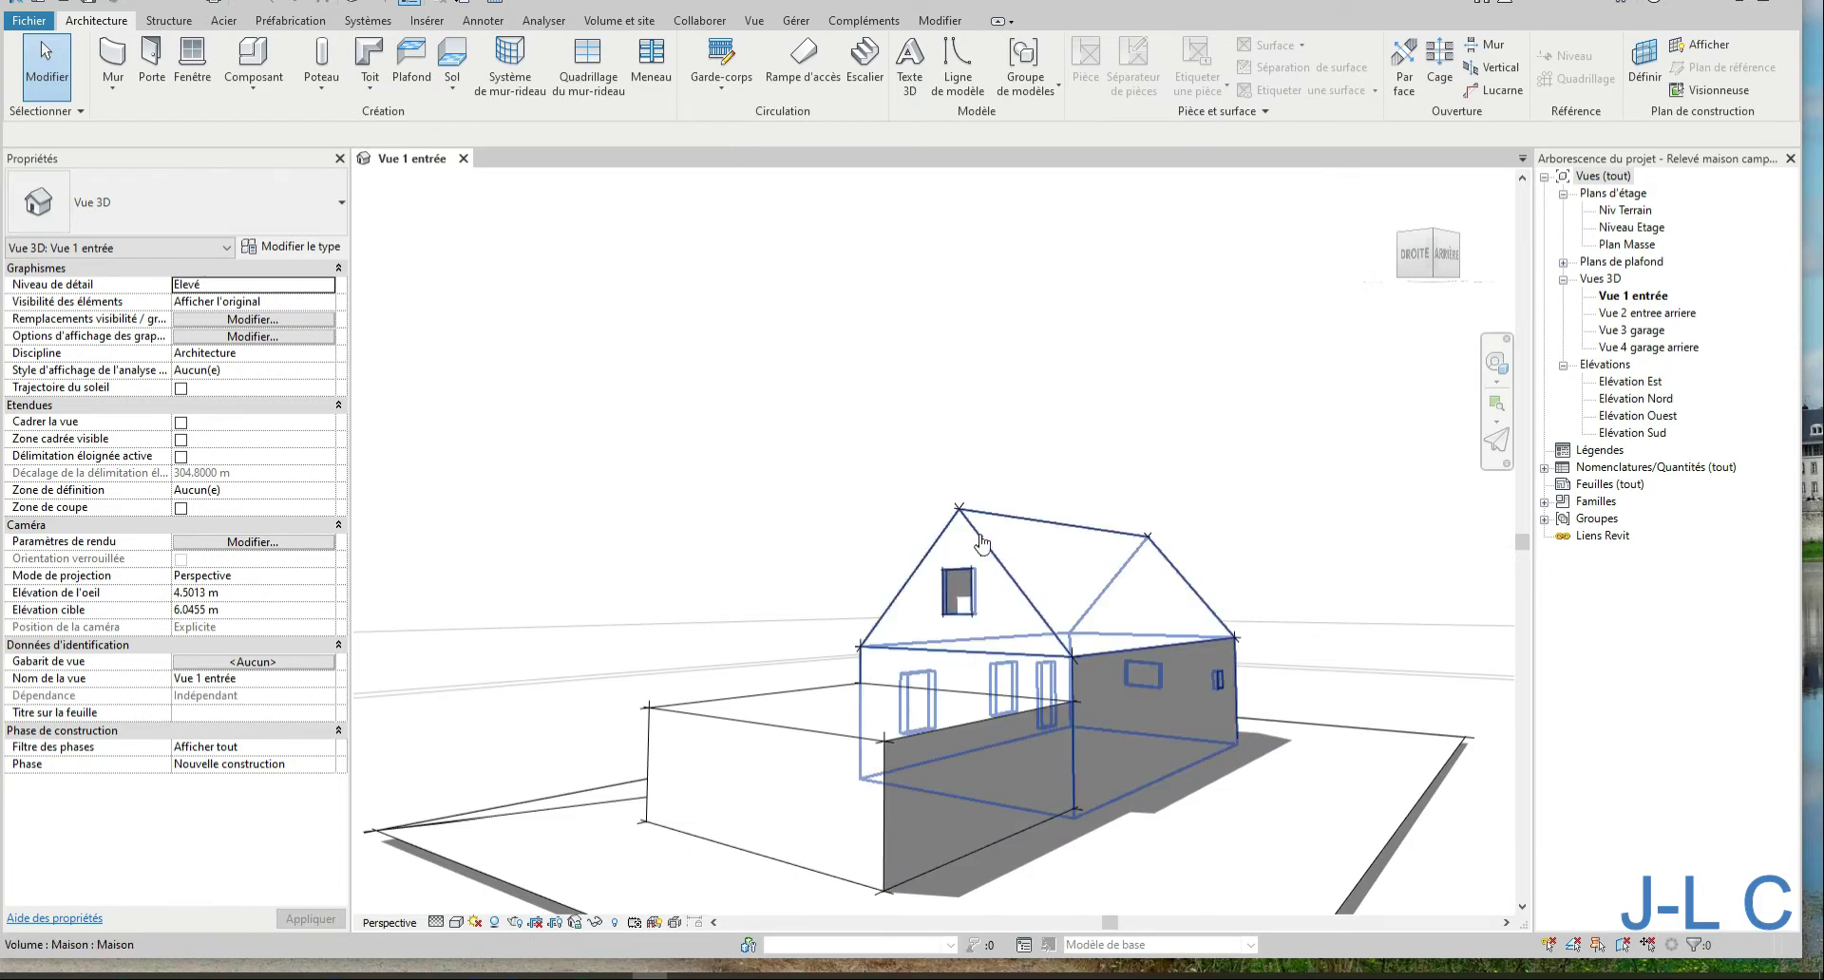
Select the house mass, then the garage mass, and orbit toward the house front
click(1147, 557)
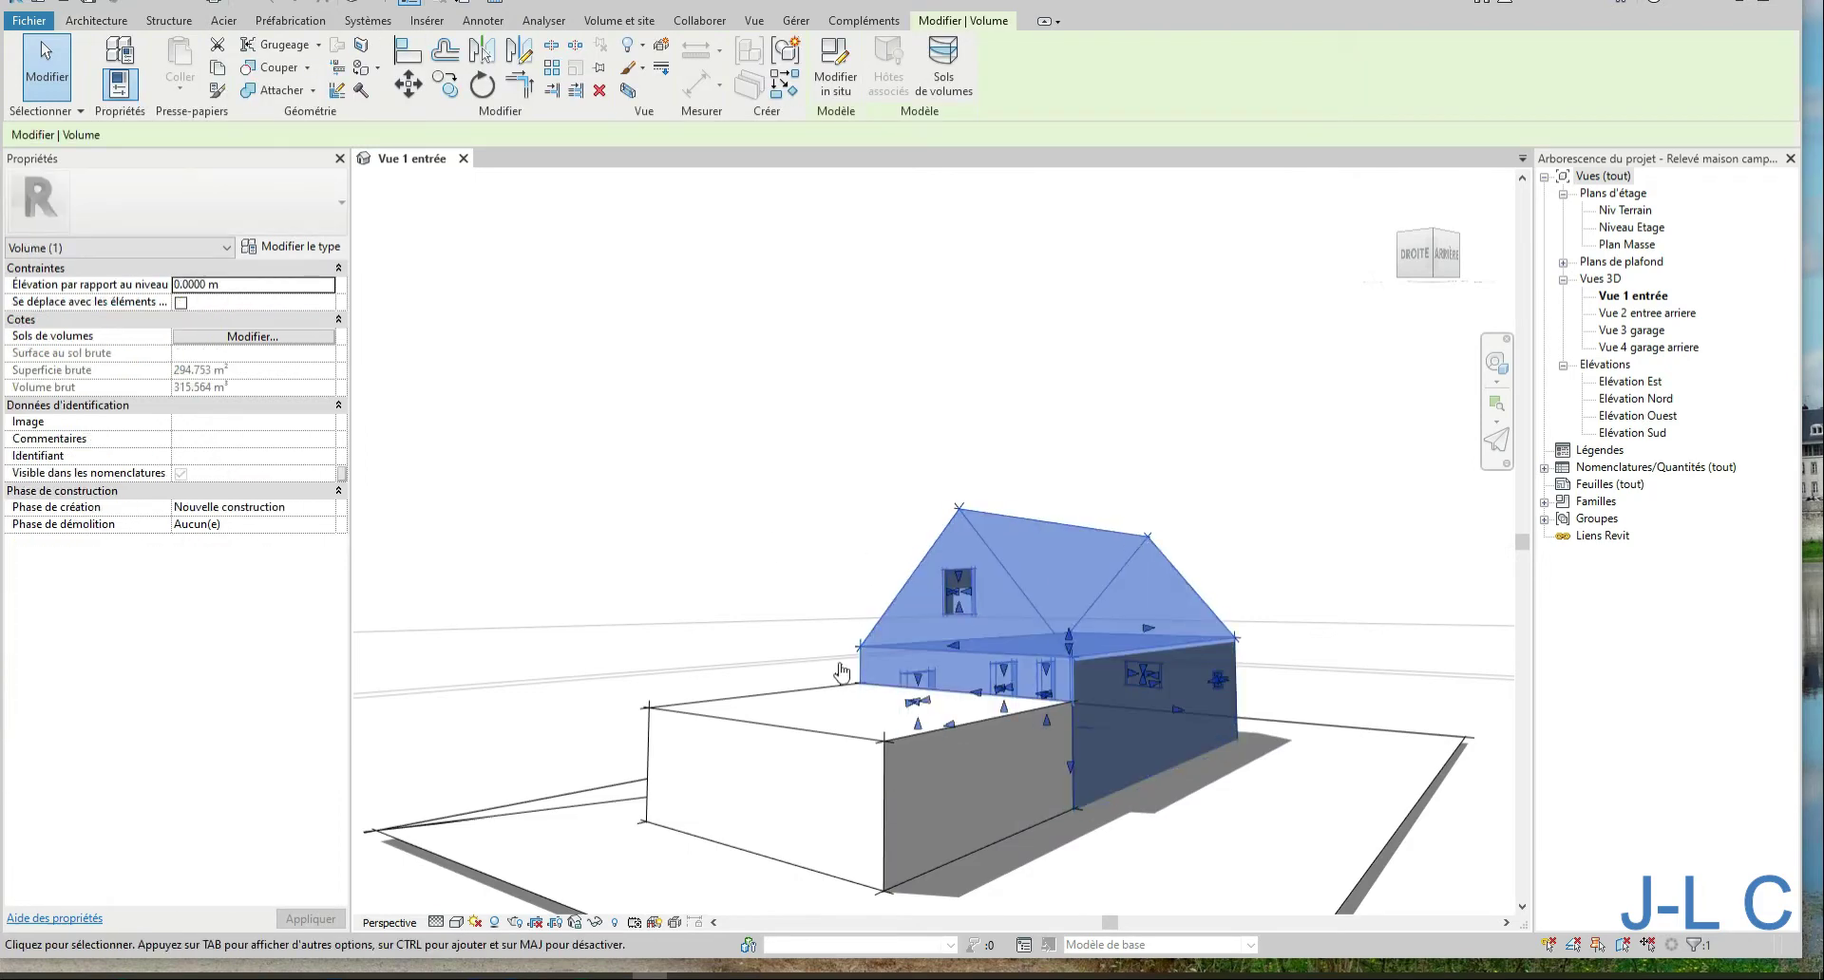
click(763, 704)
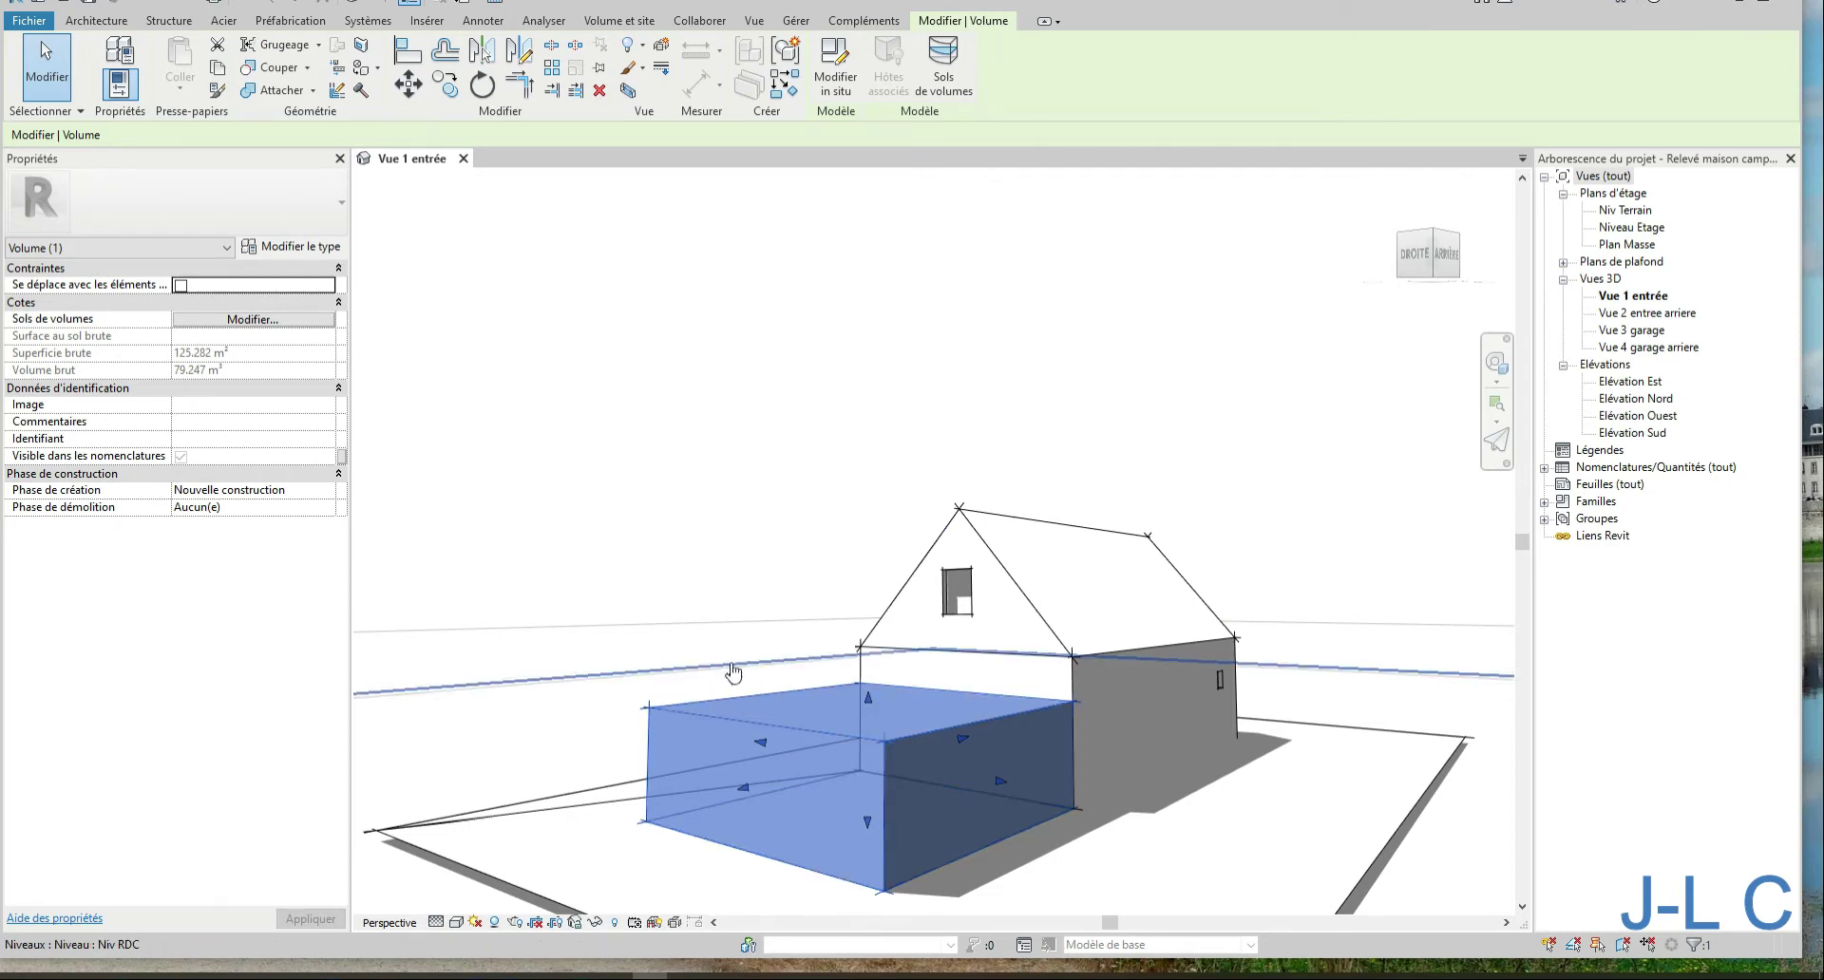
shift+middle_drag(767, 832, 1109, 815)
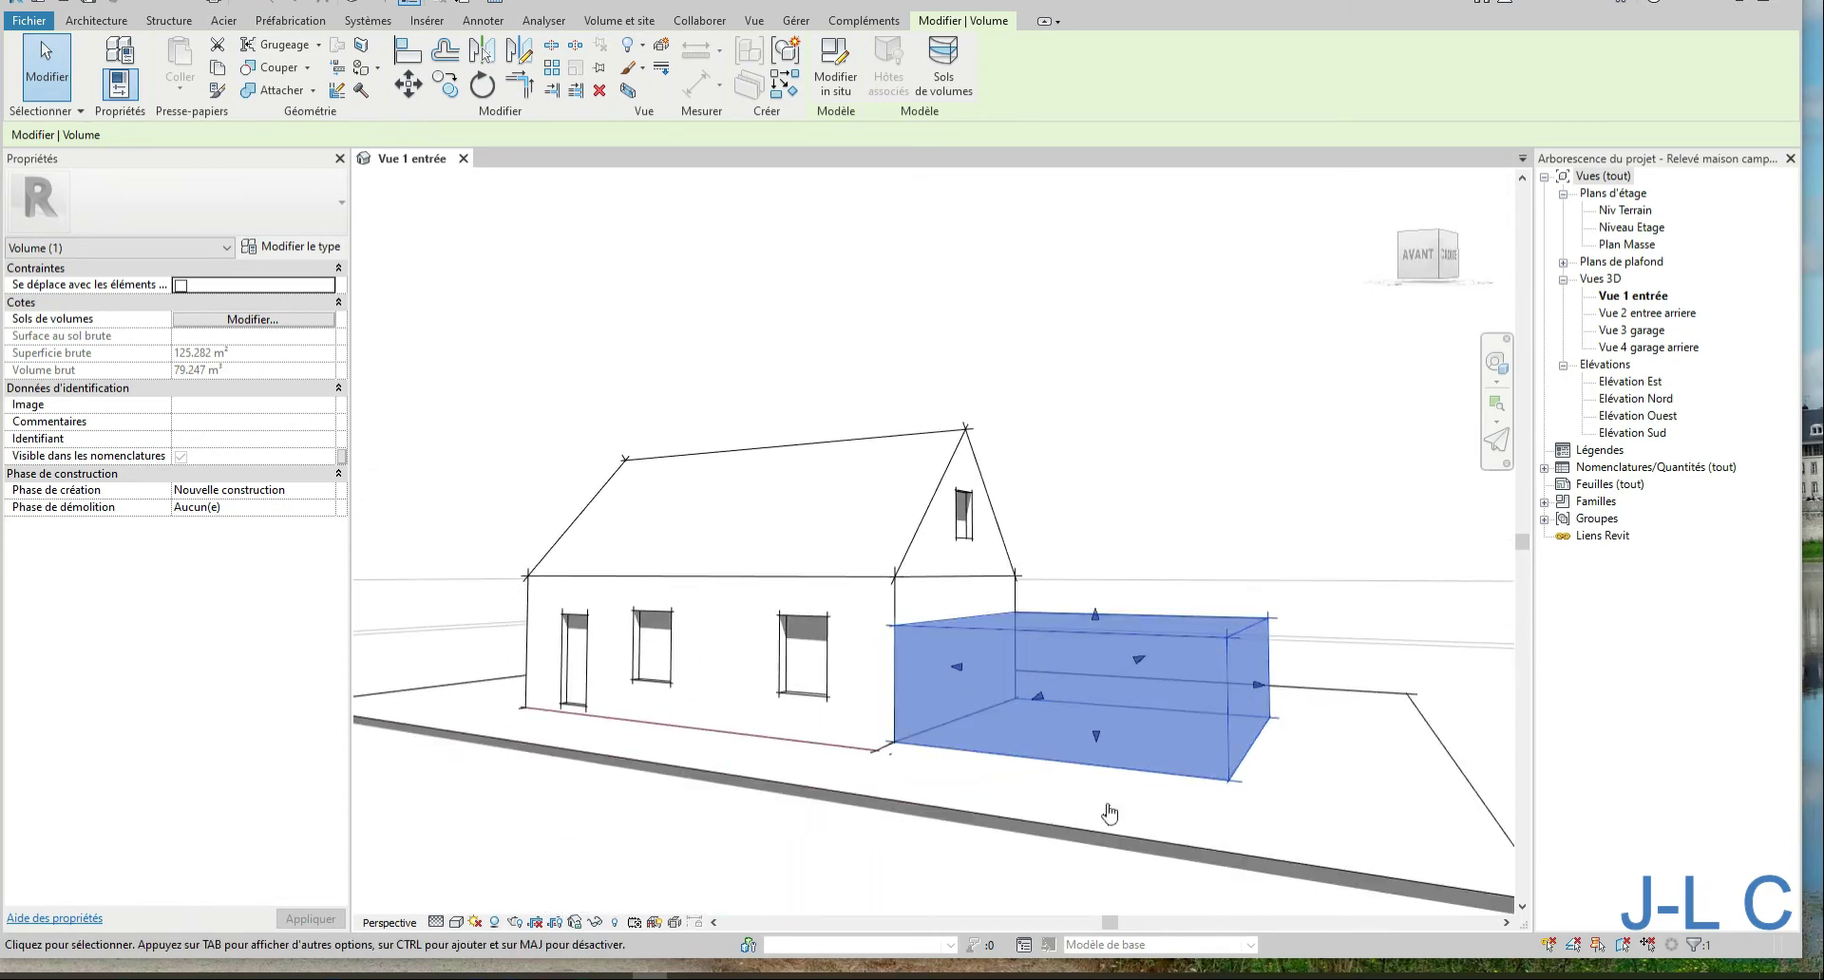
scroll(990, 815, up, 3)
scroll(1045, 808, up, 2)
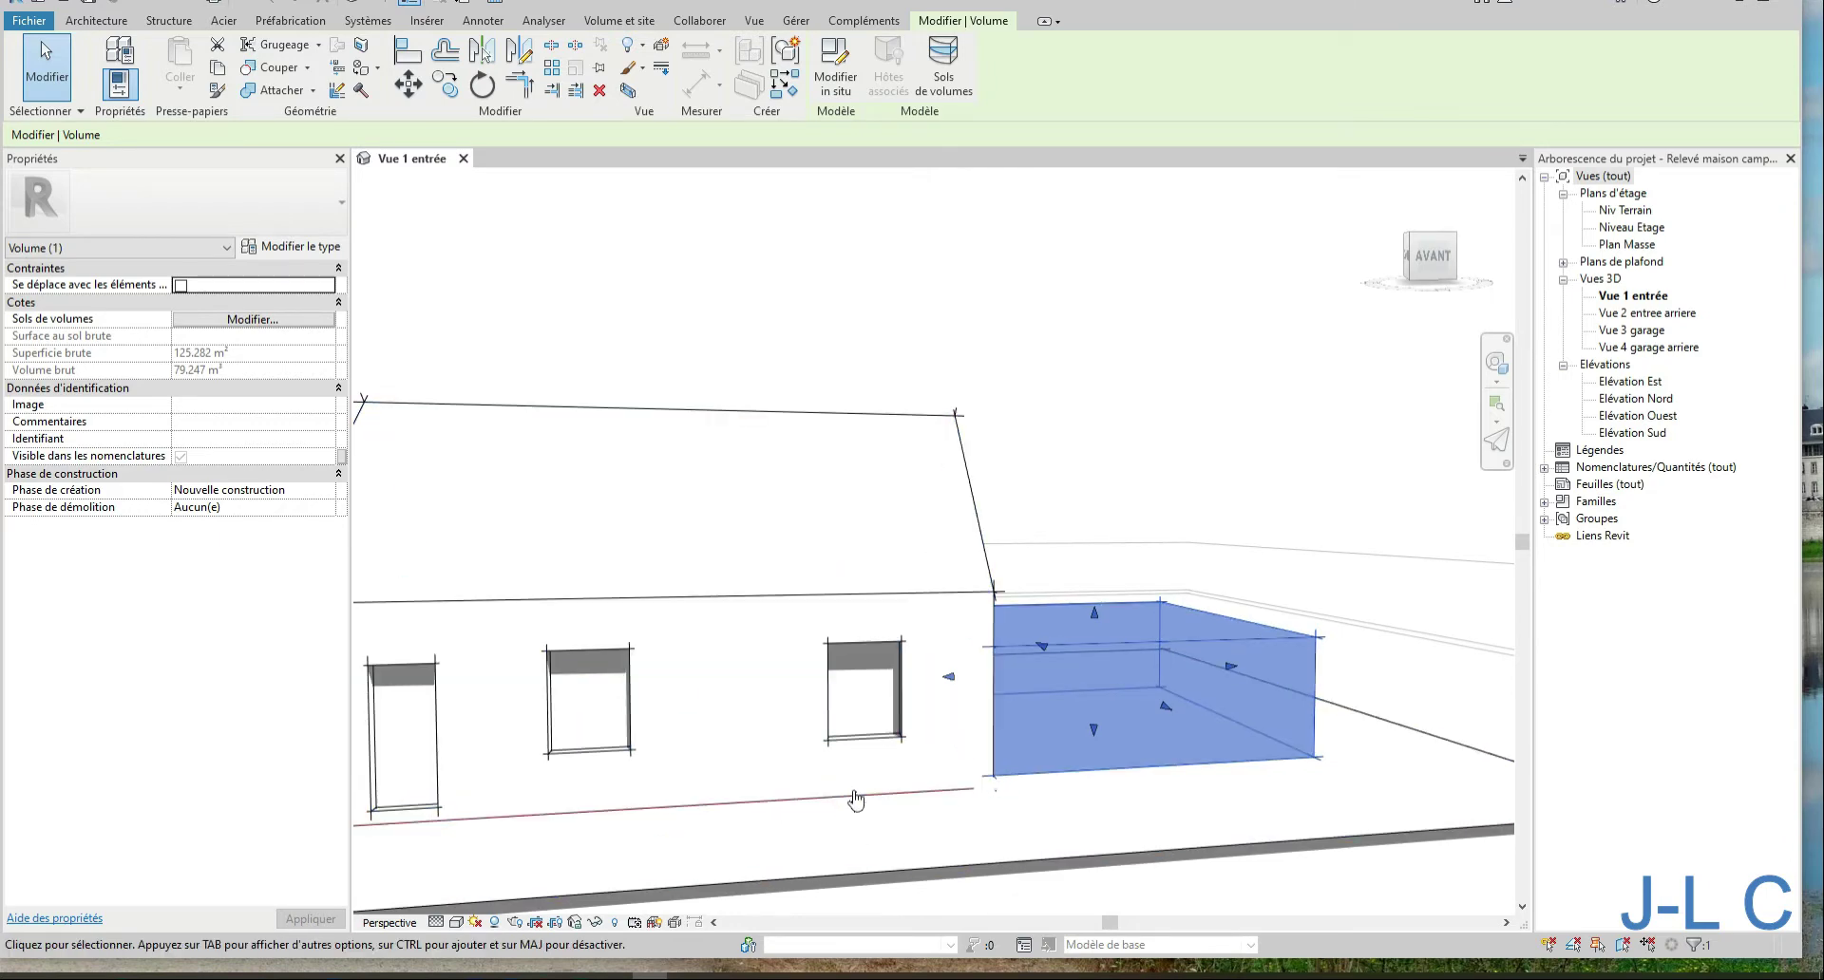
Zoom around the model and select the 362.360 m² topography surface under the house
scroll(953, 809, down, 2)
scroll(969, 779, down, 2)
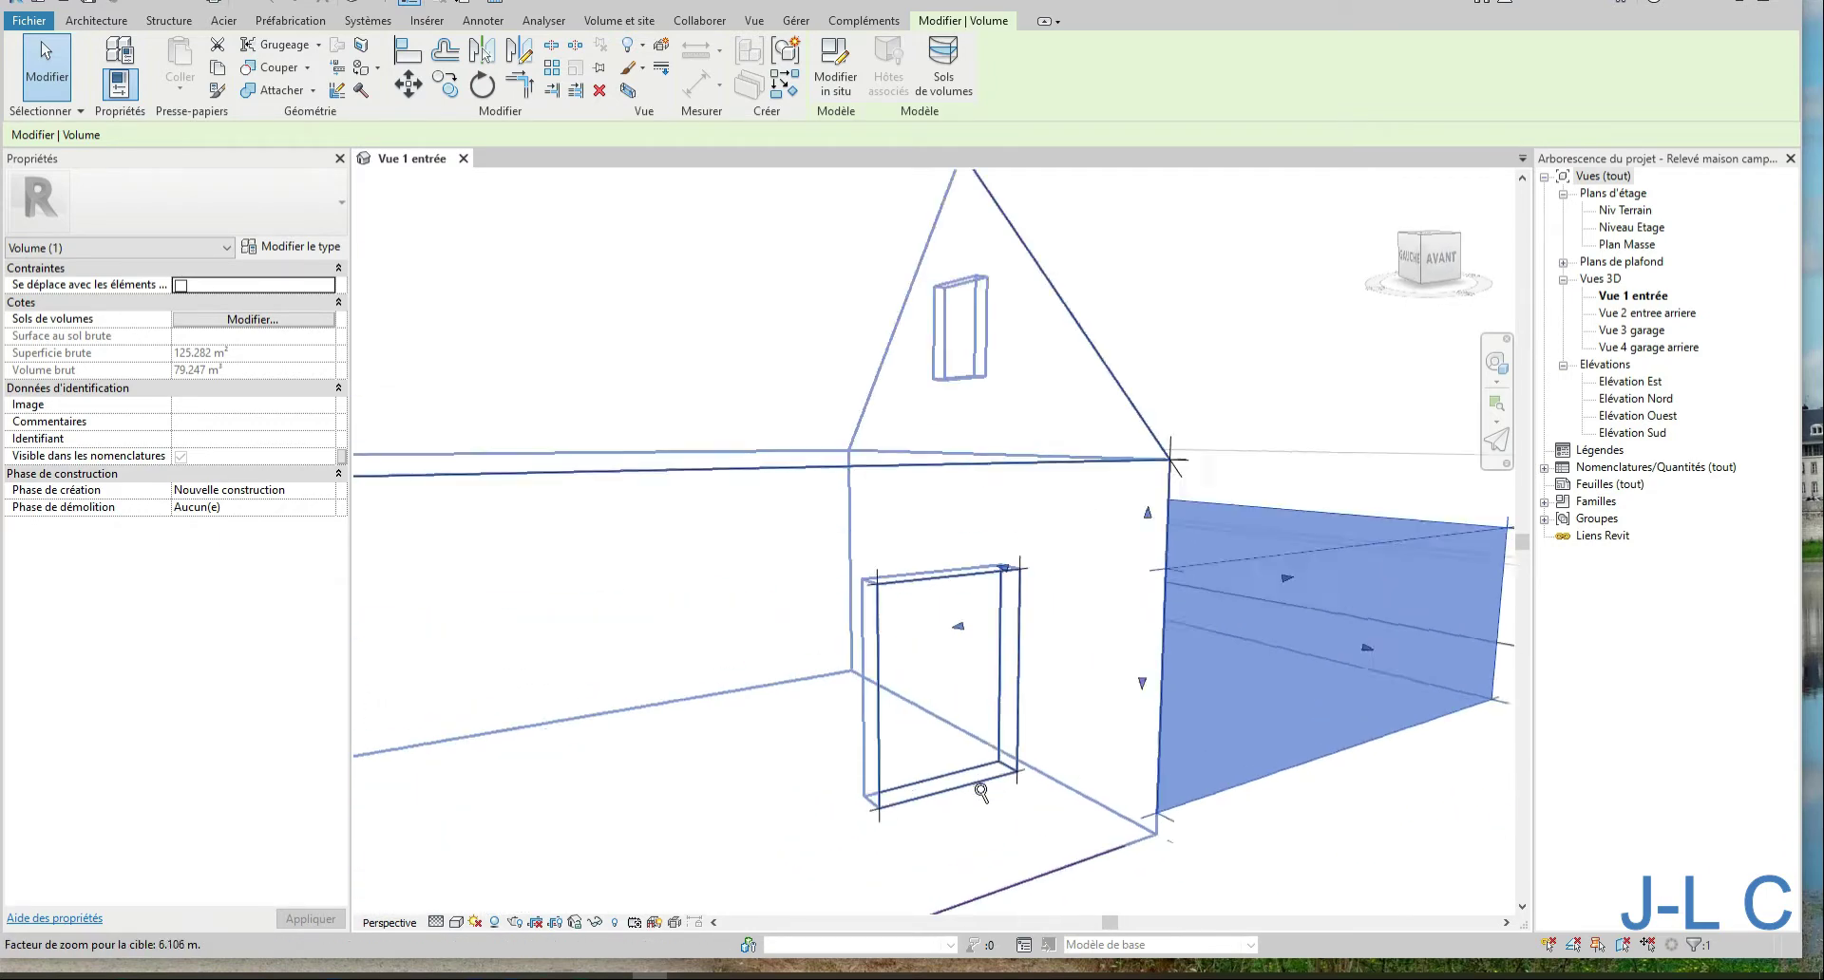
scroll(982, 755, down, 2)
scroll(974, 808, down, 1)
scroll(960, 851, up, 1)
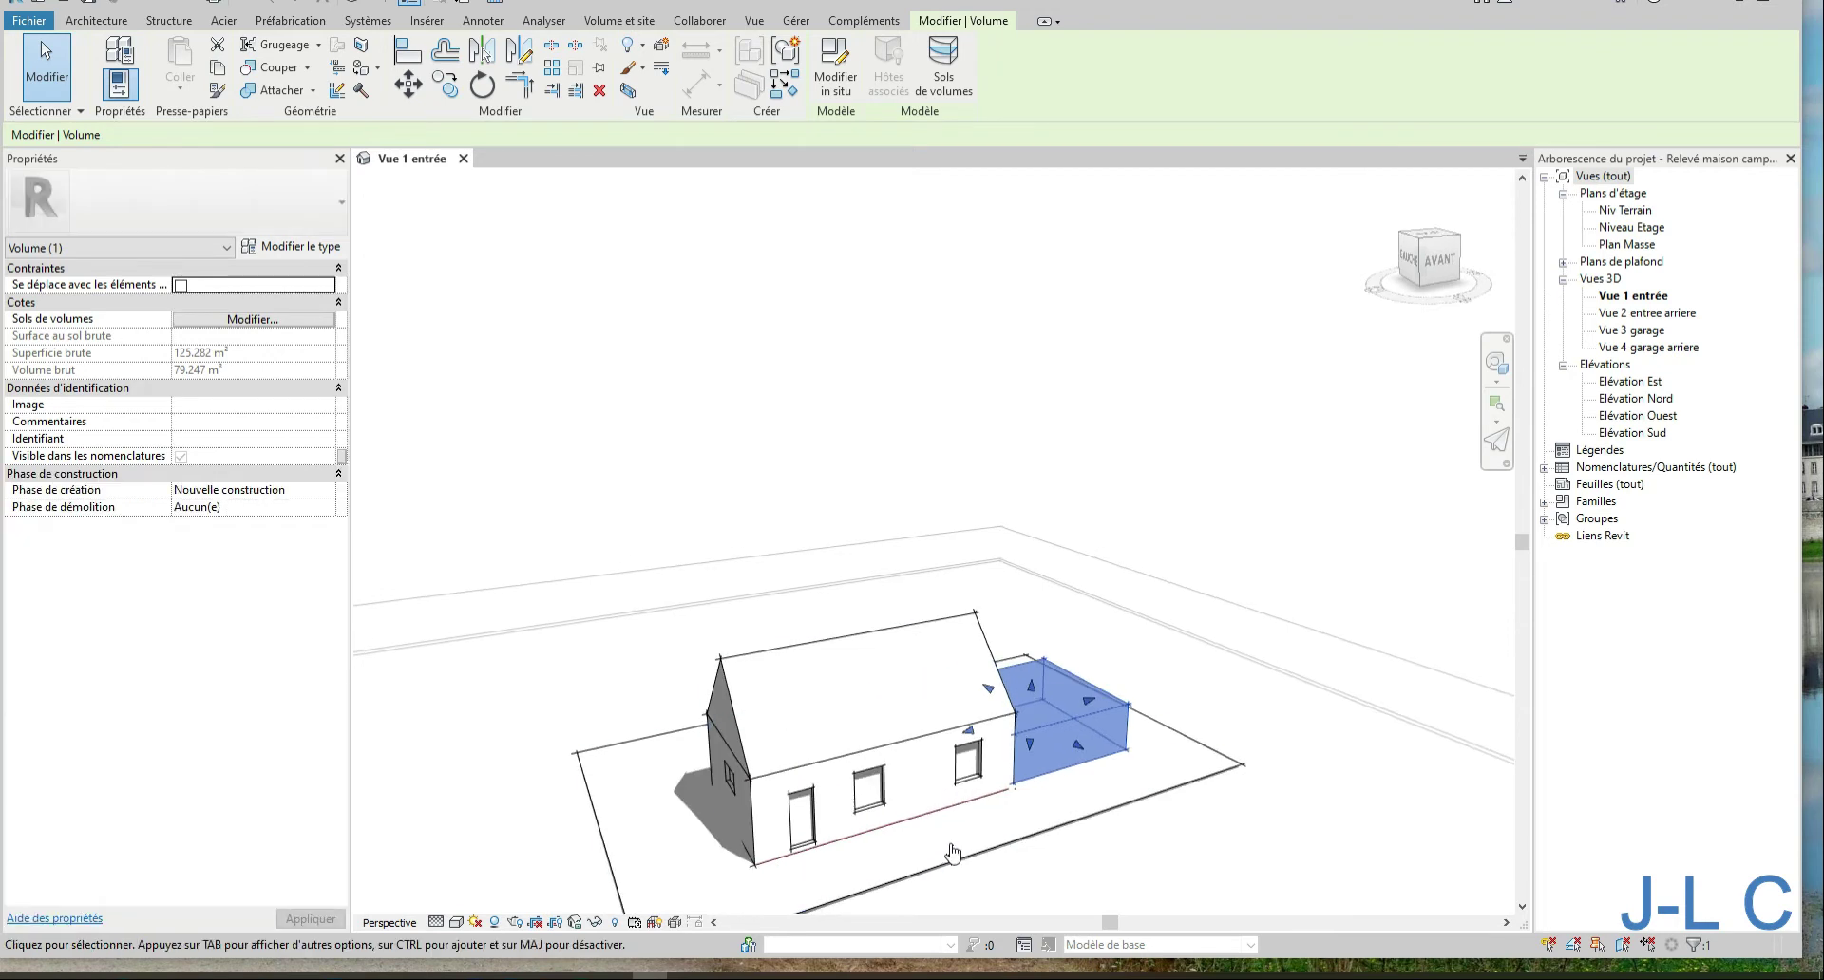
click(957, 867)
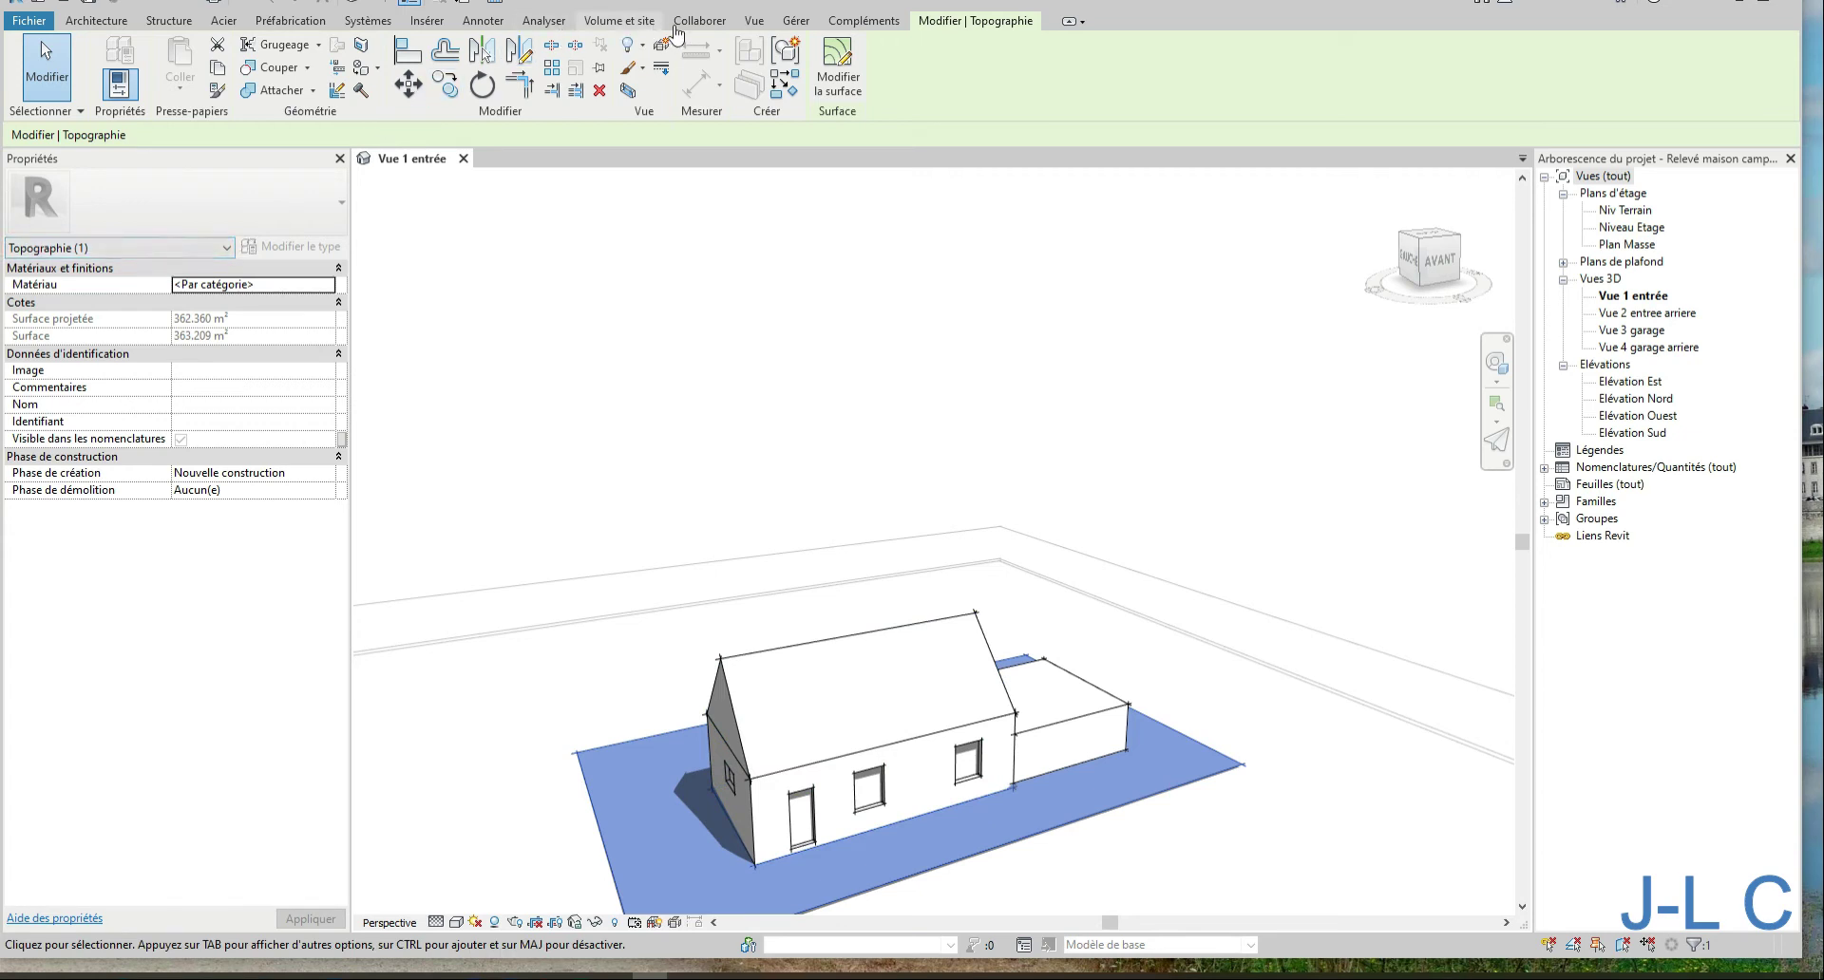
Switch to the Volume et site tools and orbit in close to the house's left corner
click(633, 29)
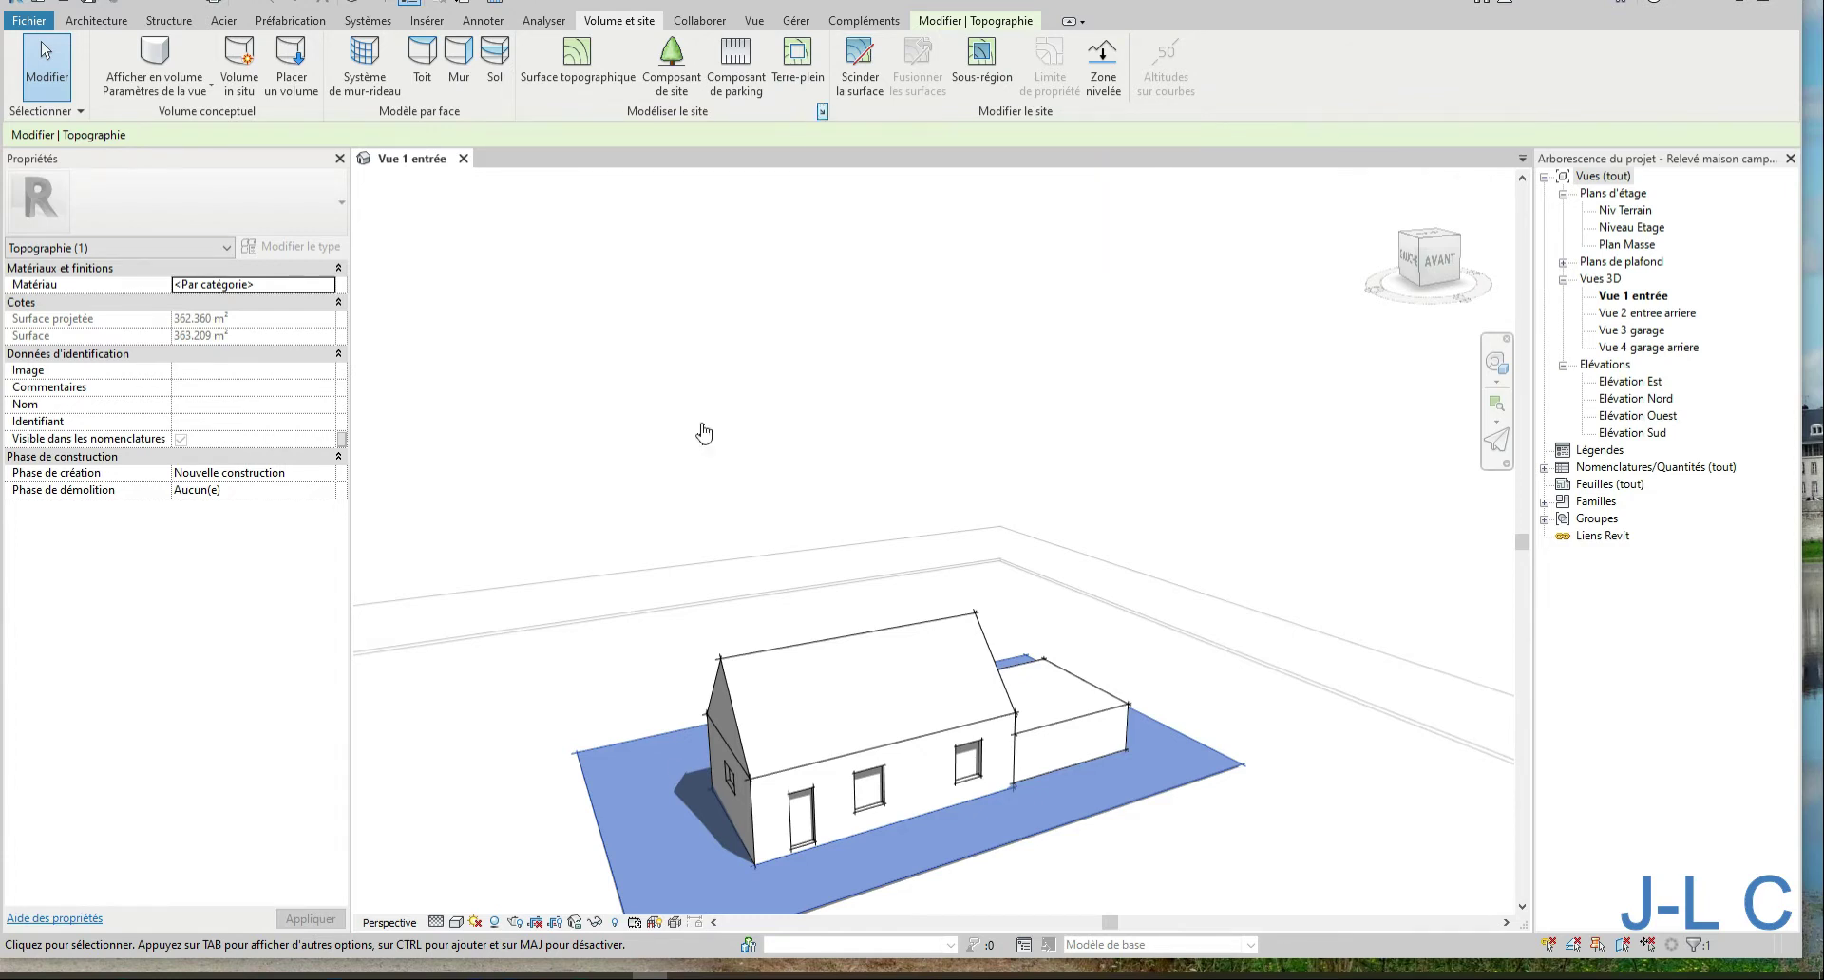
shift+middle_drag(676, 760, 704, 768)
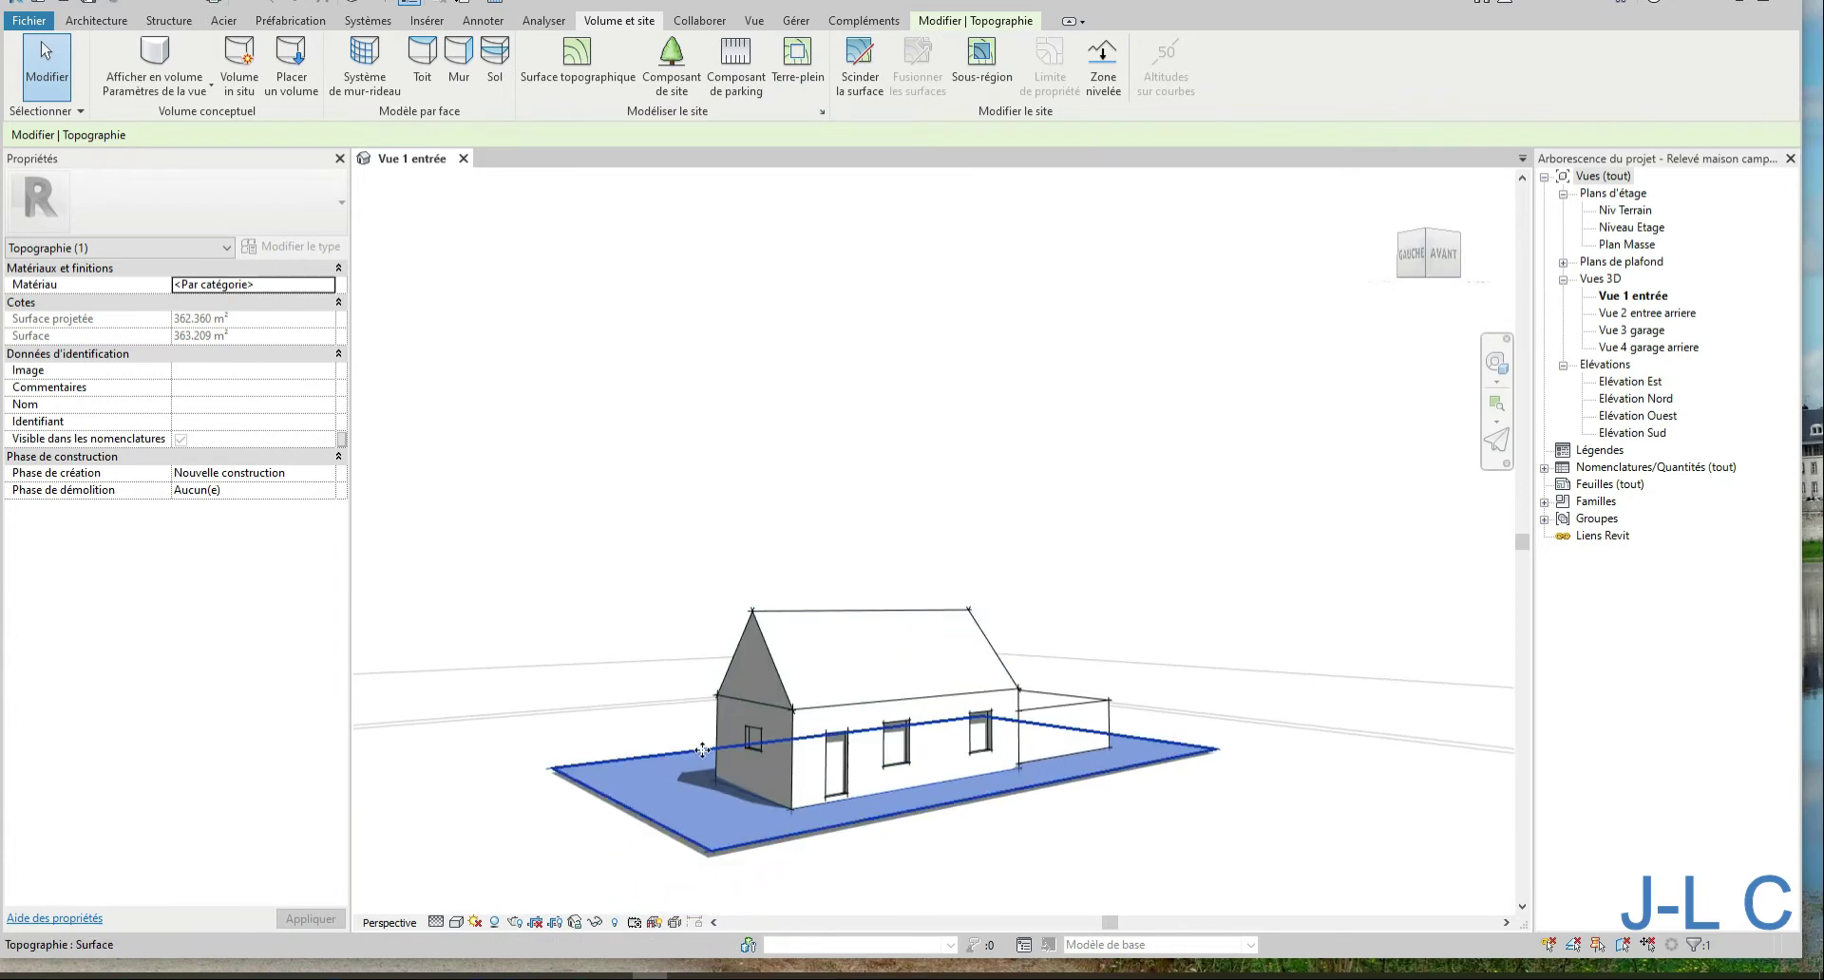
scroll(705, 768, up, 5)
scroll(705, 768, up, 3)
mouse_move(888, 830)
shift+middle_down()
mouse_move(865, 769)
mouse_move(762, 777)
mouse_move(875, 741)
mouse_move(892, 770)
shift+middle_up()
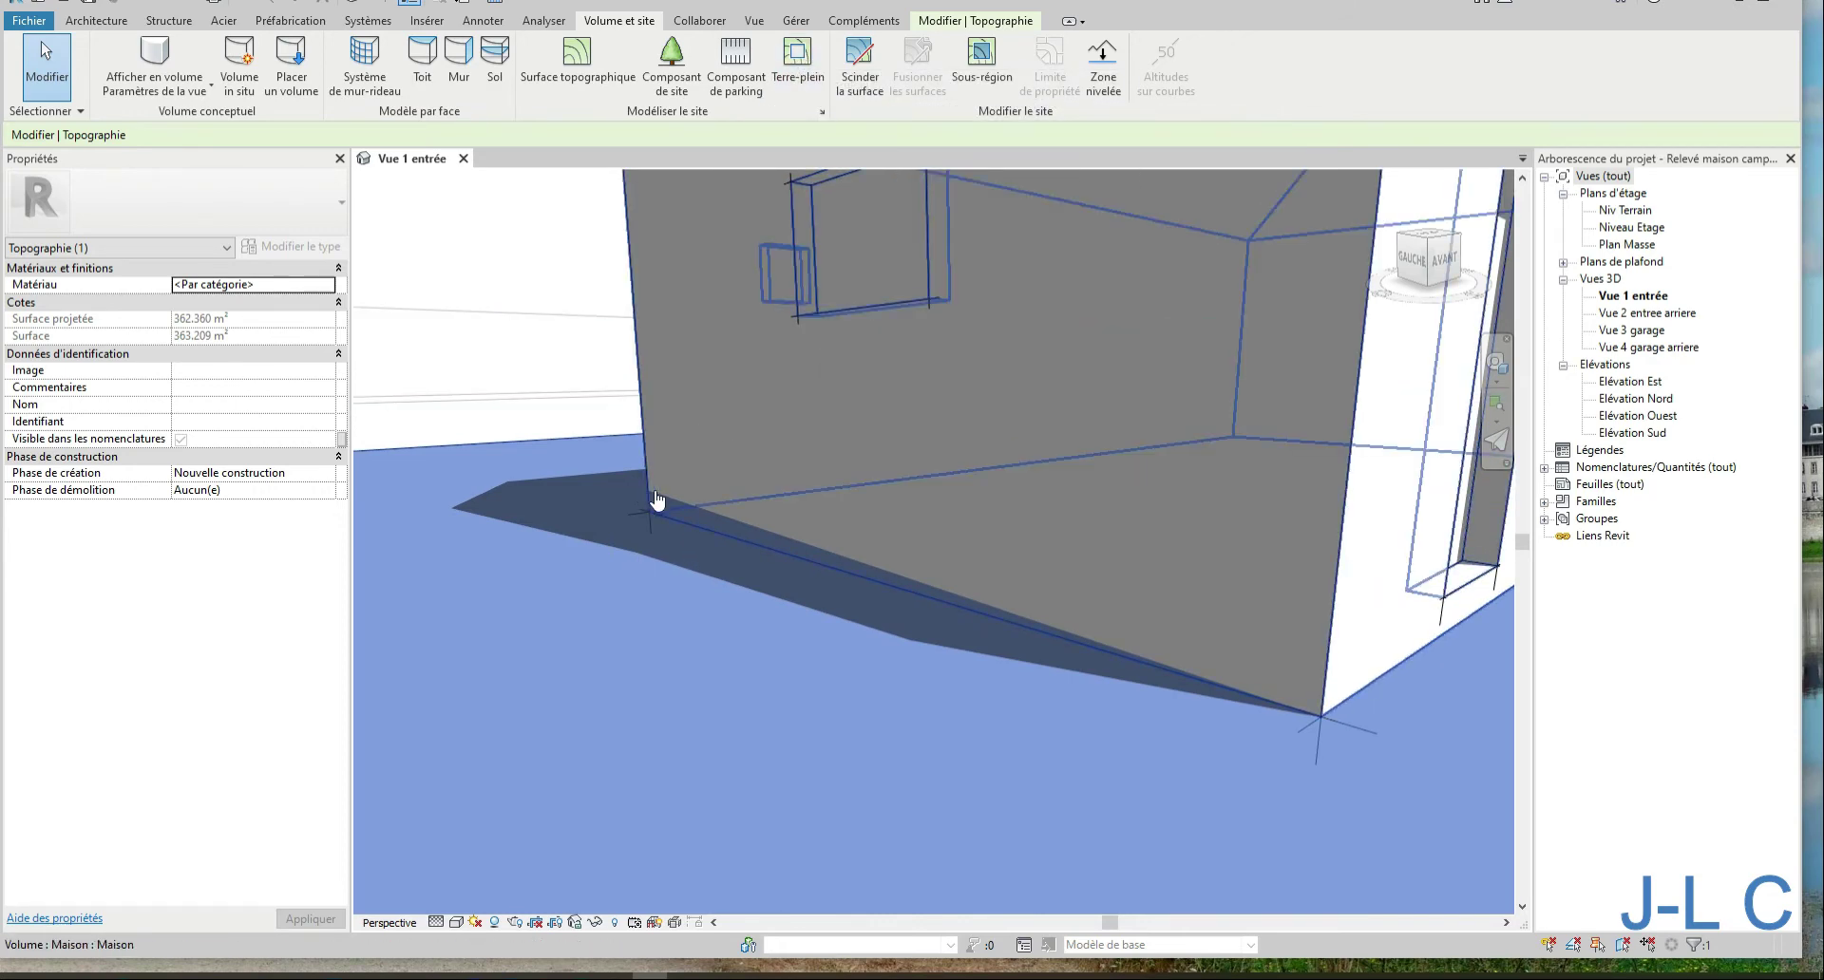
Orbit to view the house's front wall and select the 79.247 m³ garage mass
scroll(1208, 662, down, 5)
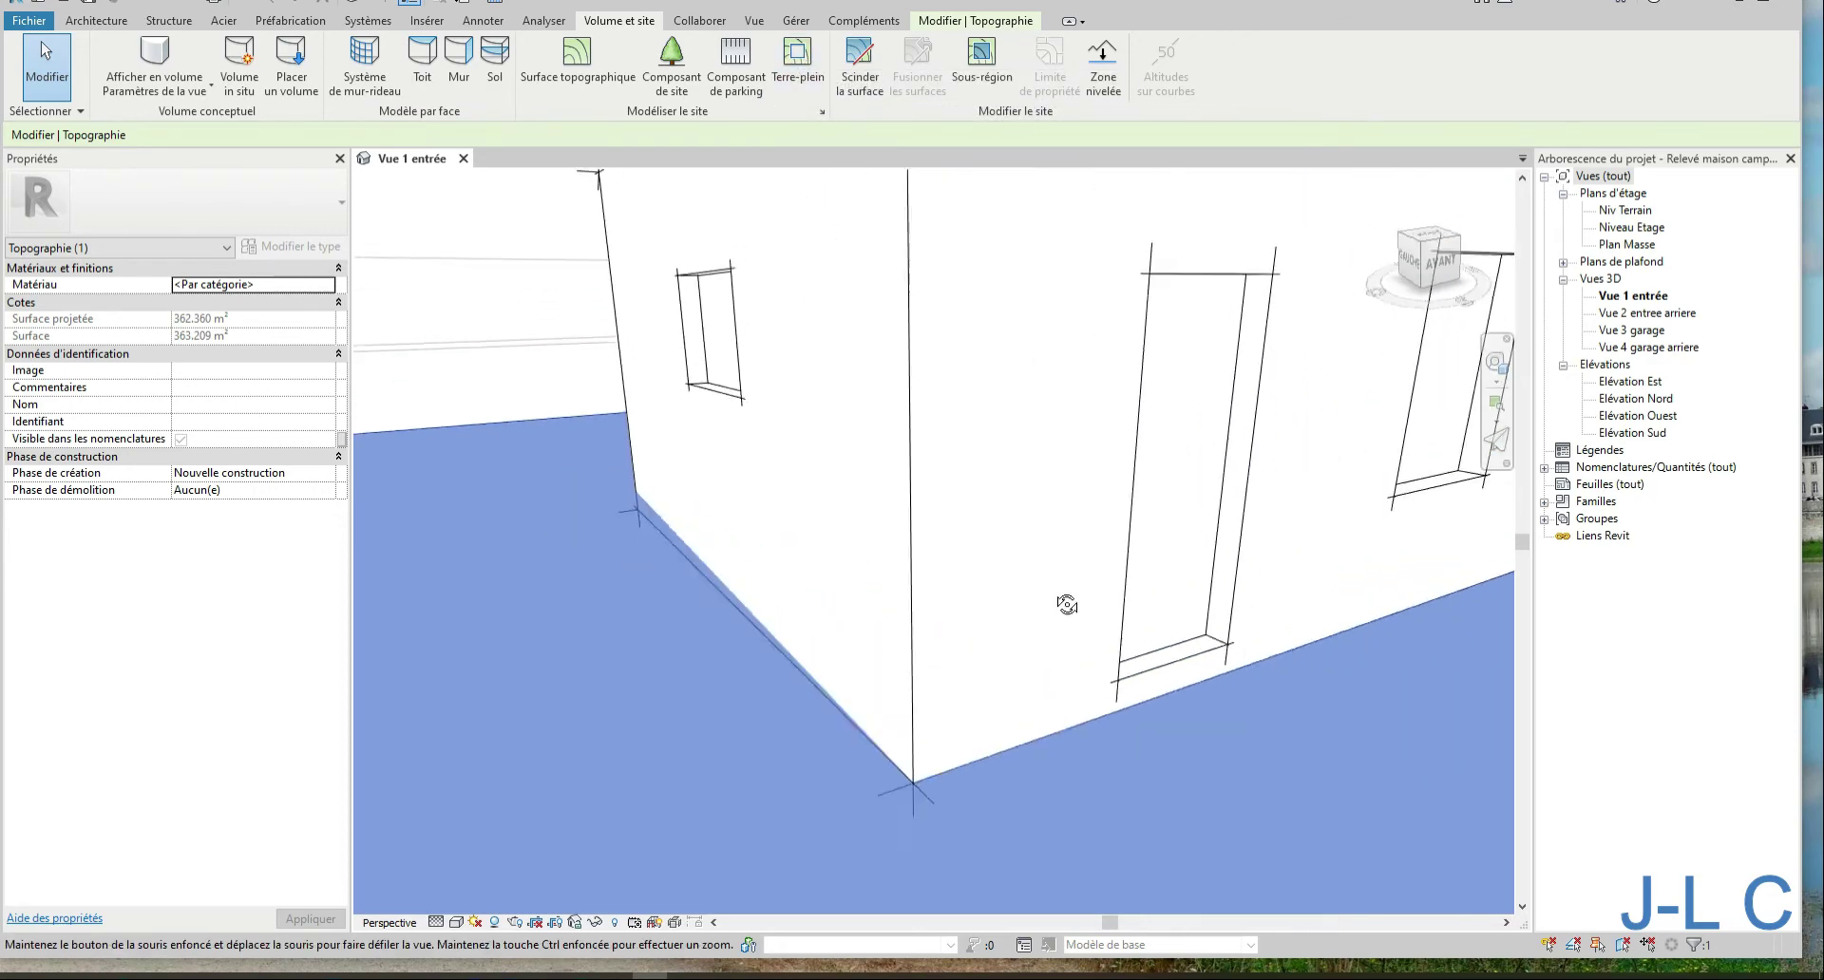
scroll(1031, 611, up, 2)
scroll(978, 551, down, 2)
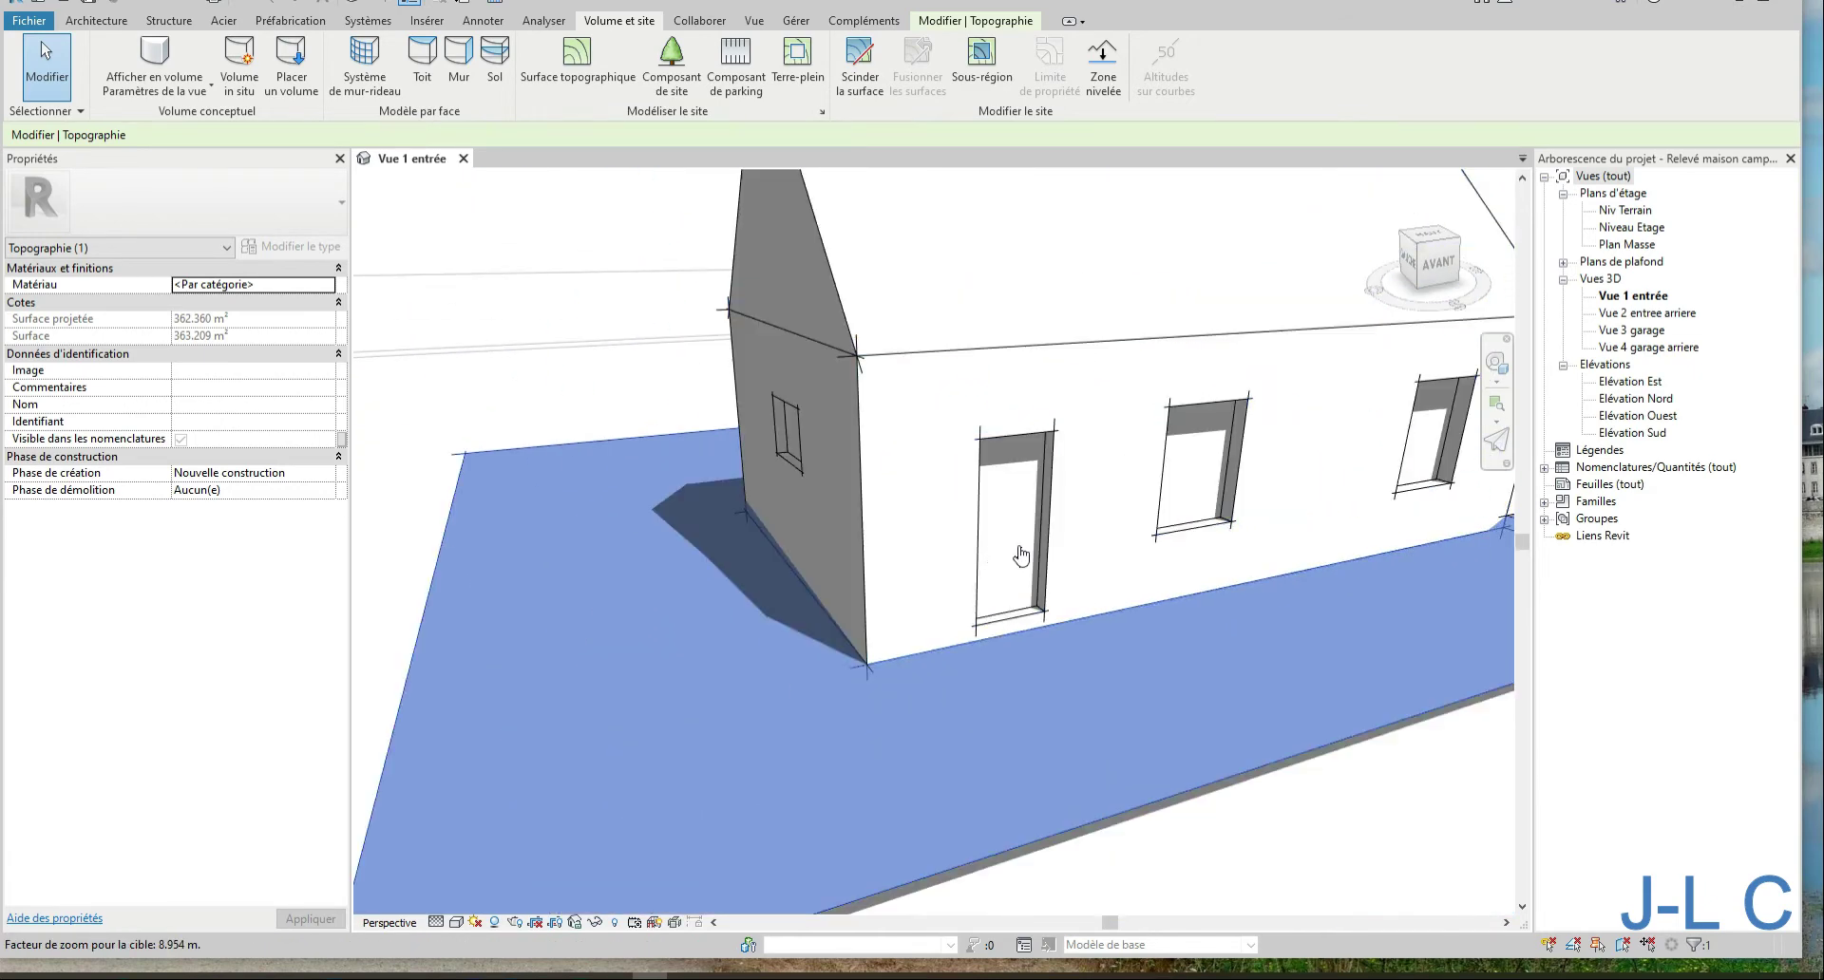
mouse_move(979, 551)
shift+middle_down()
mouse_move(1077, 554)
mouse_move(826, 545)
shift+middle_up()
click(994, 603)
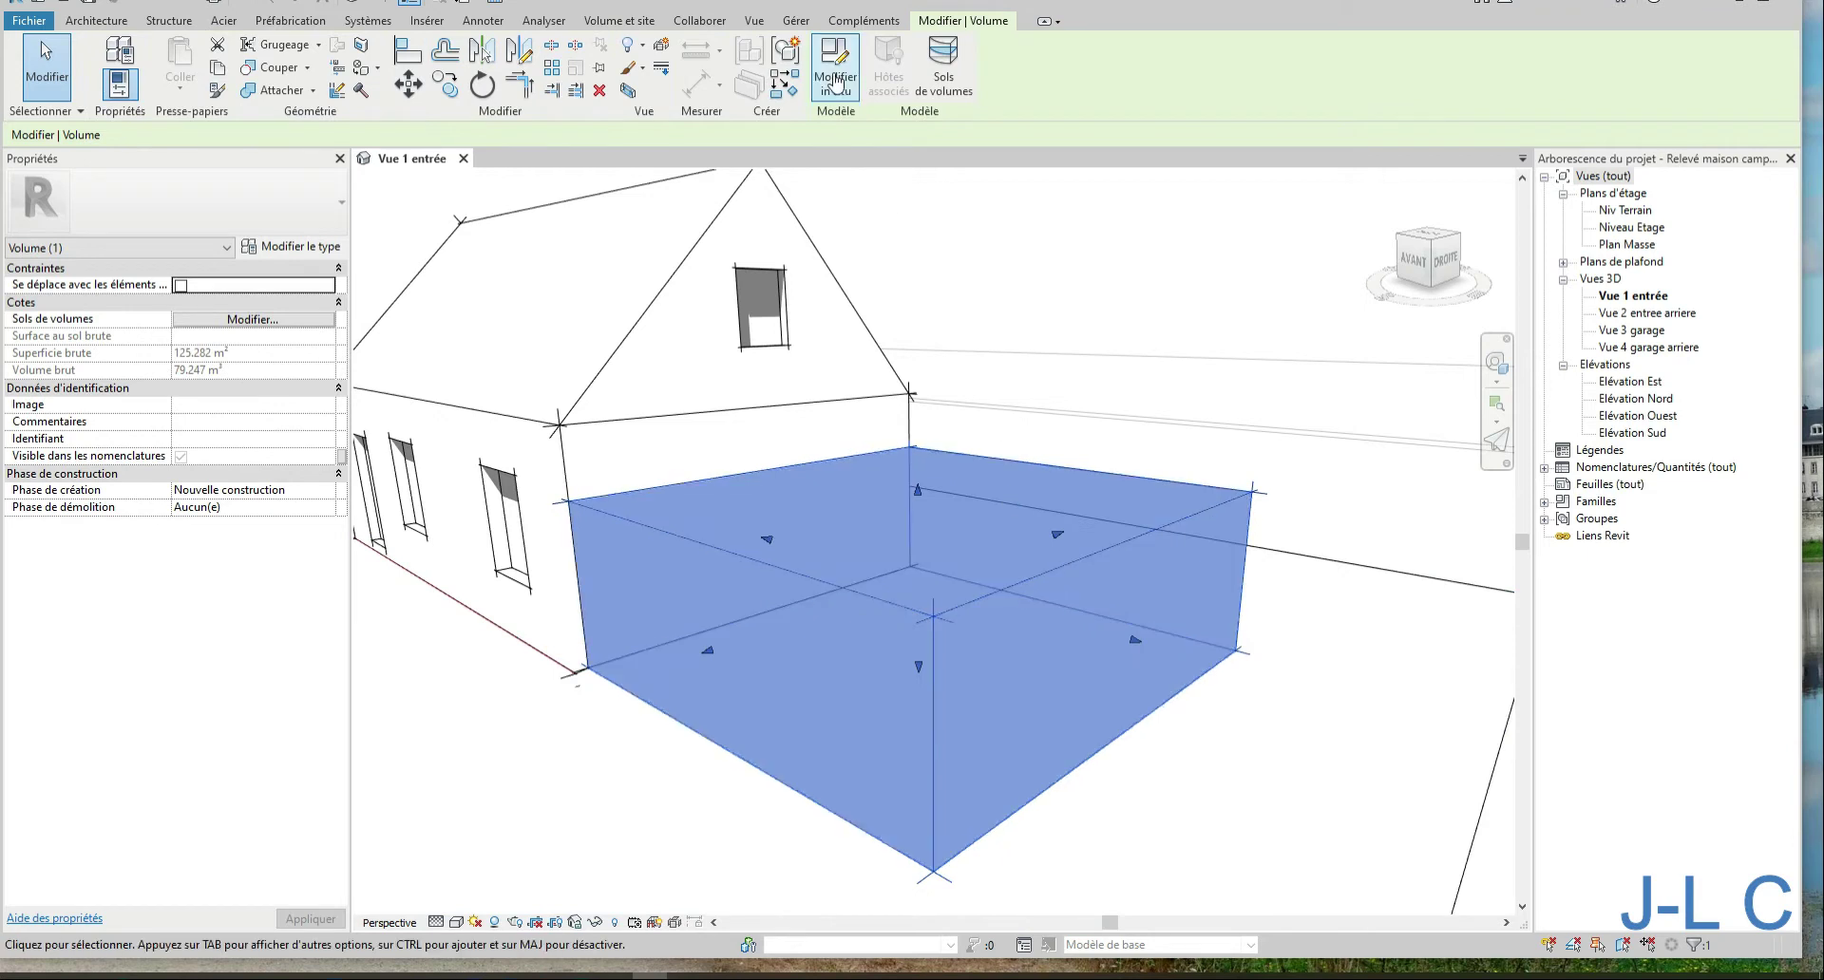
Create an in-place Volume-category mass family named as an extension
click(105, 23)
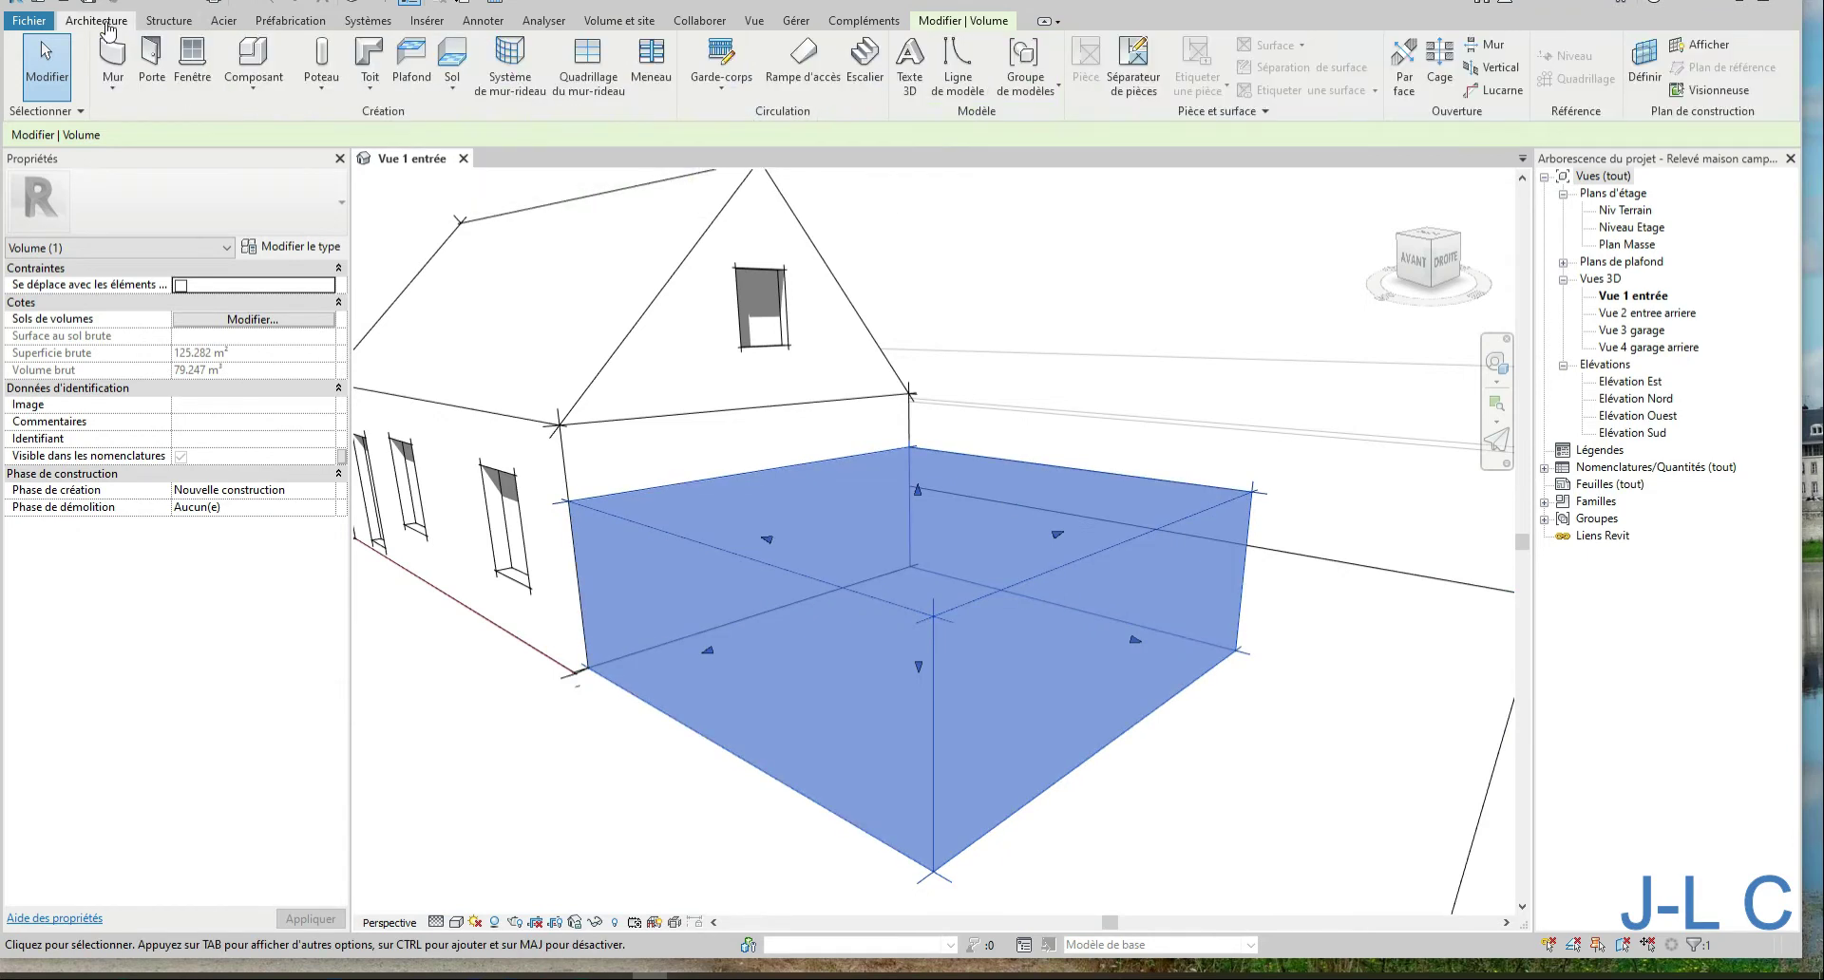
click(253, 71)
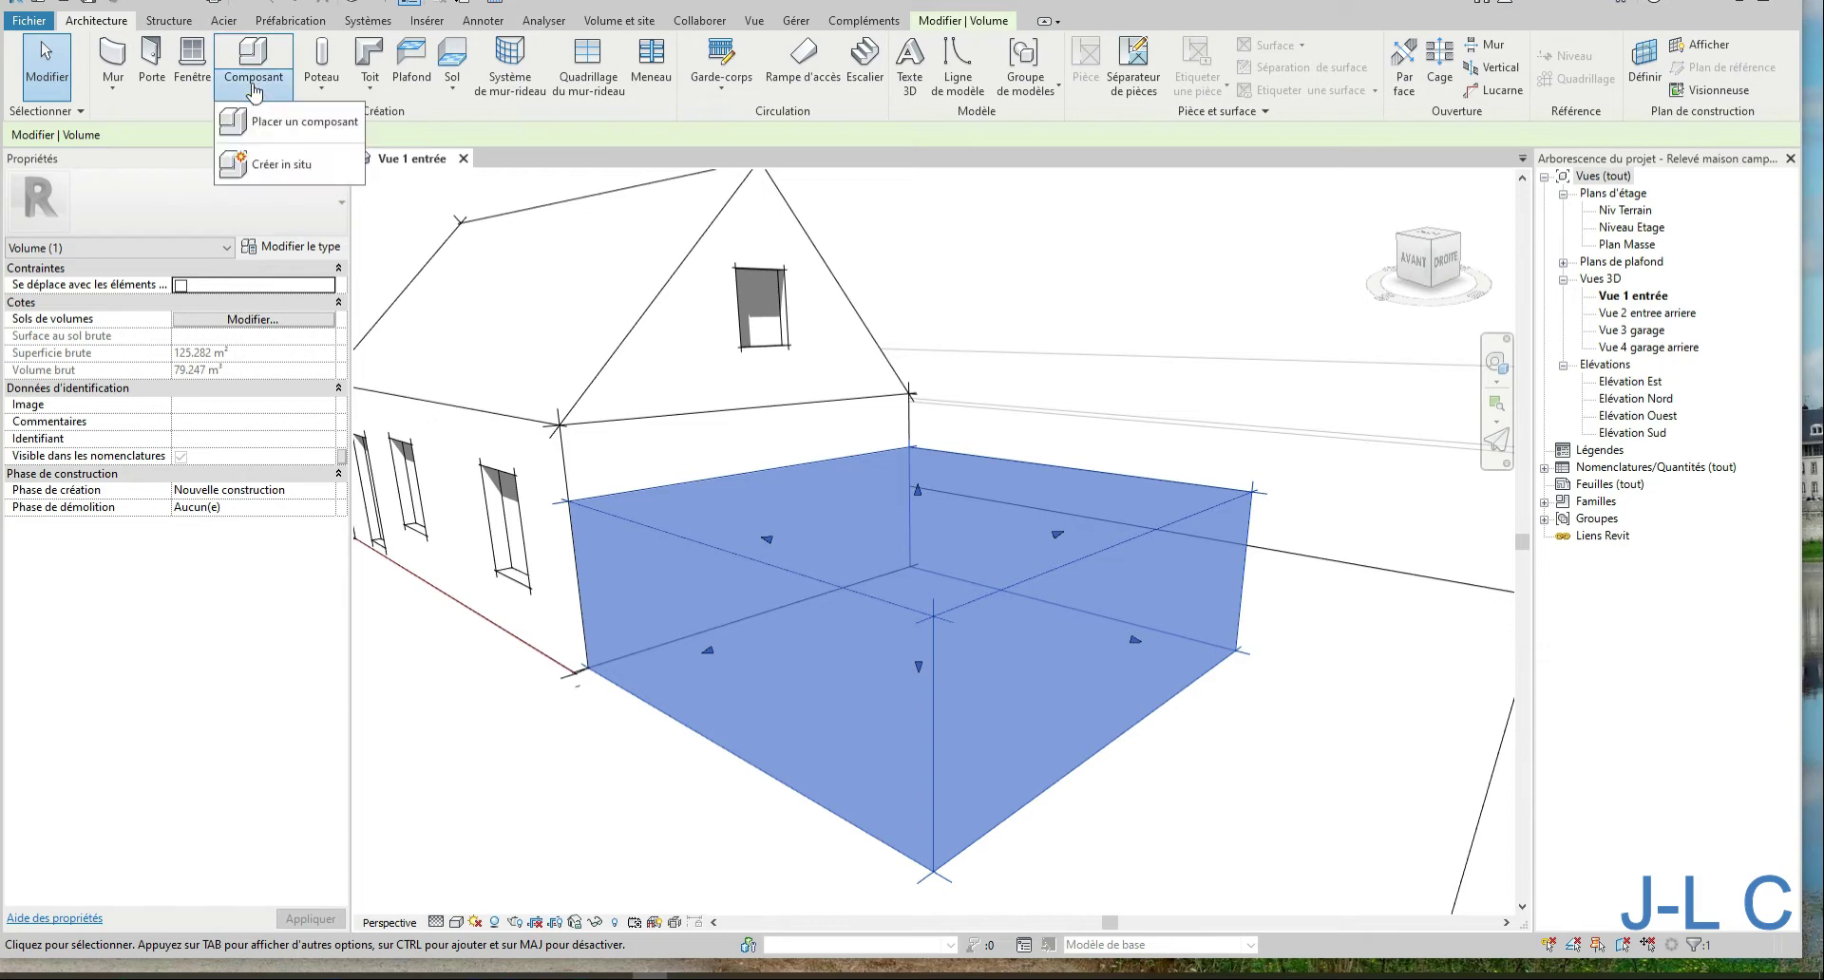
click(255, 166)
scroll(1219, 651, down, 10)
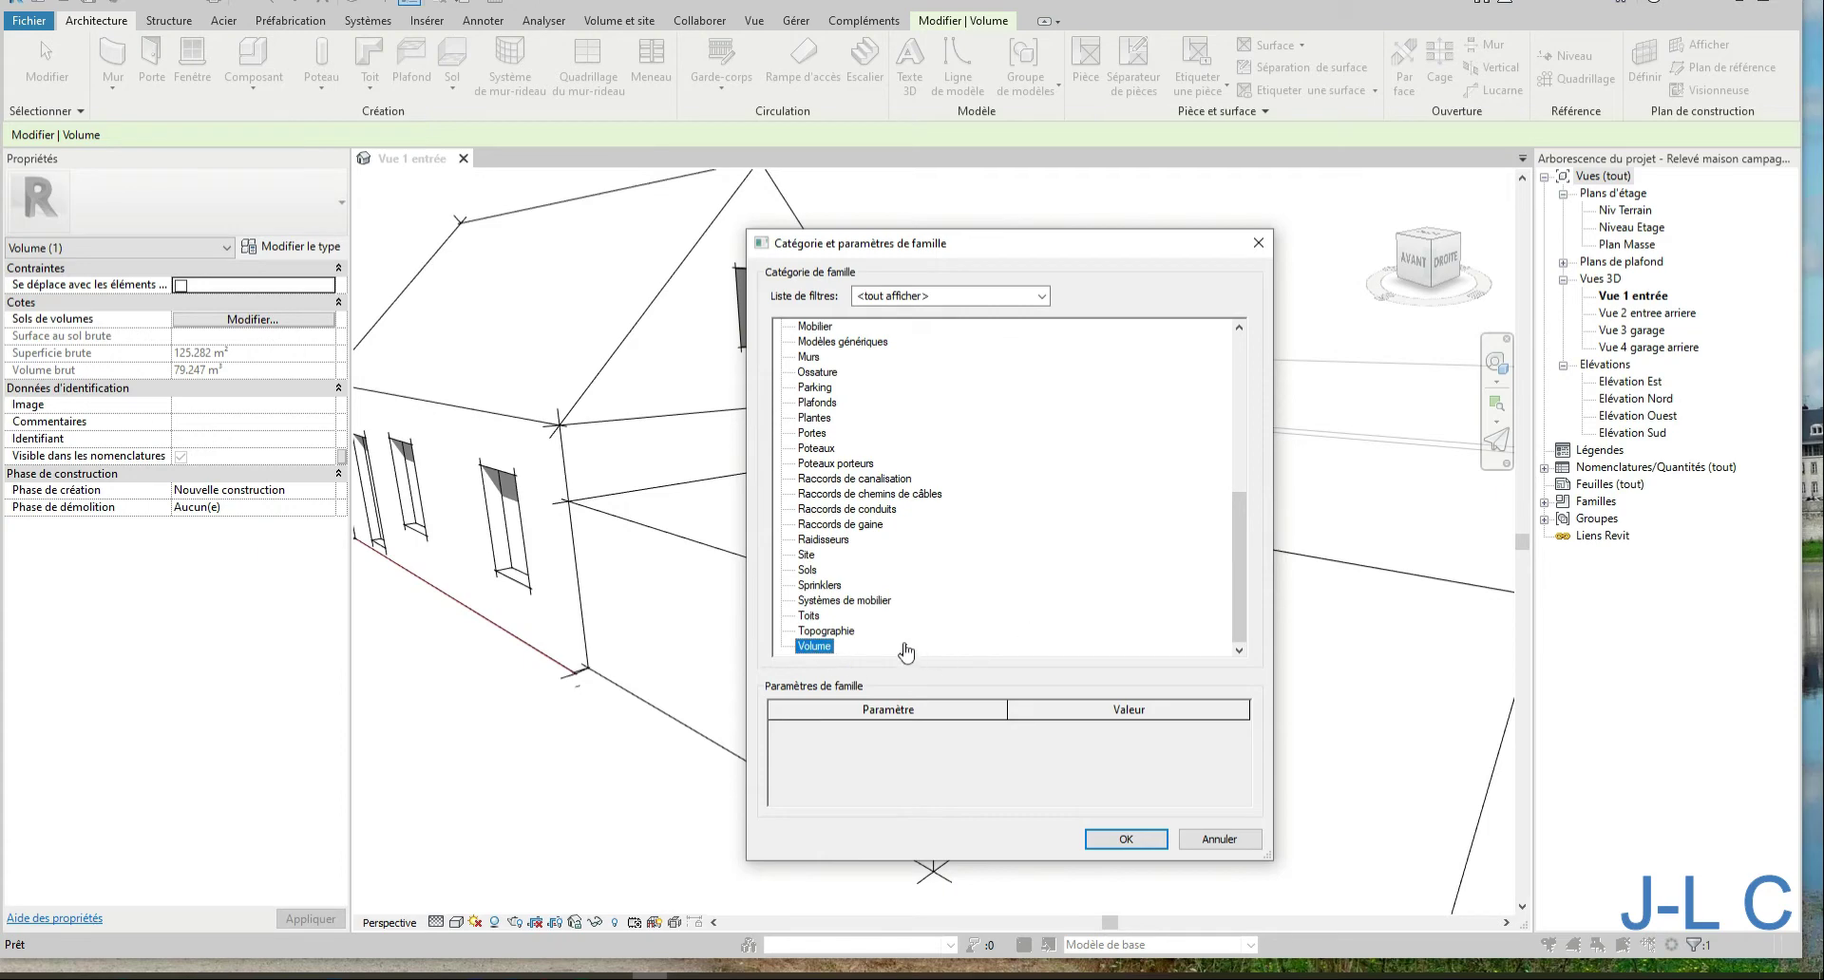
click(1125, 838)
text(extension 2)
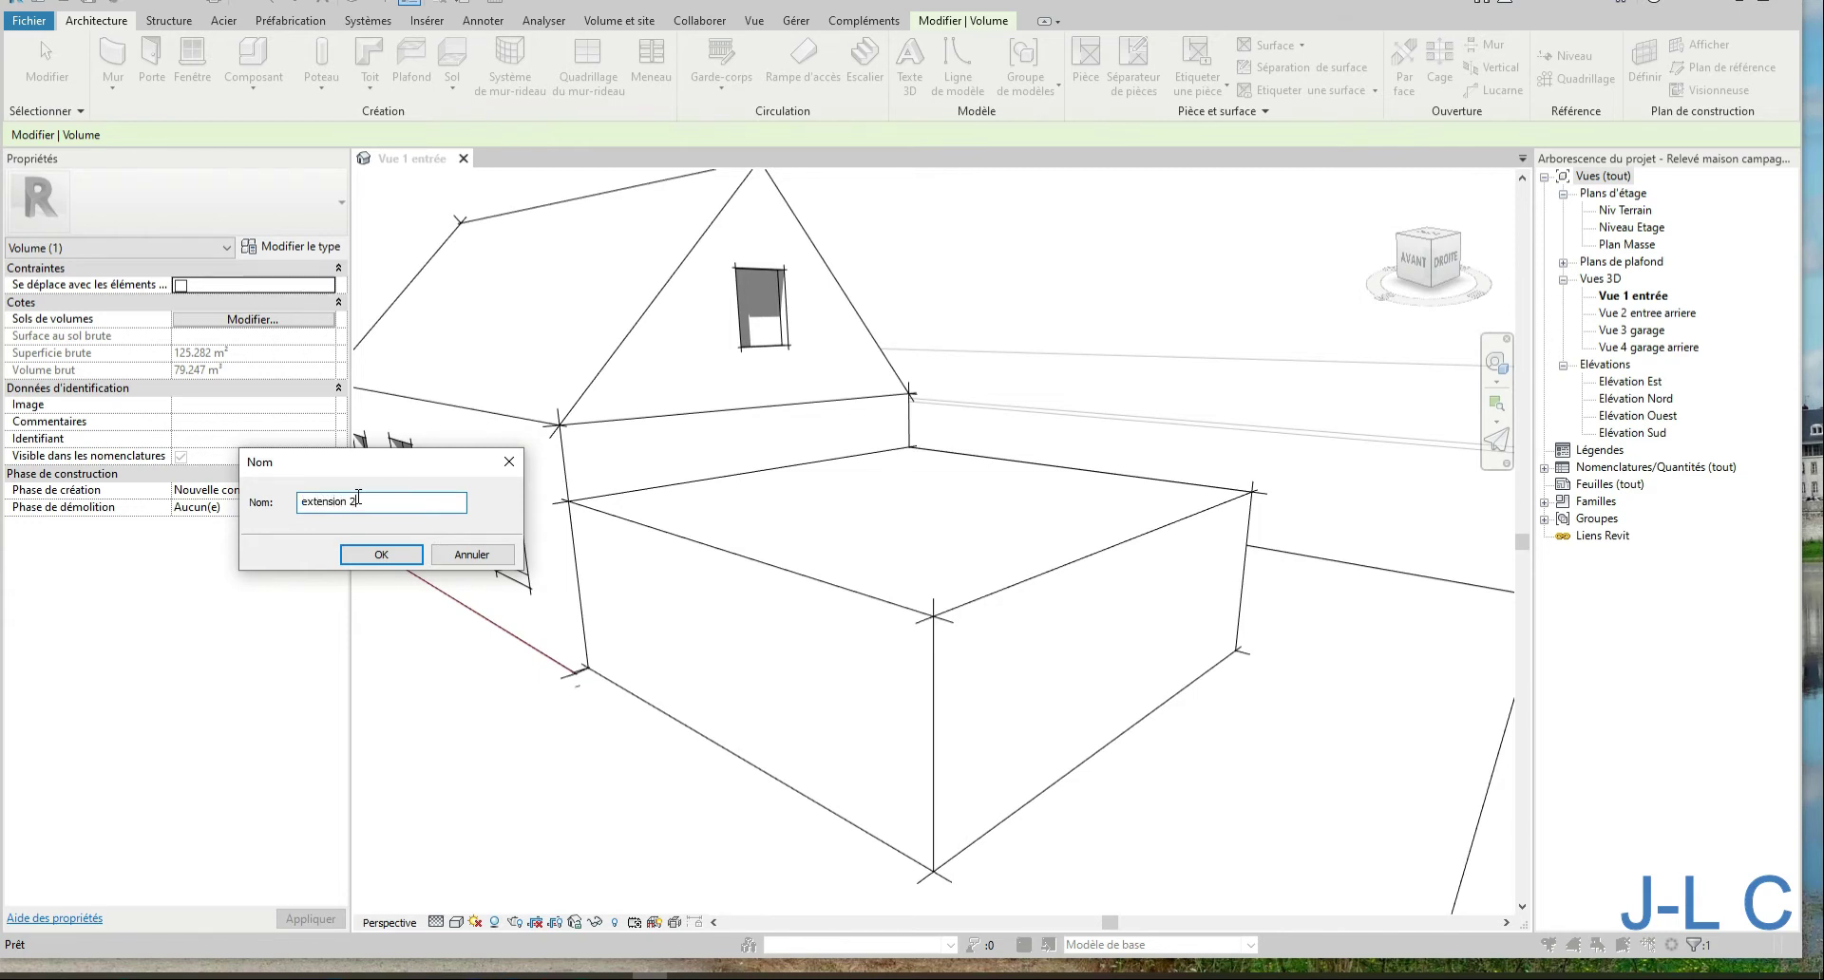
key(Return)
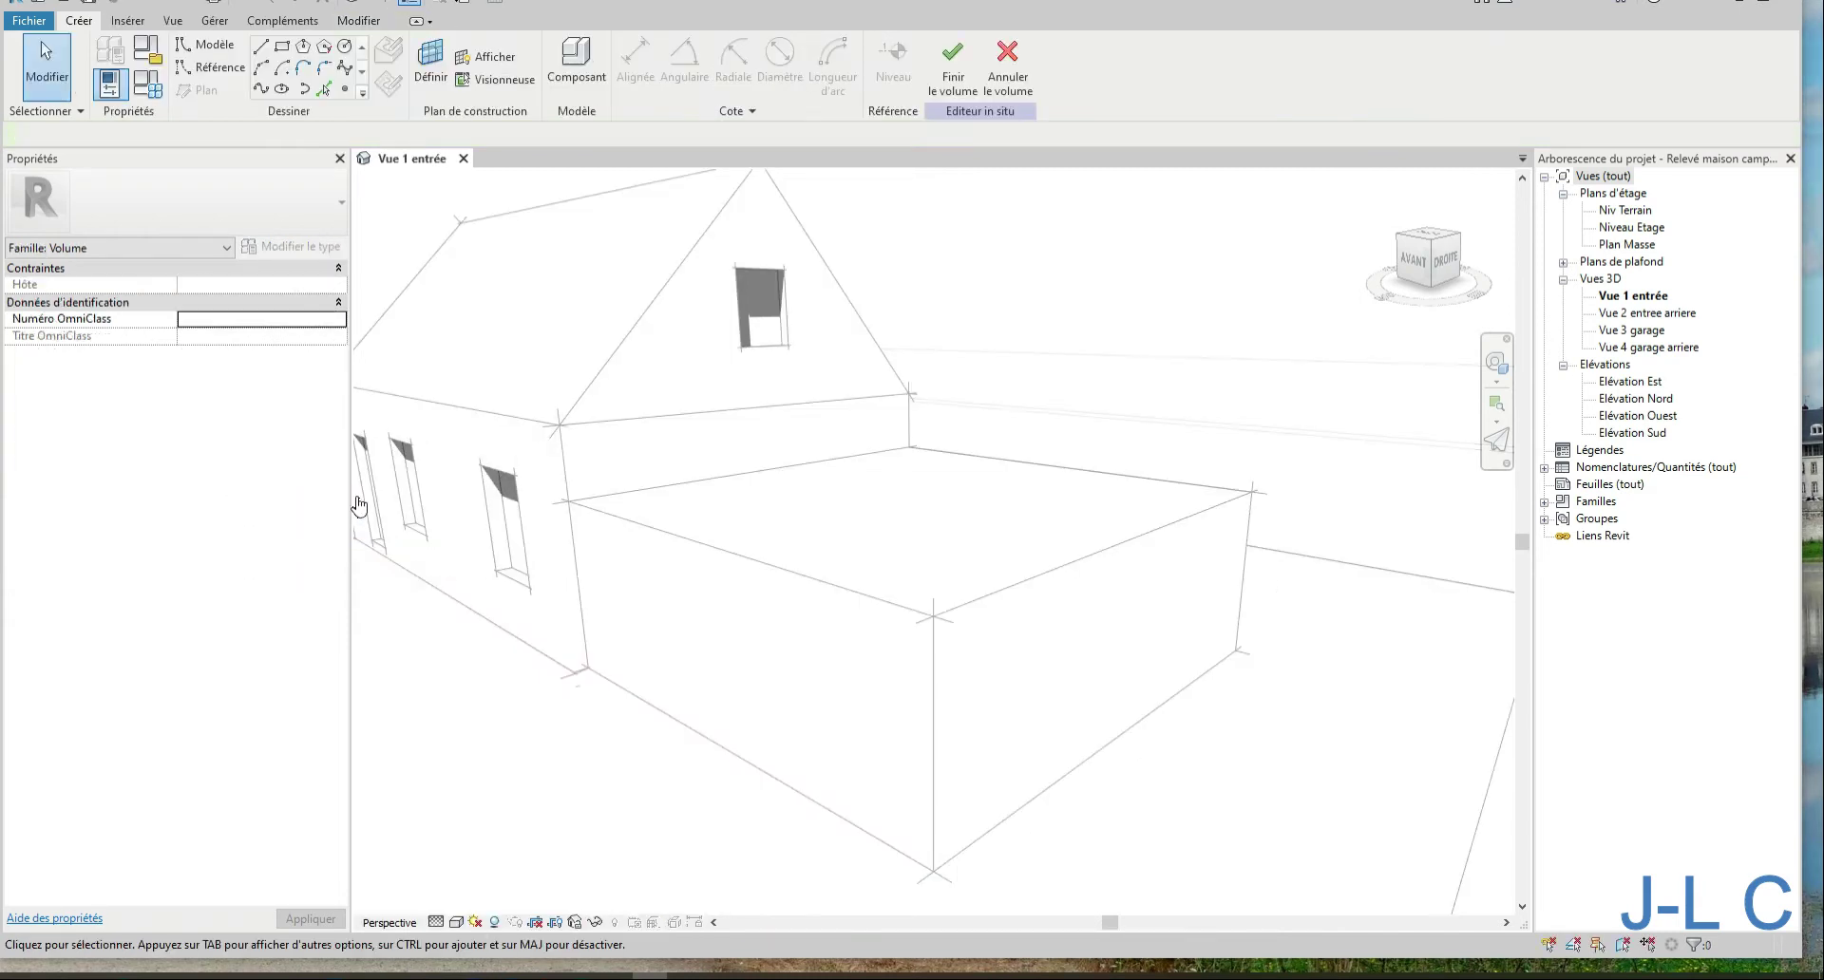
Set the garage's base face as the work plane for new model lines
scroll(876, 581, down, 5)
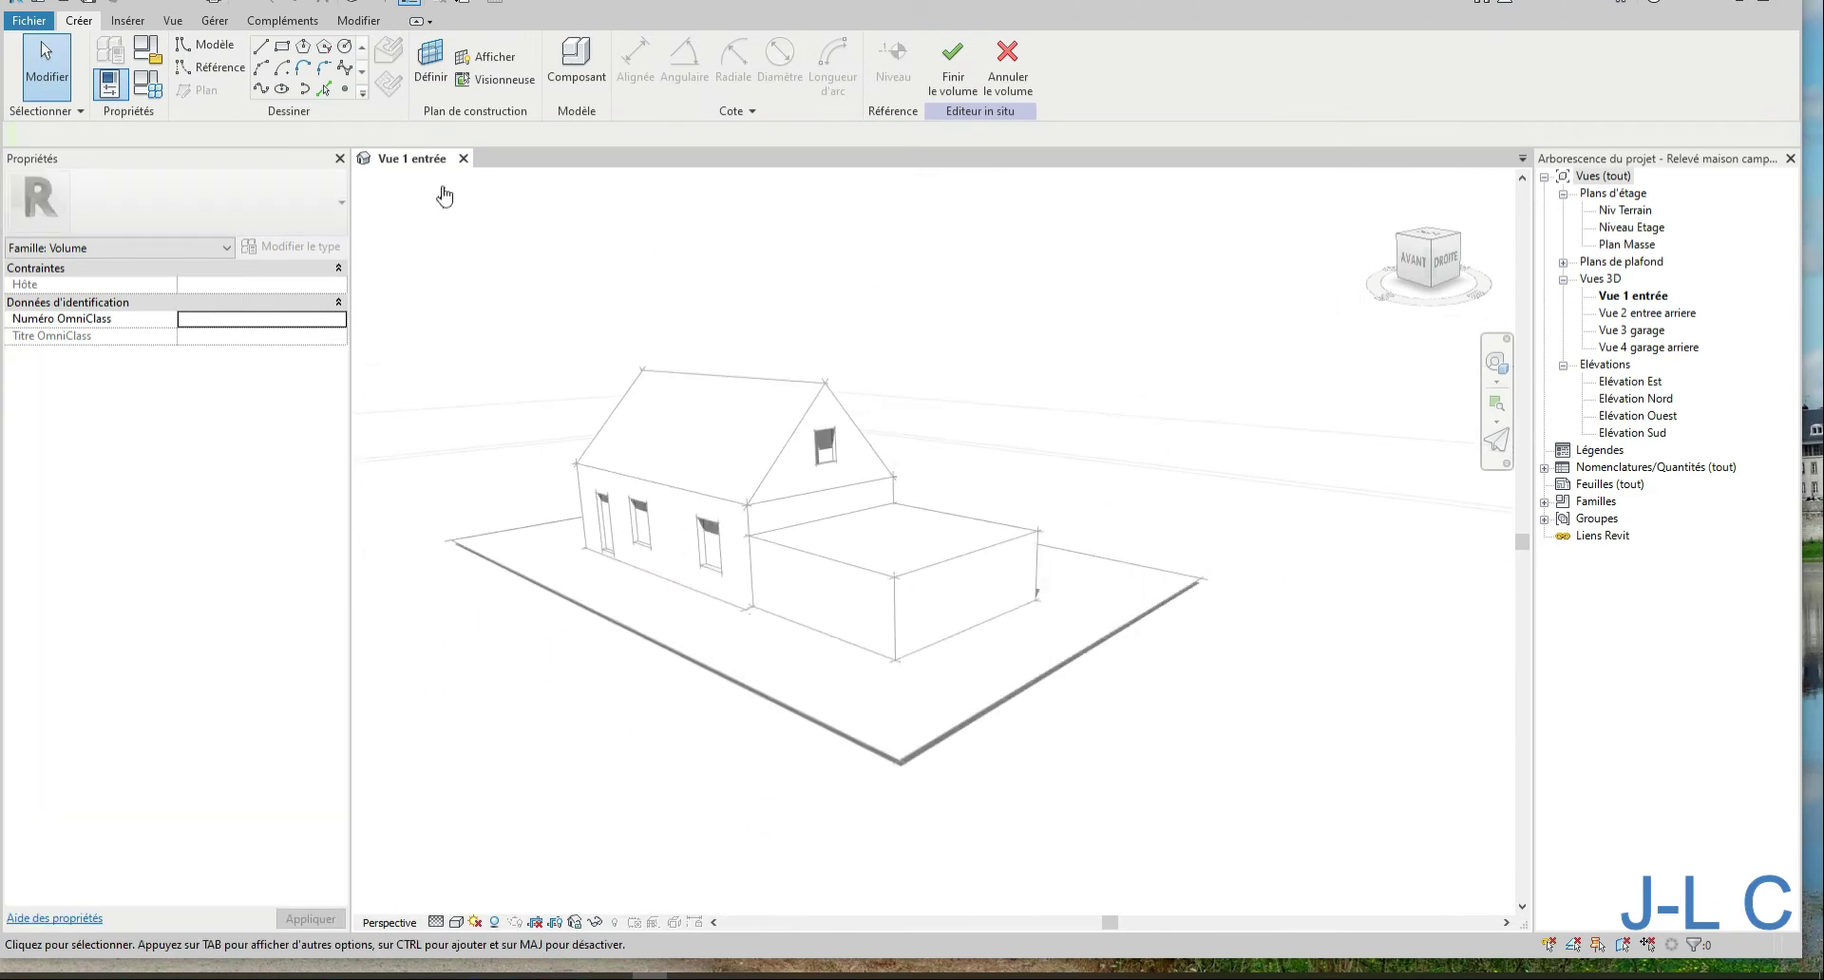
click(283, 49)
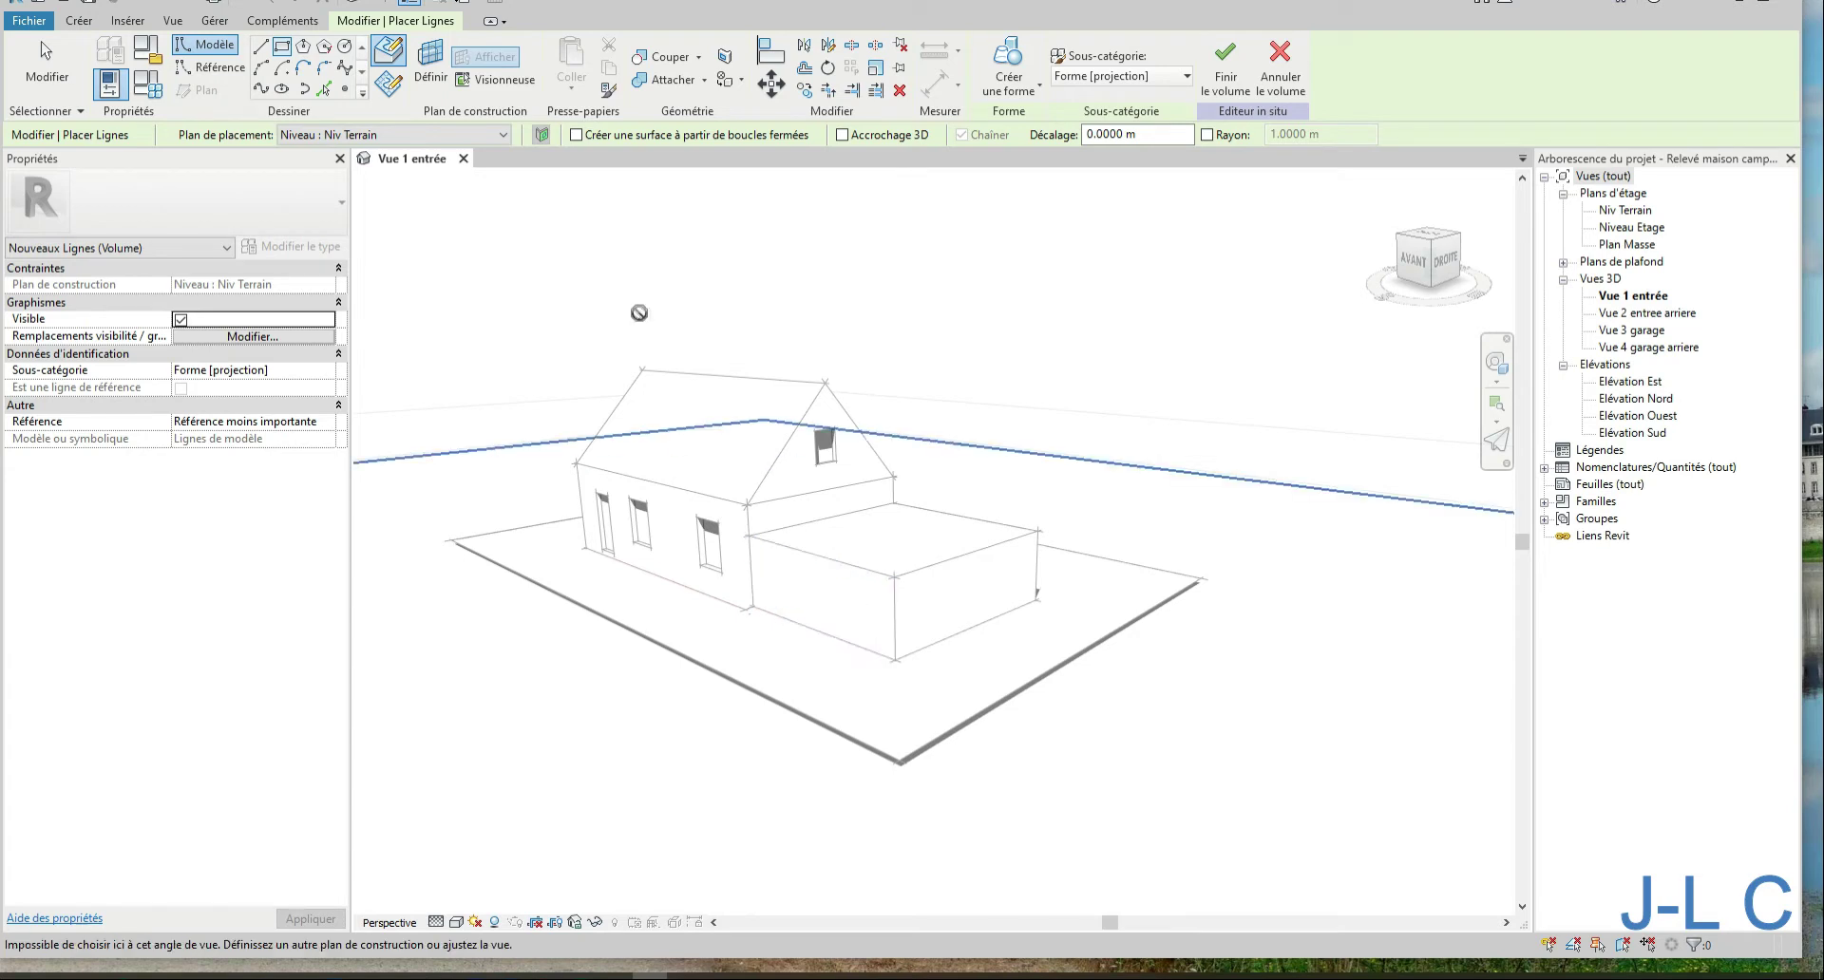
click(431, 65)
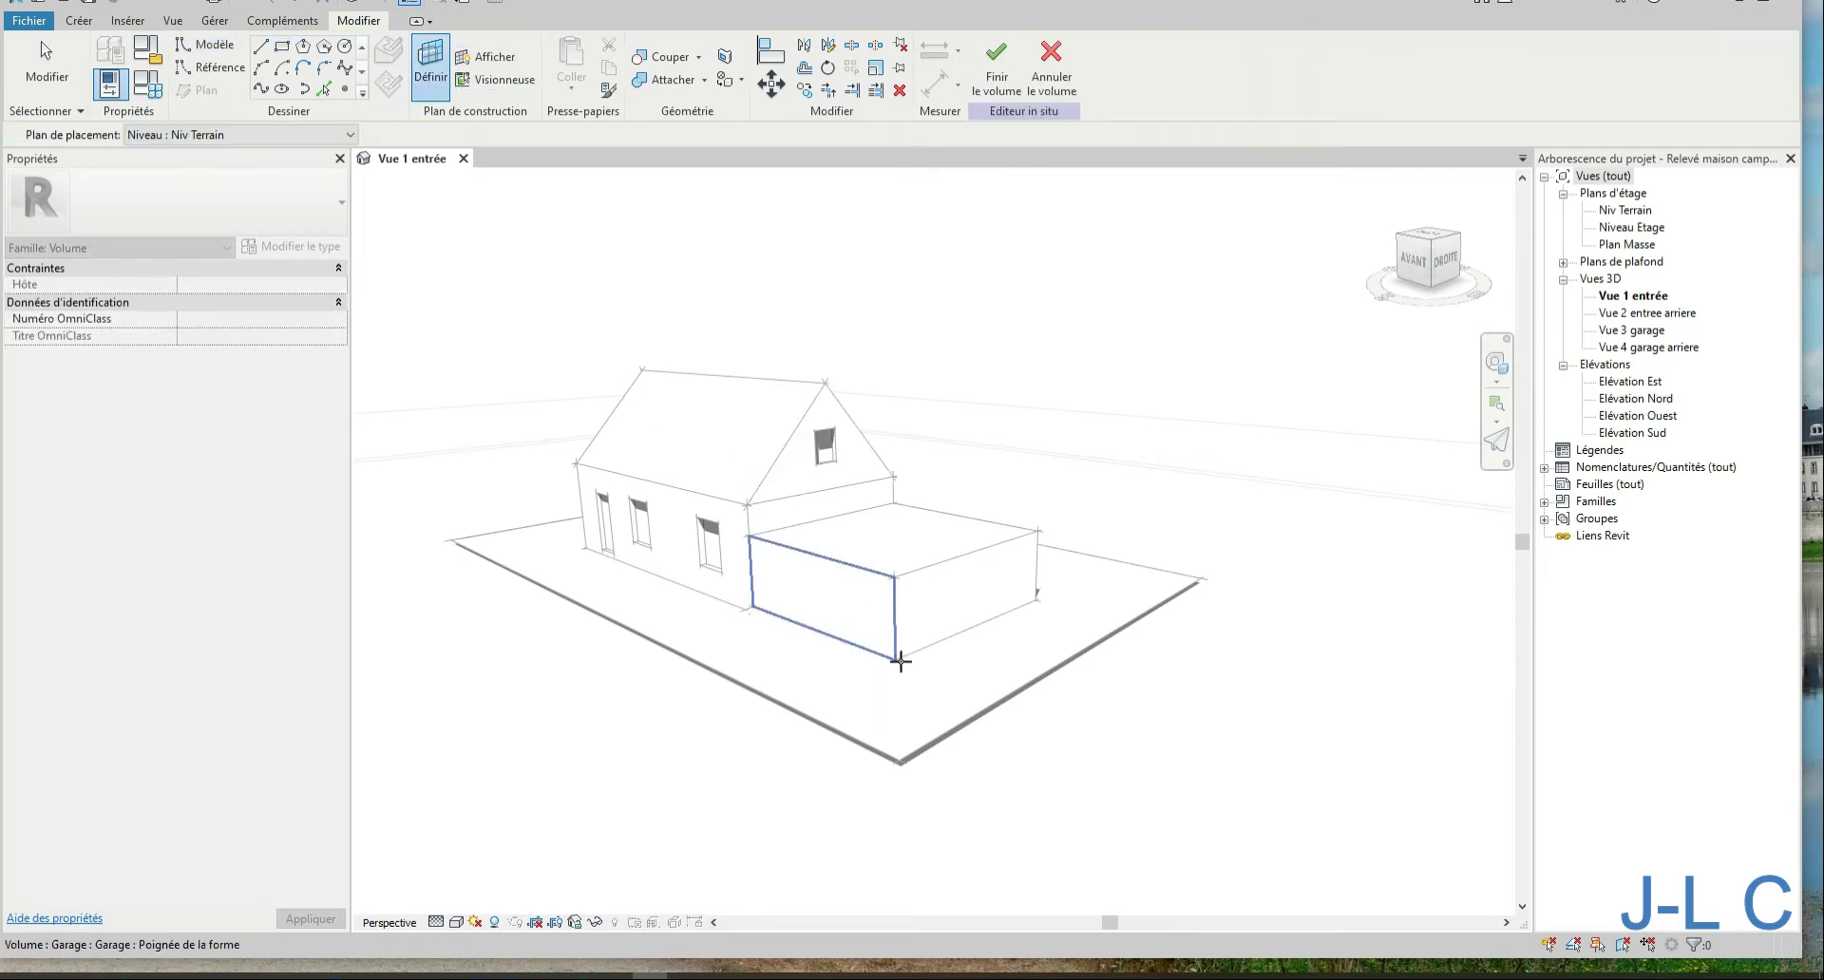
key(Tab)
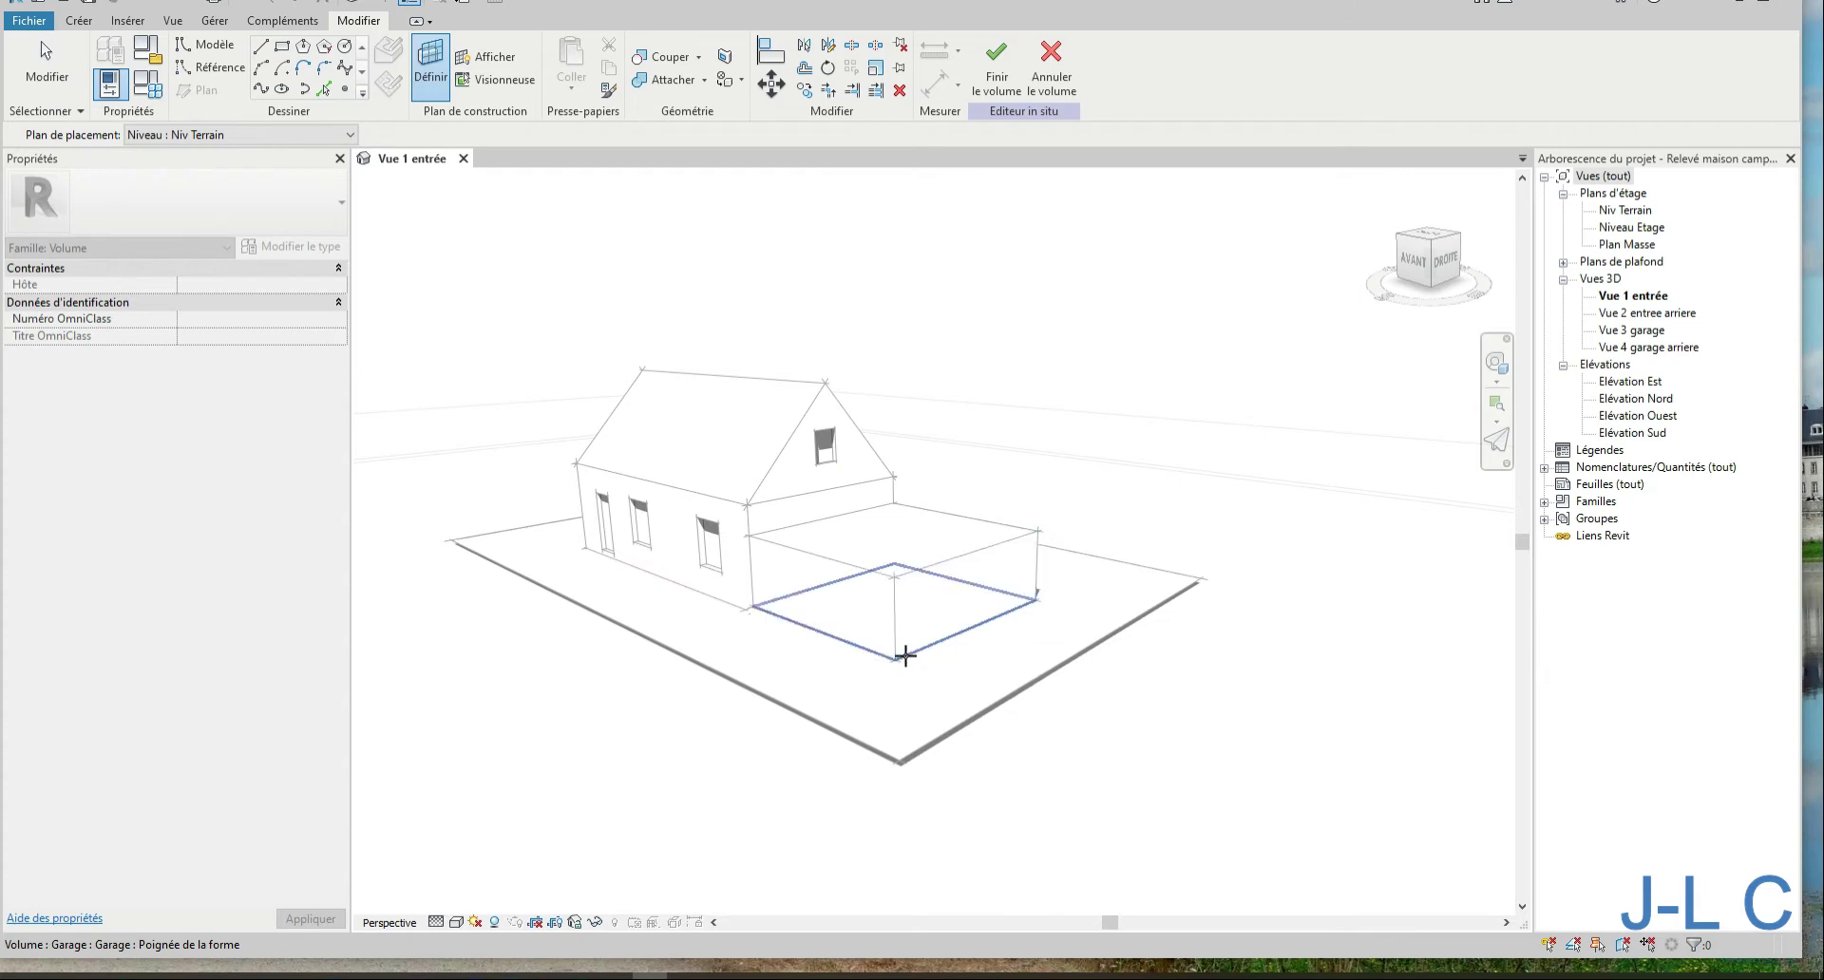
click(905, 656)
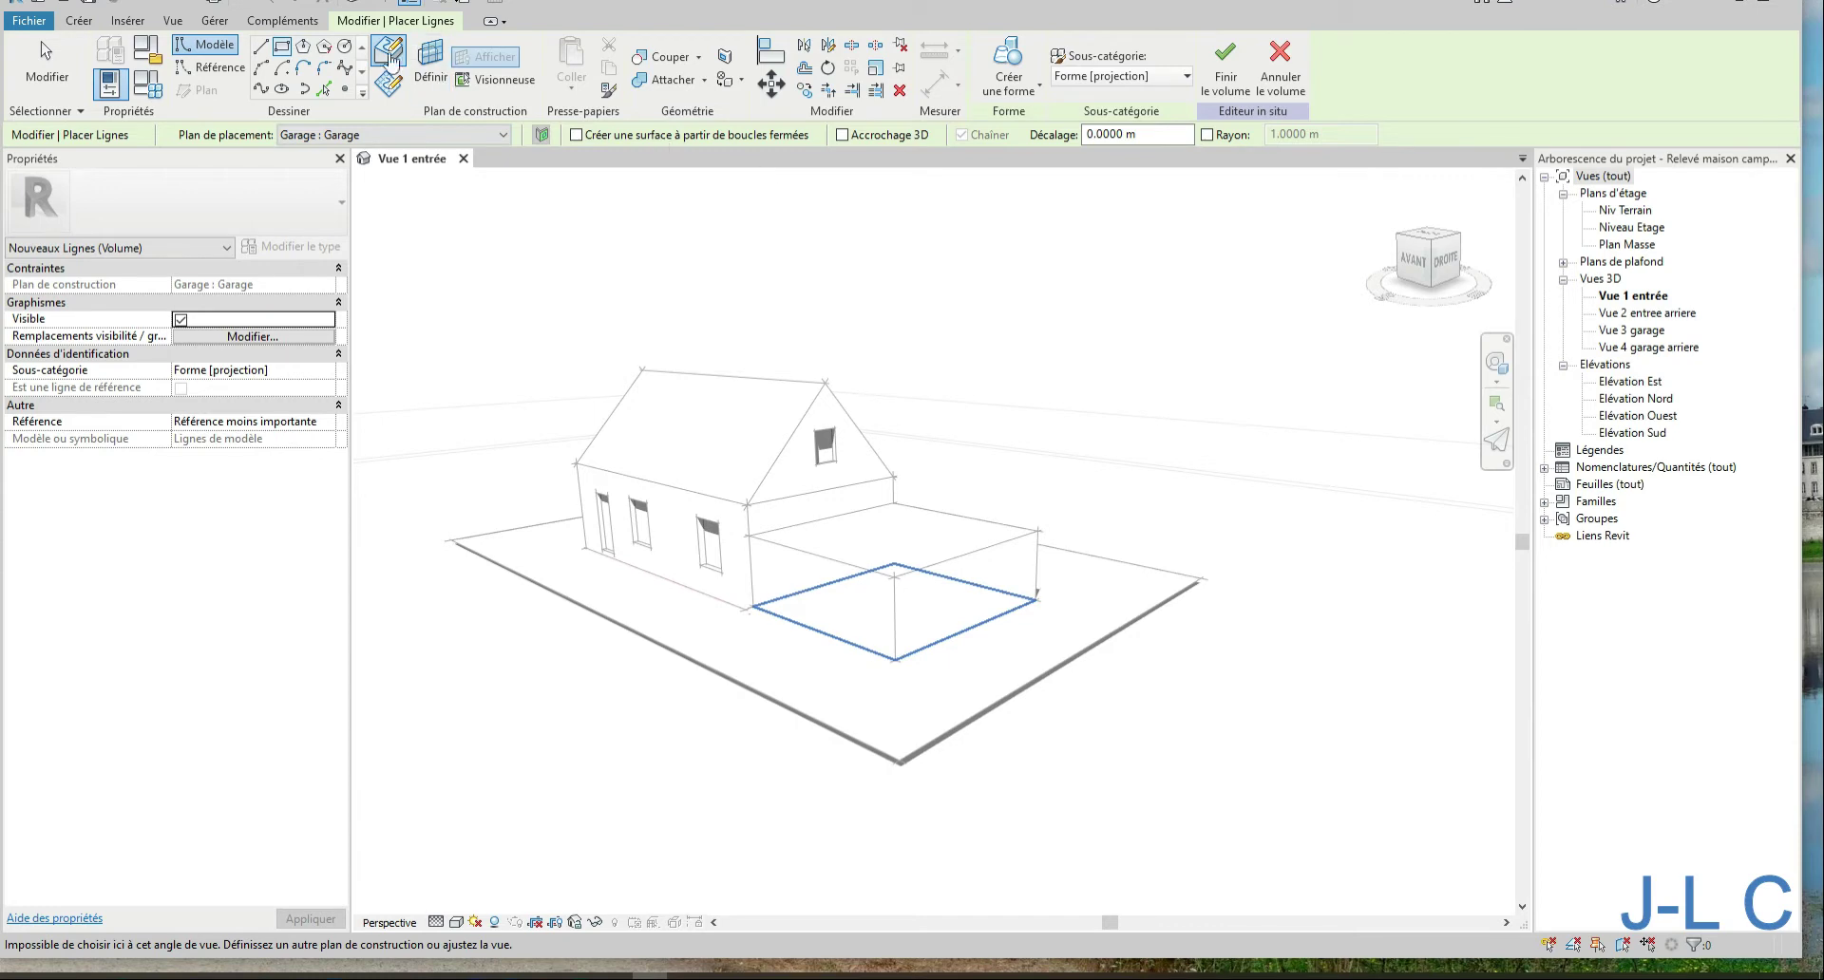
Draw a 2.1 m radius circle at the garage's front corner and create a form from it
click(345, 46)
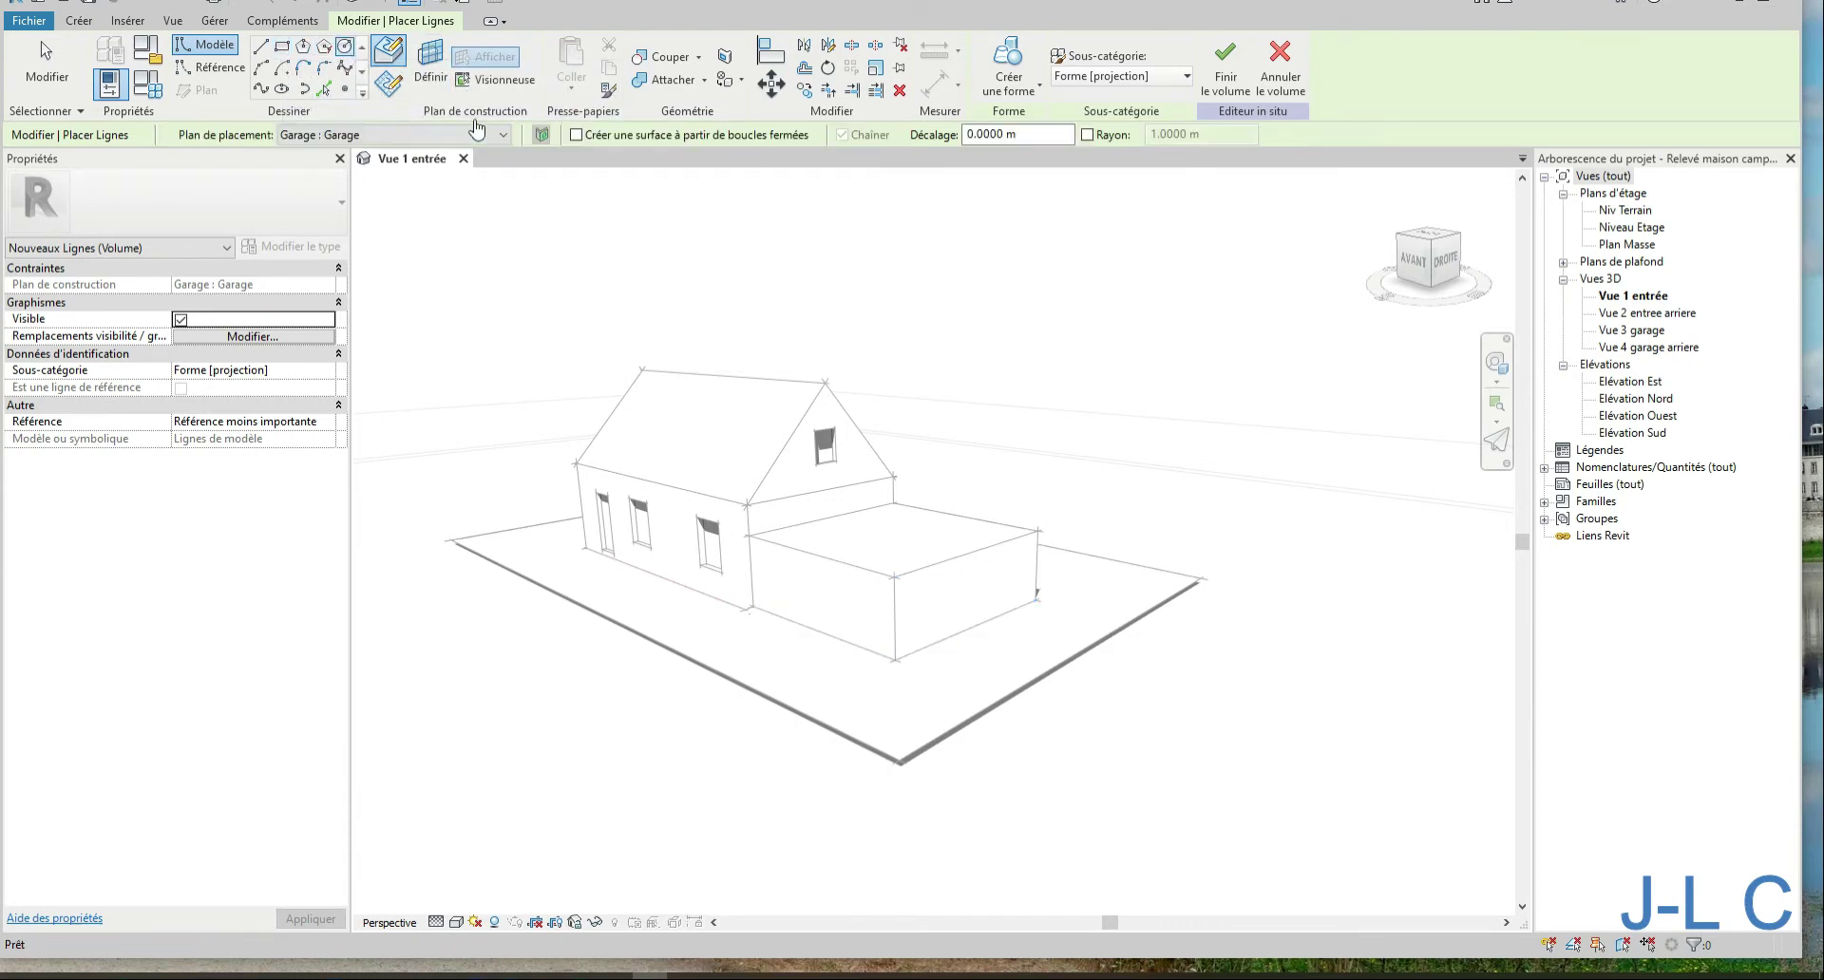
click(894, 659)
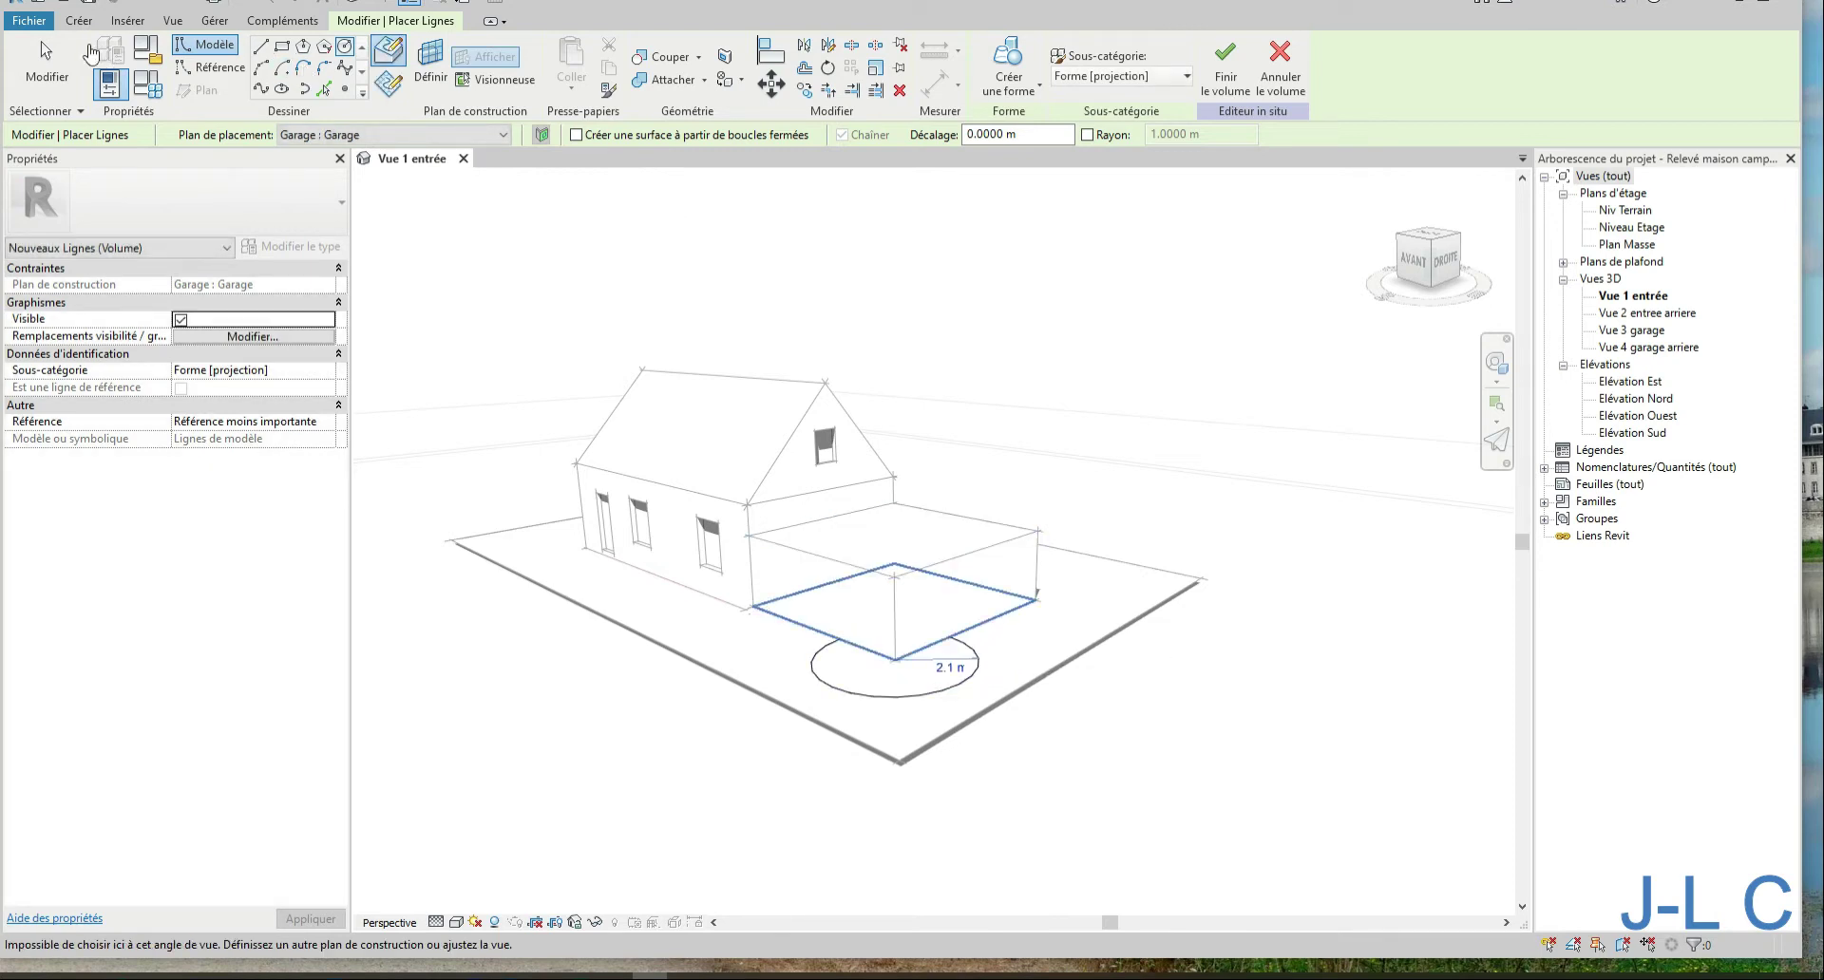
click(47, 59)
click(978, 662)
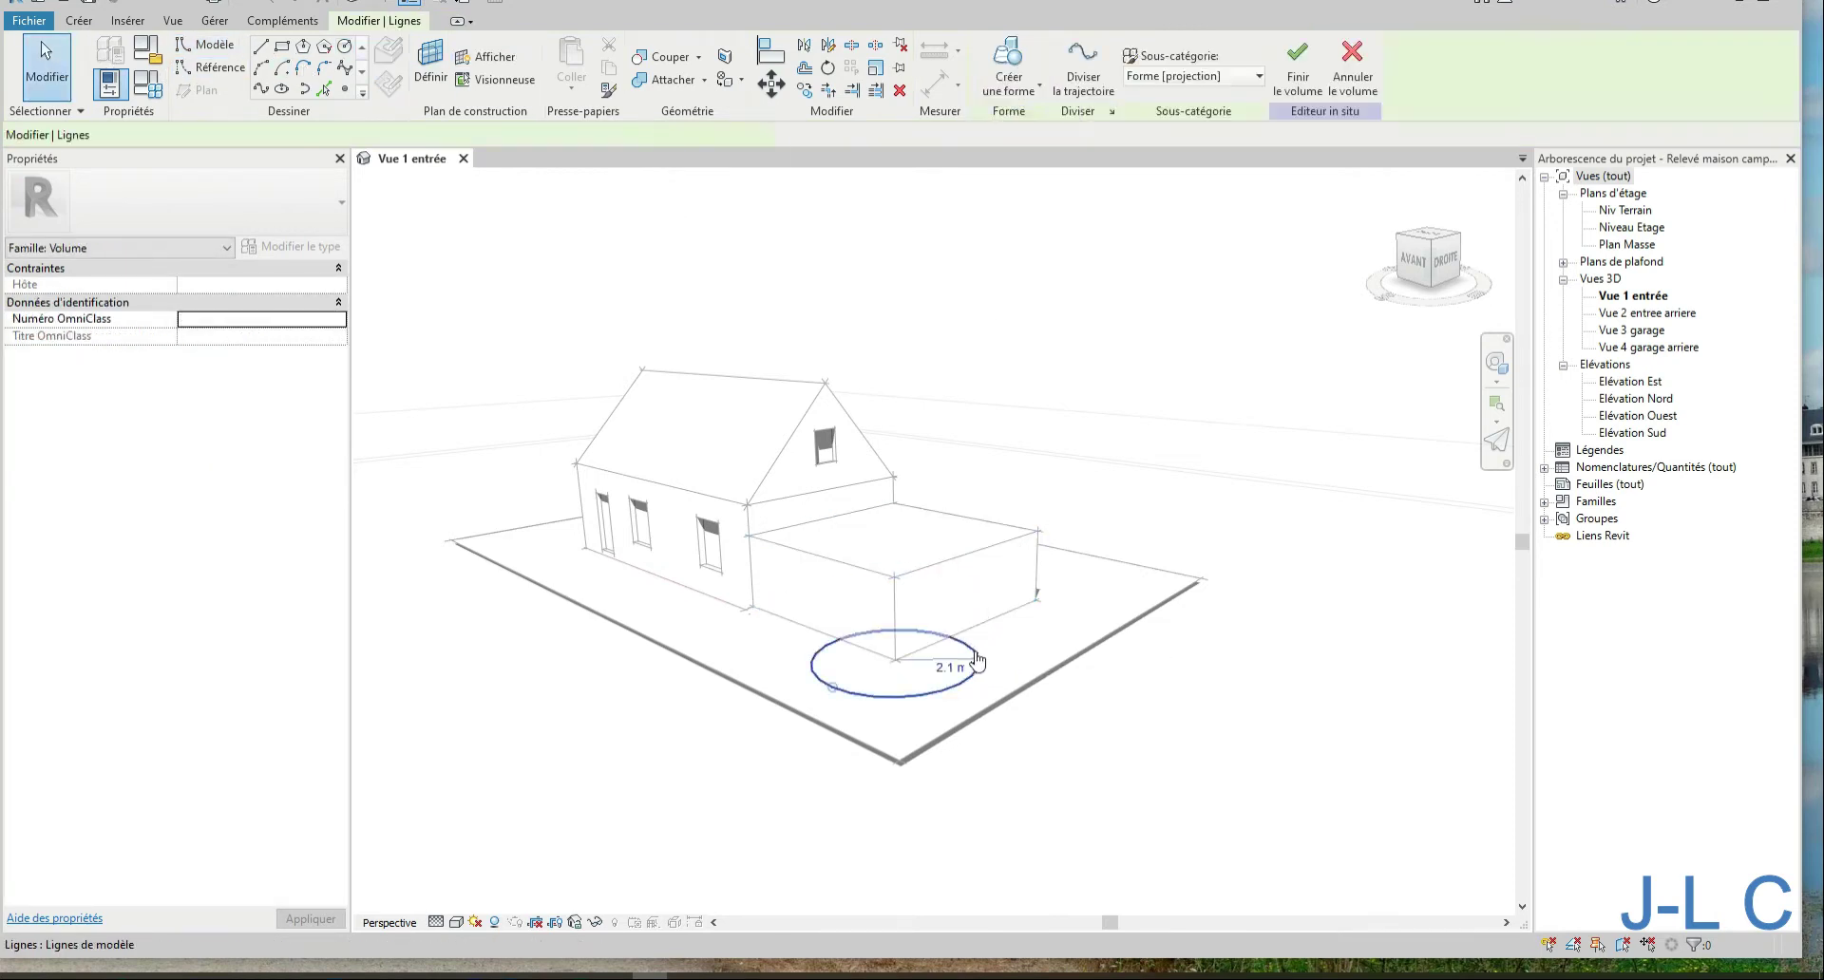
click(978, 663)
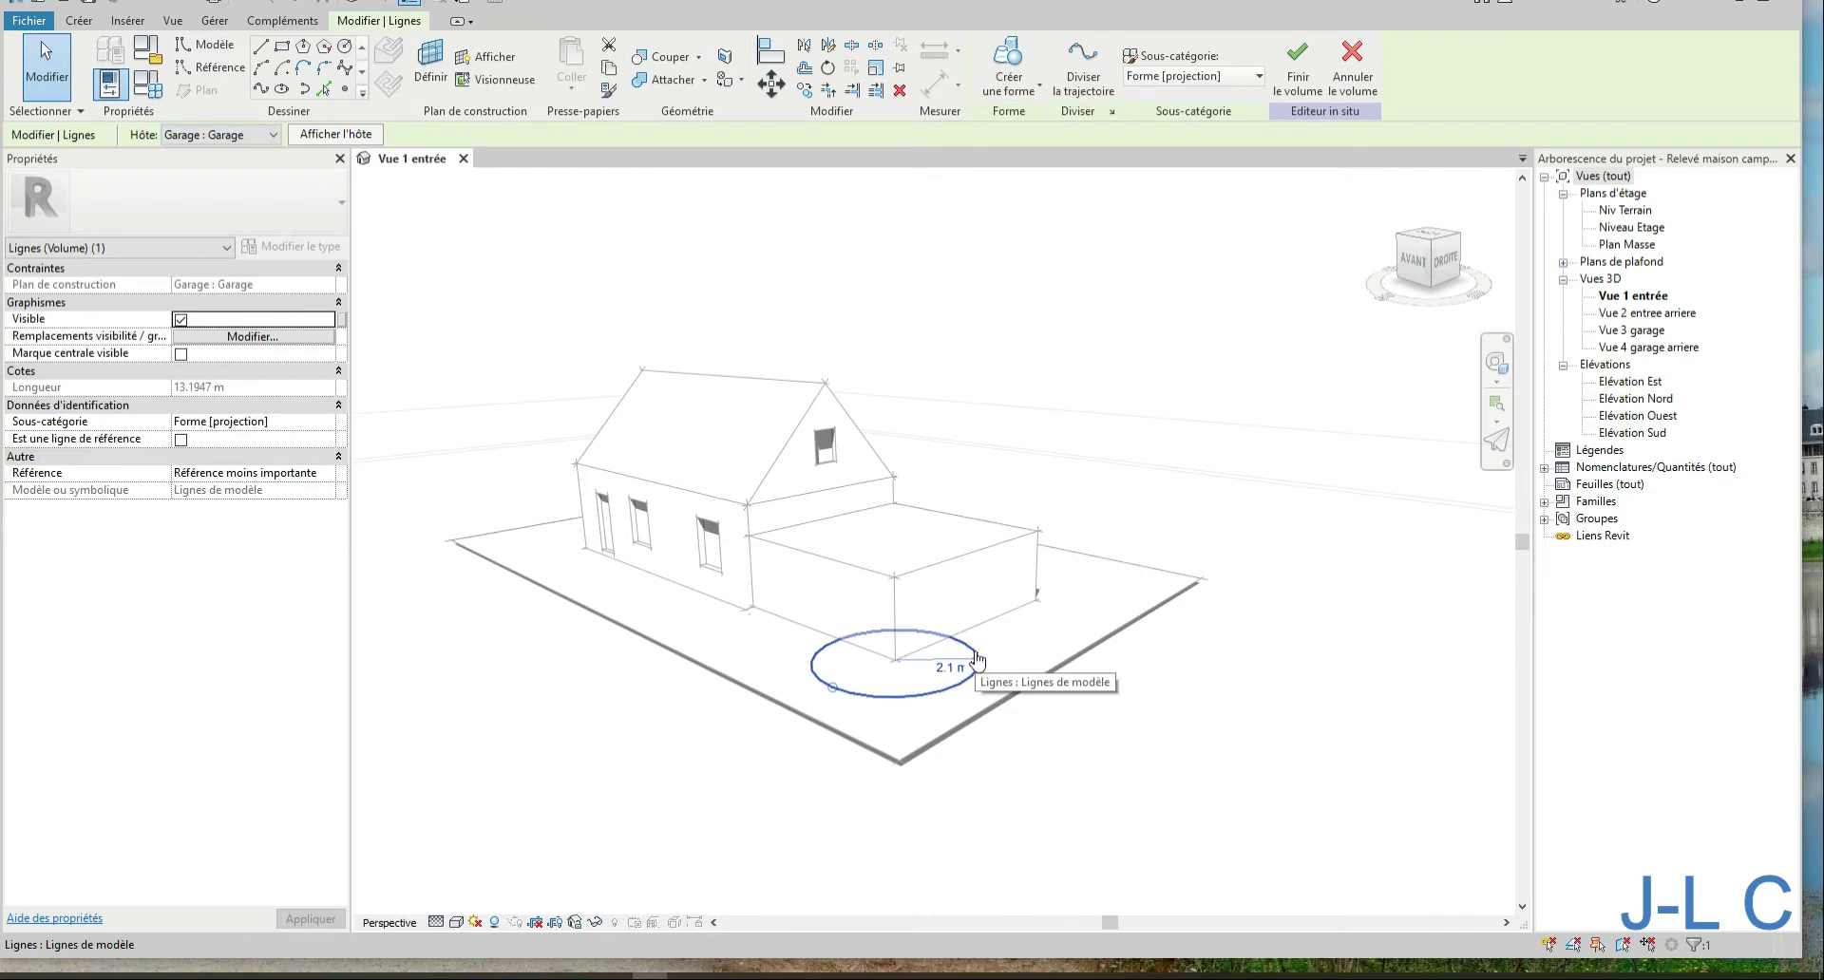
click(1009, 61)
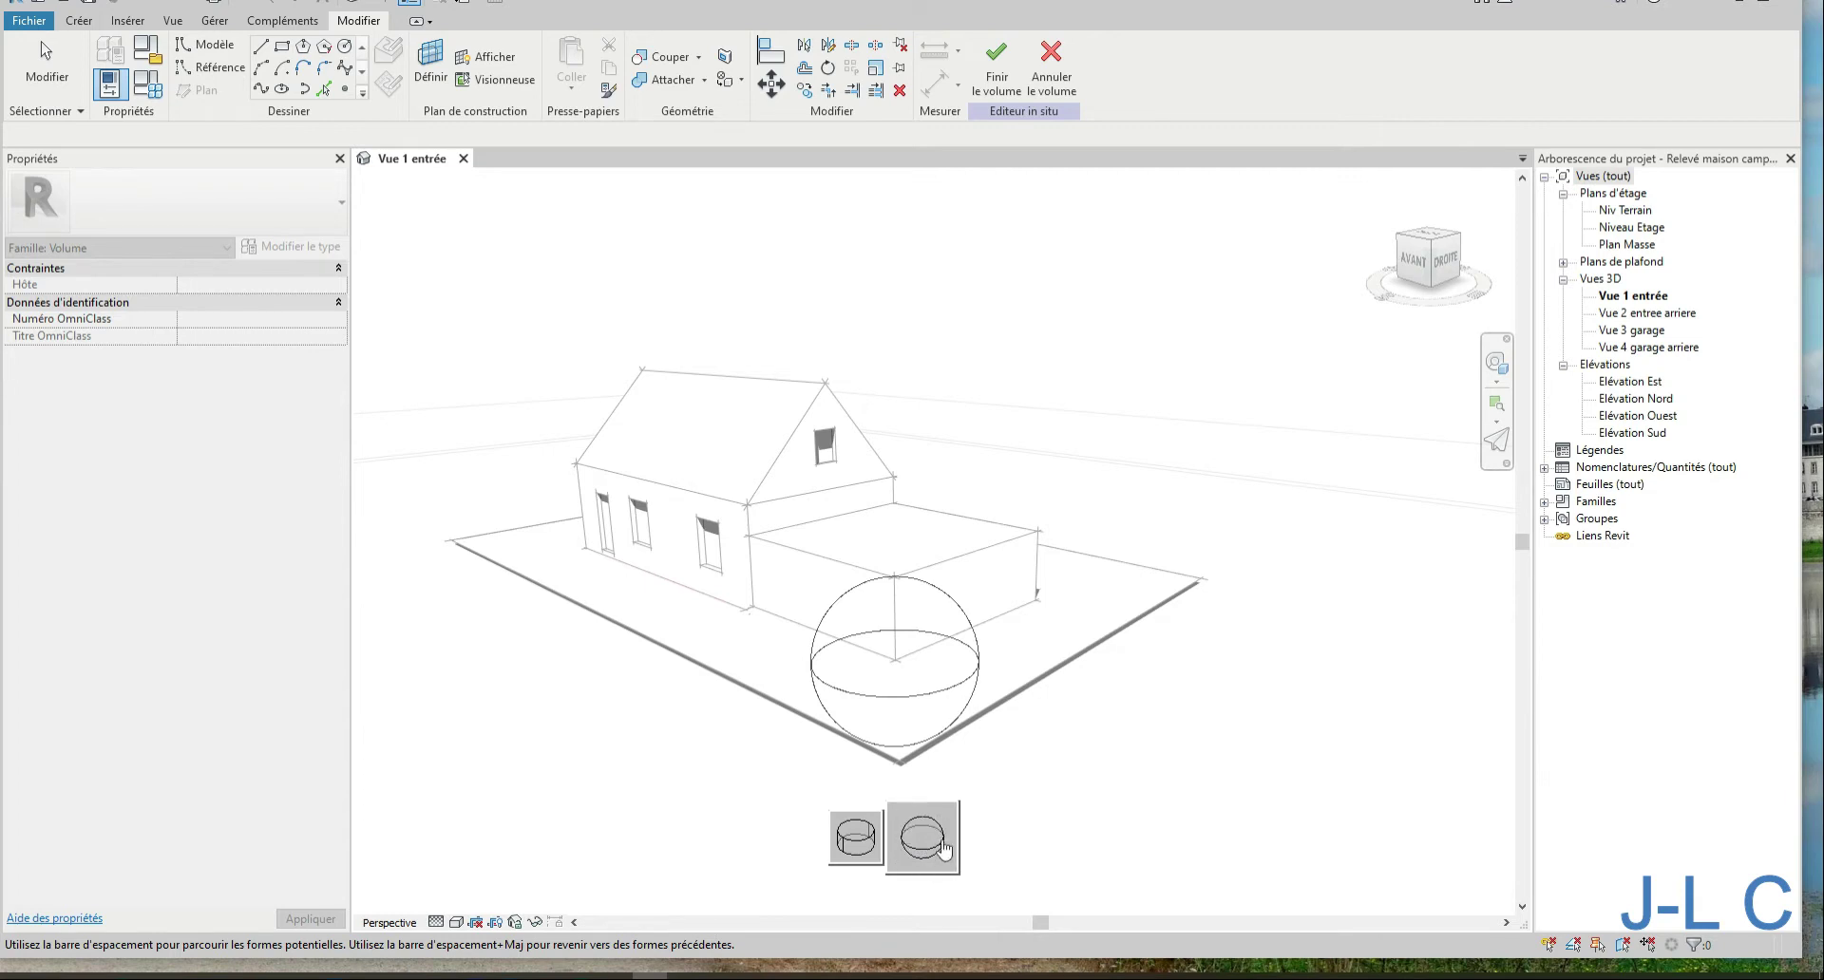
Make a cylinder form from the circle and adjust its height to 3.1 m
click(862, 850)
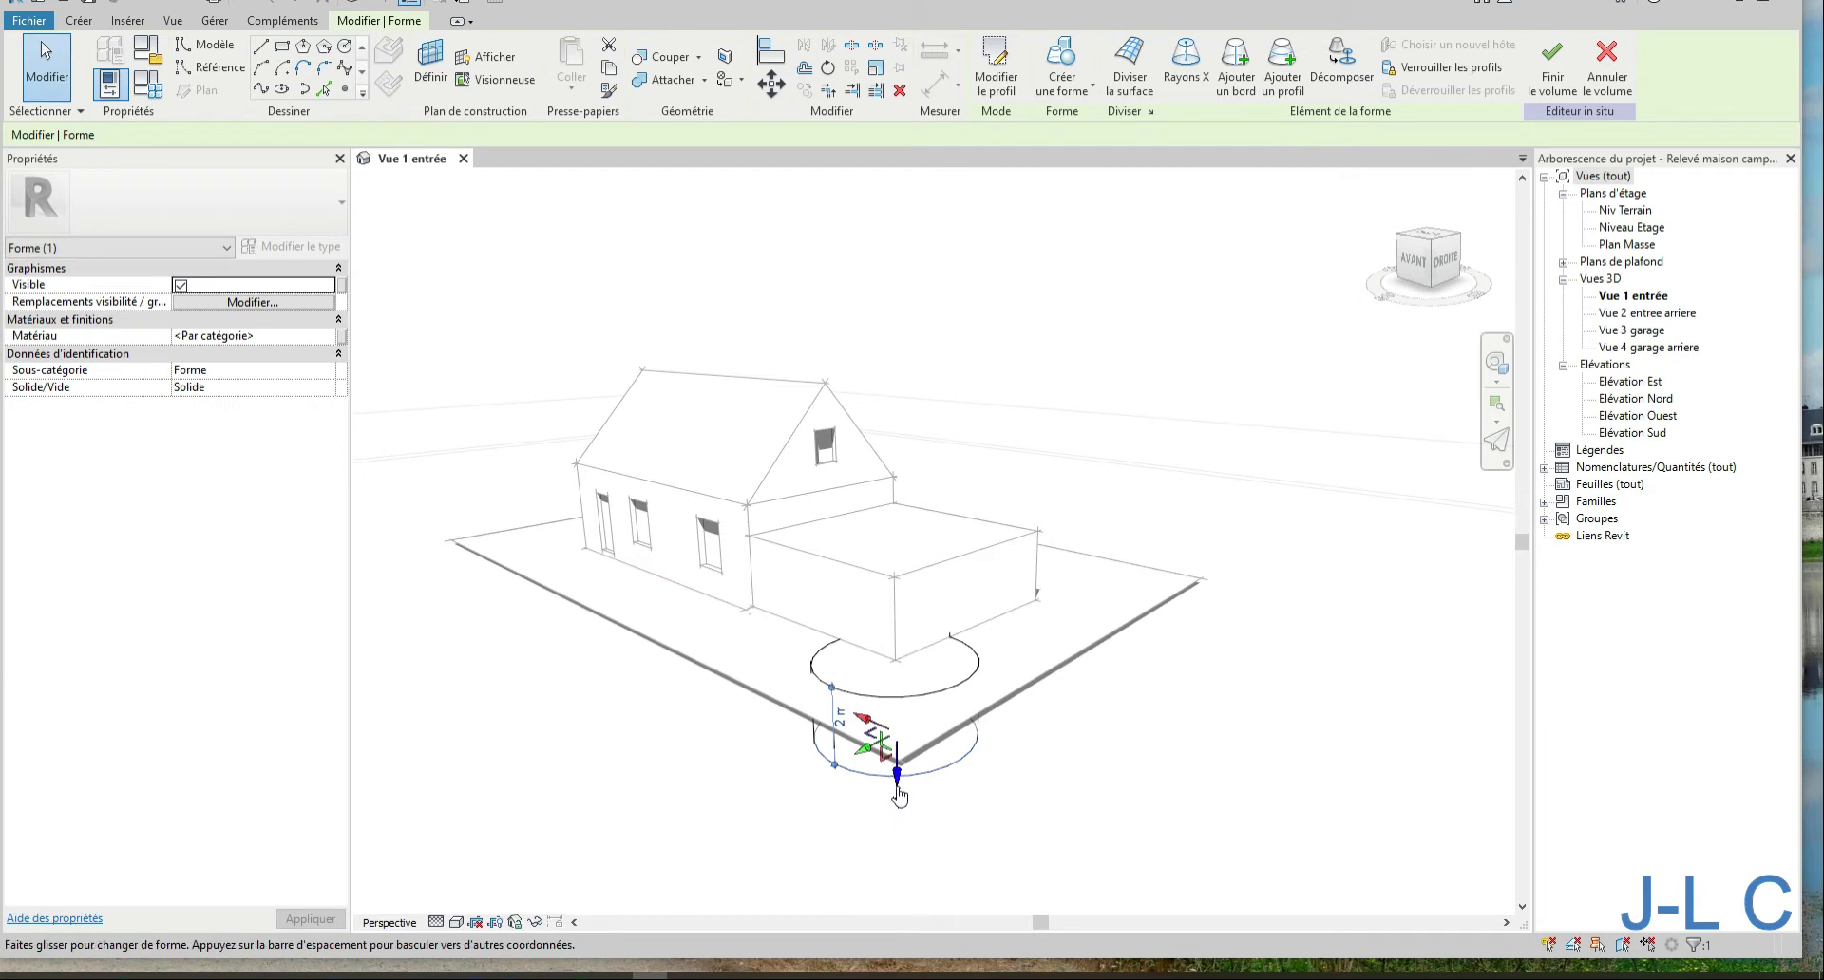
drag(899, 796, 888, 632)
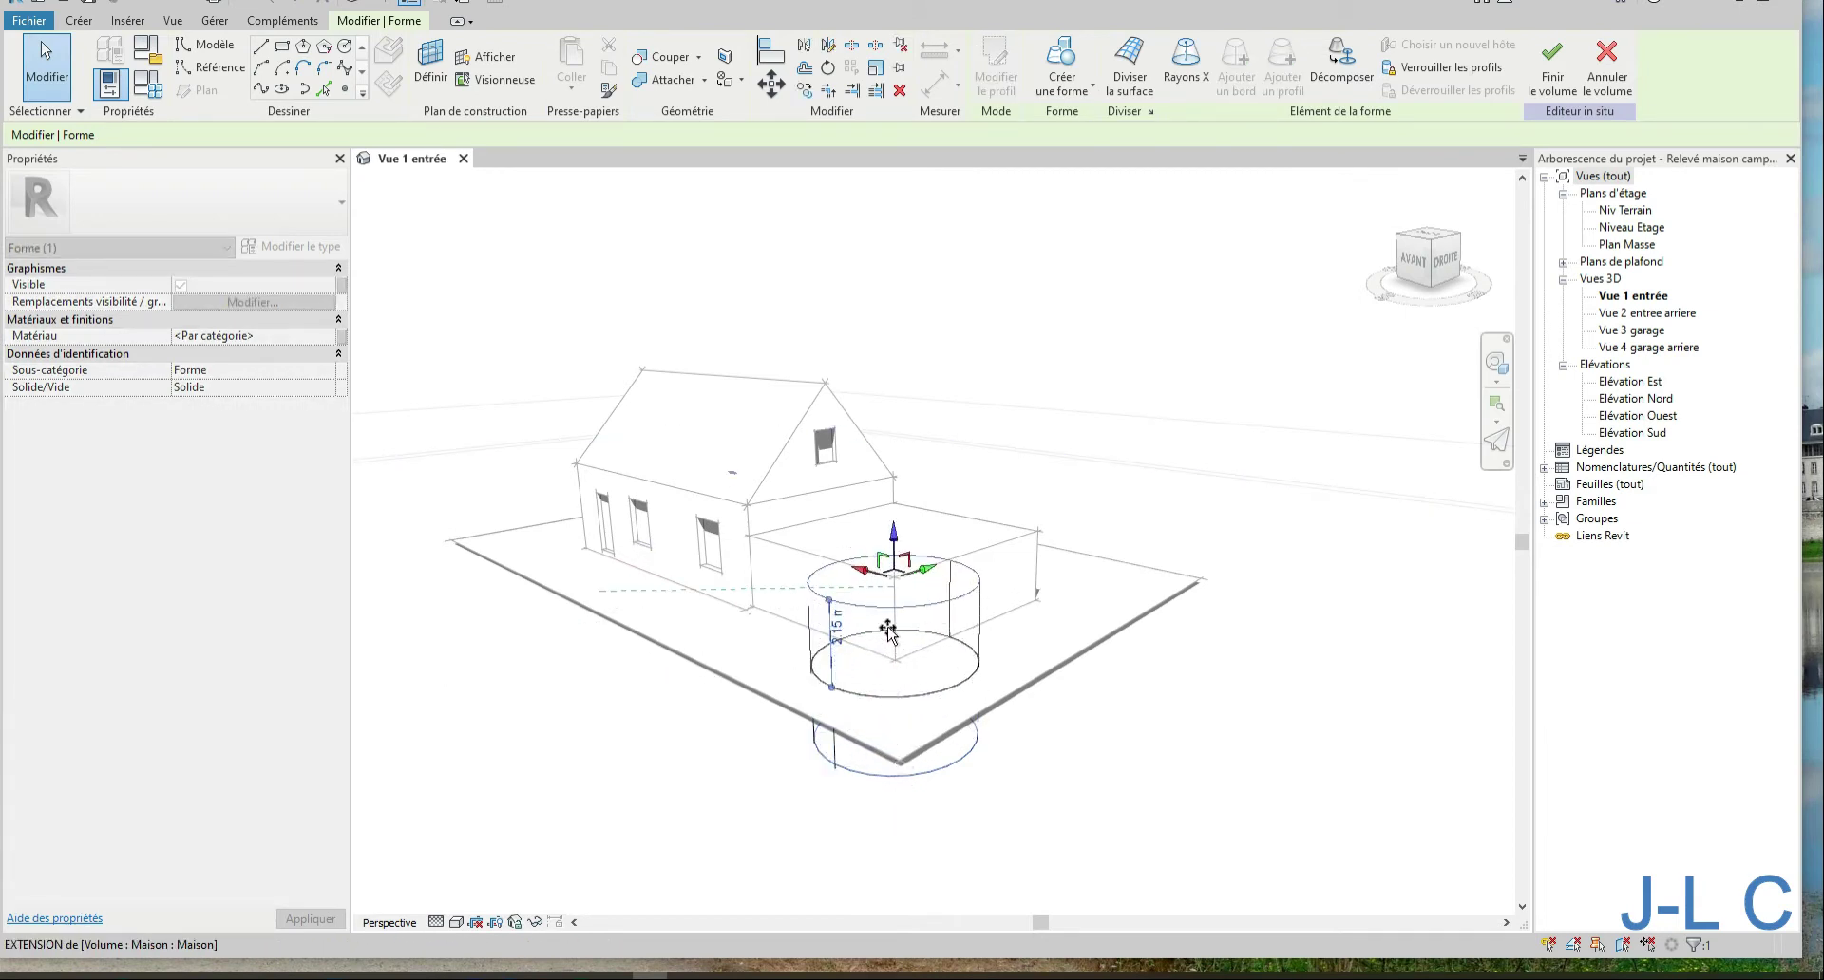
mouse_move(888, 632)
mouse_down()
mouse_move(879, 484)
mouse_move(854, 458)
mouse_up()
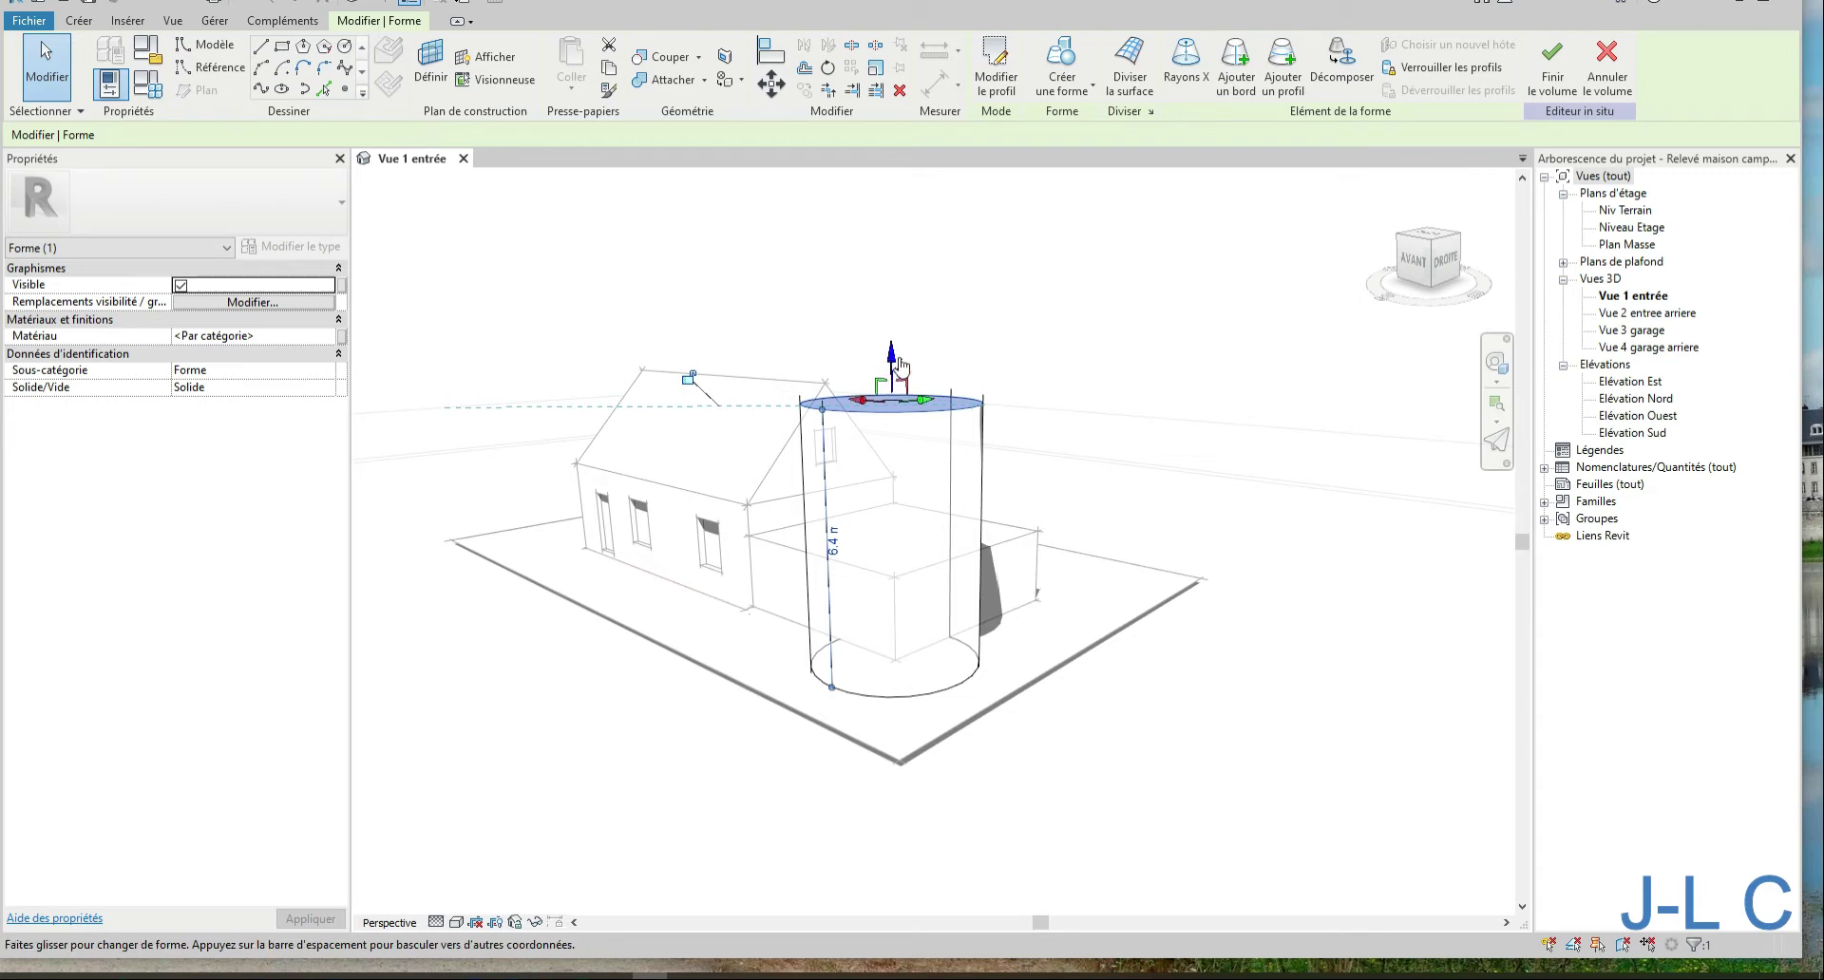
drag(891, 364, 872, 492)
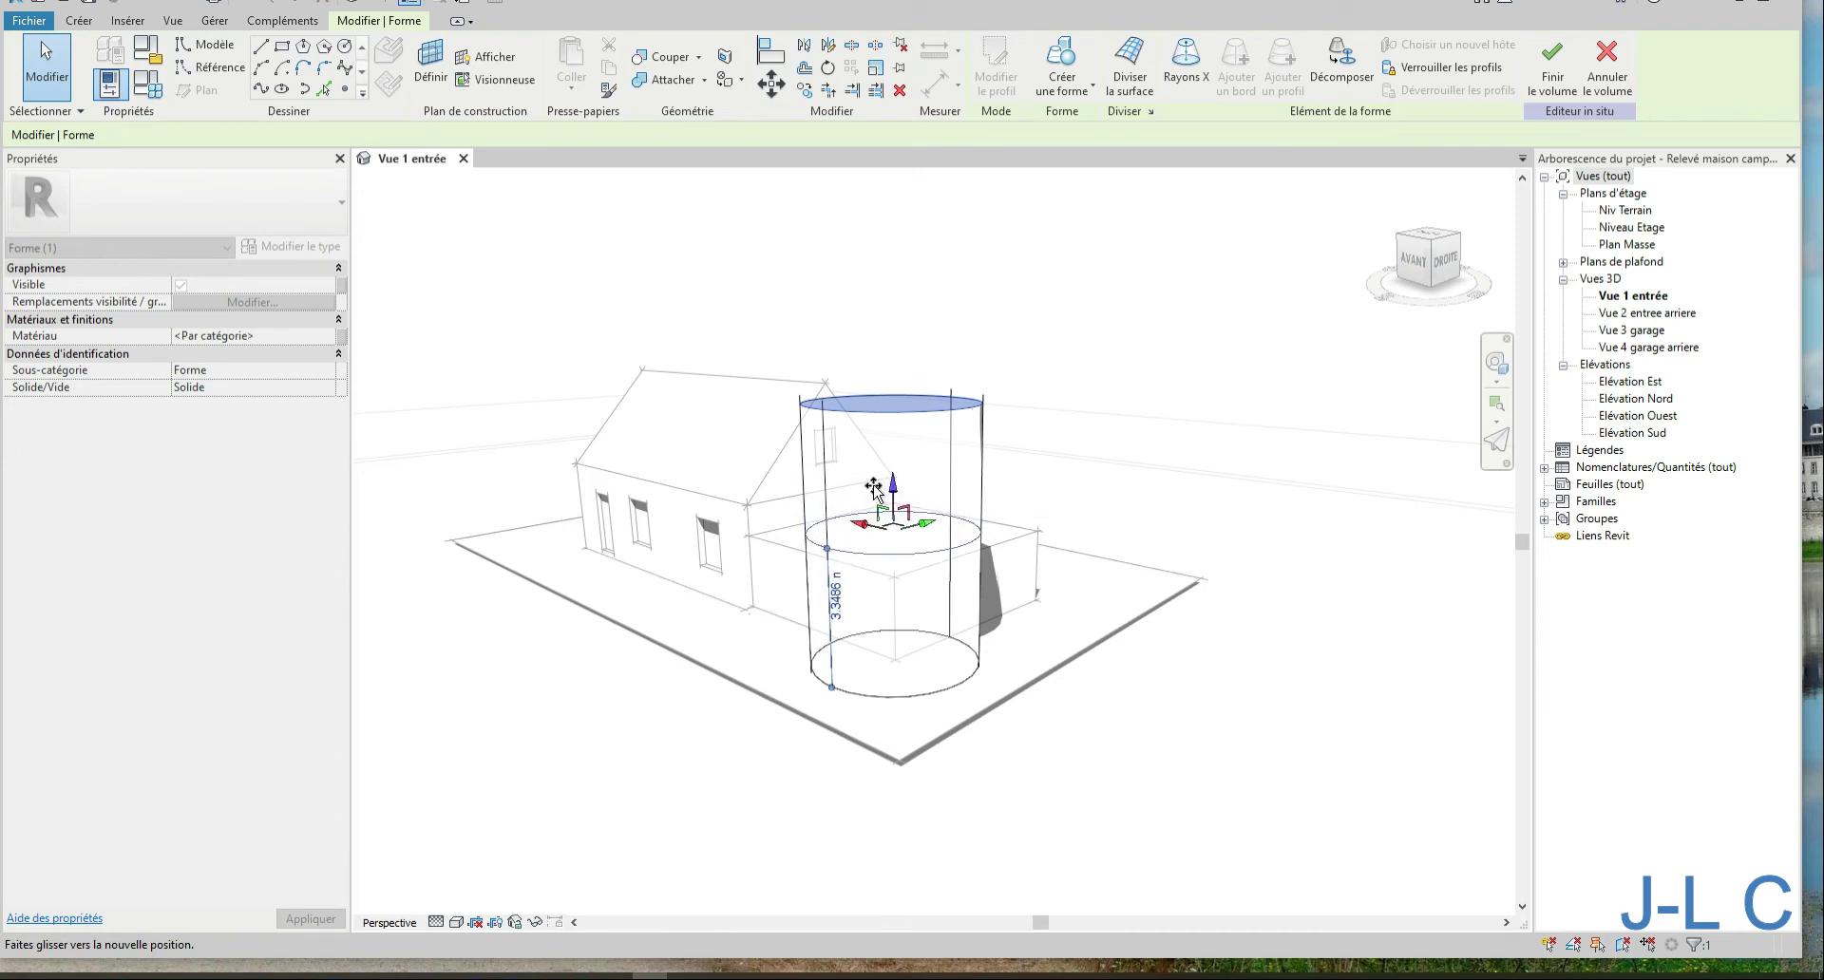
drag(871, 492, 872, 494)
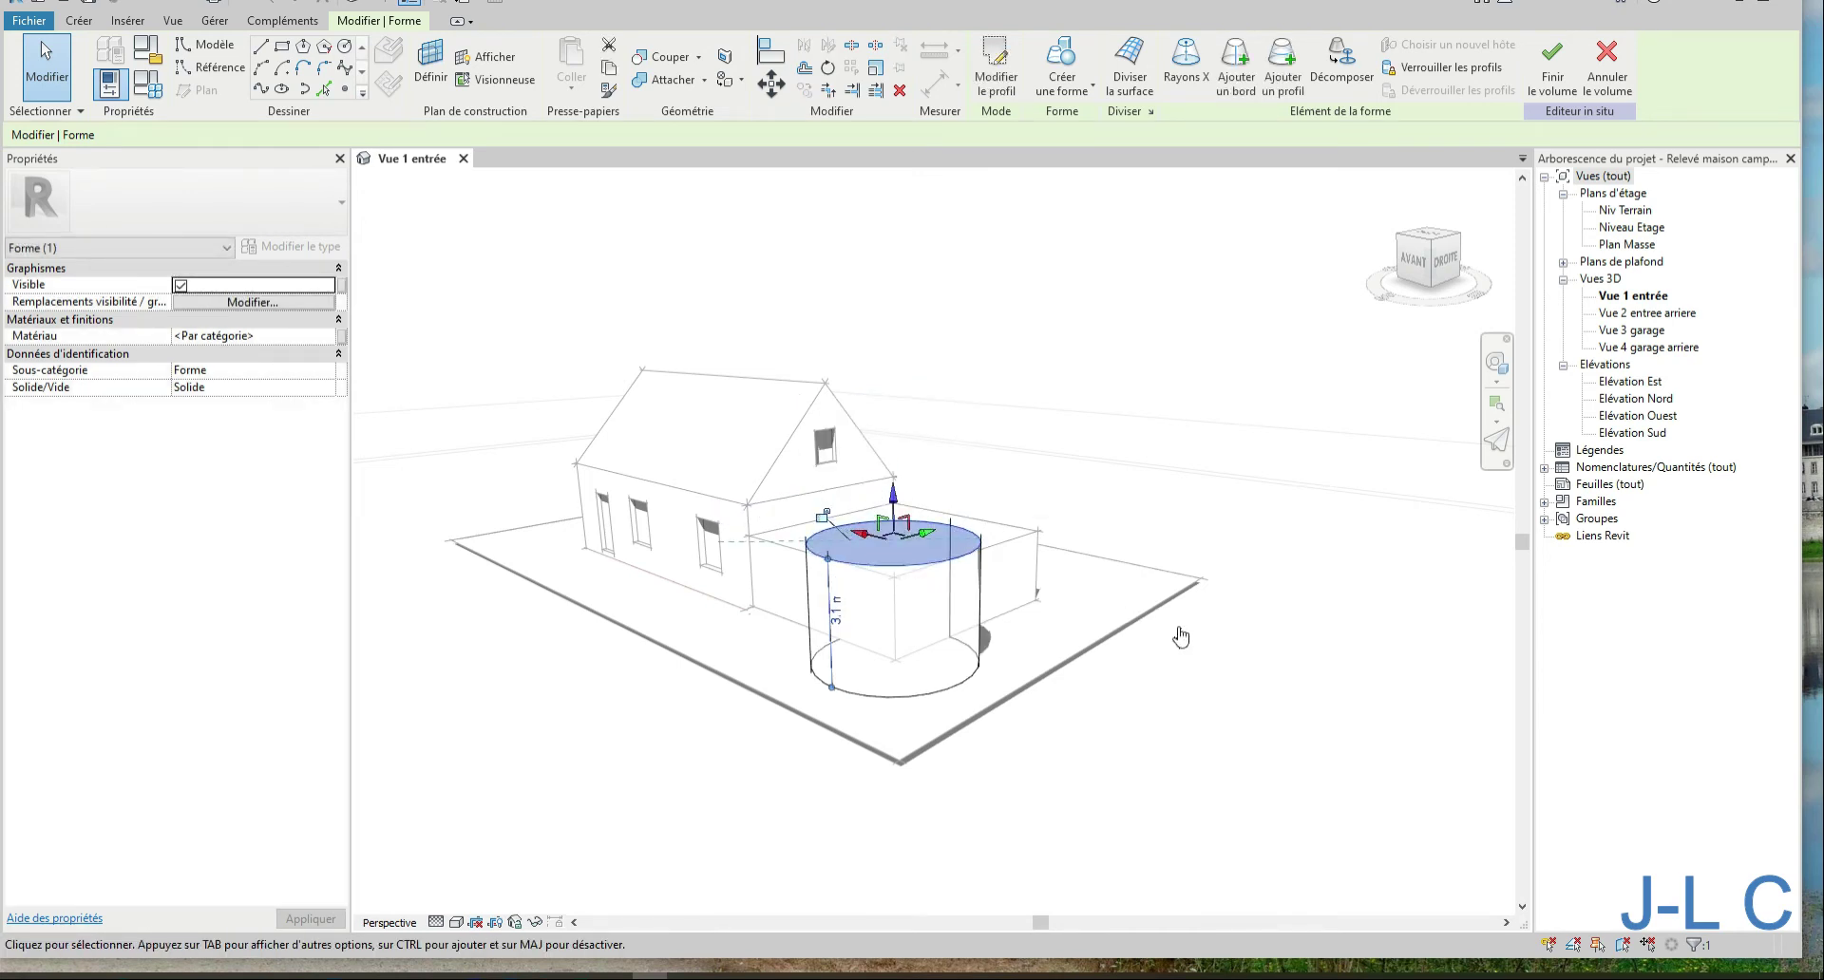
Orbit around the cylinder and delete the form, keeping its base circle
mouse_move(1181, 636)
shift+middle_down()
mouse_move(834, 616)
mouse_move(1243, 641)
shift+middle_up()
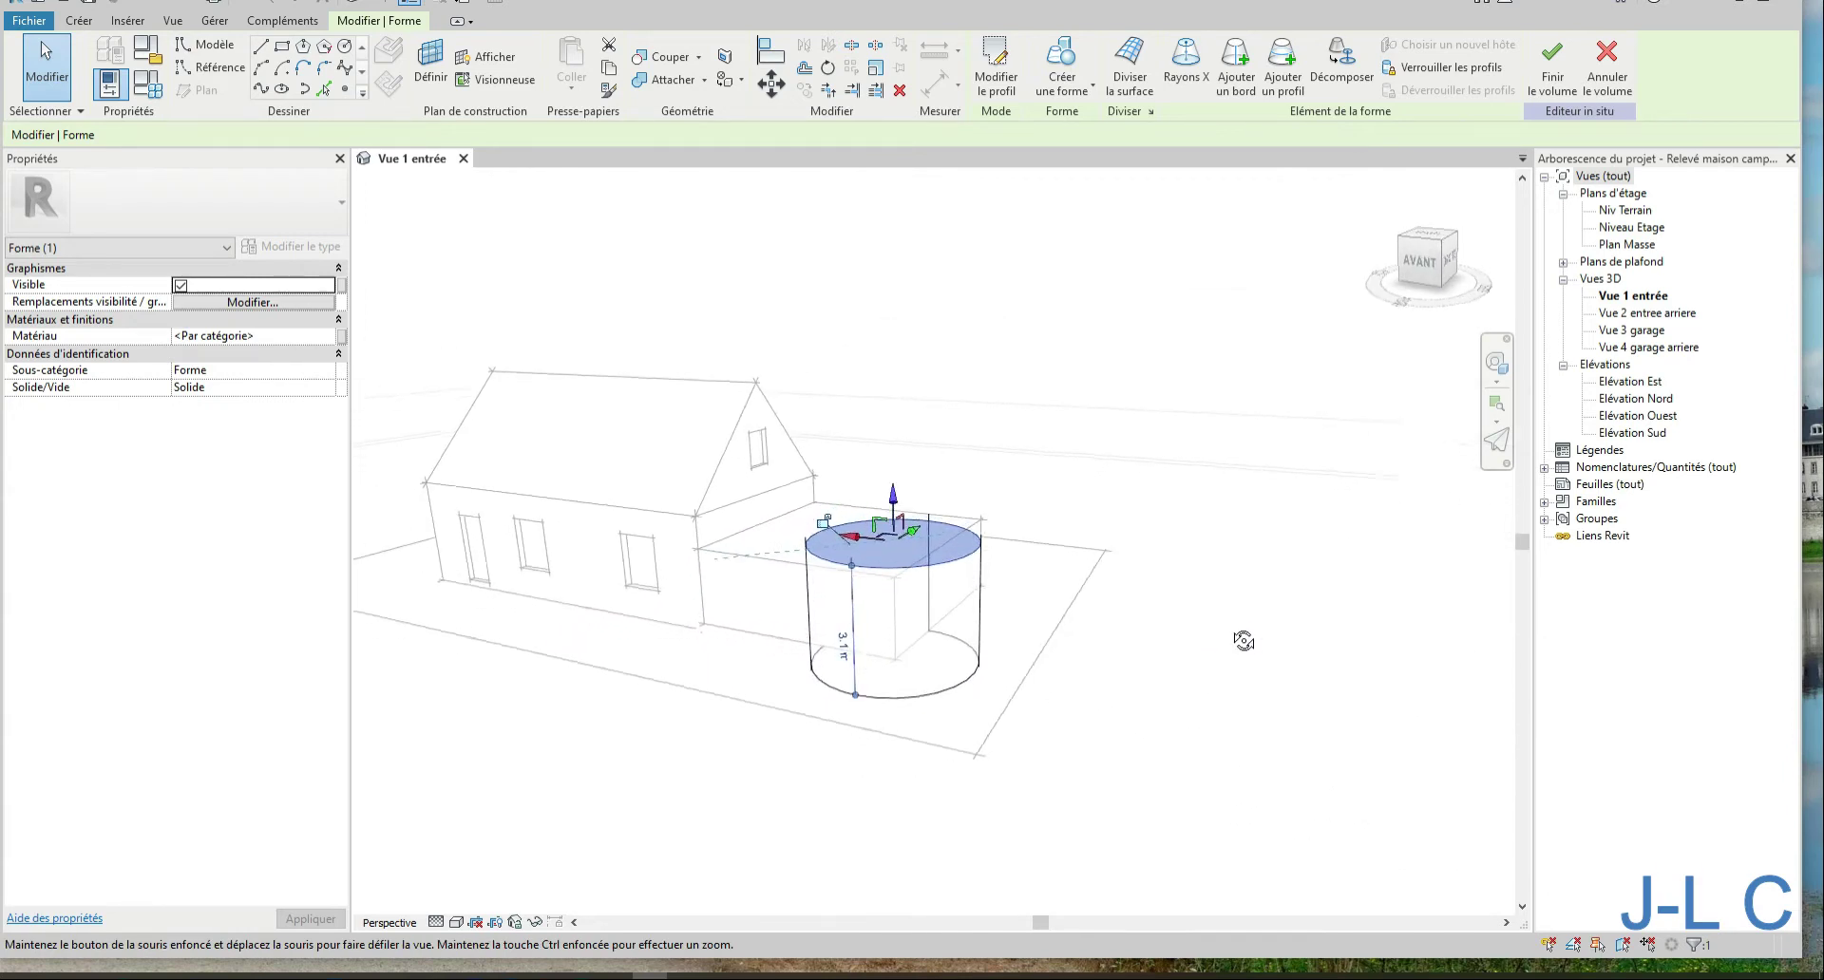
shift+middle_drag(1243, 641, 1278, 652)
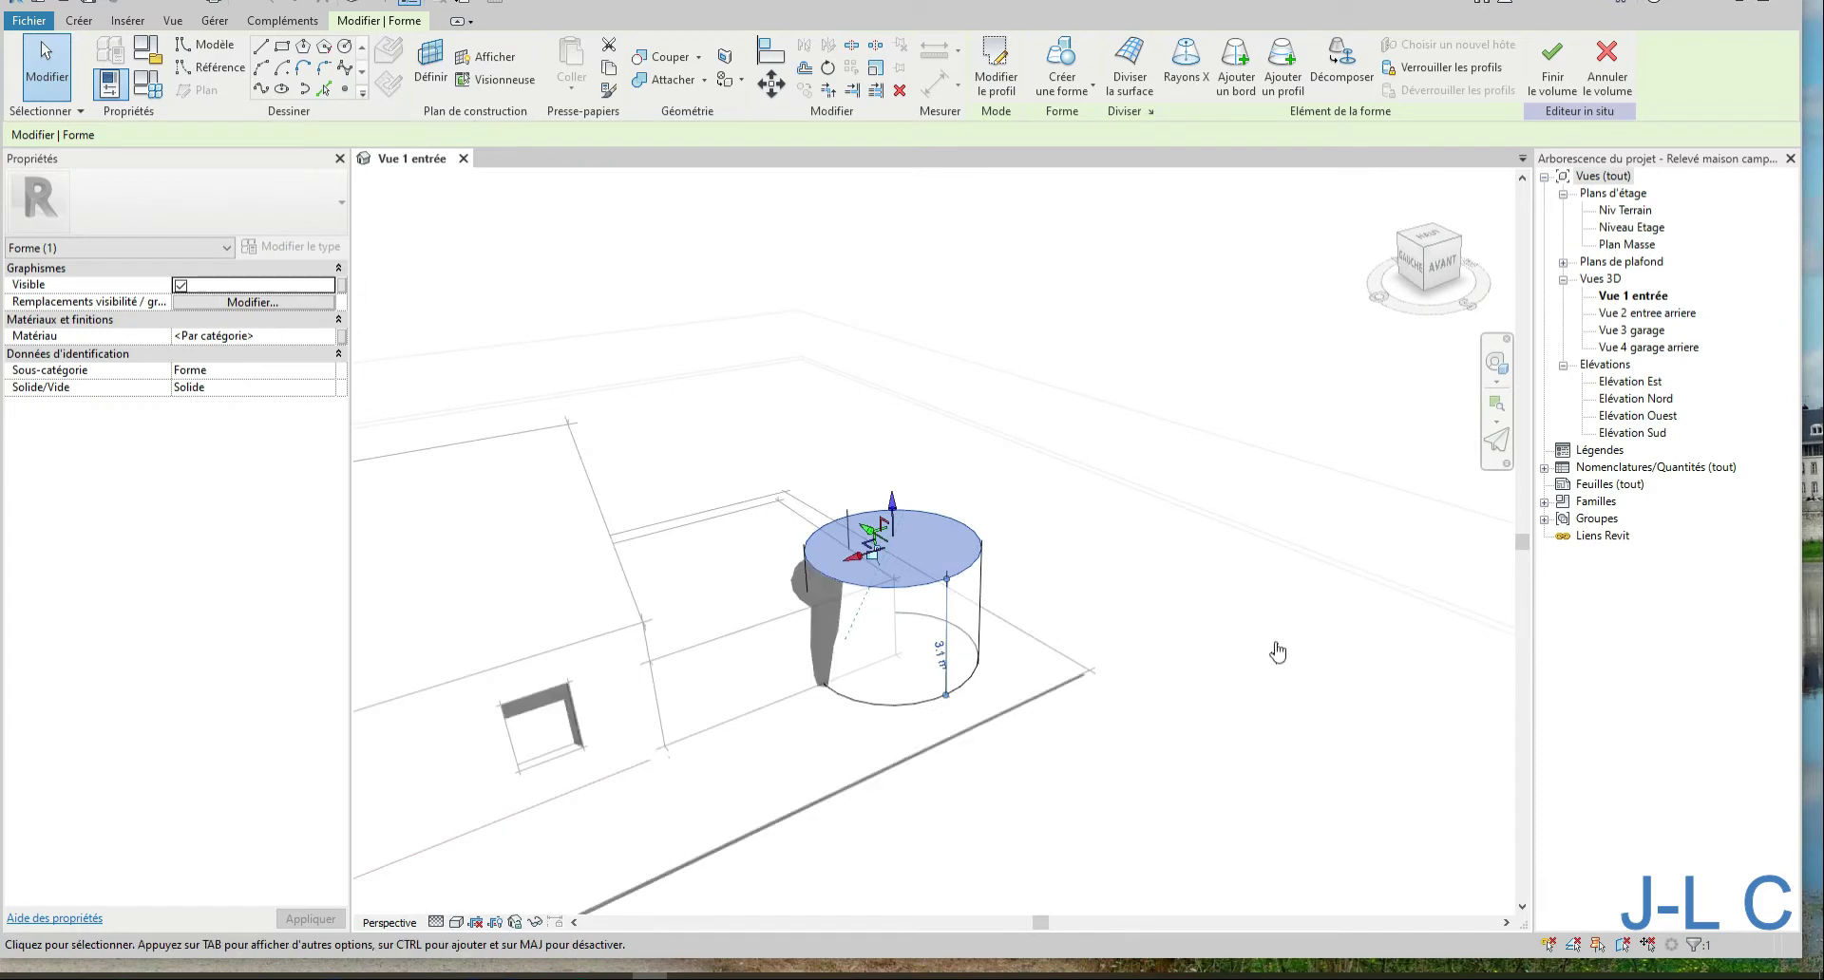
key(Delete)
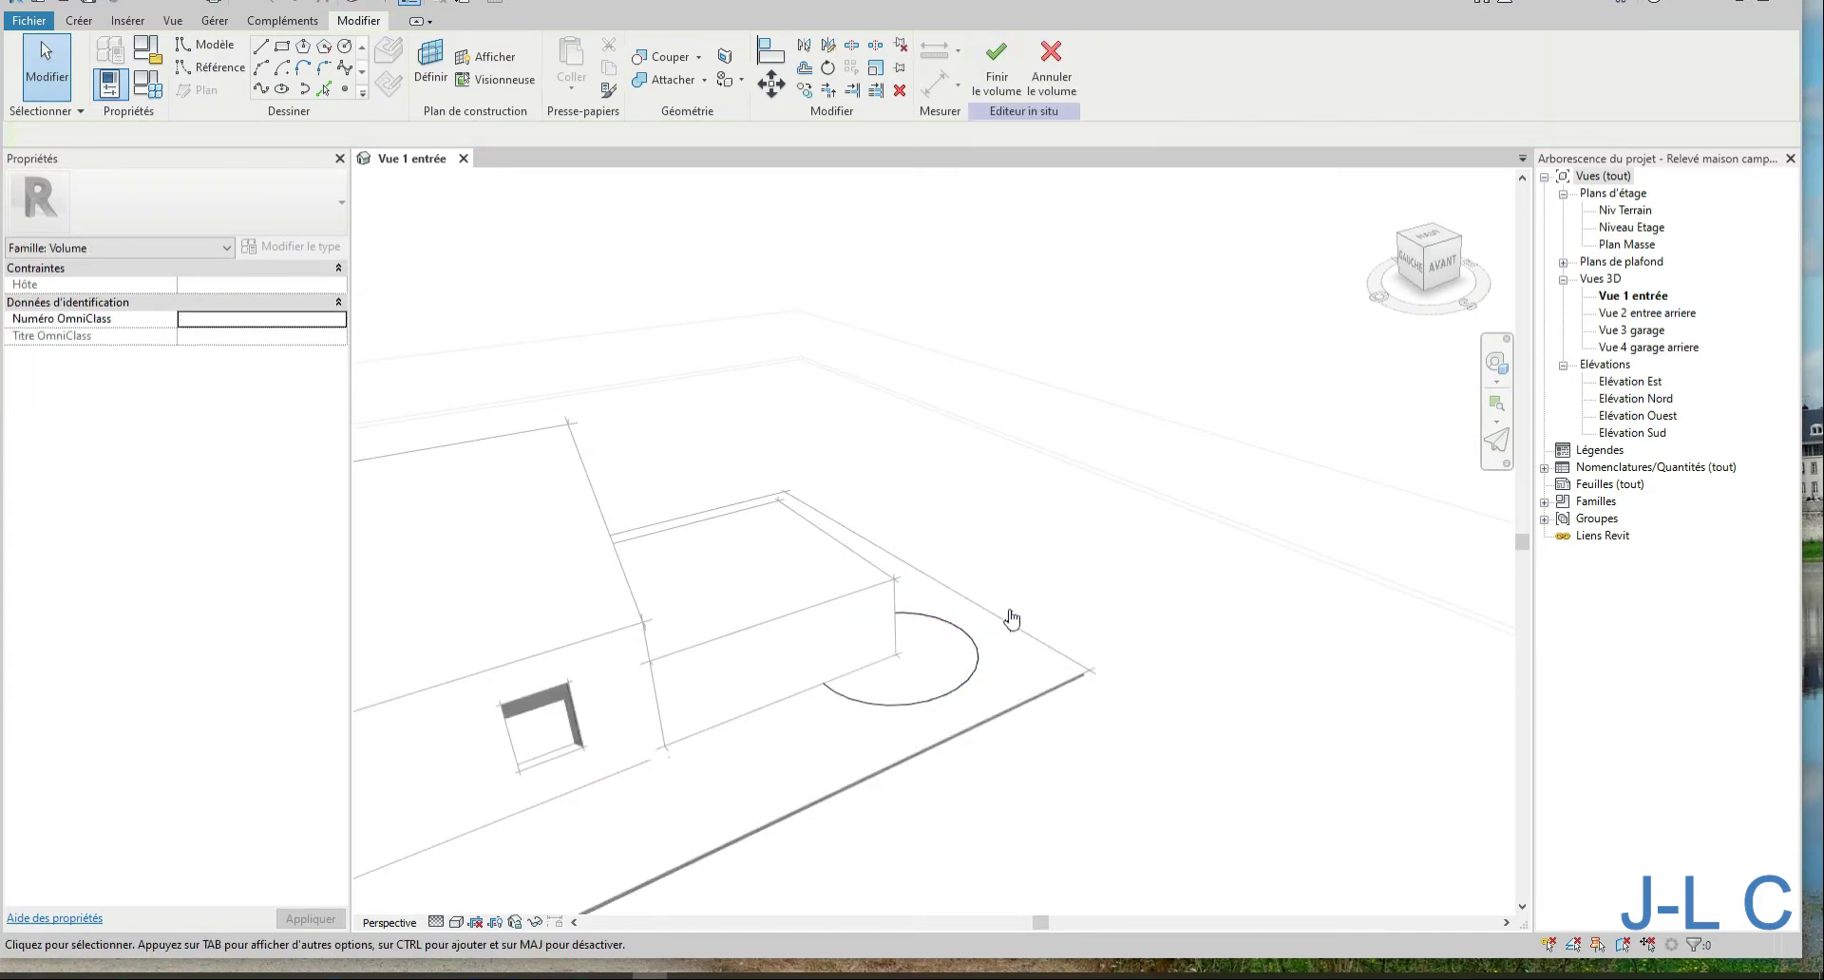
Pick the garage's lower-left and lower-right edges as lines, then finish the mass
scroll(1062, 675, down, 3)
shift+middle_drag(1062, 675, 839, 684)
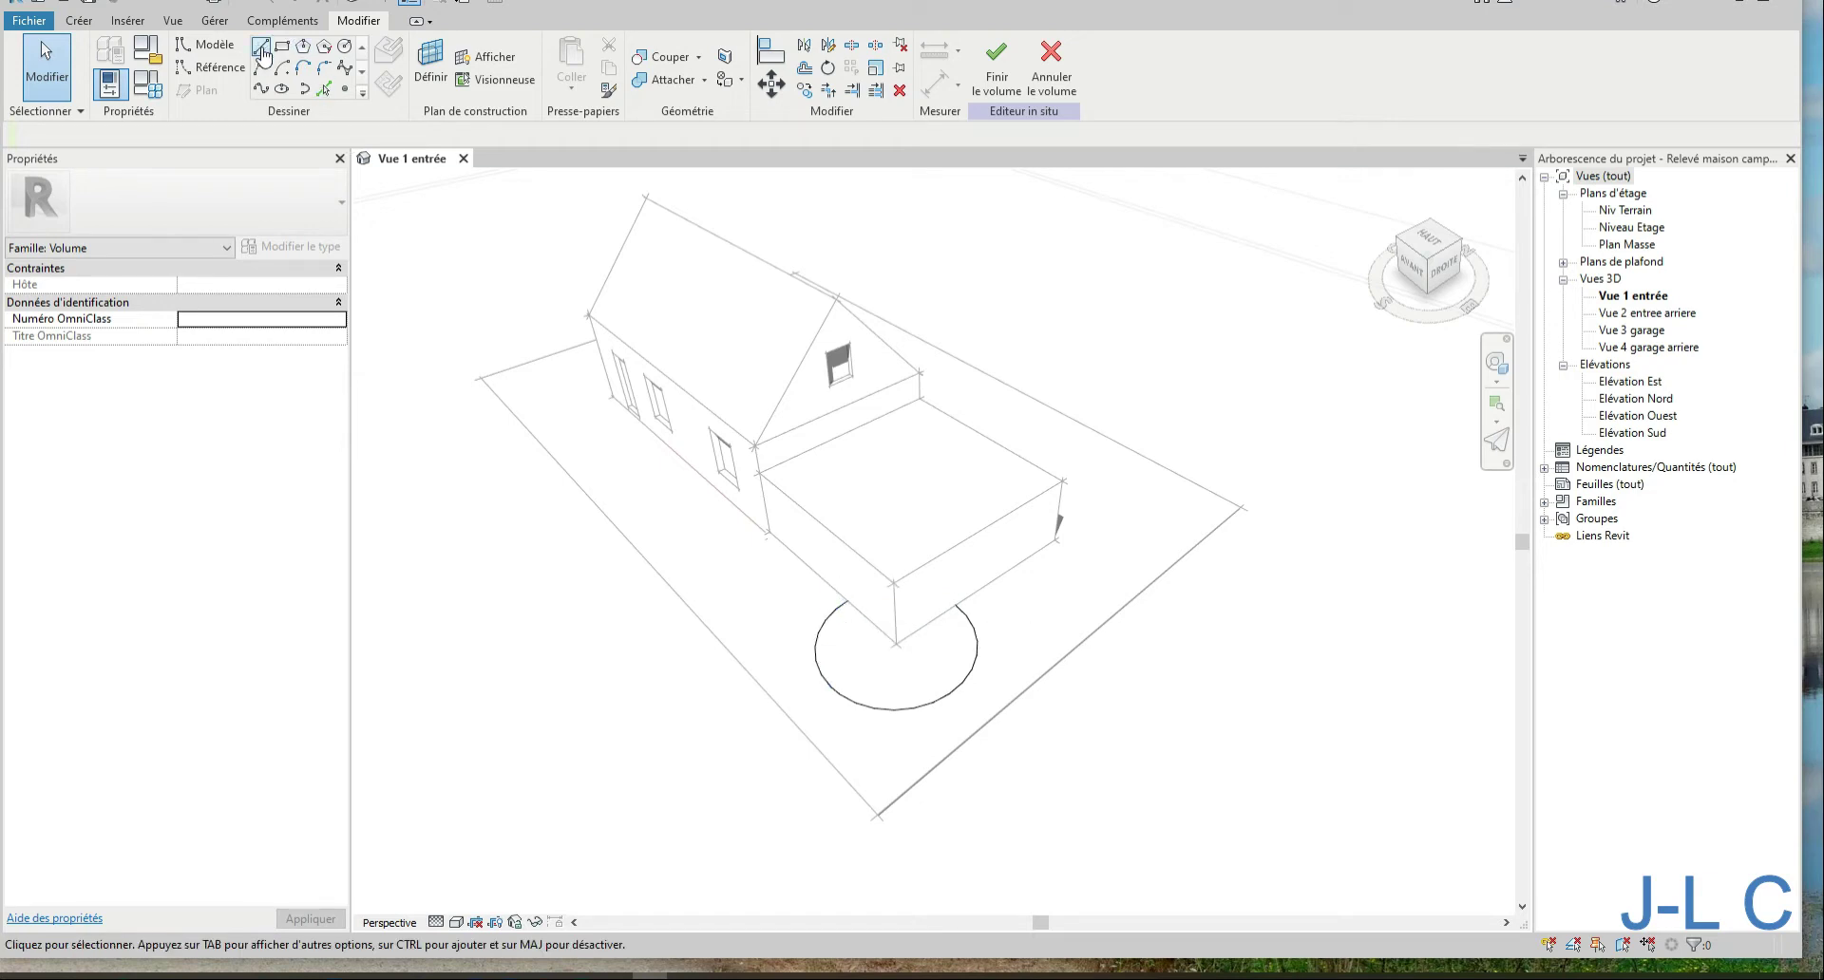
click(324, 88)
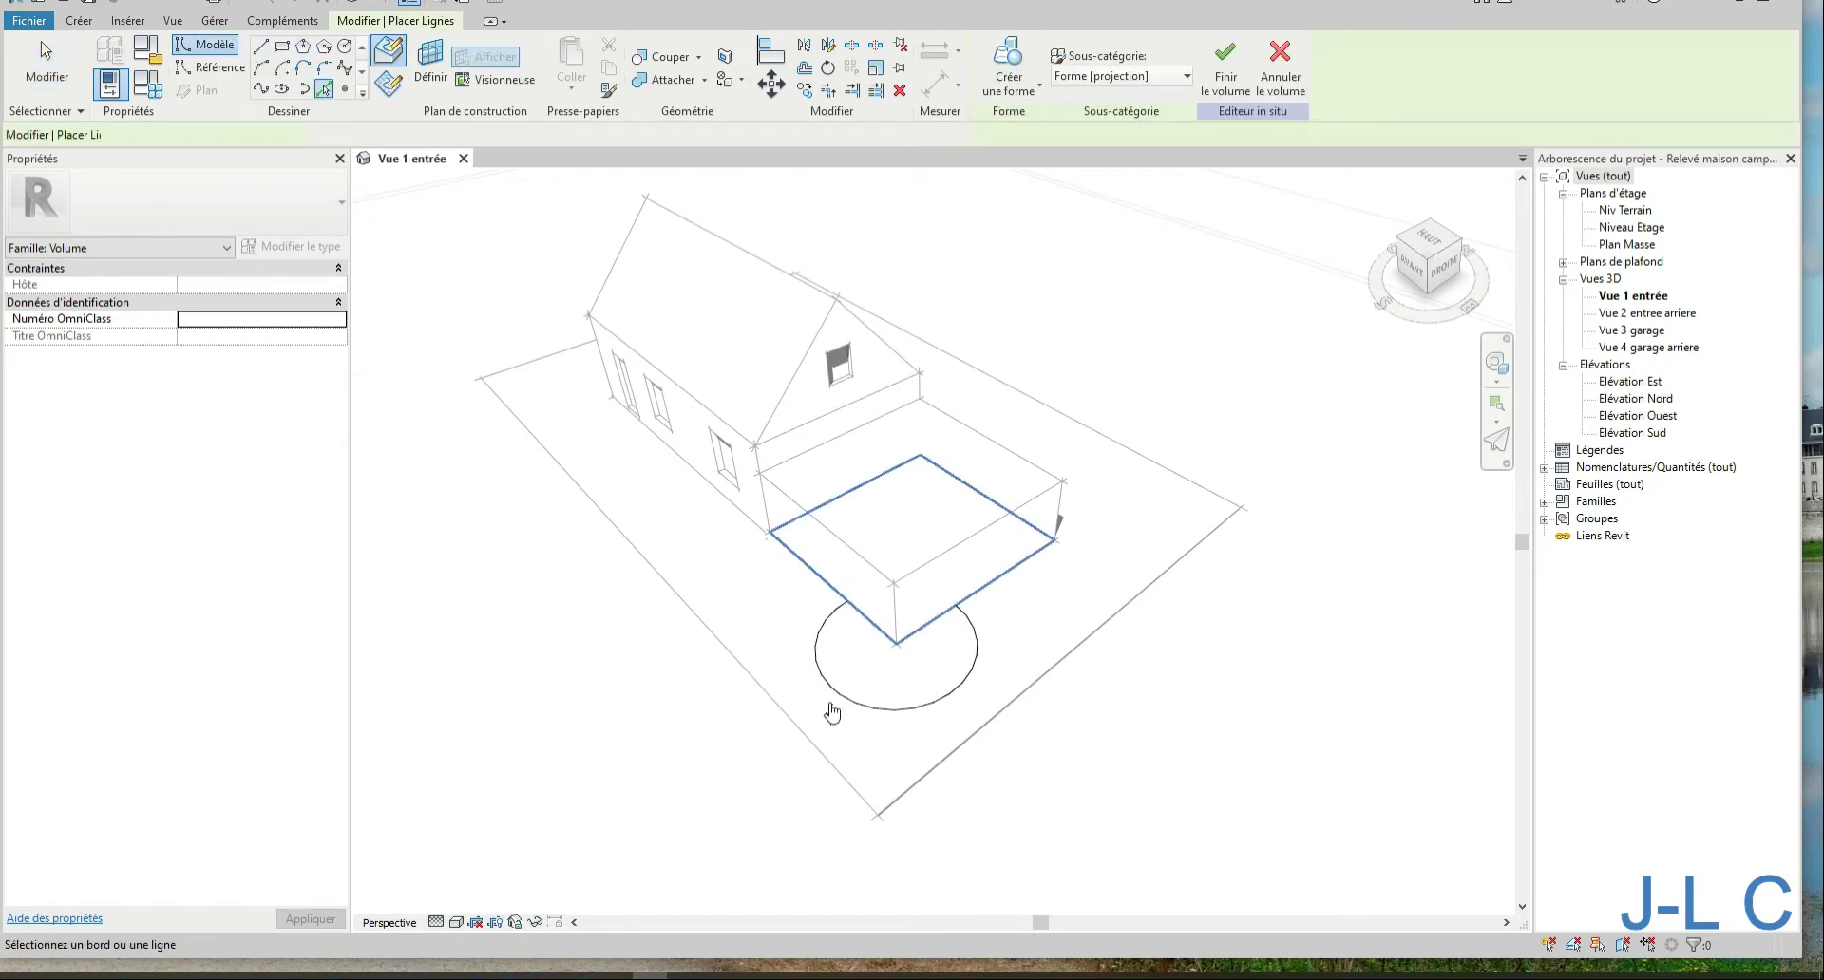
click(883, 634)
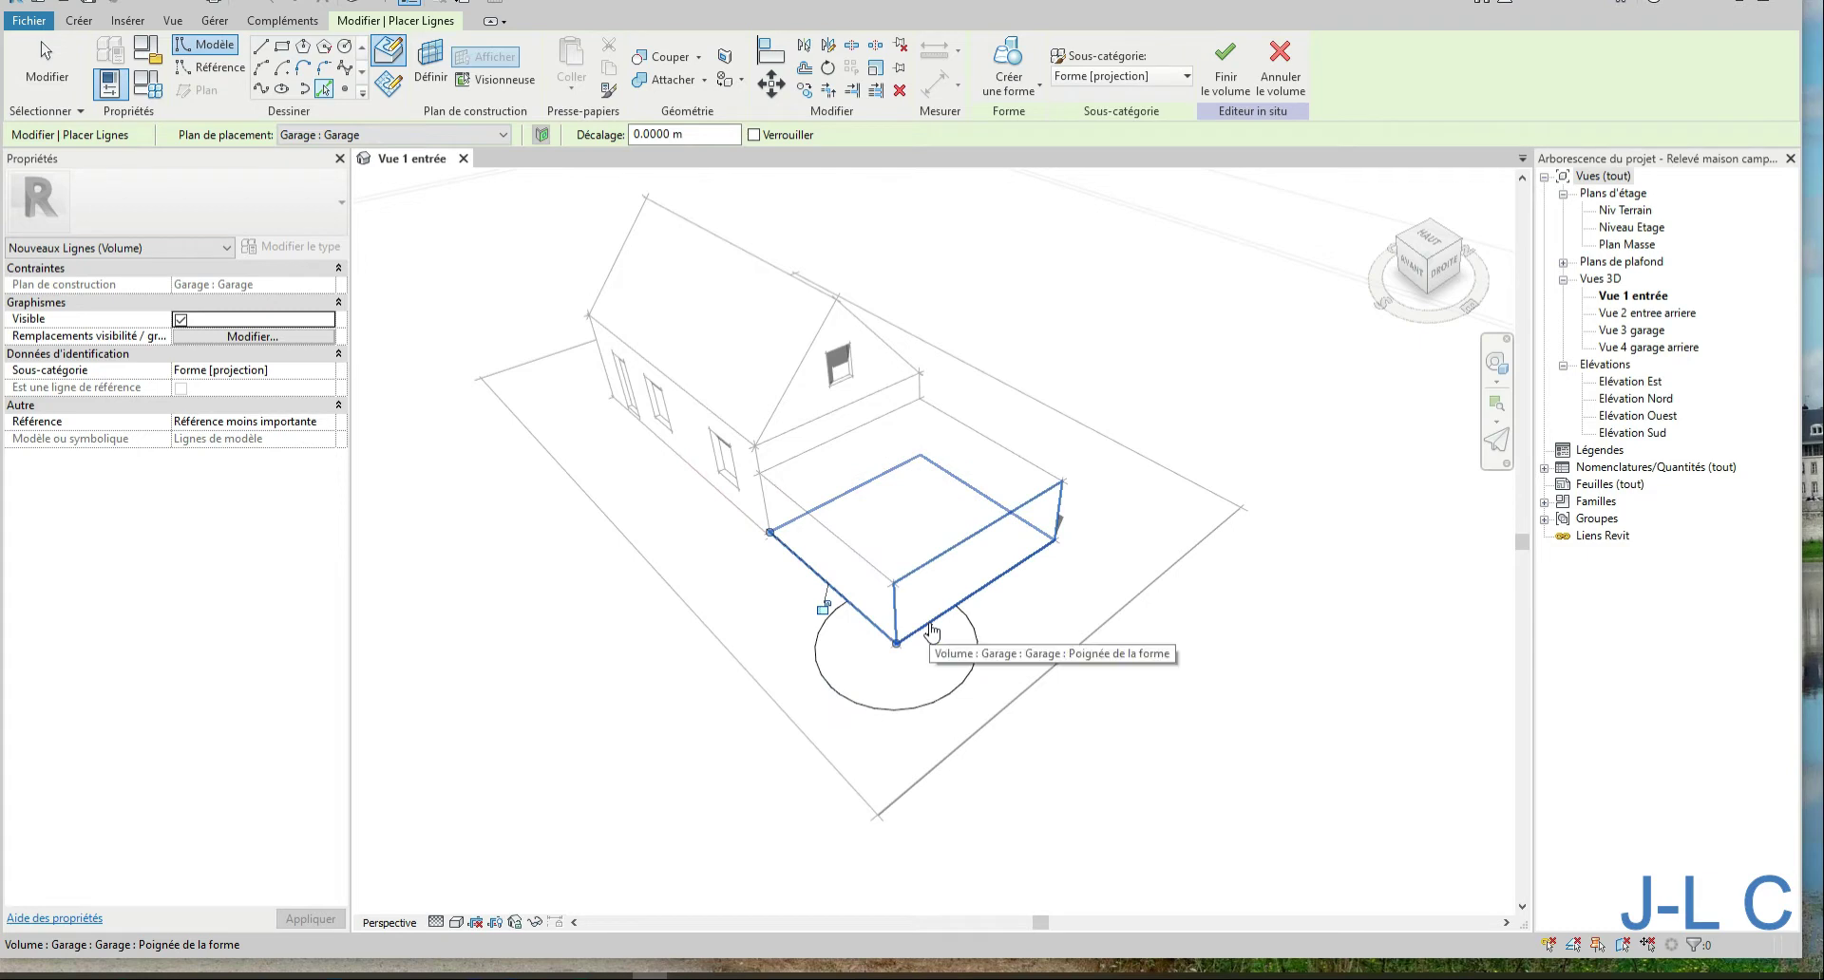
click(931, 631)
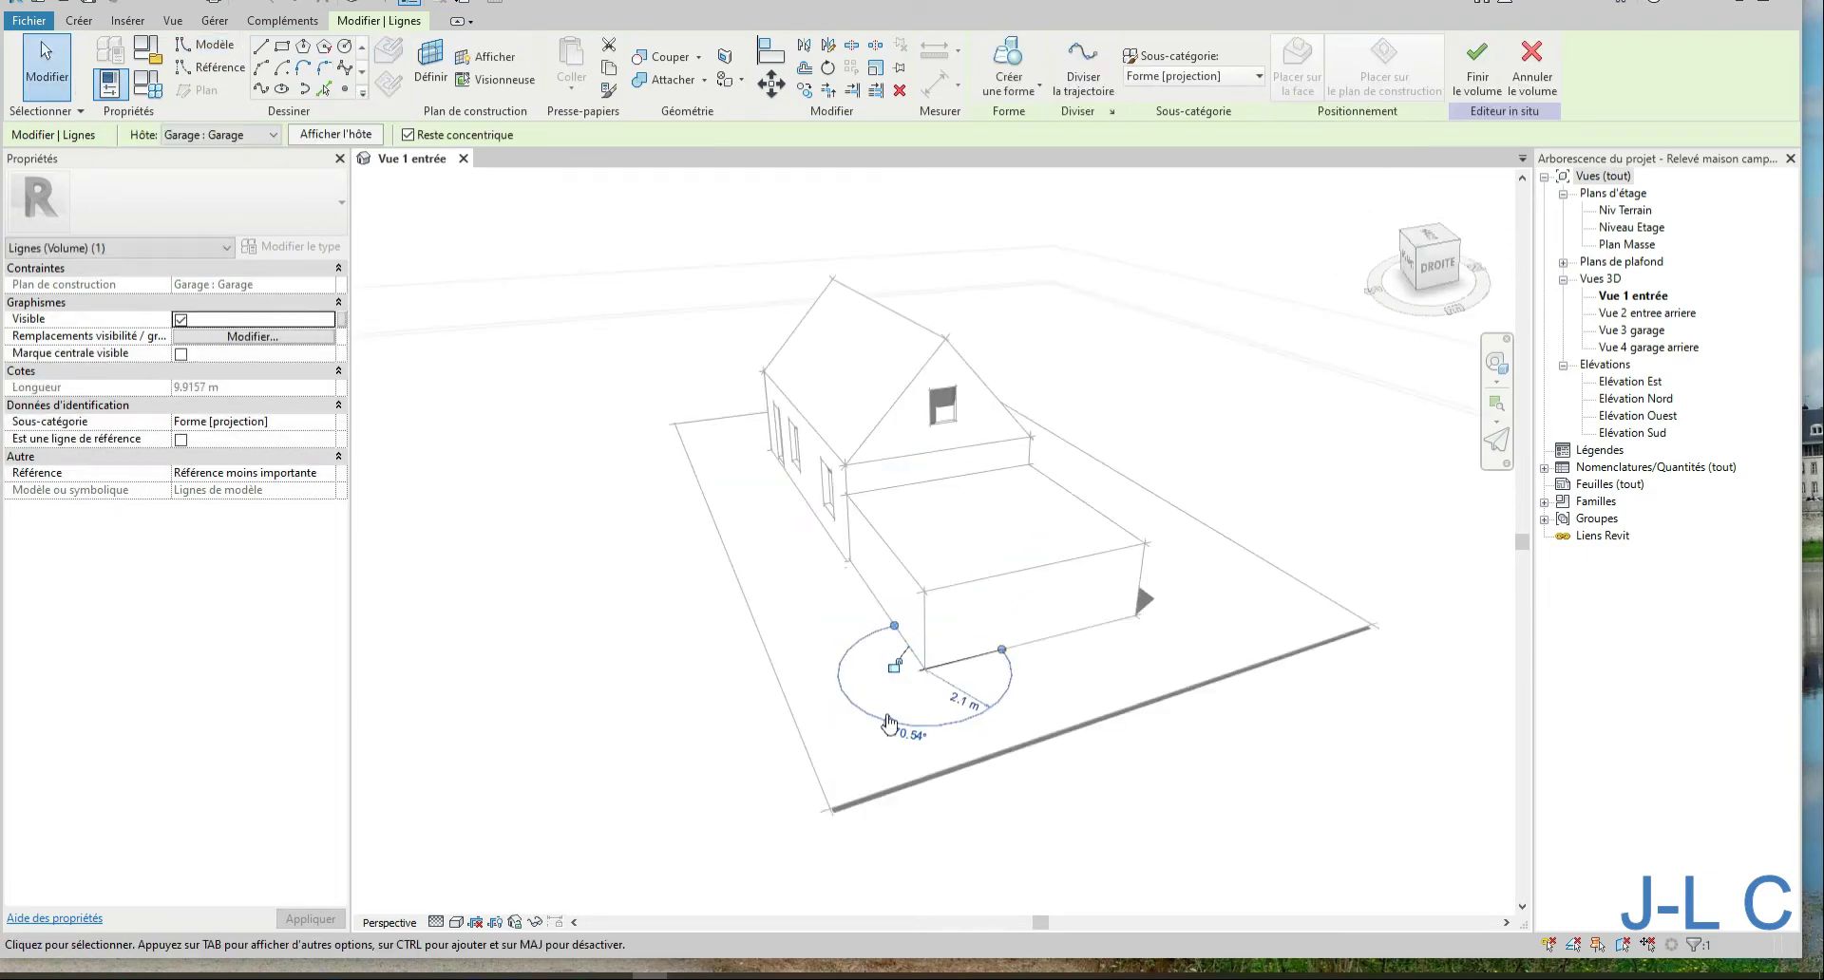
click(715, 647)
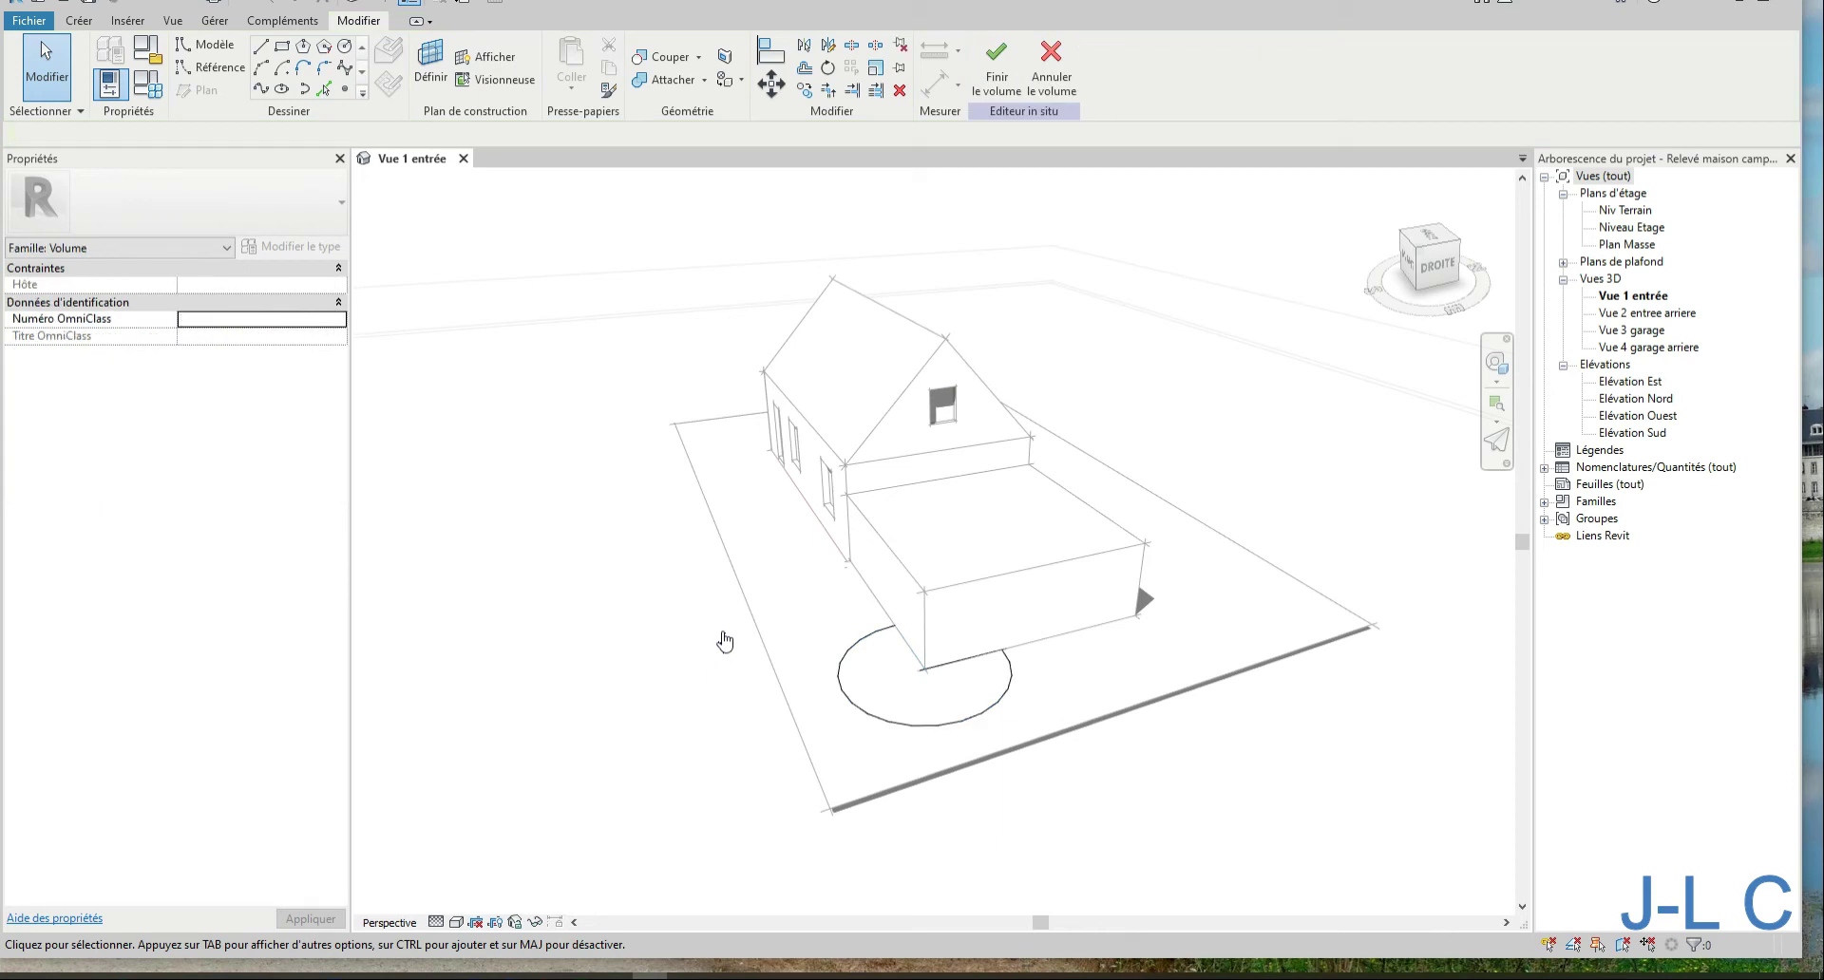
click(996, 53)
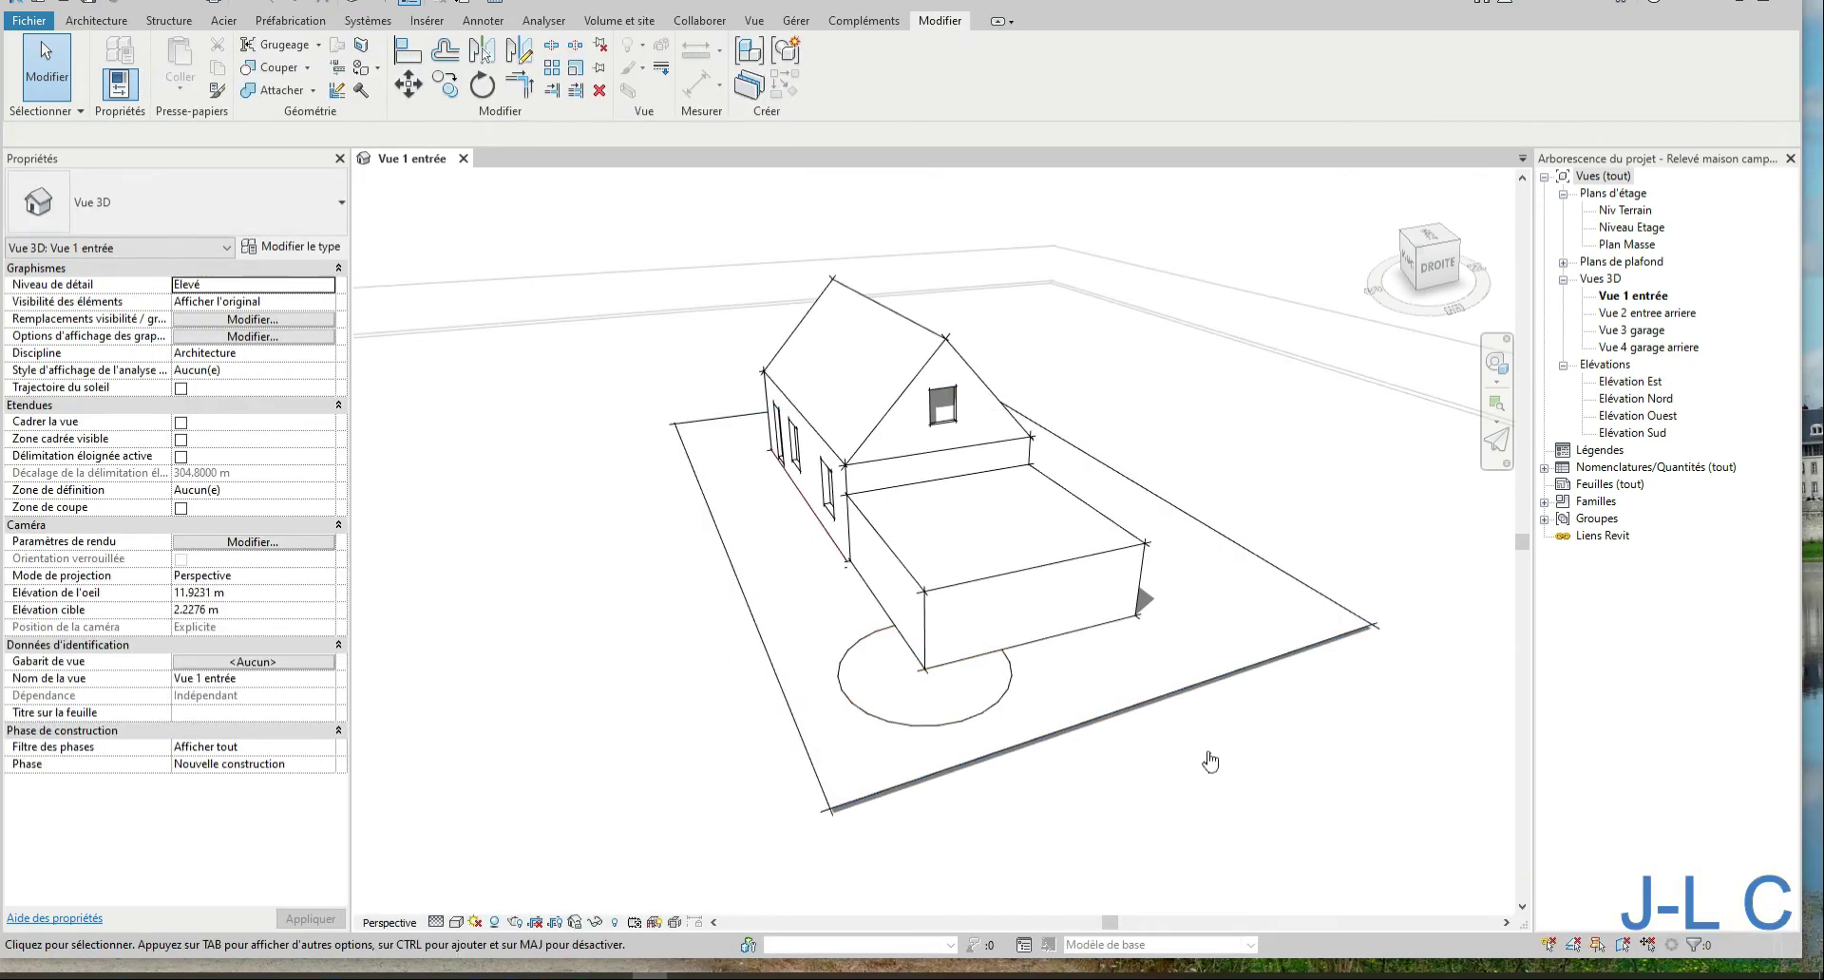
Reopen the circular mass in place and extrude the selected lines into a surface
click(852, 680)
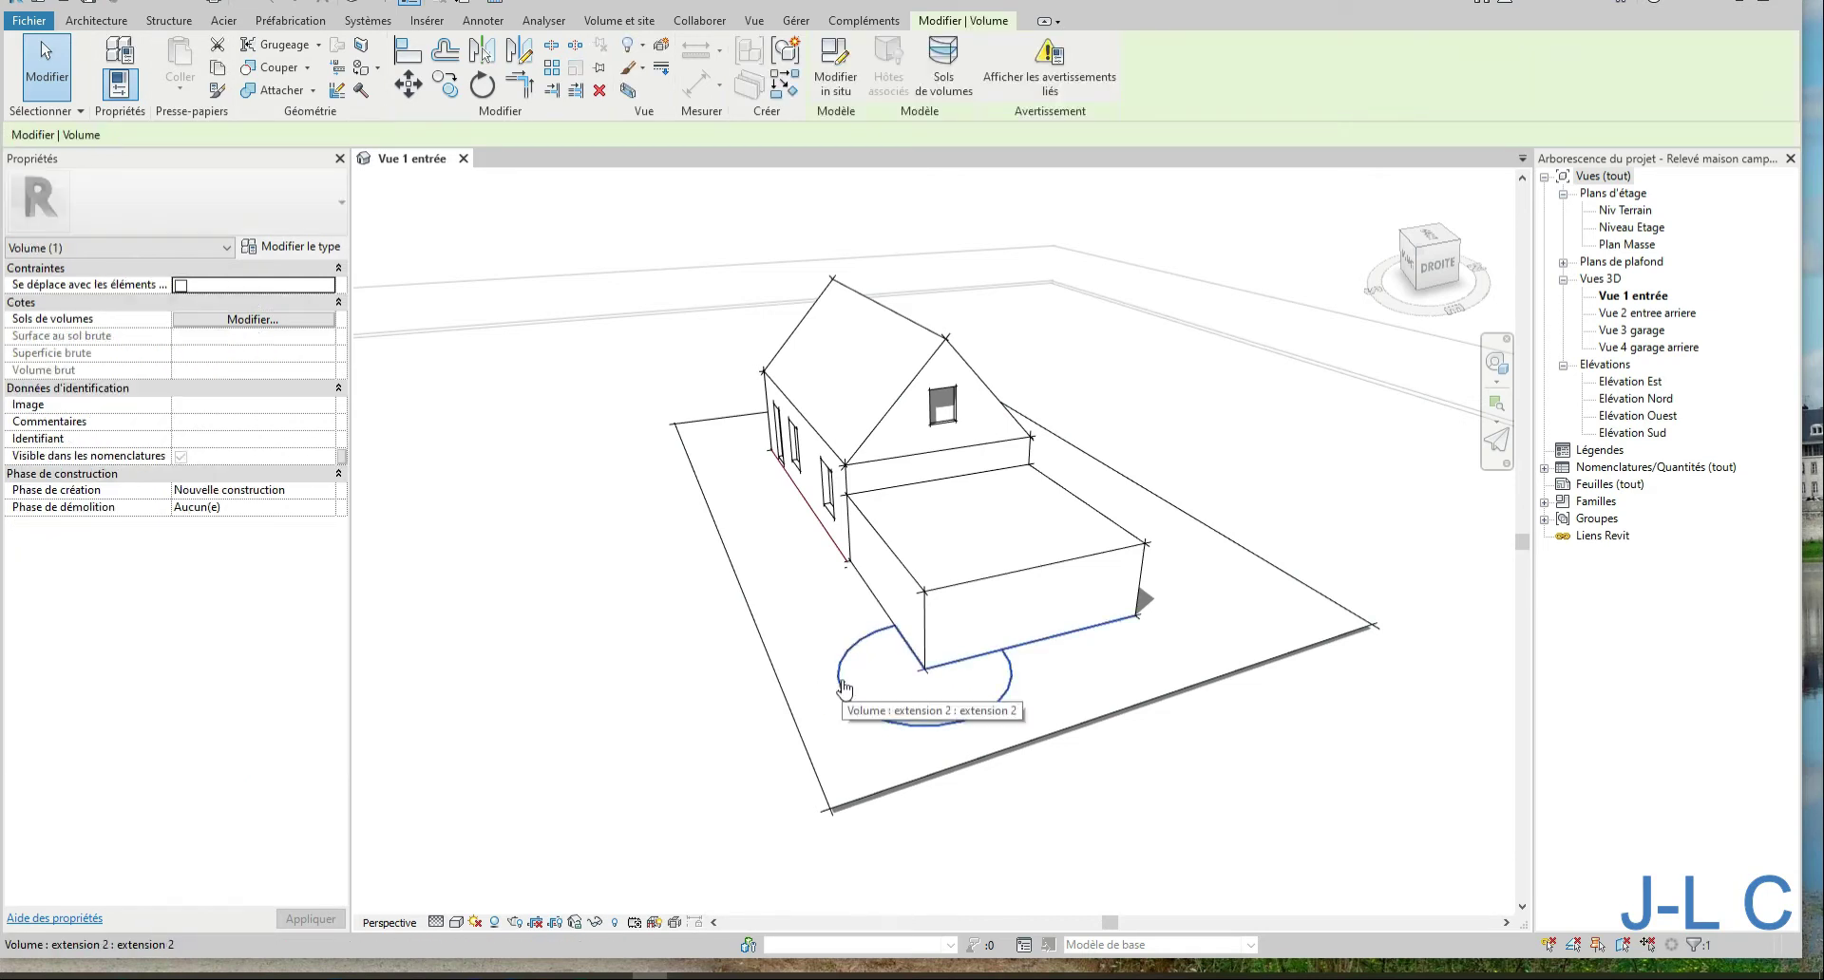
click(836, 69)
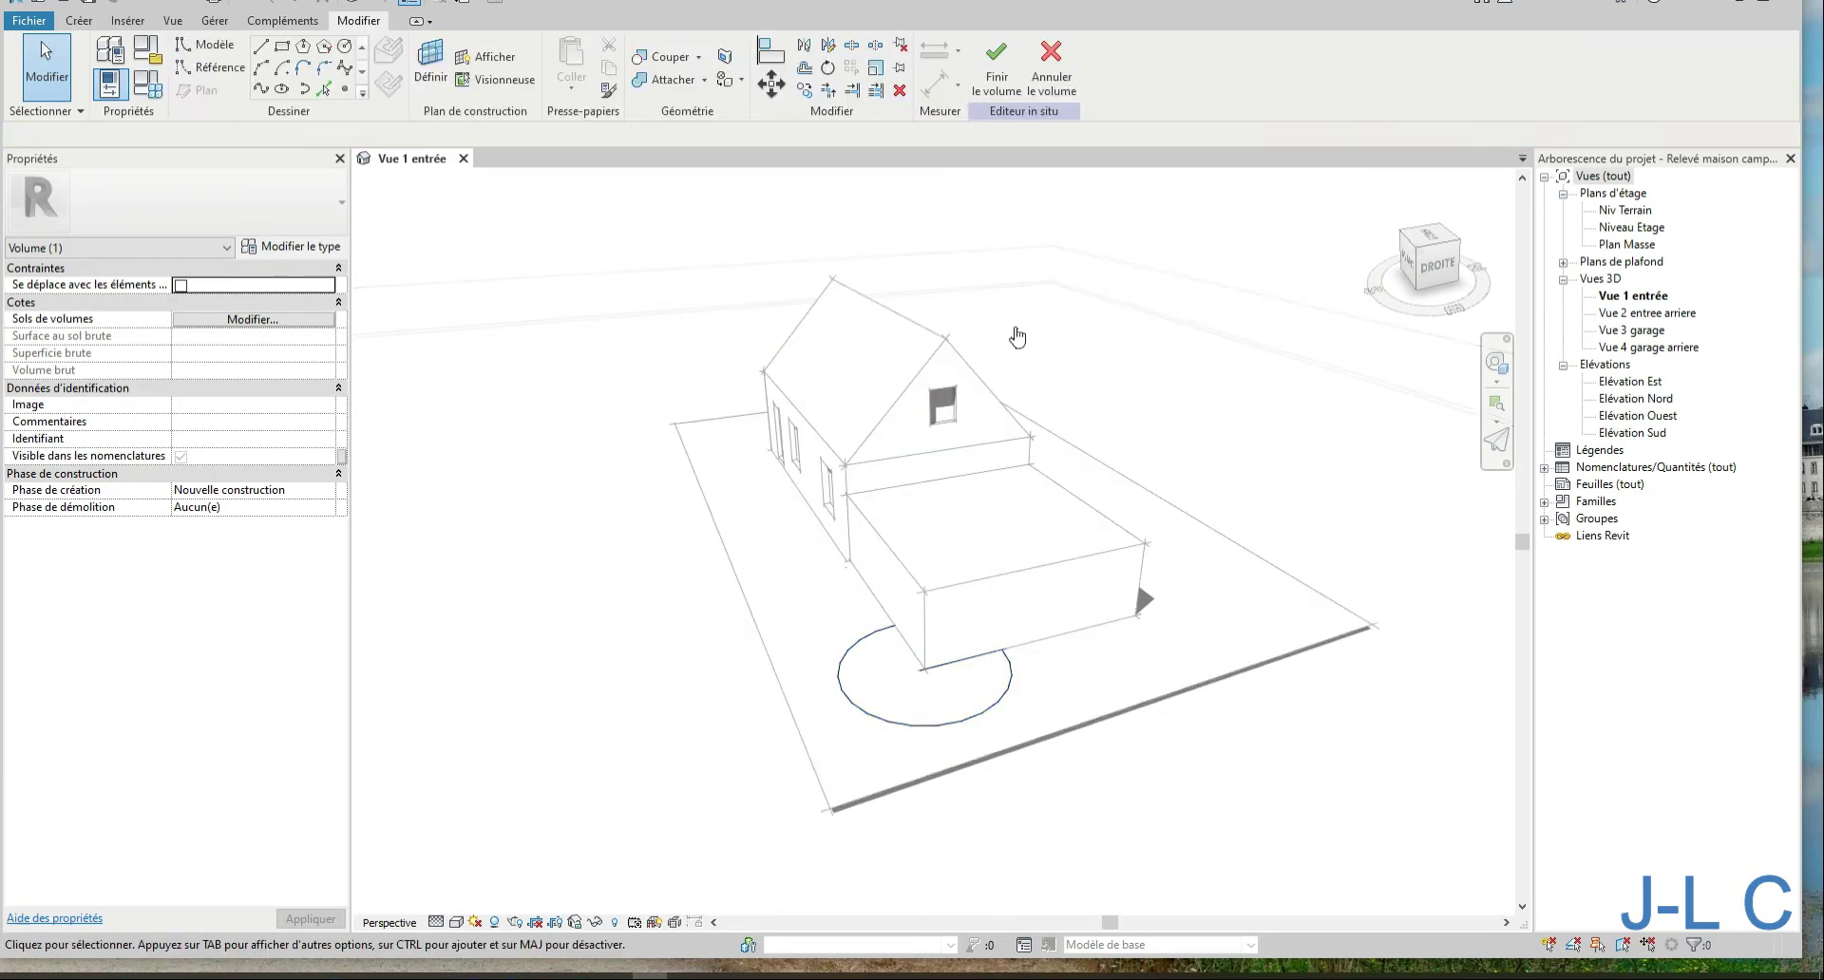
click(851, 672)
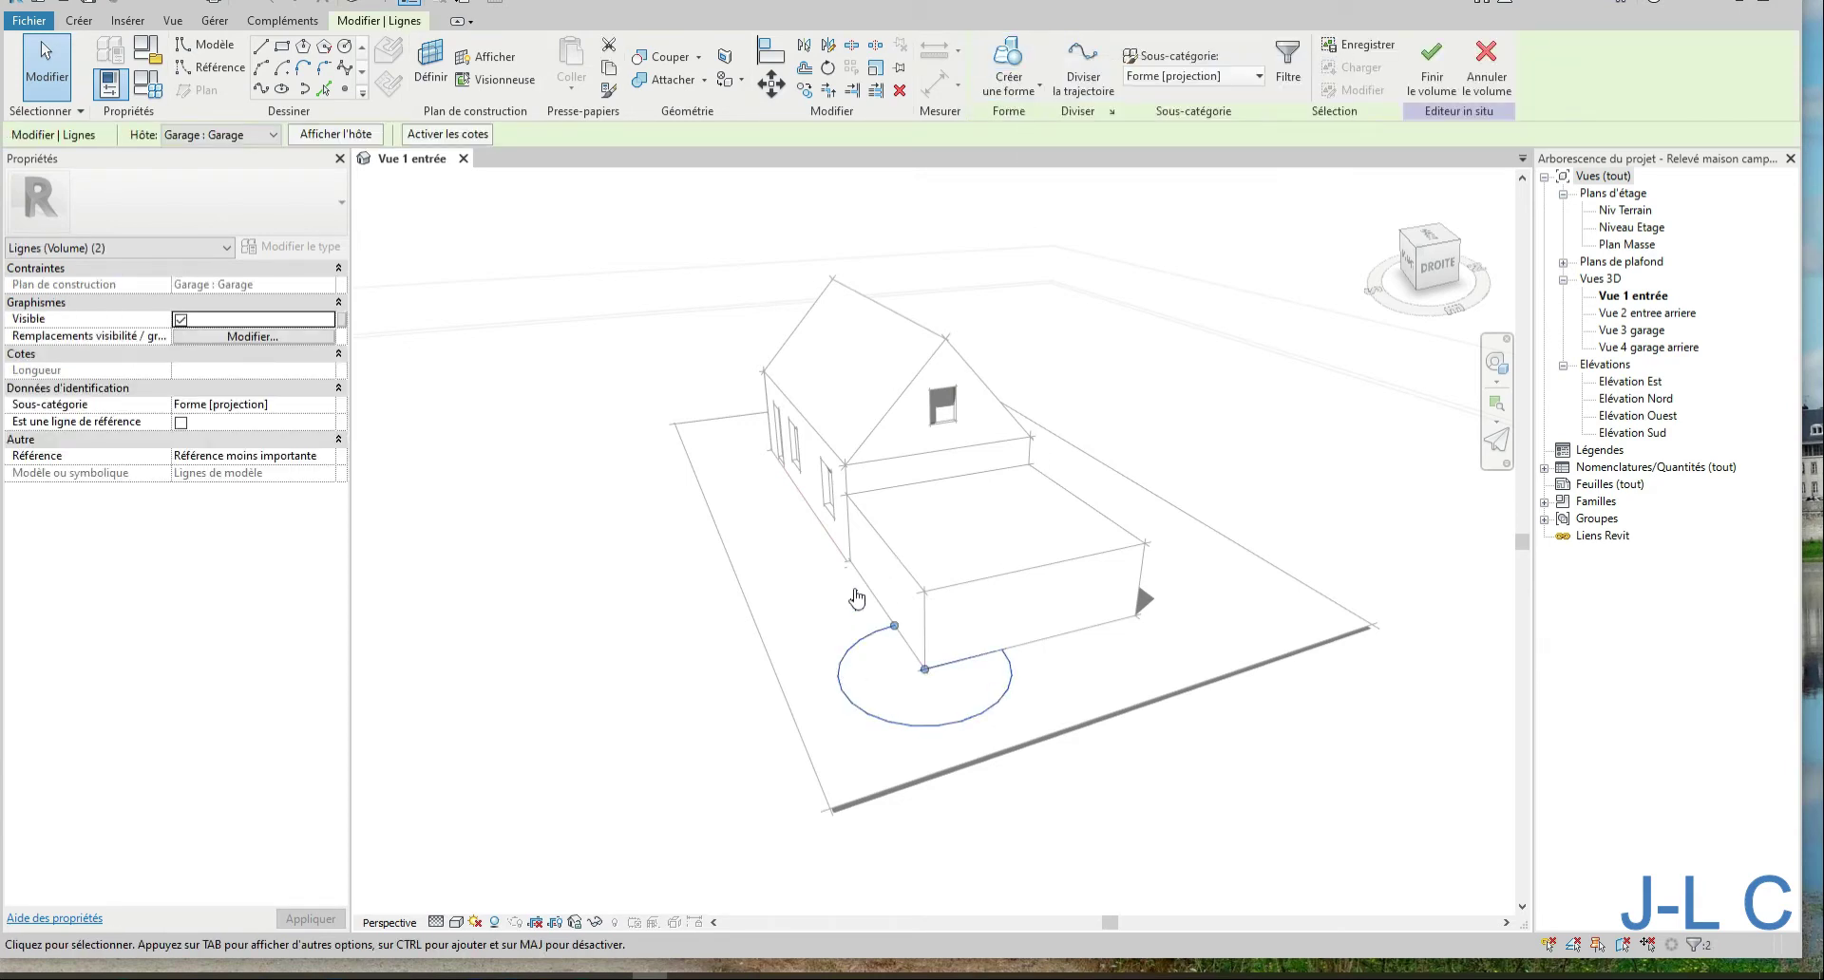
drag(855, 590, 1046, 728)
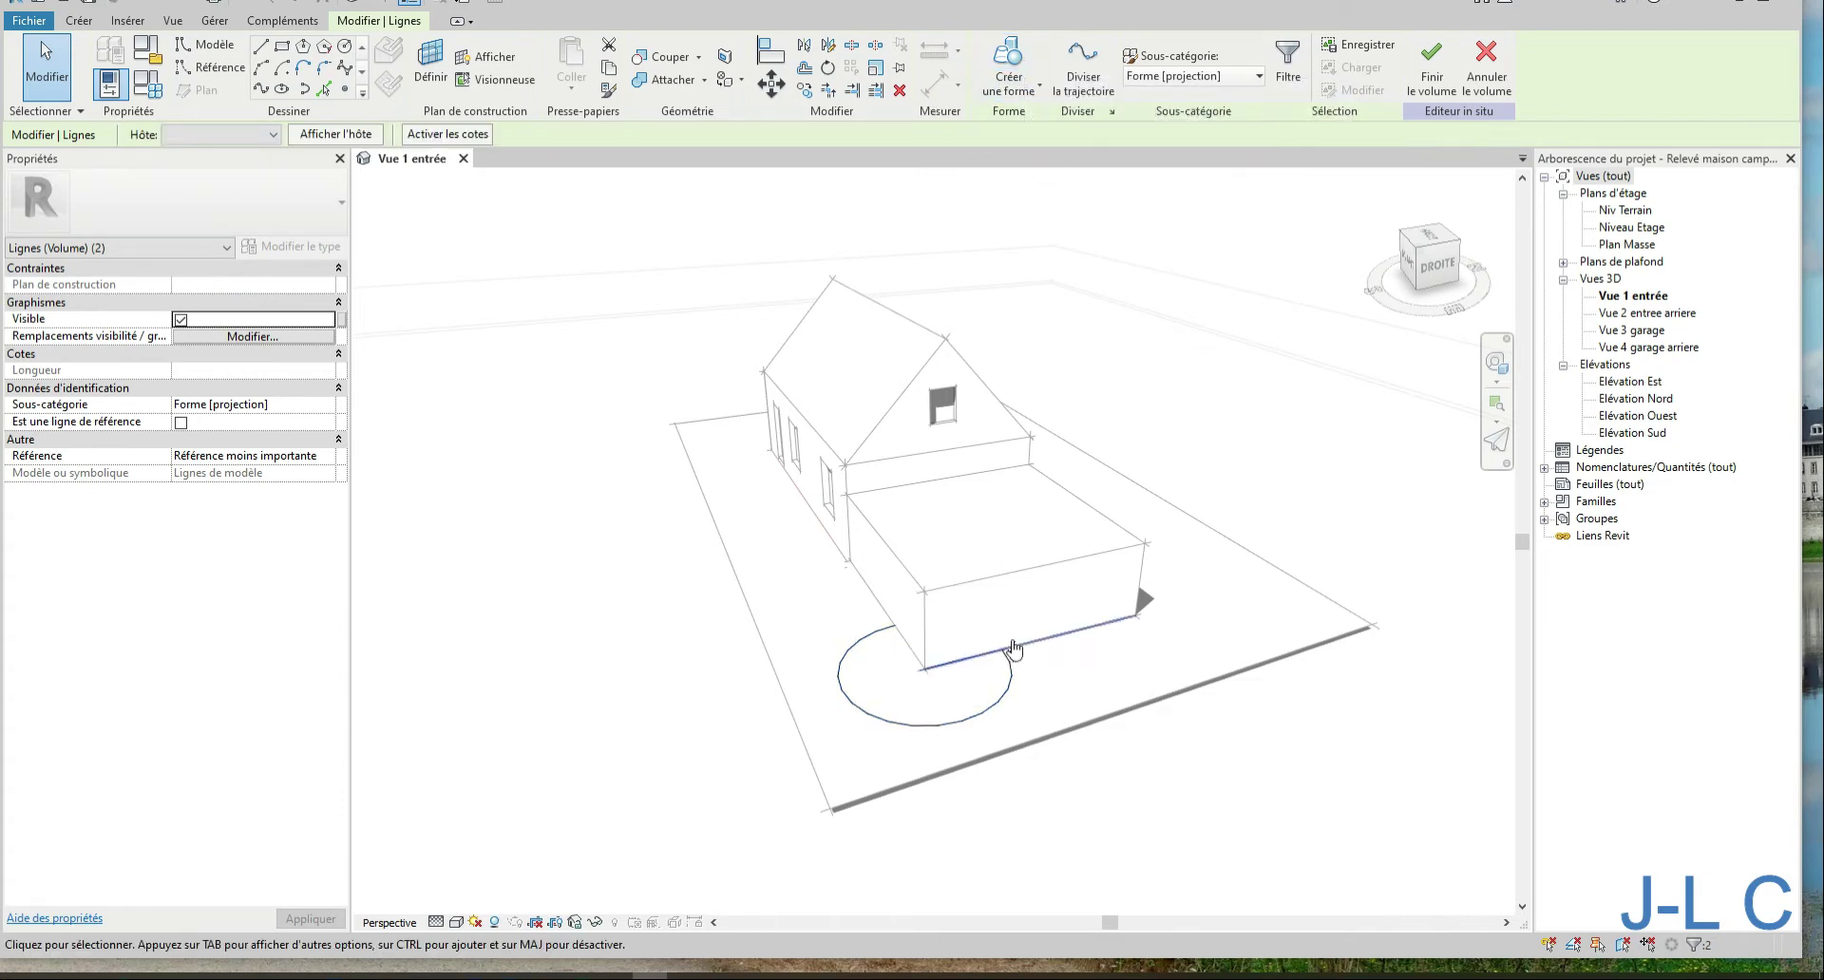
click(1008, 58)
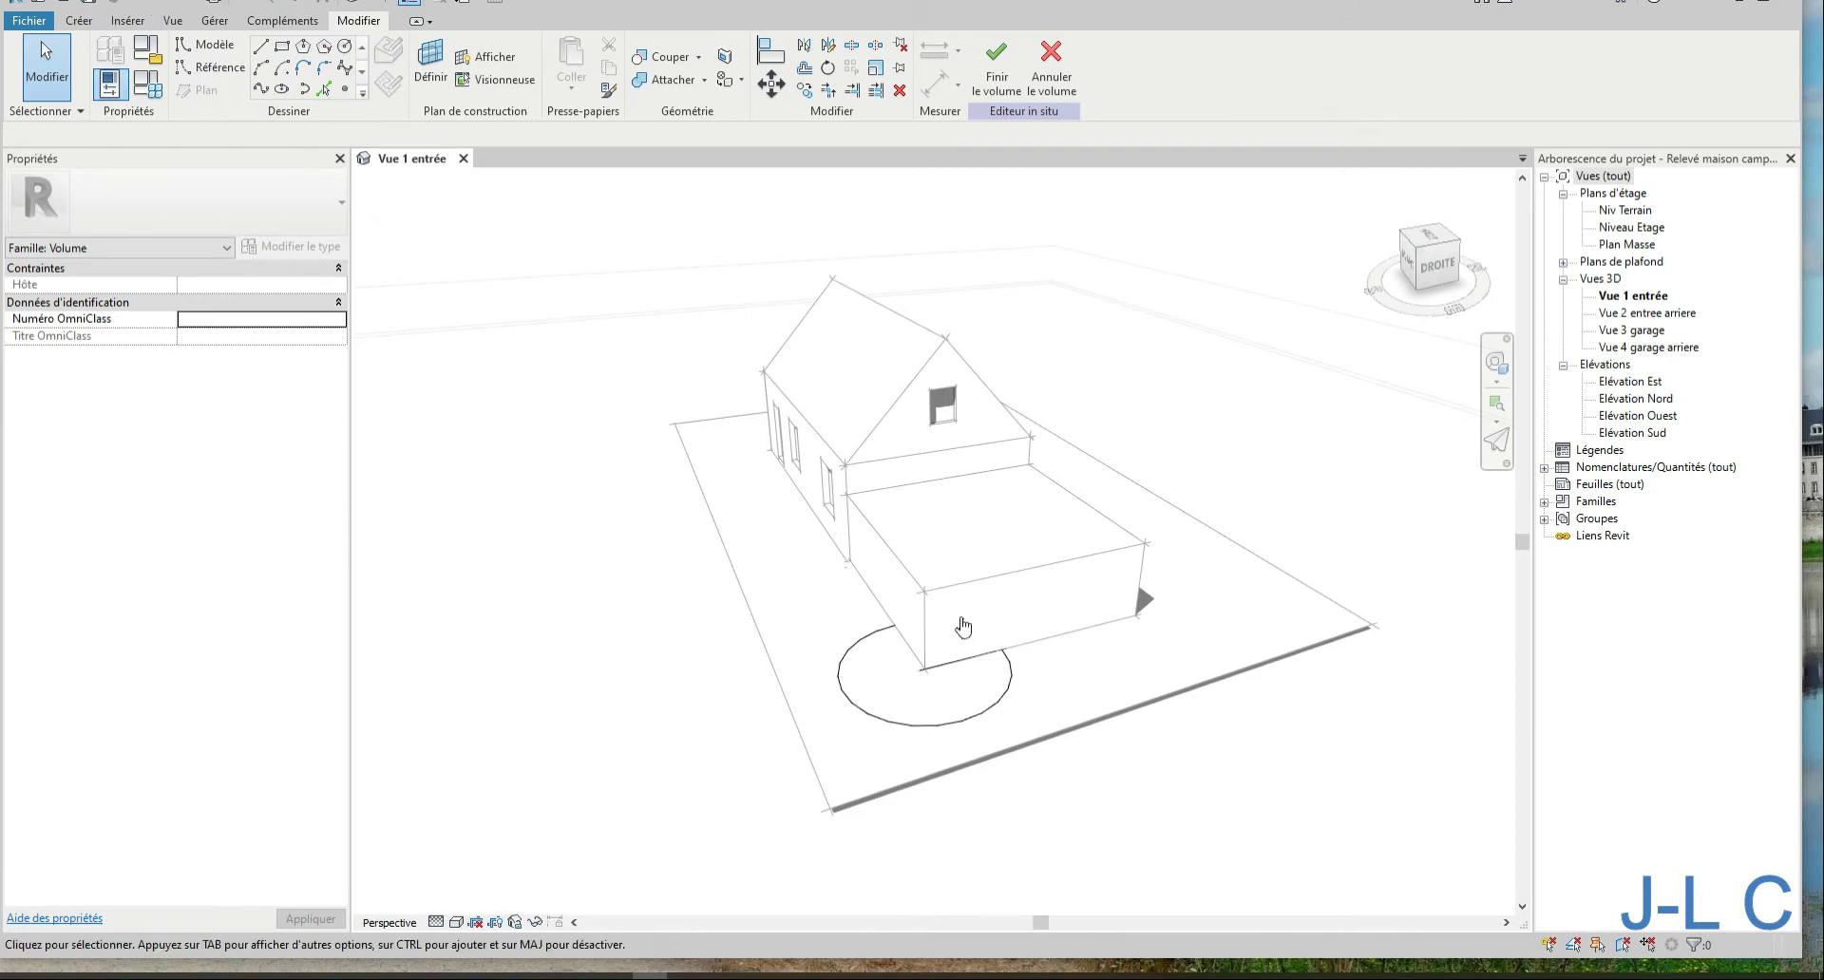
Try making a form from the circle and garage edge lines, dismissing the error
drag(798, 595, 1102, 781)
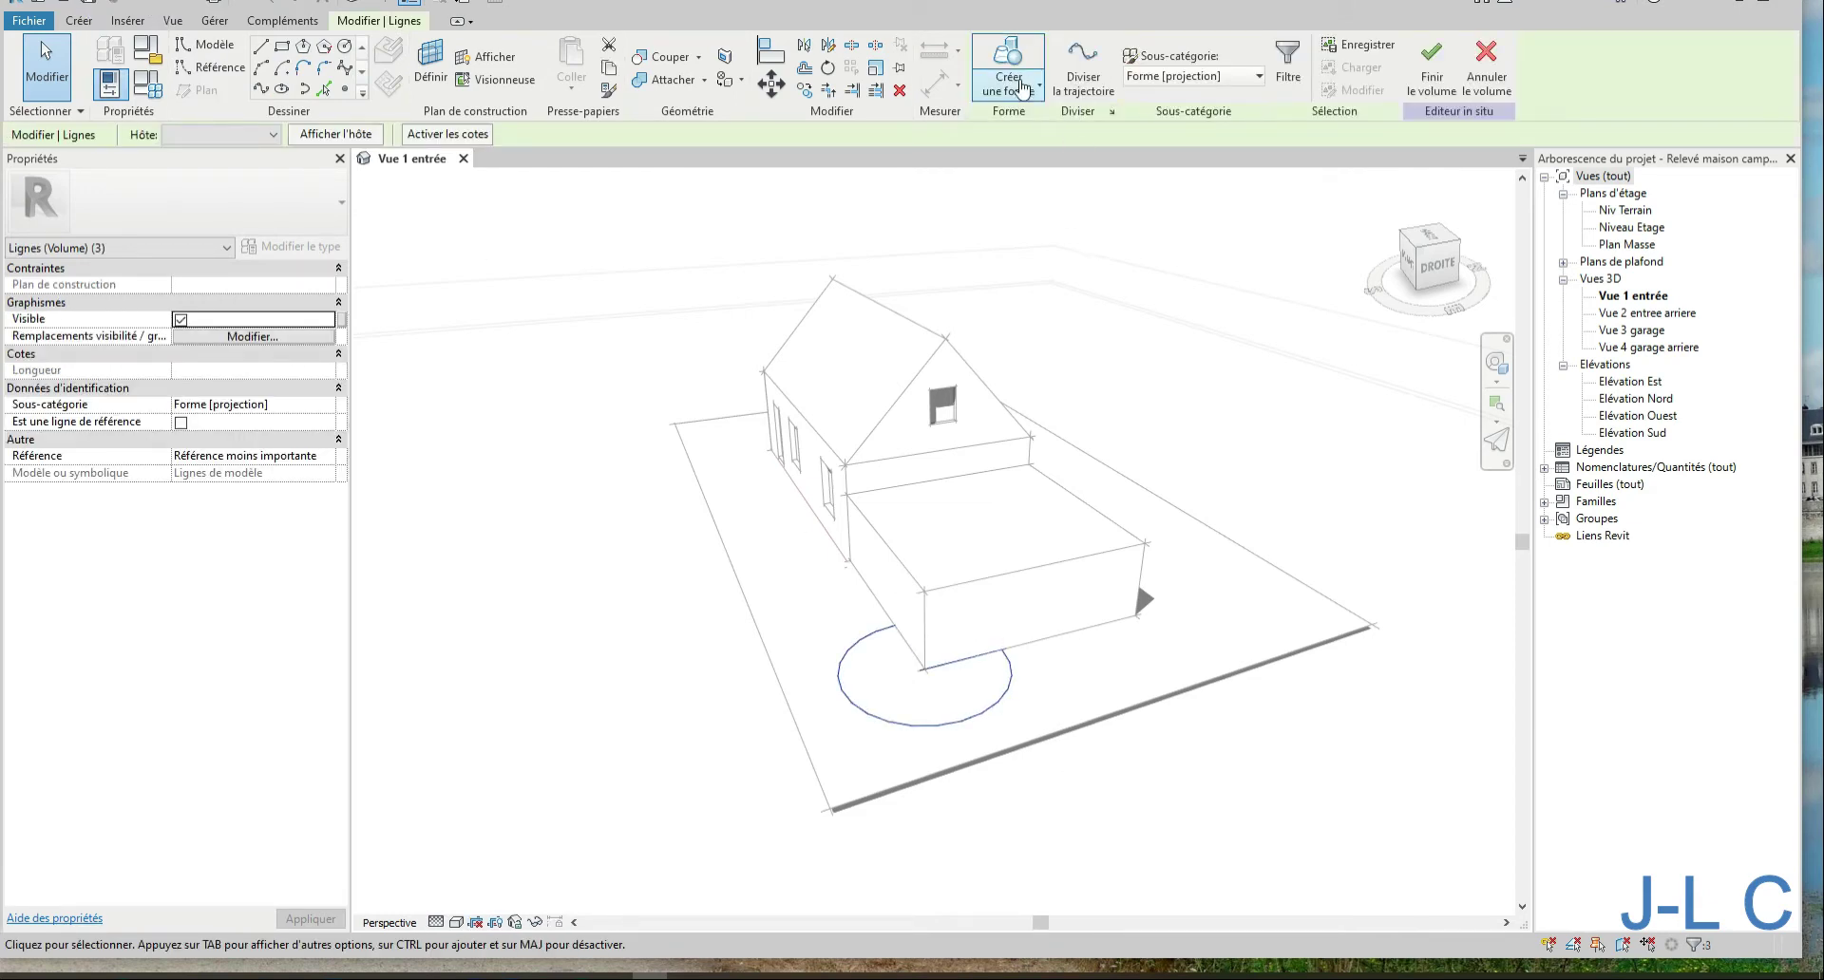
click(1009, 59)
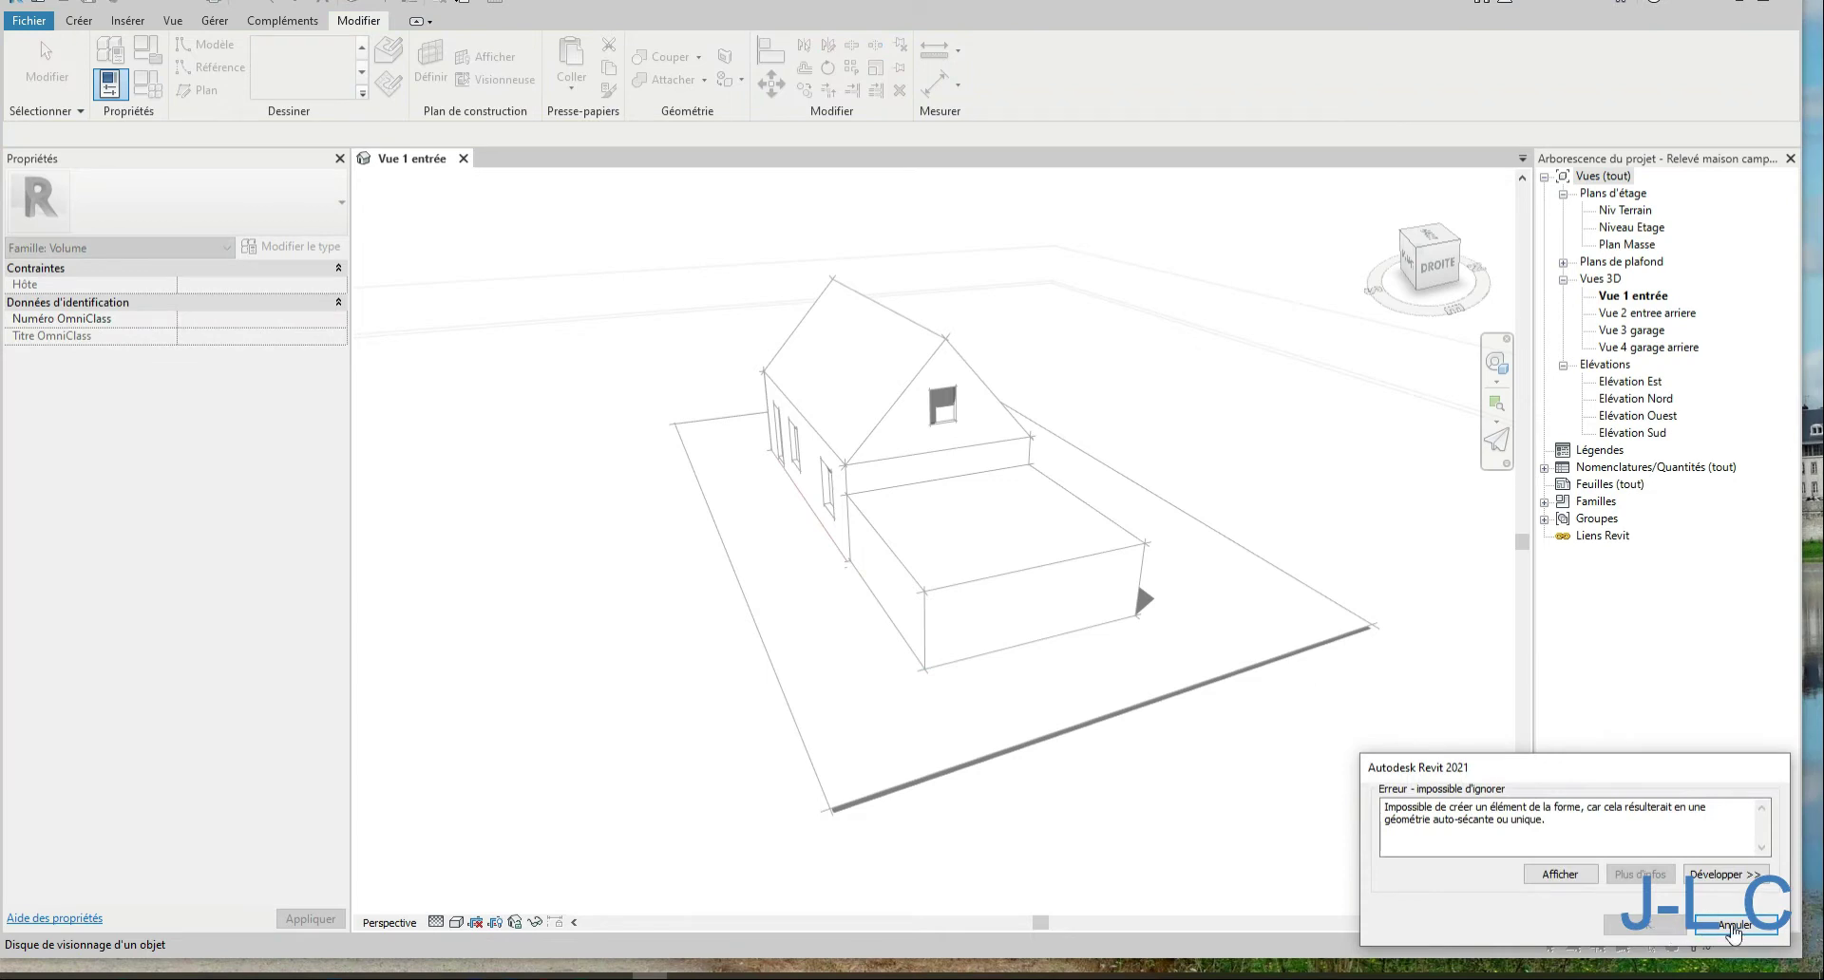
click(1733, 925)
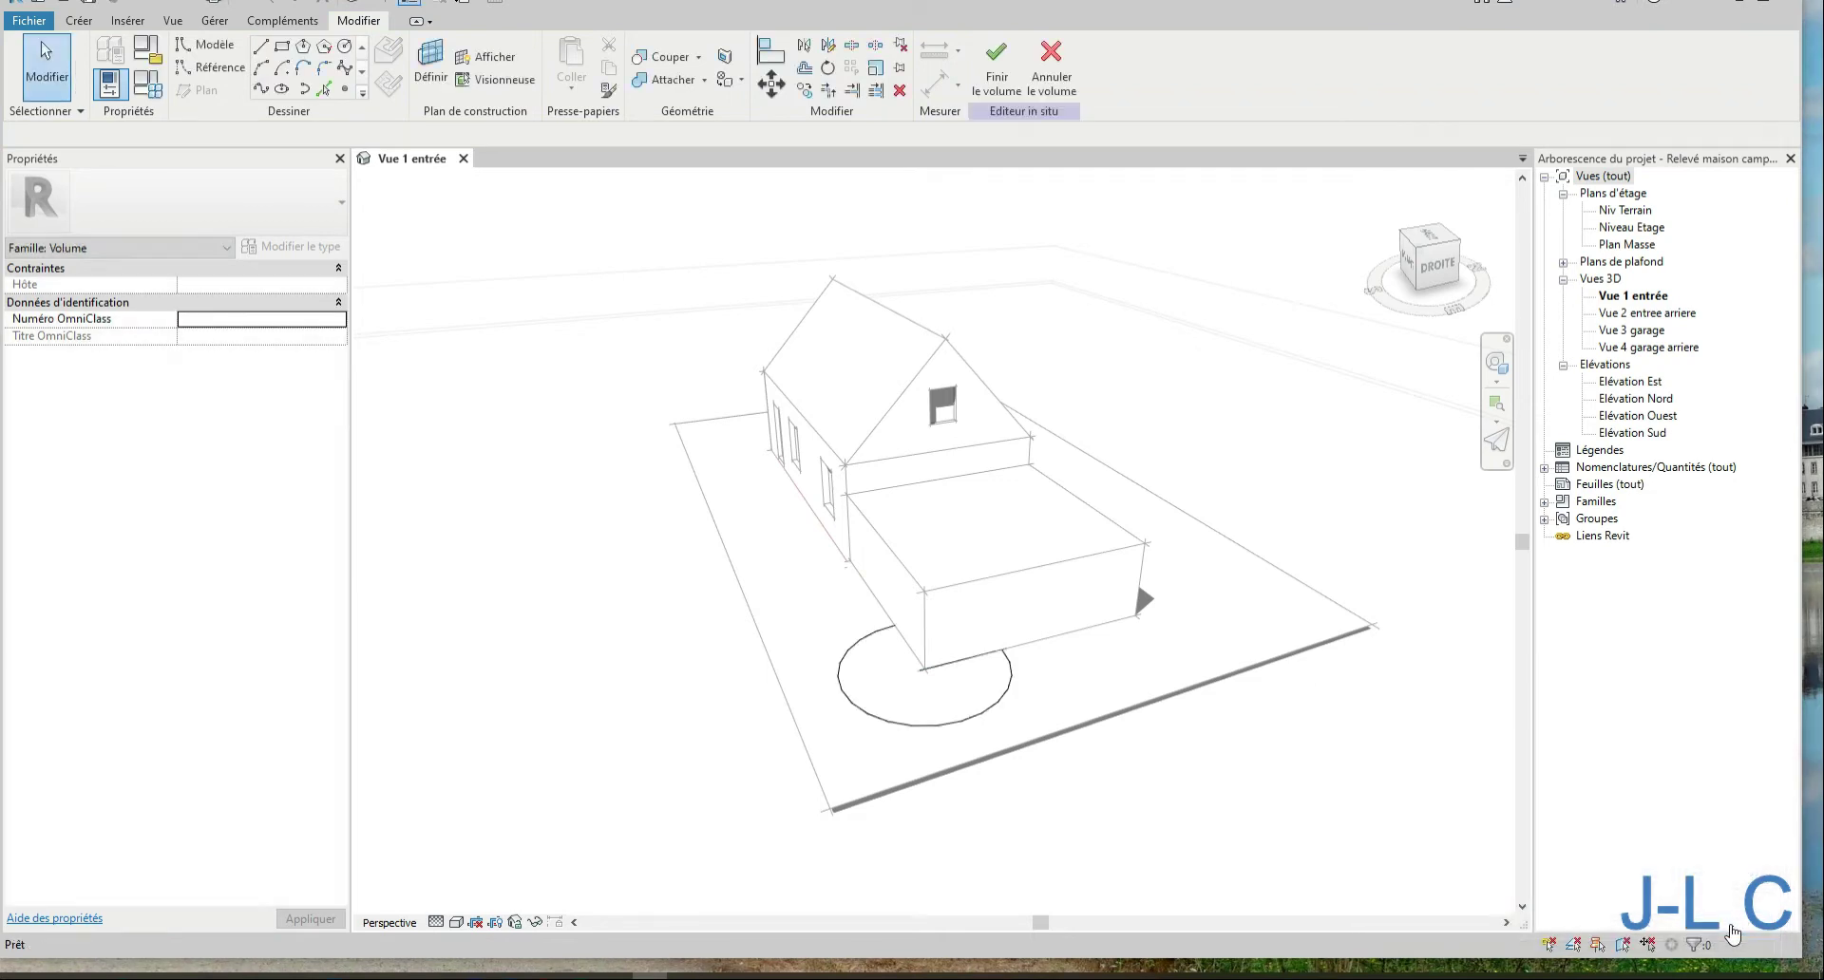
click(1007, 682)
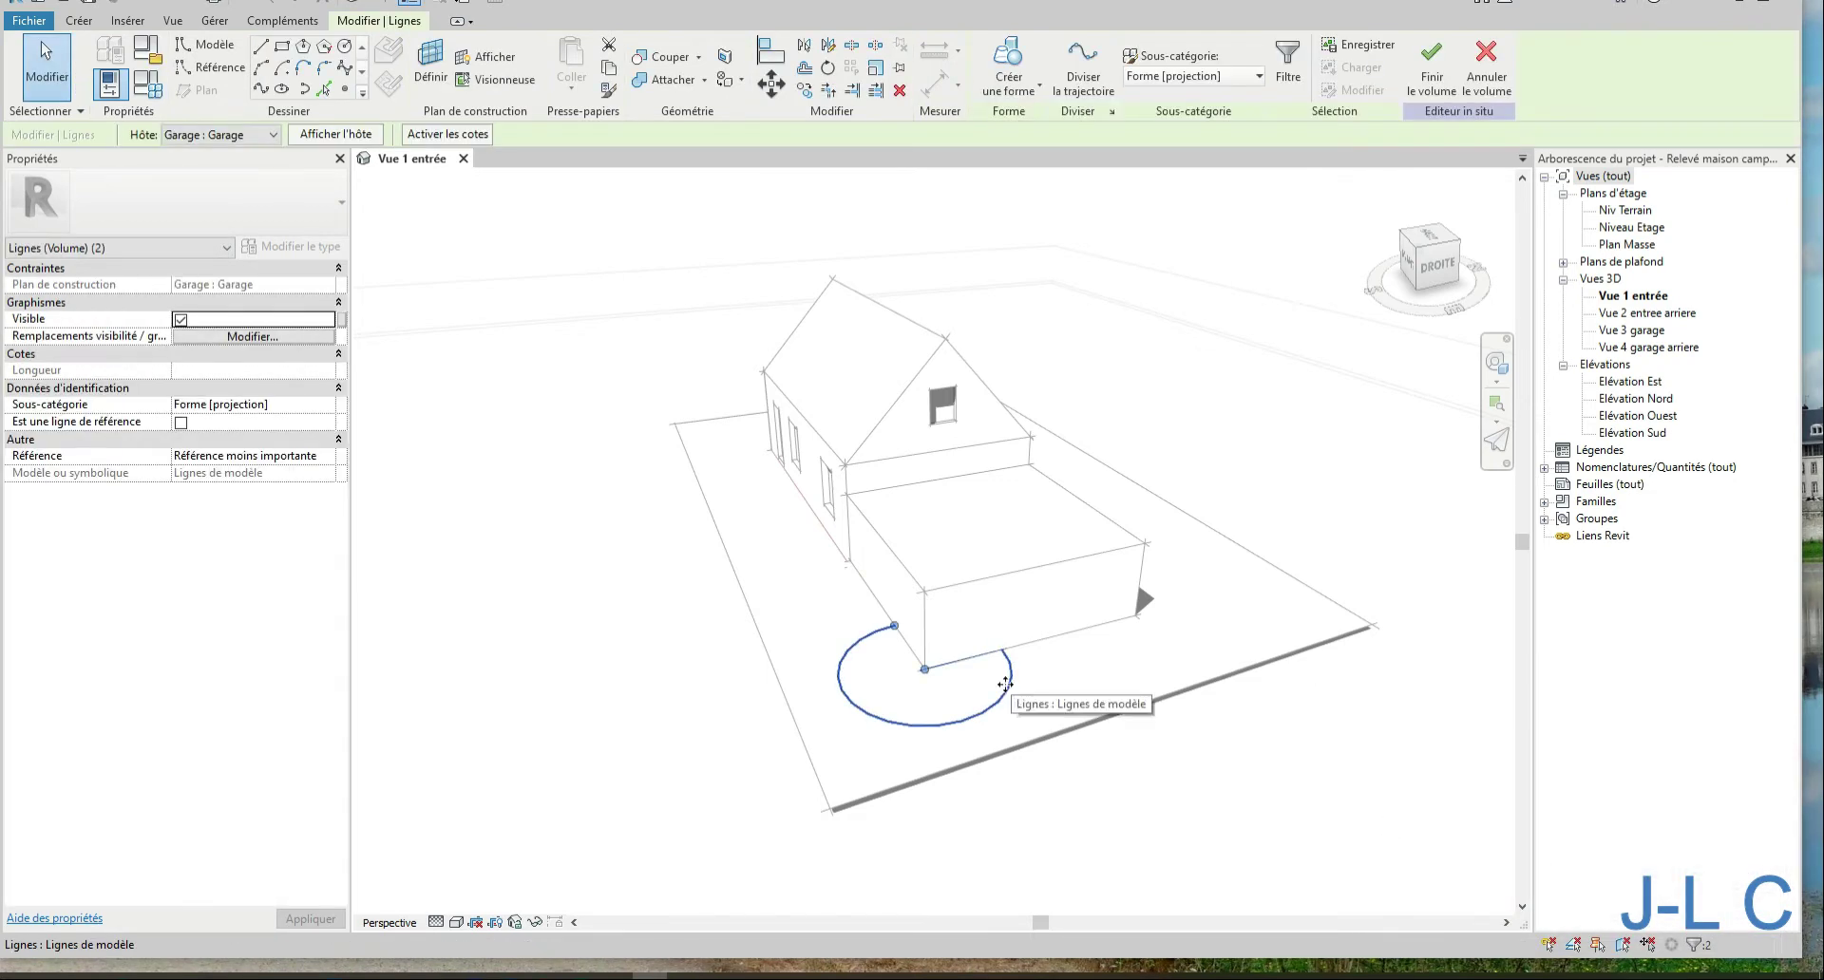
click(971, 713)
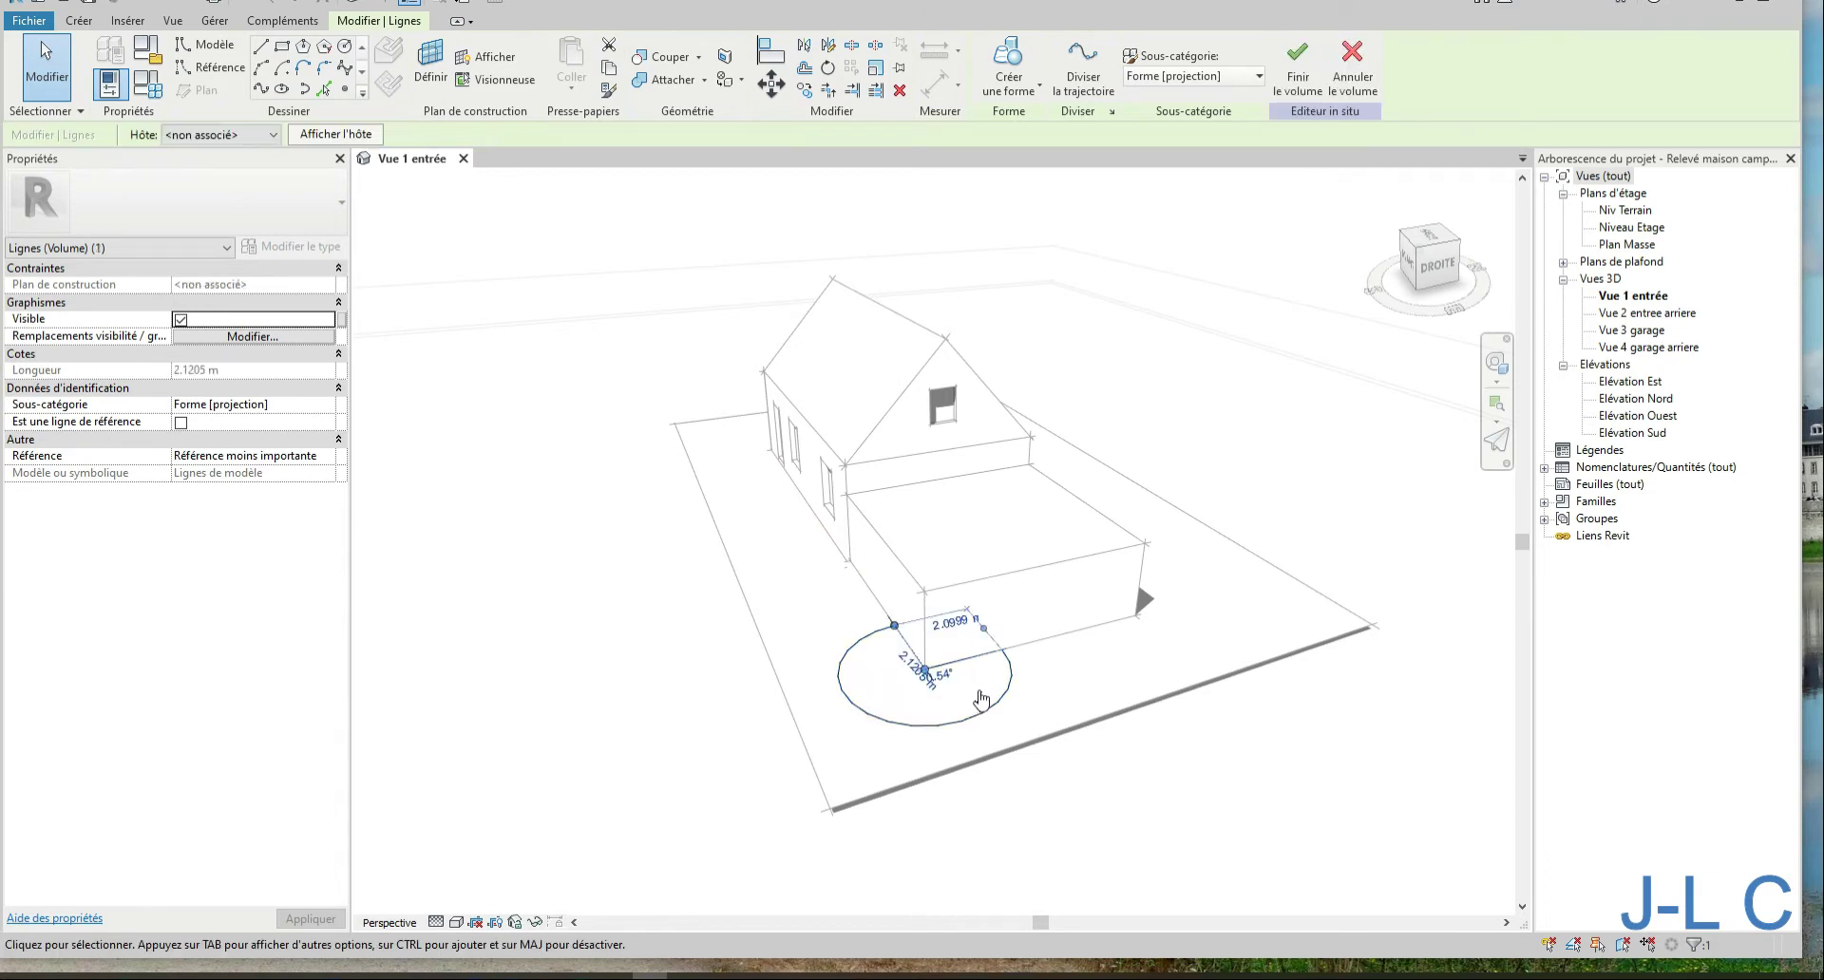
key(Escape)
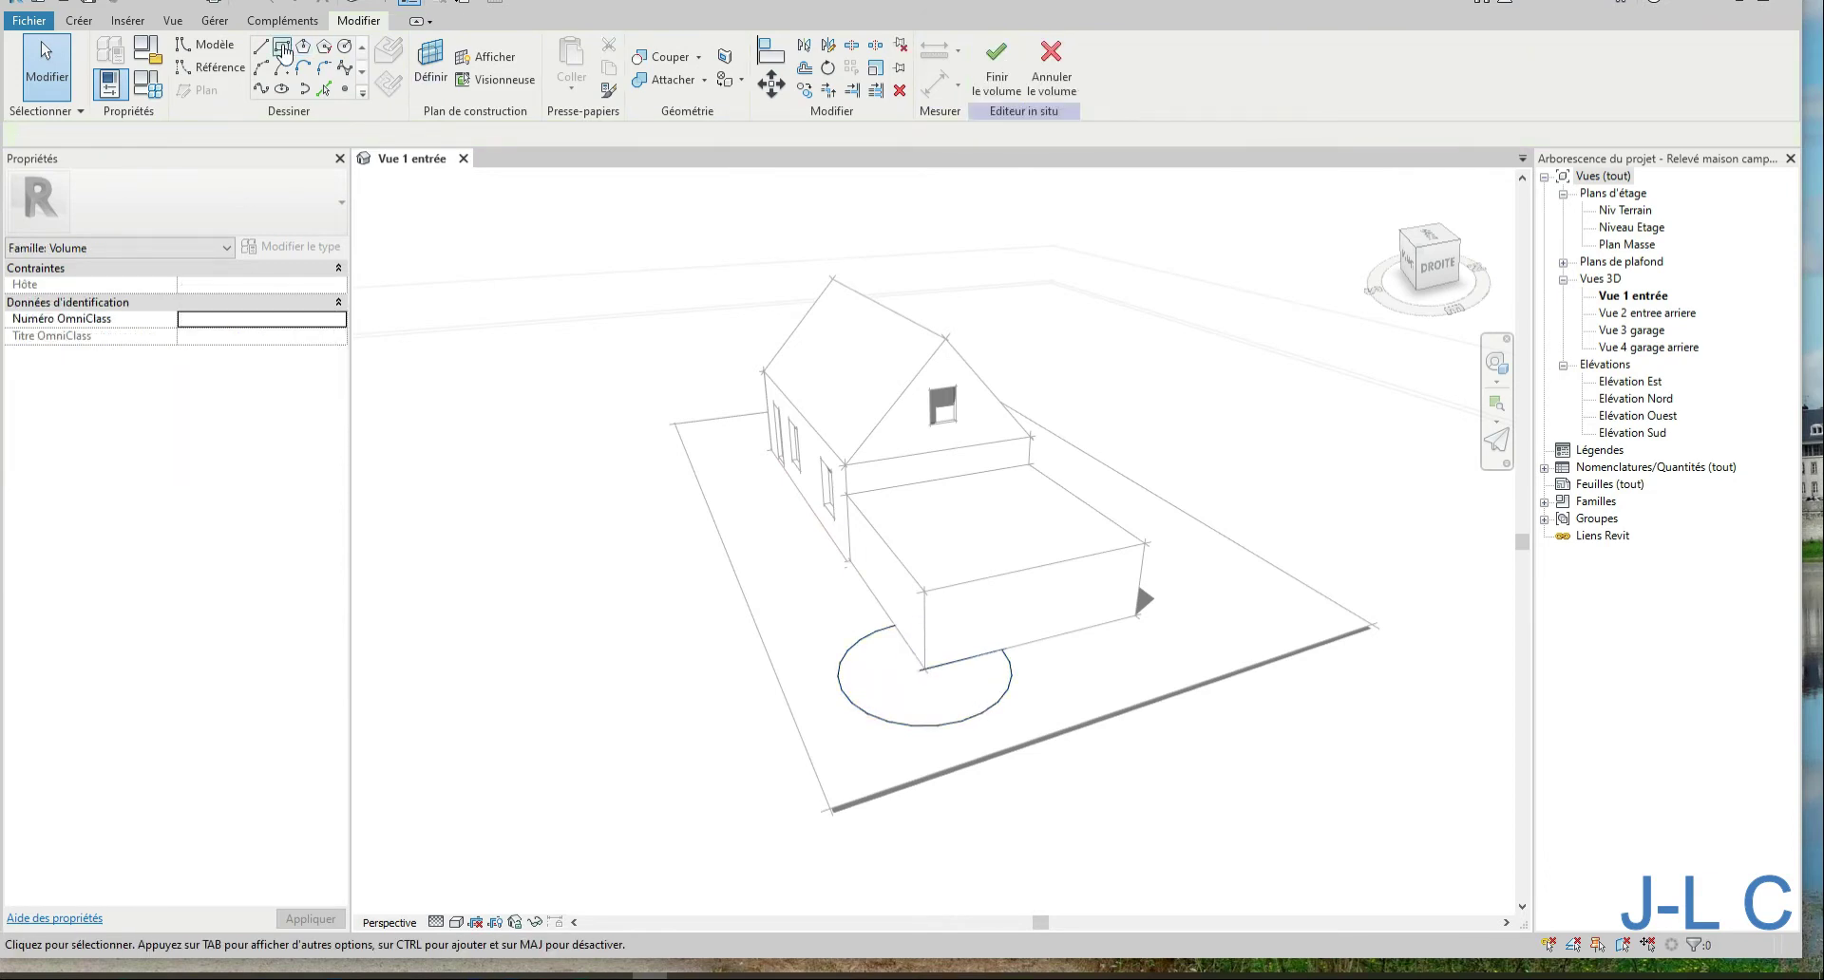
Trace a closed model-line rectangle around the garage footprint, then select it with the circle
click(261, 46)
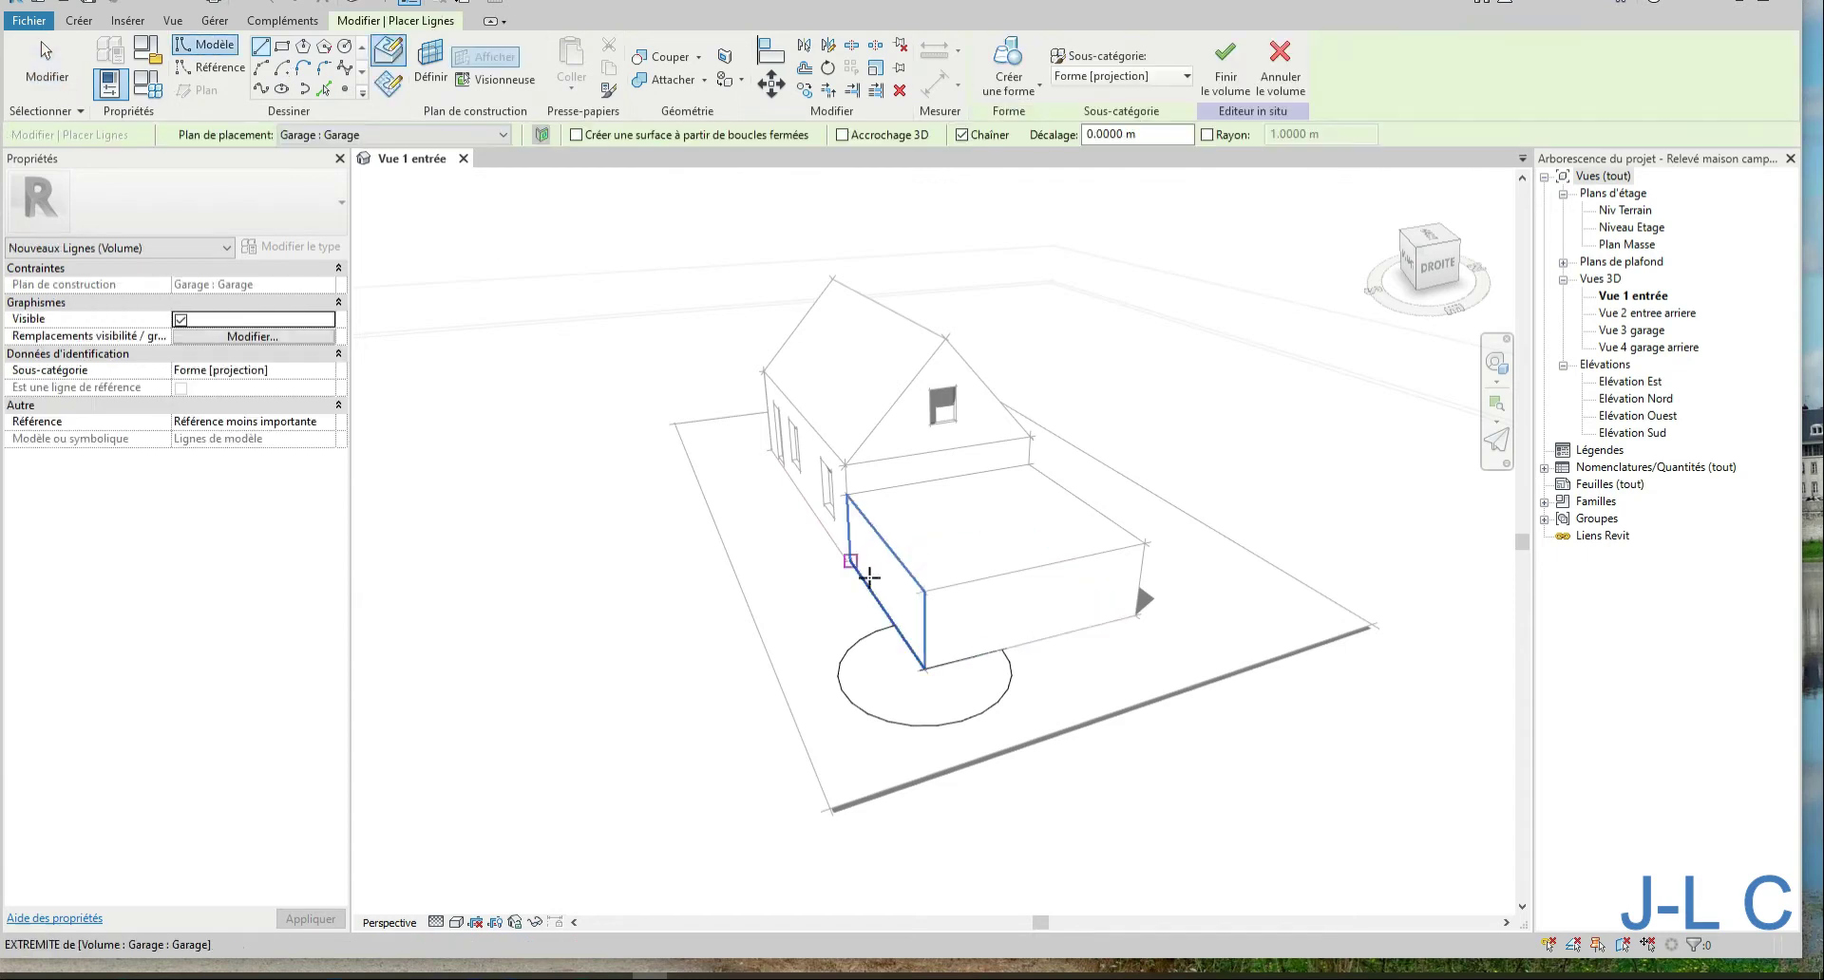
click(924, 669)
click(1136, 615)
click(1026, 526)
click(851, 560)
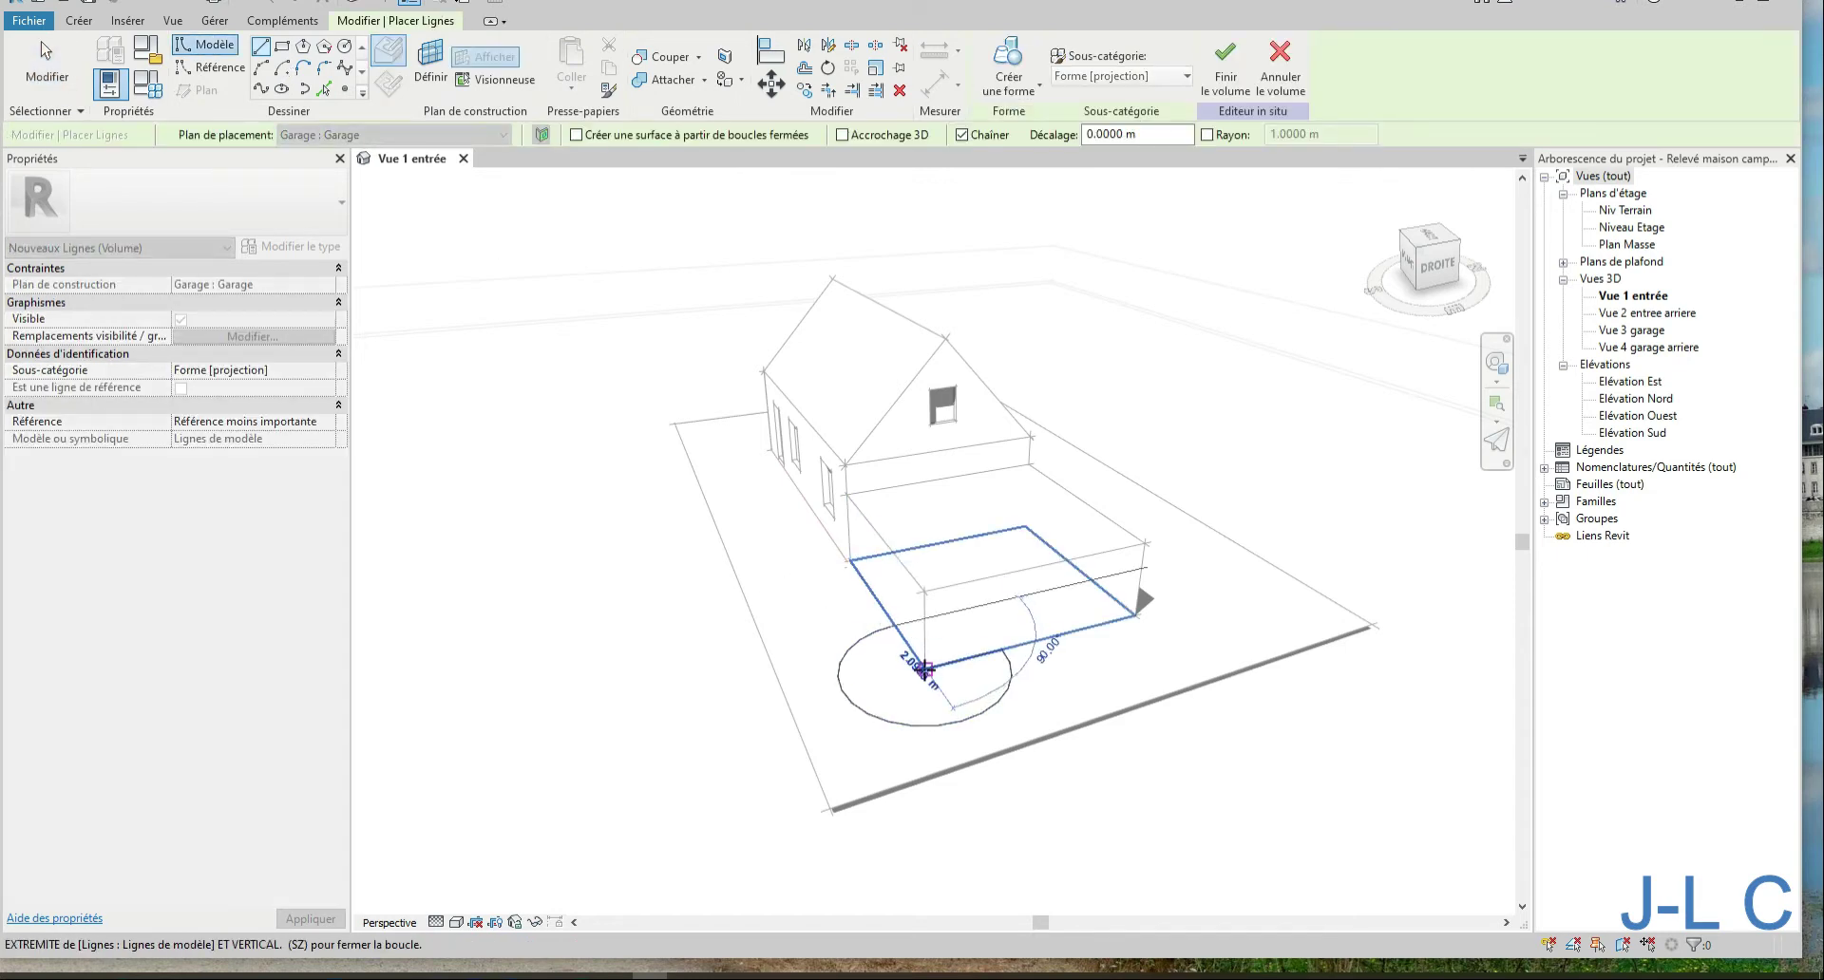
click(924, 669)
click(76, 63)
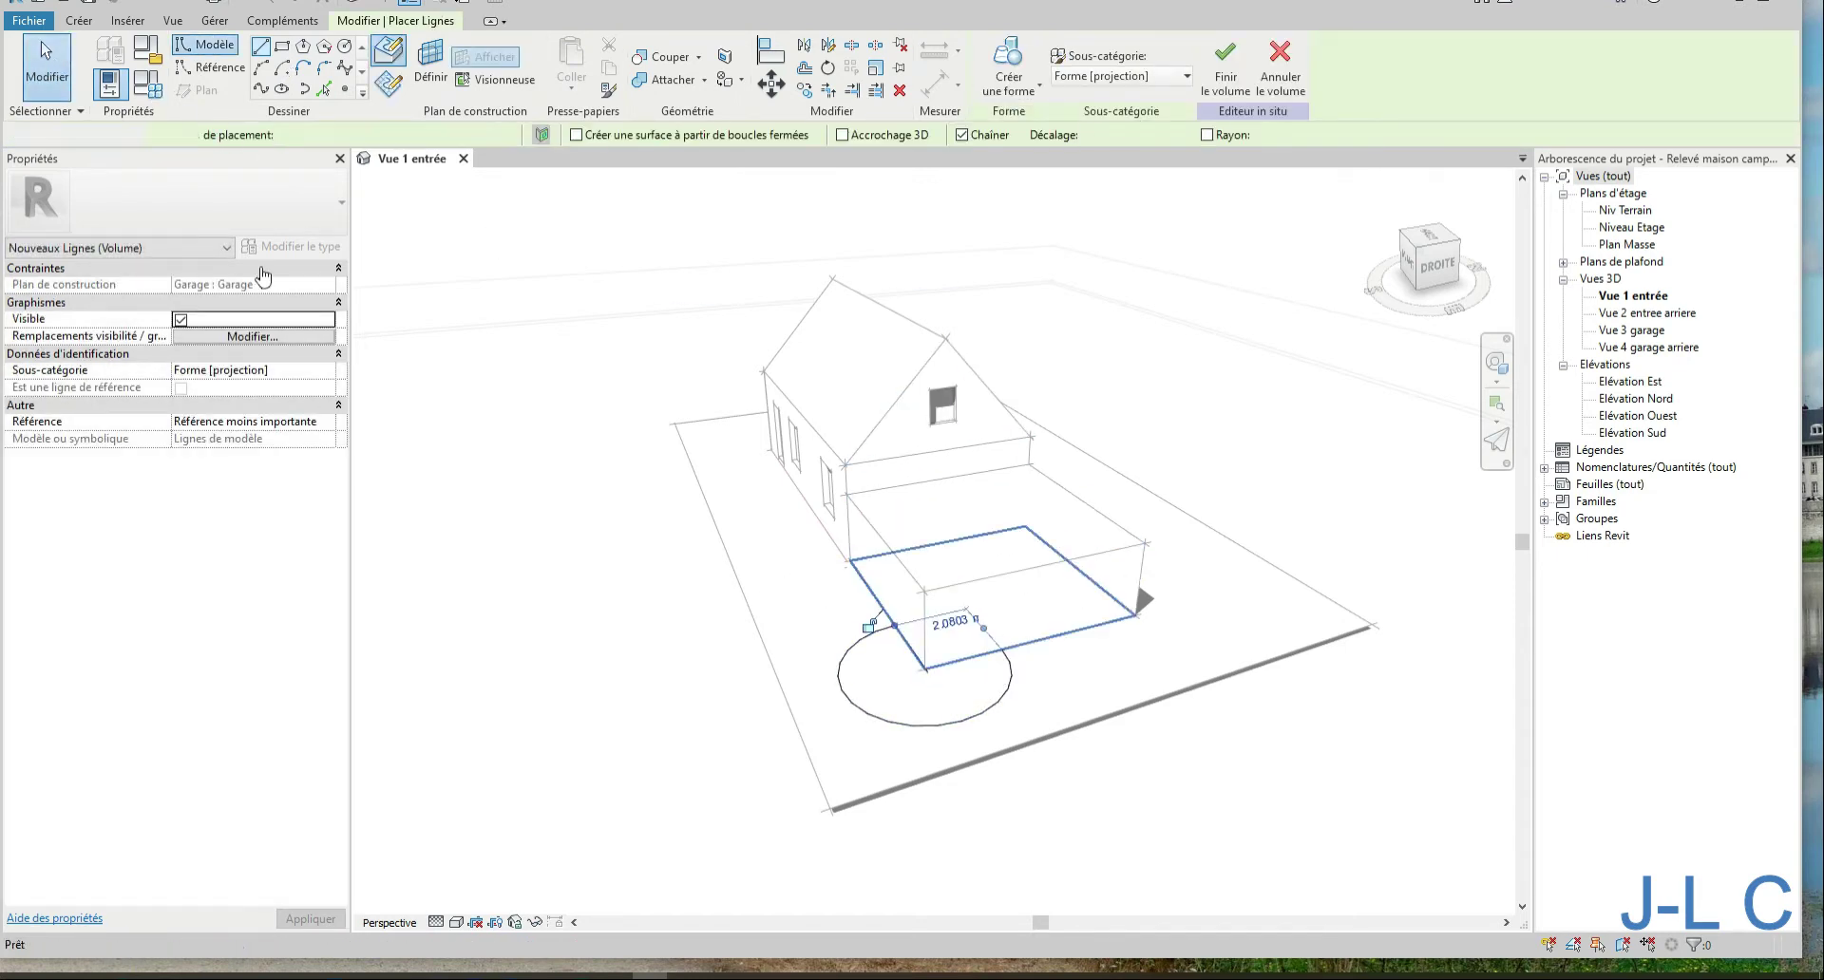
drag(741, 583, 1119, 800)
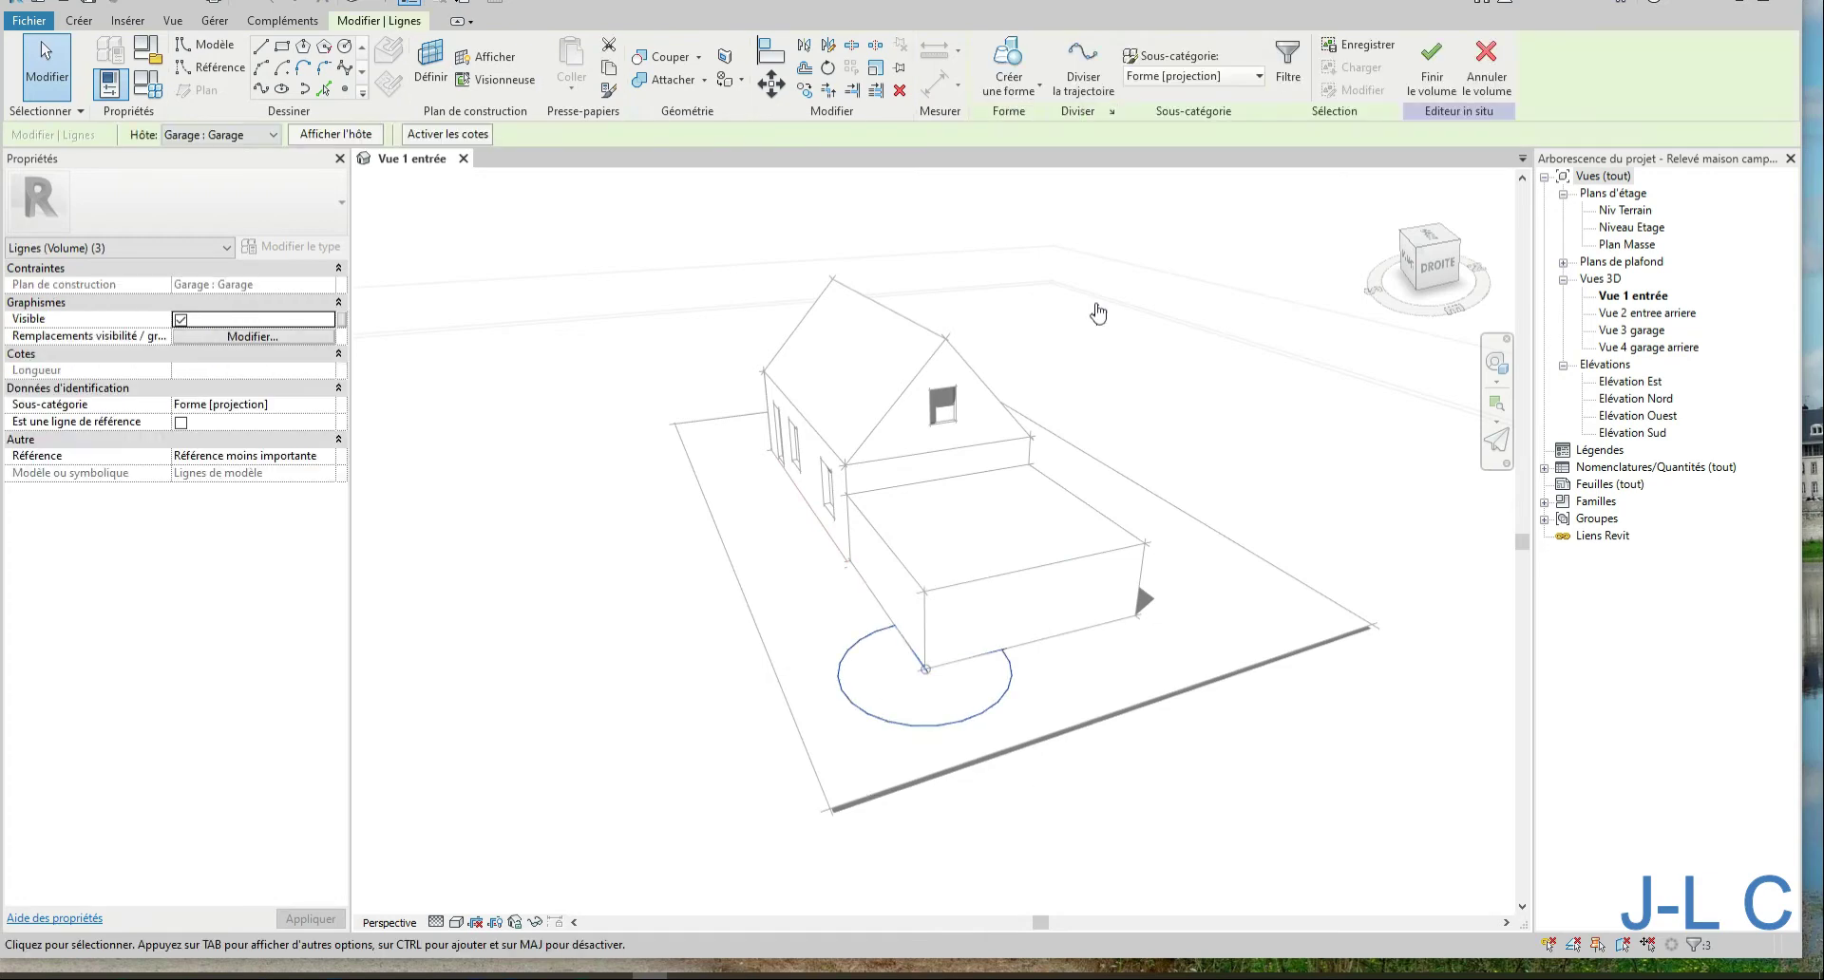
Extrude the circle into a taller cylinder form and finish editing the mass
click(1000, 43)
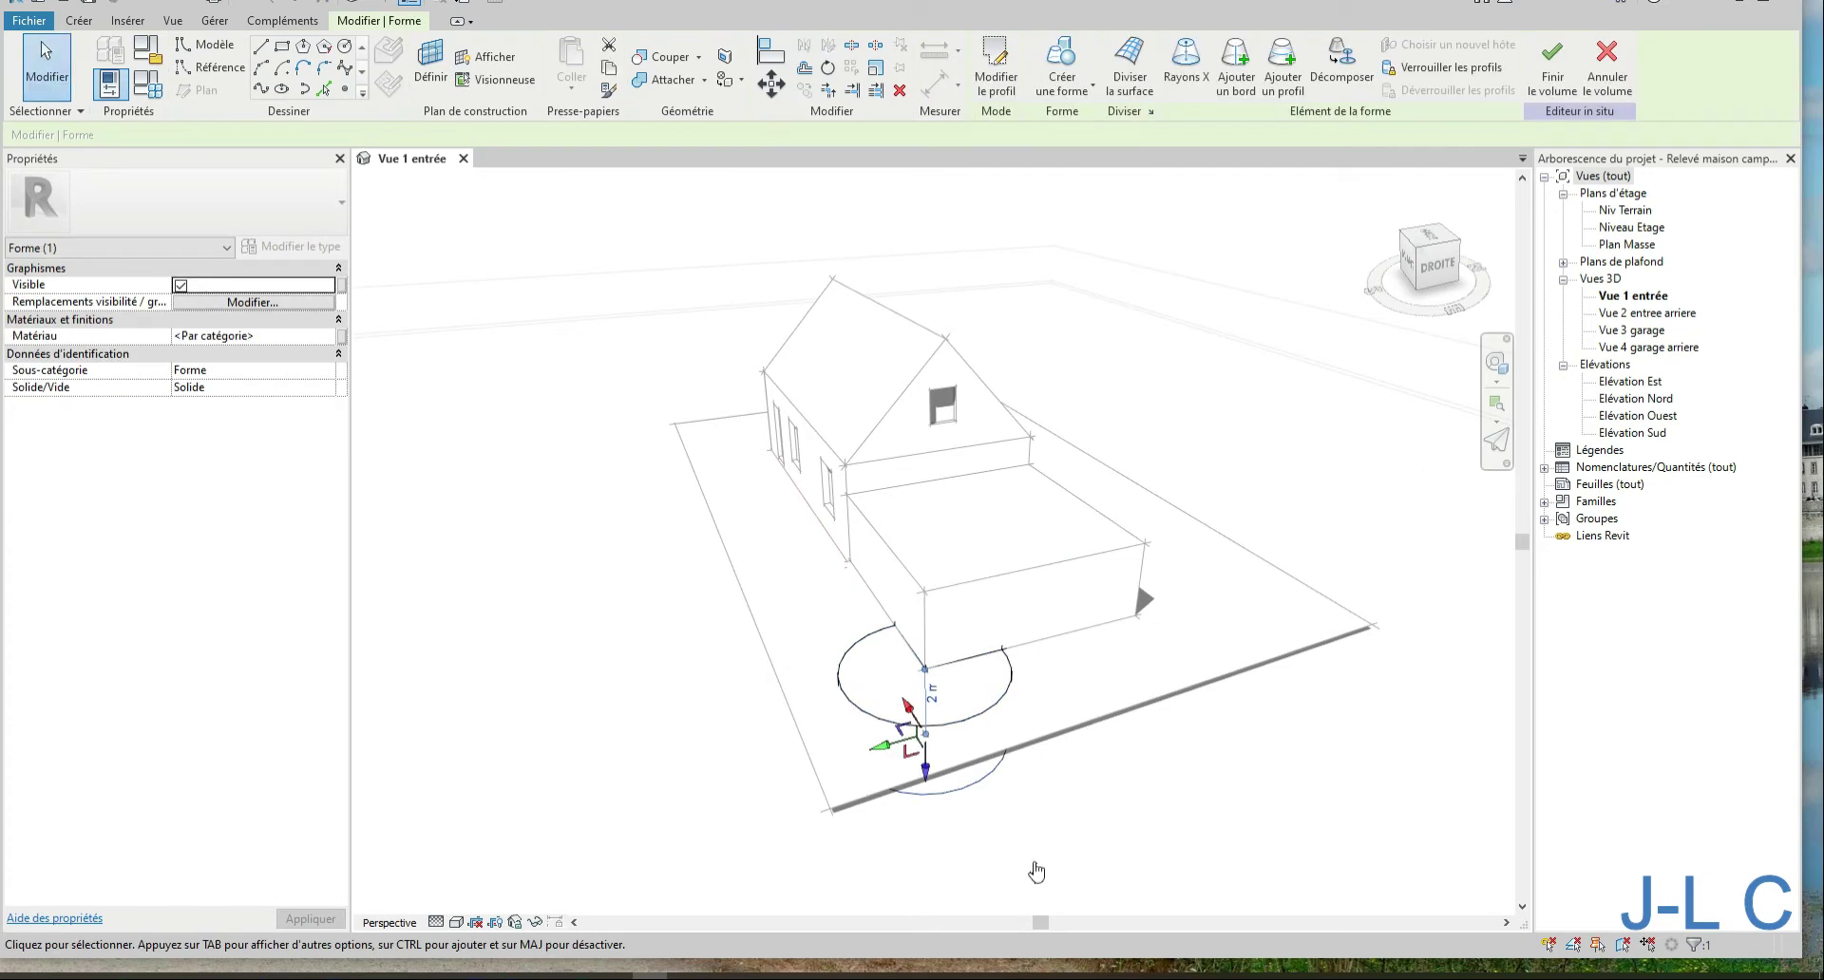
drag(936, 784, 952, 603)
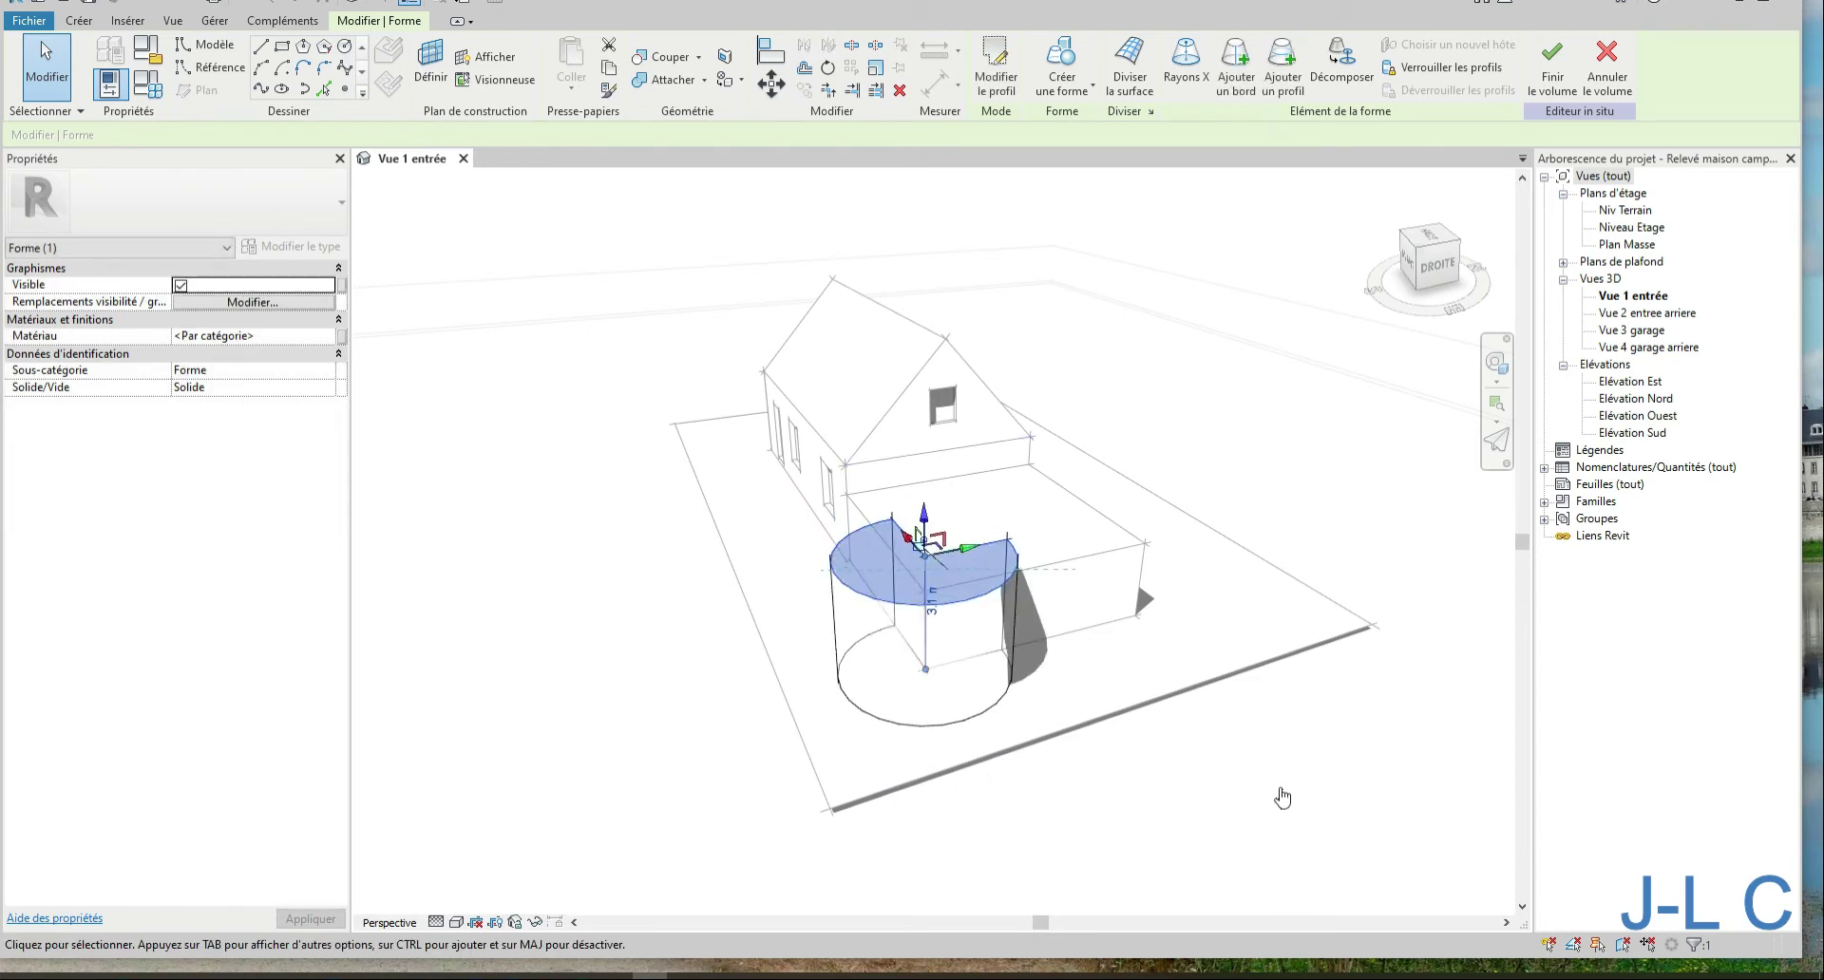
mouse_move(1225, 653)
shift+middle_down()
mouse_move(850, 583)
mouse_move(720, 509)
shift+middle_up()
click(752, 527)
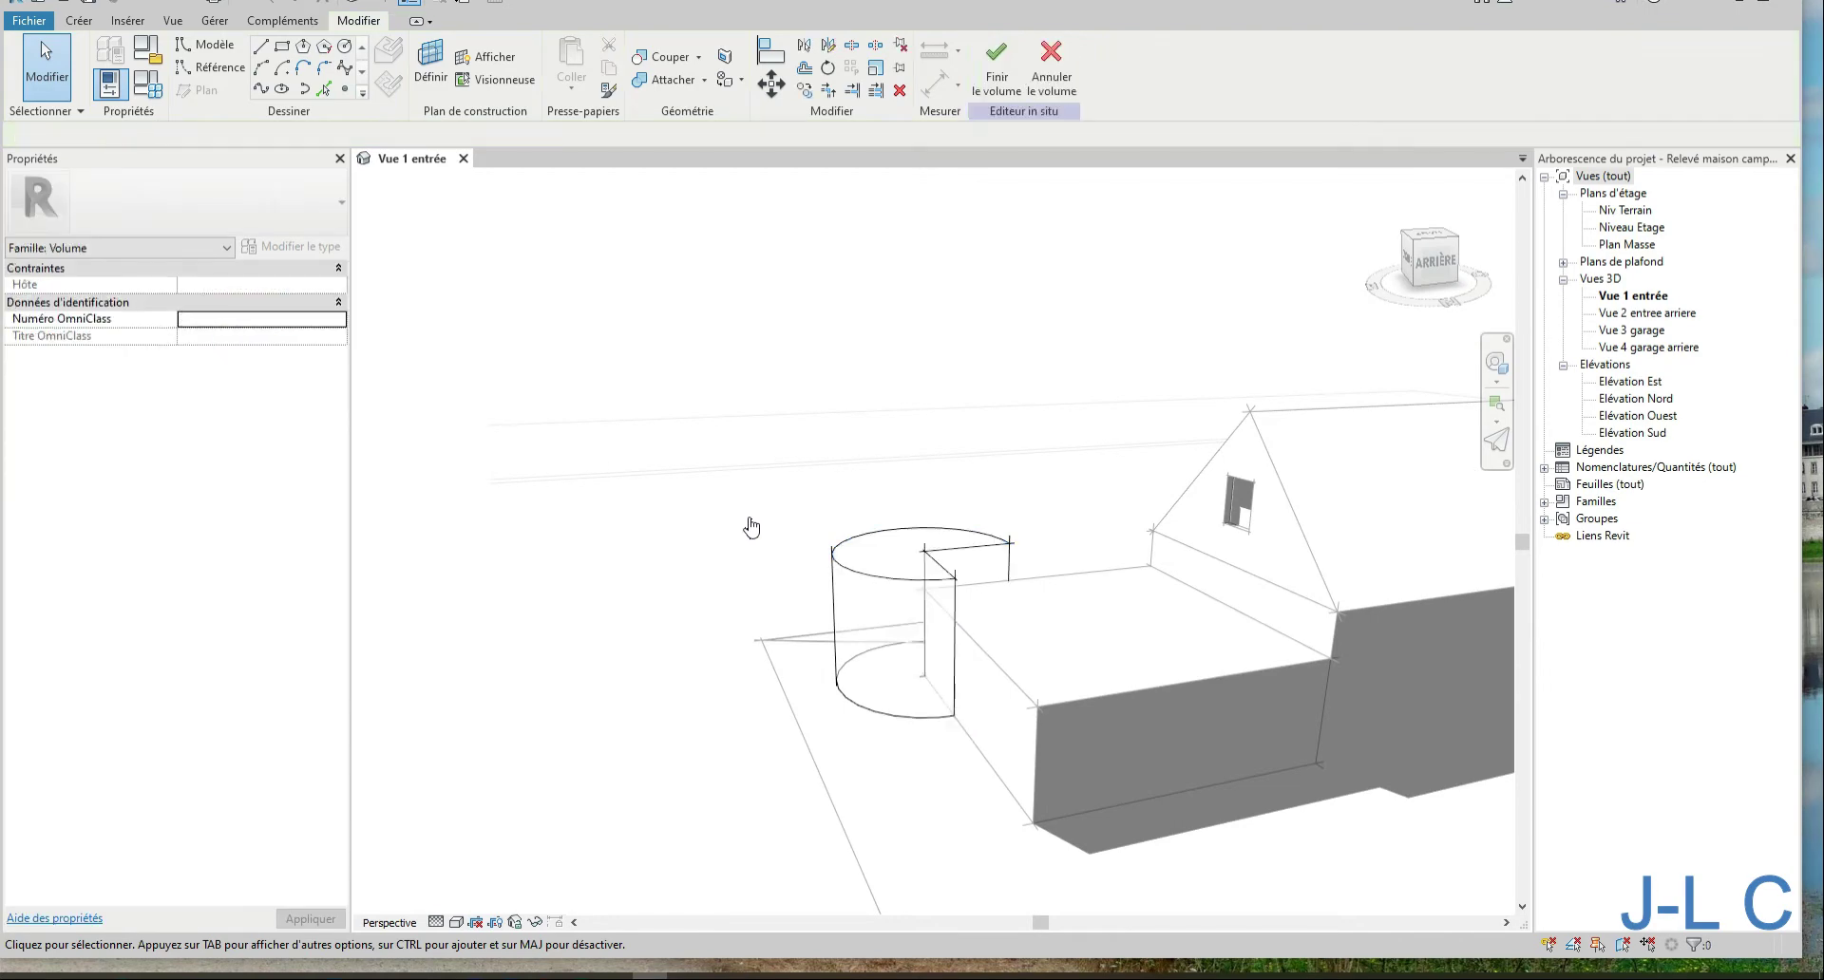
click(996, 62)
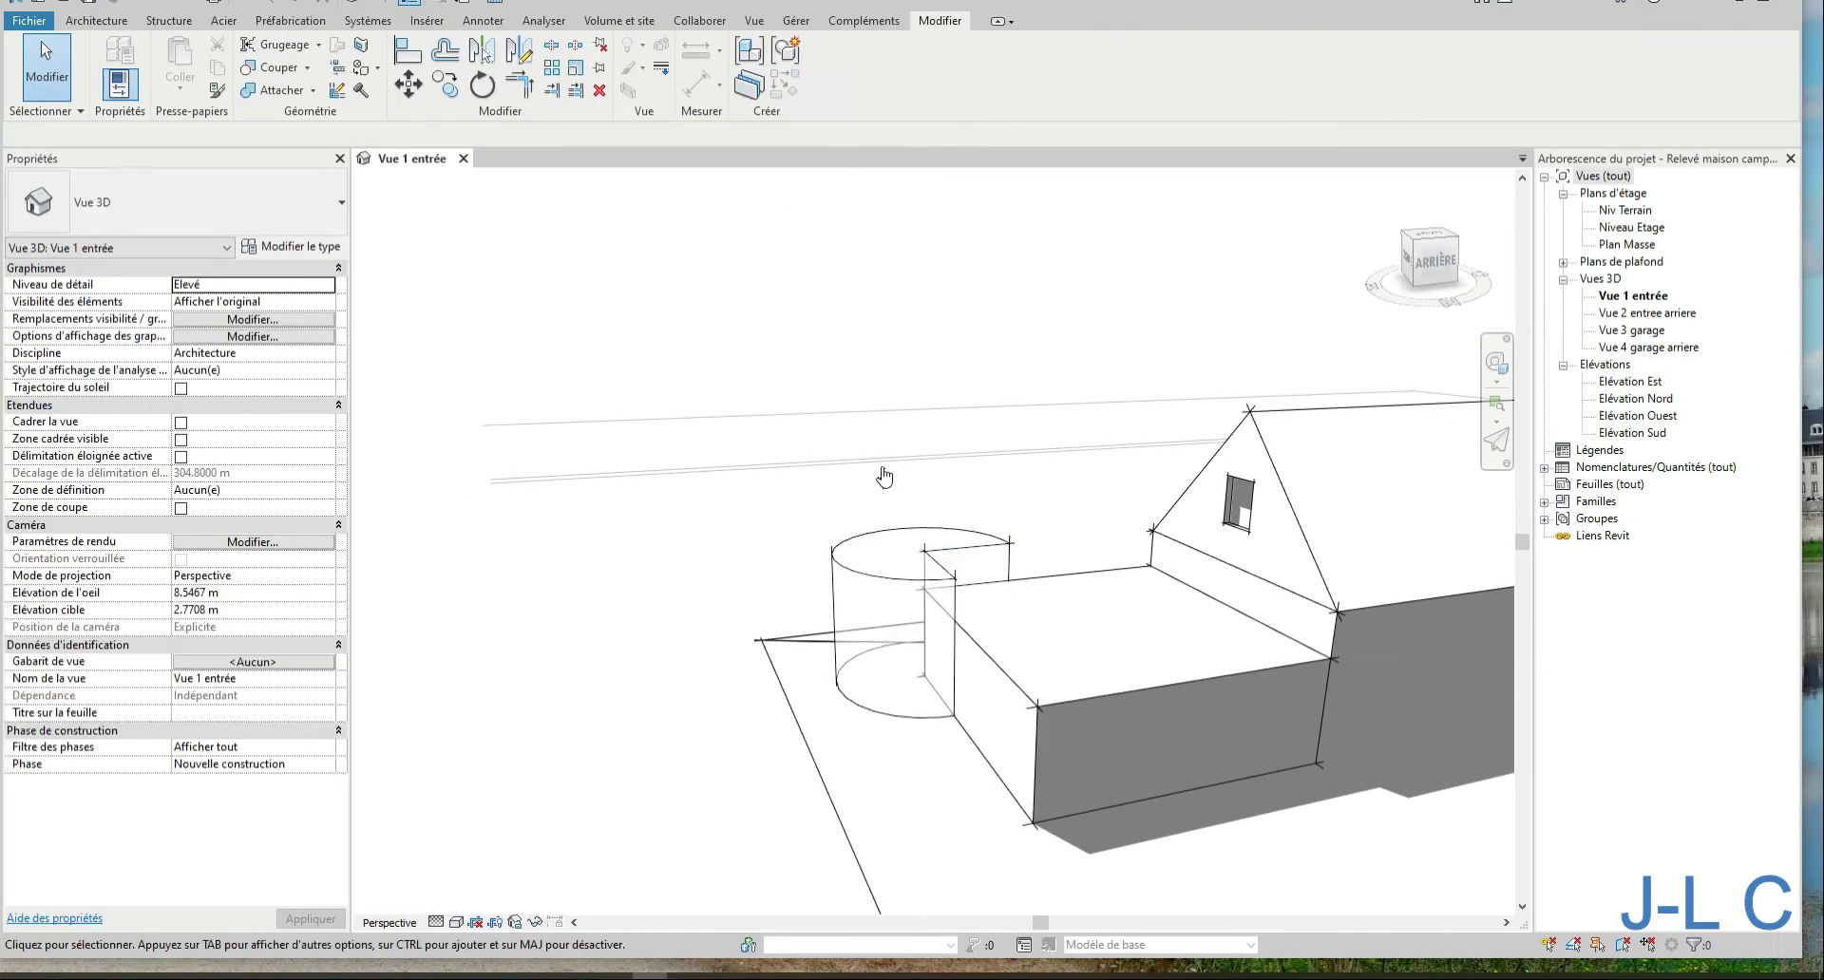
Delete the 32.341 m³ cylindrical mass and orbit out to view the whole house
mouse_move(848, 449)
shift+middle_down()
mouse_move(1091, 517)
mouse_move(1384, 496)
mouse_move(1488, 463)
mouse_move(1472, 468)
shift+middle_up()
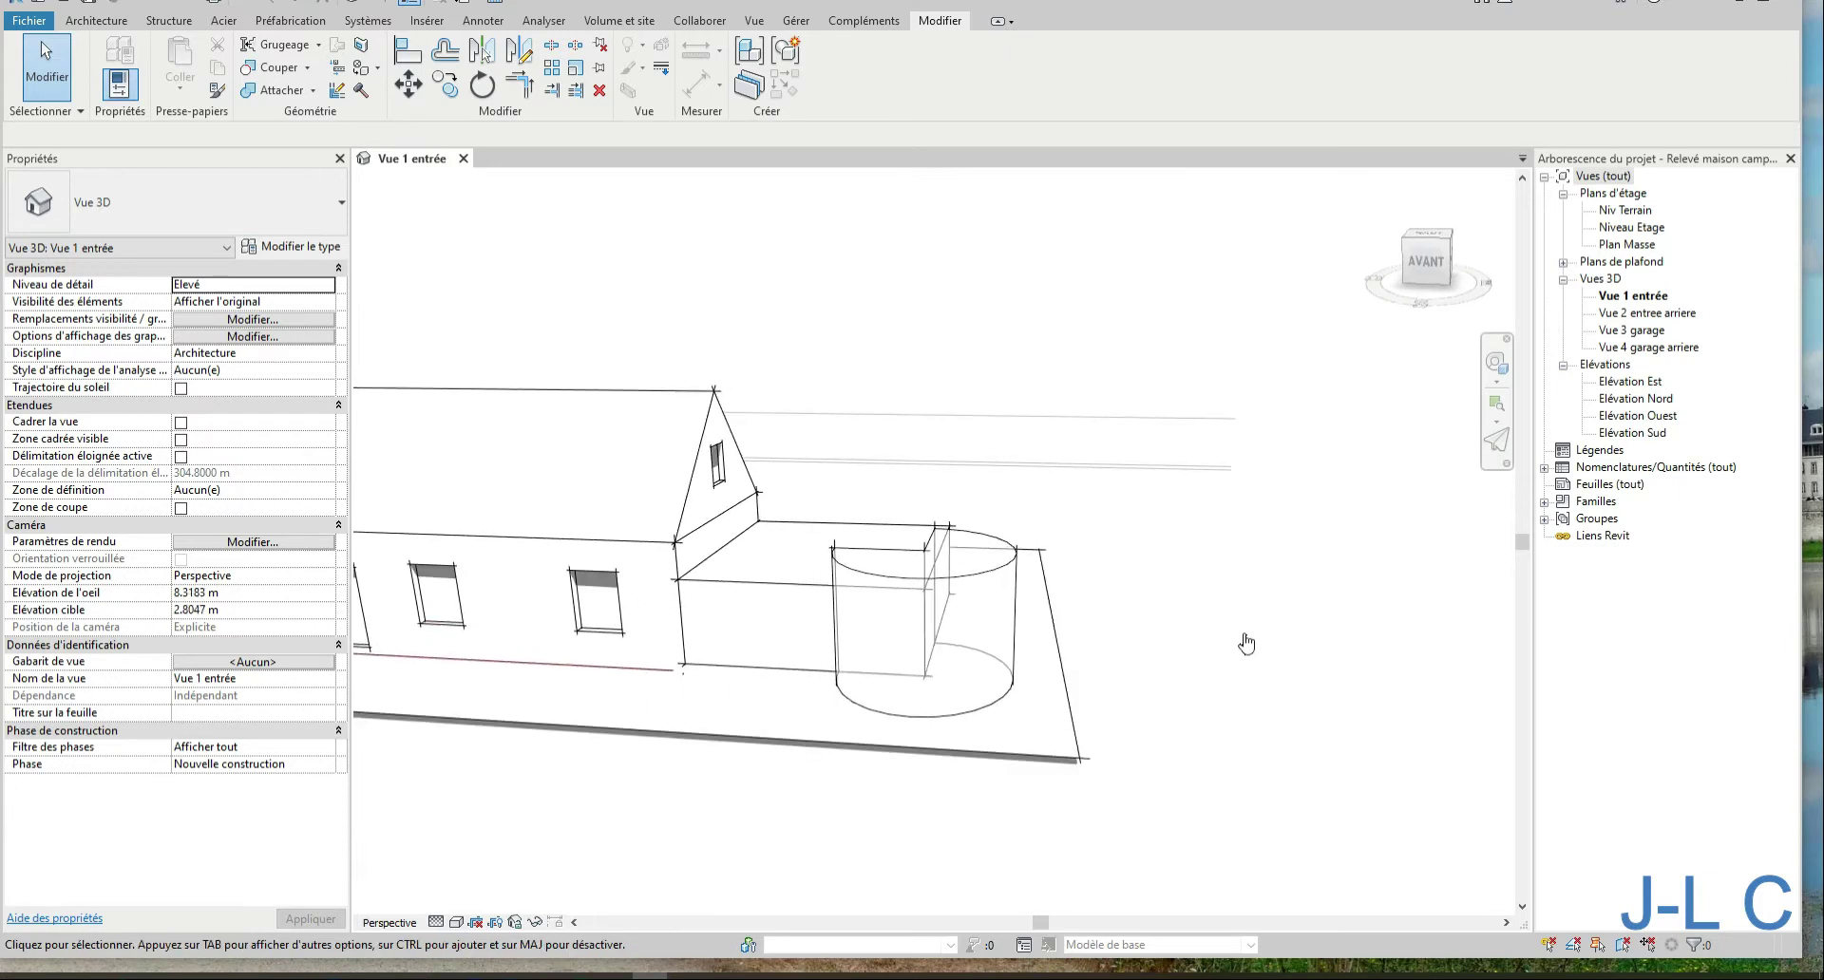
click(1016, 576)
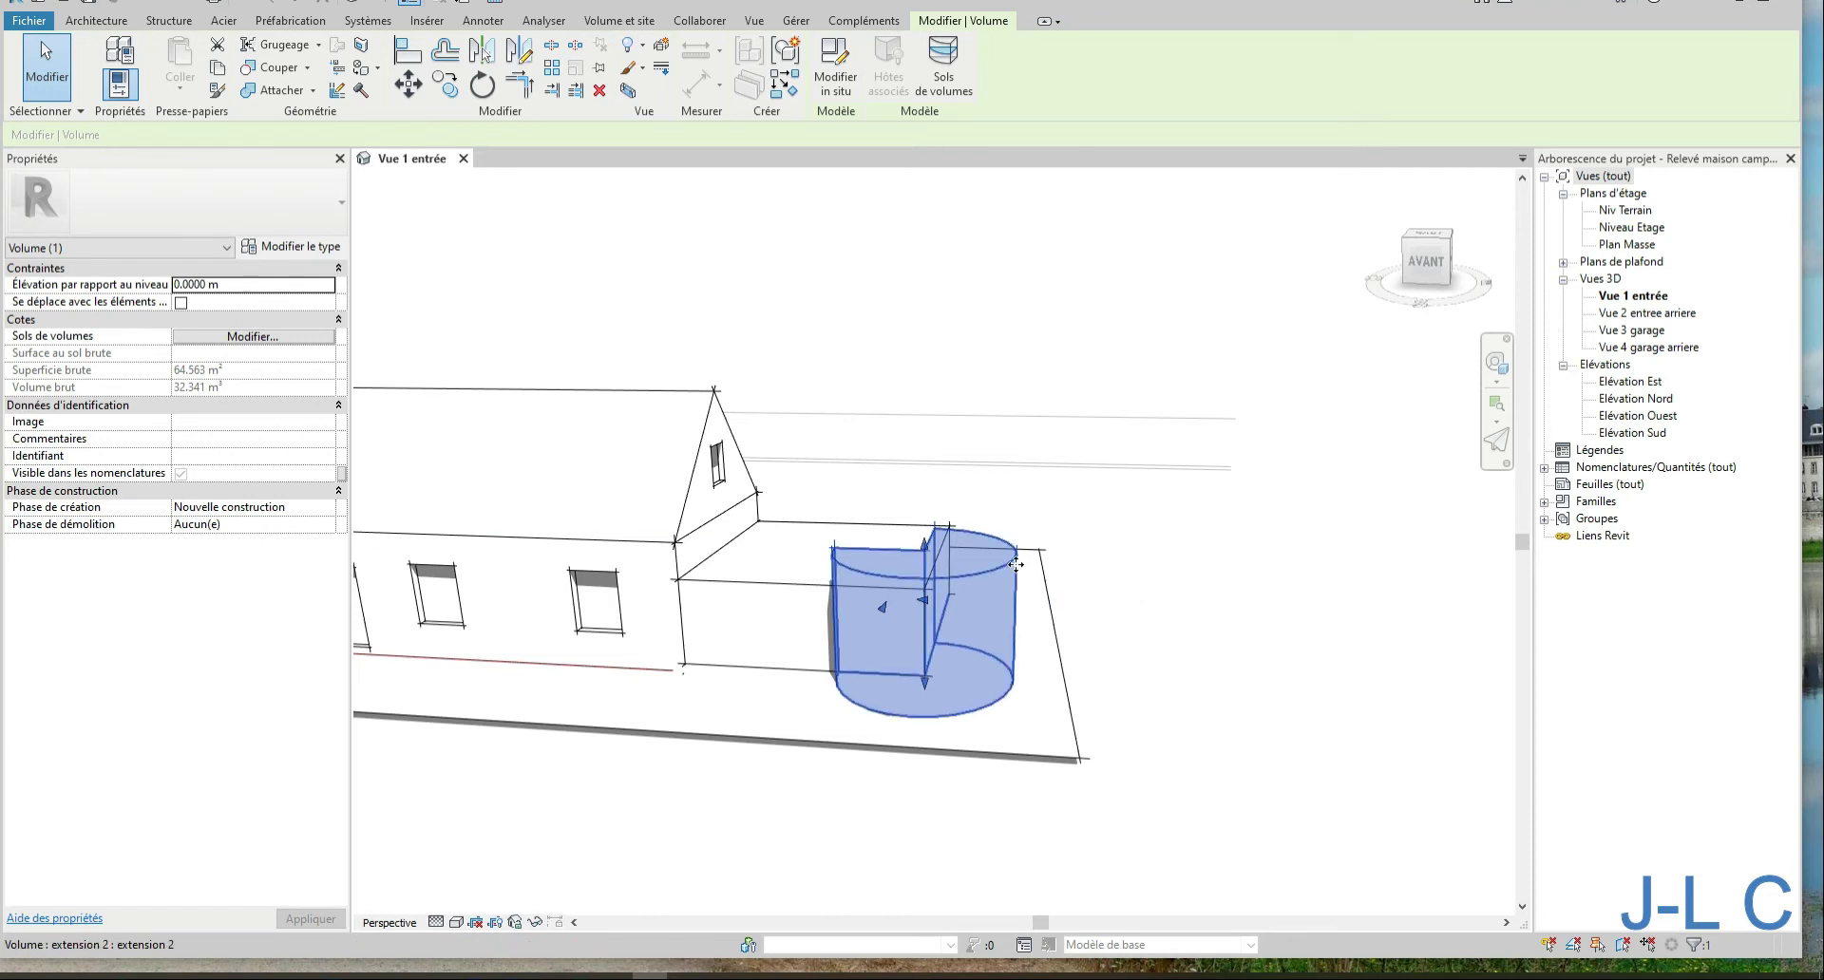
key(Delete)
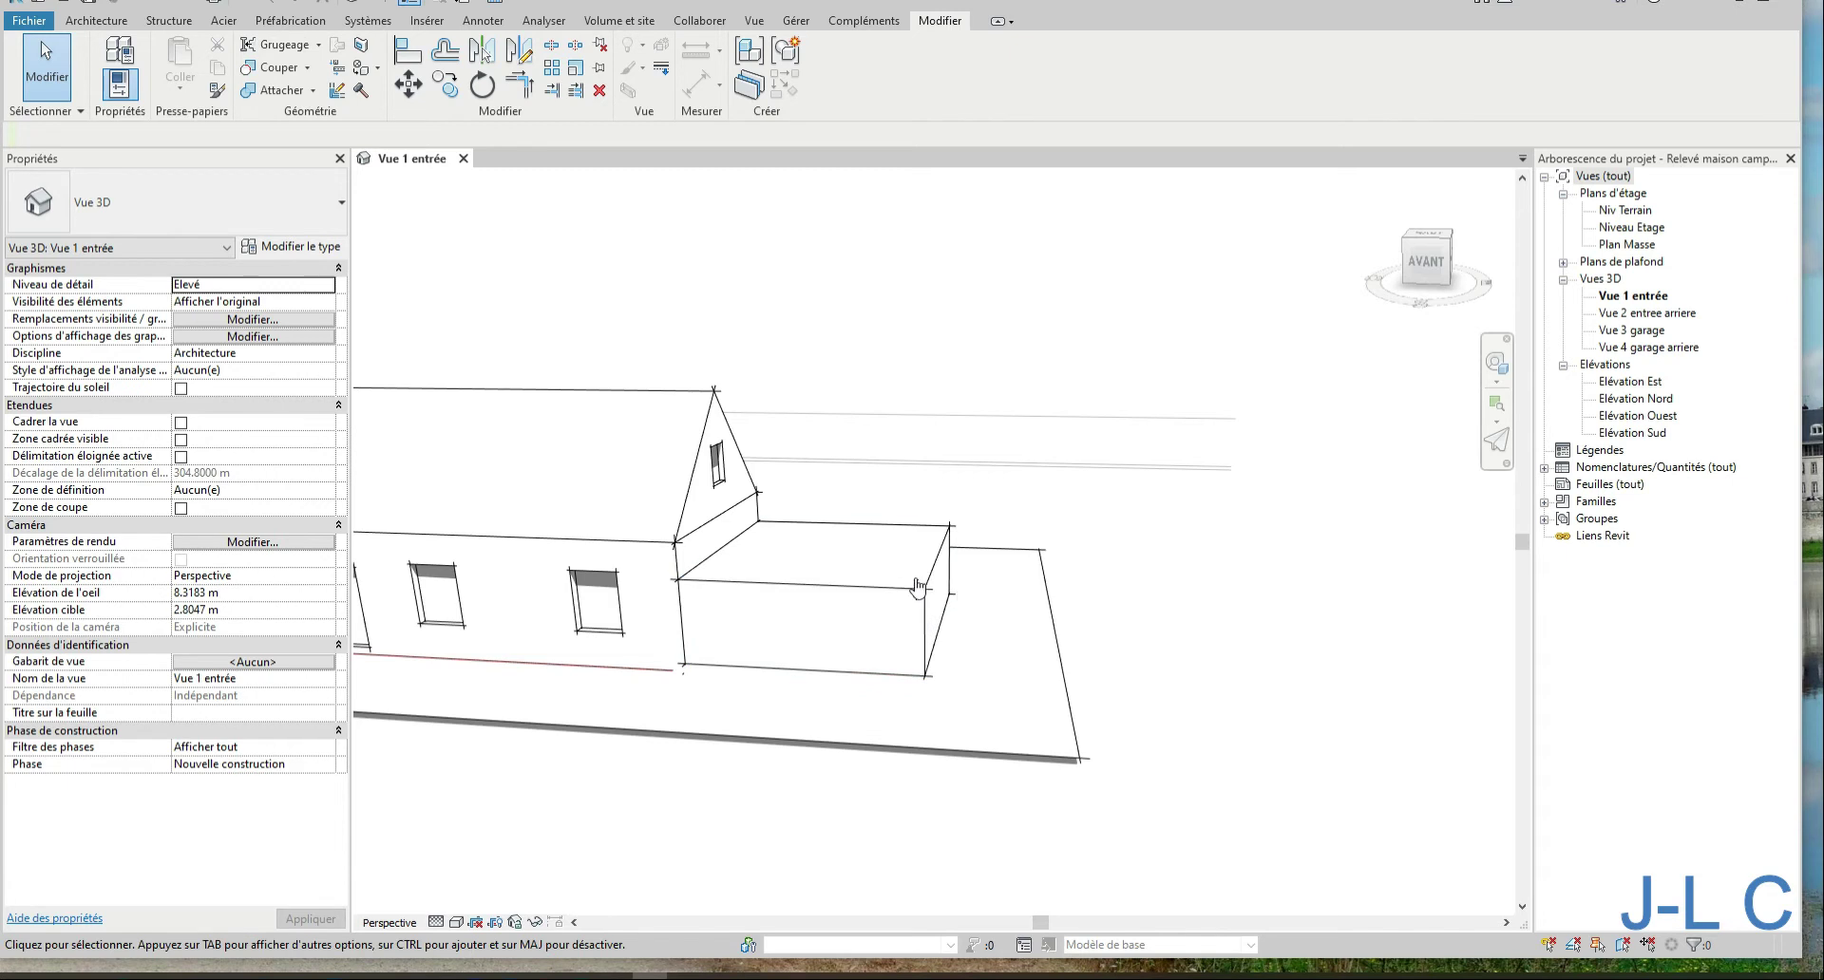
shift+middle_drag(918, 587, 936, 593)
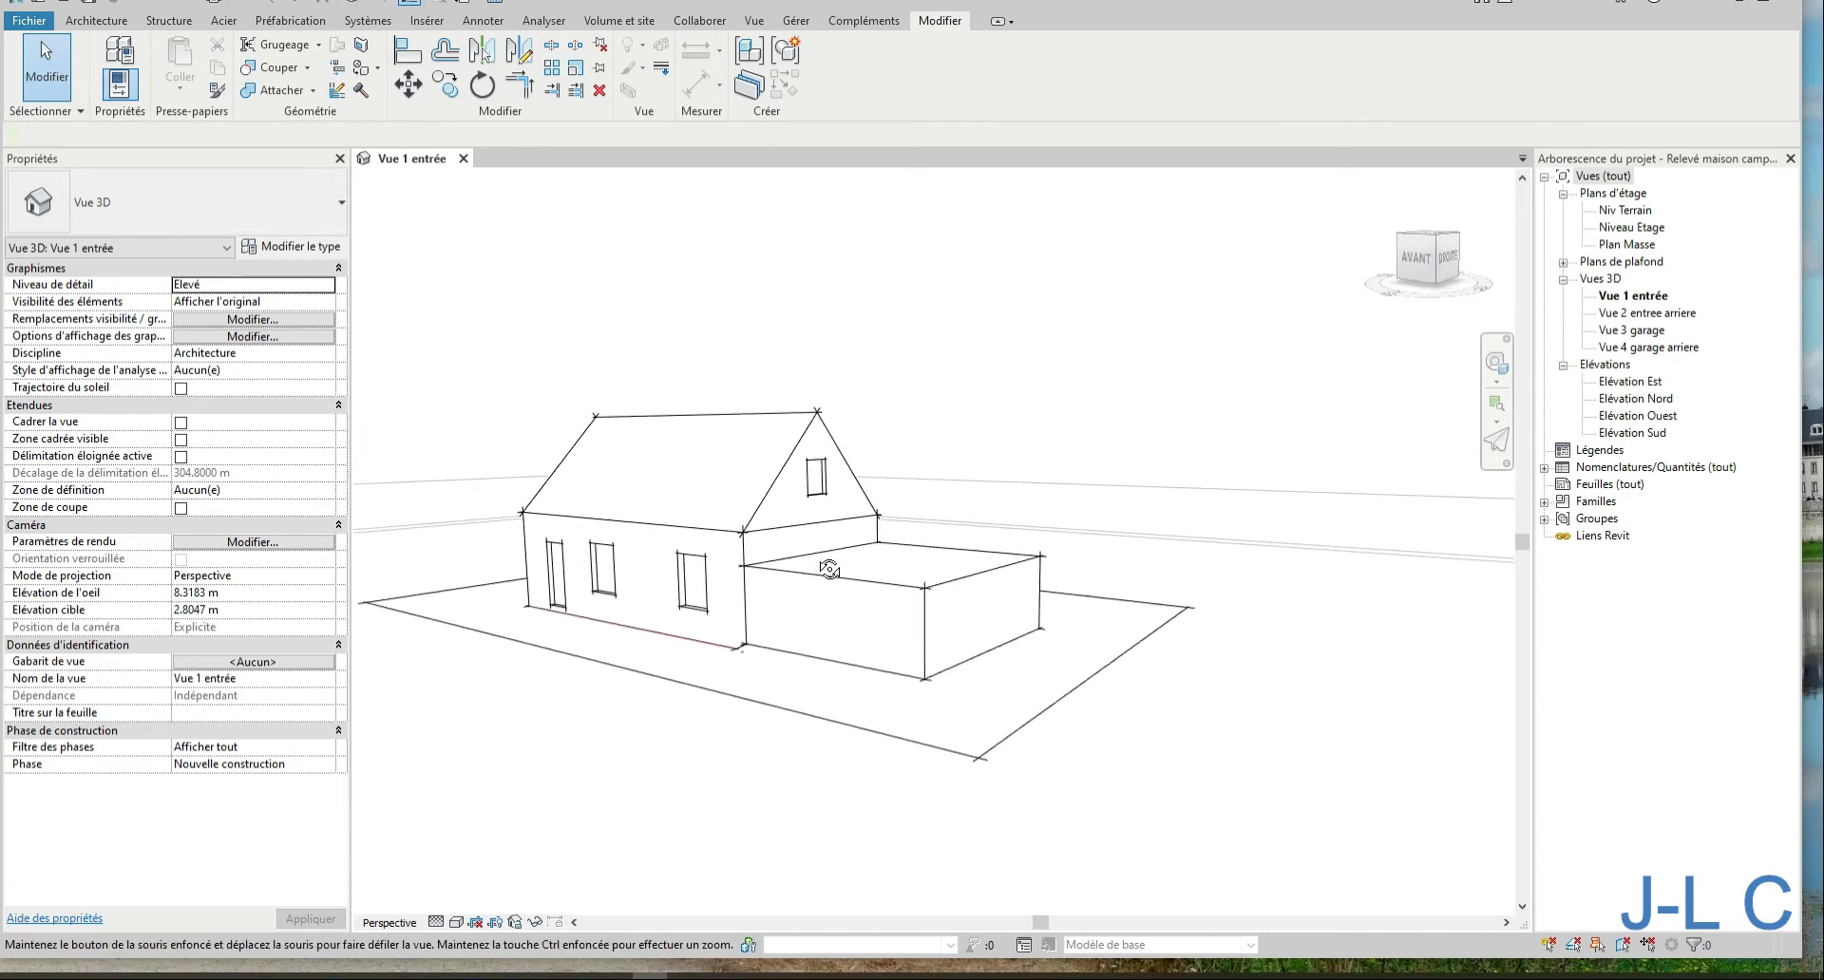
Open the Élévation Est view and deselect the garage mass
click(936, 591)
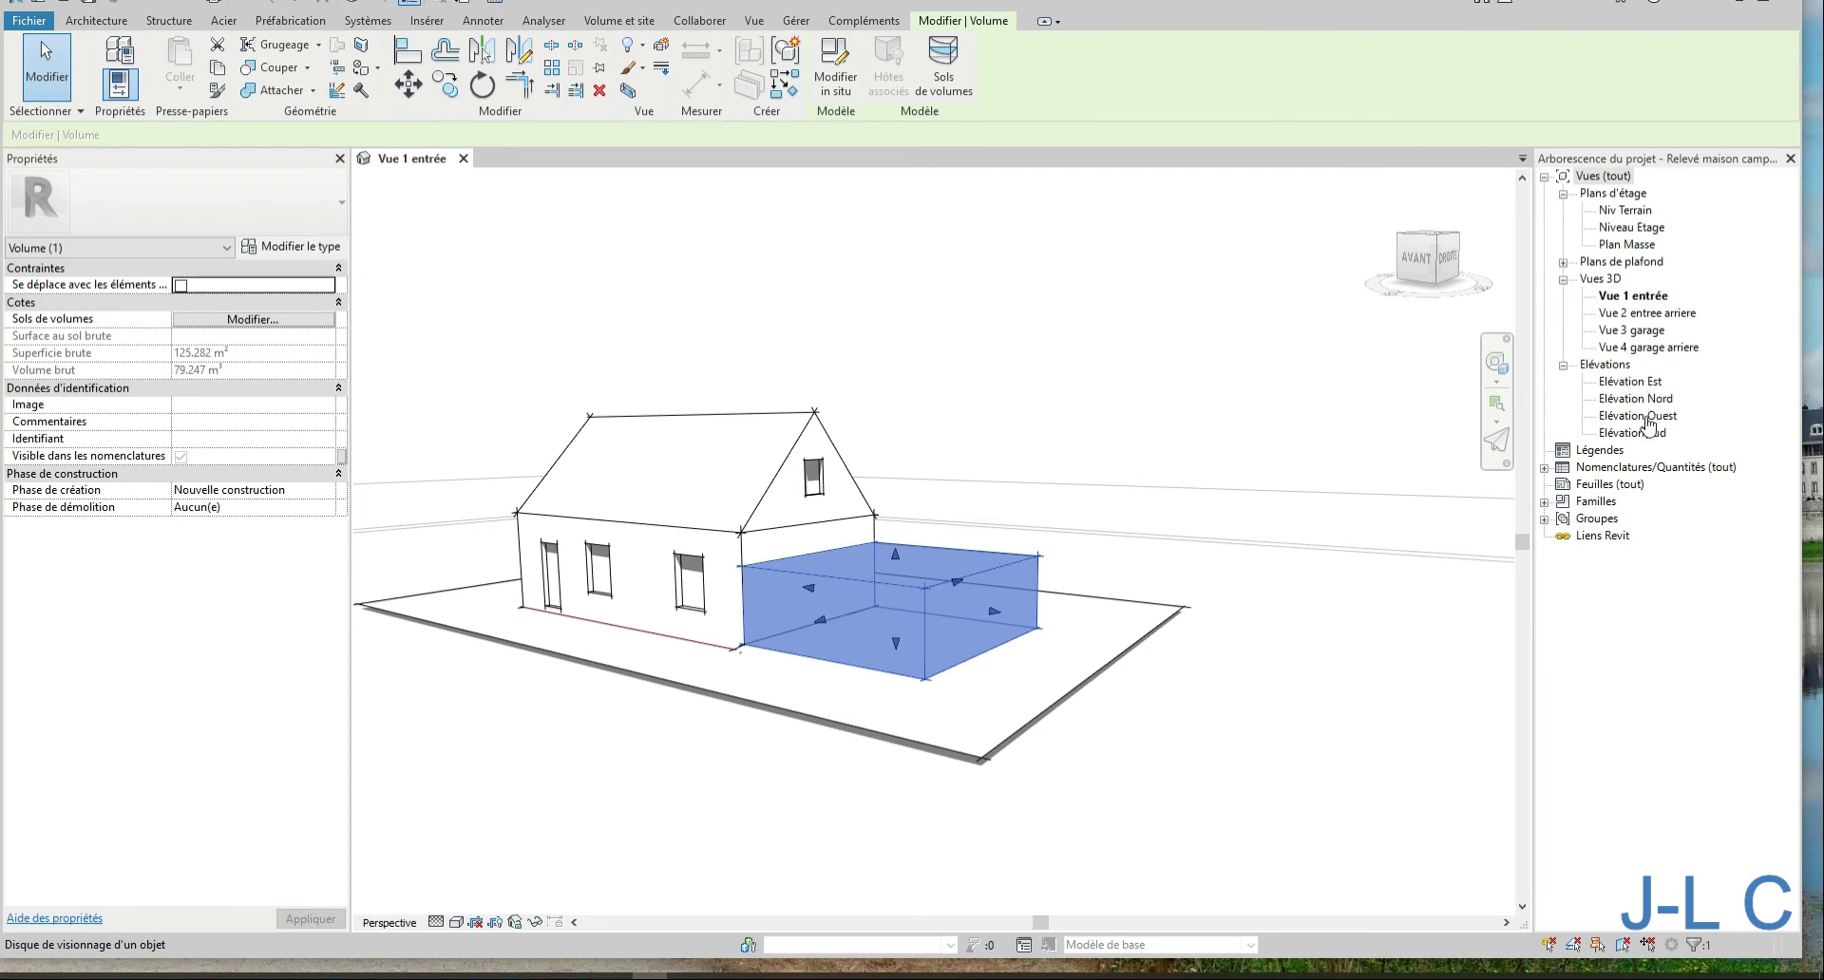
double_click(1649, 385)
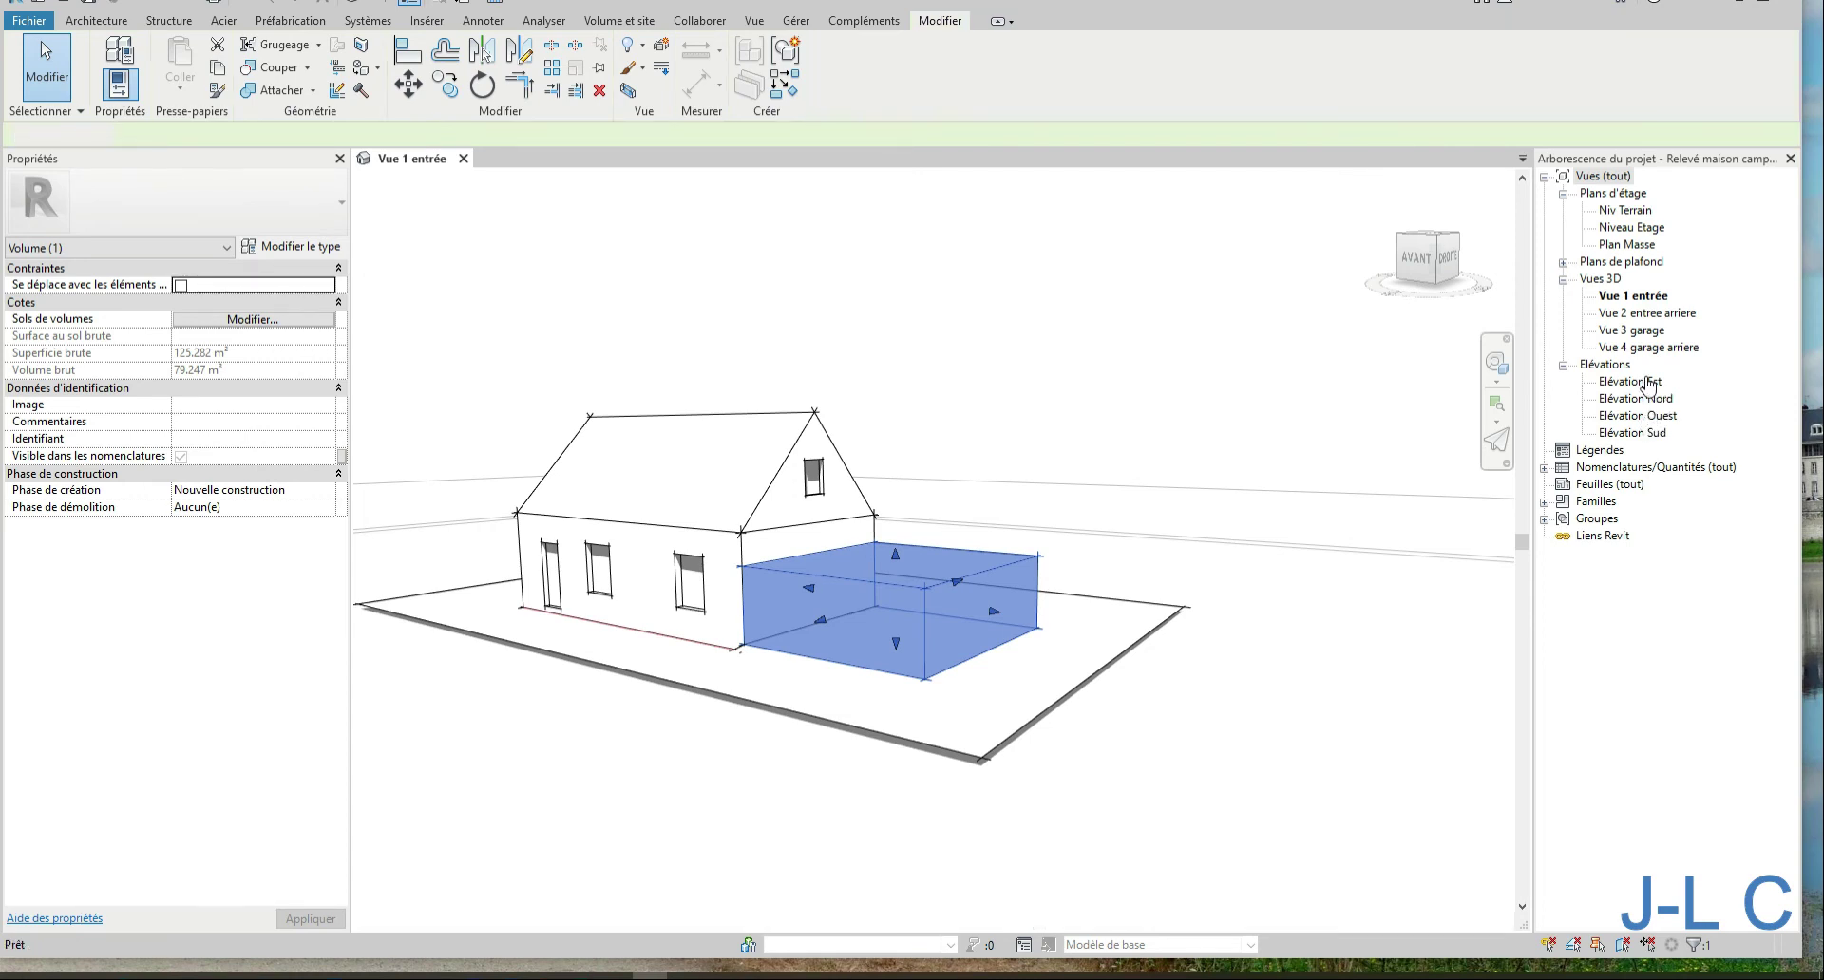
click(1371, 457)
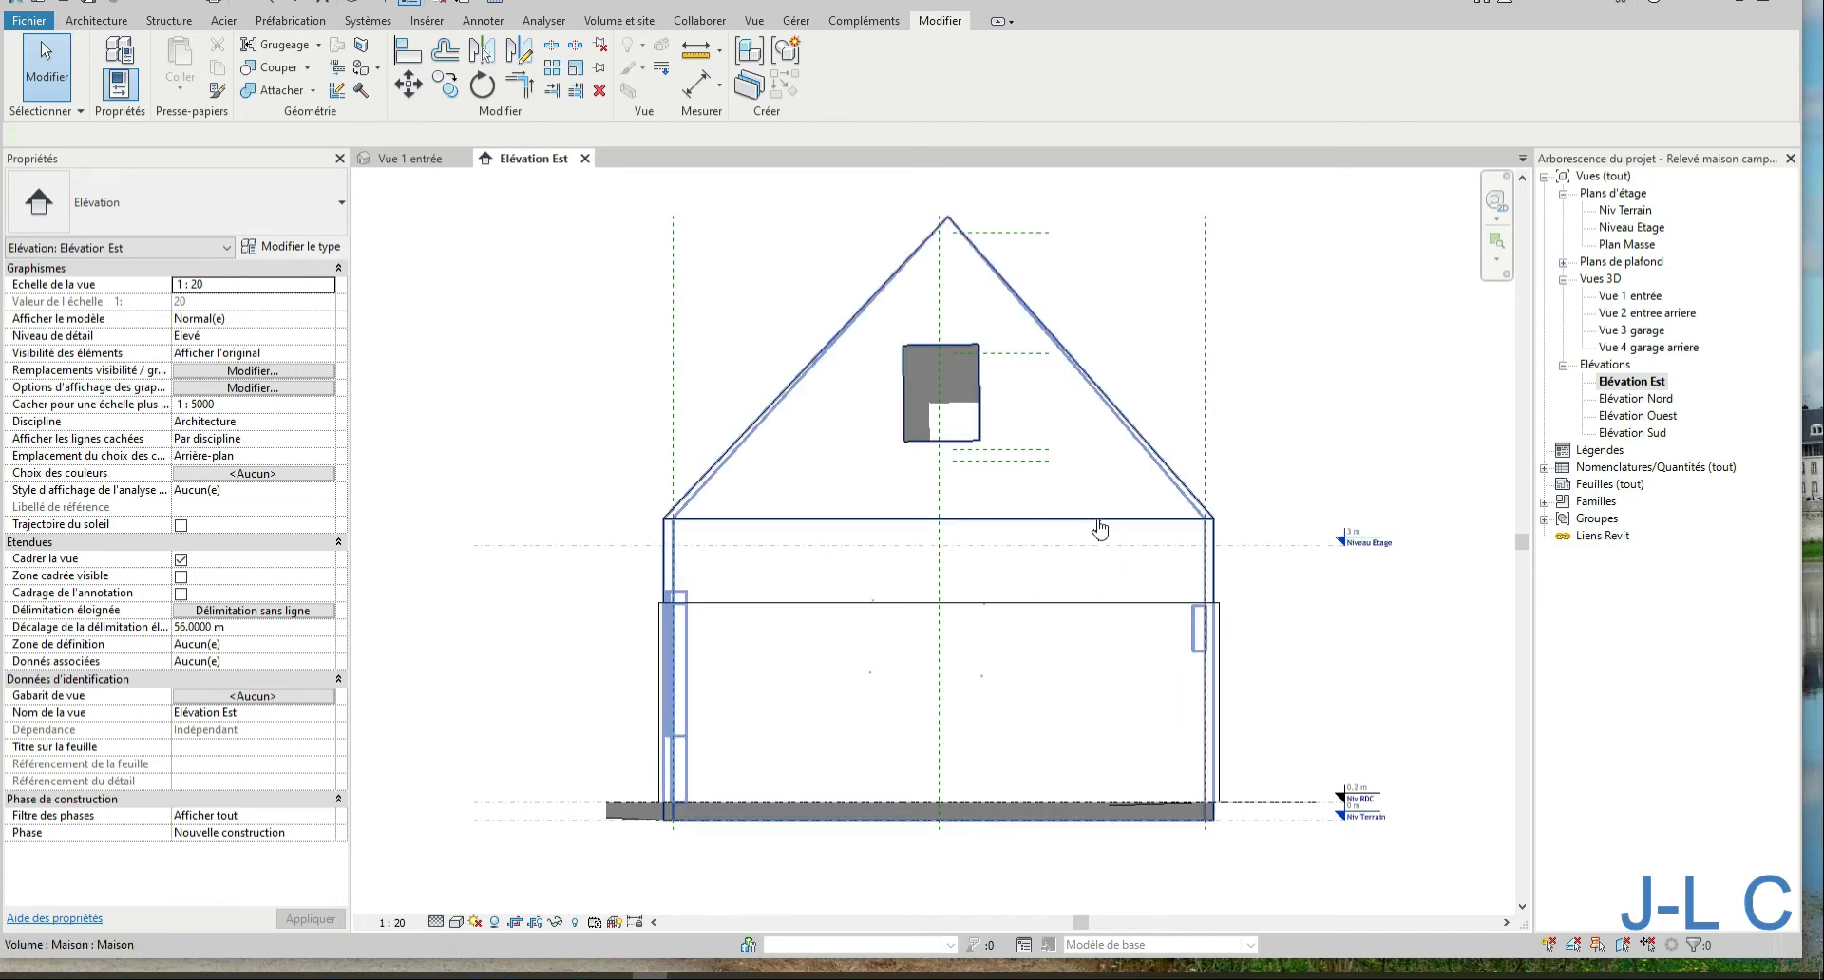
Extend the reference plane under the gable window further left and pull its right end inward
click(943, 452)
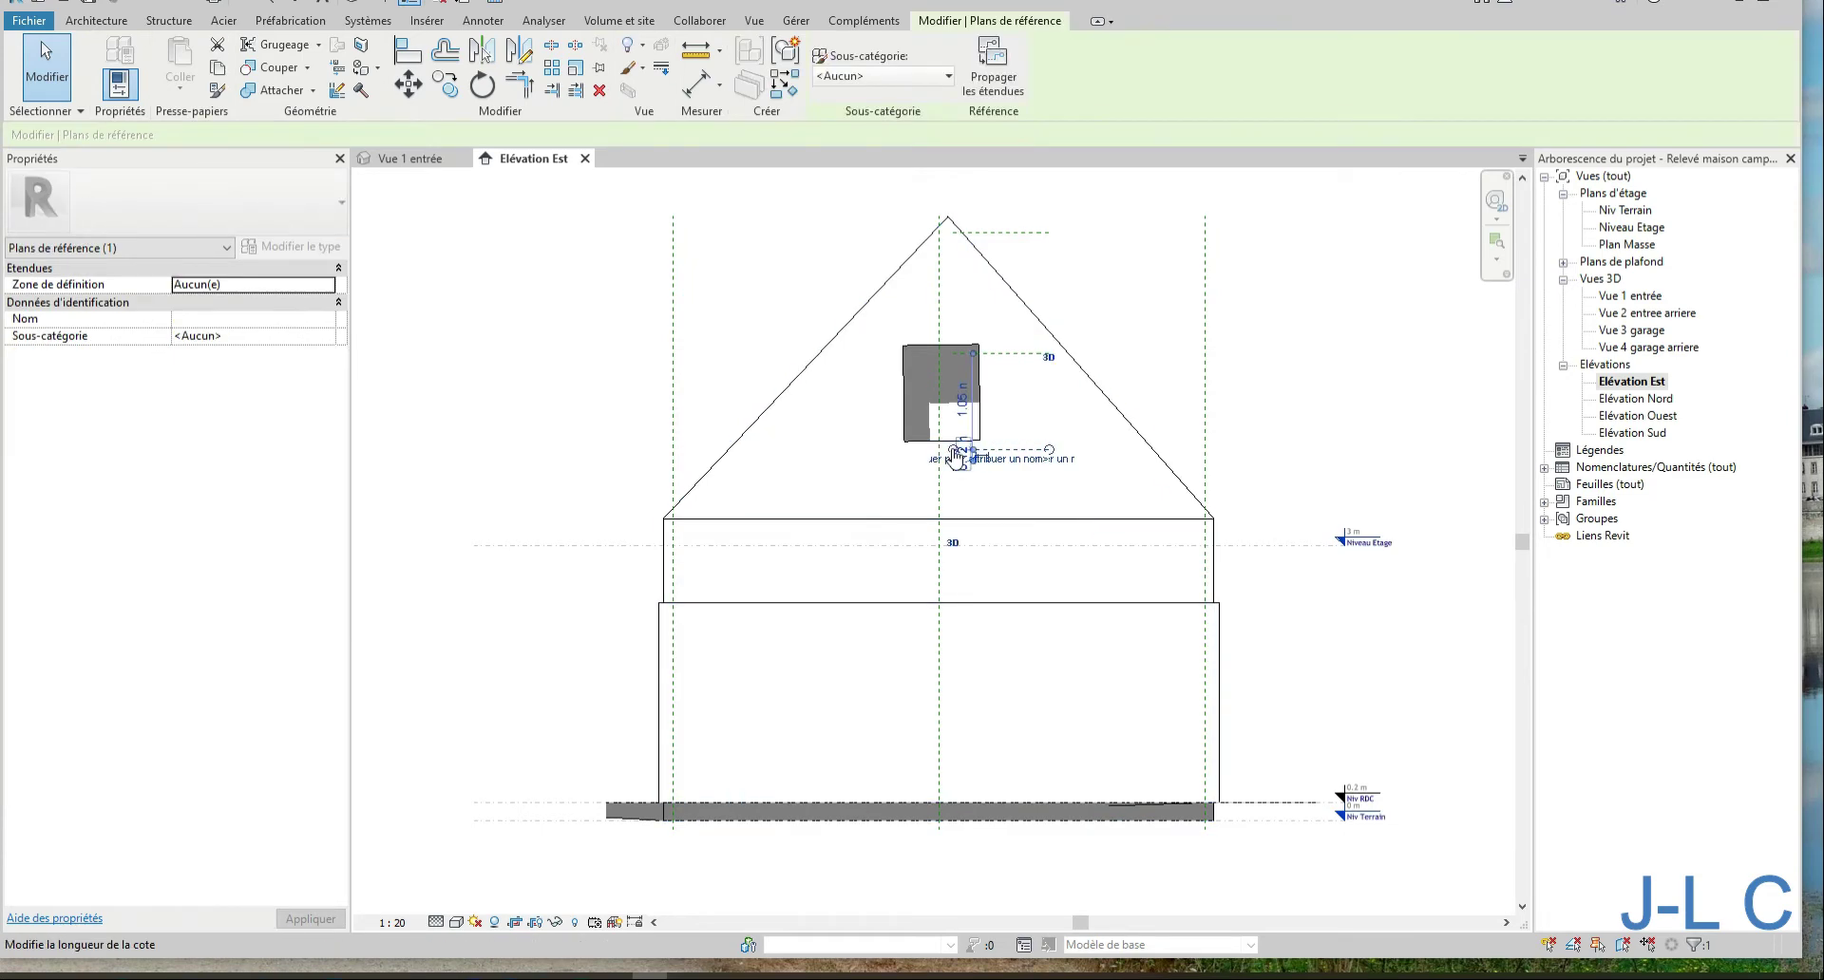
click(950, 452)
key(Escape)
drag(952, 452, 875, 450)
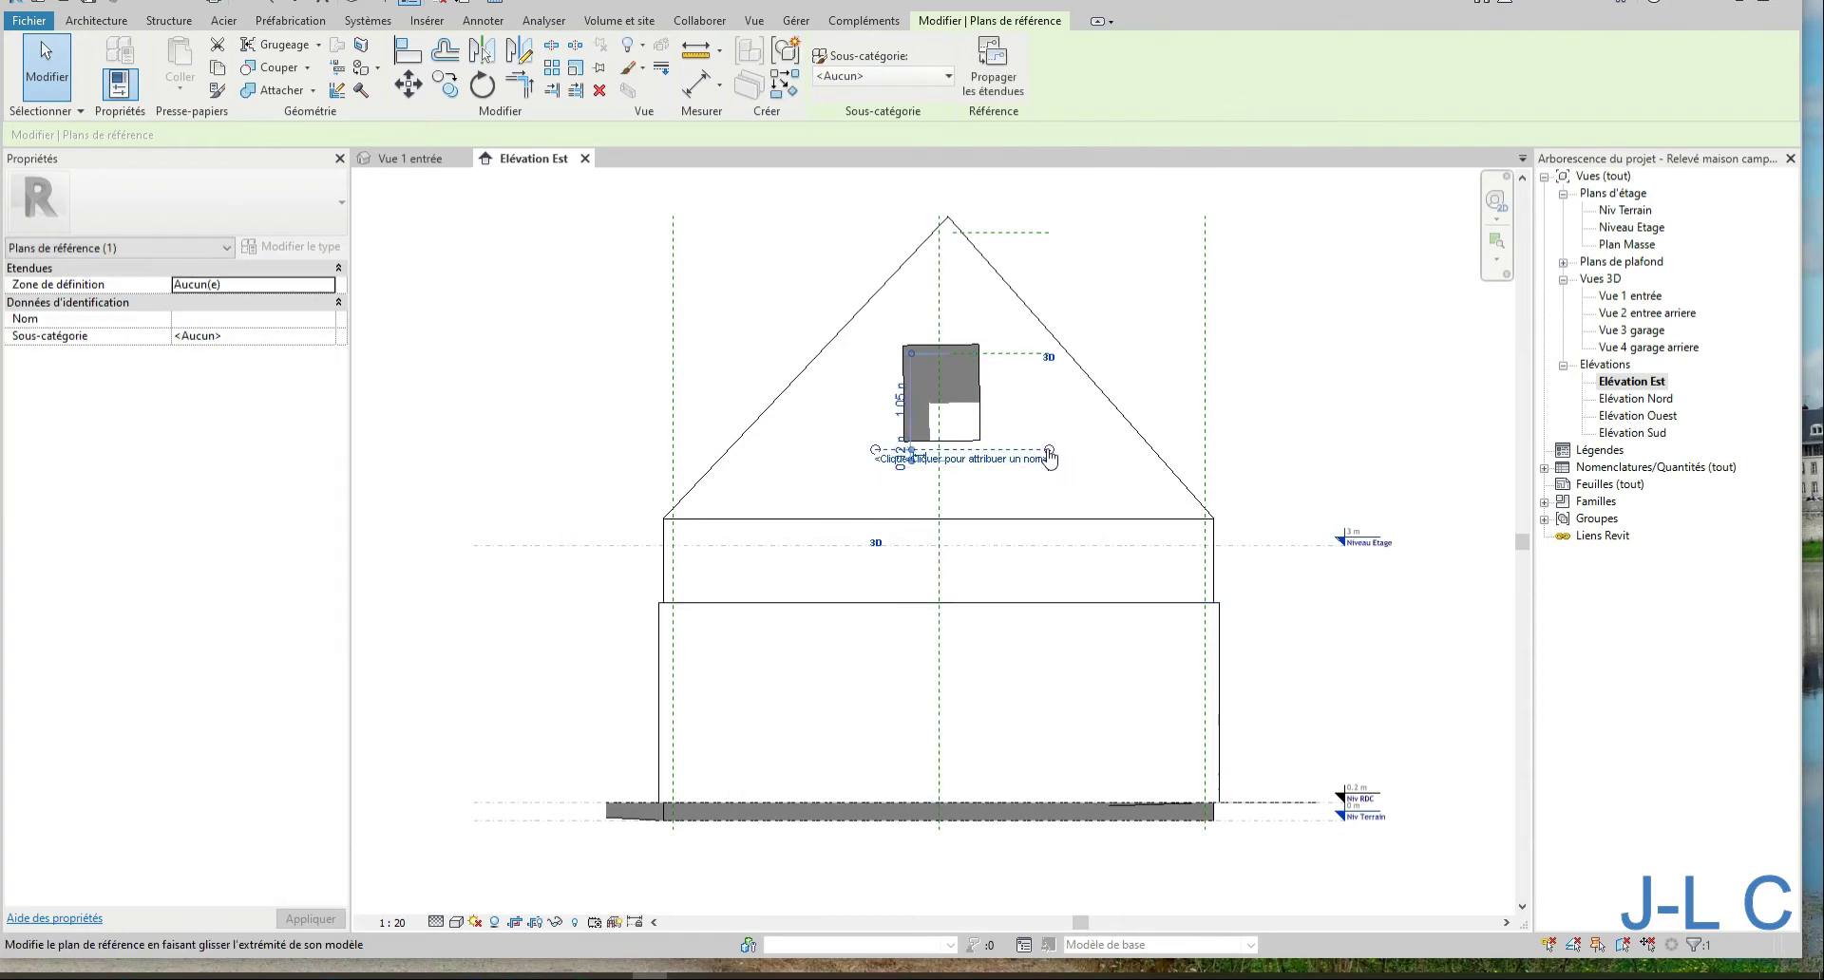
drag(1048, 449, 1004, 450)
click(1037, 507)
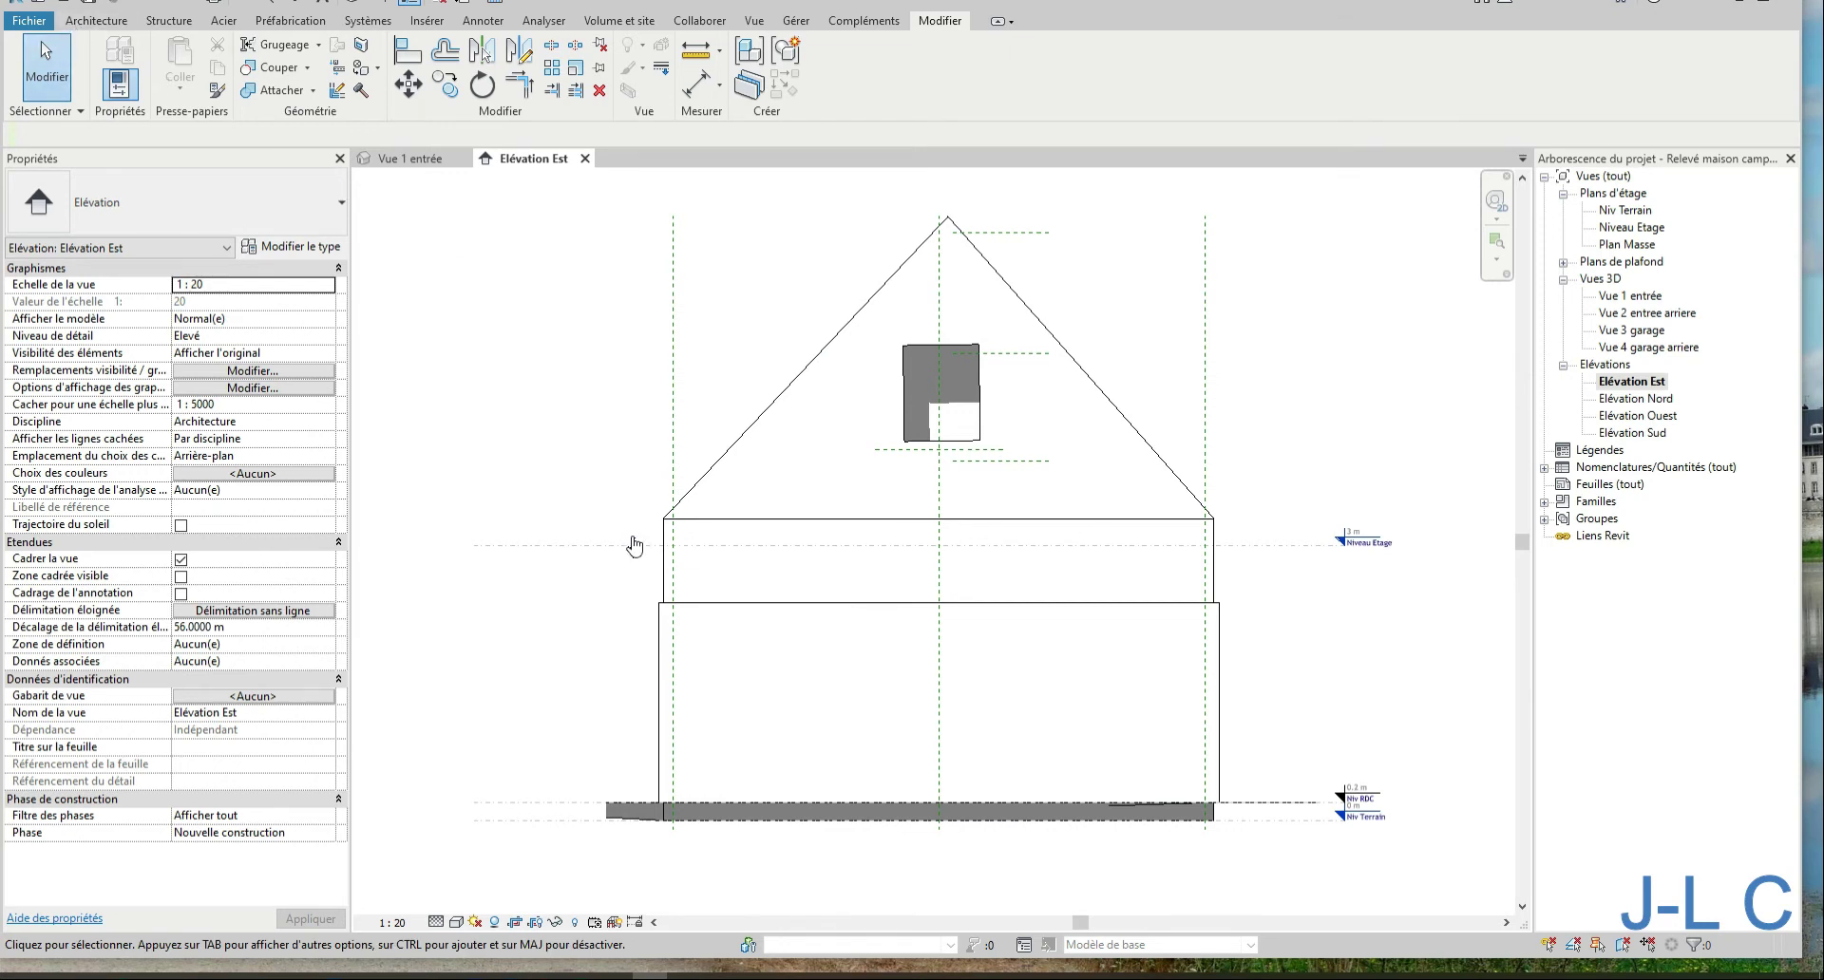
Edit the garage mass in place and set its east face as the work plane
click(722, 617)
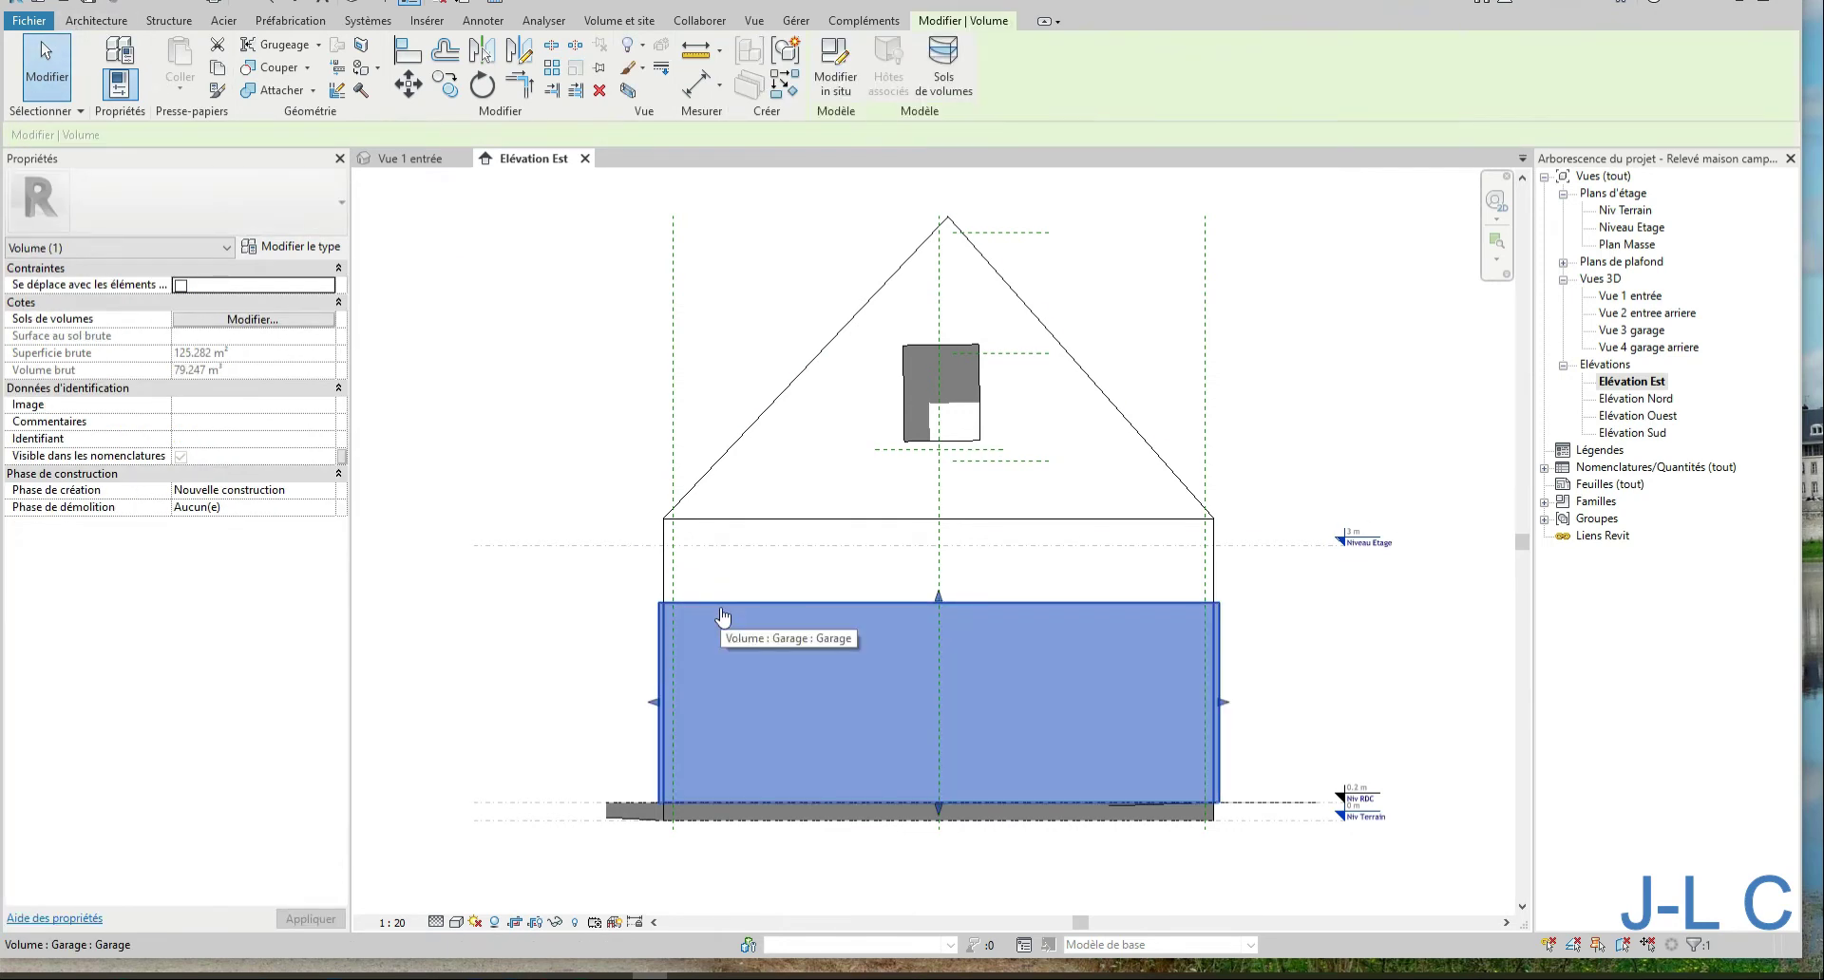
click(836, 66)
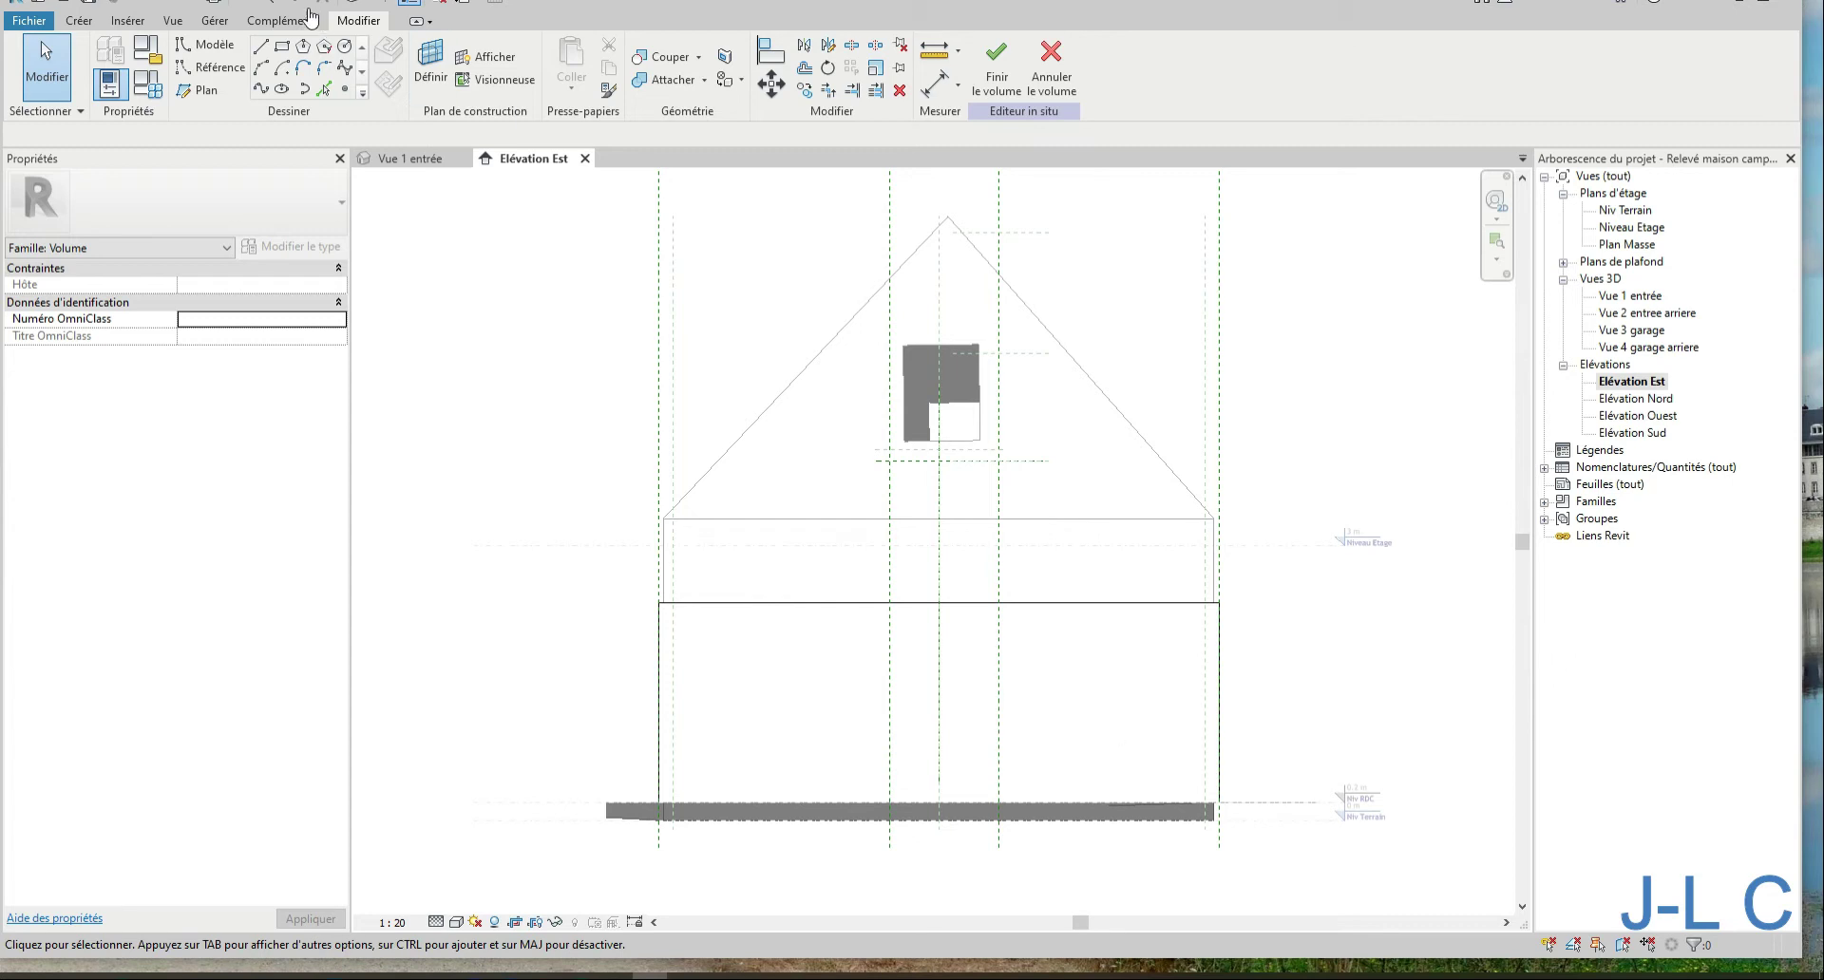
click(260, 46)
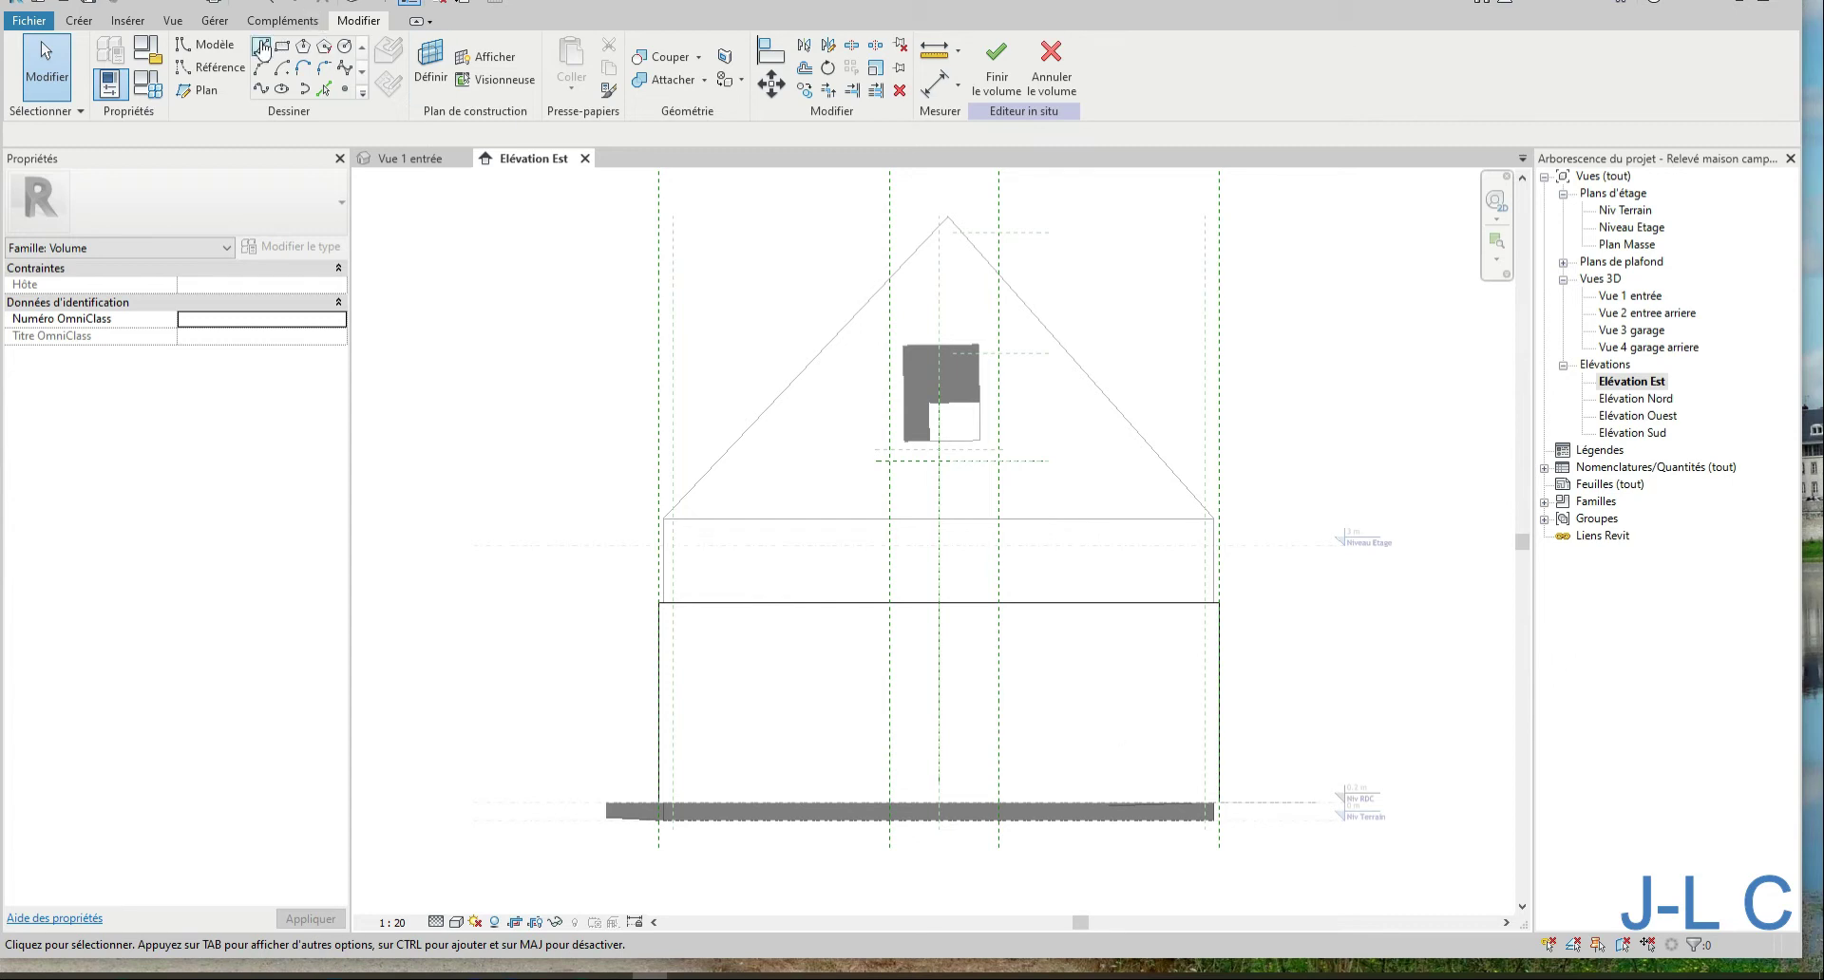
click(665, 602)
key(Escape)
click(418, 57)
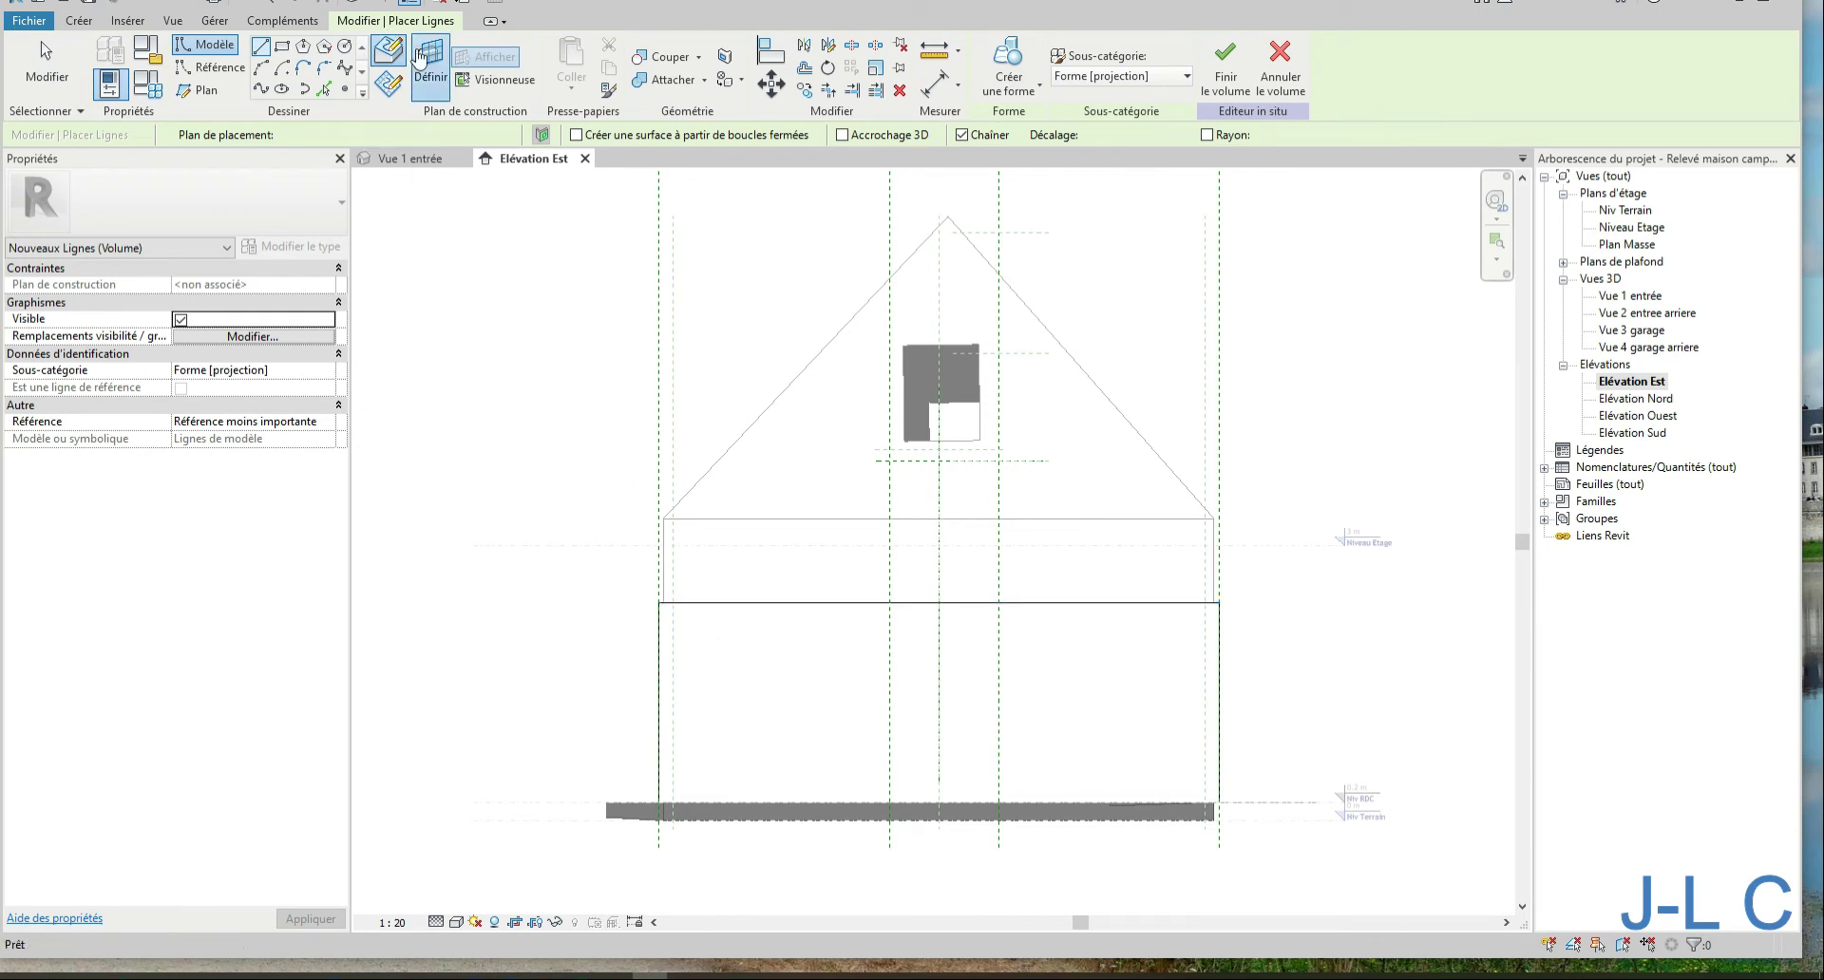
click(808, 504)
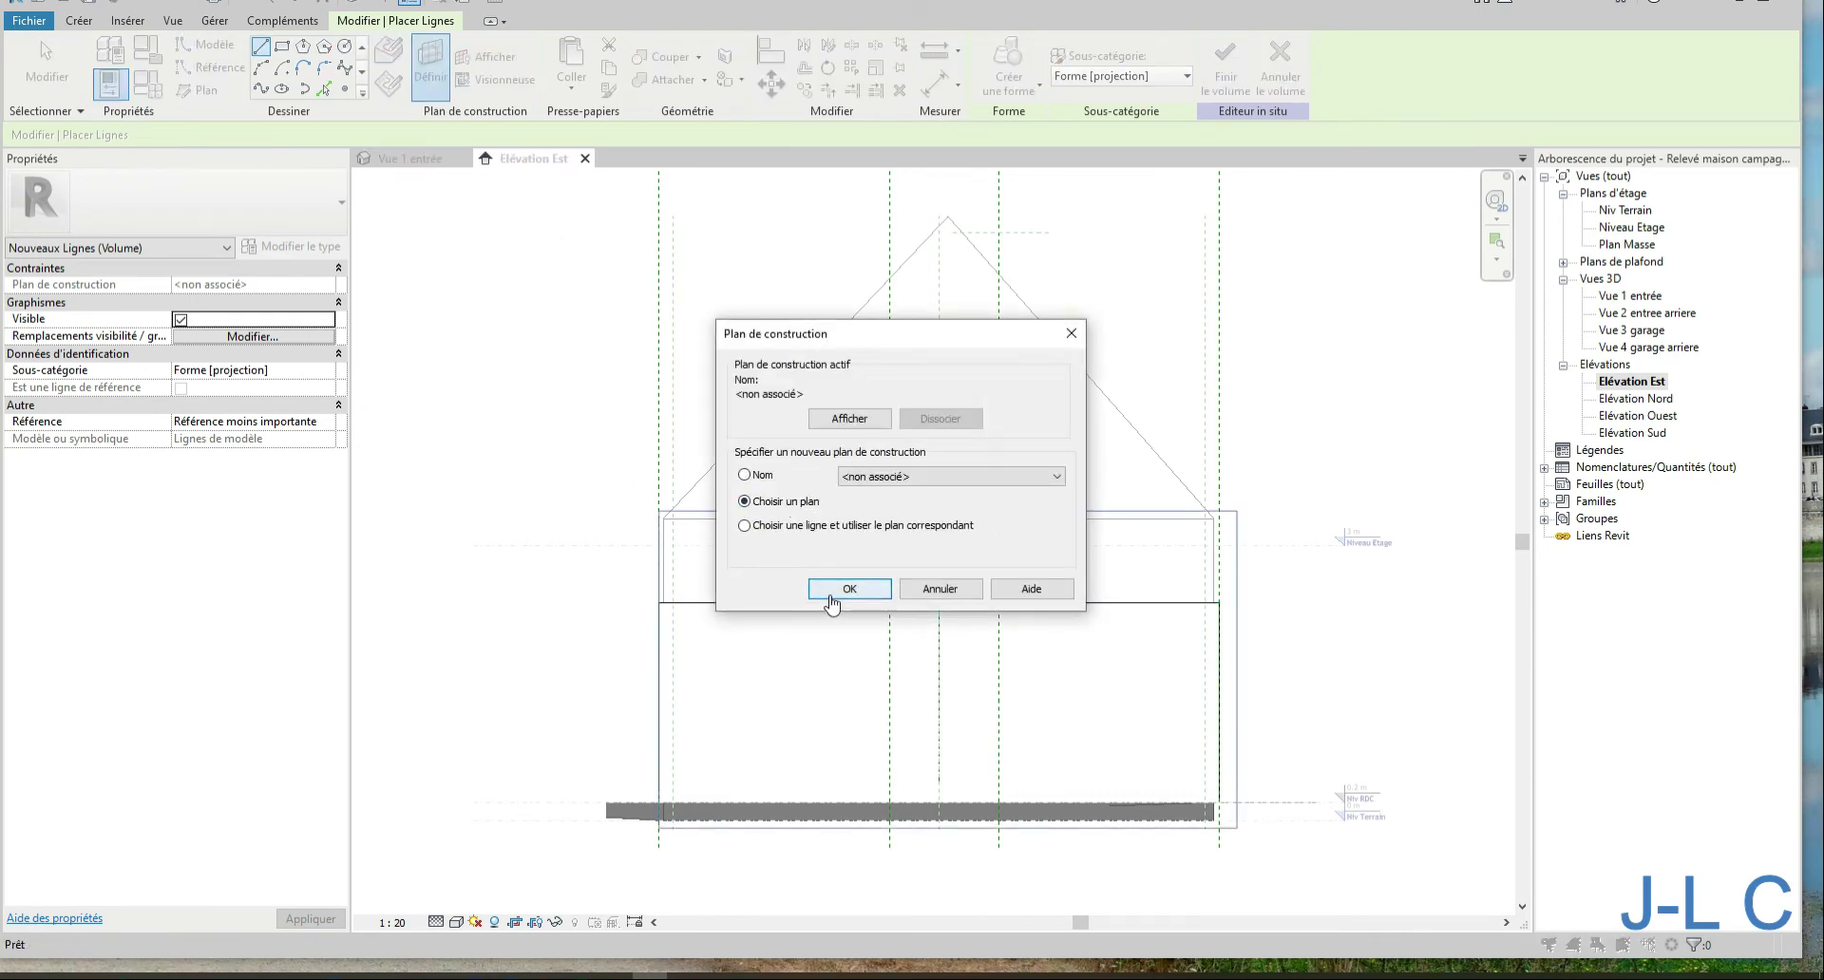
click(838, 589)
click(659, 625)
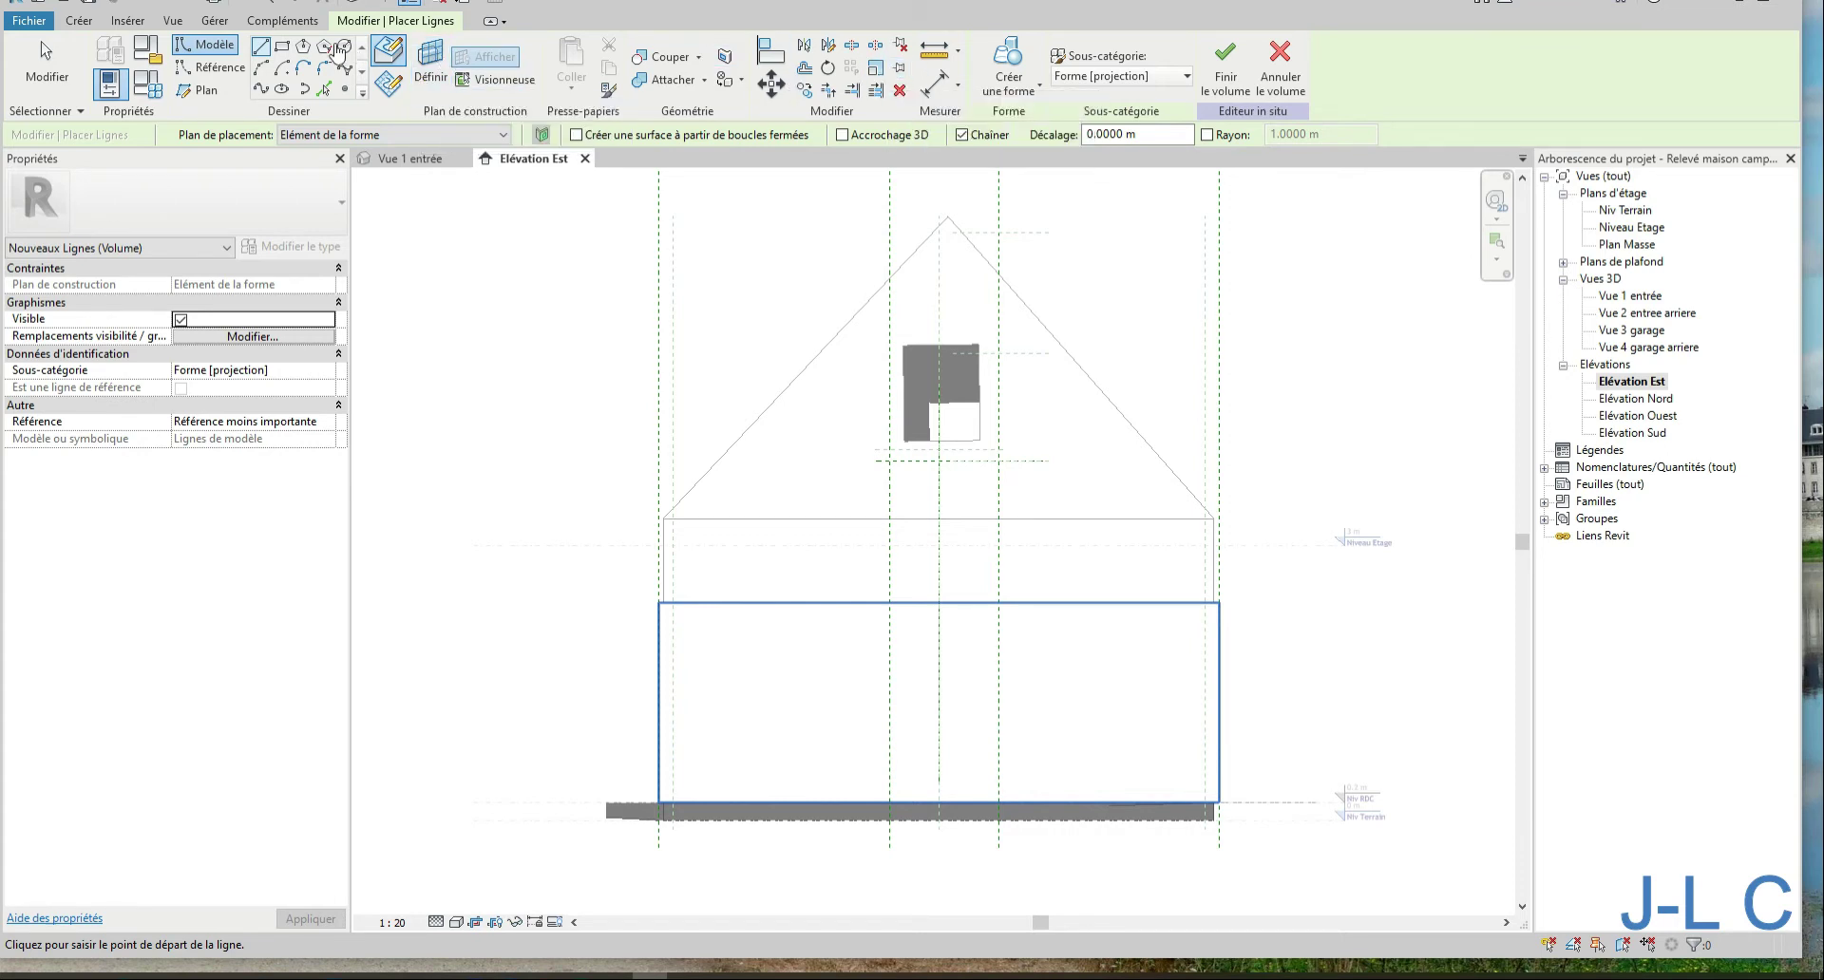
Draw a three-line triangular gable on the garage's top edge and return to 'Vue 1 entrée'
click(260, 47)
click(659, 602)
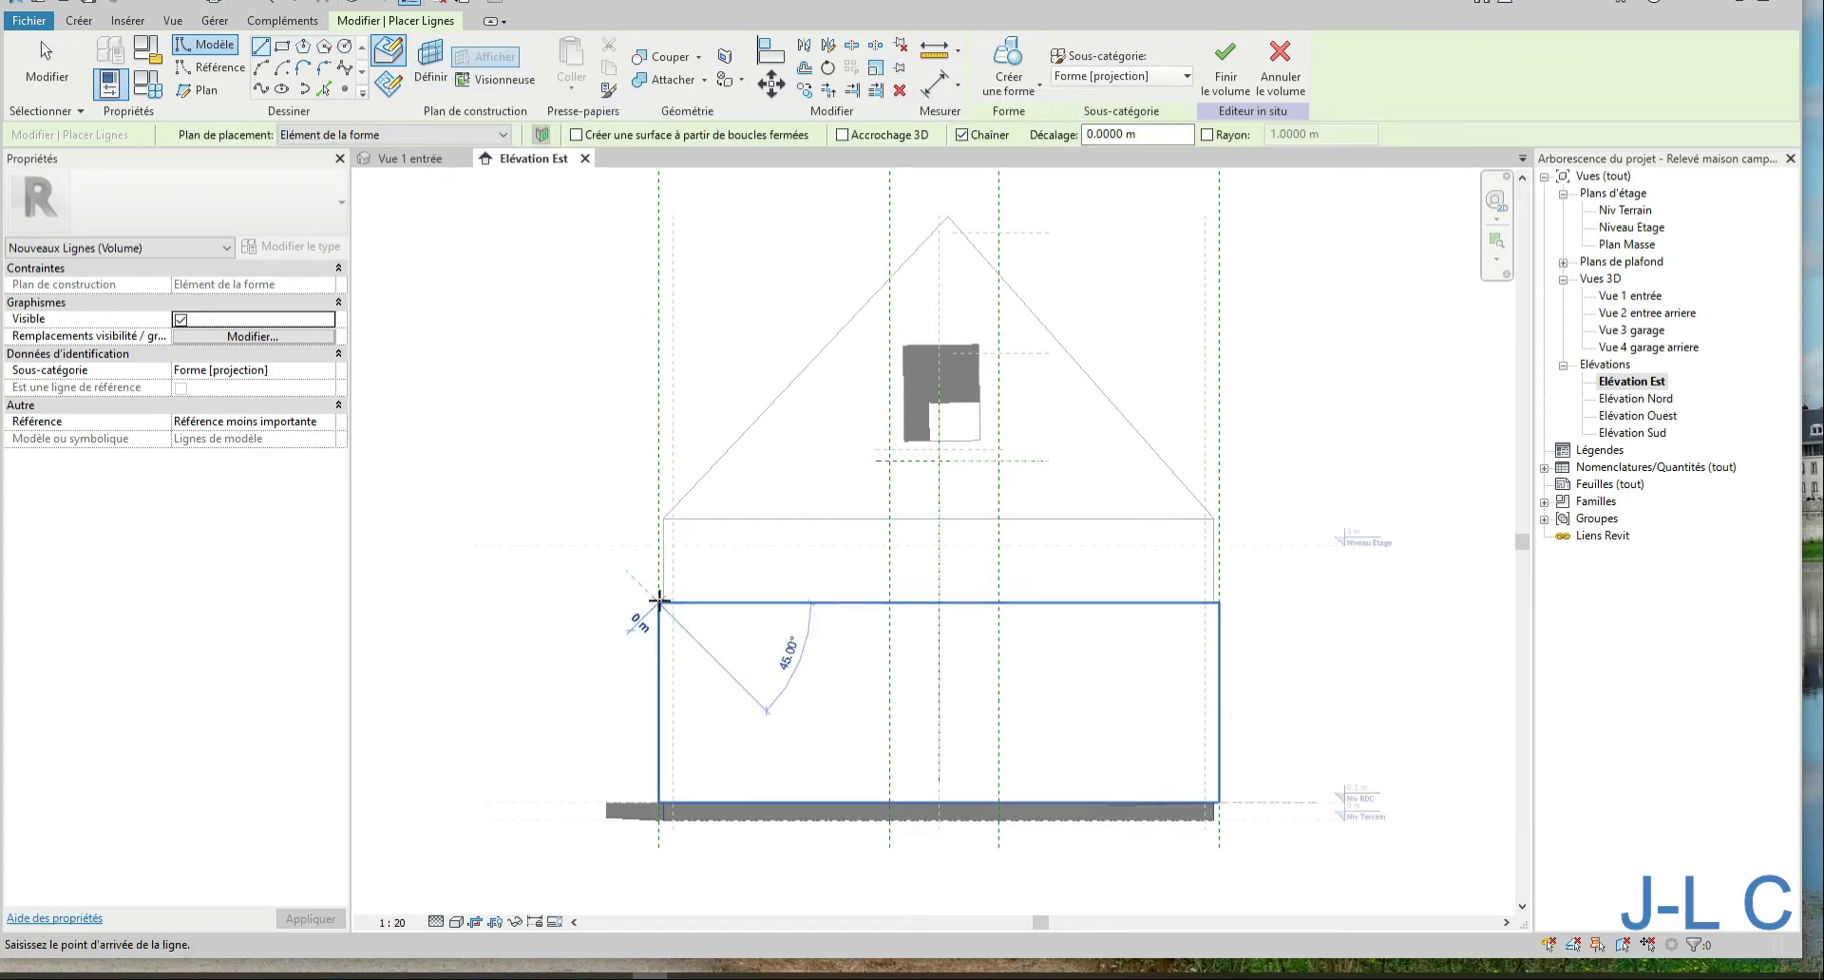
click(938, 449)
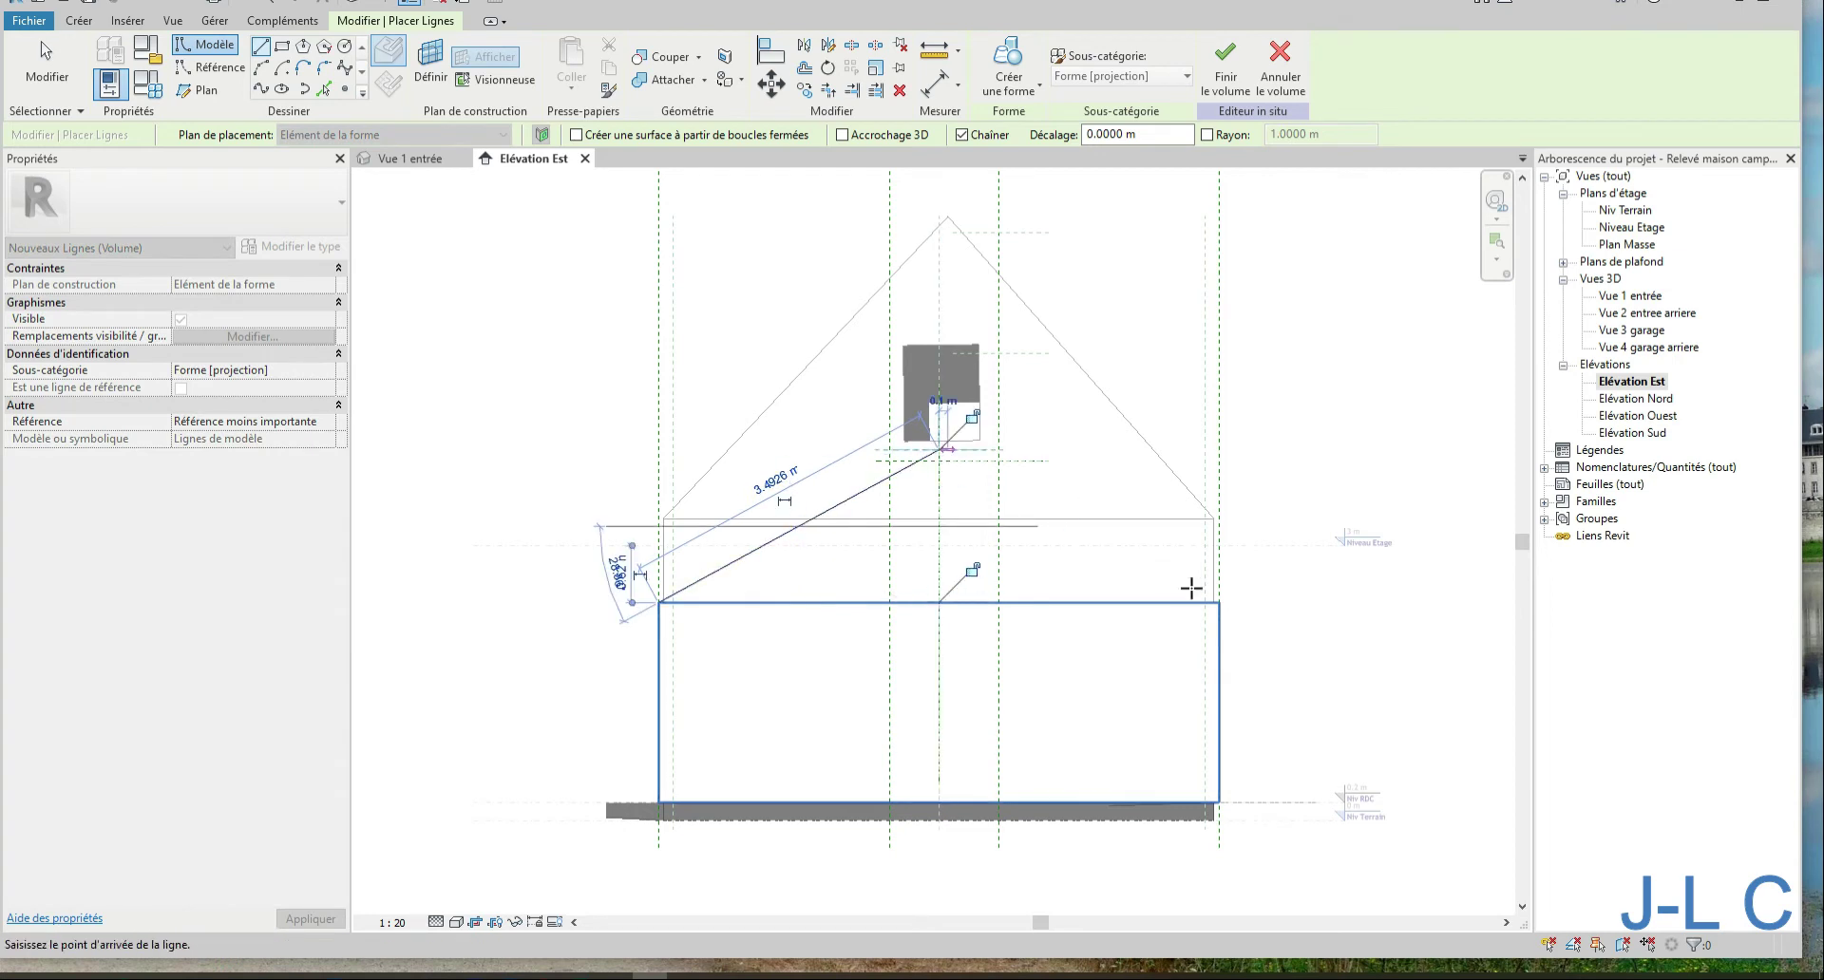
click(1220, 602)
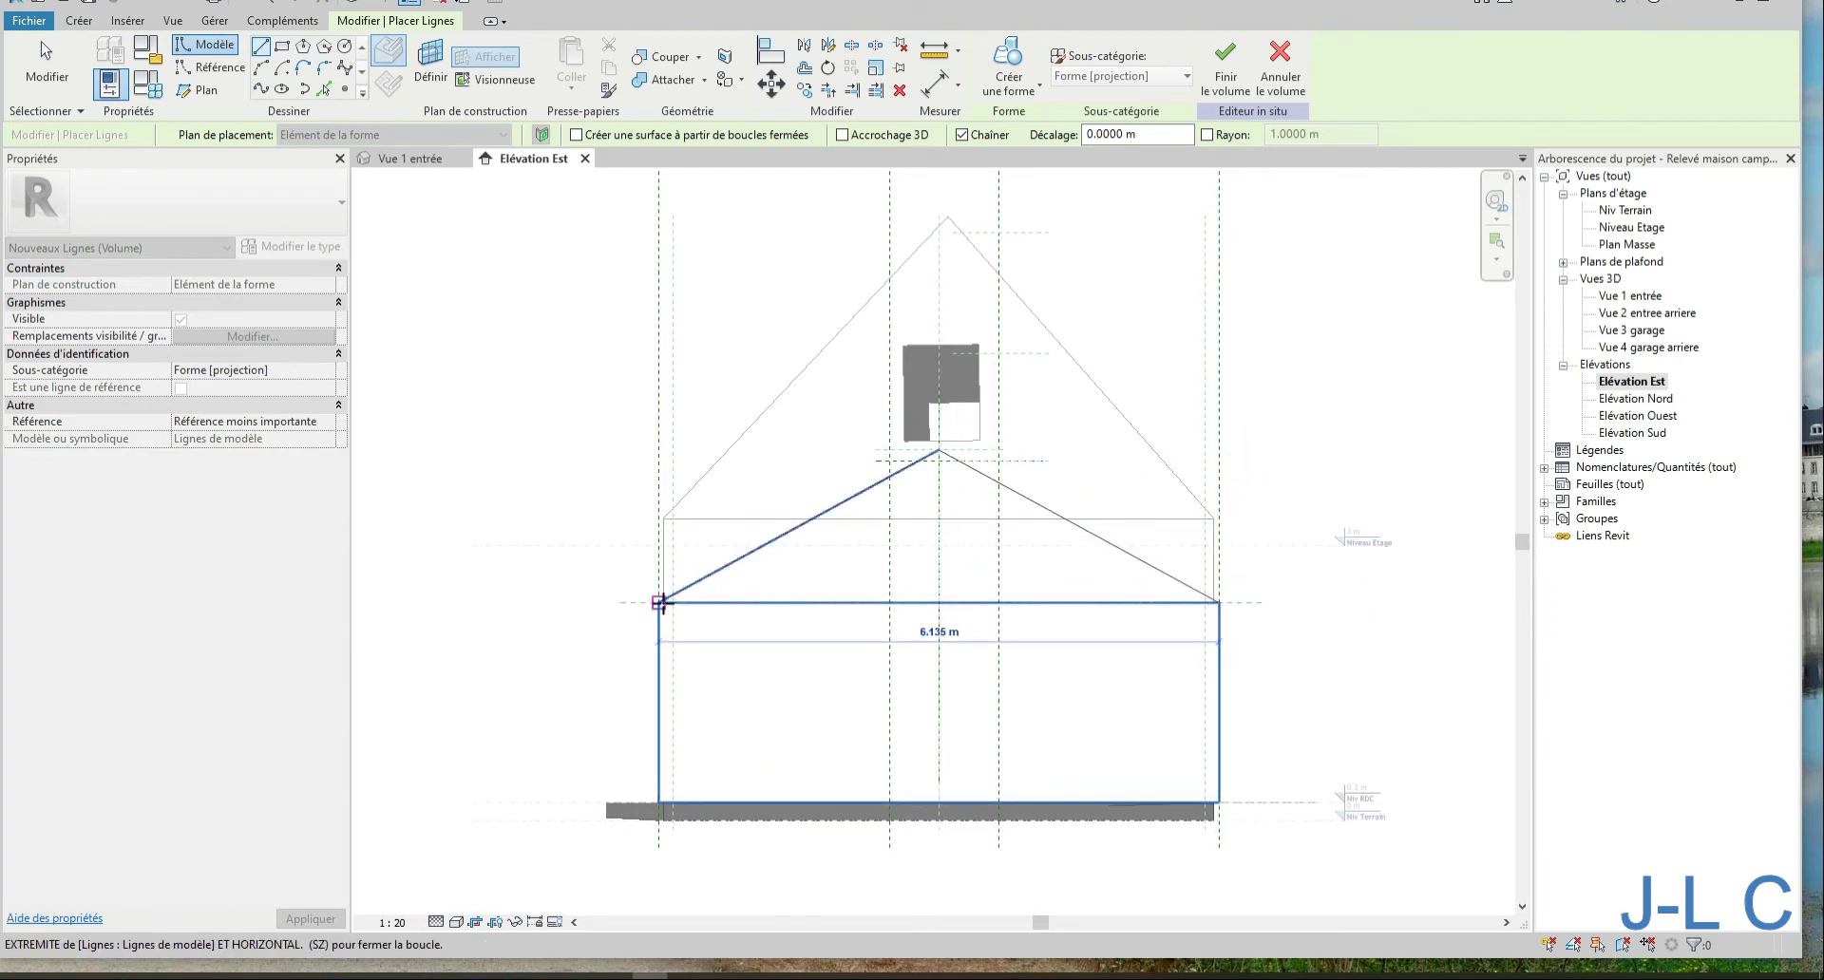
click(659, 602)
key(Escape)
key(Escape)
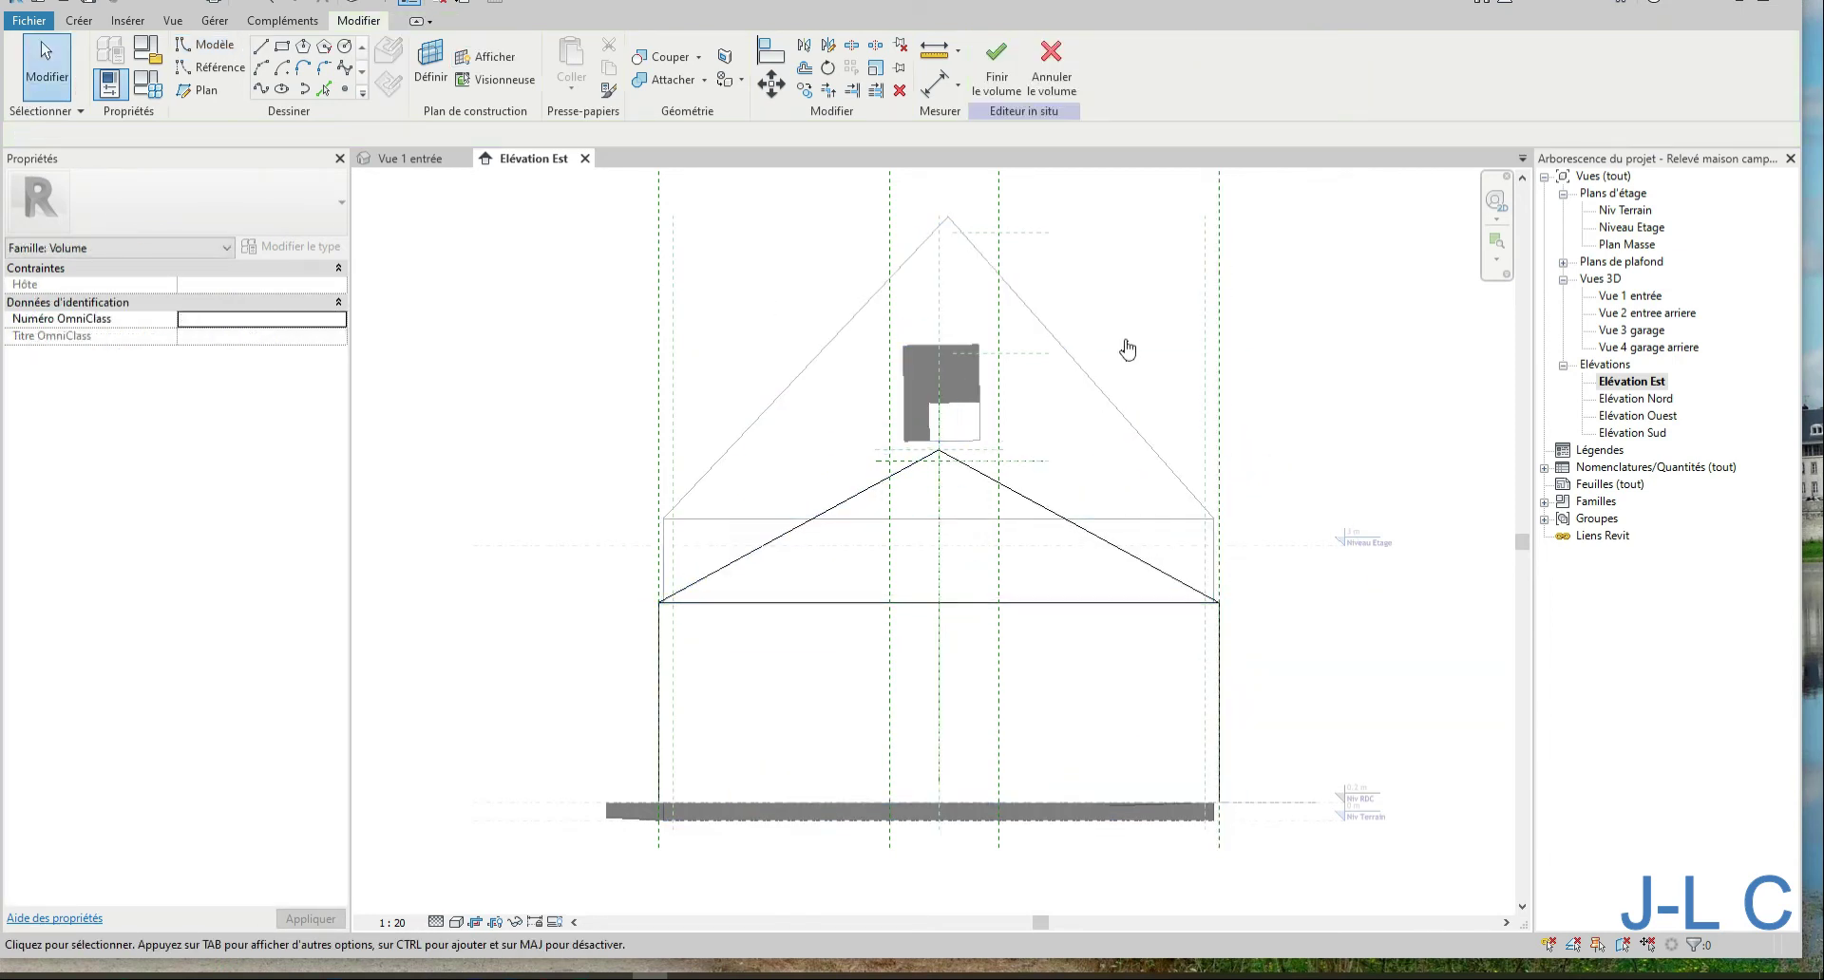
double_click(1627, 297)
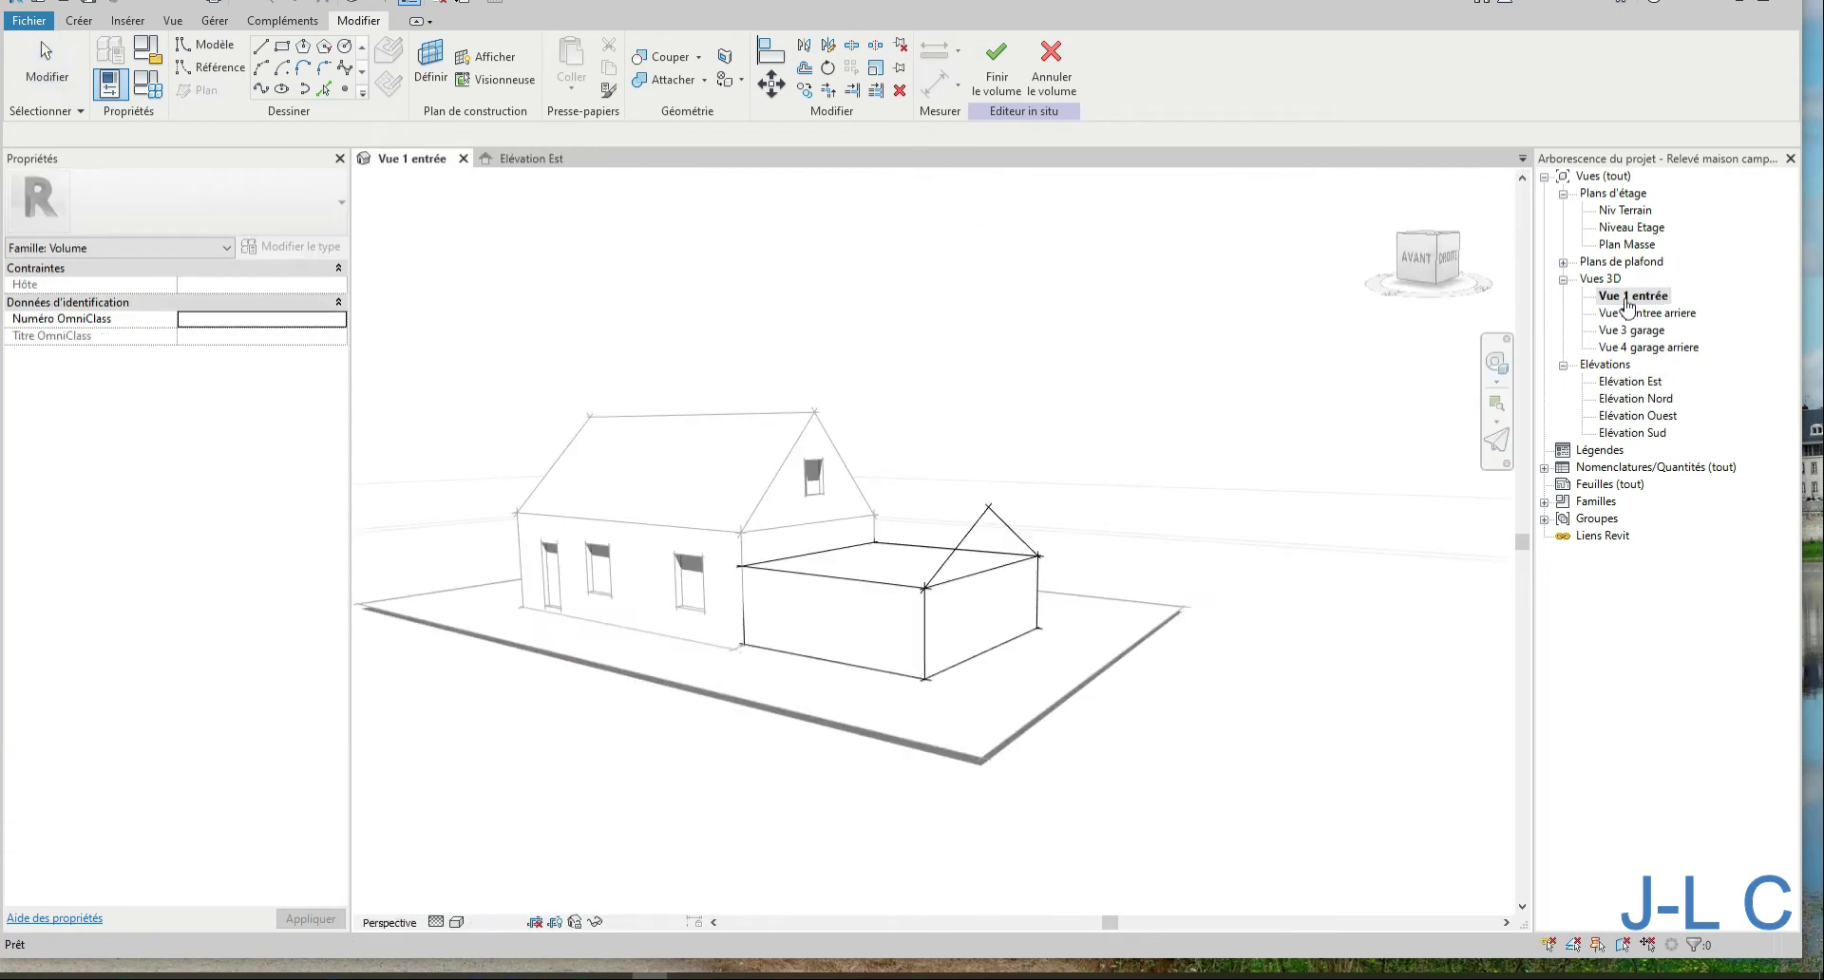
Extrude the three-line gable triangle into a solid roof form about 5.98 m long, reaching the house wall
click(1012, 535)
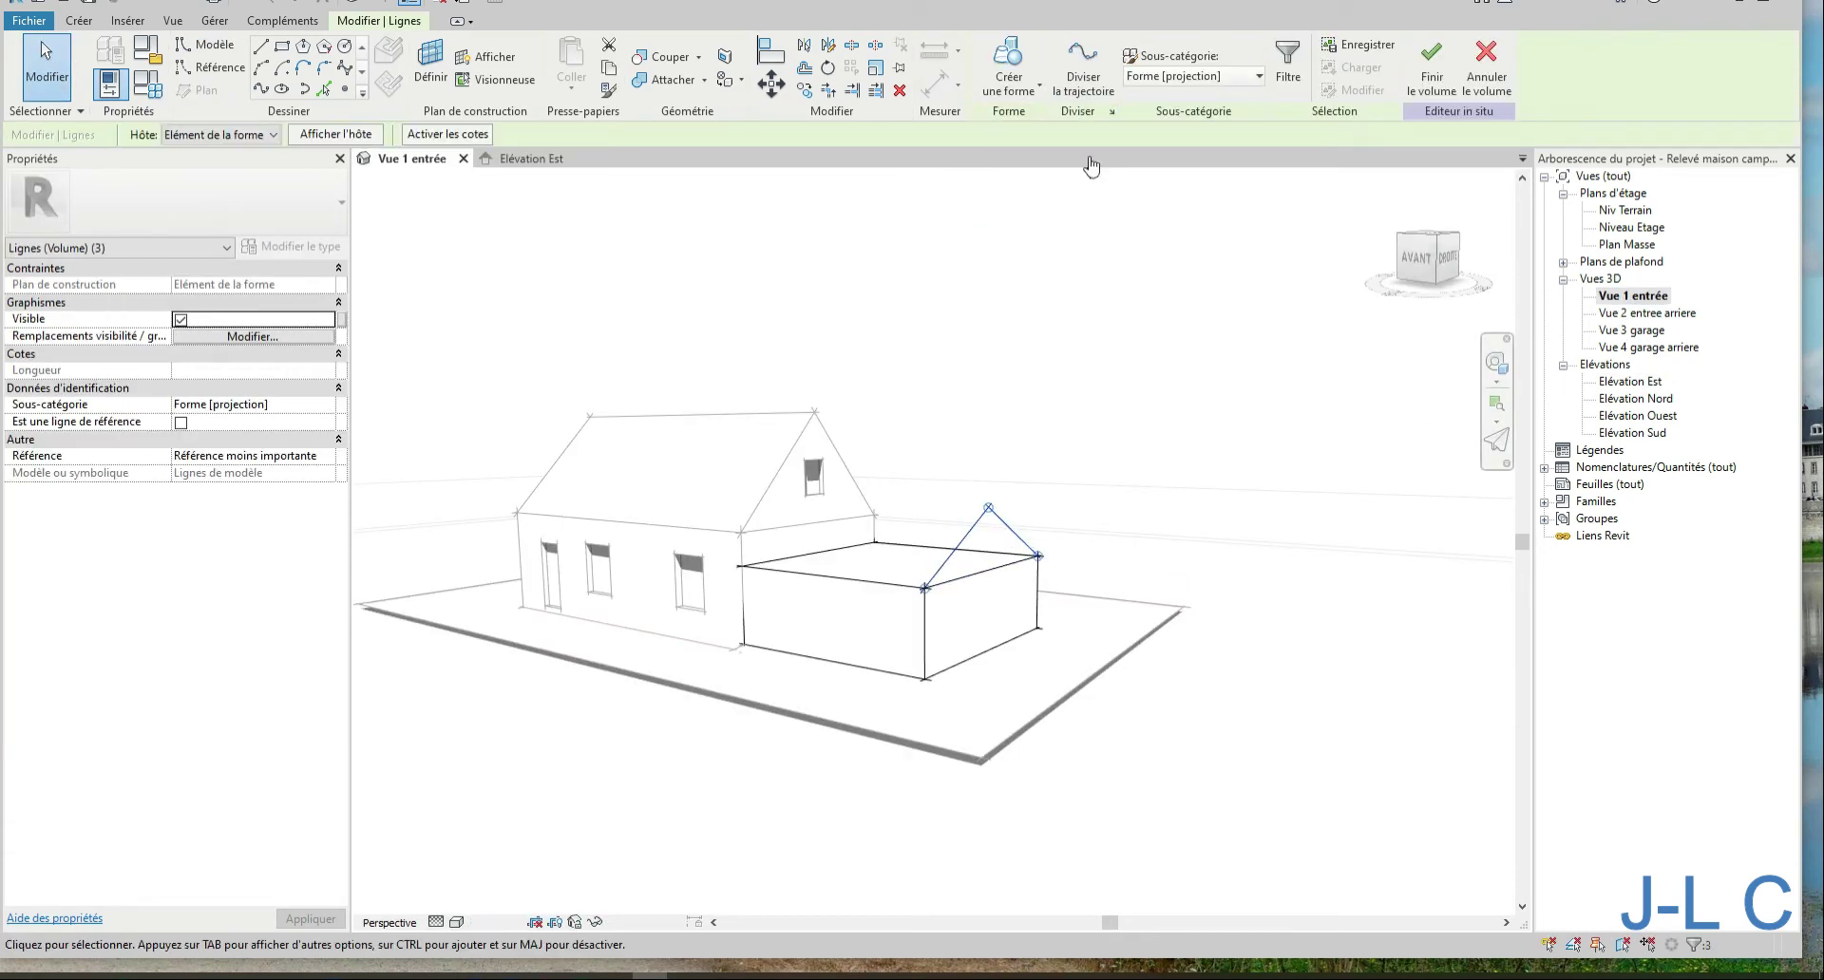
click(1009, 57)
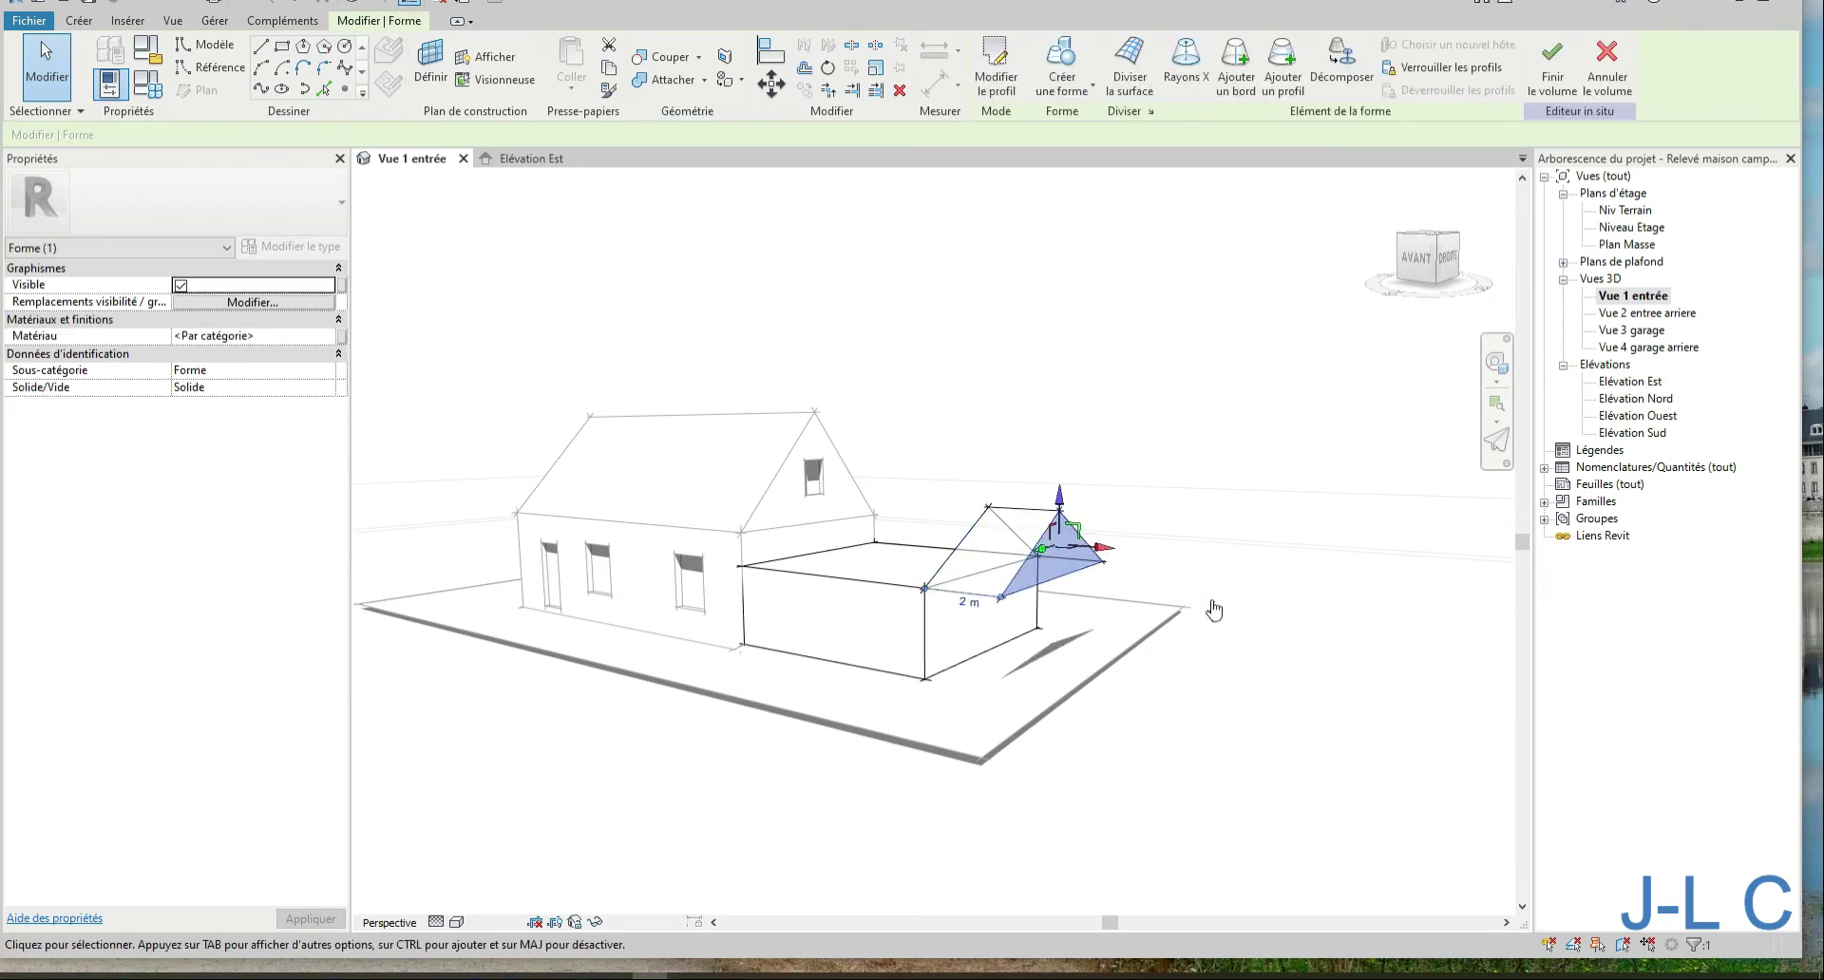
drag(1105, 551, 855, 457)
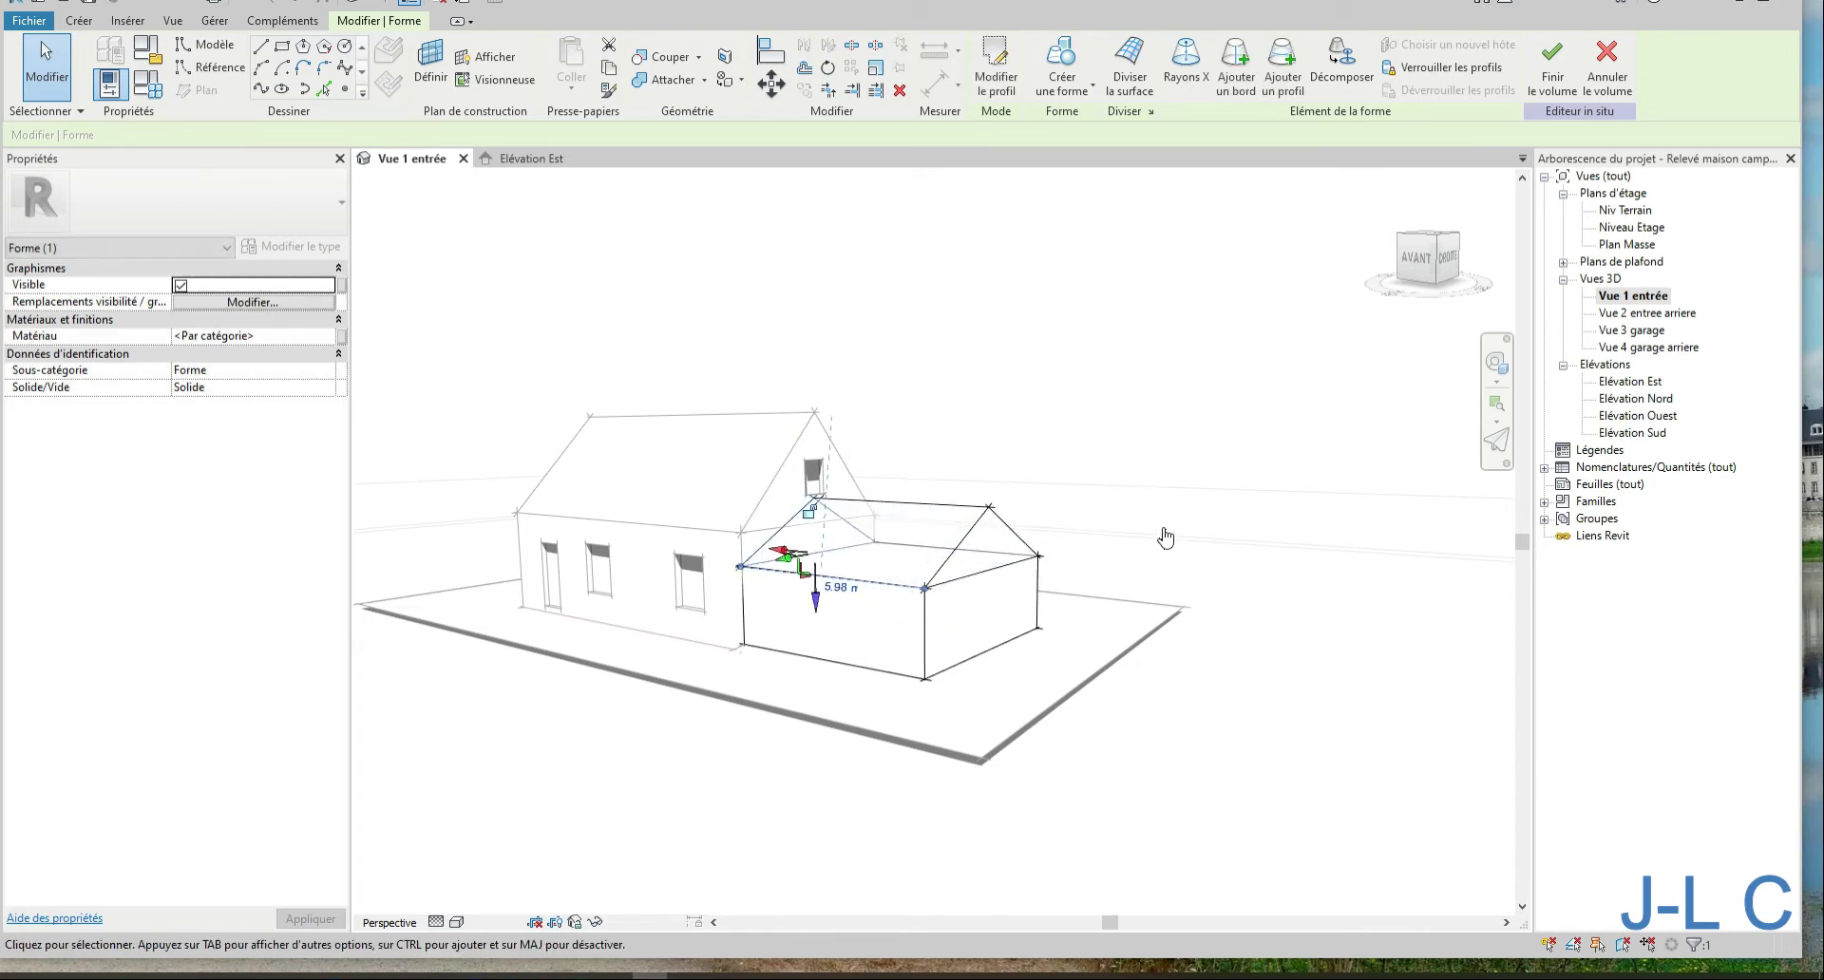
click(1165, 538)
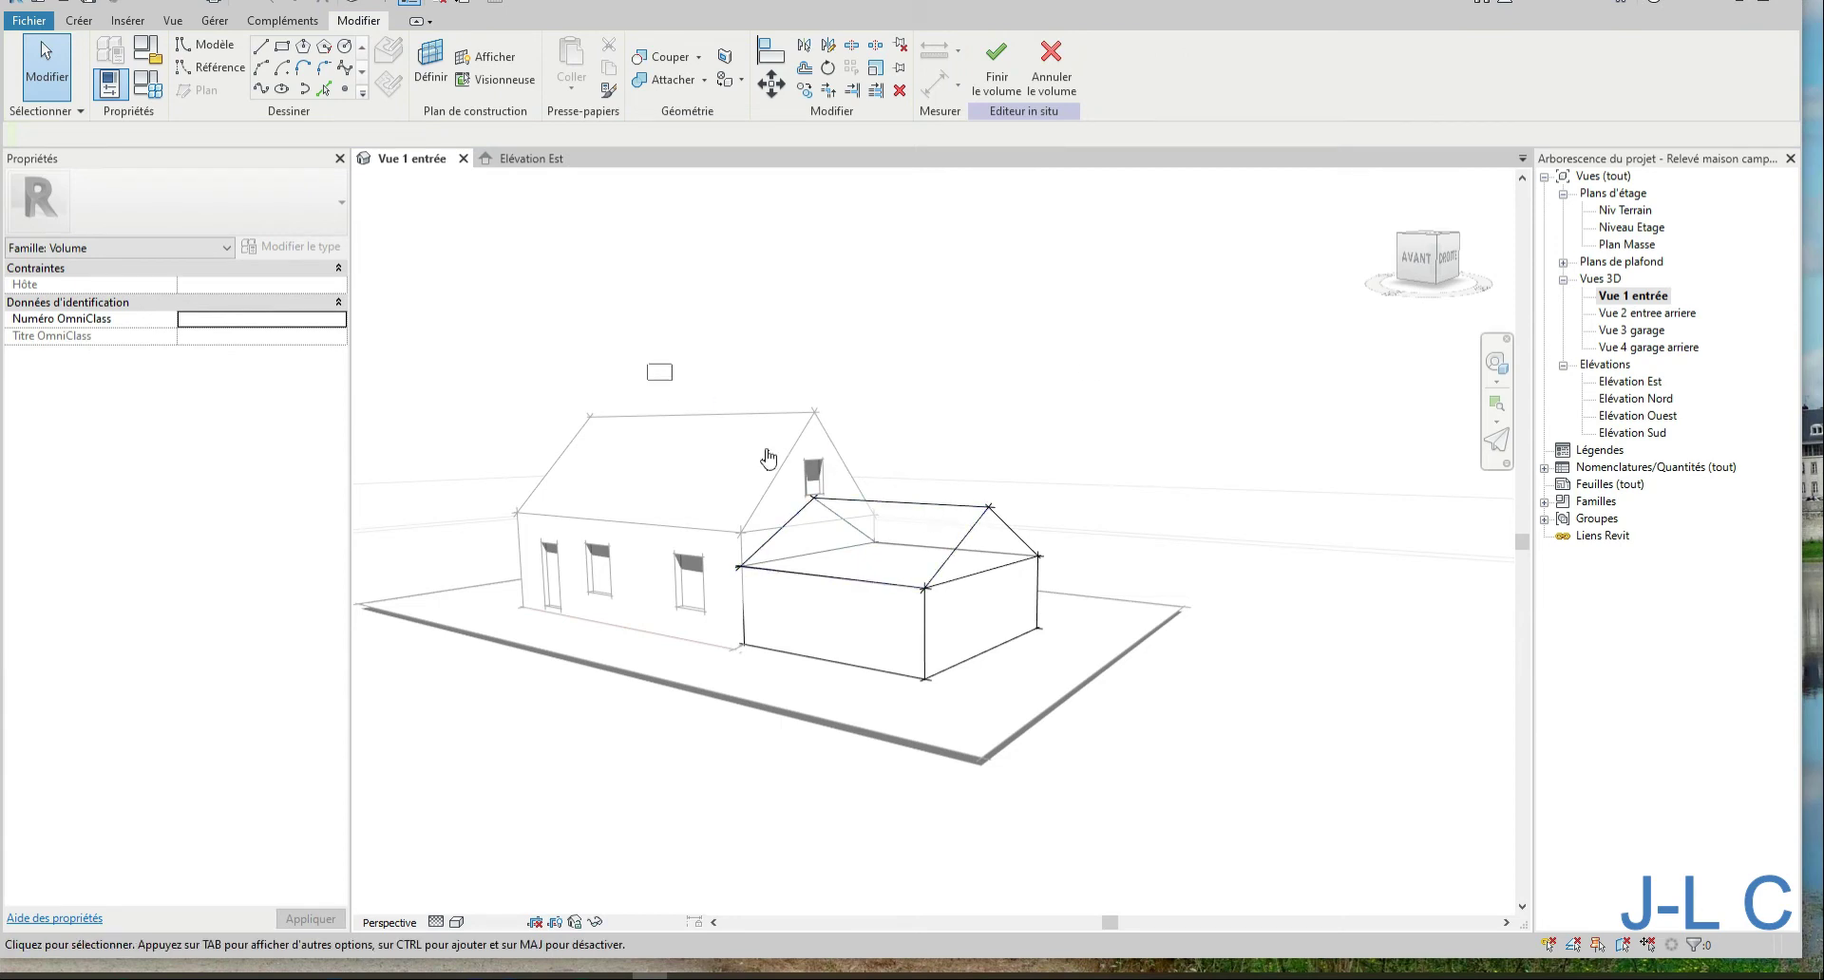
Link both garage forms' material to the Volume Blanc family parameter
drag(648, 365, 1155, 680)
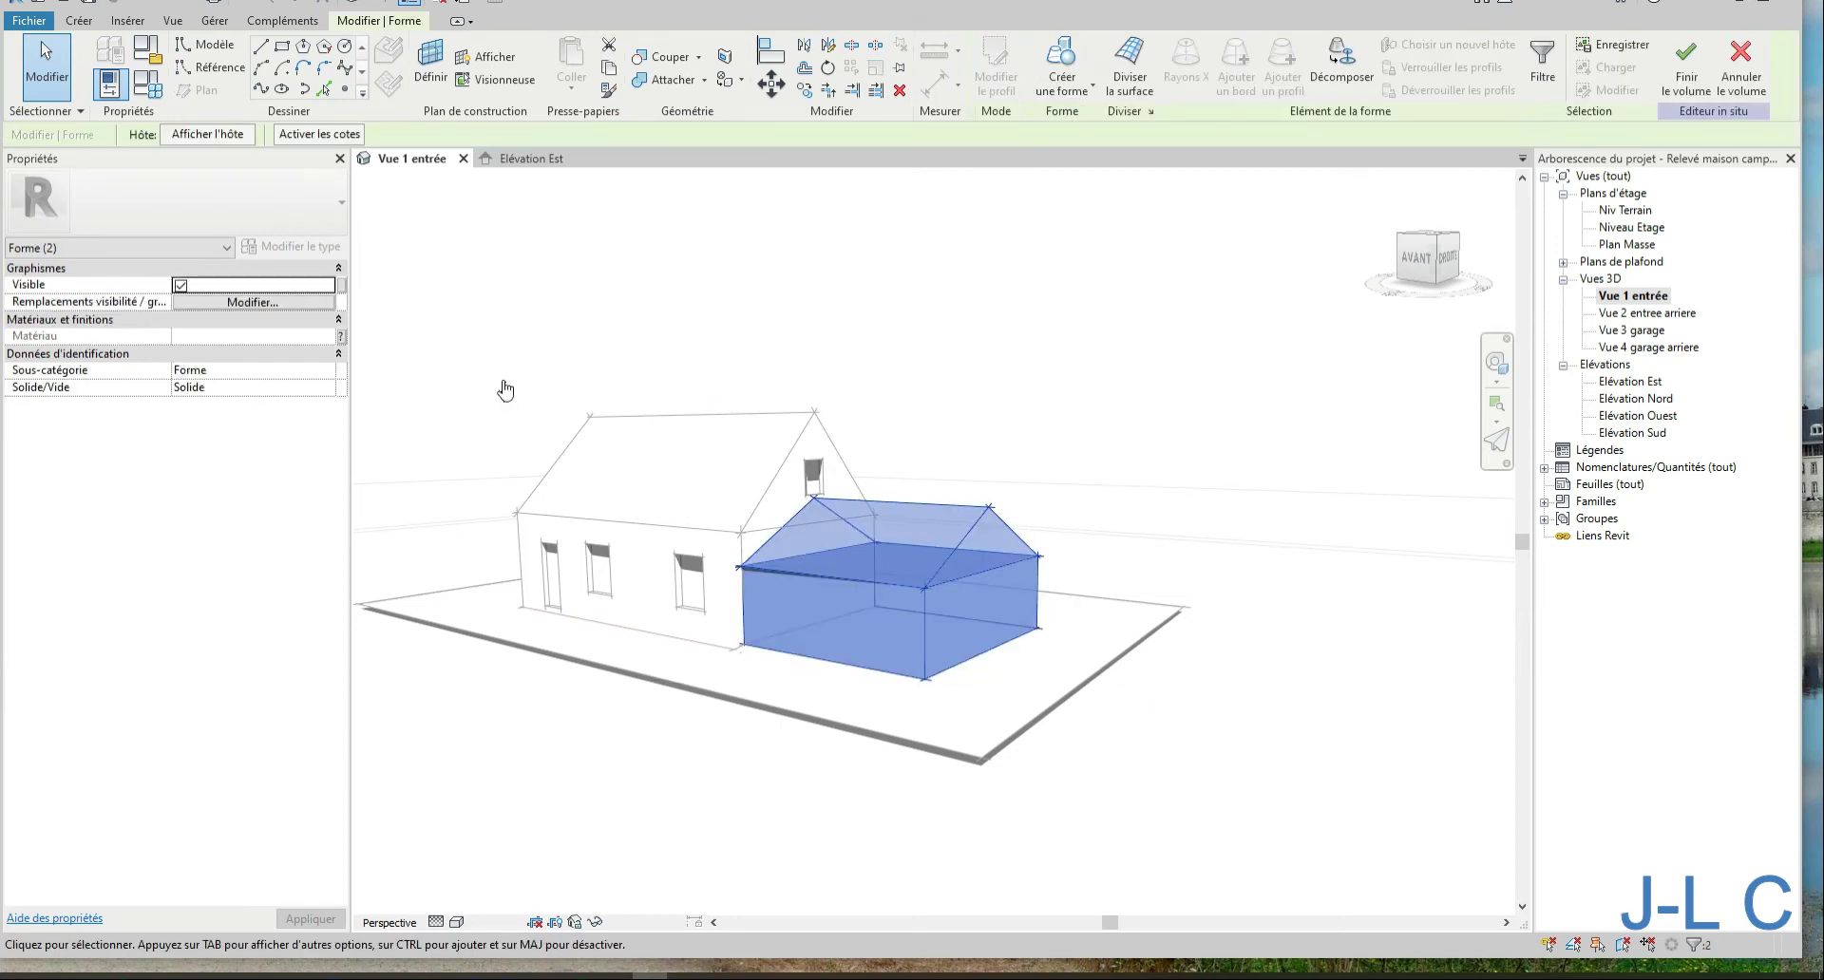
click(340, 337)
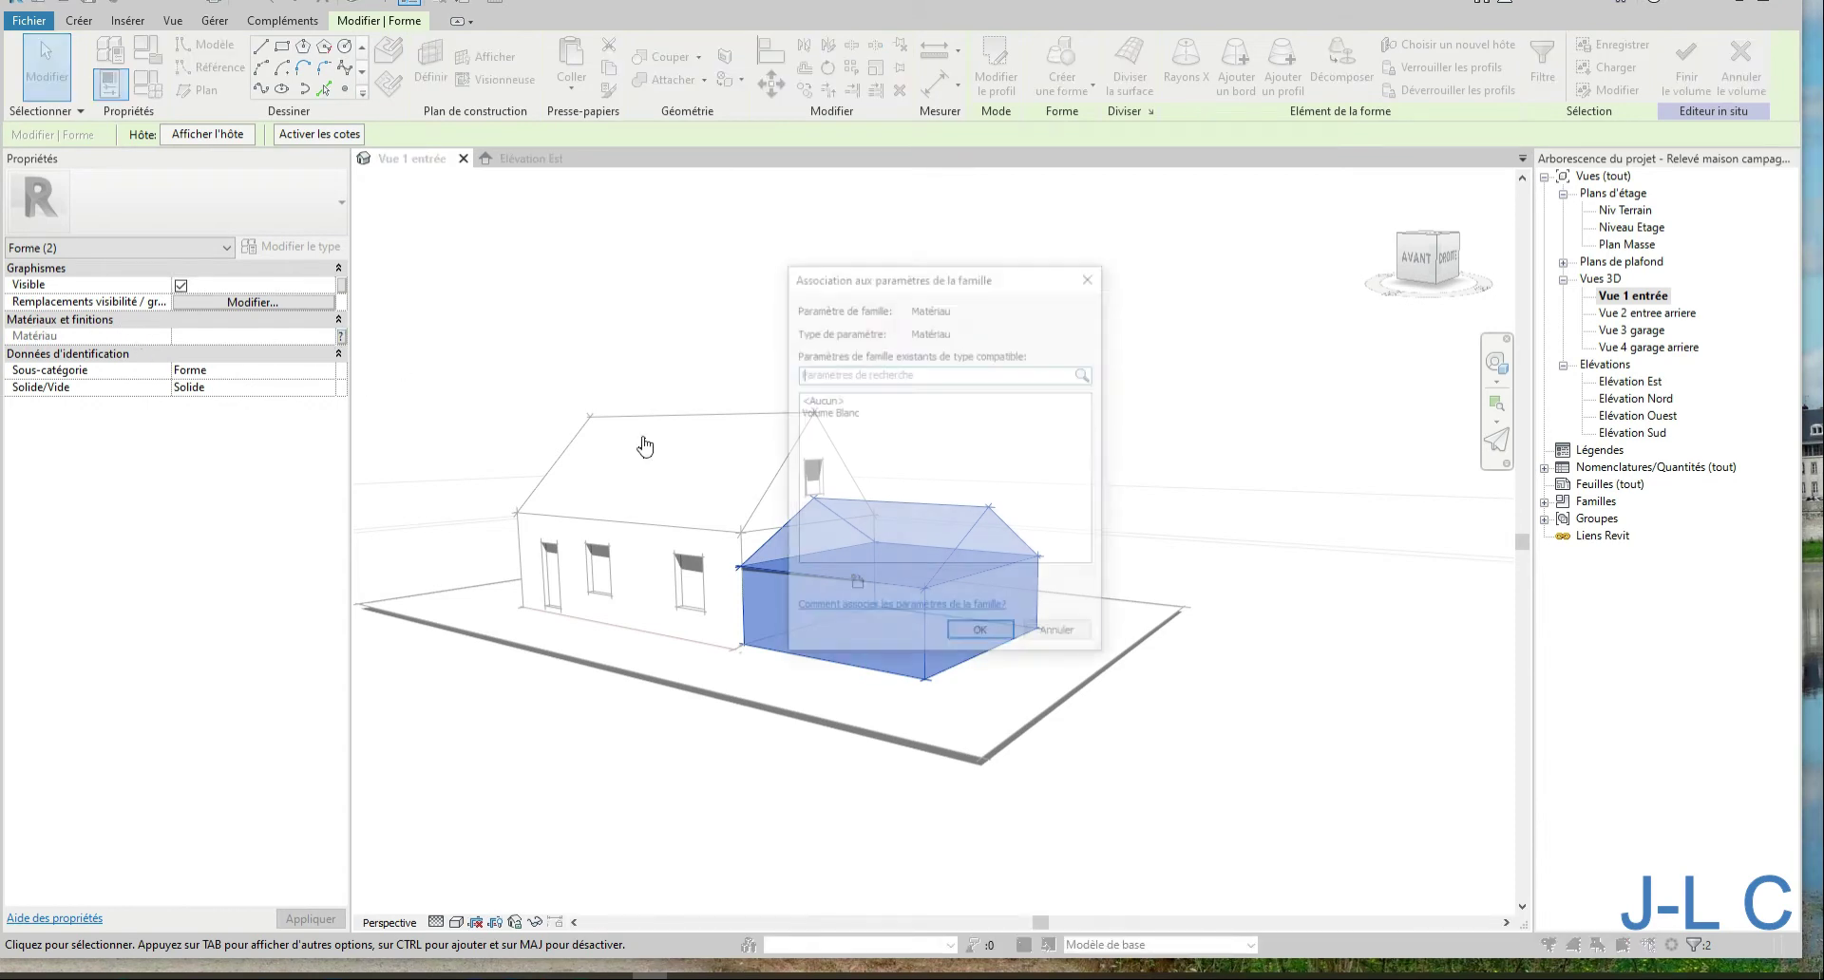
click(840, 418)
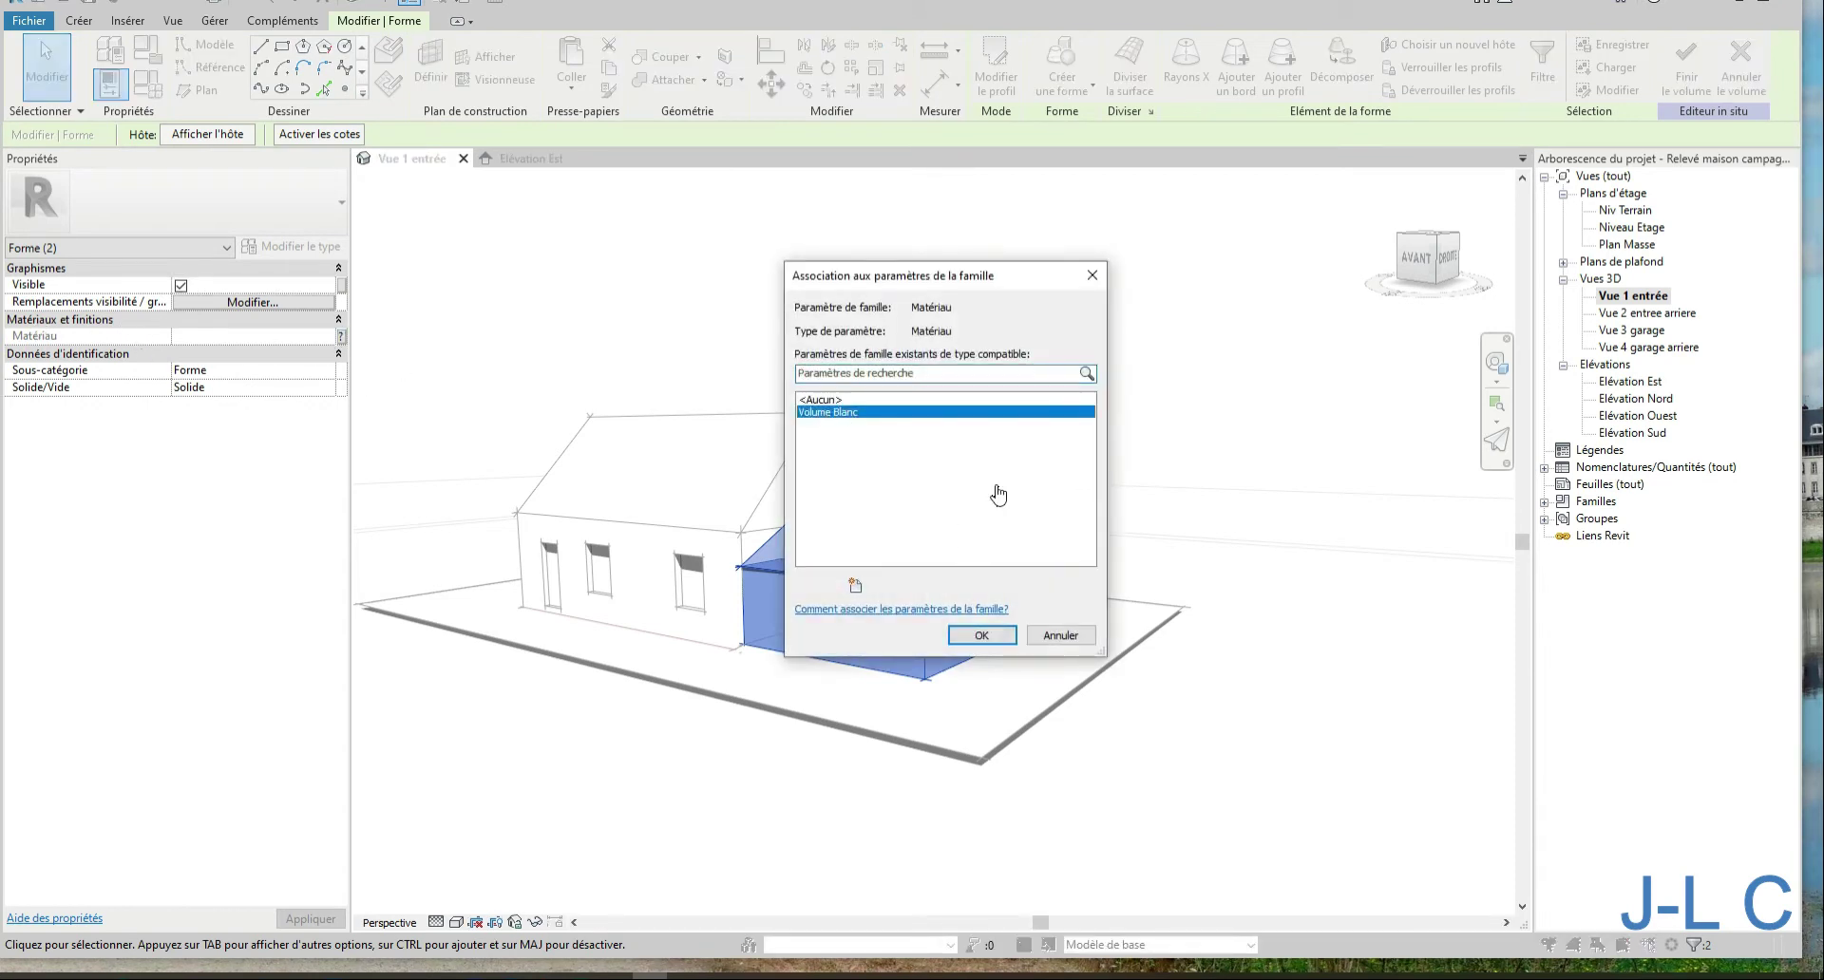
click(964, 633)
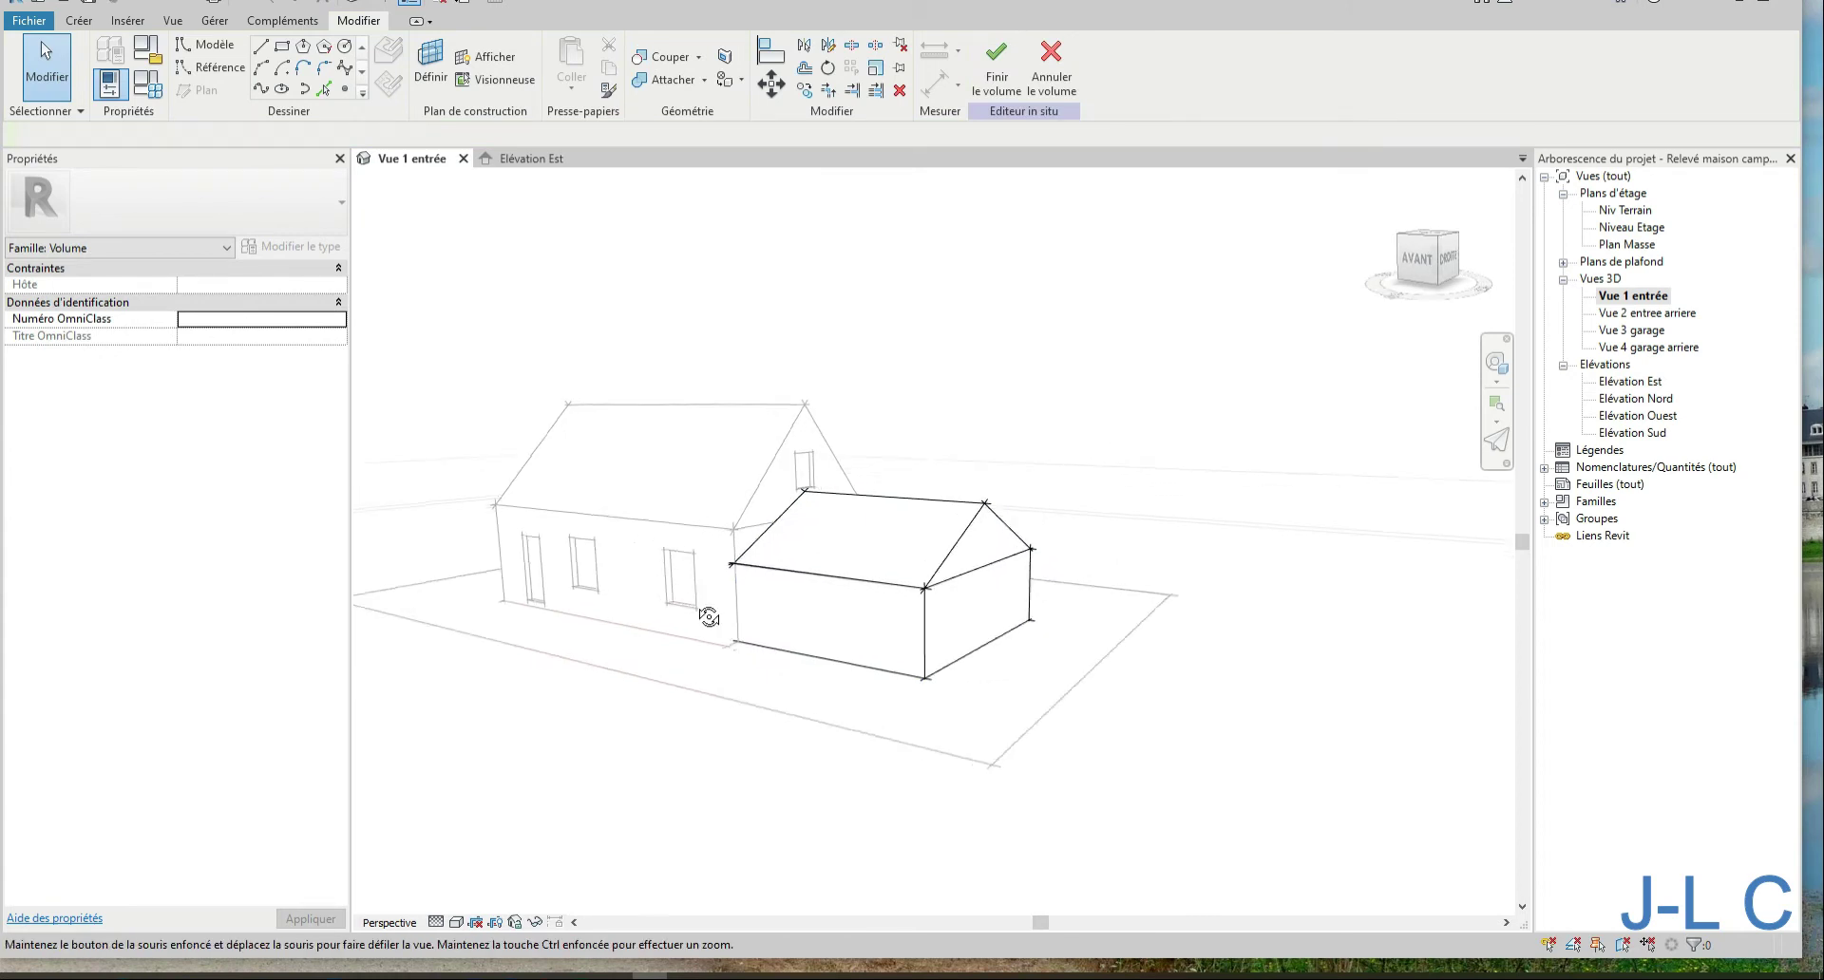
Open the Élévation Est view to check the garage roof profile
scroll(703, 608, up, 3)
mouse_move(703, 608)
shift+middle_down()
mouse_move(1051, 590)
mouse_move(823, 561)
shift+middle_up()
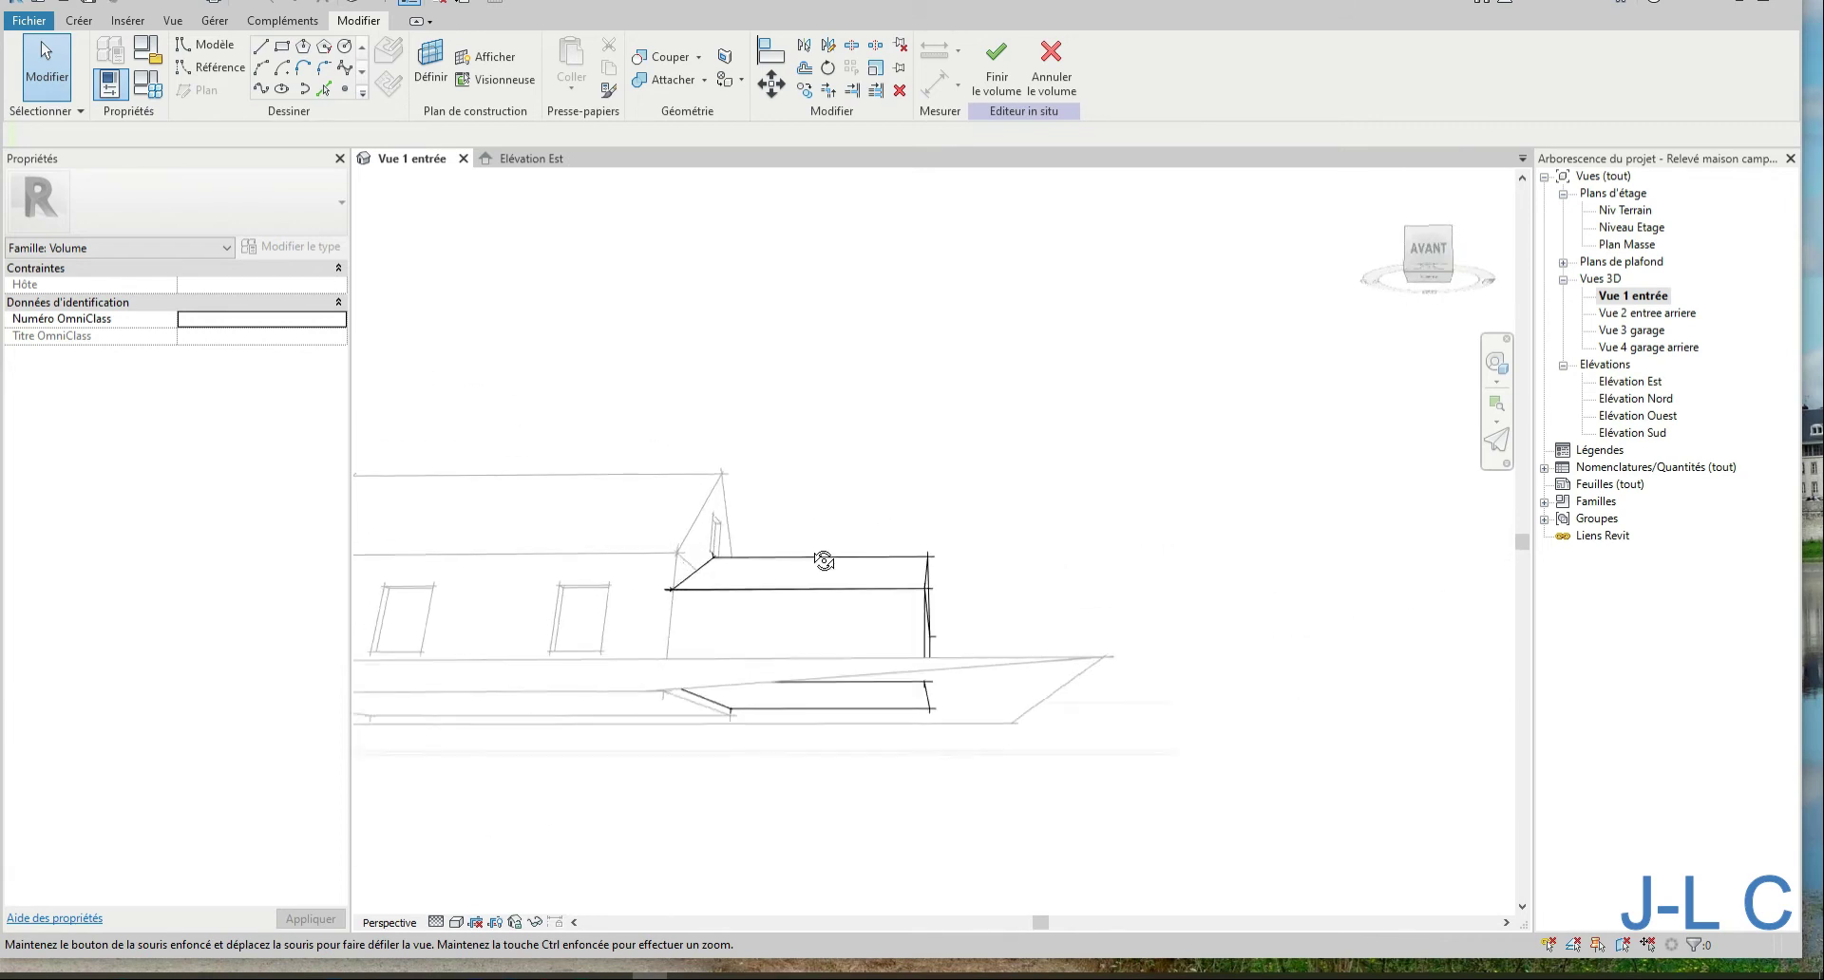
double_click(1651, 384)
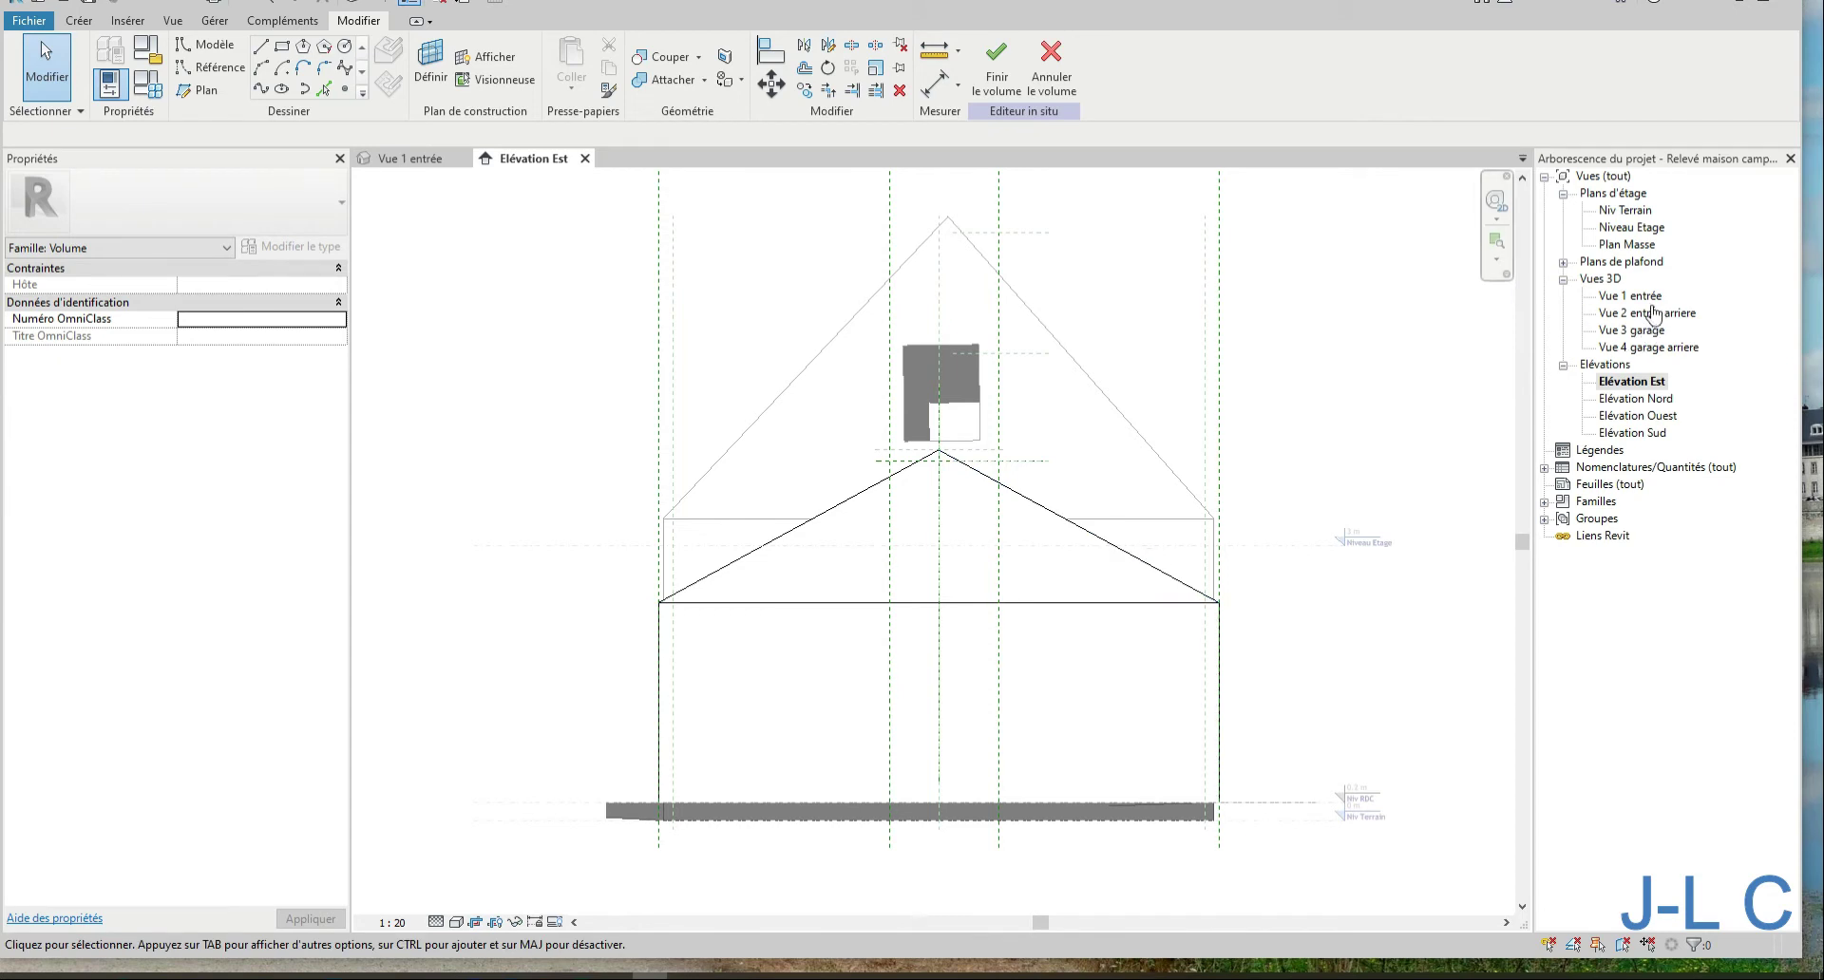
In the Vue 1 entrée 3D view, move a garage corner point along the house wall
double_click(1628, 296)
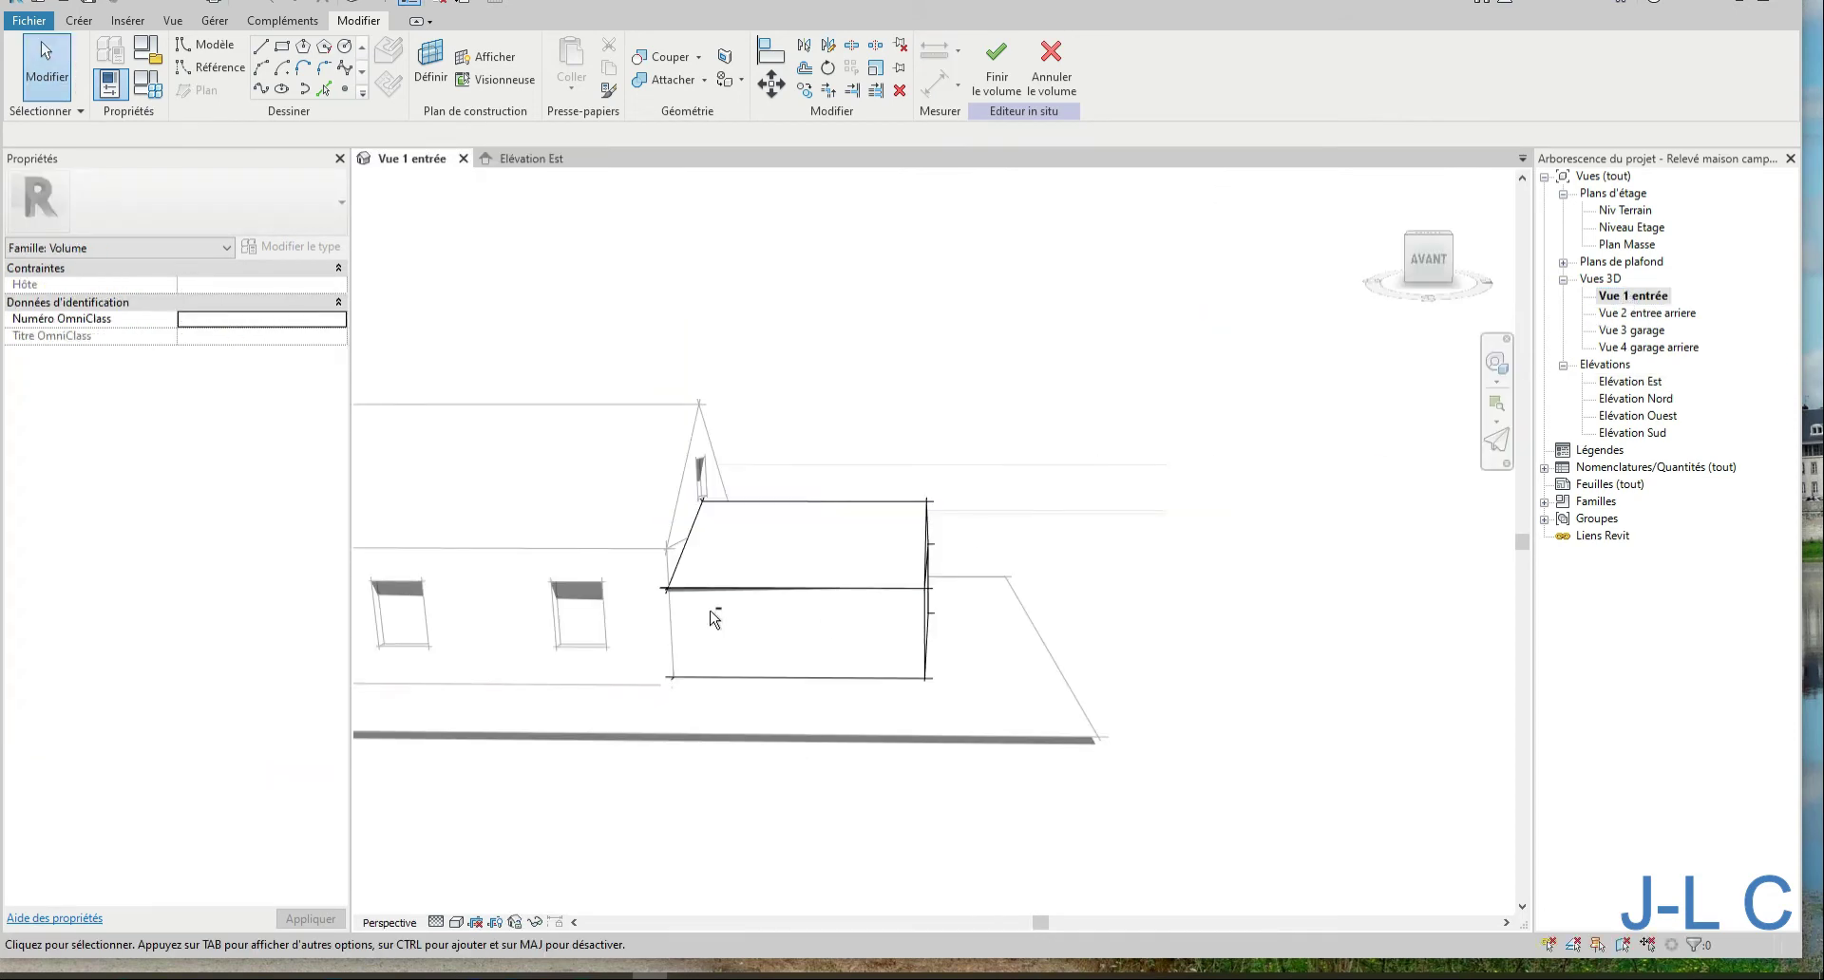
shift+middle_drag(714, 619, 704, 619)
scroll(707, 629, up, 3)
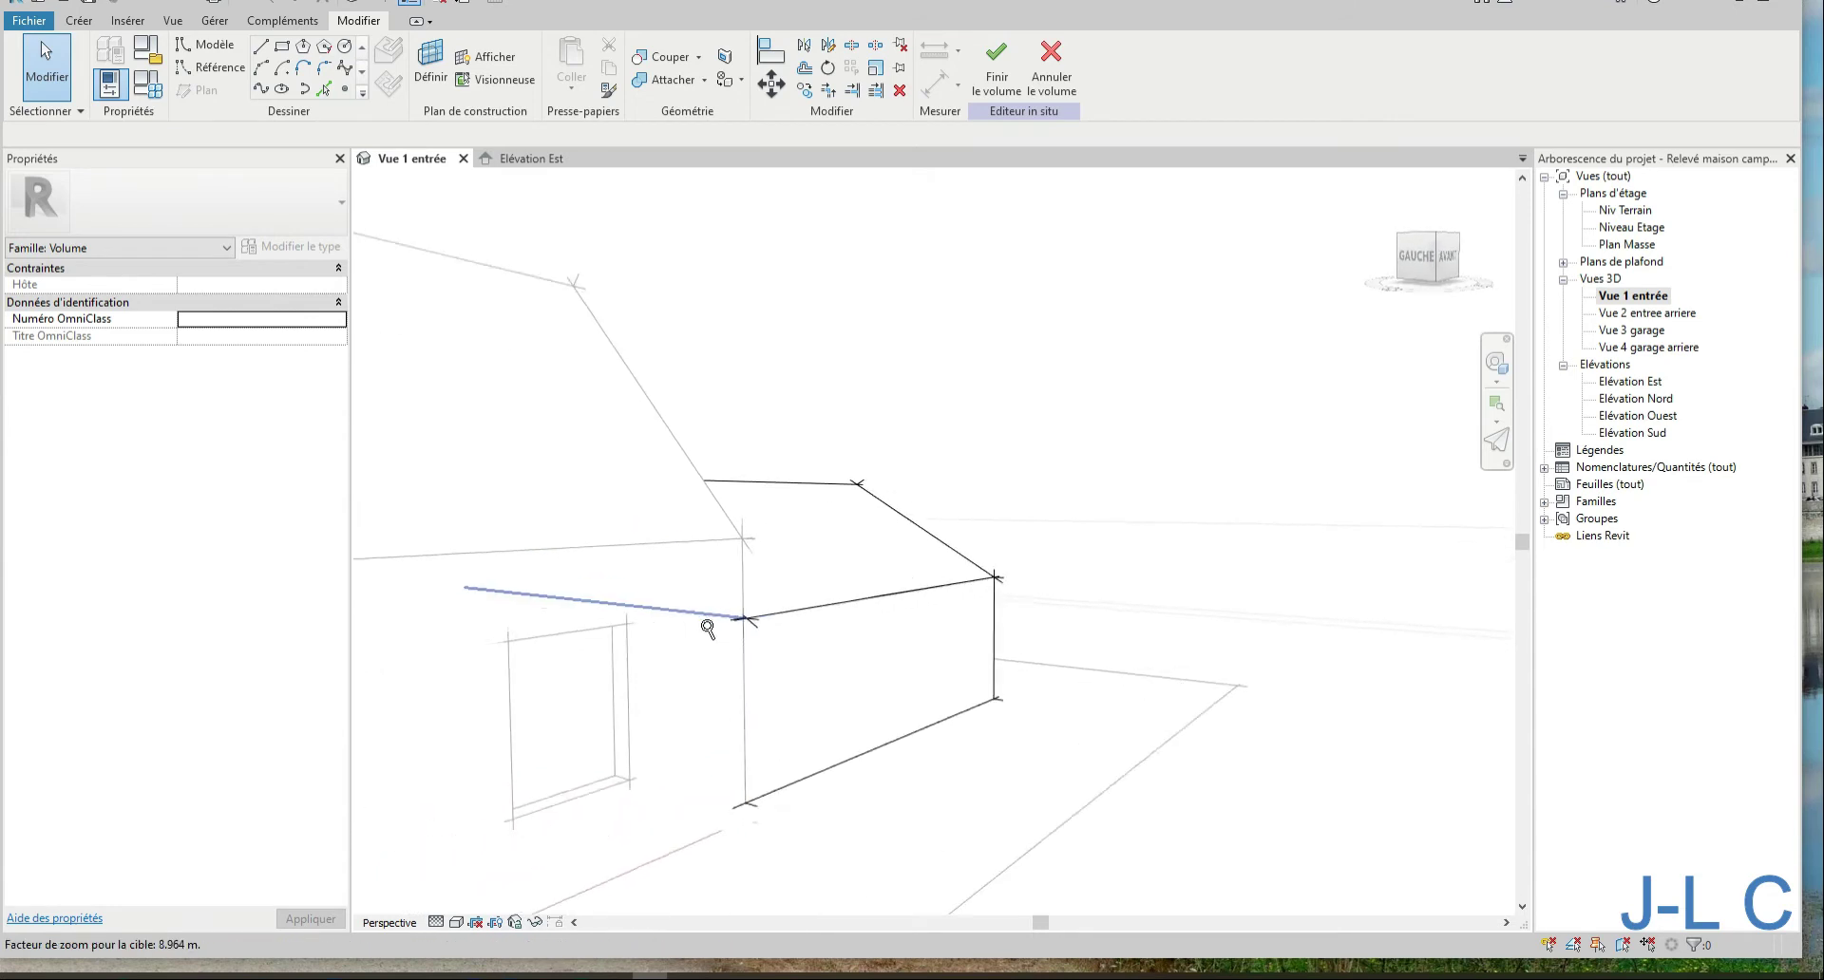
scroll(708, 629, up, 2)
scroll(707, 636, up, 2)
scroll(708, 637, up, 2)
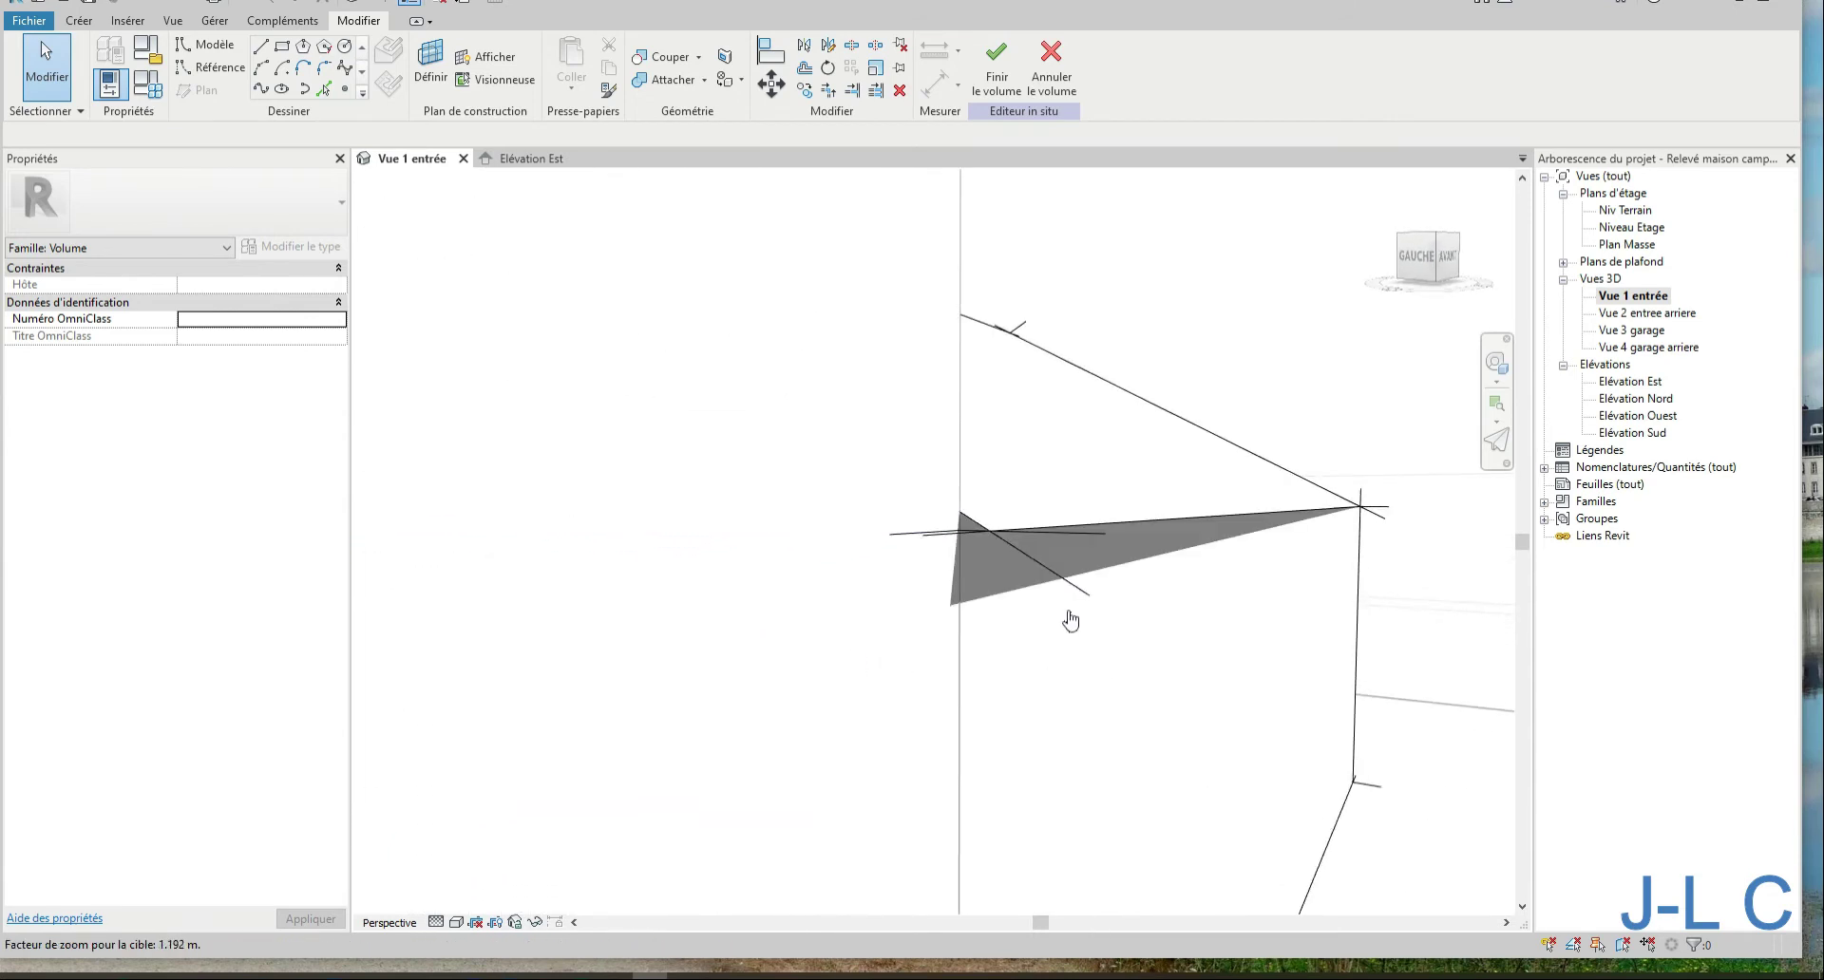
mouse_move(1070, 620)
shift+middle_down()
mouse_move(1035, 753)
mouse_move(830, 681)
mouse_move(688, 672)
shift+middle_up()
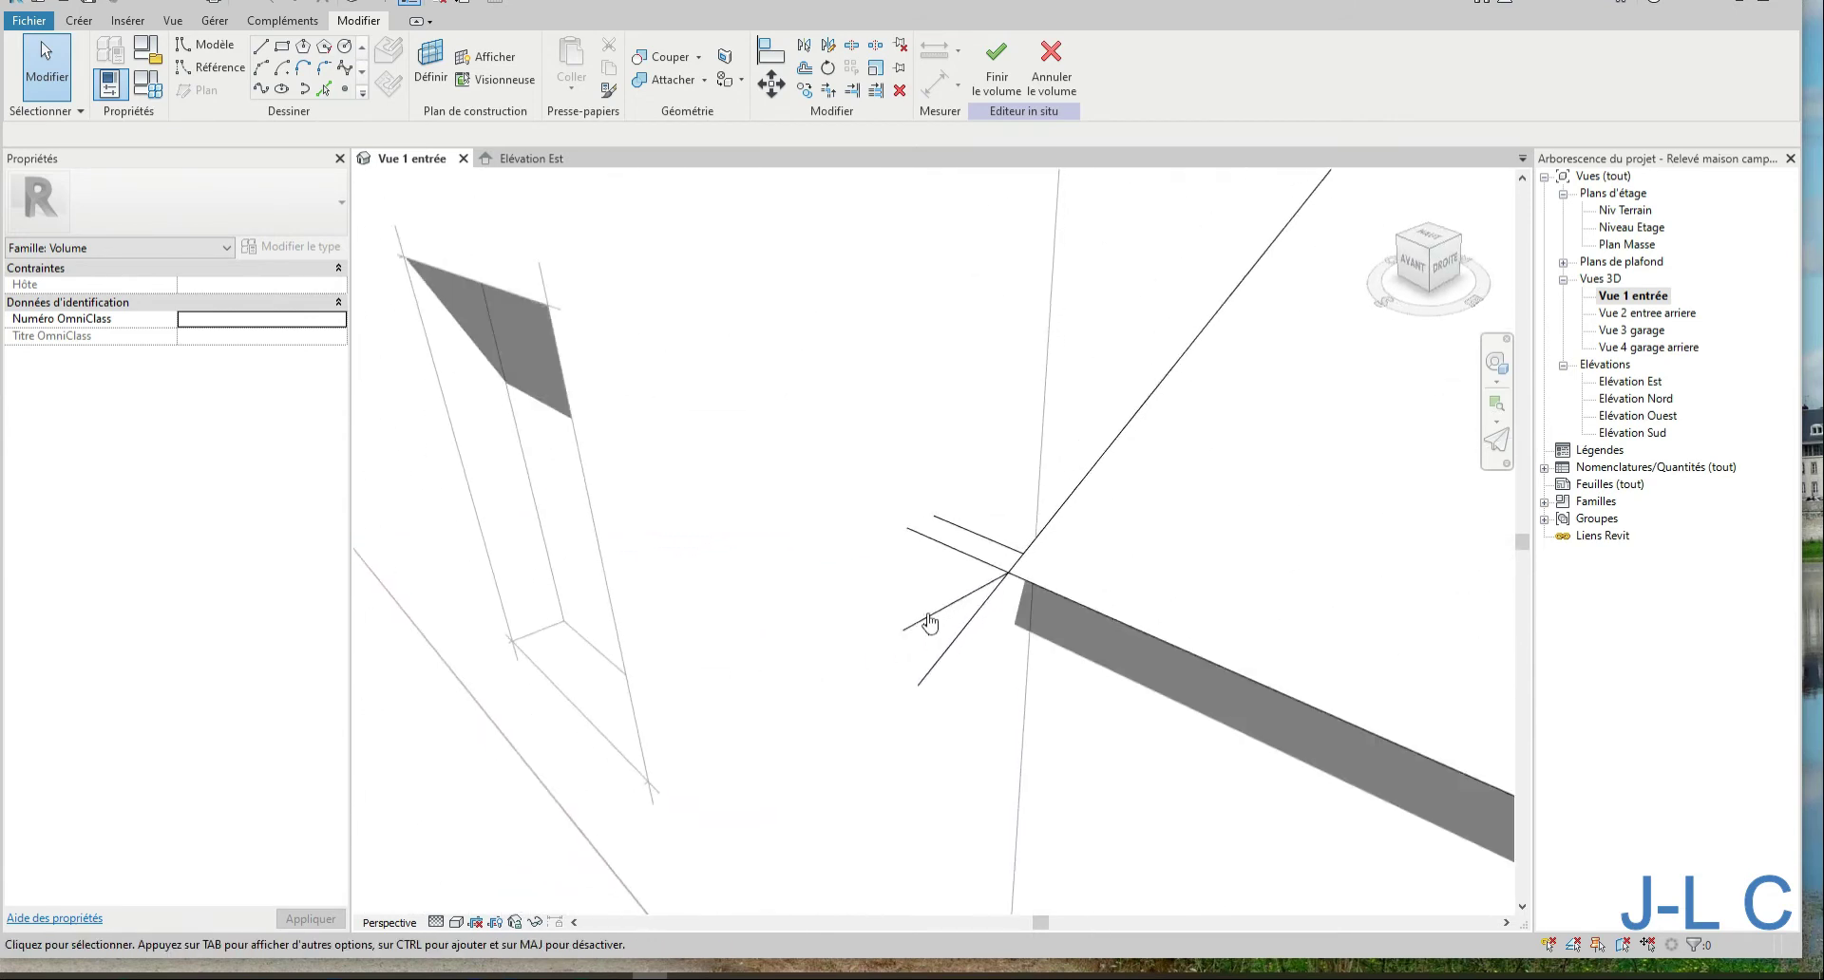
click(1005, 576)
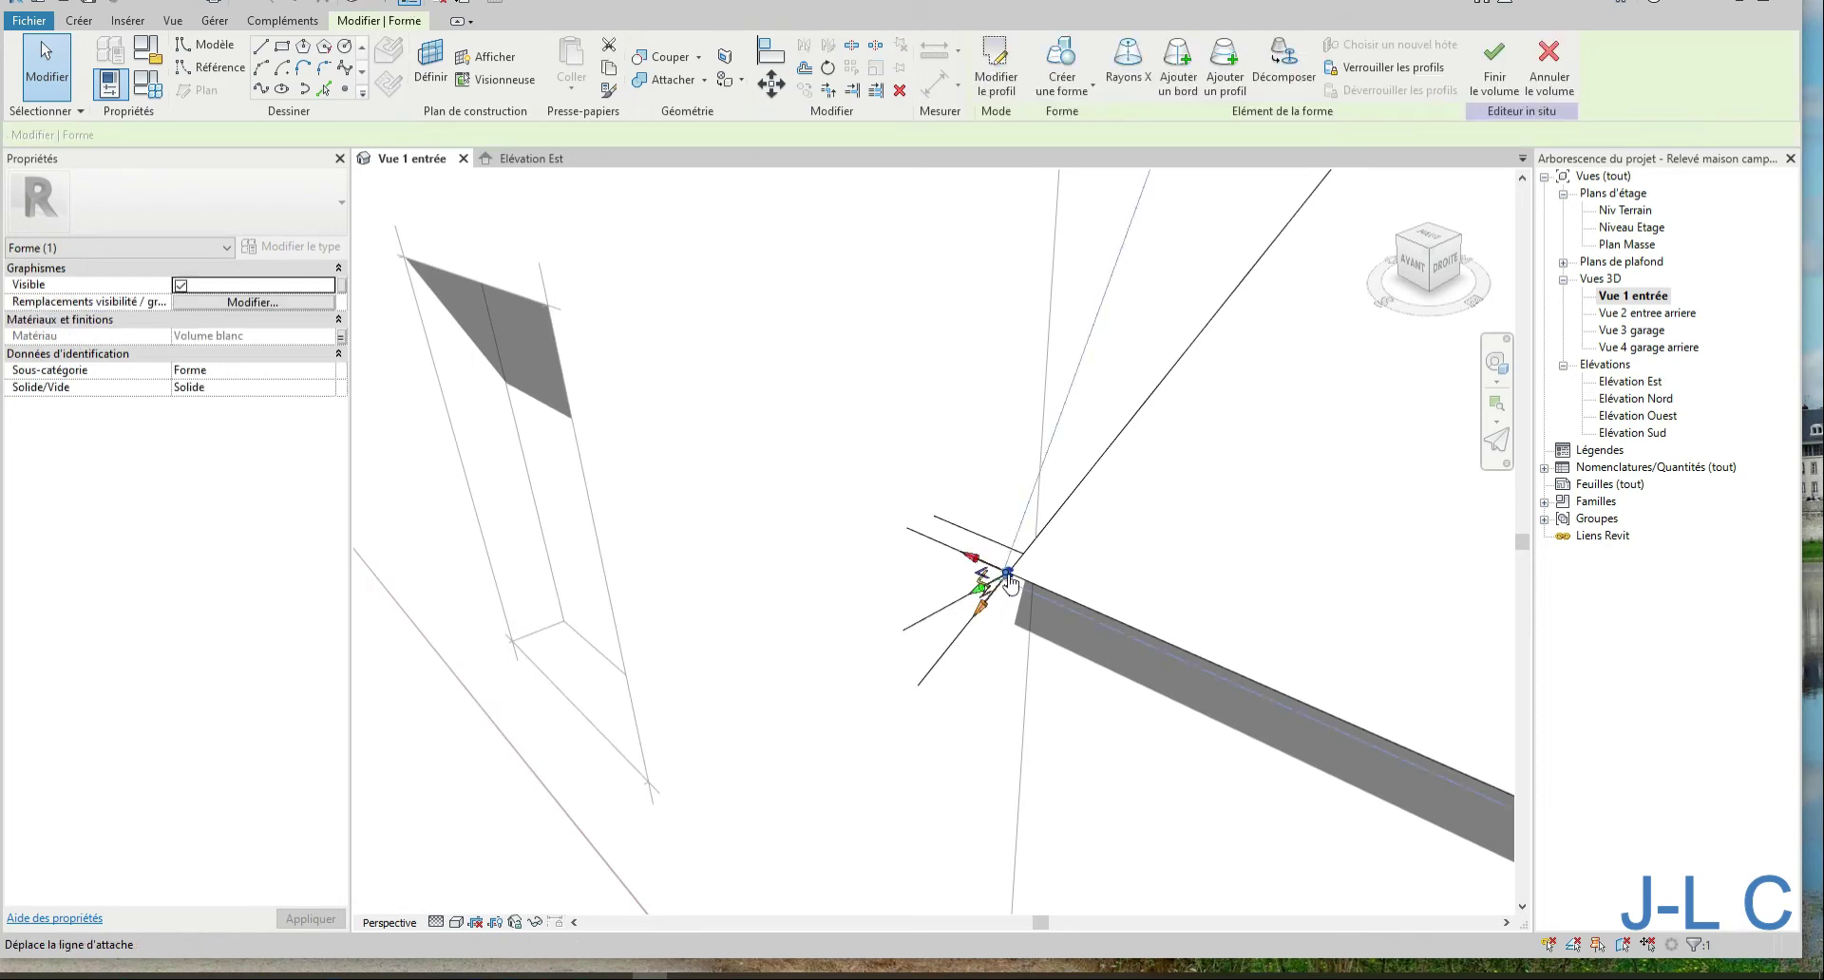
drag(978, 600, 1011, 591)
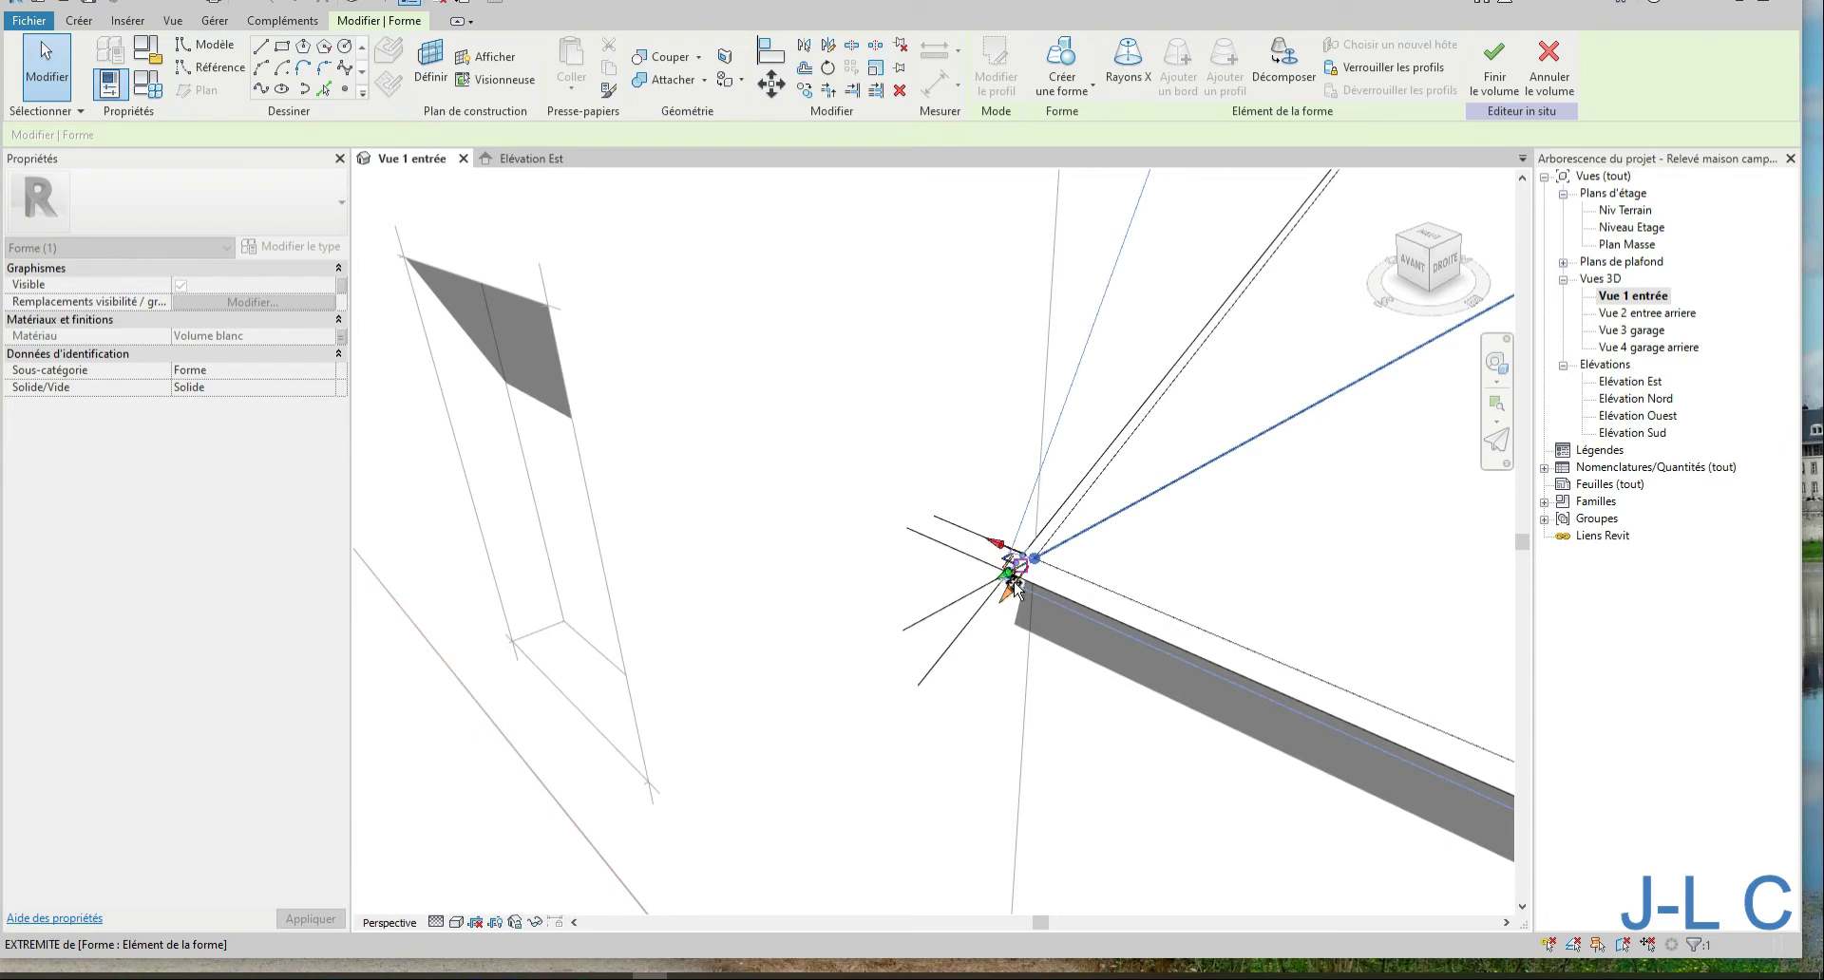
key(Delete)
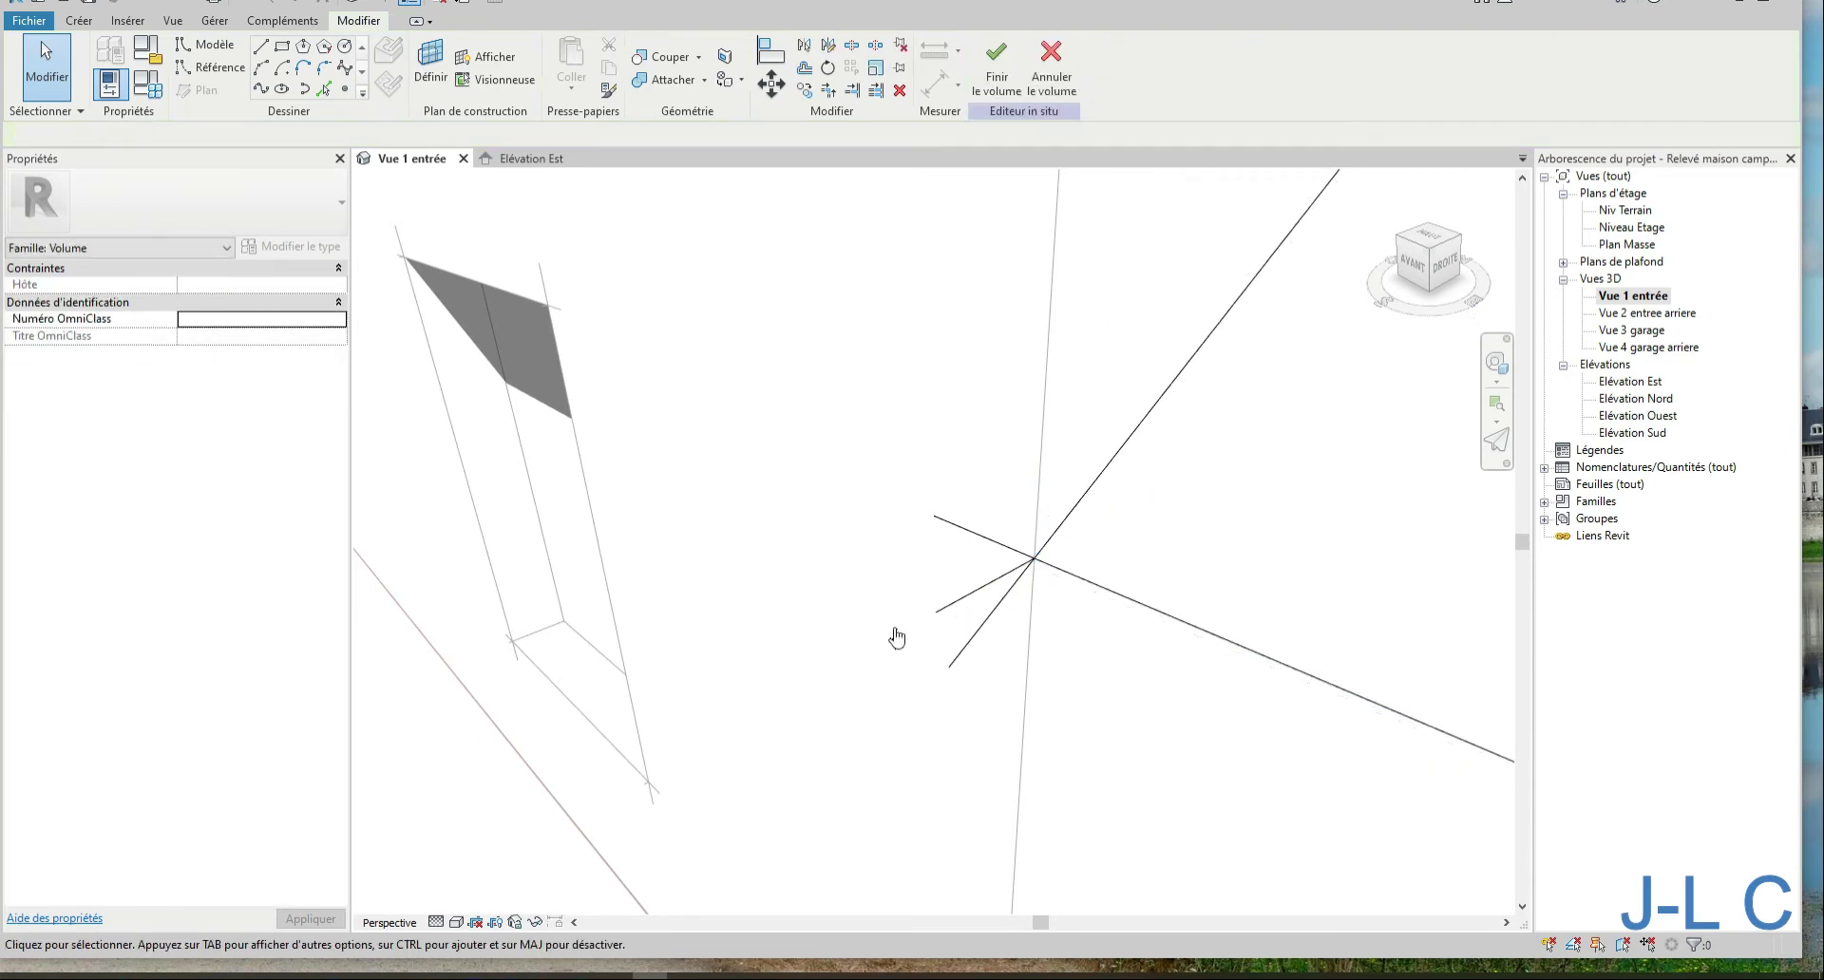
Slide the garage corner against the house along its edge, then finish the mass
scroll(898, 637, down, 5)
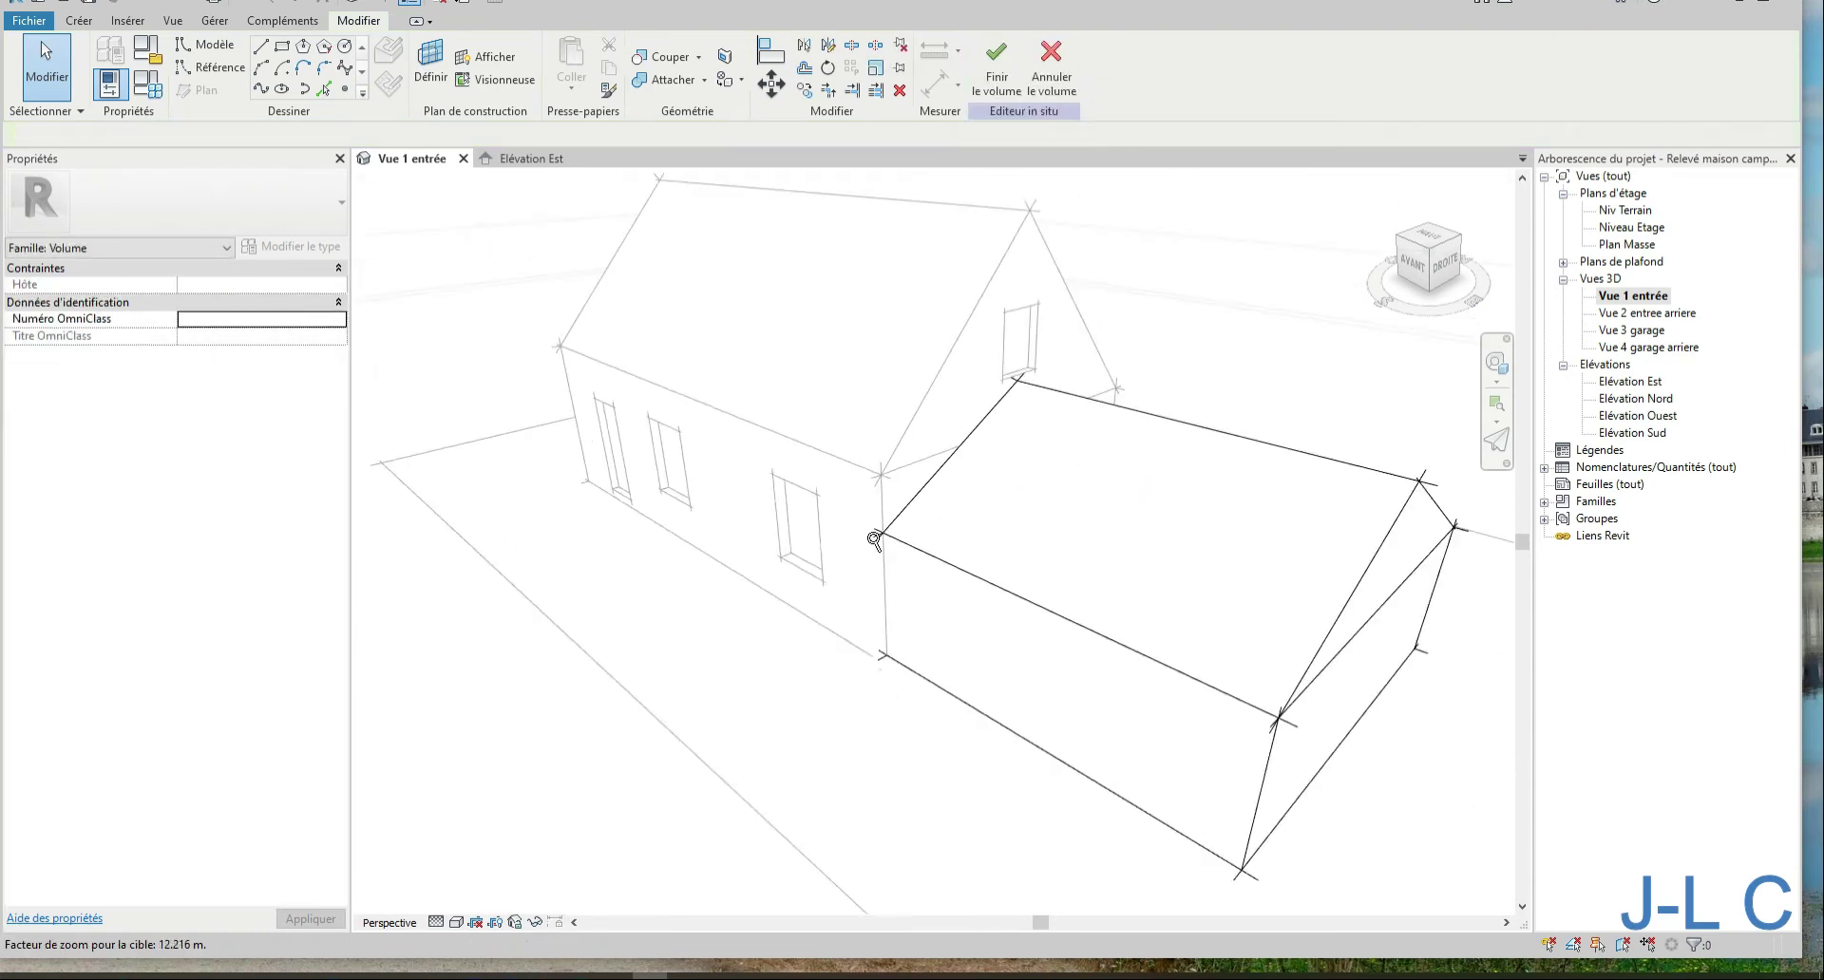
scroll(870, 542, down, 3)
mouse_move(869, 542)
shift+middle_down()
mouse_move(985, 580)
mouse_move(774, 549)
mouse_move(1150, 596)
mouse_move(1018, 582)
mouse_move(912, 716)
shift+middle_up()
scroll(1129, 572, up, 3)
scroll(1128, 572, up, 2)
scroll(1129, 571, up, 2)
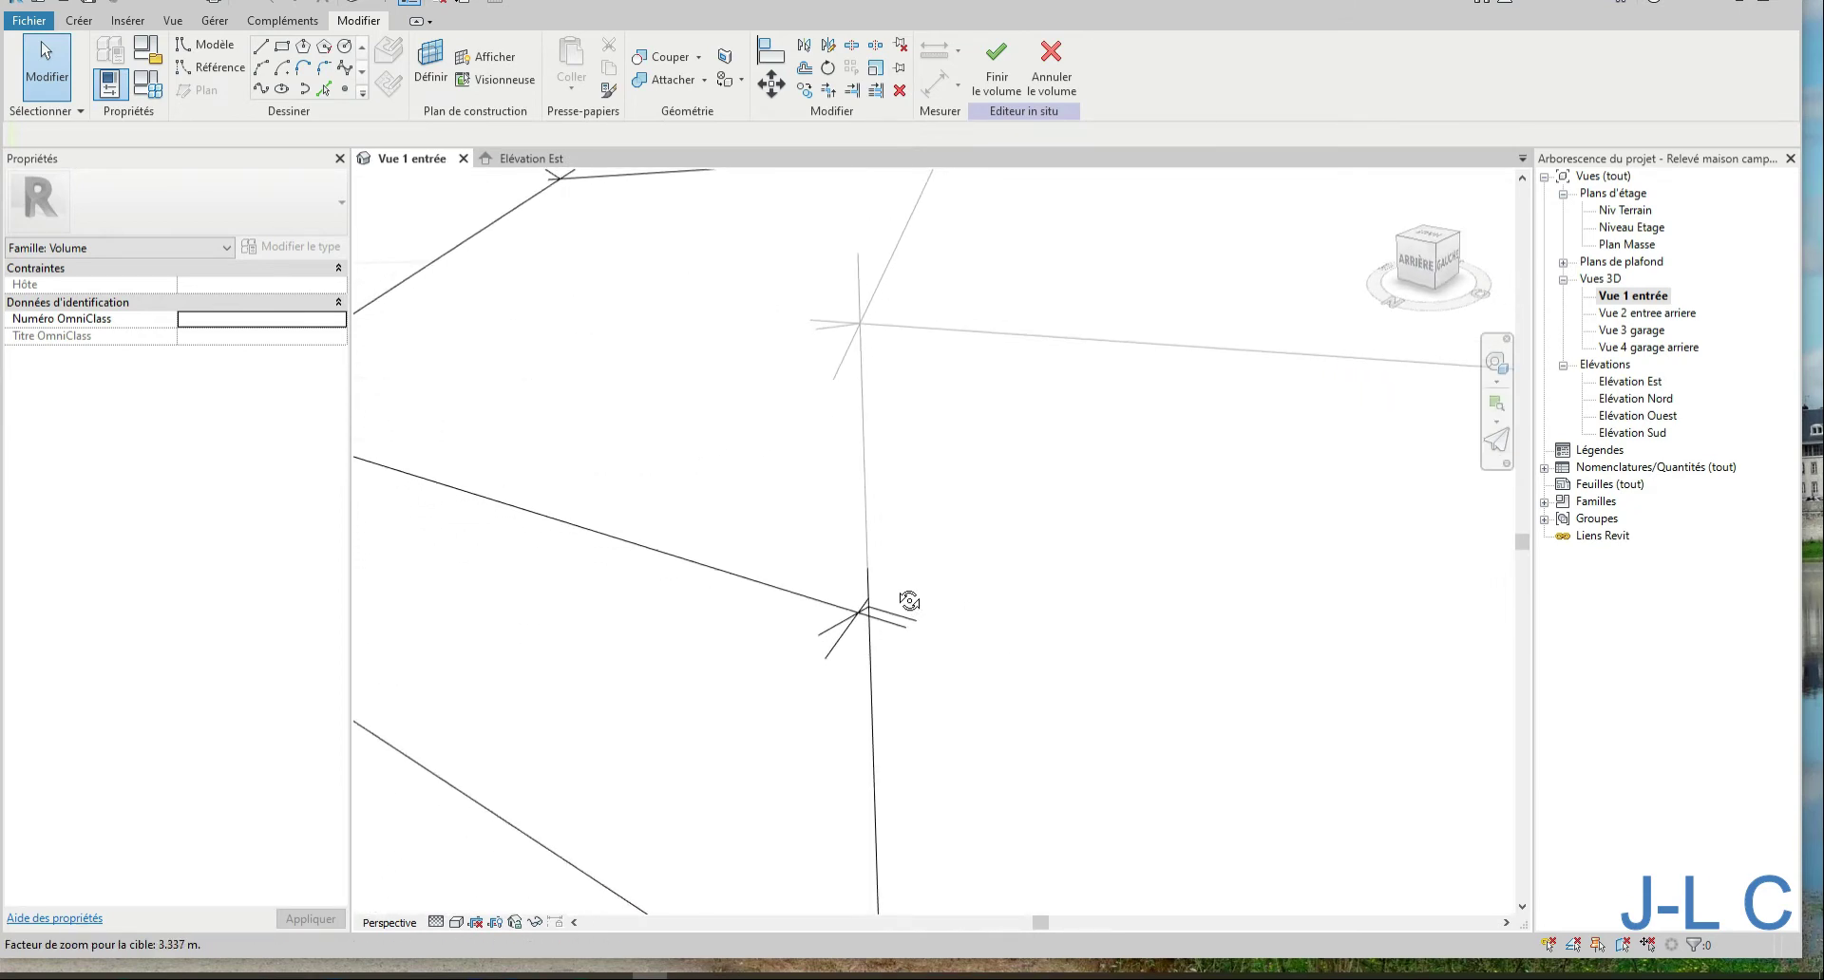
click(862, 618)
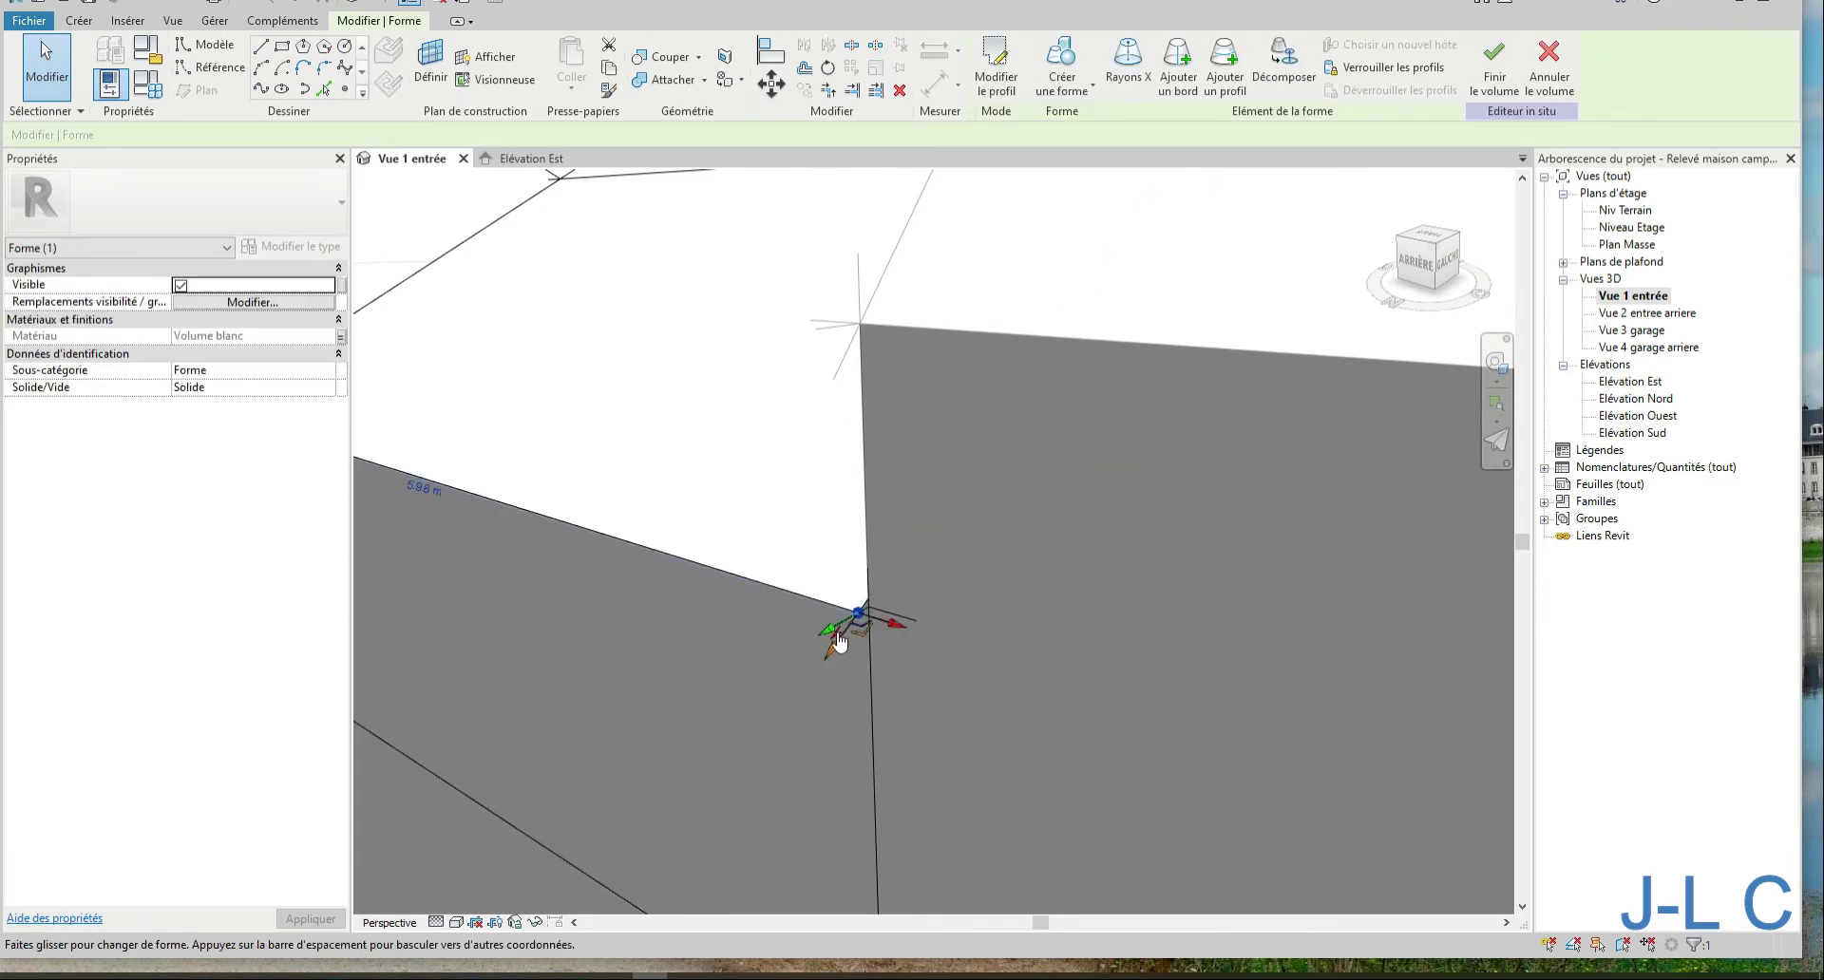
drag(829, 640, 860, 637)
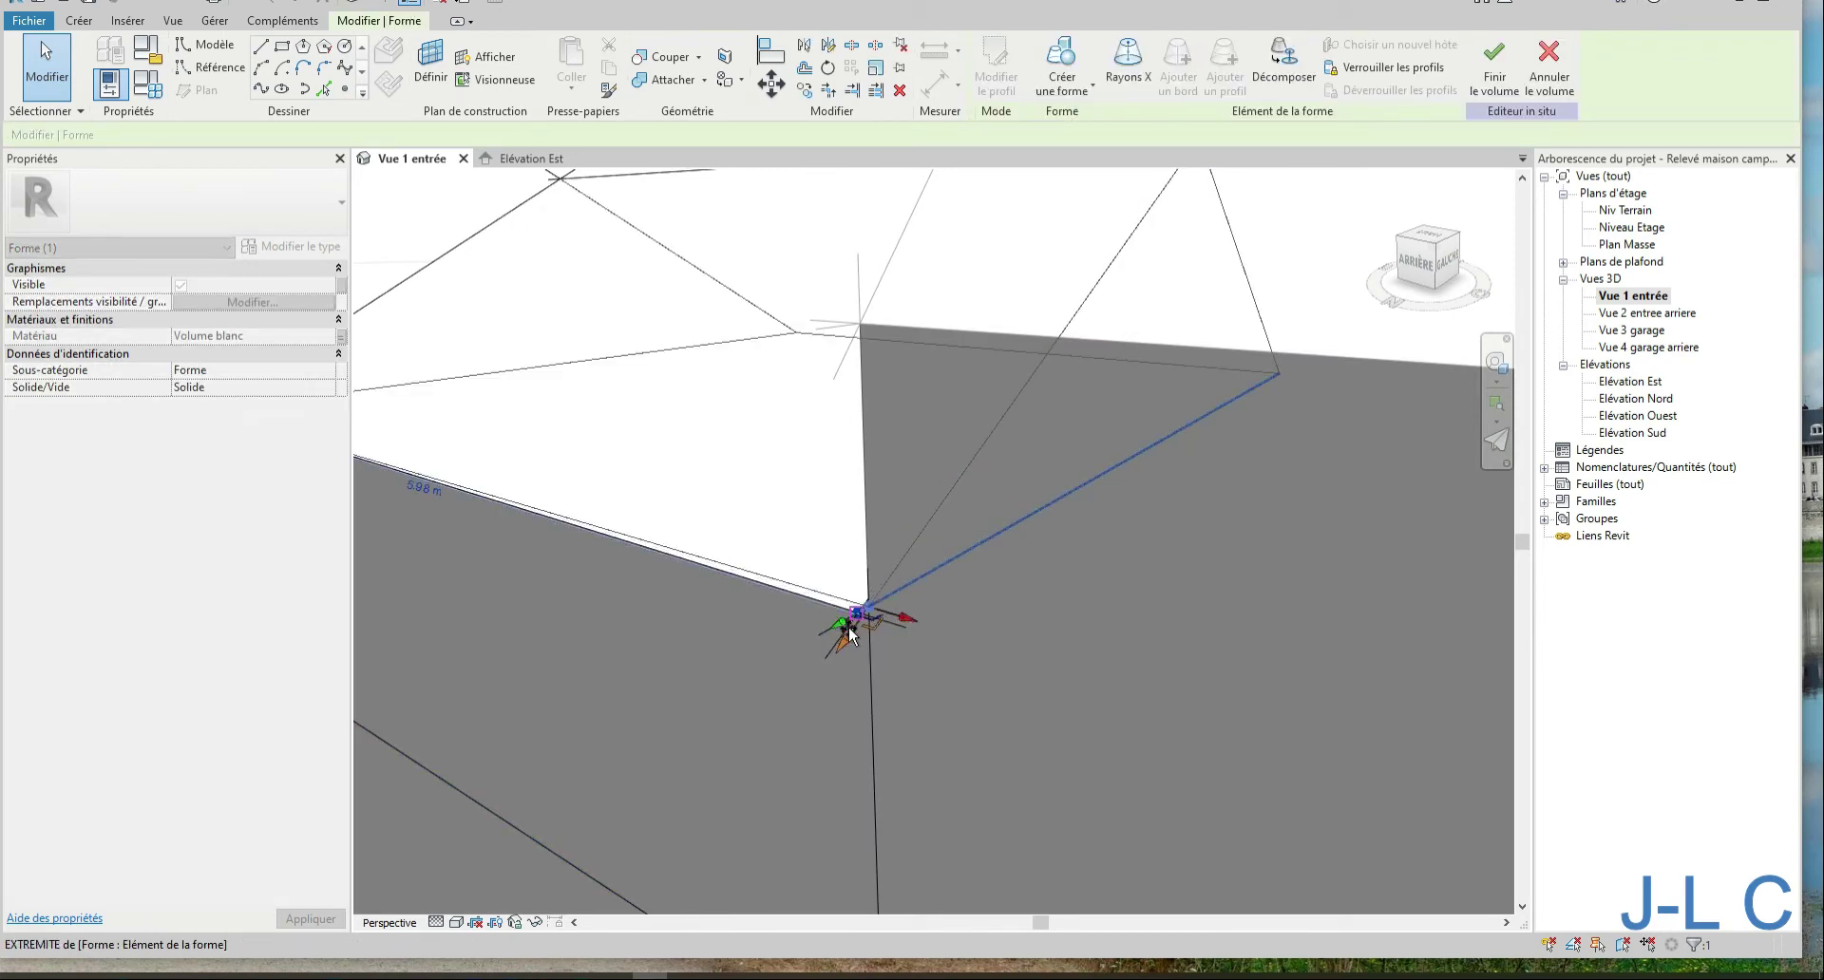
key(Escape)
mouse_move(814, 602)
shift+middle_down()
mouse_move(928, 549)
mouse_move(1214, 551)
mouse_move(1156, 528)
mouse_move(1196, 493)
mouse_move(1241, 501)
mouse_move(1214, 522)
mouse_move(1092, 411)
shift+middle_up()
scroll(1160, 530, down, 5)
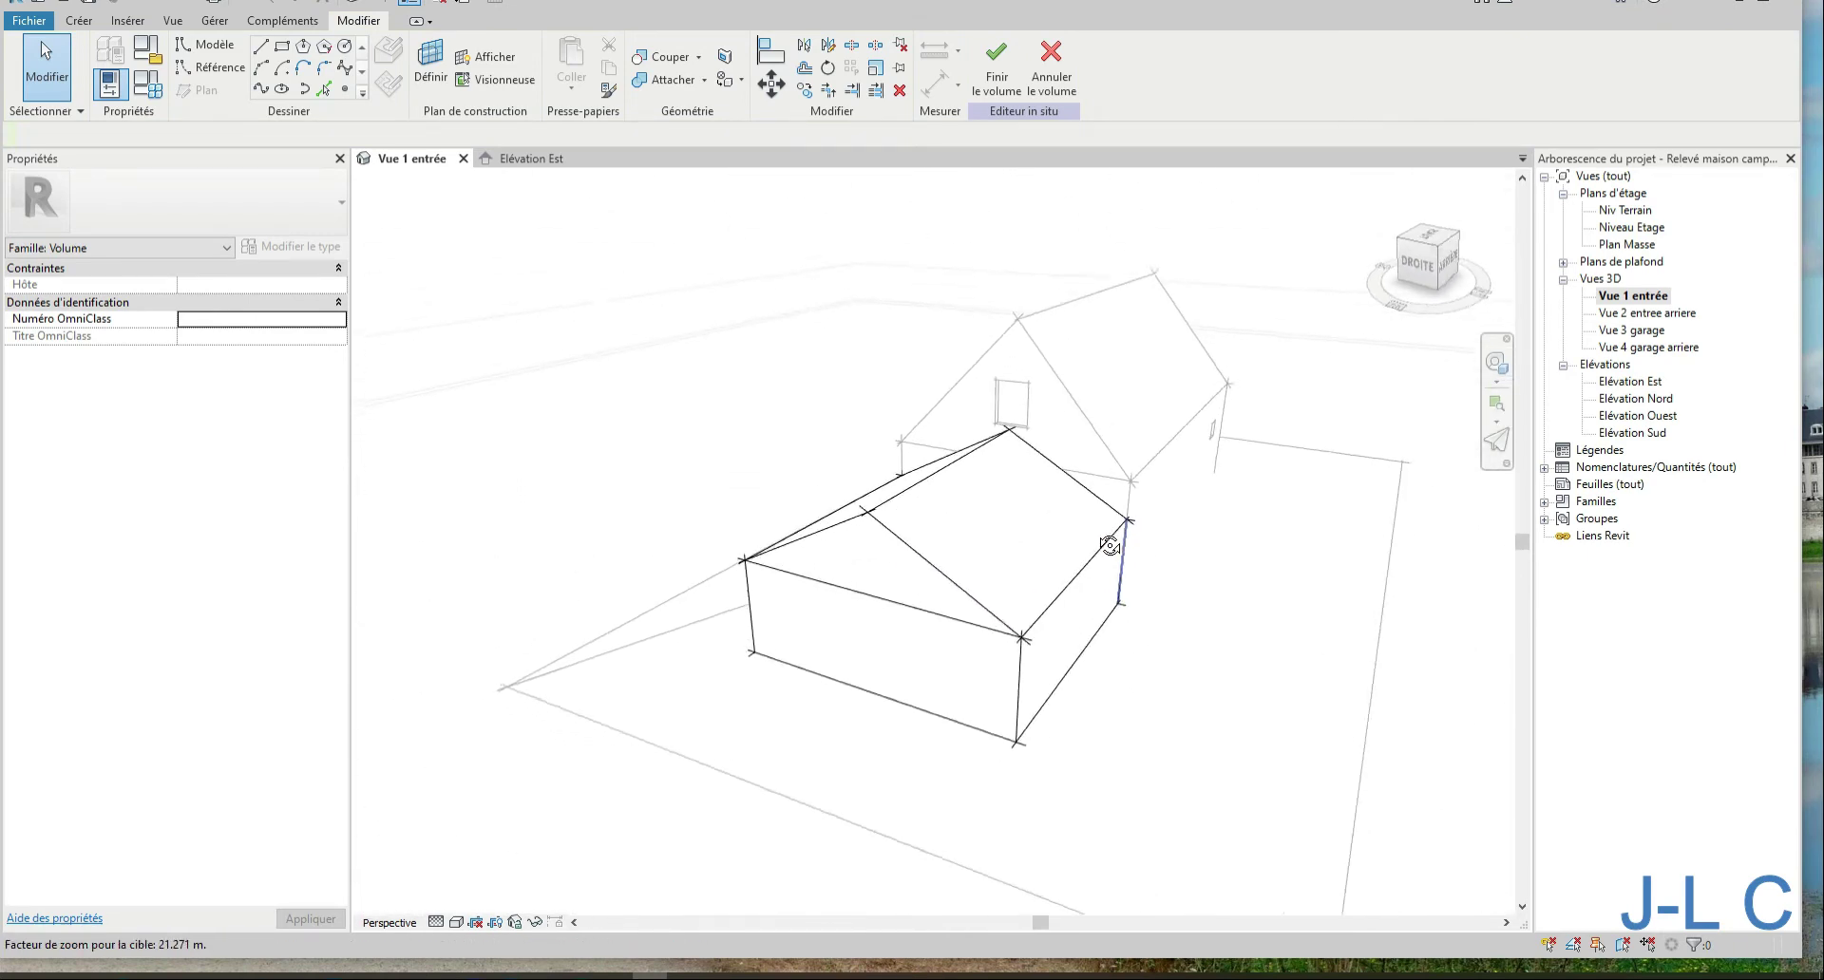
click(996, 59)
Check the house in Elévation Sud, then switch to the Niv Terrain floor plan
mouse_move(514, 388)
shift+middle_down()
mouse_move(778, 419)
mouse_move(779, 469)
mouse_move(765, 463)
shift+middle_up()
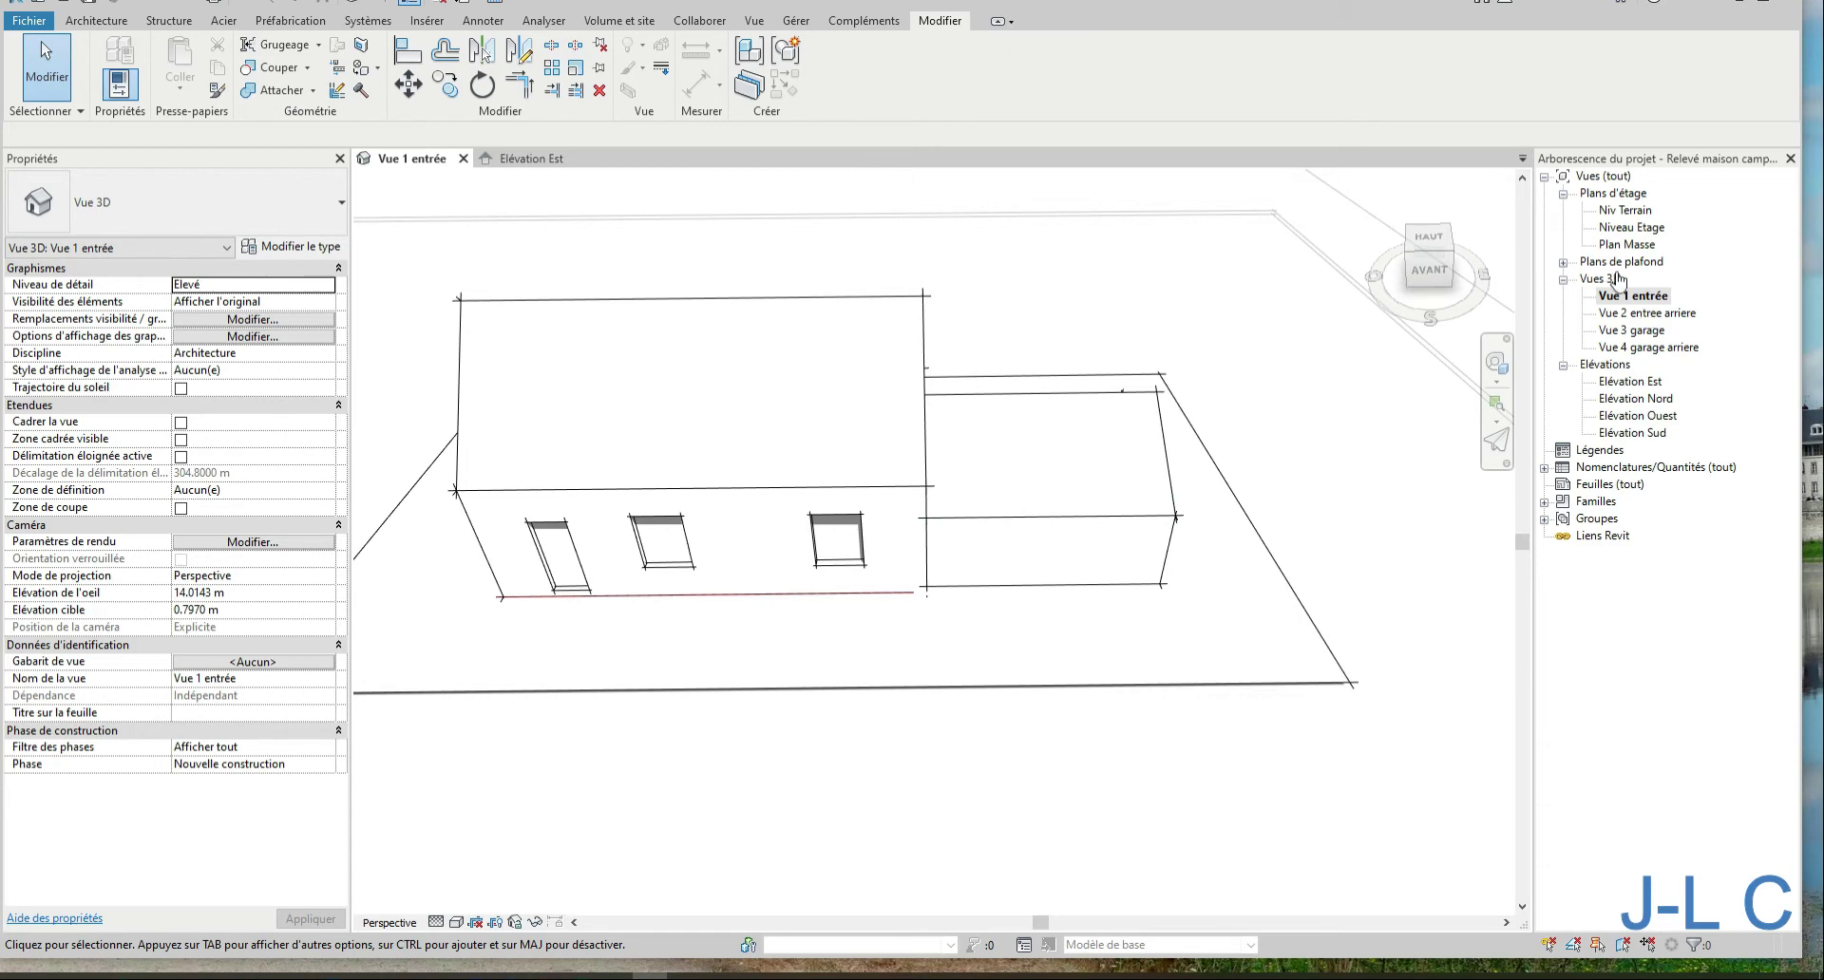
double_click(1628, 433)
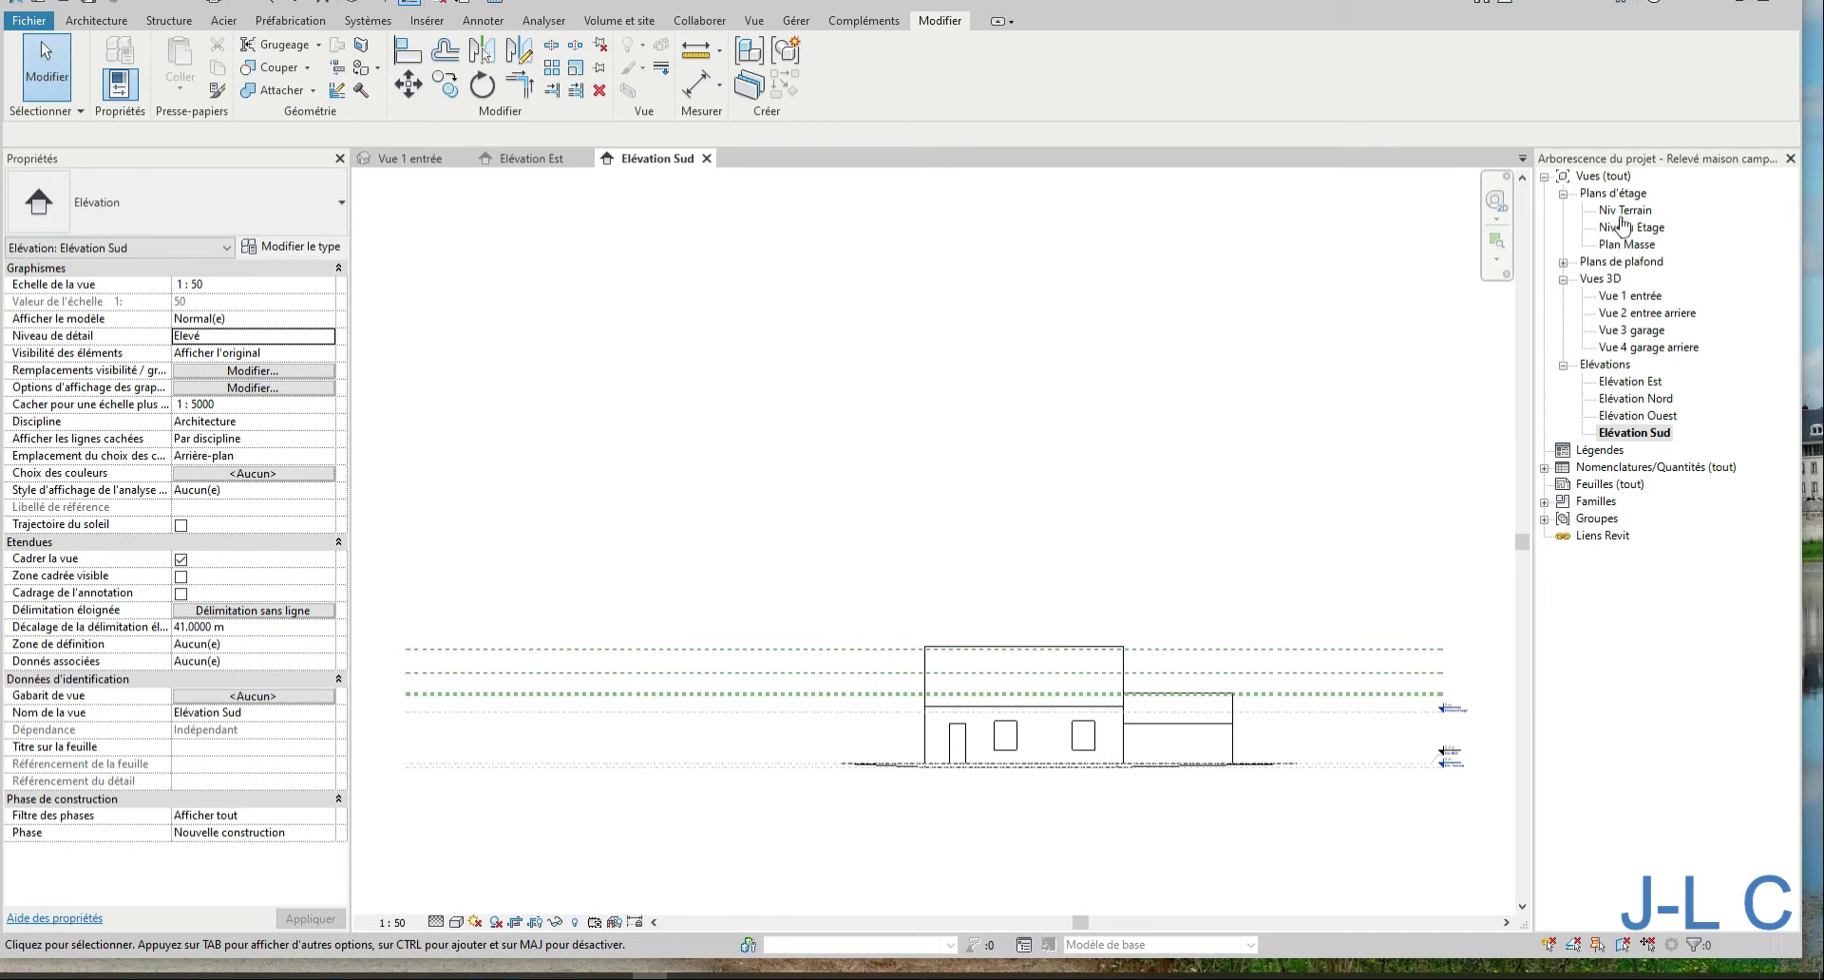
double_click(1621, 217)
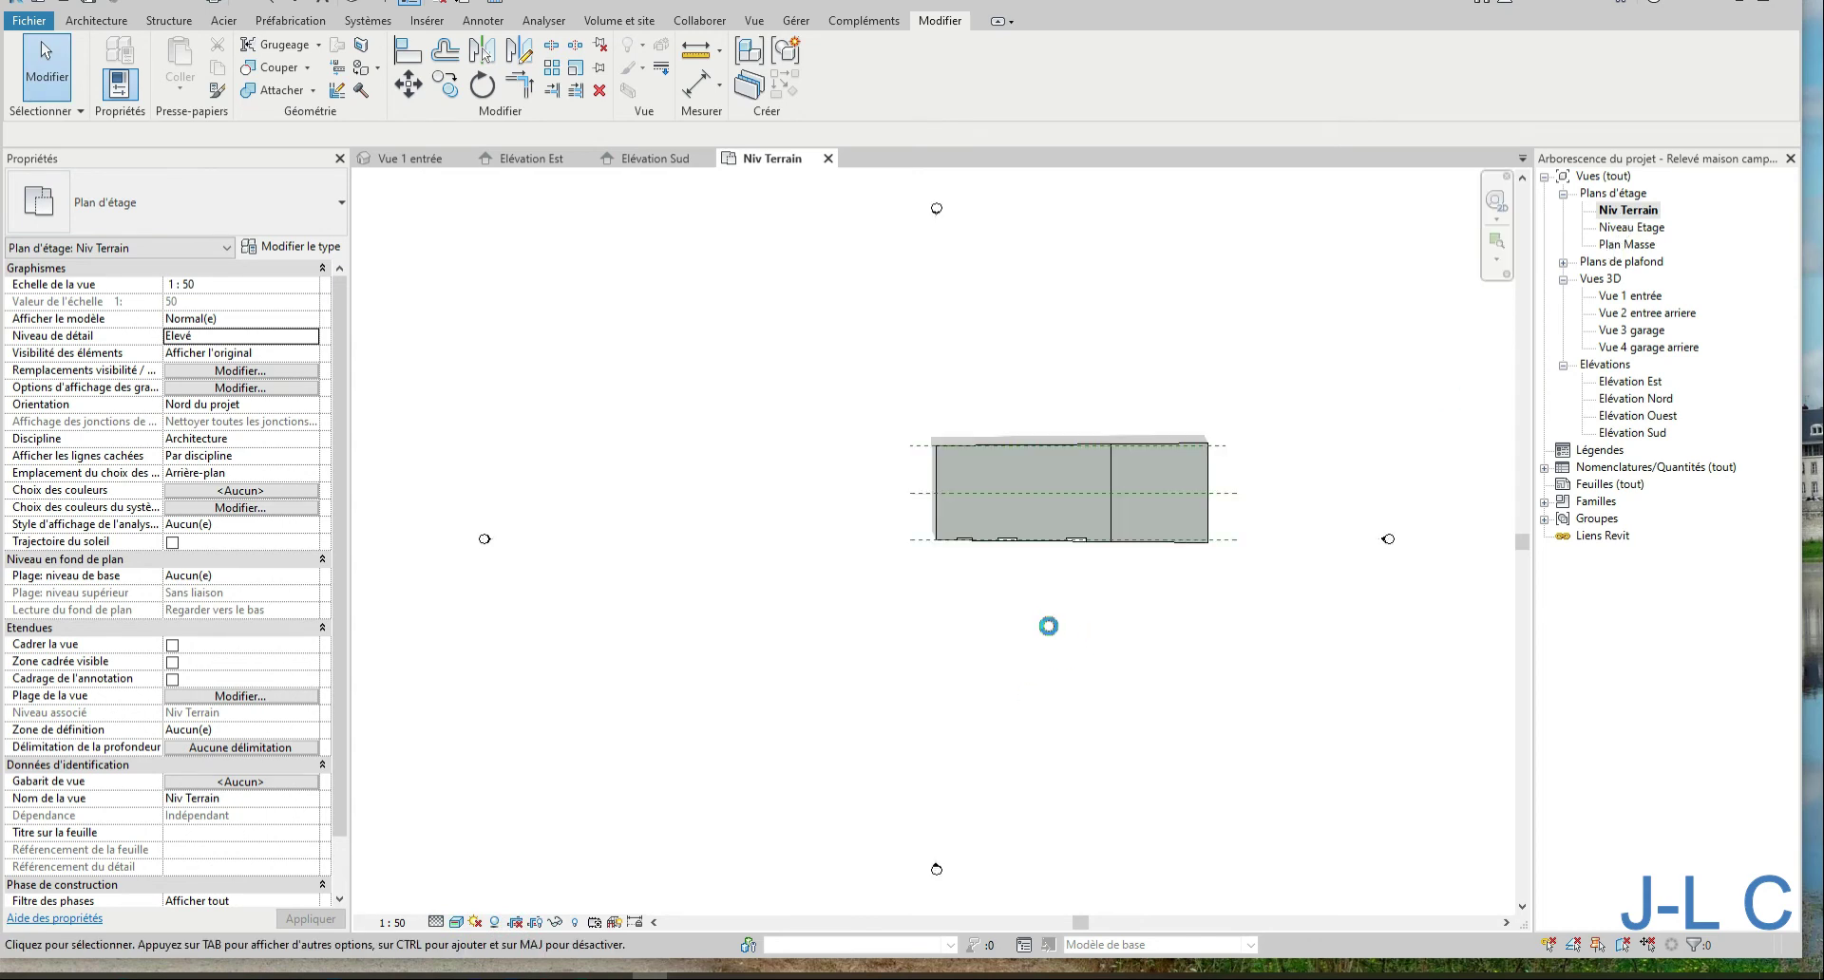
Open the garage mass for in-place editing and frame its end in the plan
click(1209, 518)
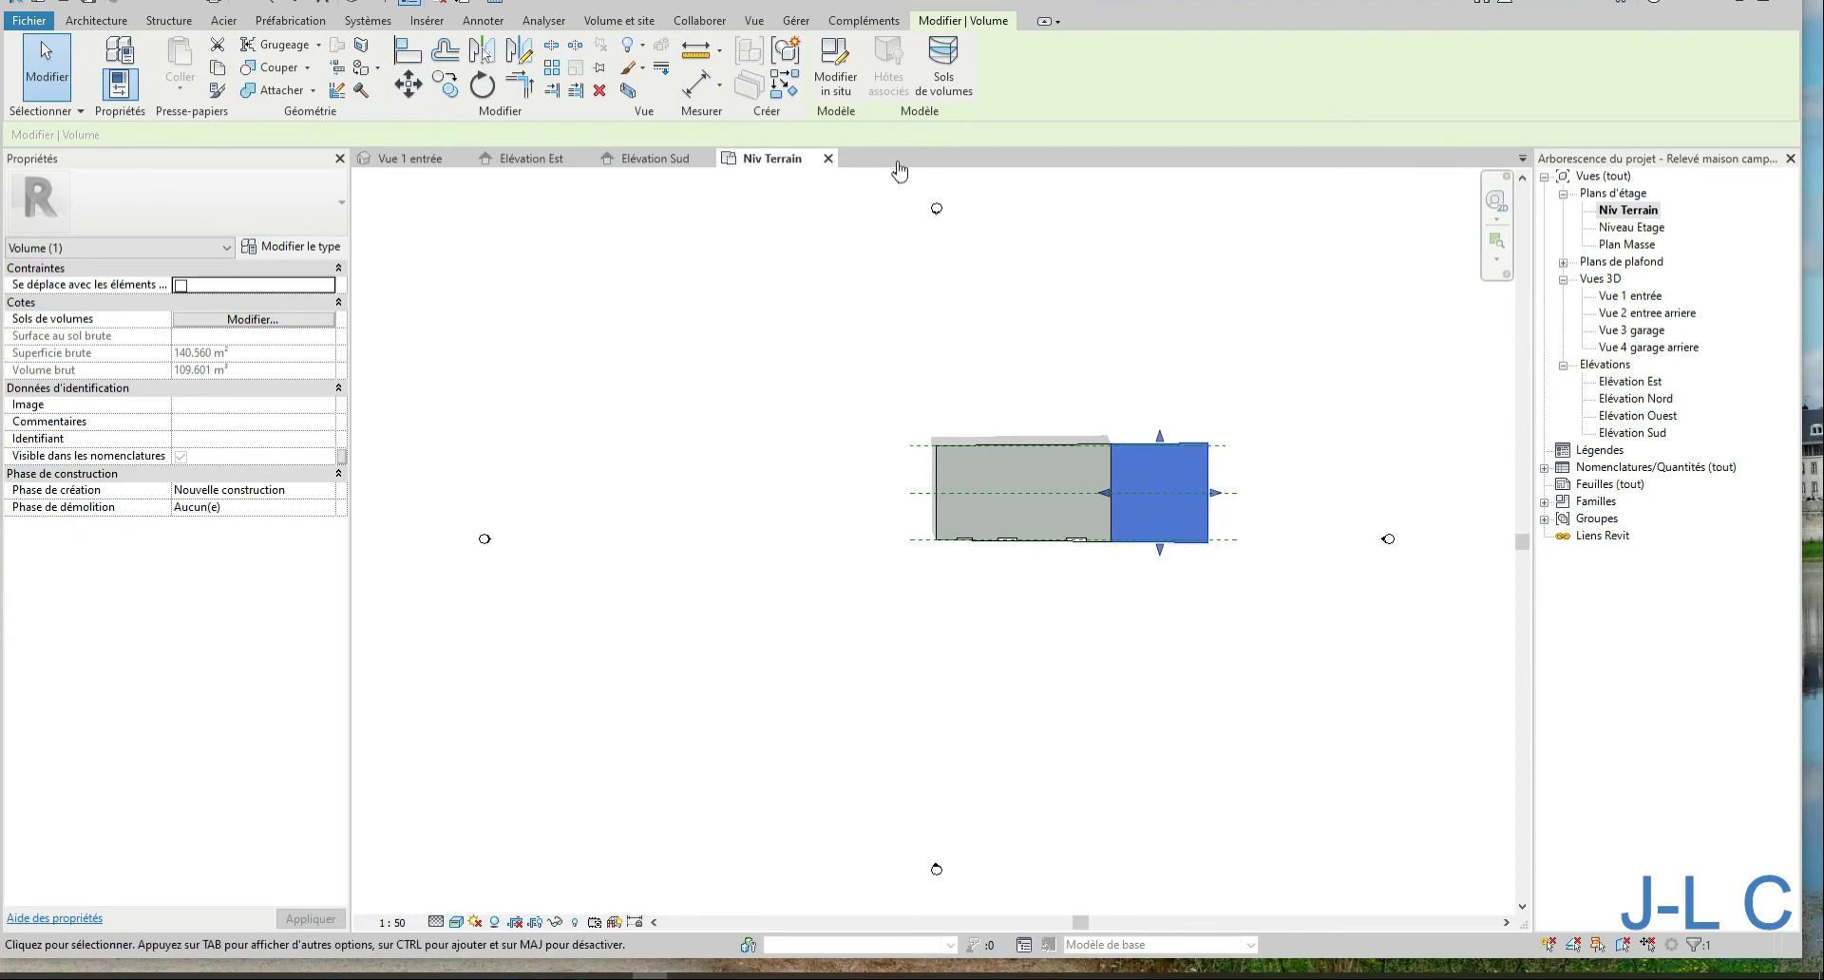
click(835, 88)
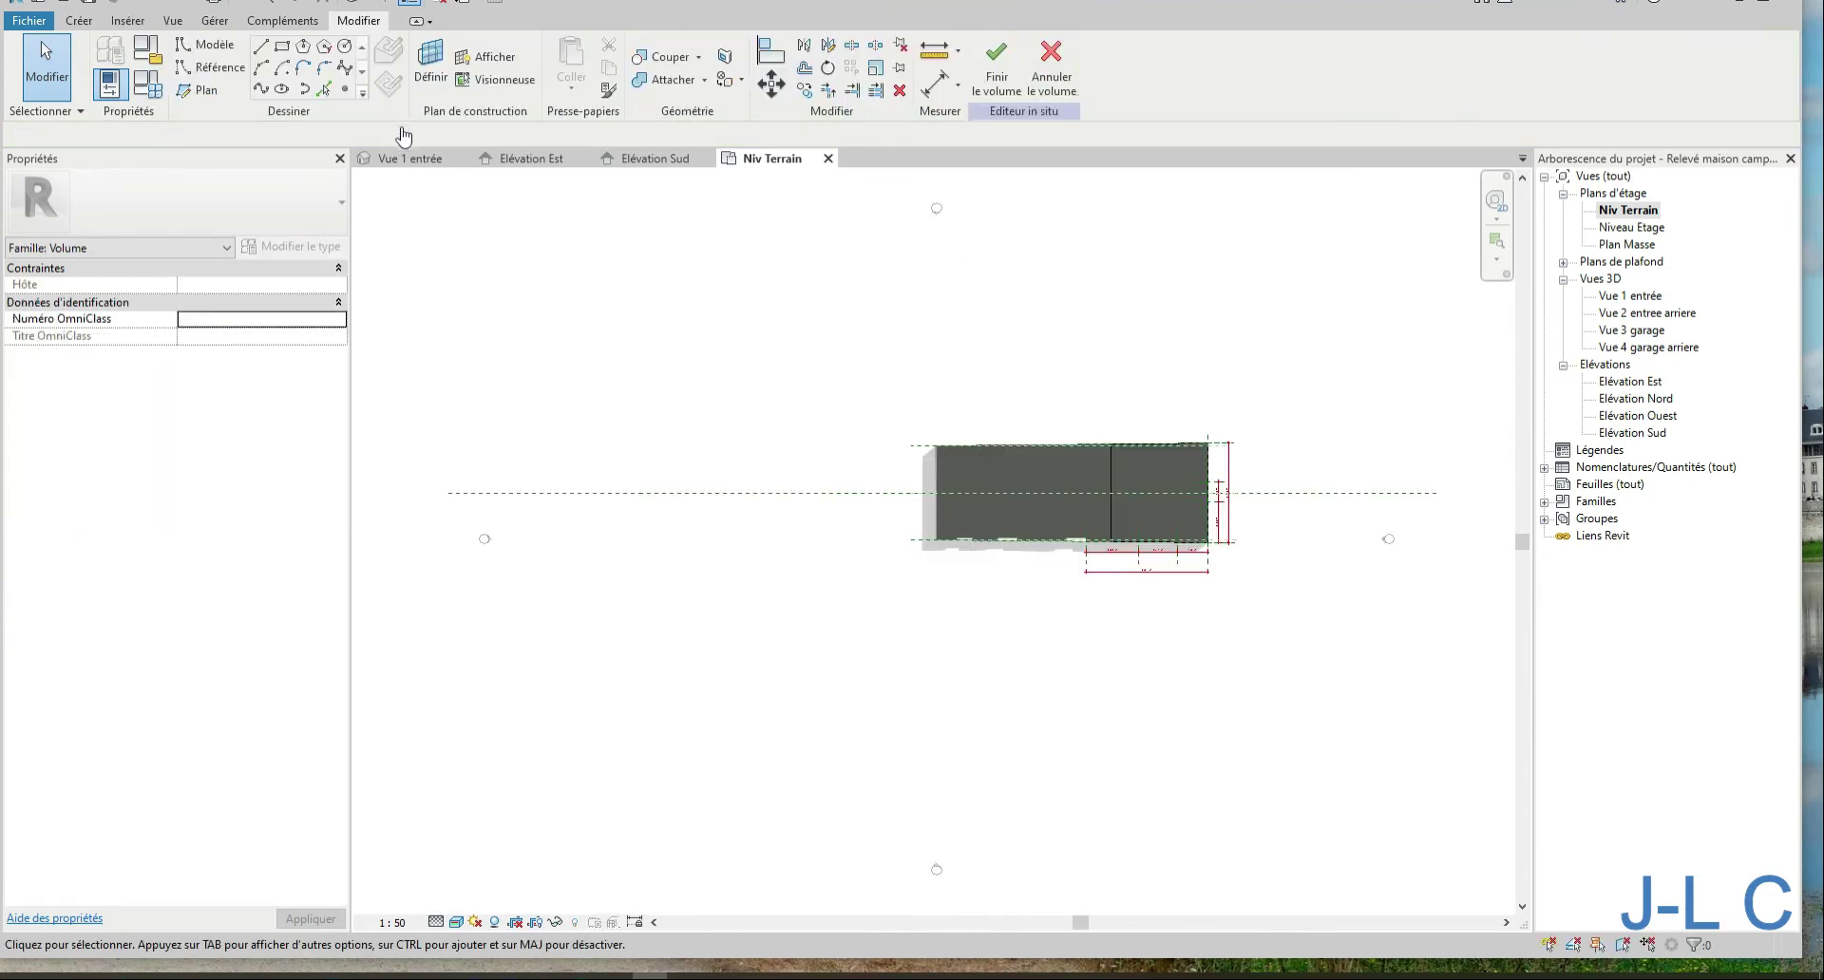
scroll(1164, 598, up, 2)
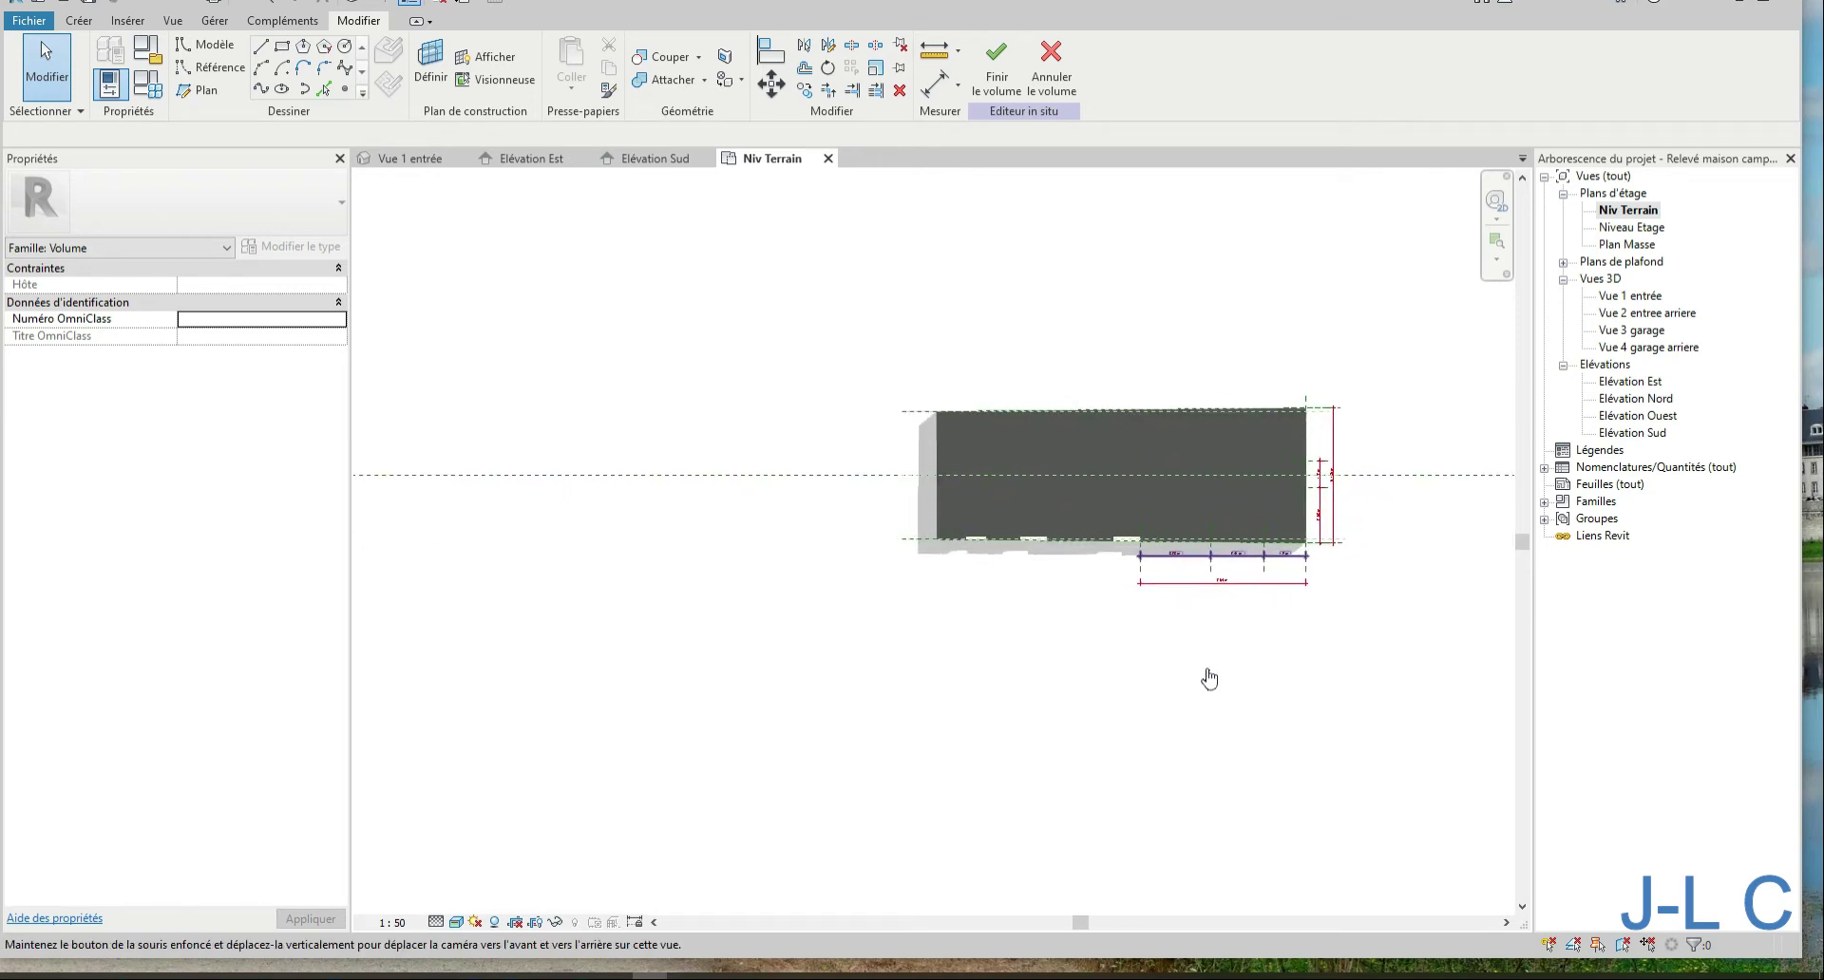
mouse_move(1210, 680)
middle_down()
mouse_move(1071, 635)
mouse_move(979, 642)
middle_up()
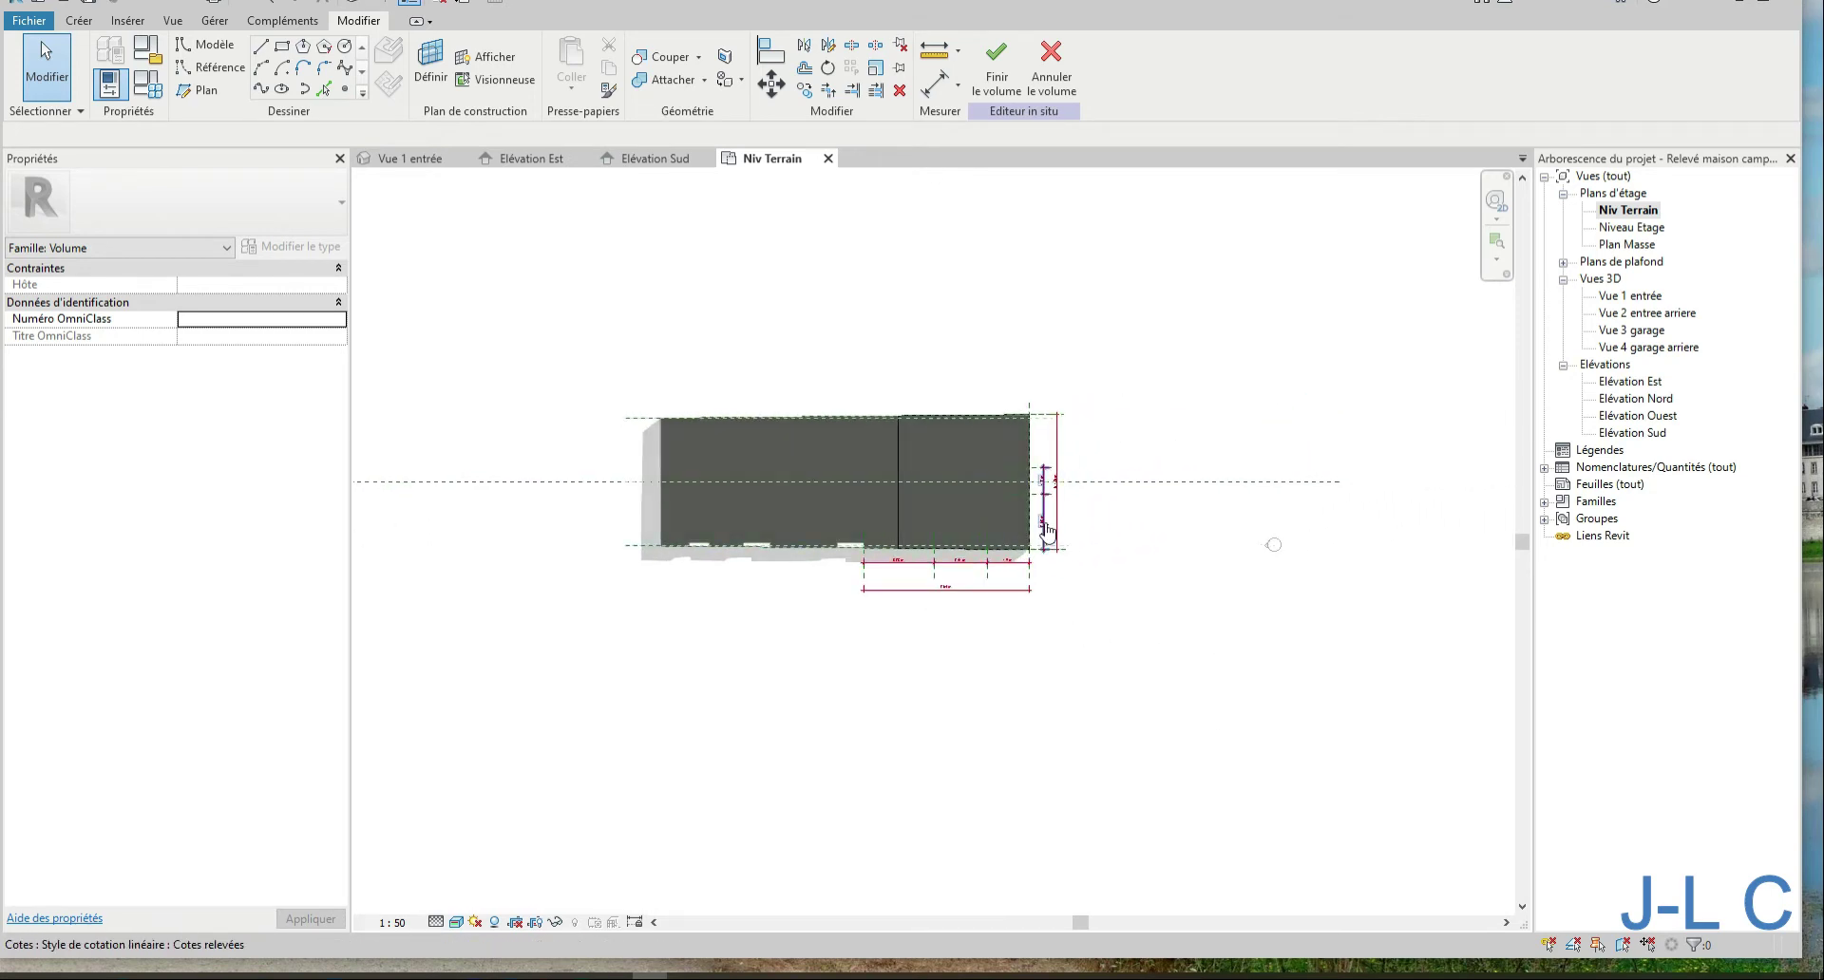
Enlarge the 3D extents of two garage reference planes, then finish the mass
click(936, 586)
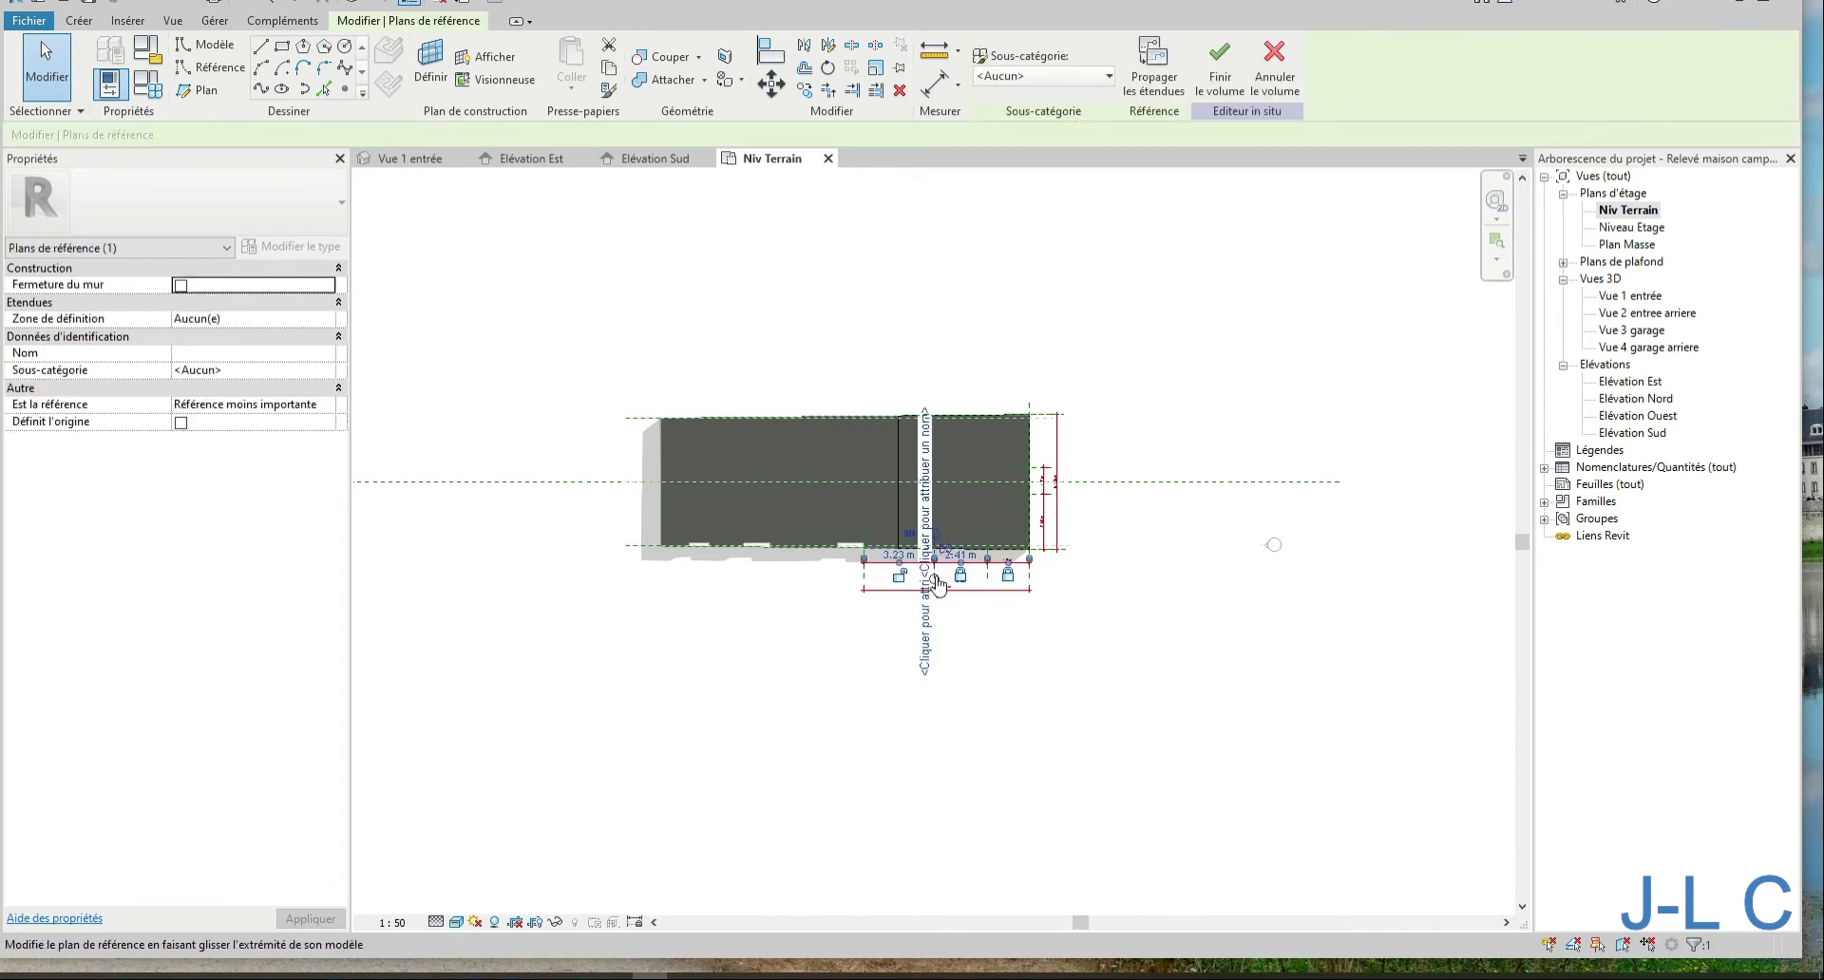
ctrl+click(988, 577)
right_click(988, 577)
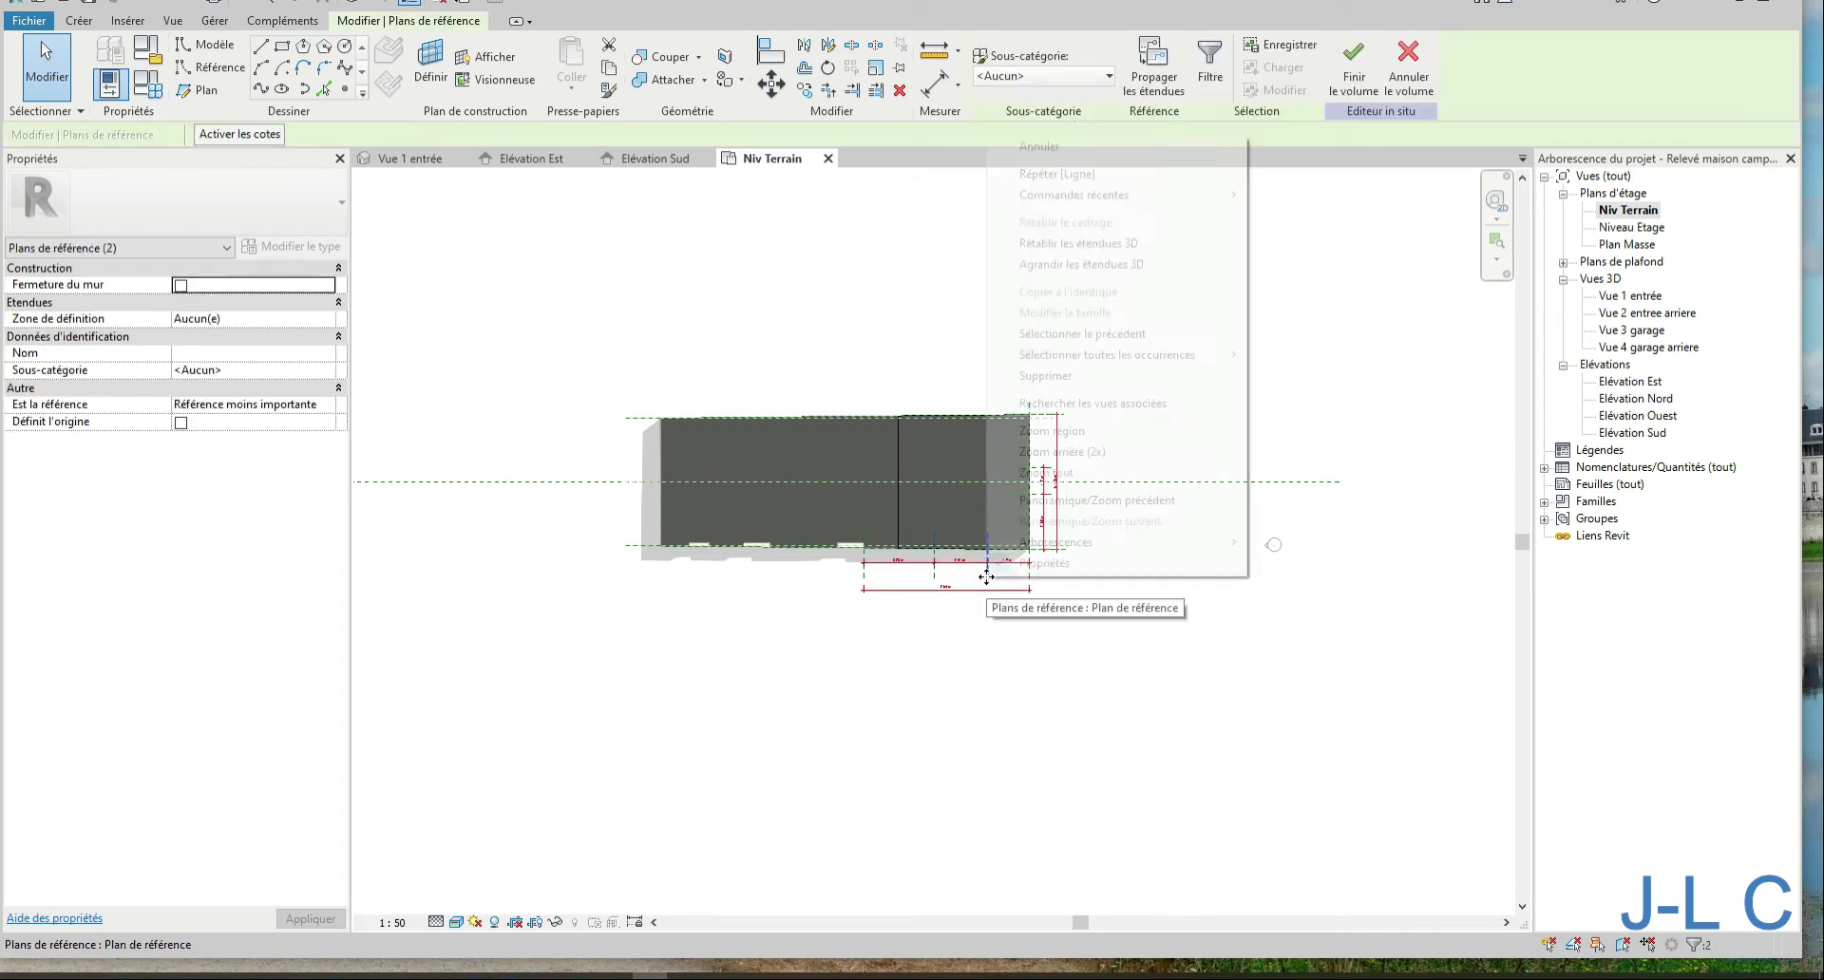
click(1112, 245)
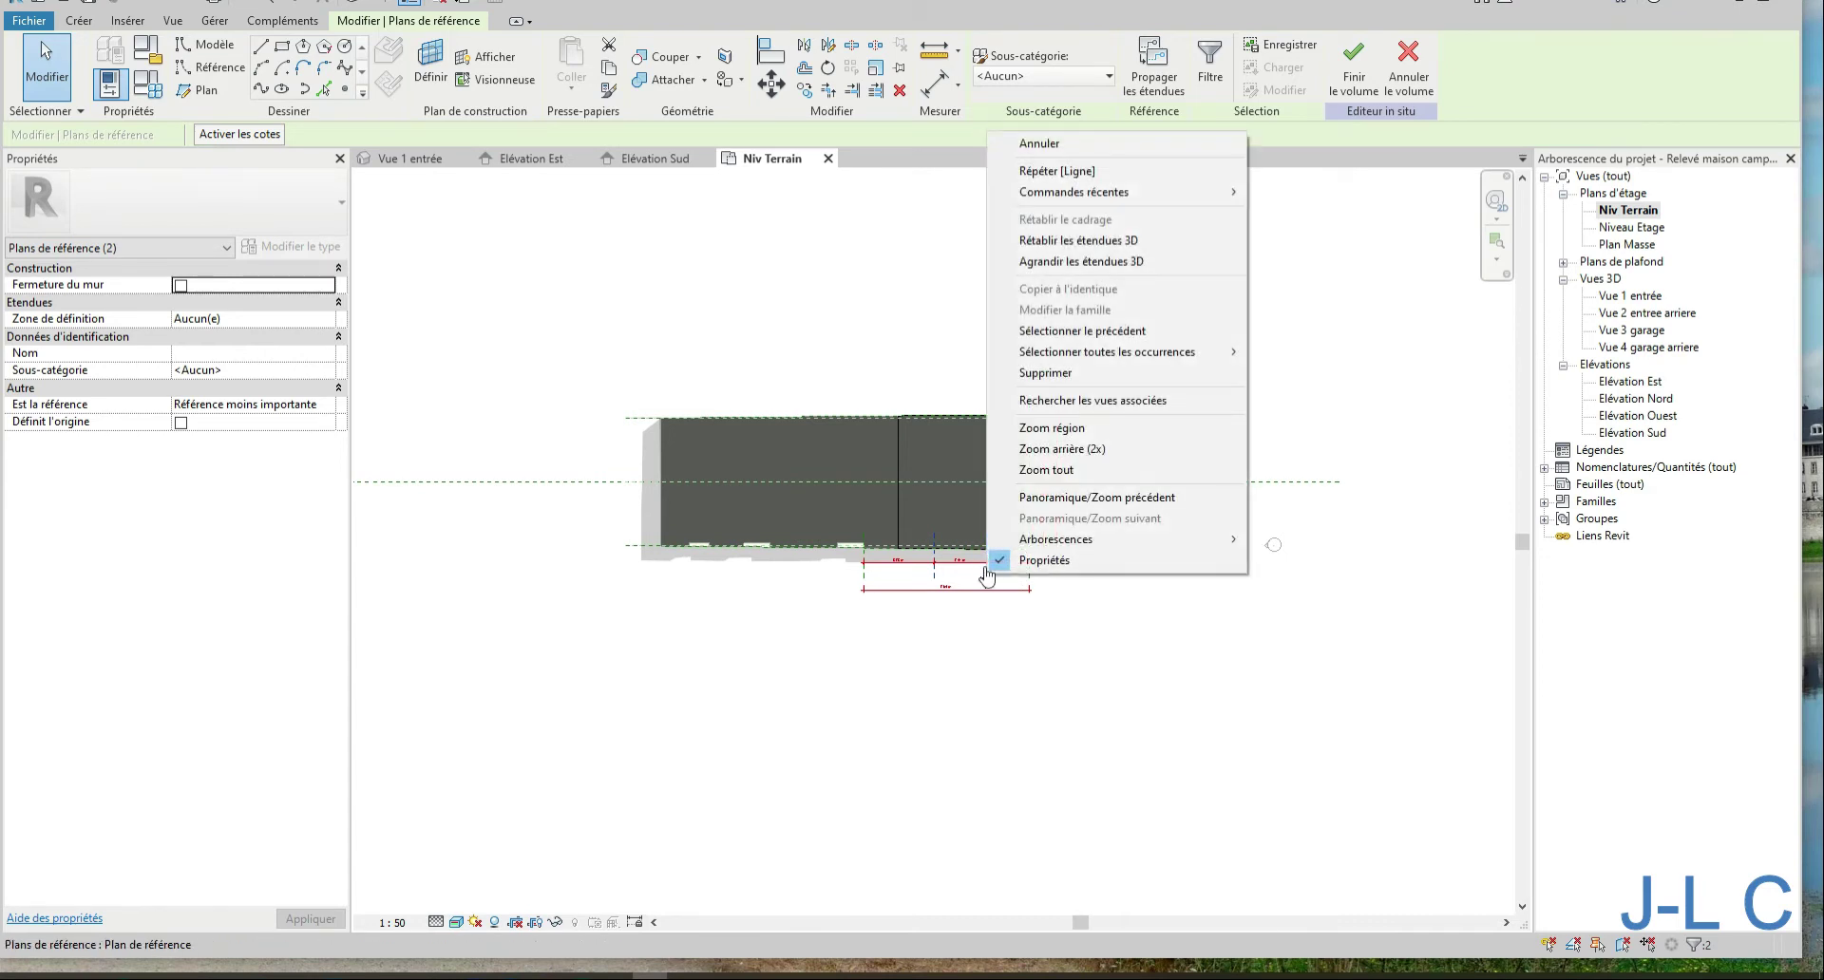
click(1074, 261)
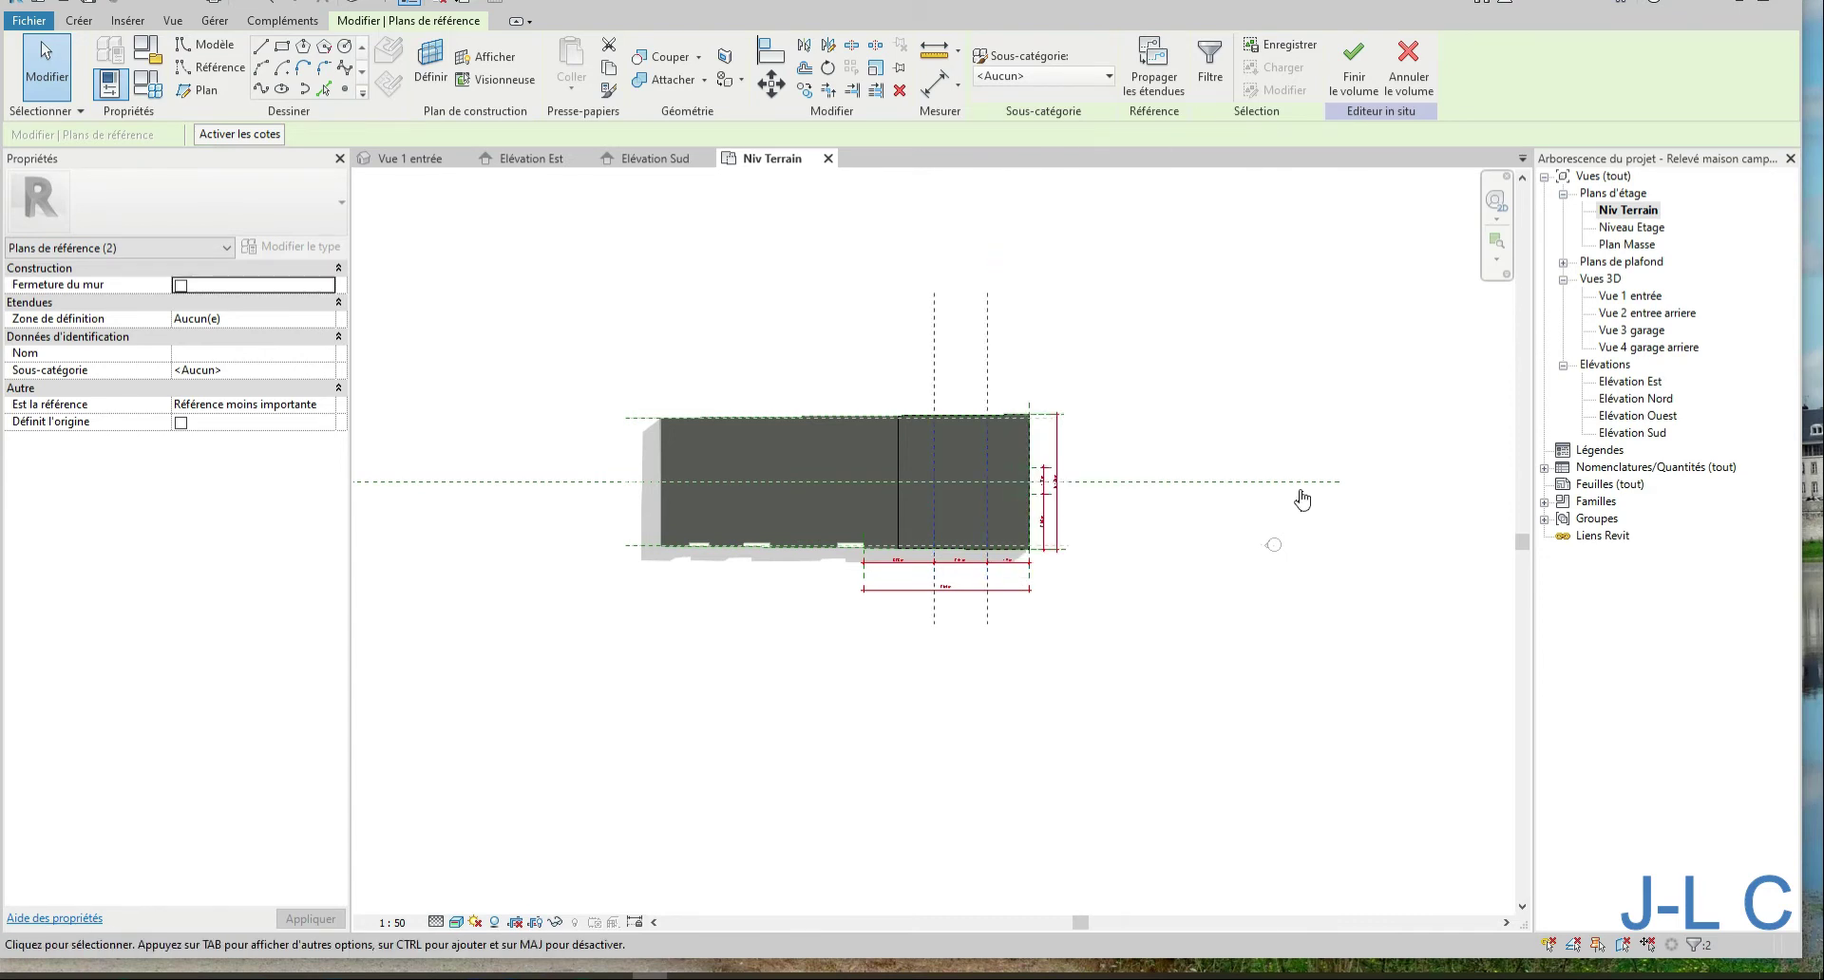
click(1297, 359)
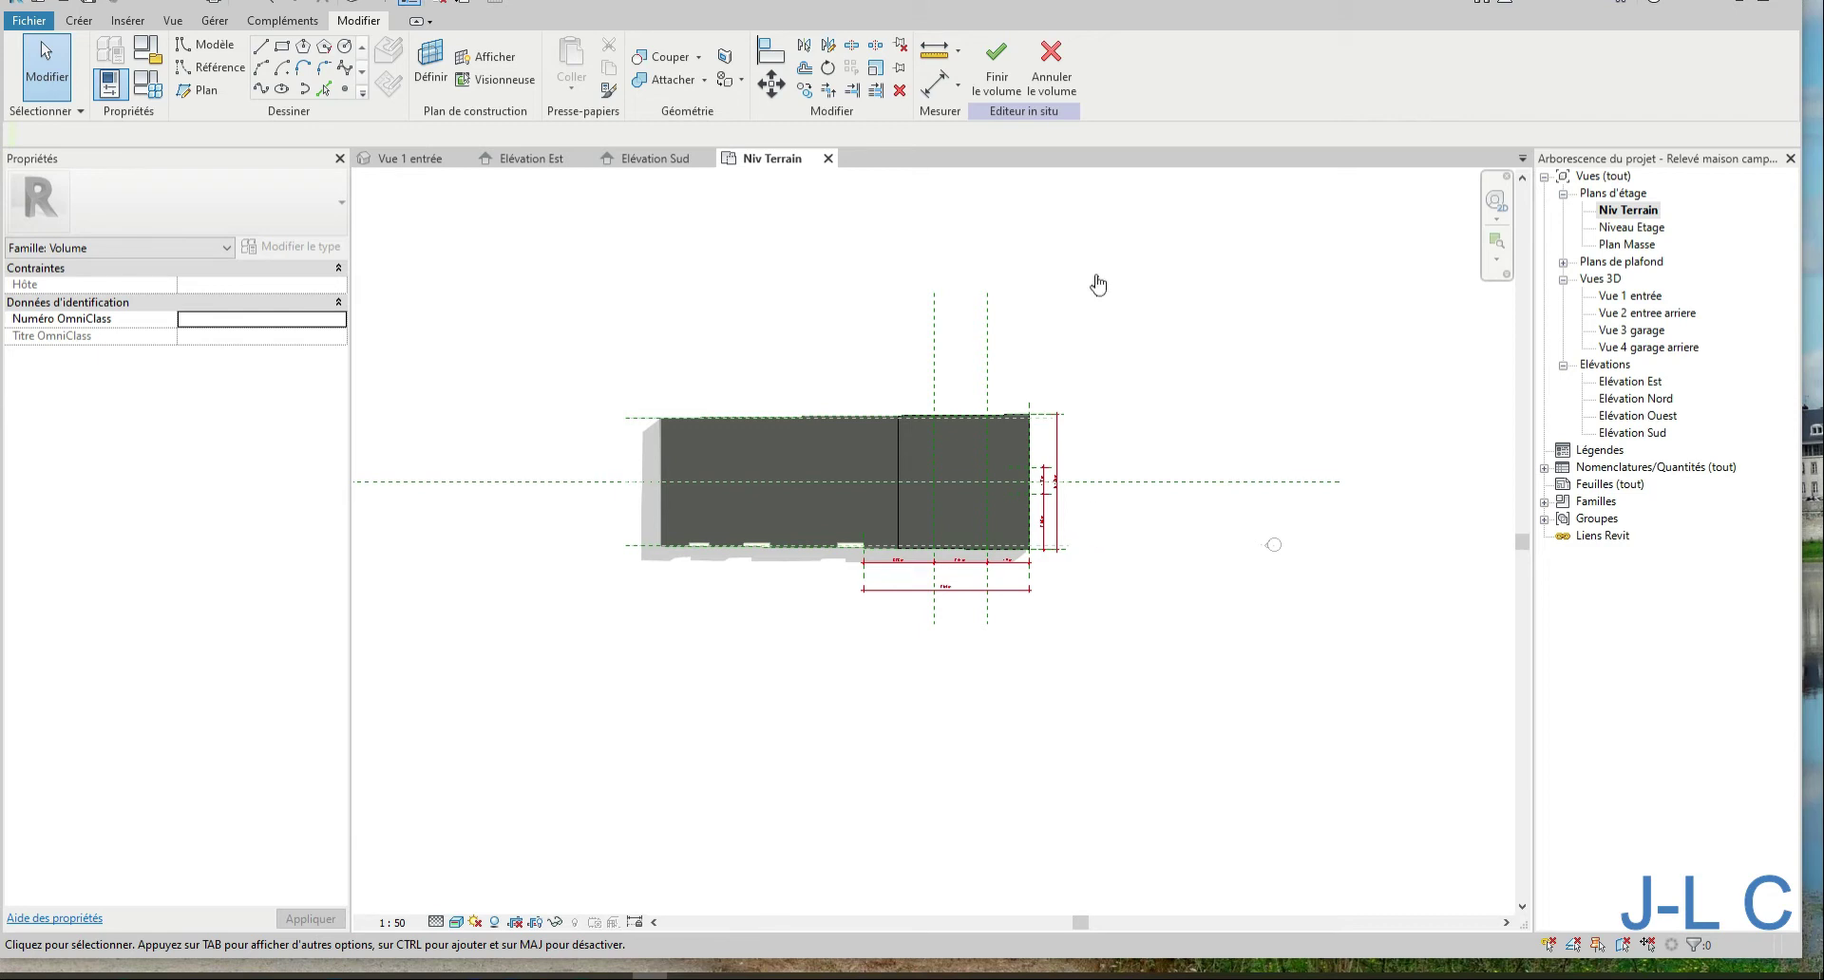
click(996, 62)
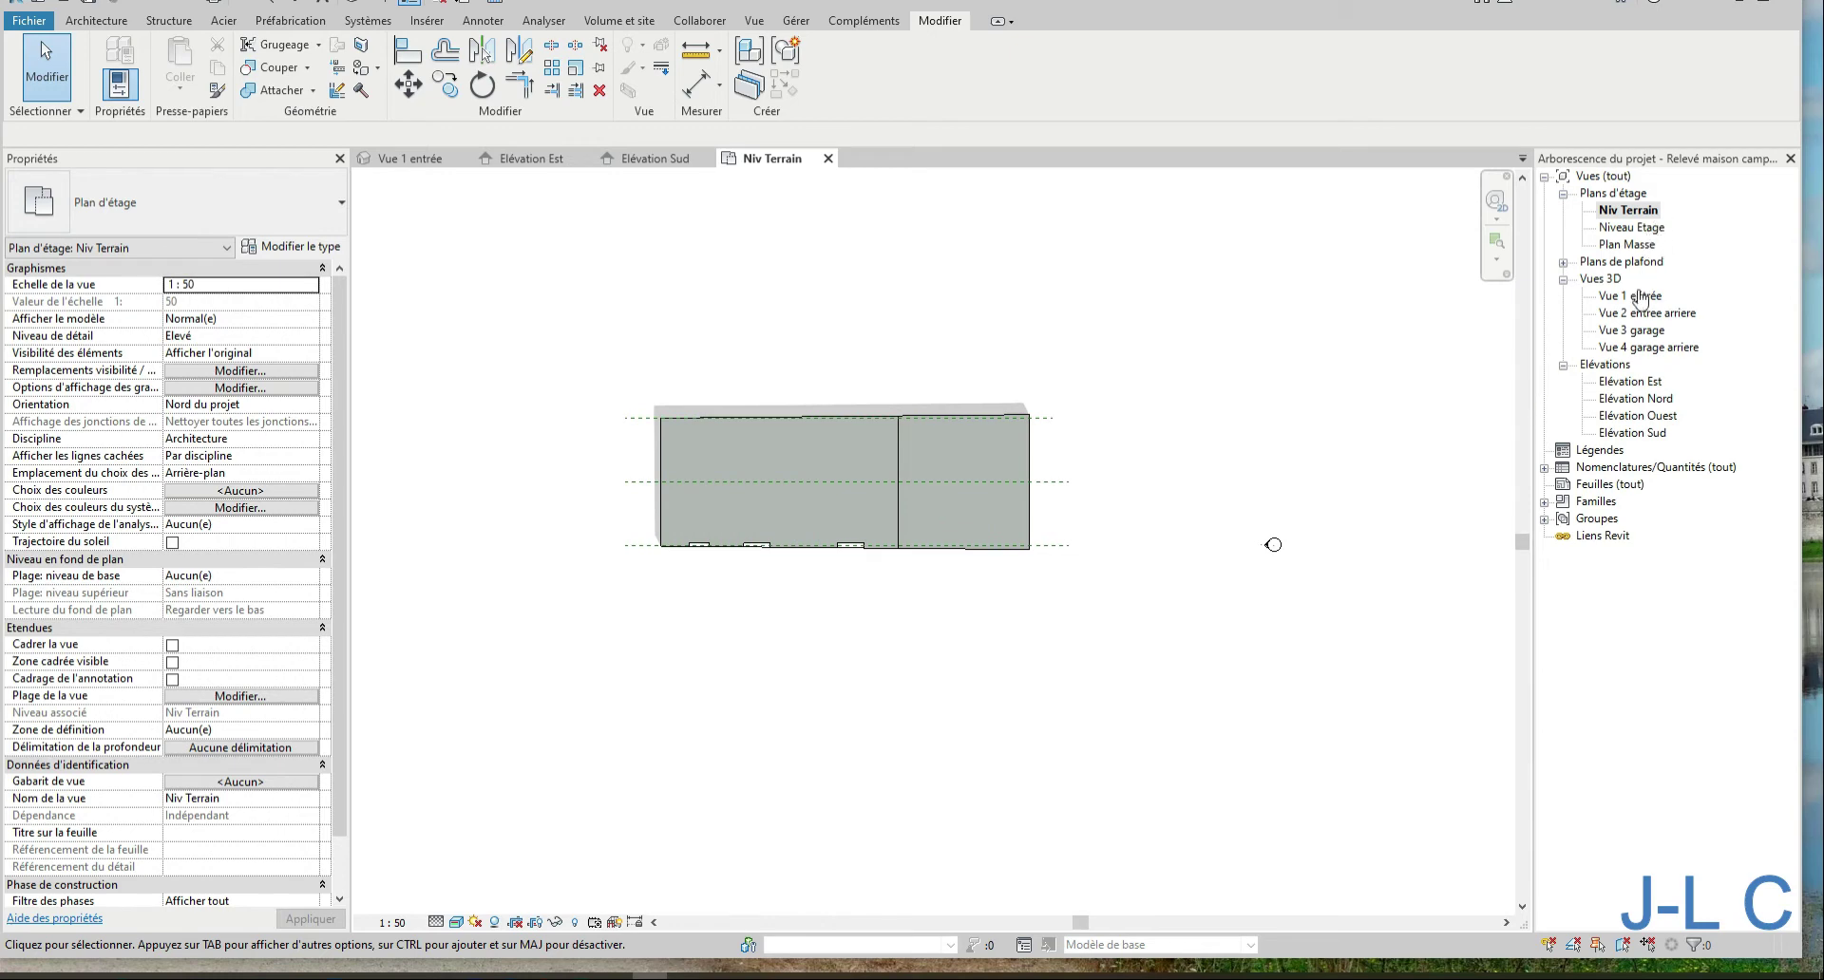
Open Elévation Sud and zoom in on the garage's 7.54 m wide face
double_click(1624, 433)
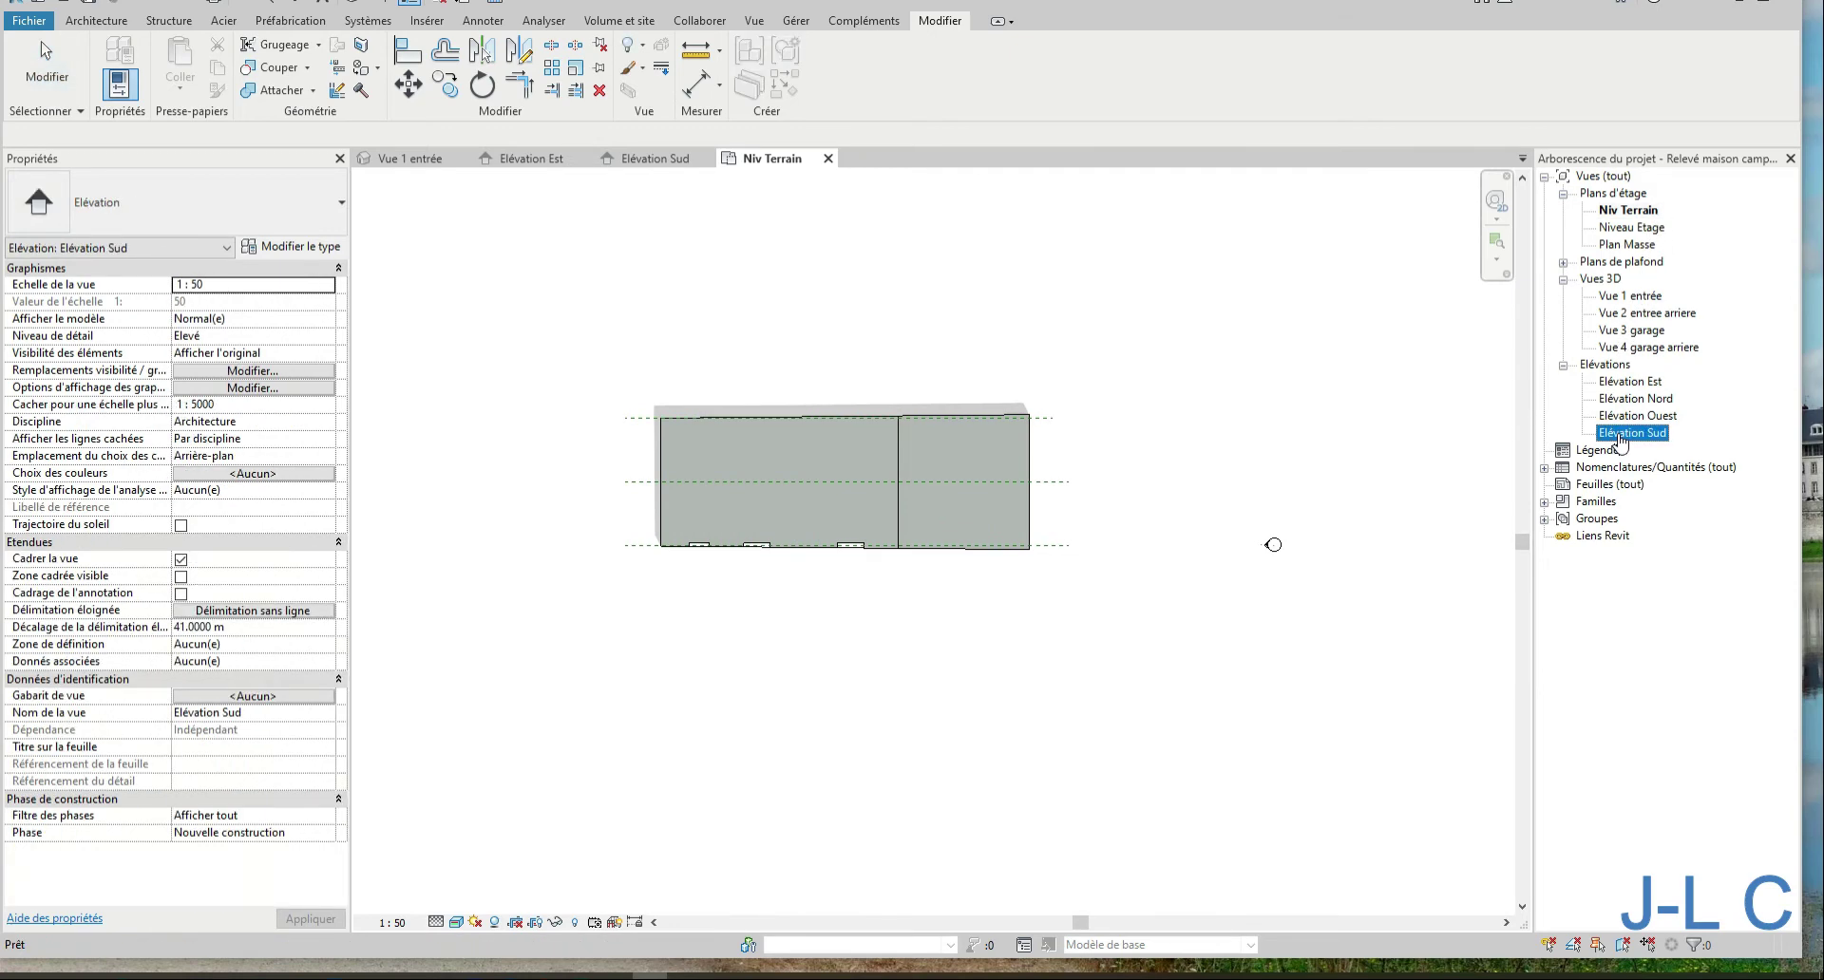
right_click(1044, 490)
click(1092, 632)
drag(936, 595, 1163, 772)
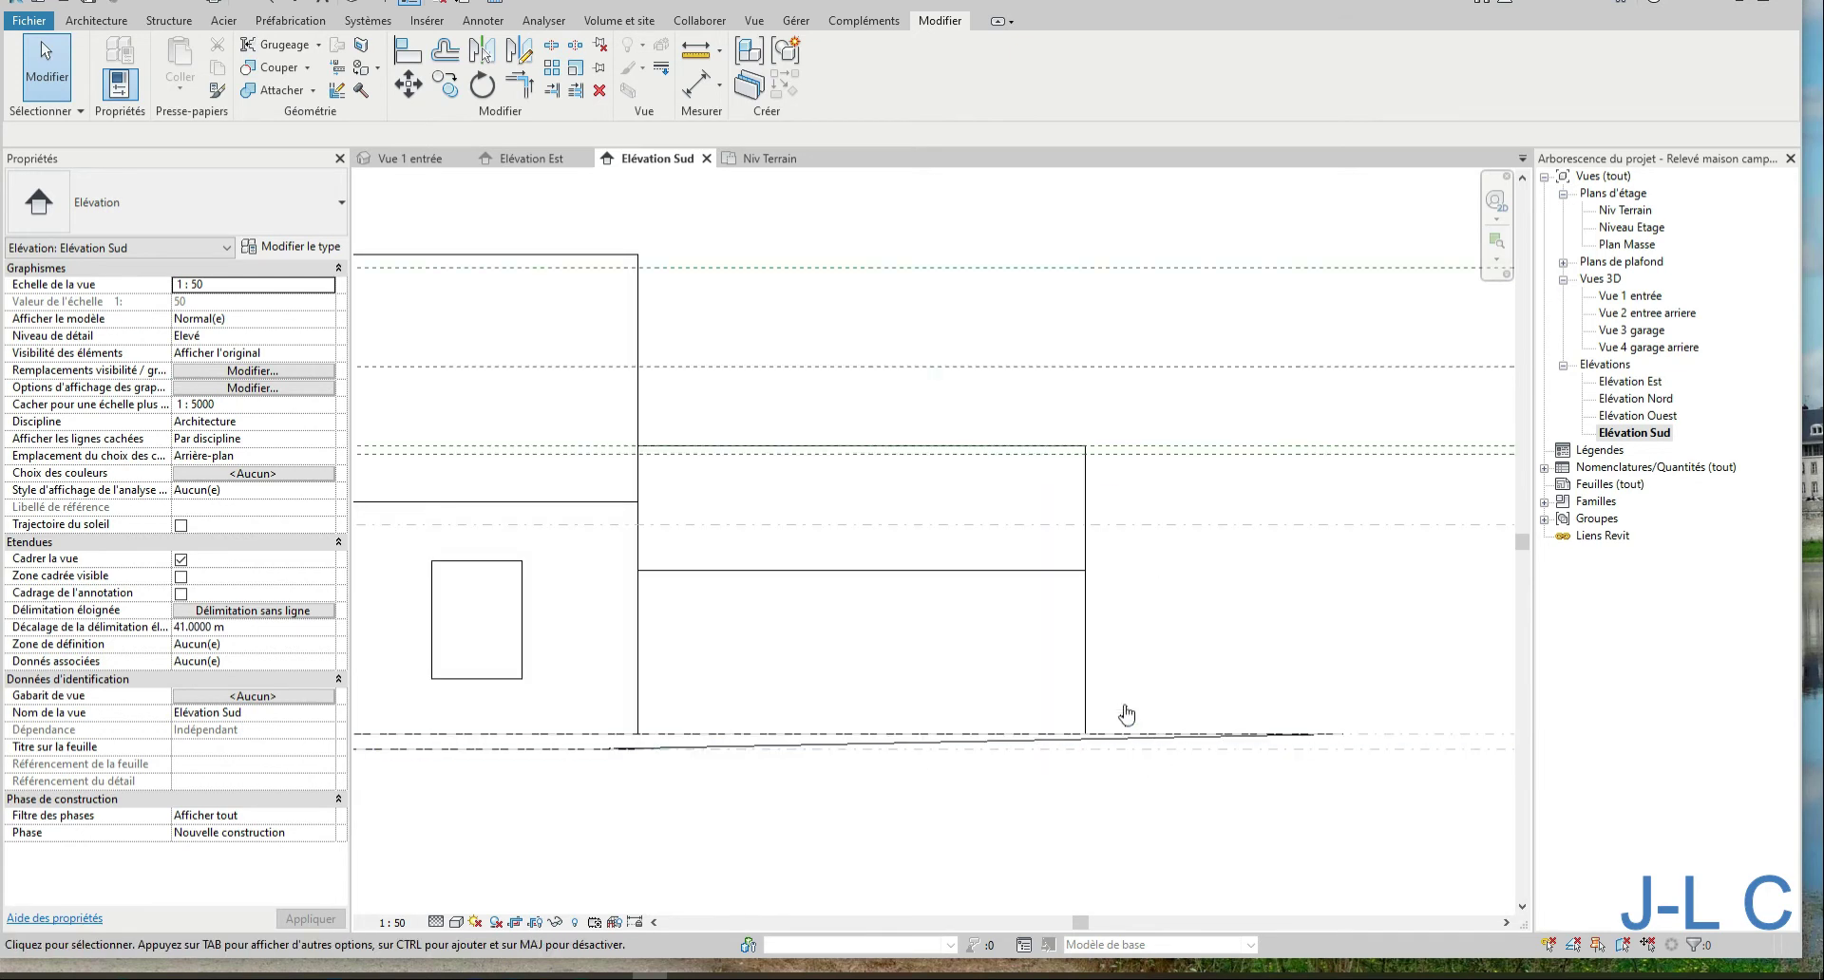
click(1090, 692)
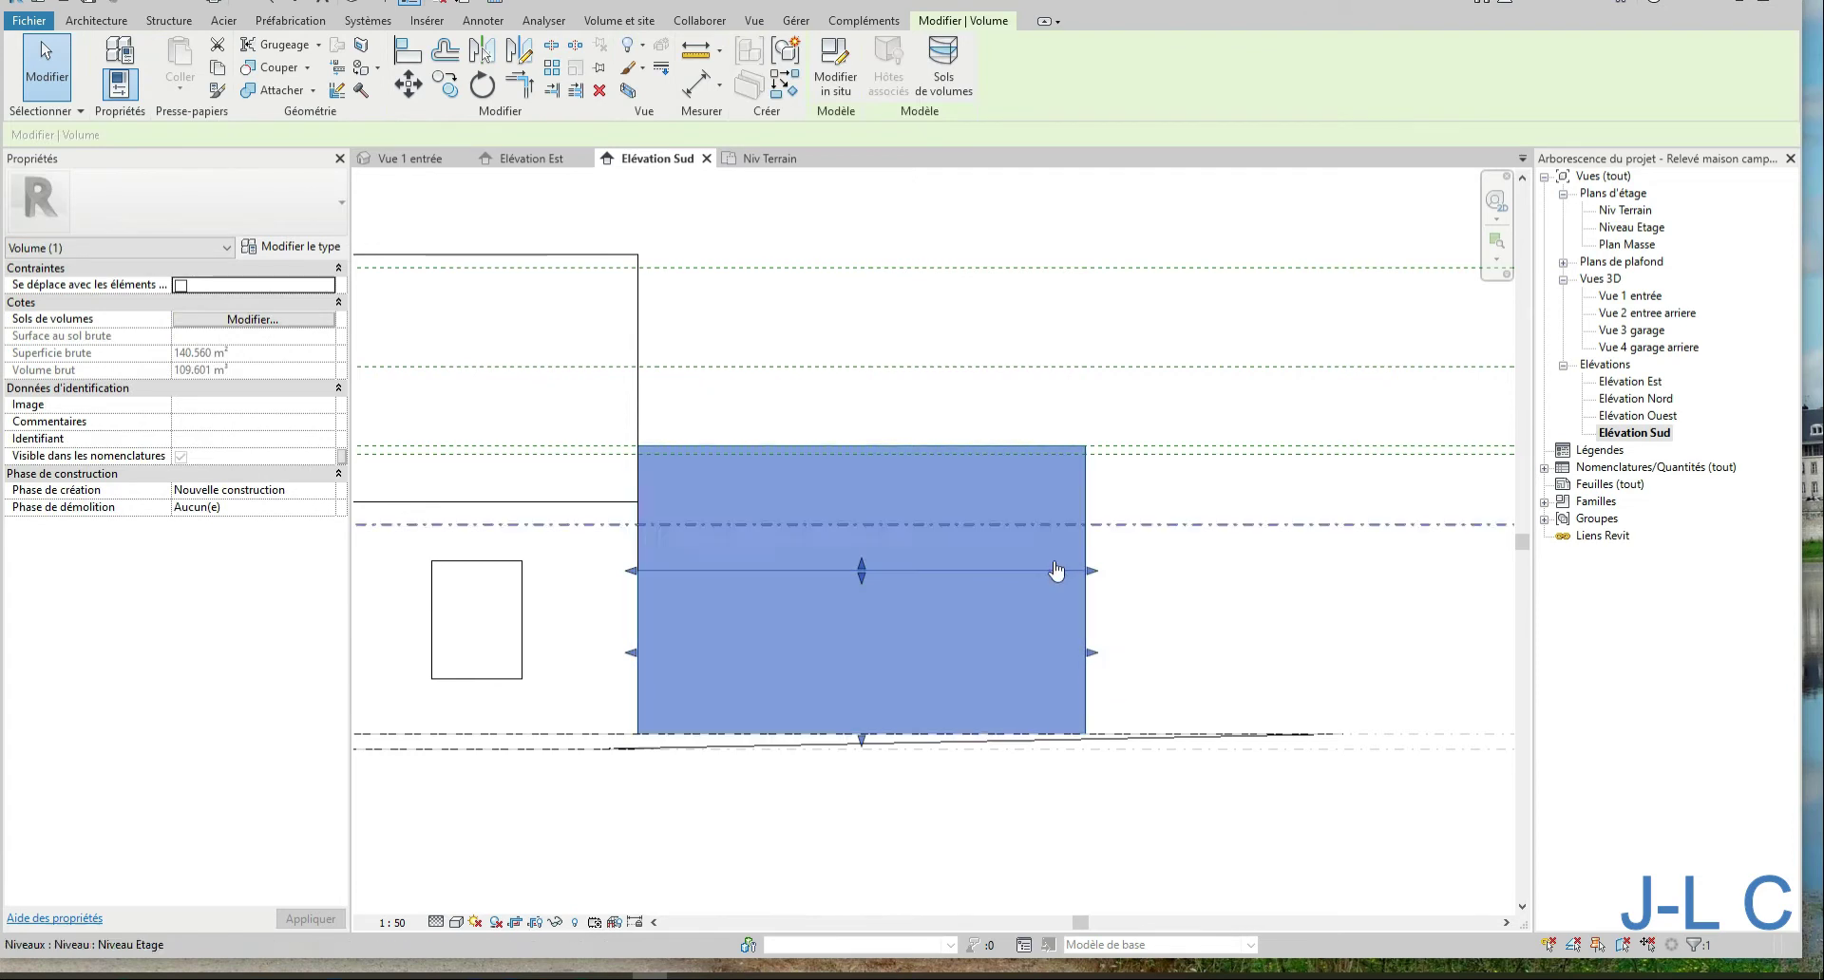
click(836, 74)
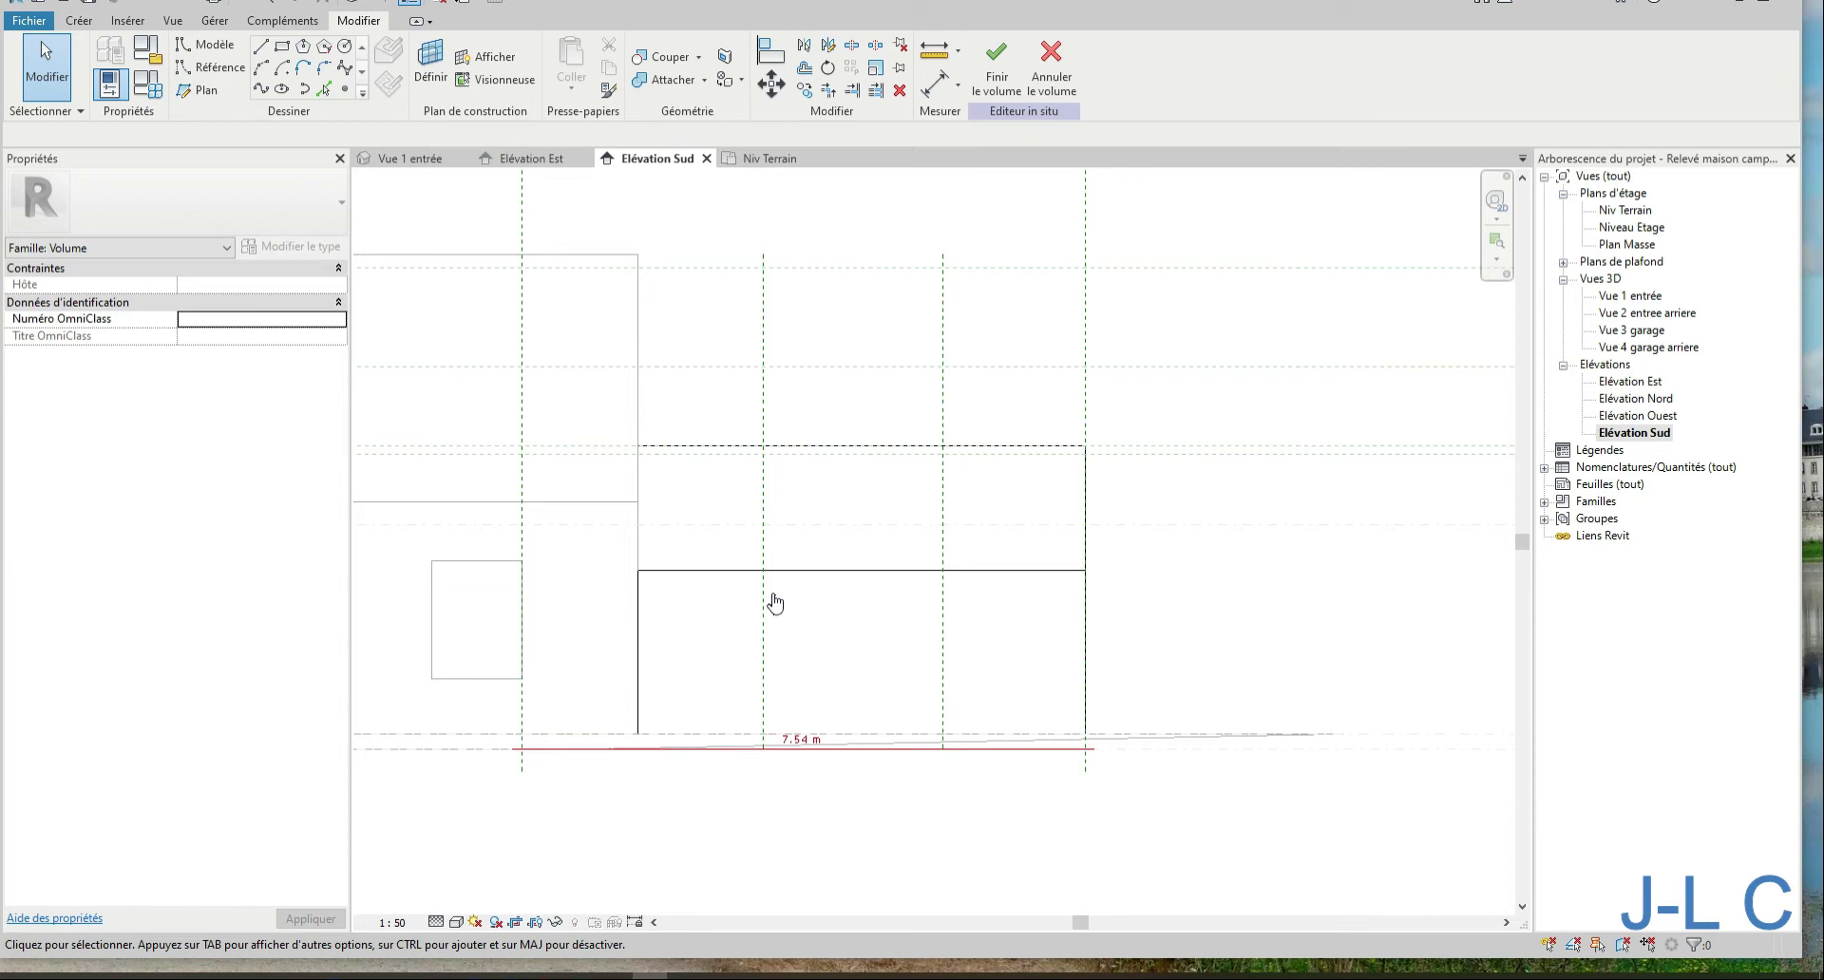
click(996, 63)
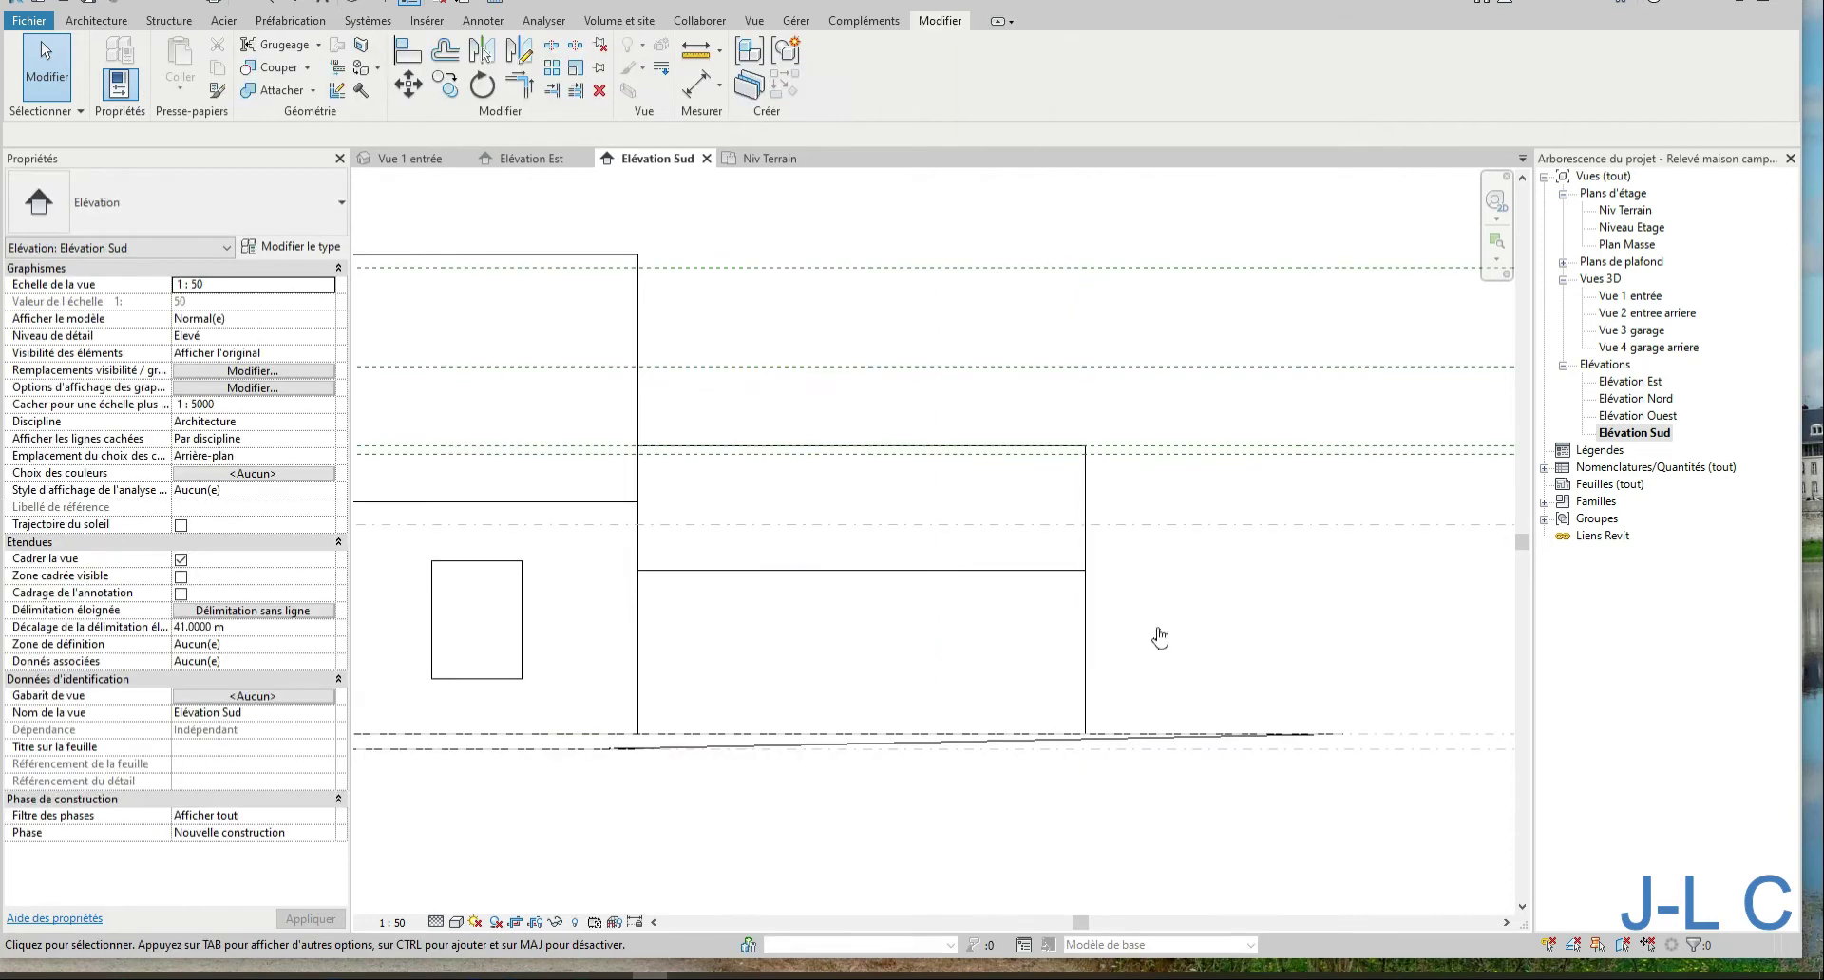
Reselect the garage mass and reopen it for in-place editing
middle_drag(1135, 610, 1319, 566)
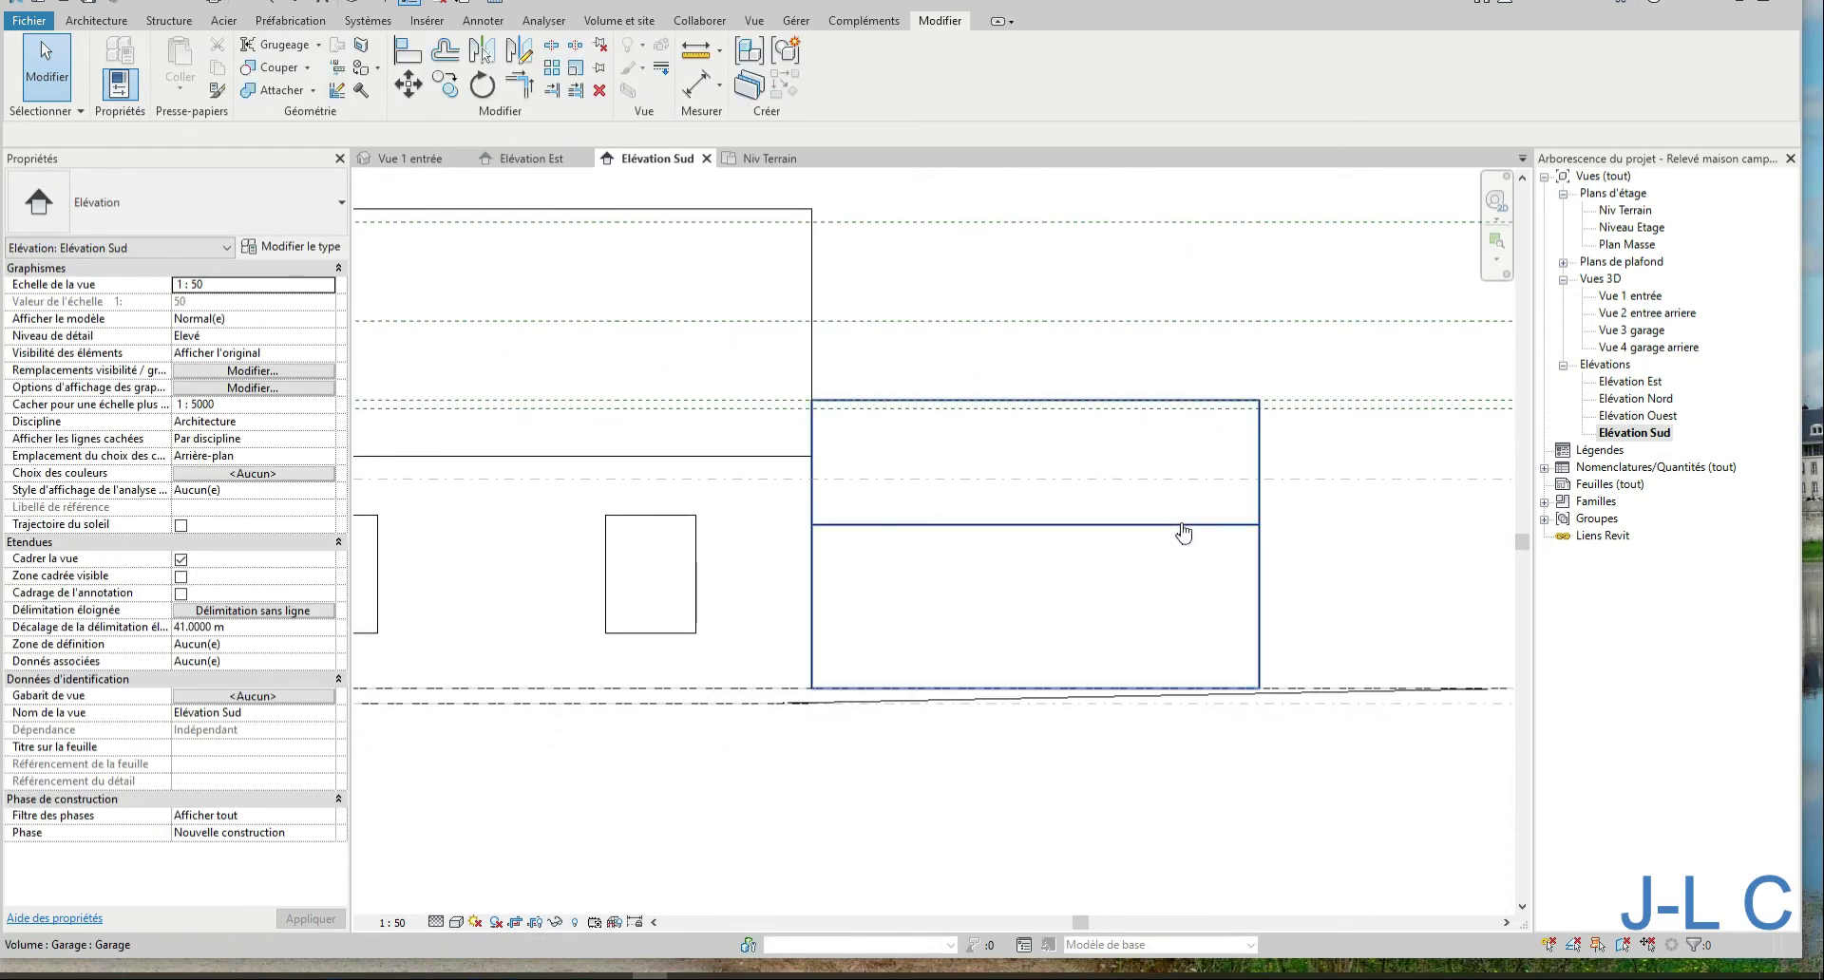
click(1181, 529)
click(785, 459)
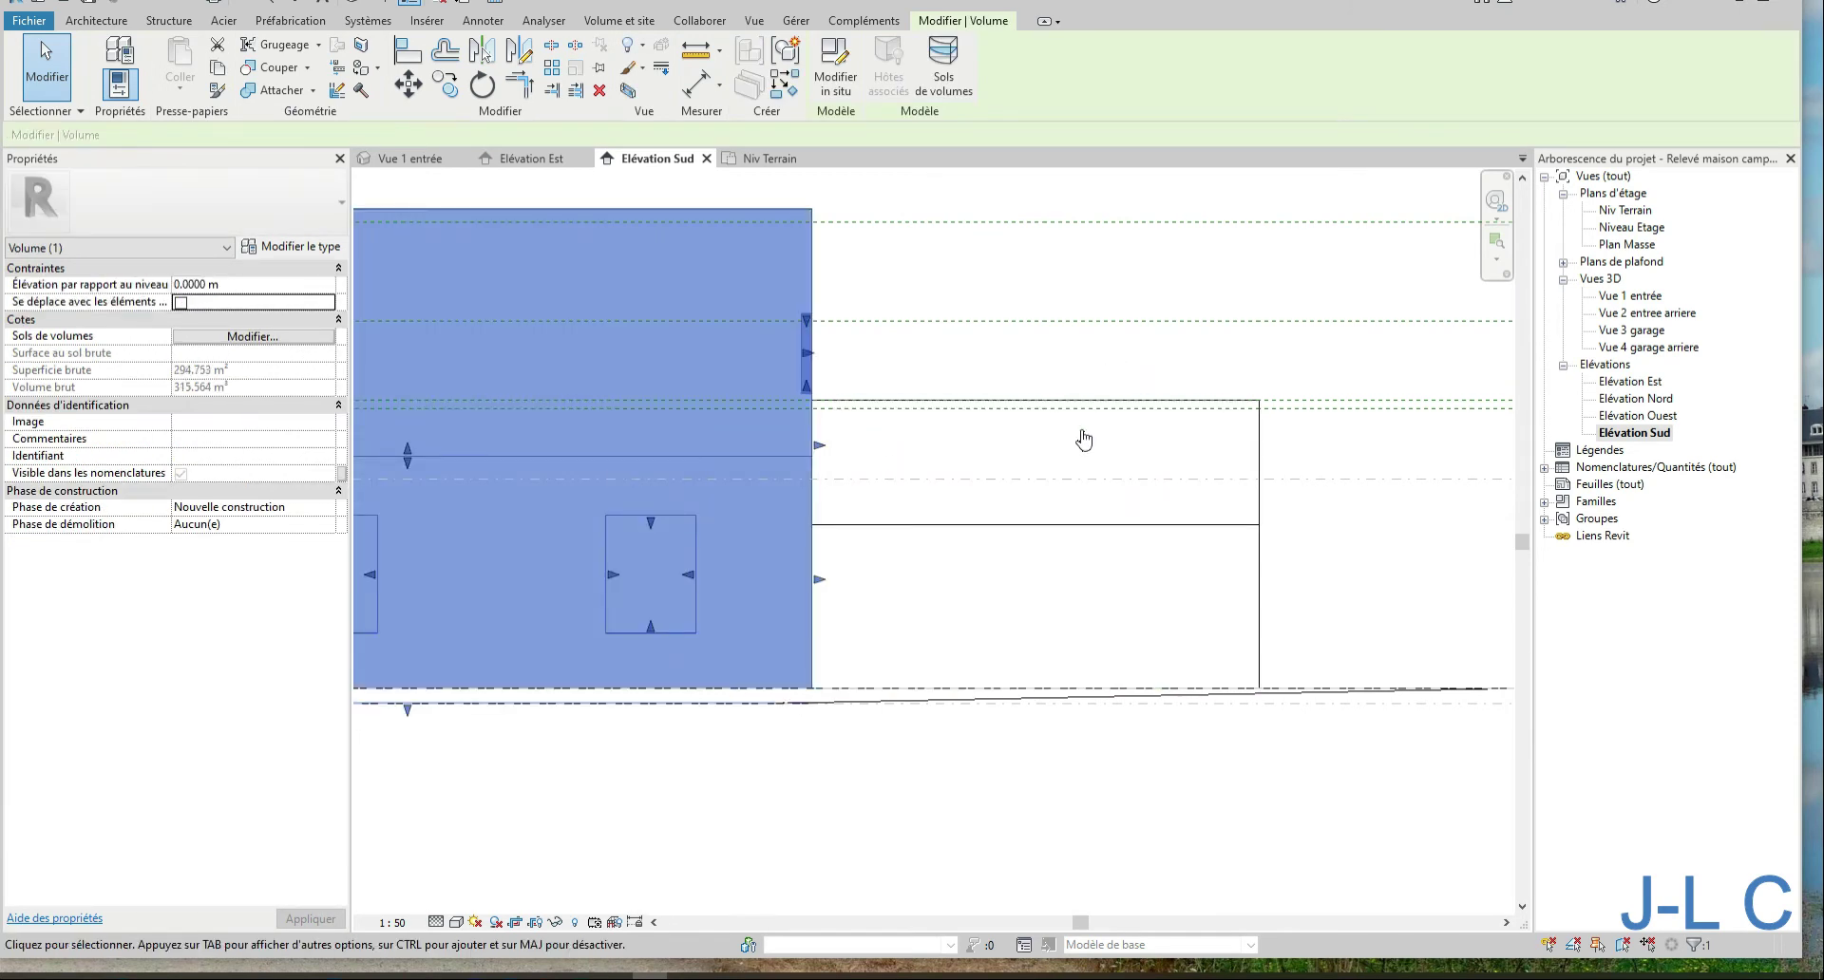
click(1061, 404)
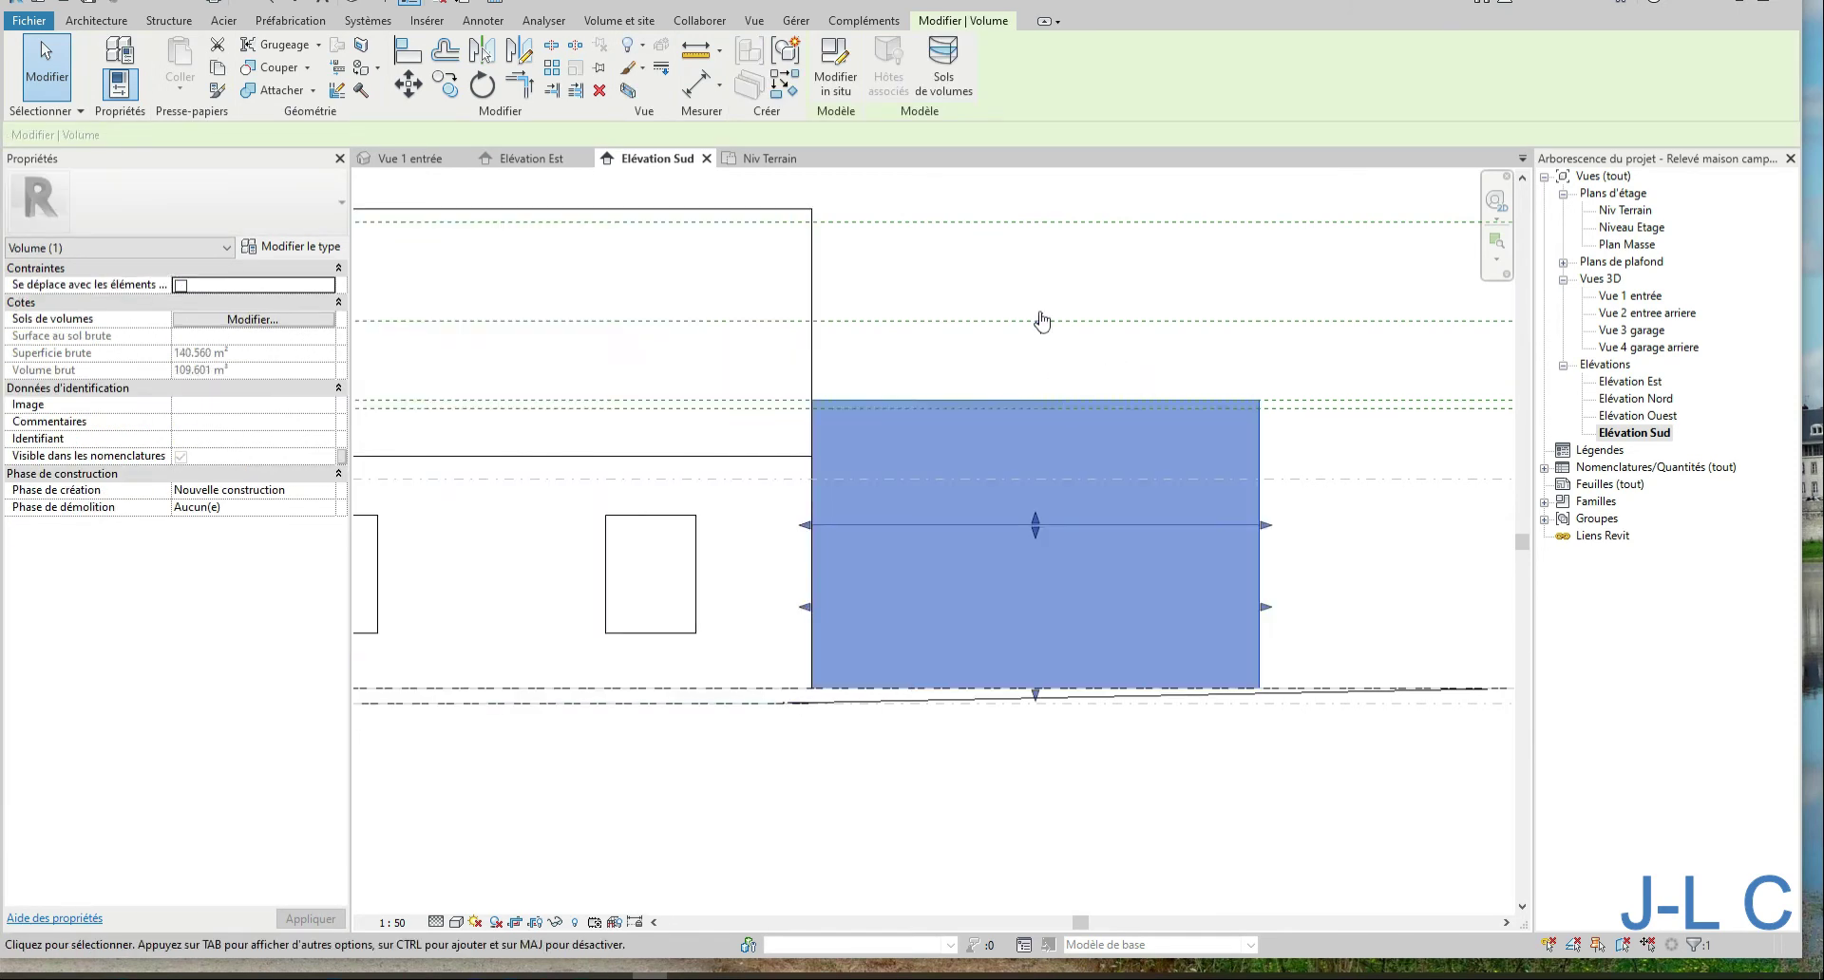
click(851, 85)
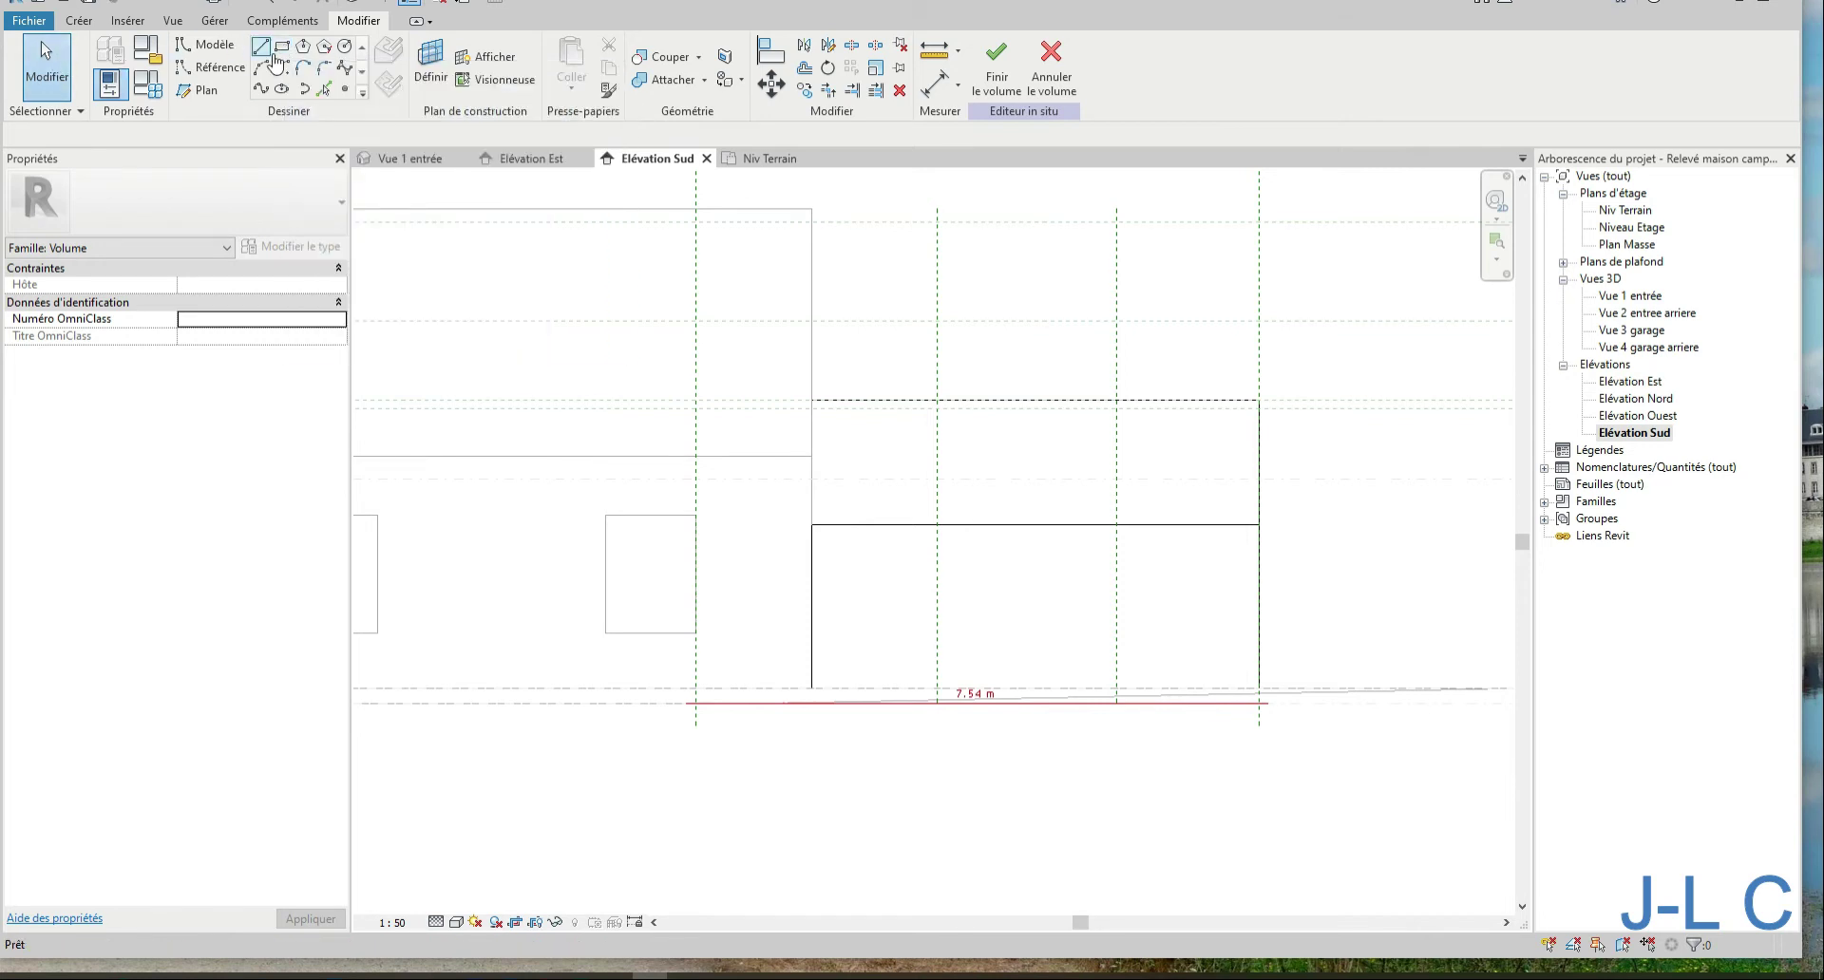
Draw a model-line rectangle for the garage door on the garage's south face
click(282, 45)
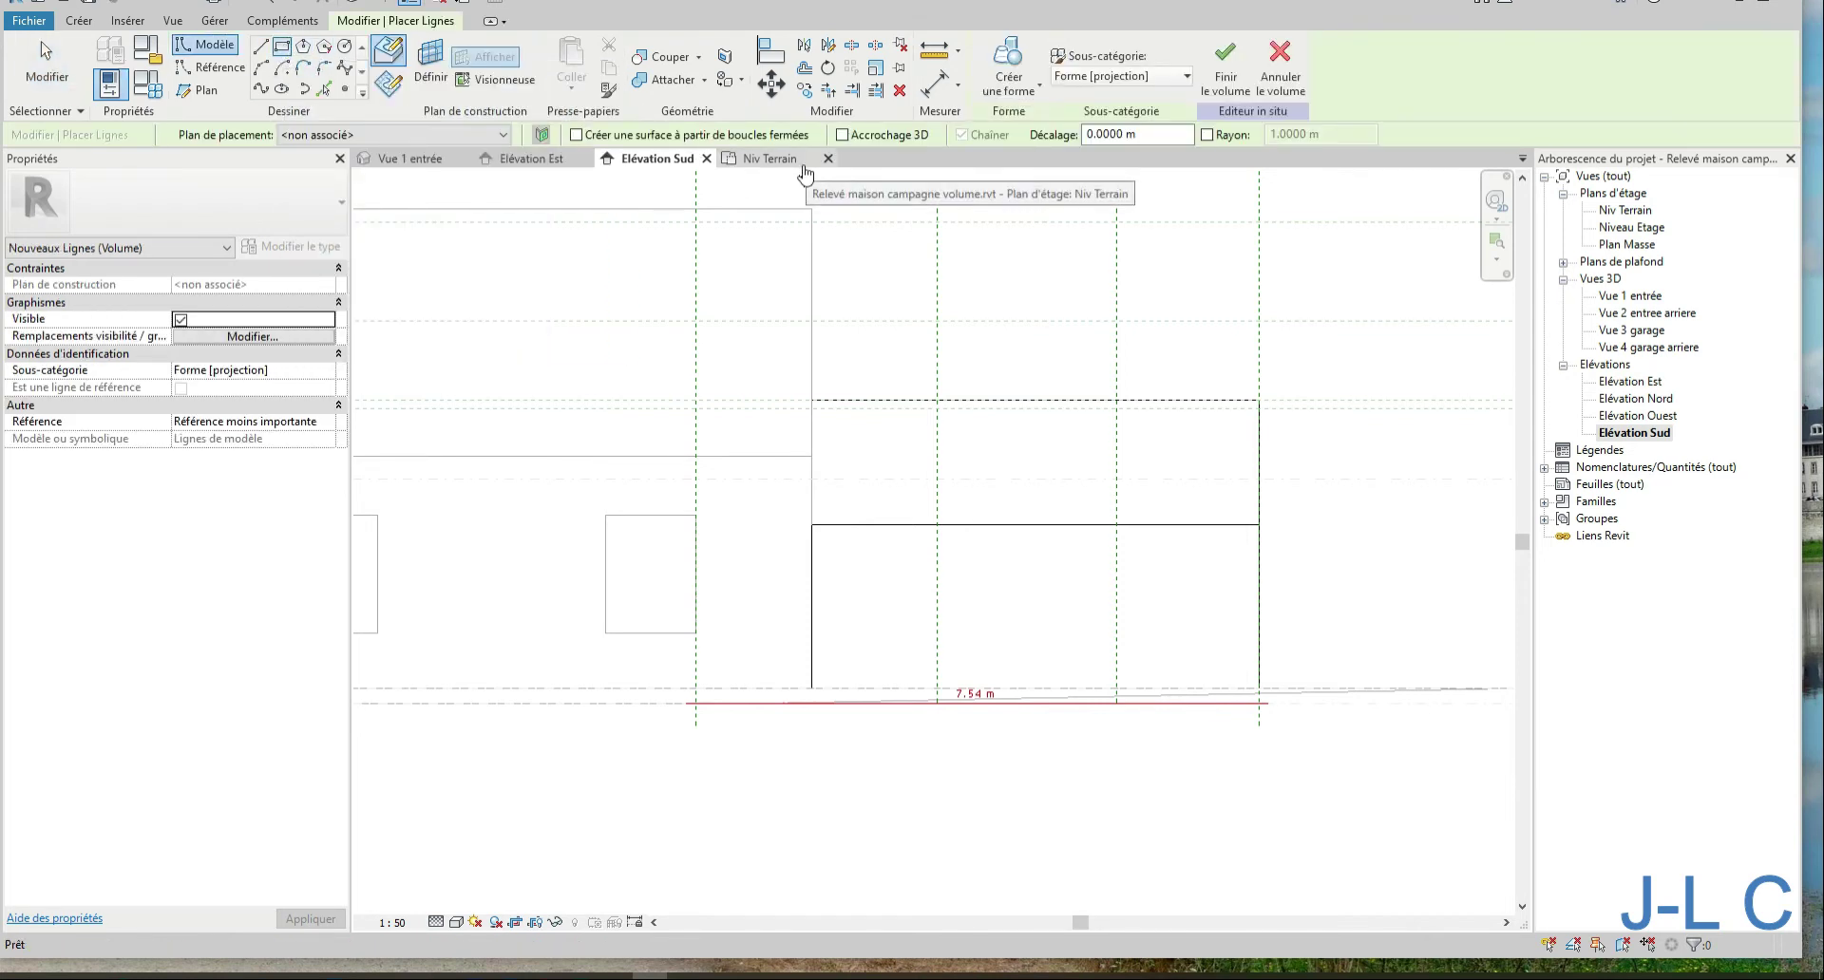
click(430, 65)
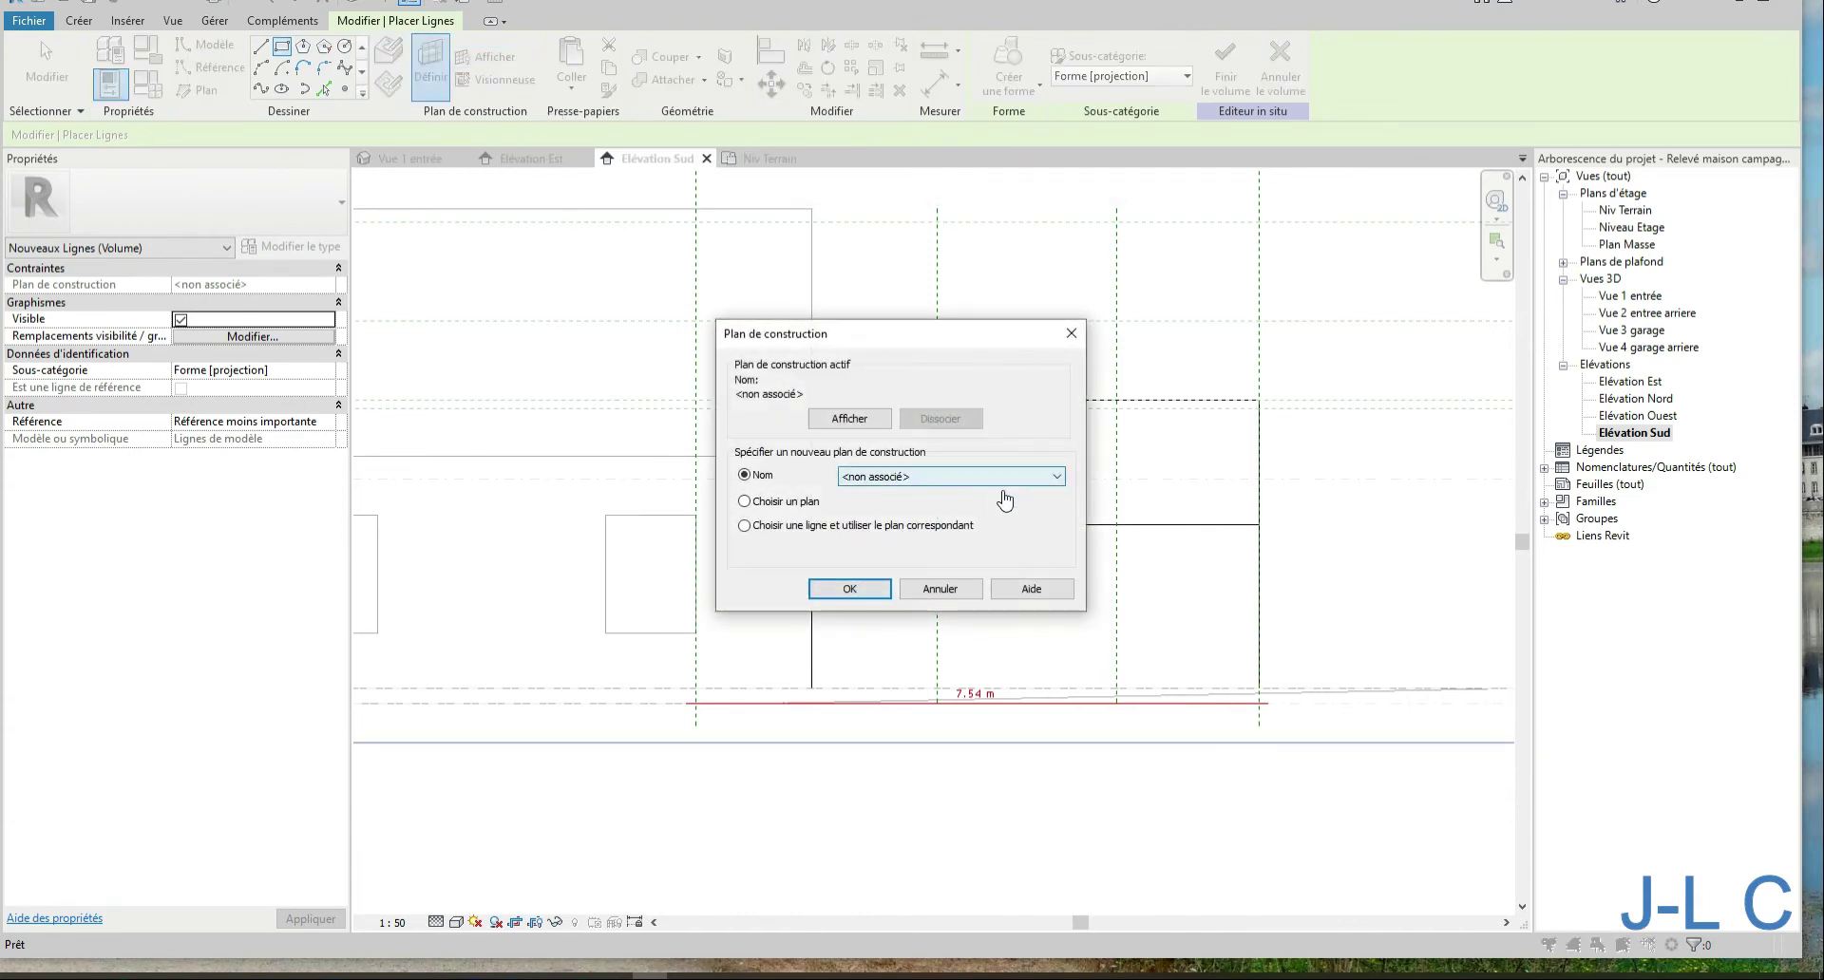
click(857, 599)
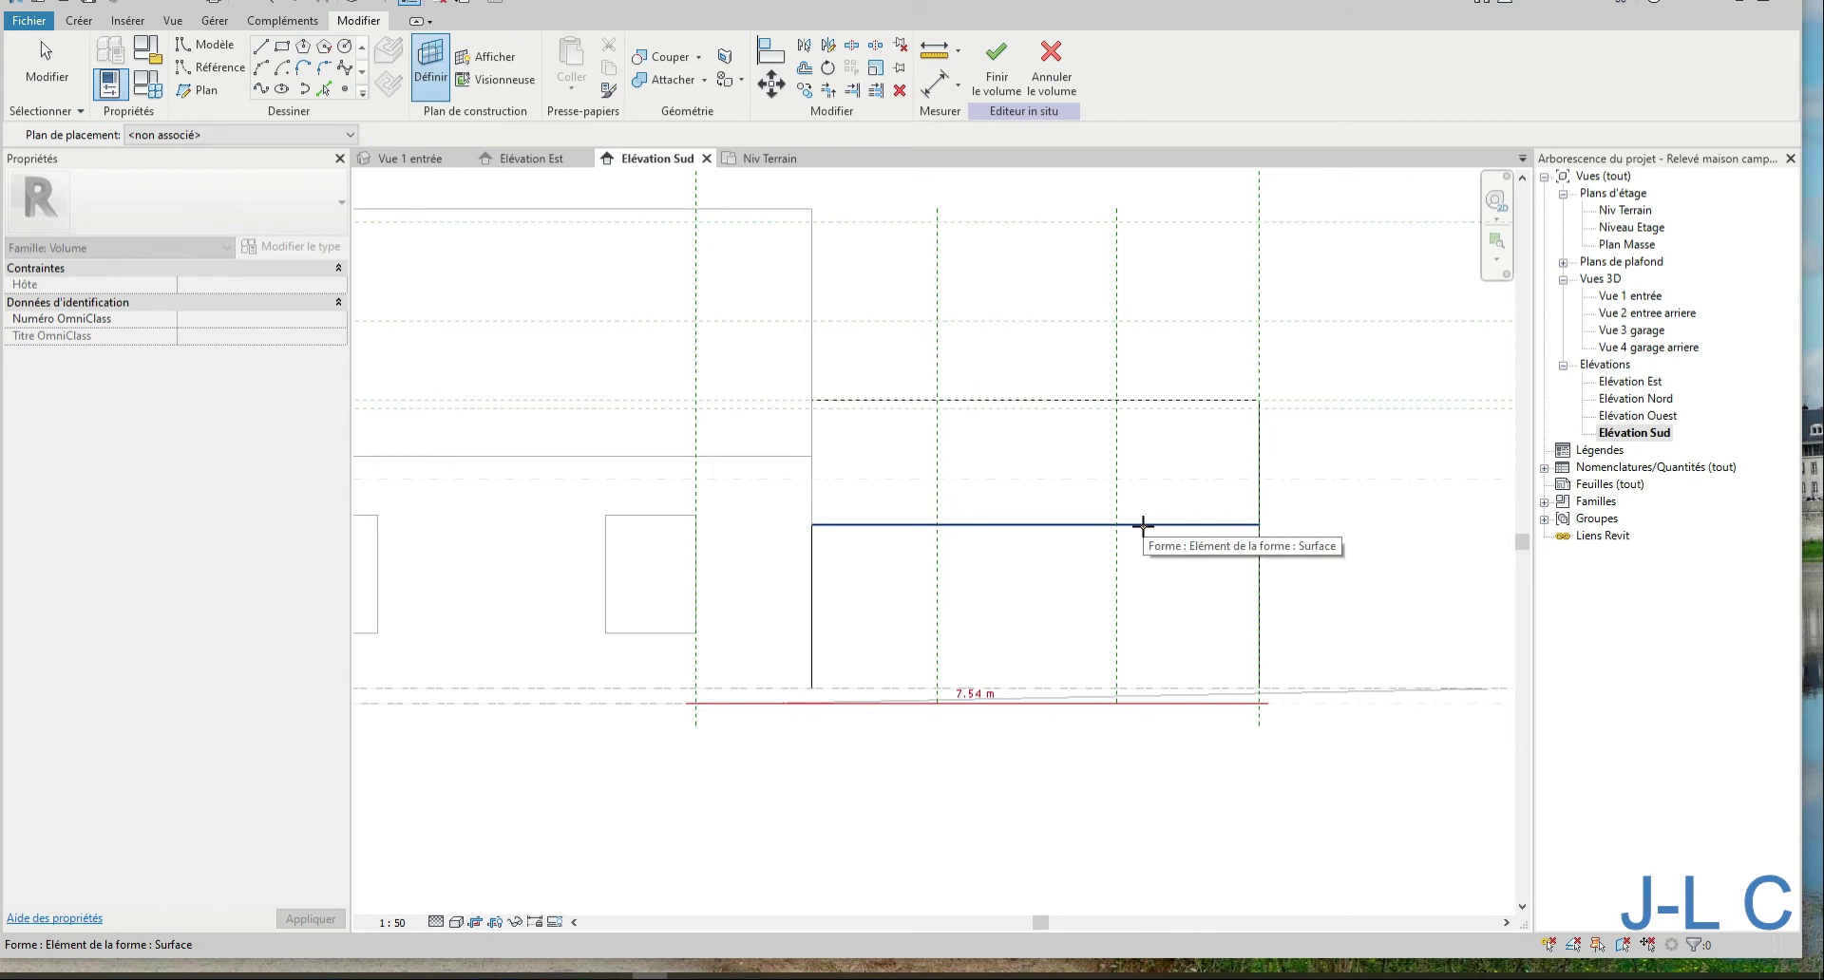
click(1142, 524)
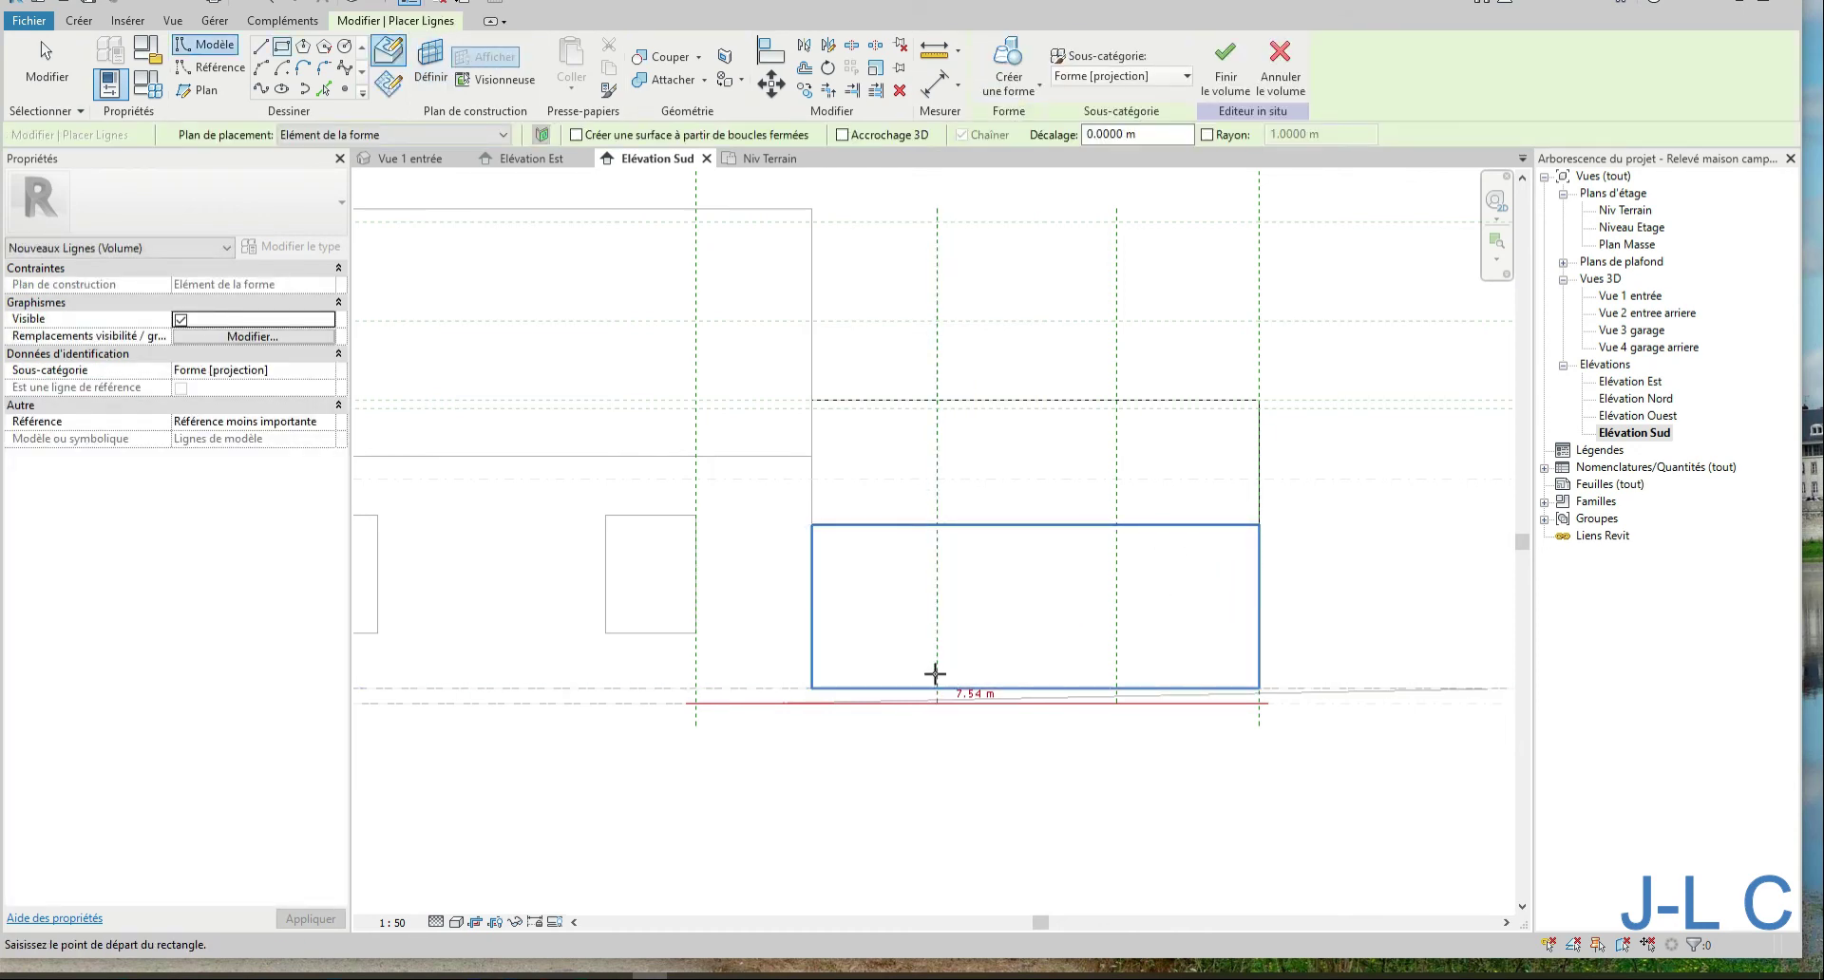
click(938, 542)
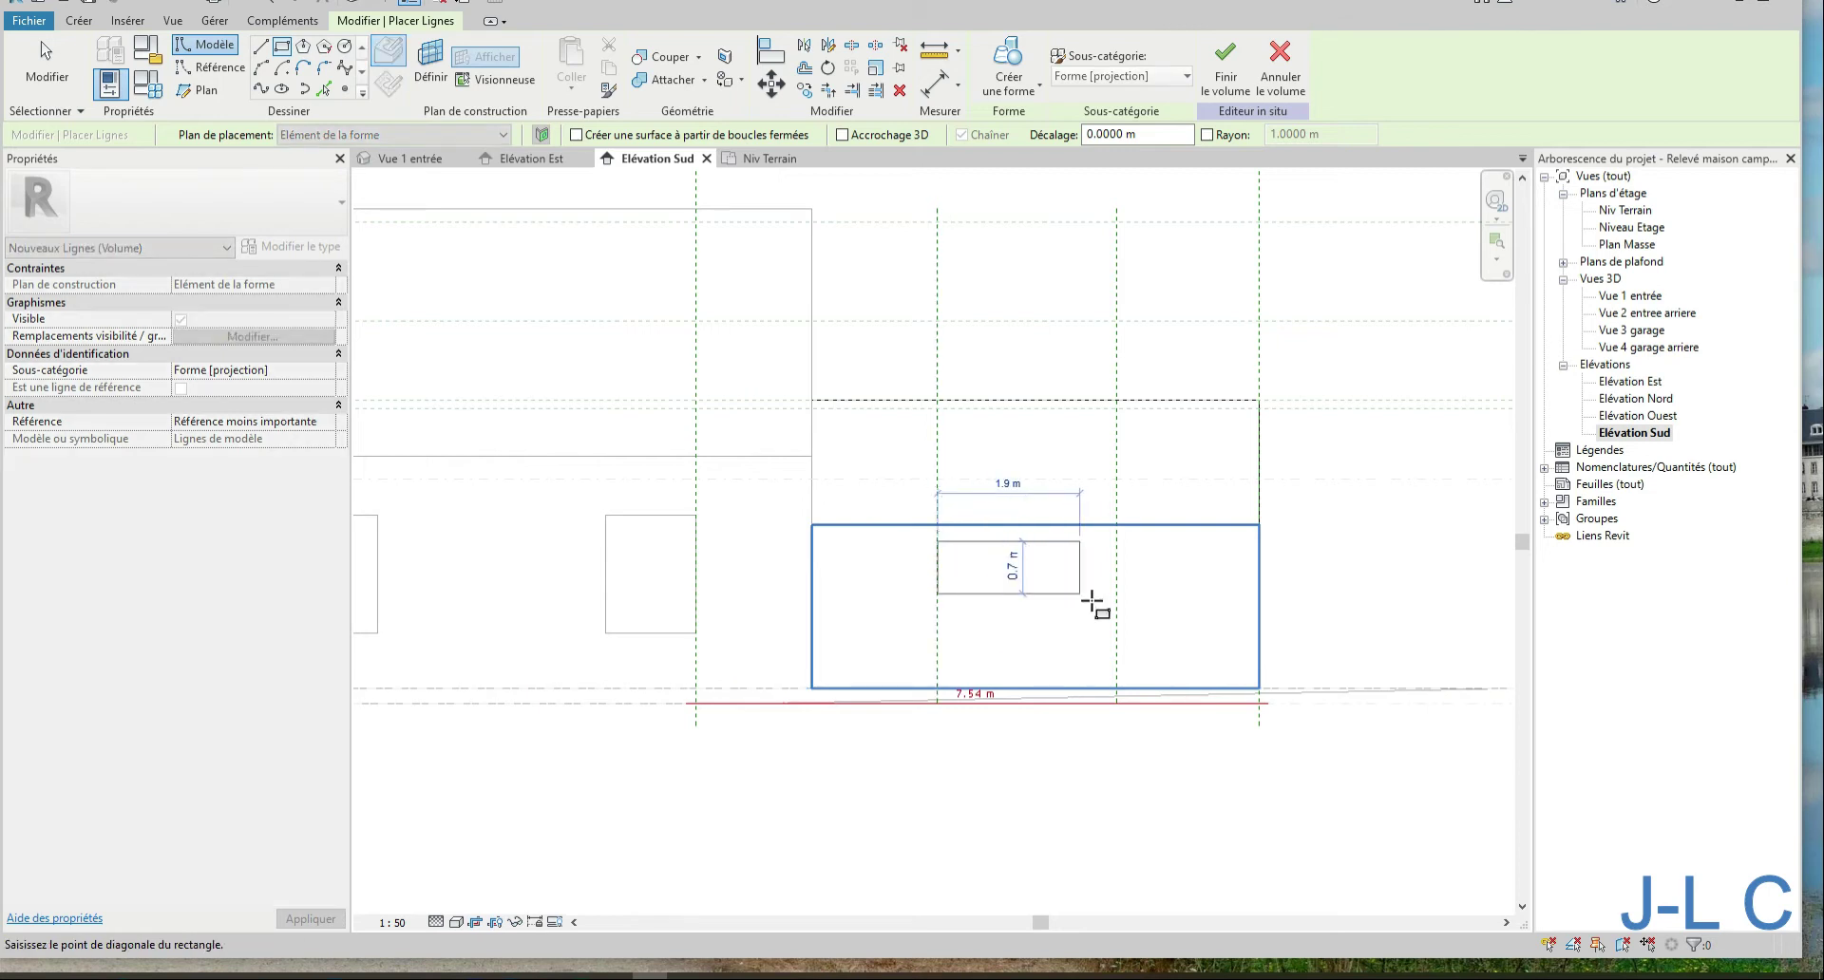
click(1116, 670)
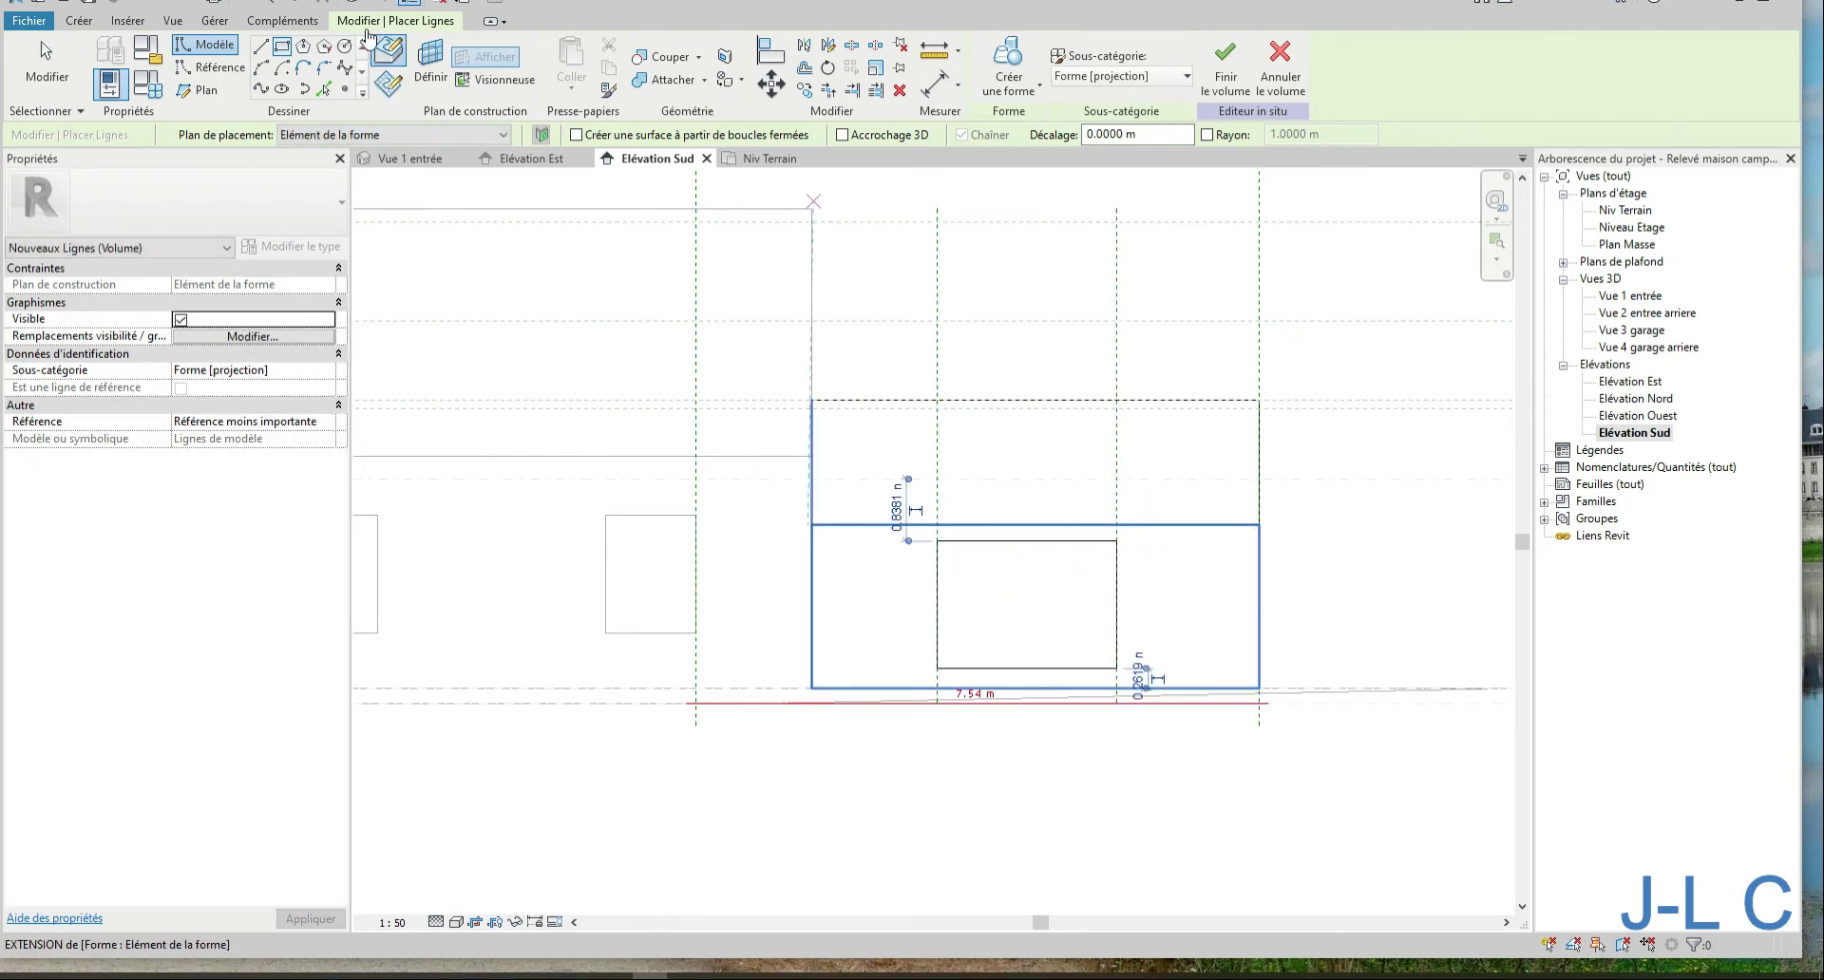
Align the door rectangle's edges to the reference lines
click(770, 52)
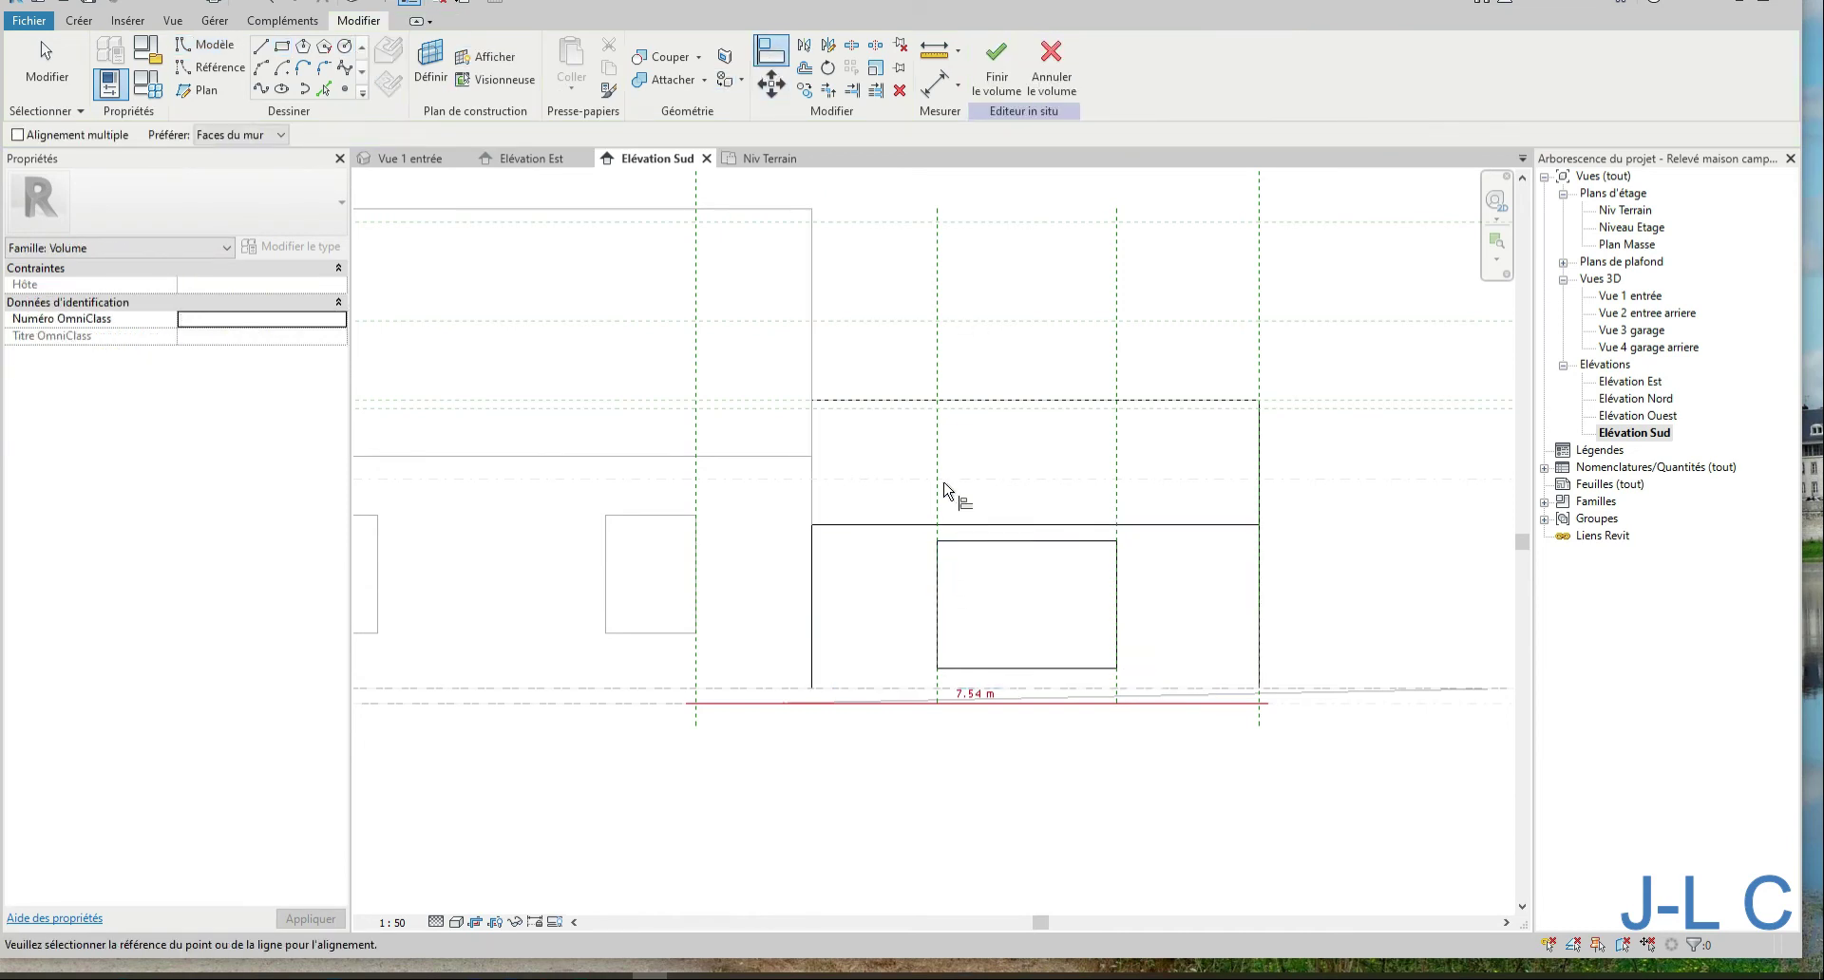
key(Escape)
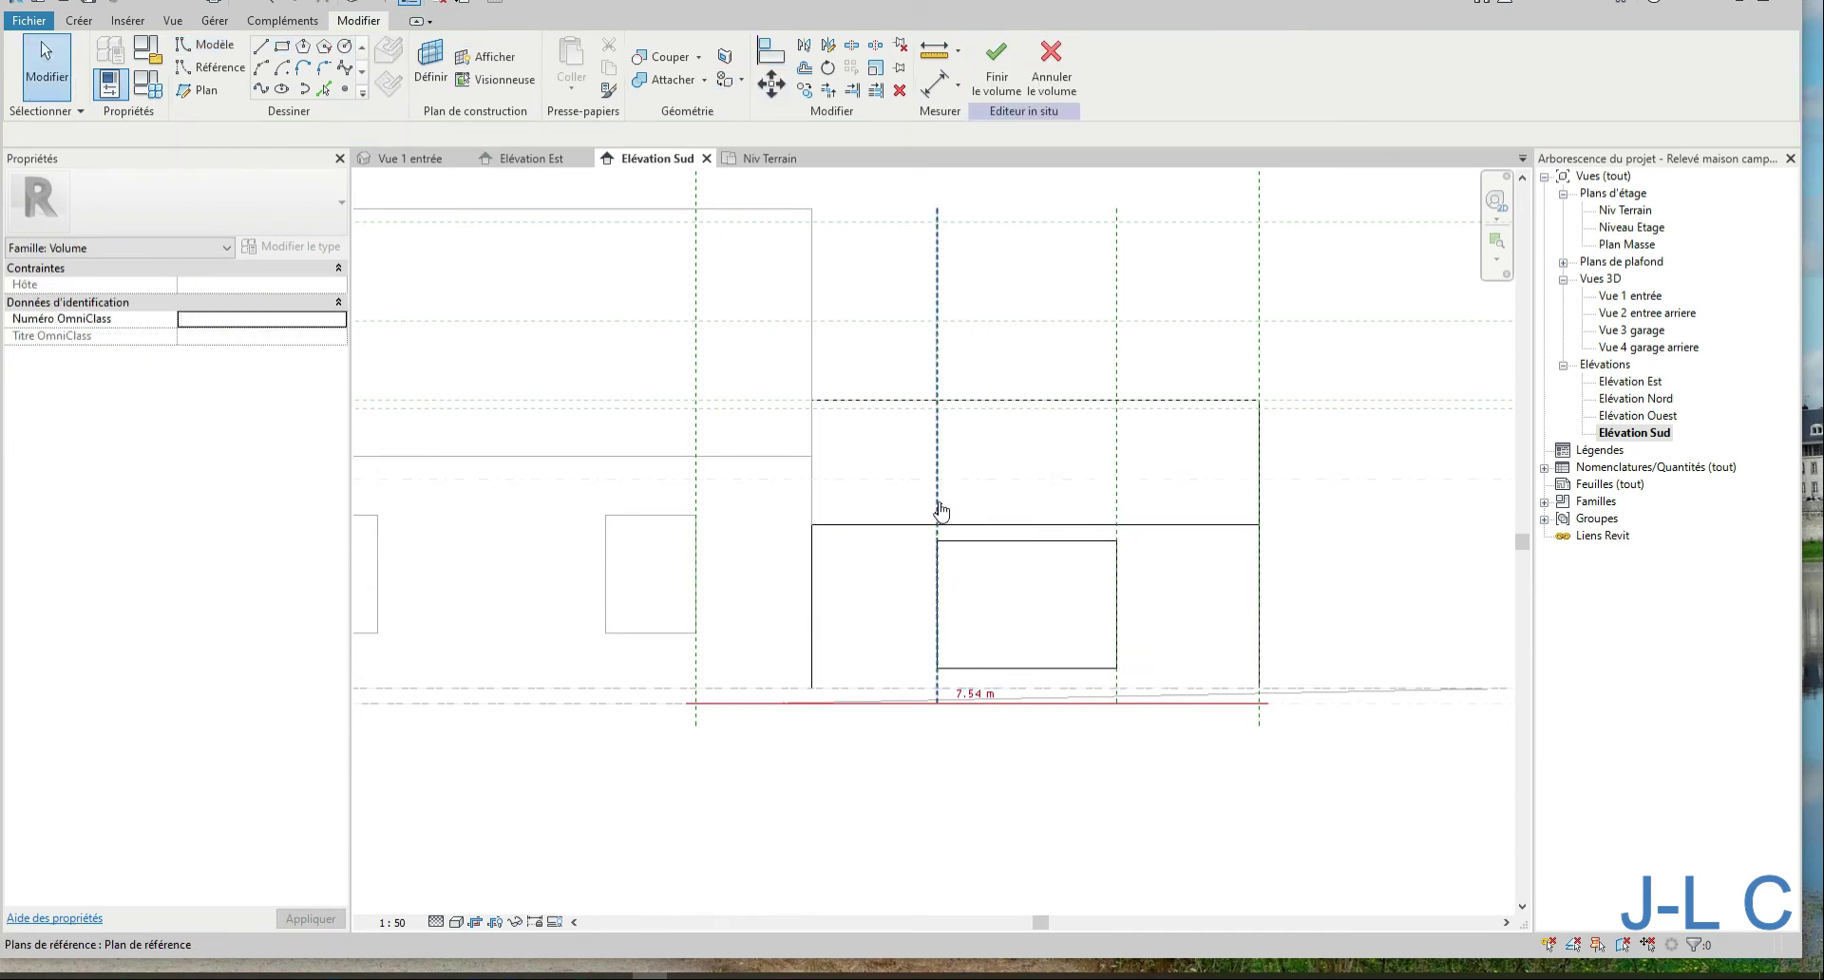
click(770, 51)
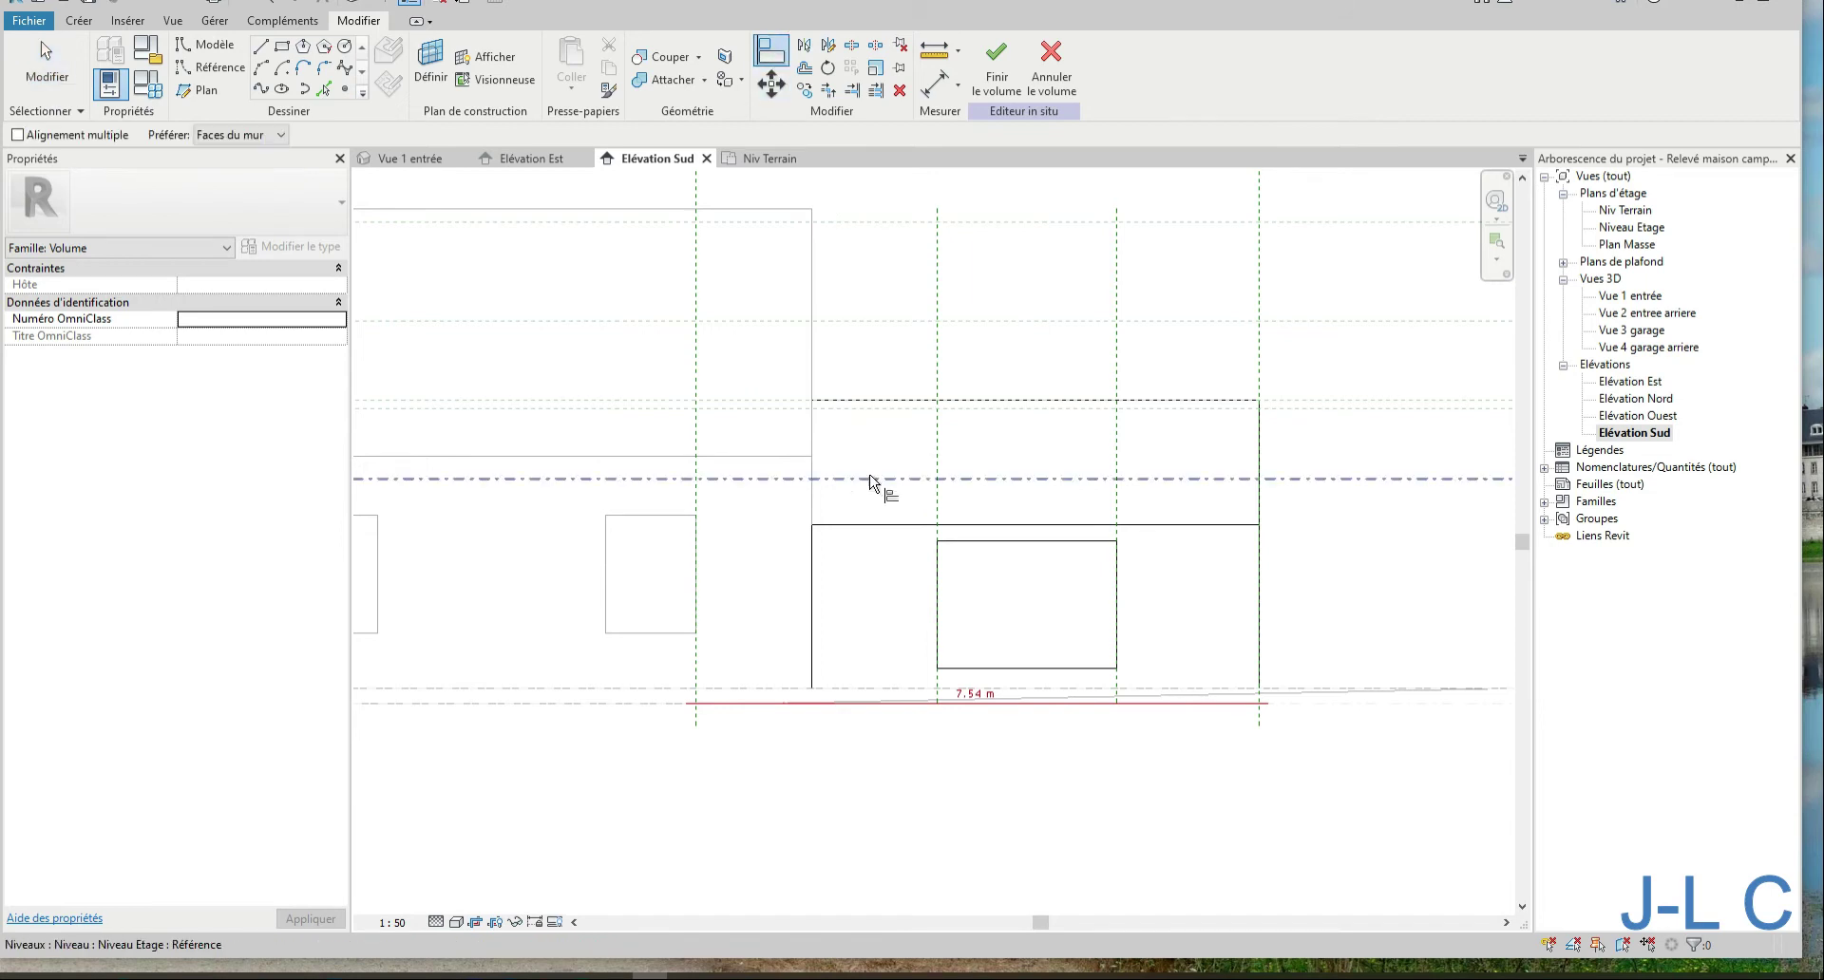
click(941, 579)
click(1119, 573)
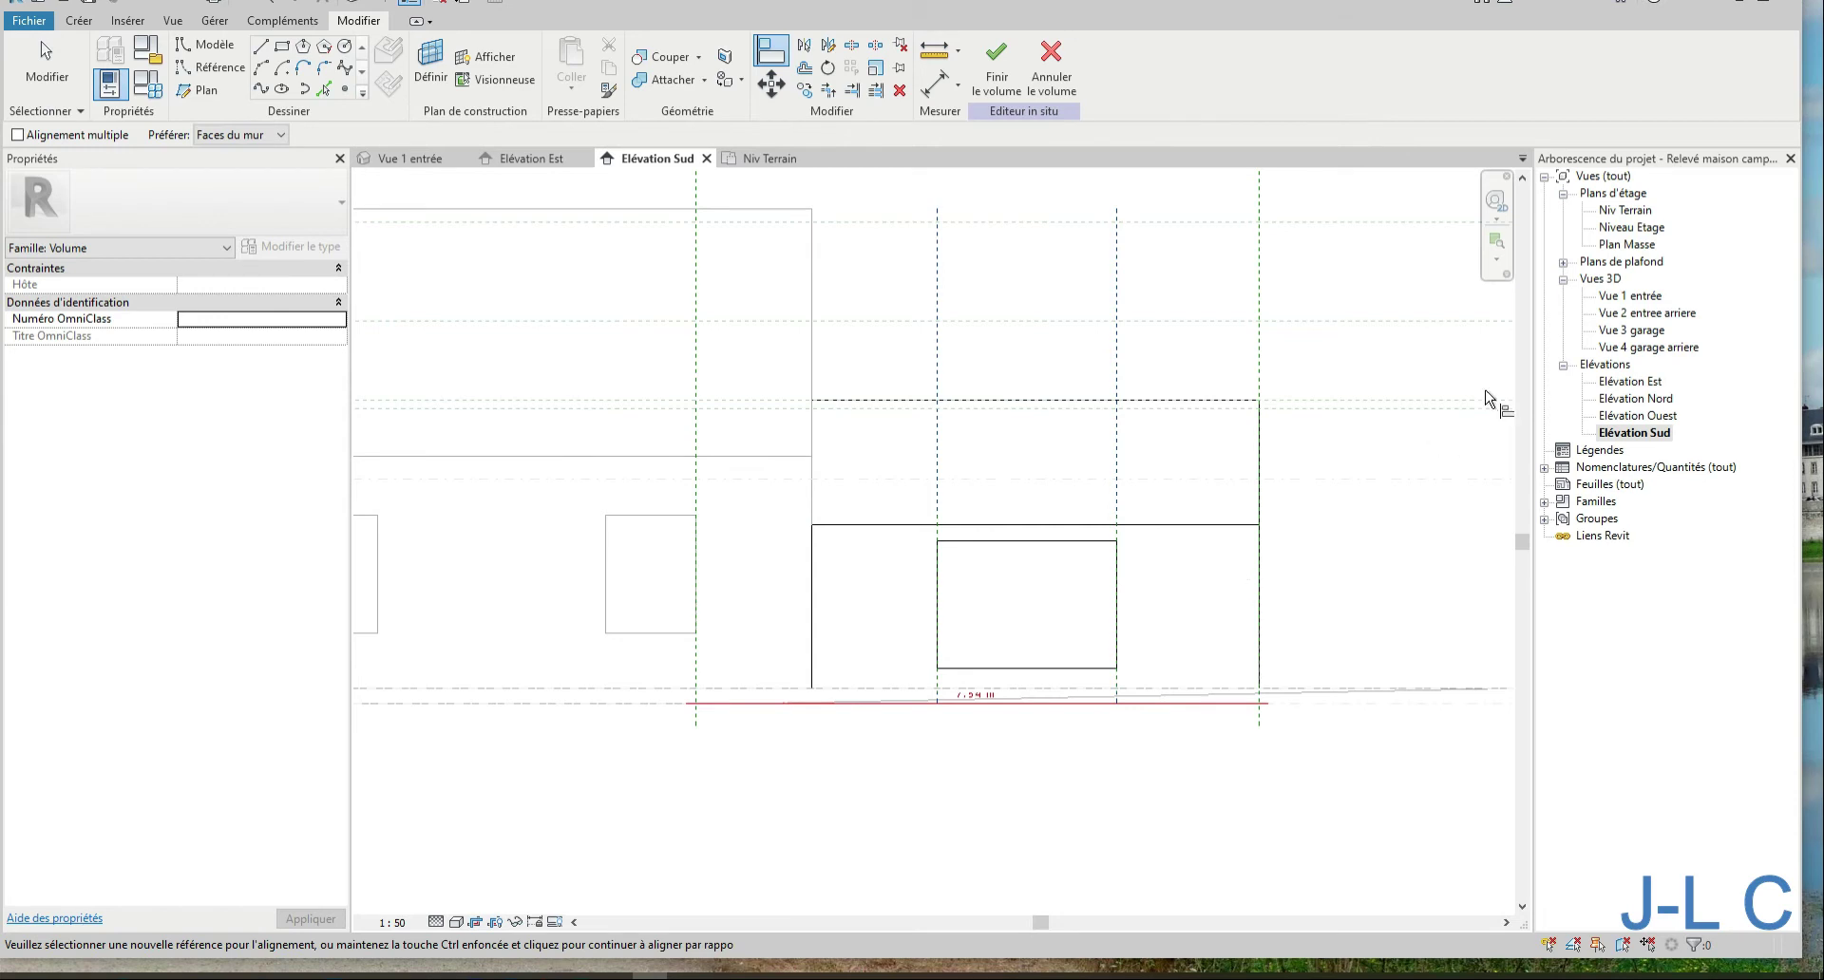
Reopen the Vue 1 entrée 3D view and frame the garage with its door outline
double_click(1615, 299)
mouse_move(1283, 548)
shift+middle_down()
mouse_move(924, 421)
mouse_move(831, 480)
shift+middle_up()
scroll(973, 495, up, 5)
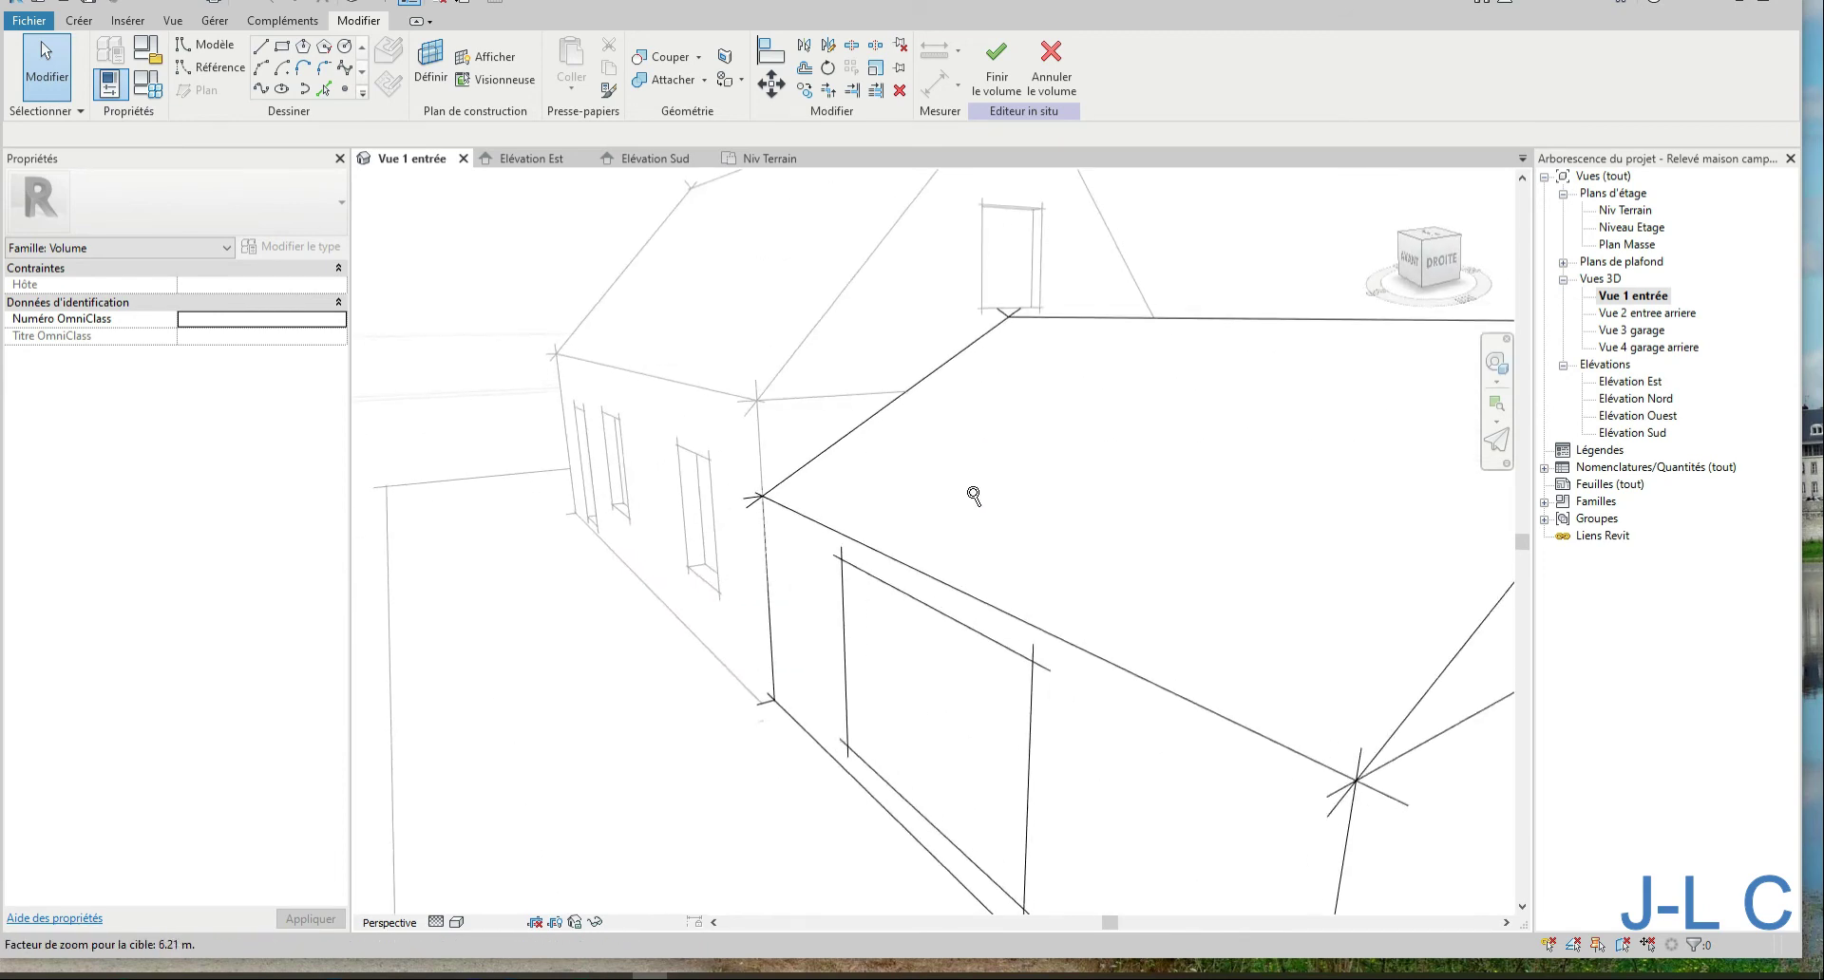
scroll(973, 495, down, 2)
scroll(976, 496, down, 2)
scroll(977, 497, down, 1)
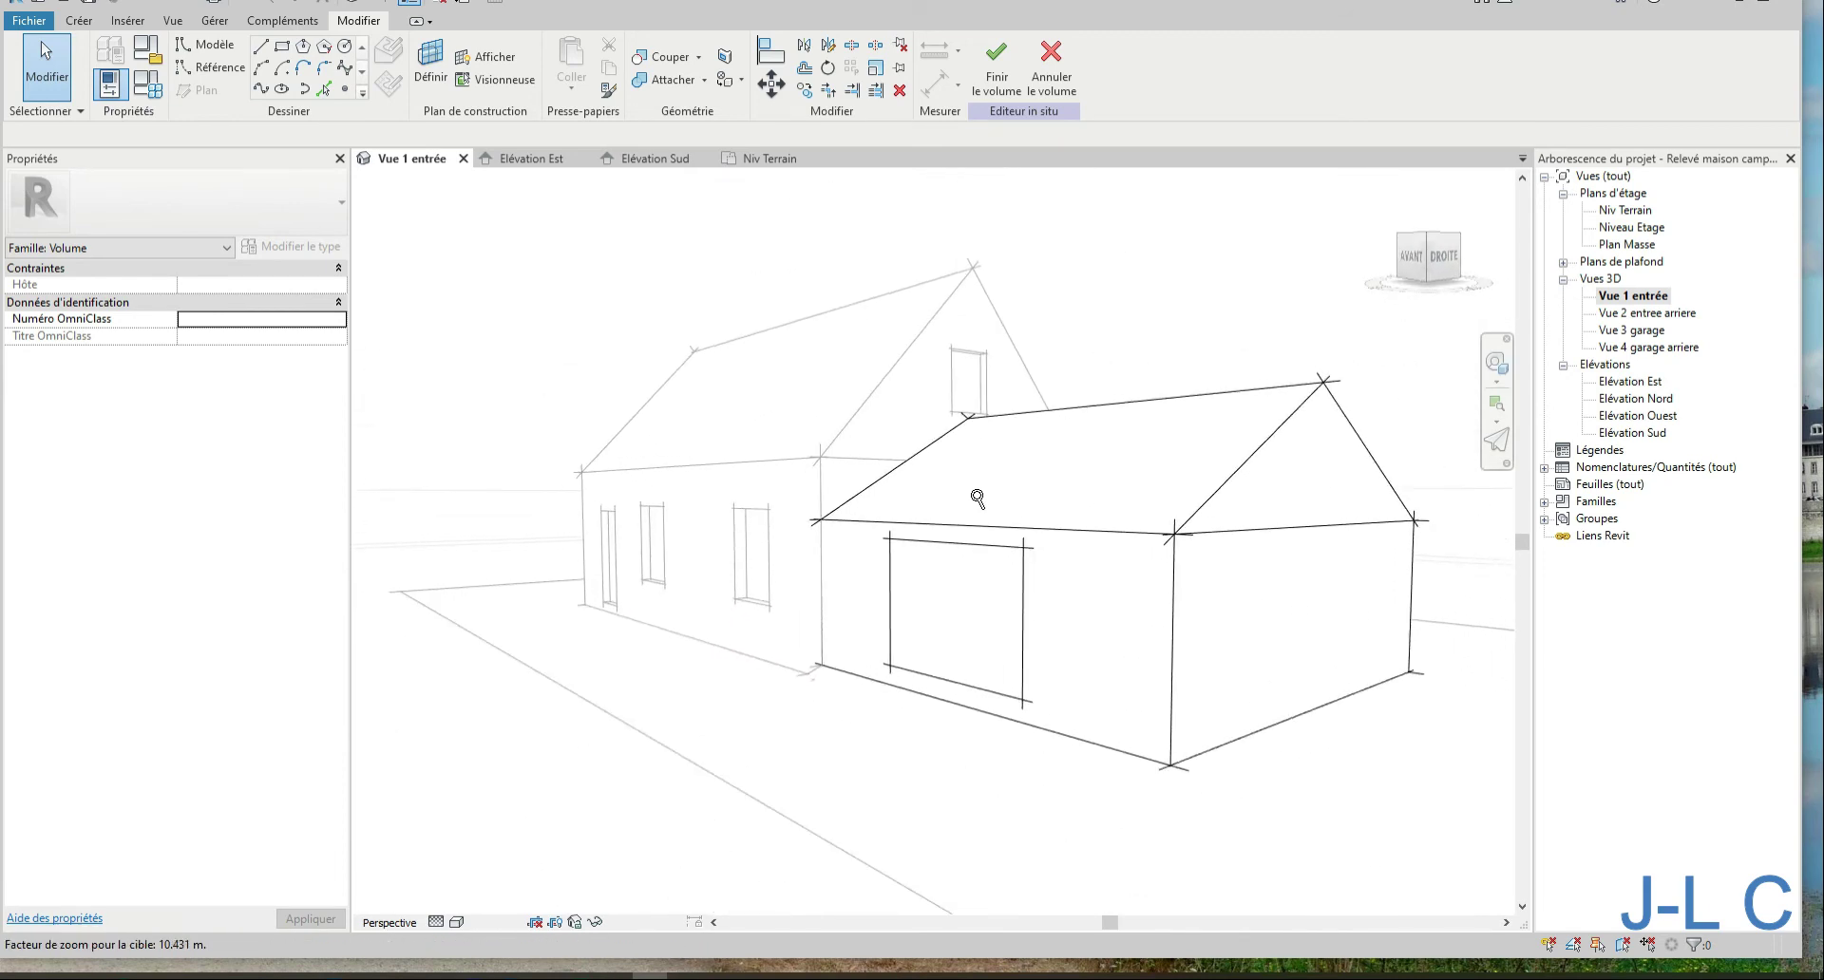
scroll(978, 498, down, 3)
scroll(973, 504, down, 2)
Set the door outline's bottom line 0.02 m from the base
scroll(960, 575, up, 5)
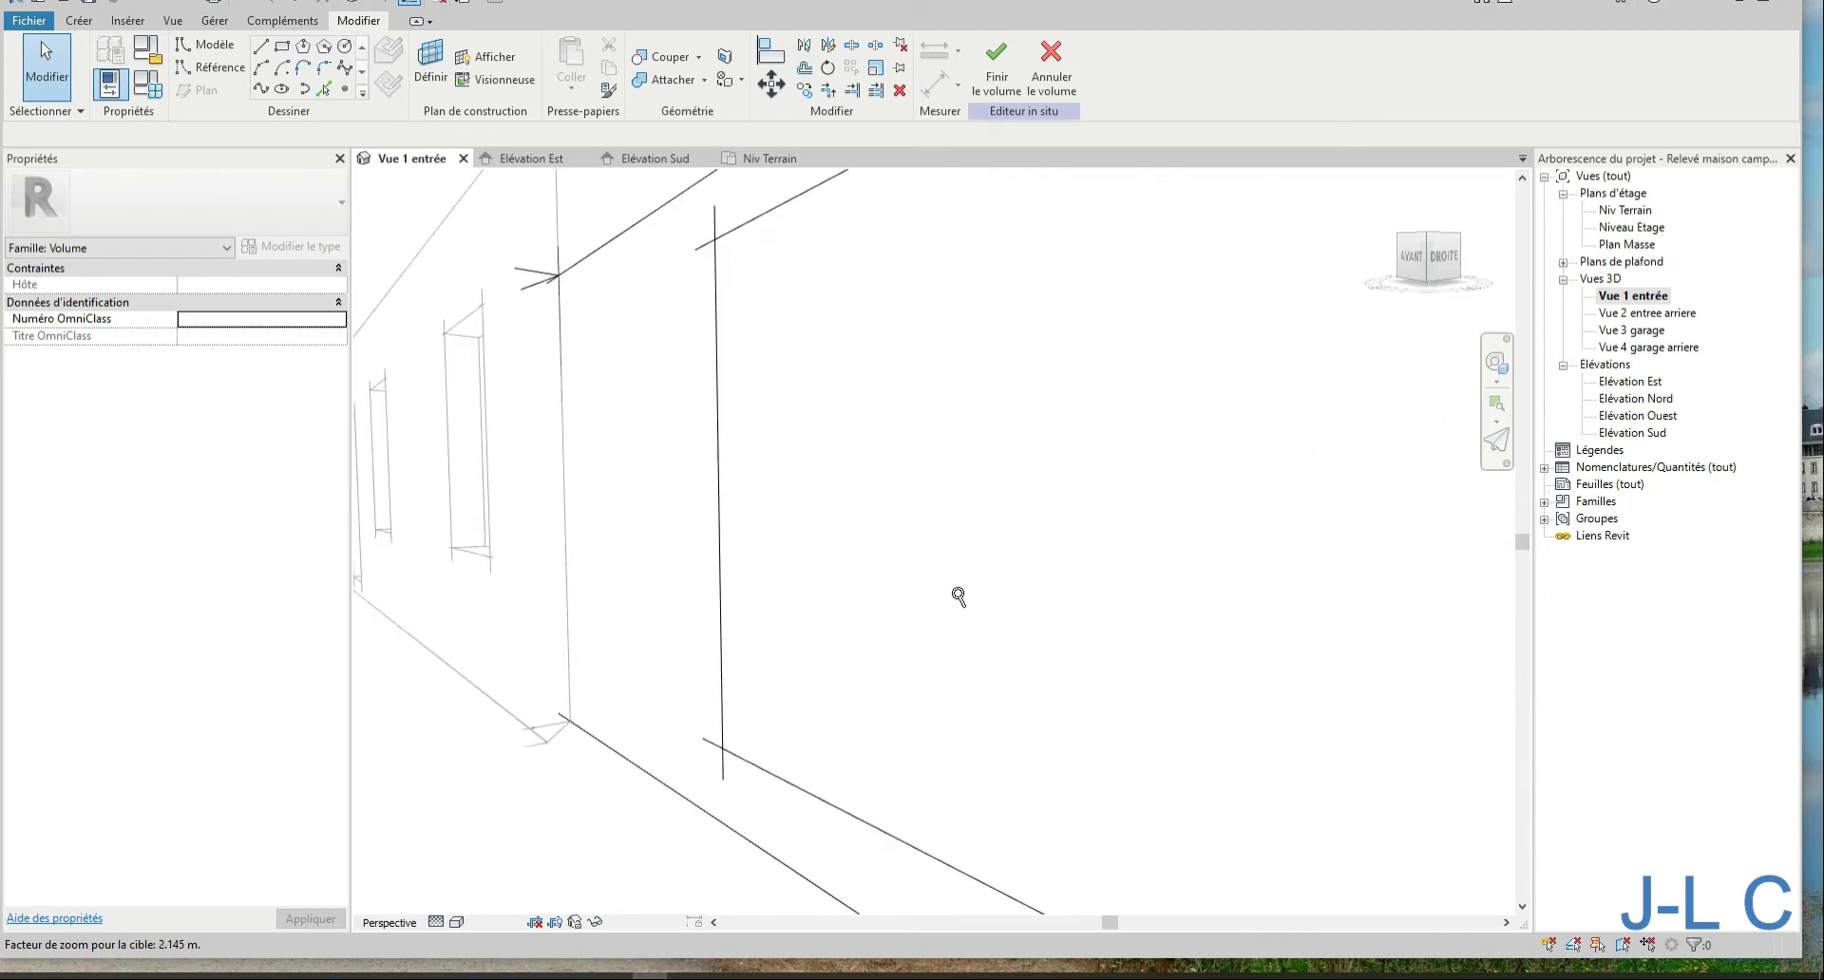
scroll(959, 597, down, 2)
mouse_move(960, 594)
shift+middle_down()
mouse_move(1030, 598)
mouse_move(1048, 625)
mouse_move(1050, 603)
shift+middle_up()
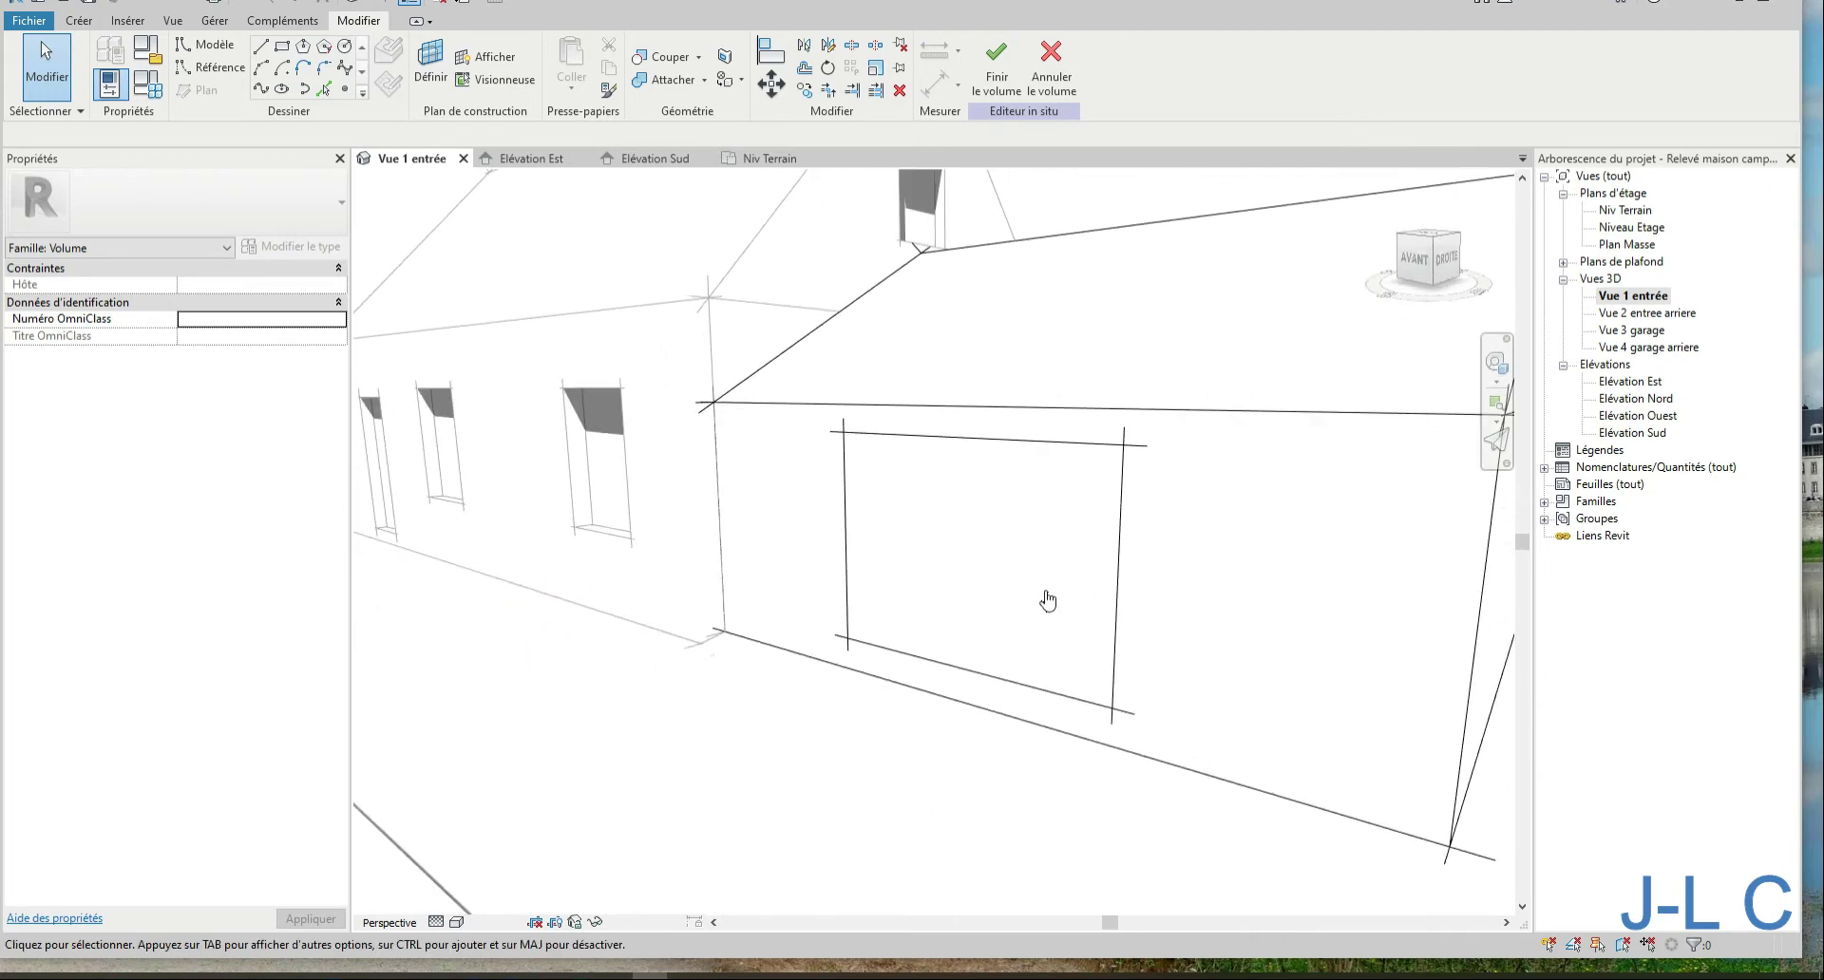
key(Tab)
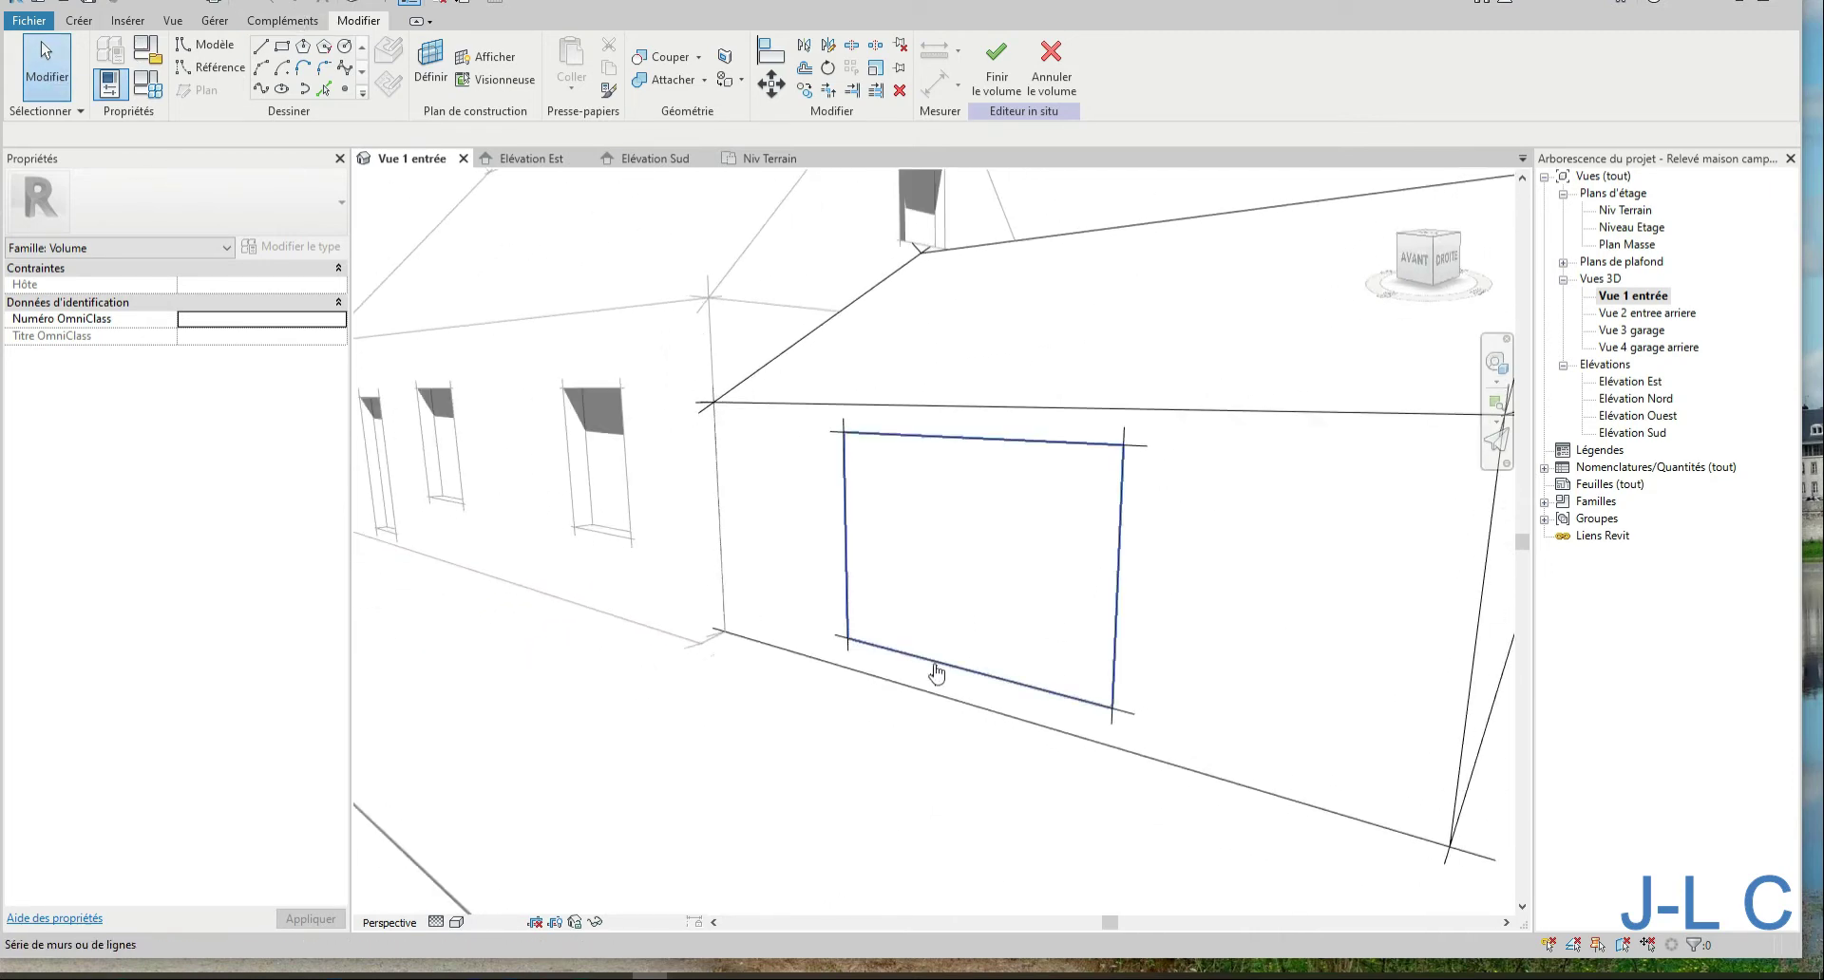
click(937, 670)
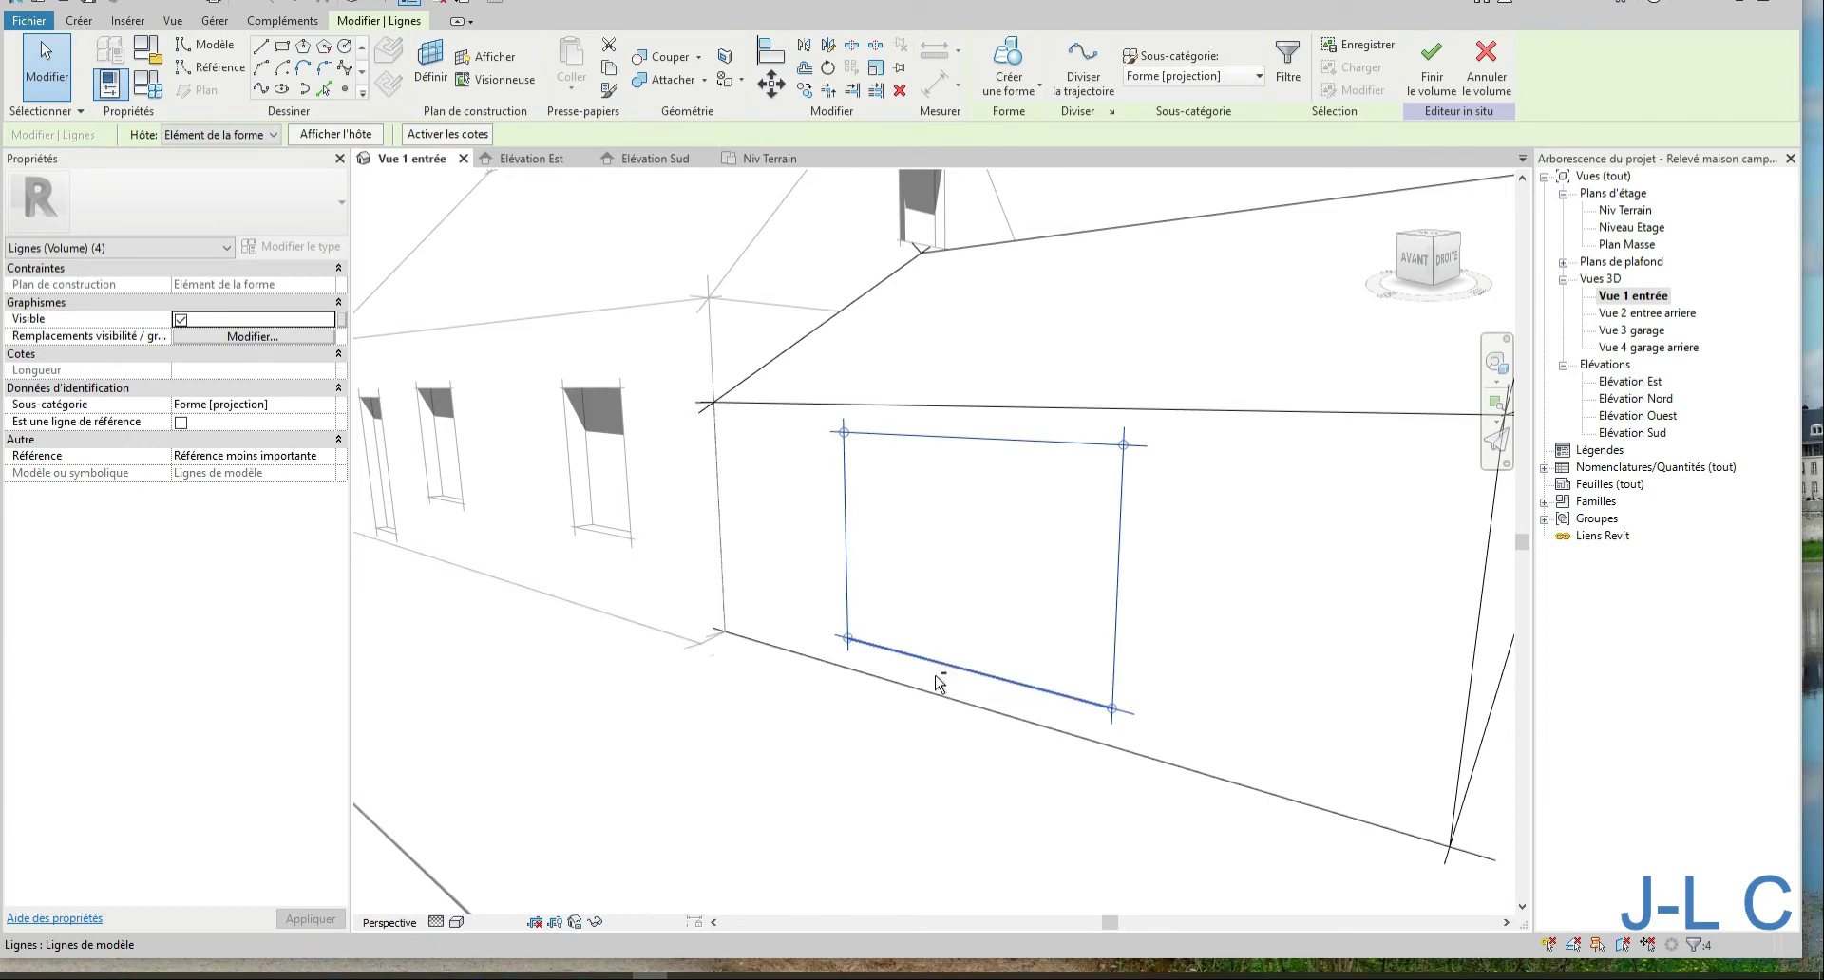
click(937, 664)
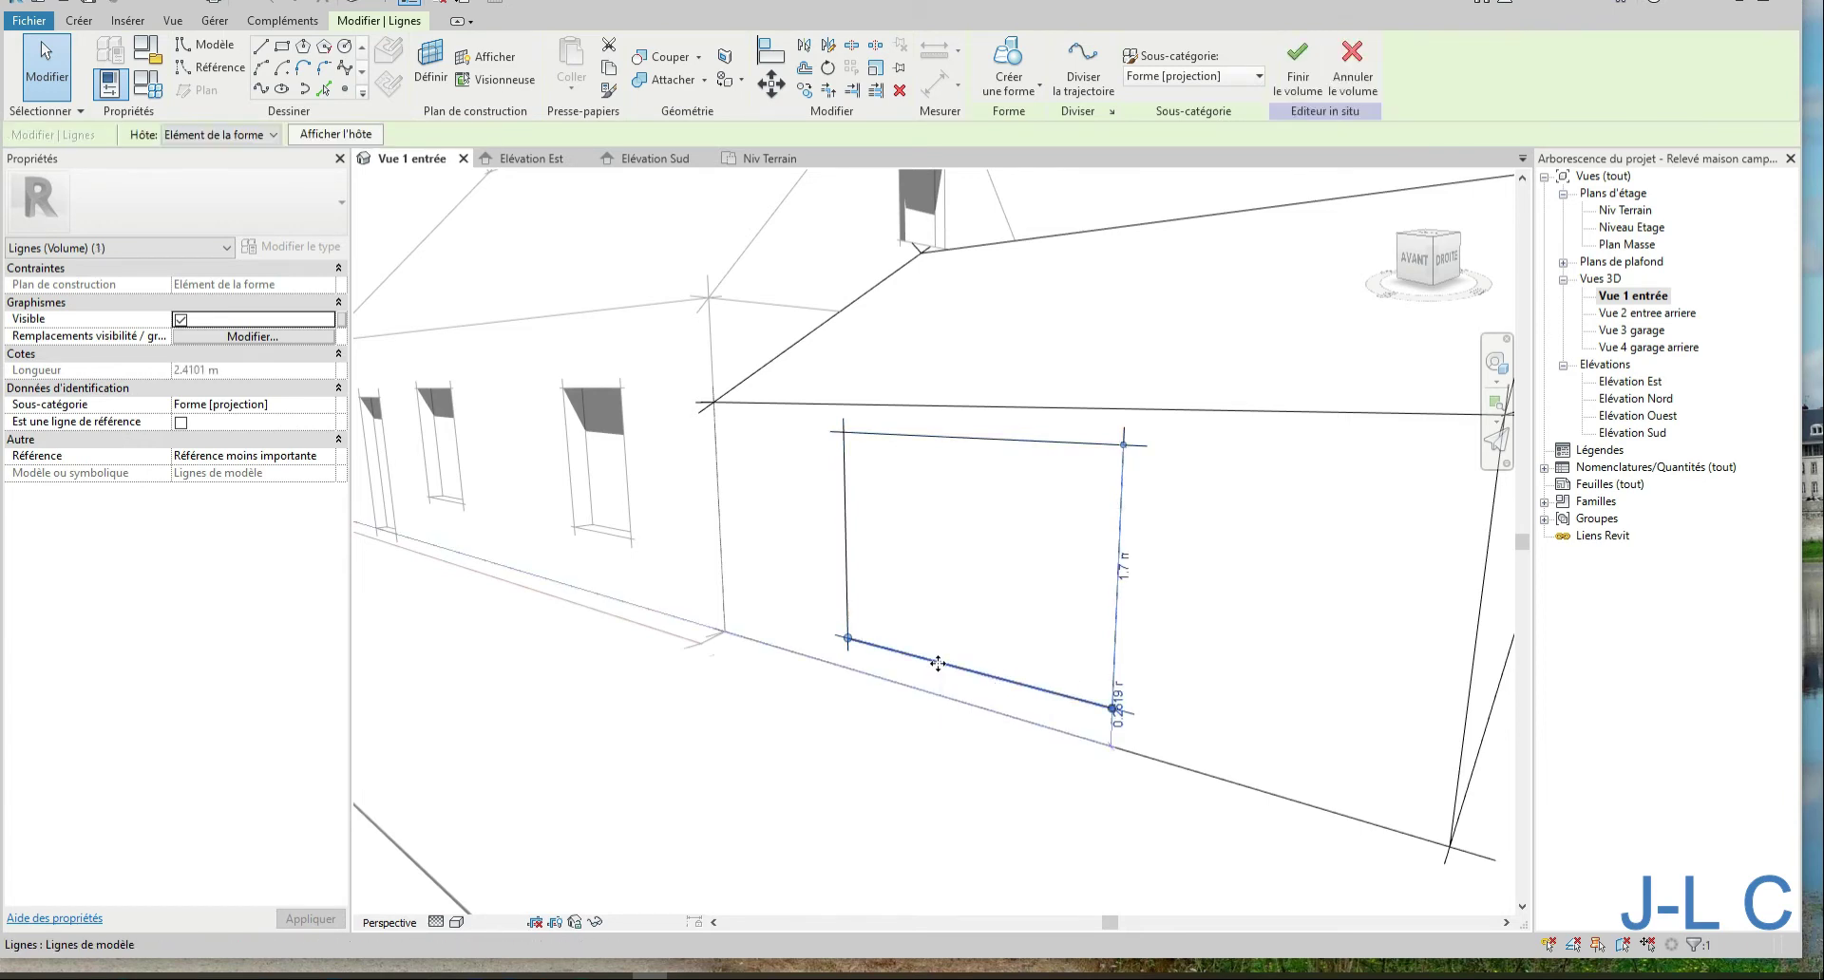
click(1119, 724)
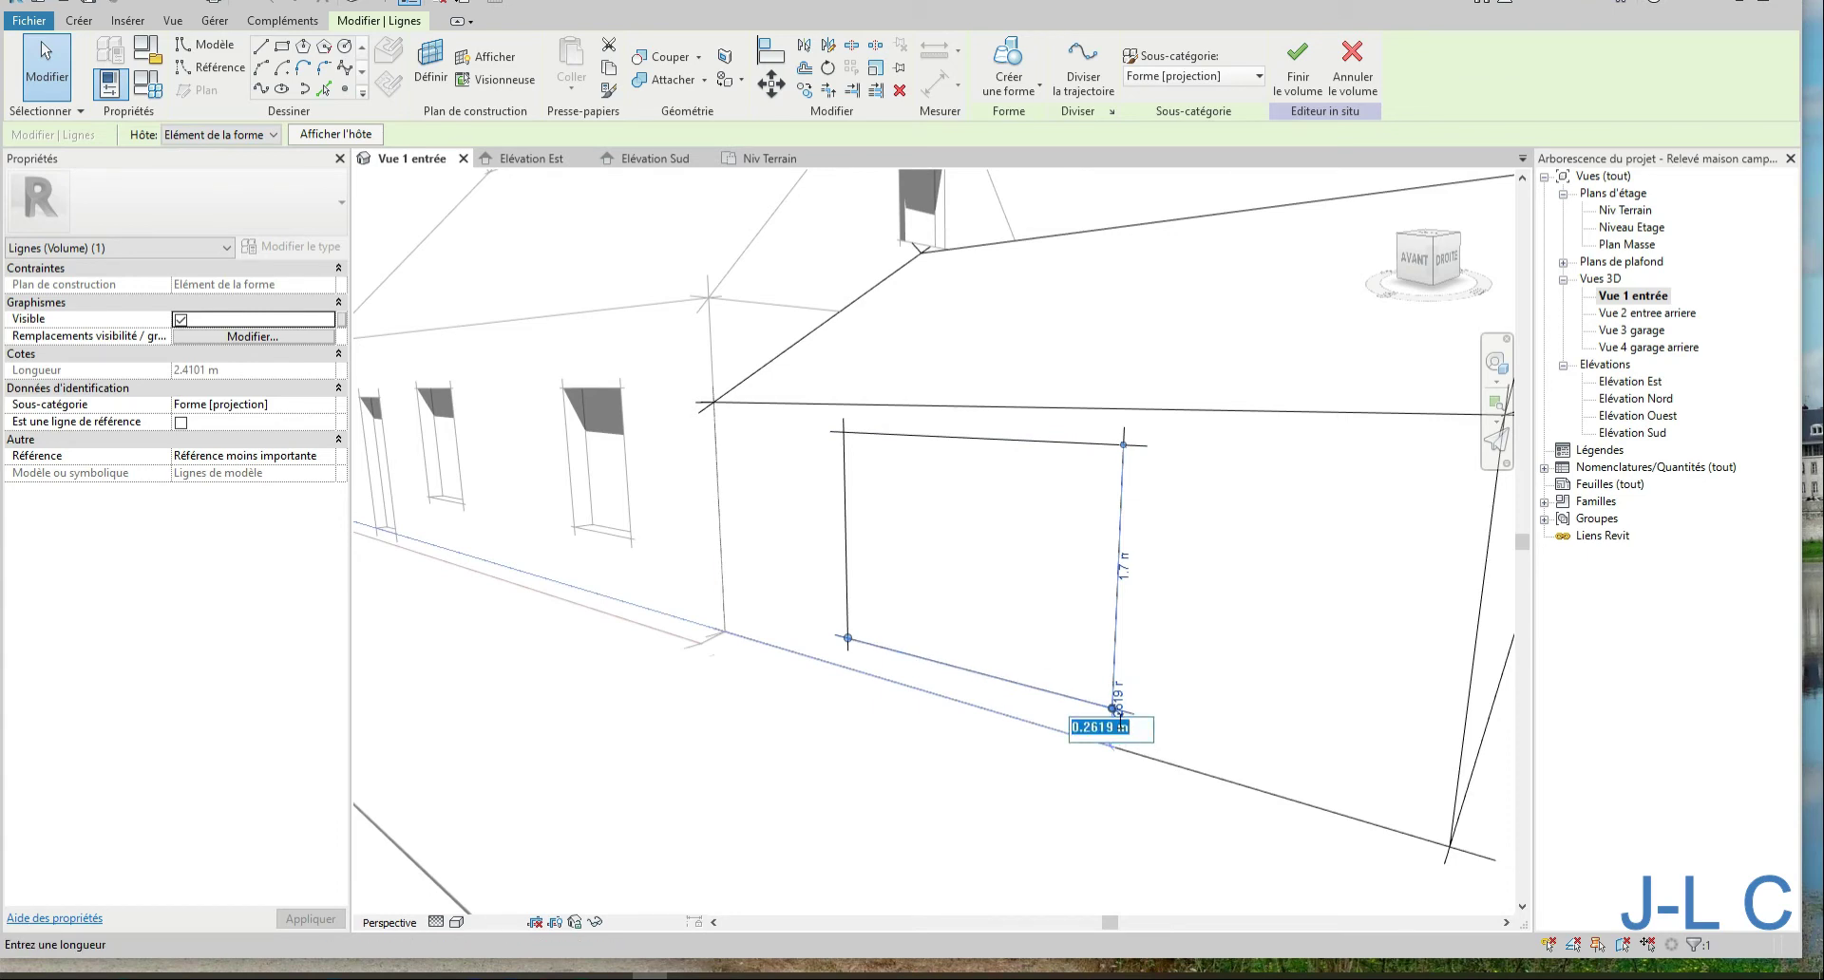
key(BackSpace)
key(Return)
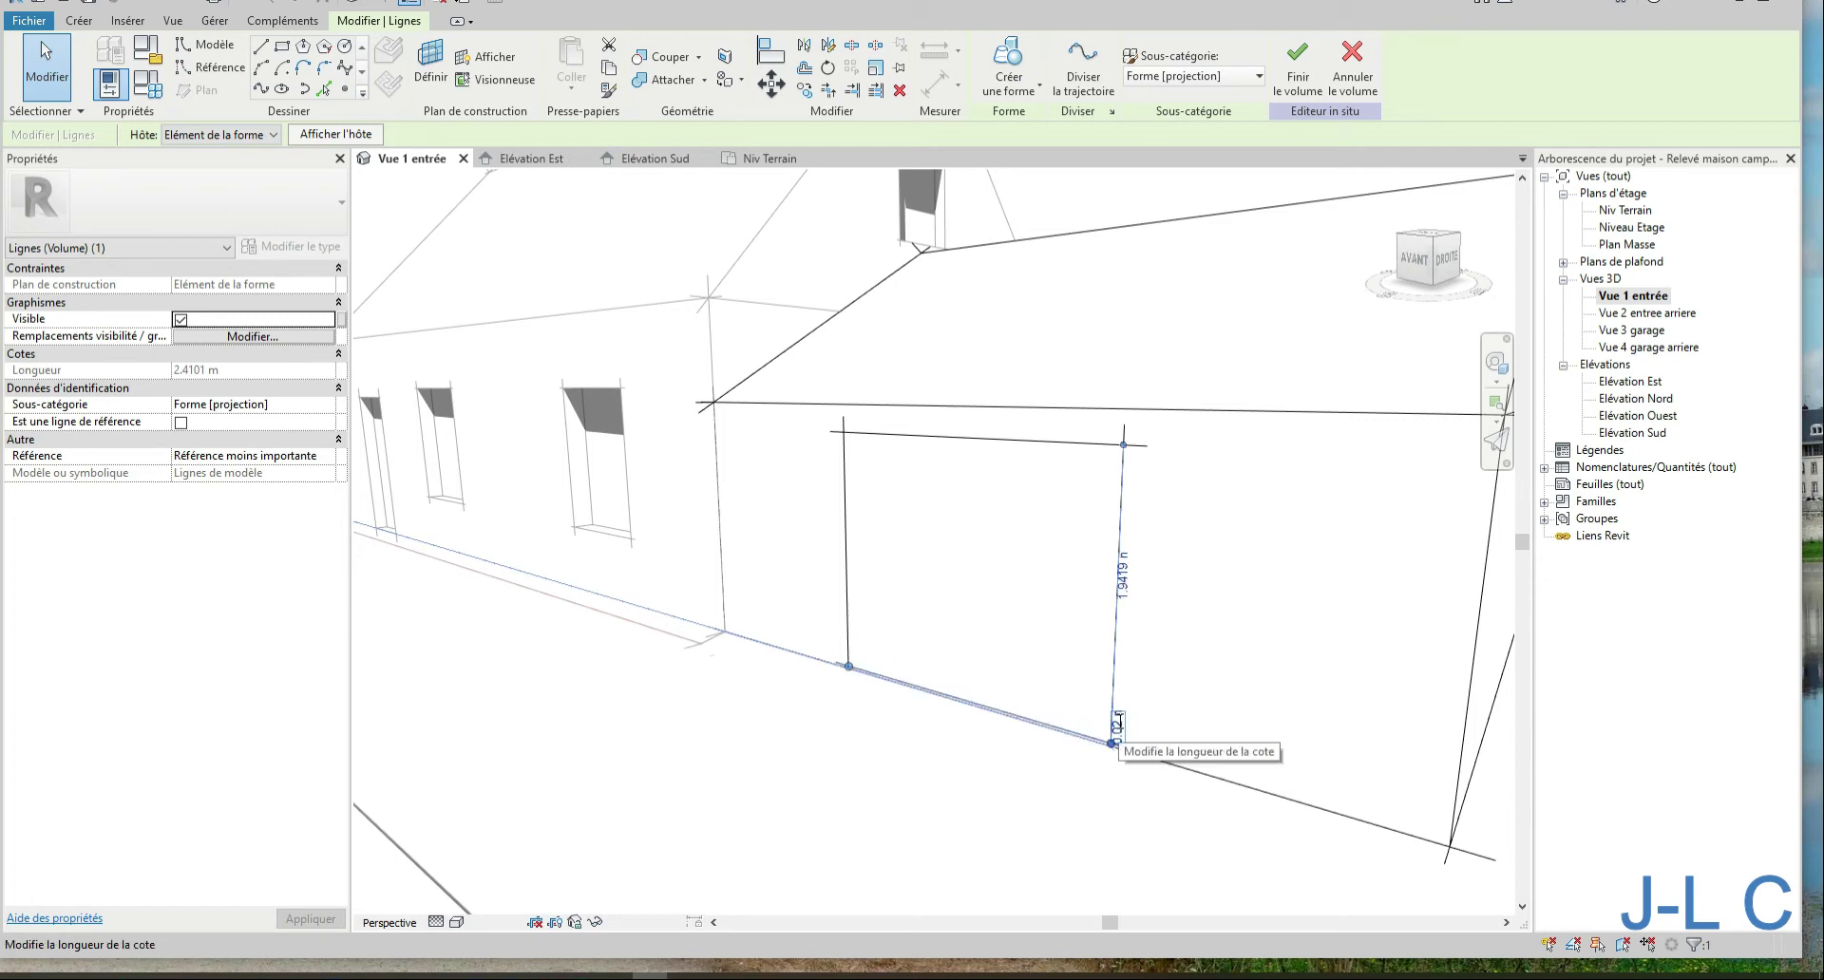
Set the door outline height to 1.9619 m and select all its lines to move
click(1125, 575)
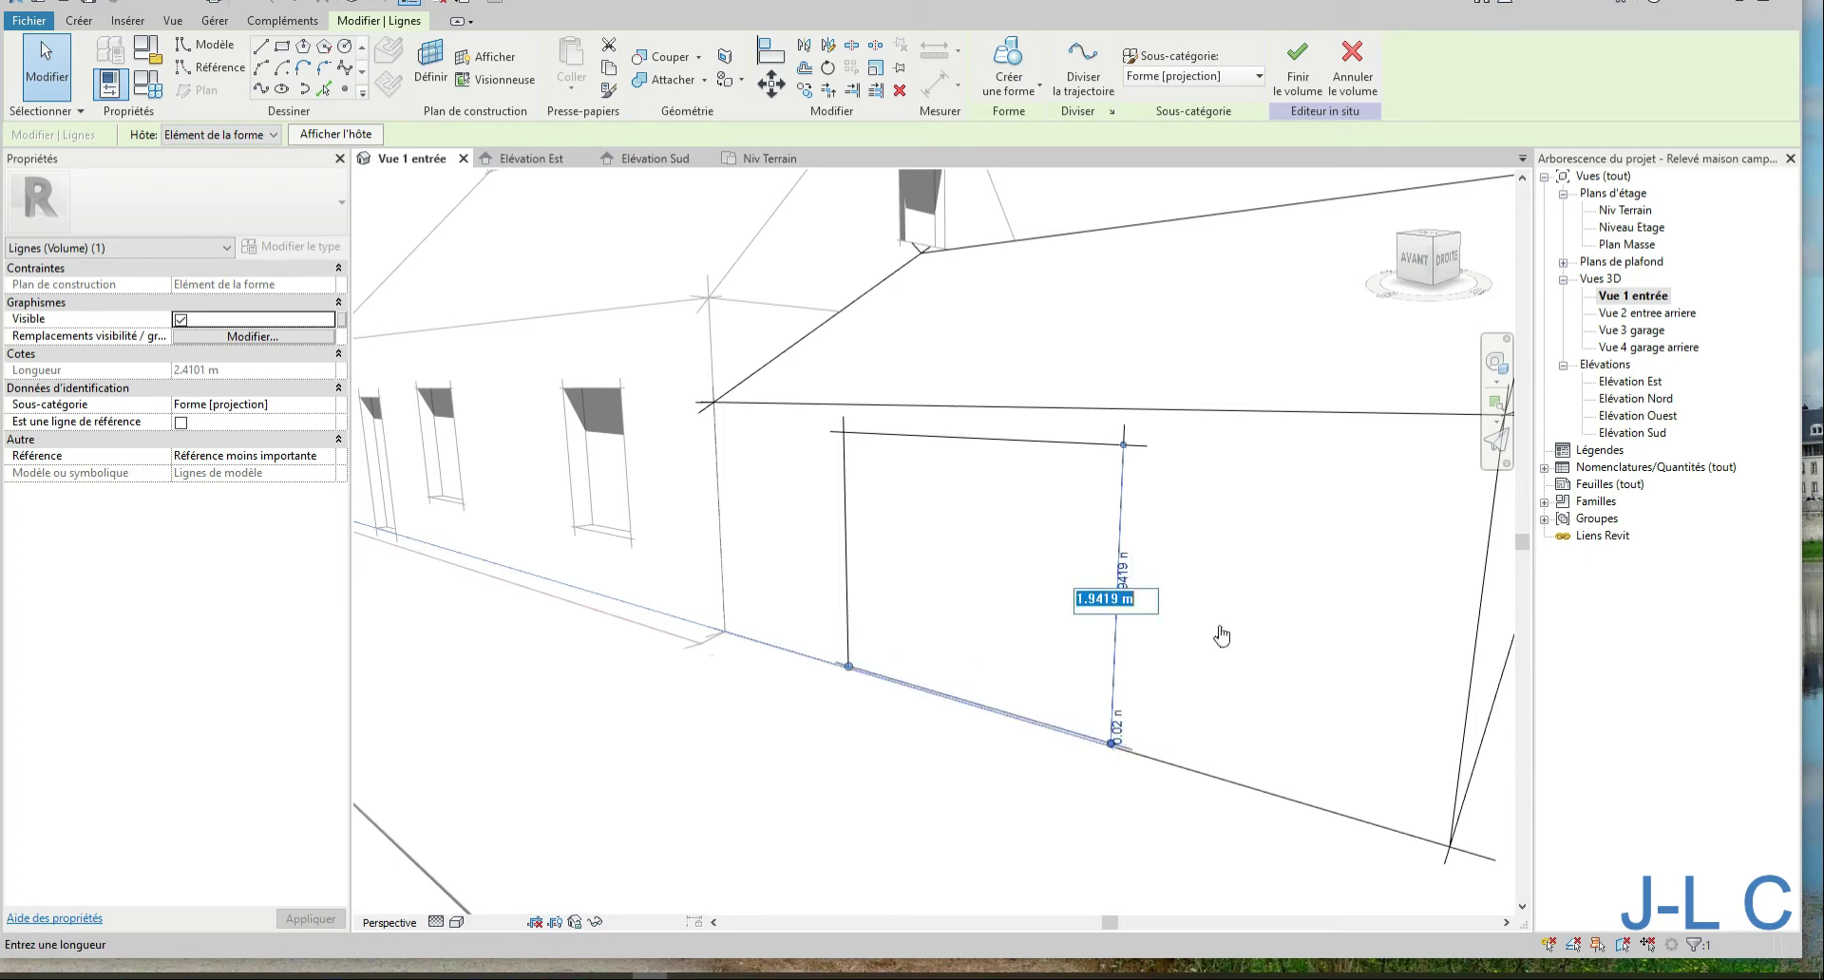
text(1.96)
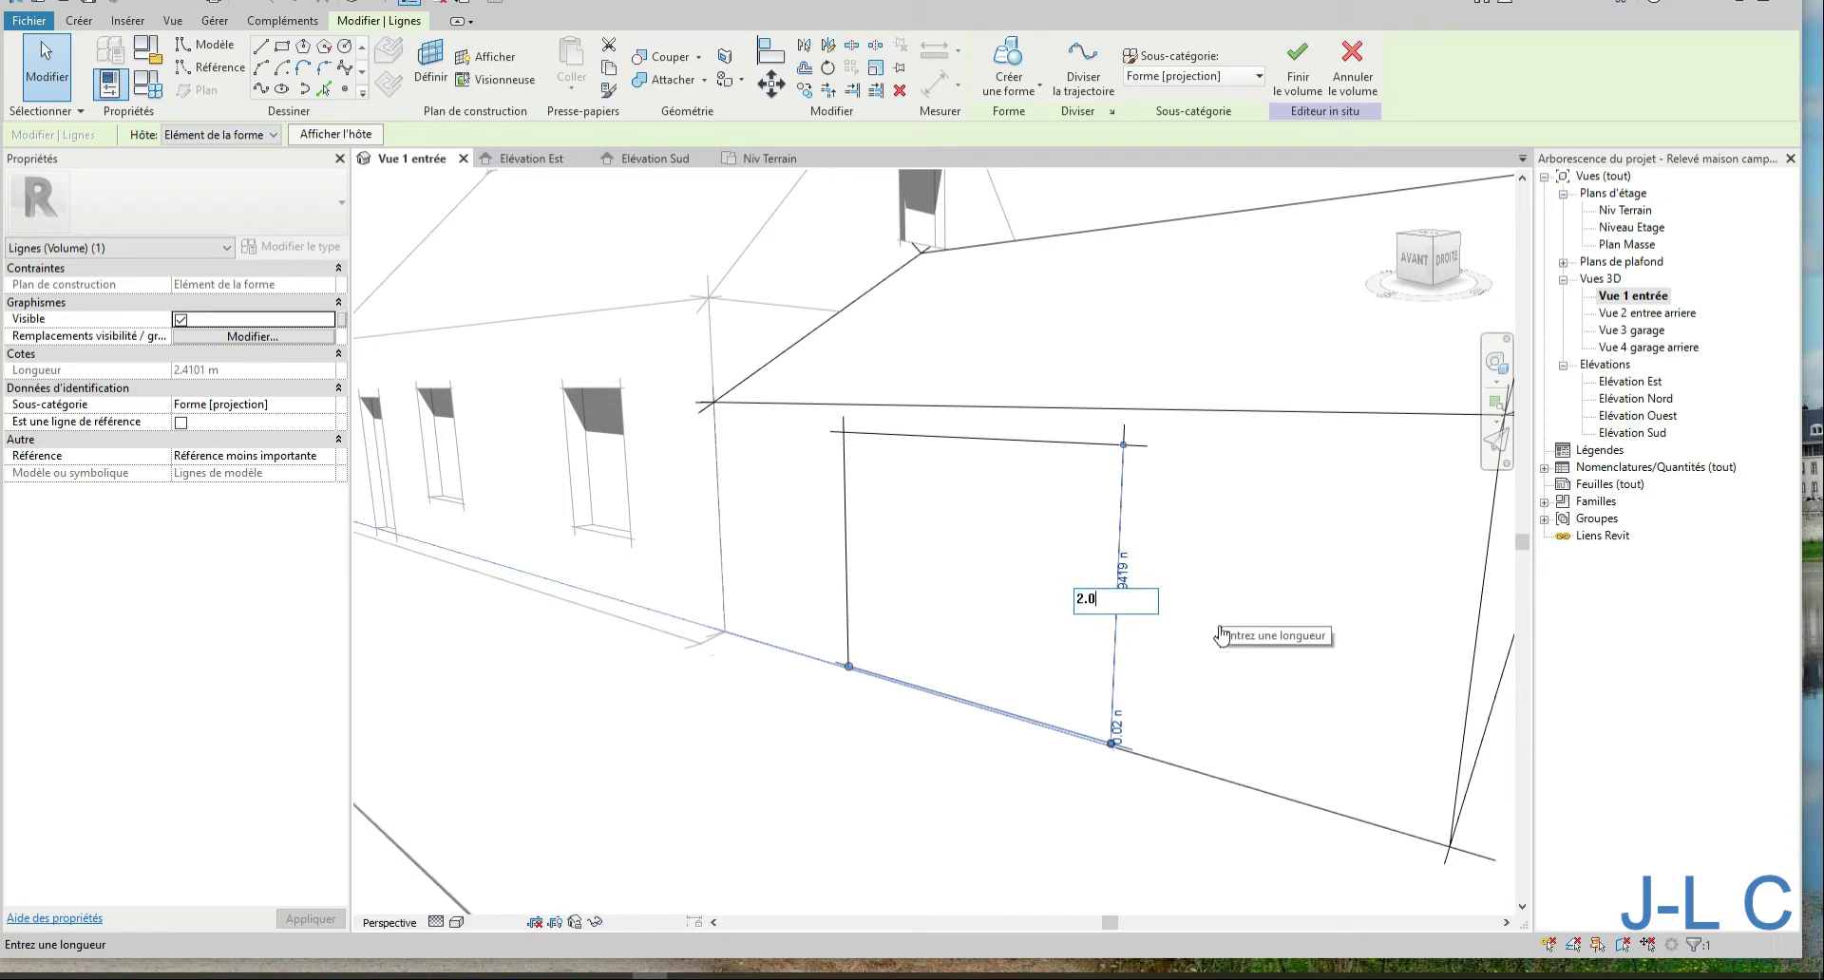
text(19)
key(Return)
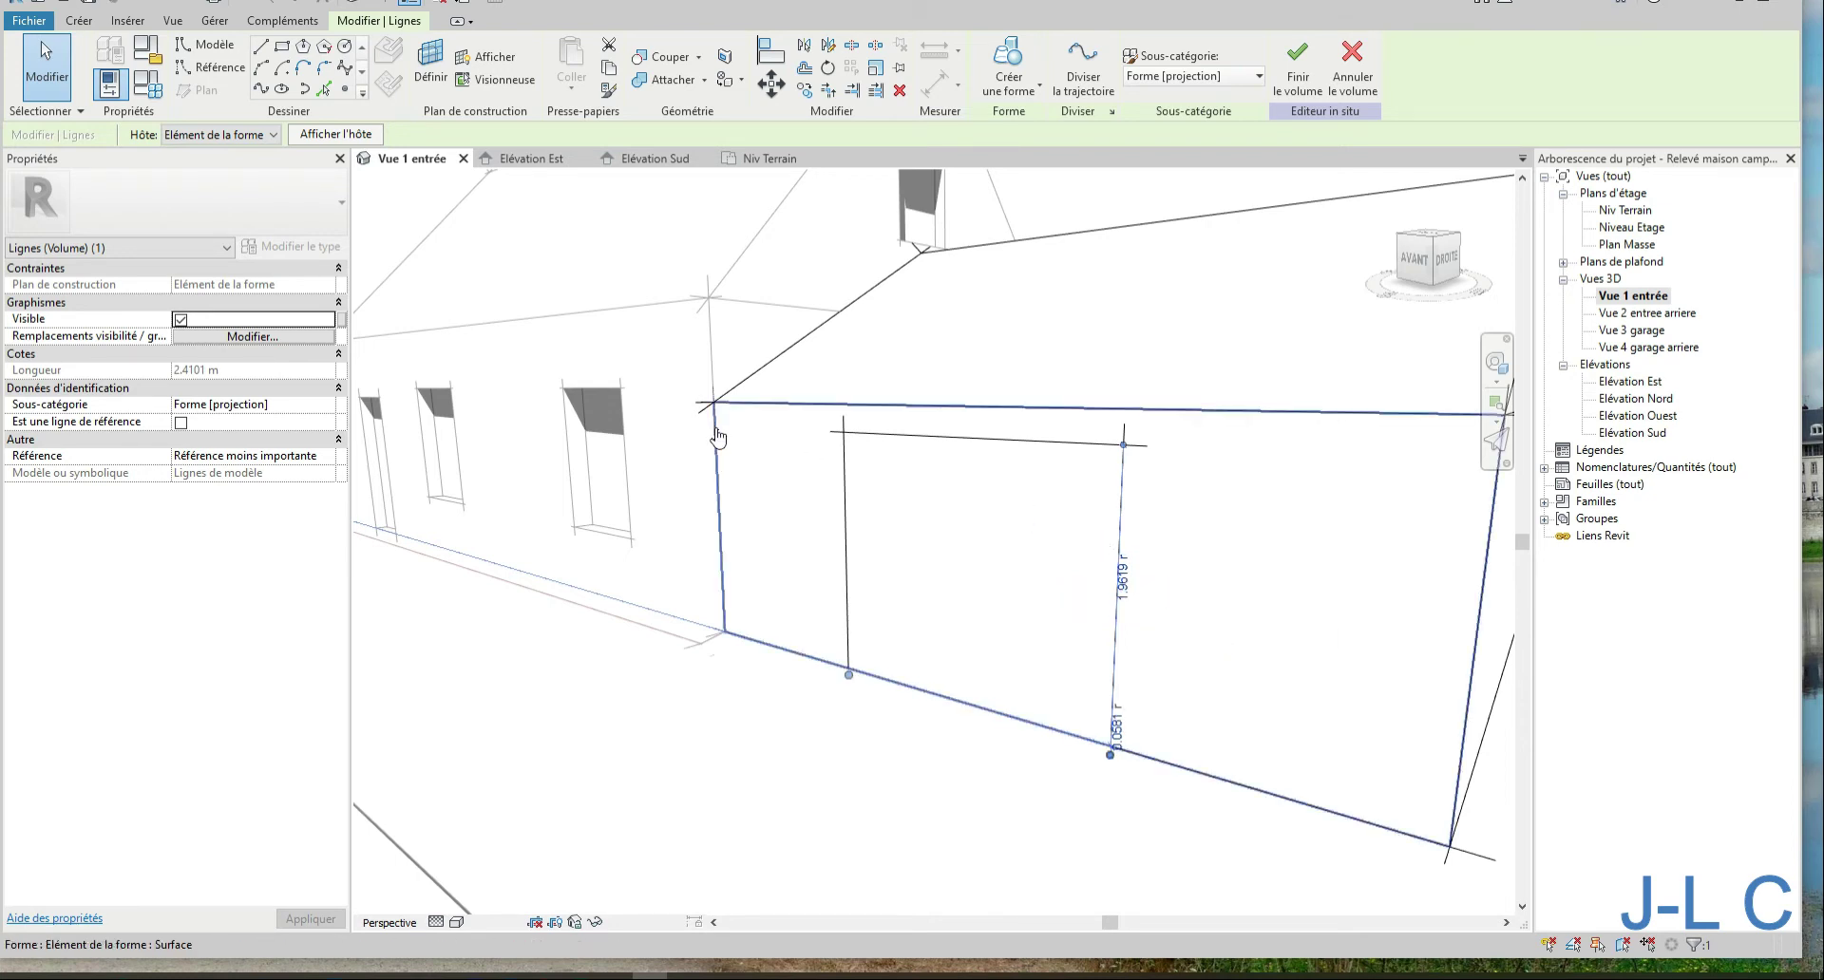
drag(791, 363, 1244, 792)
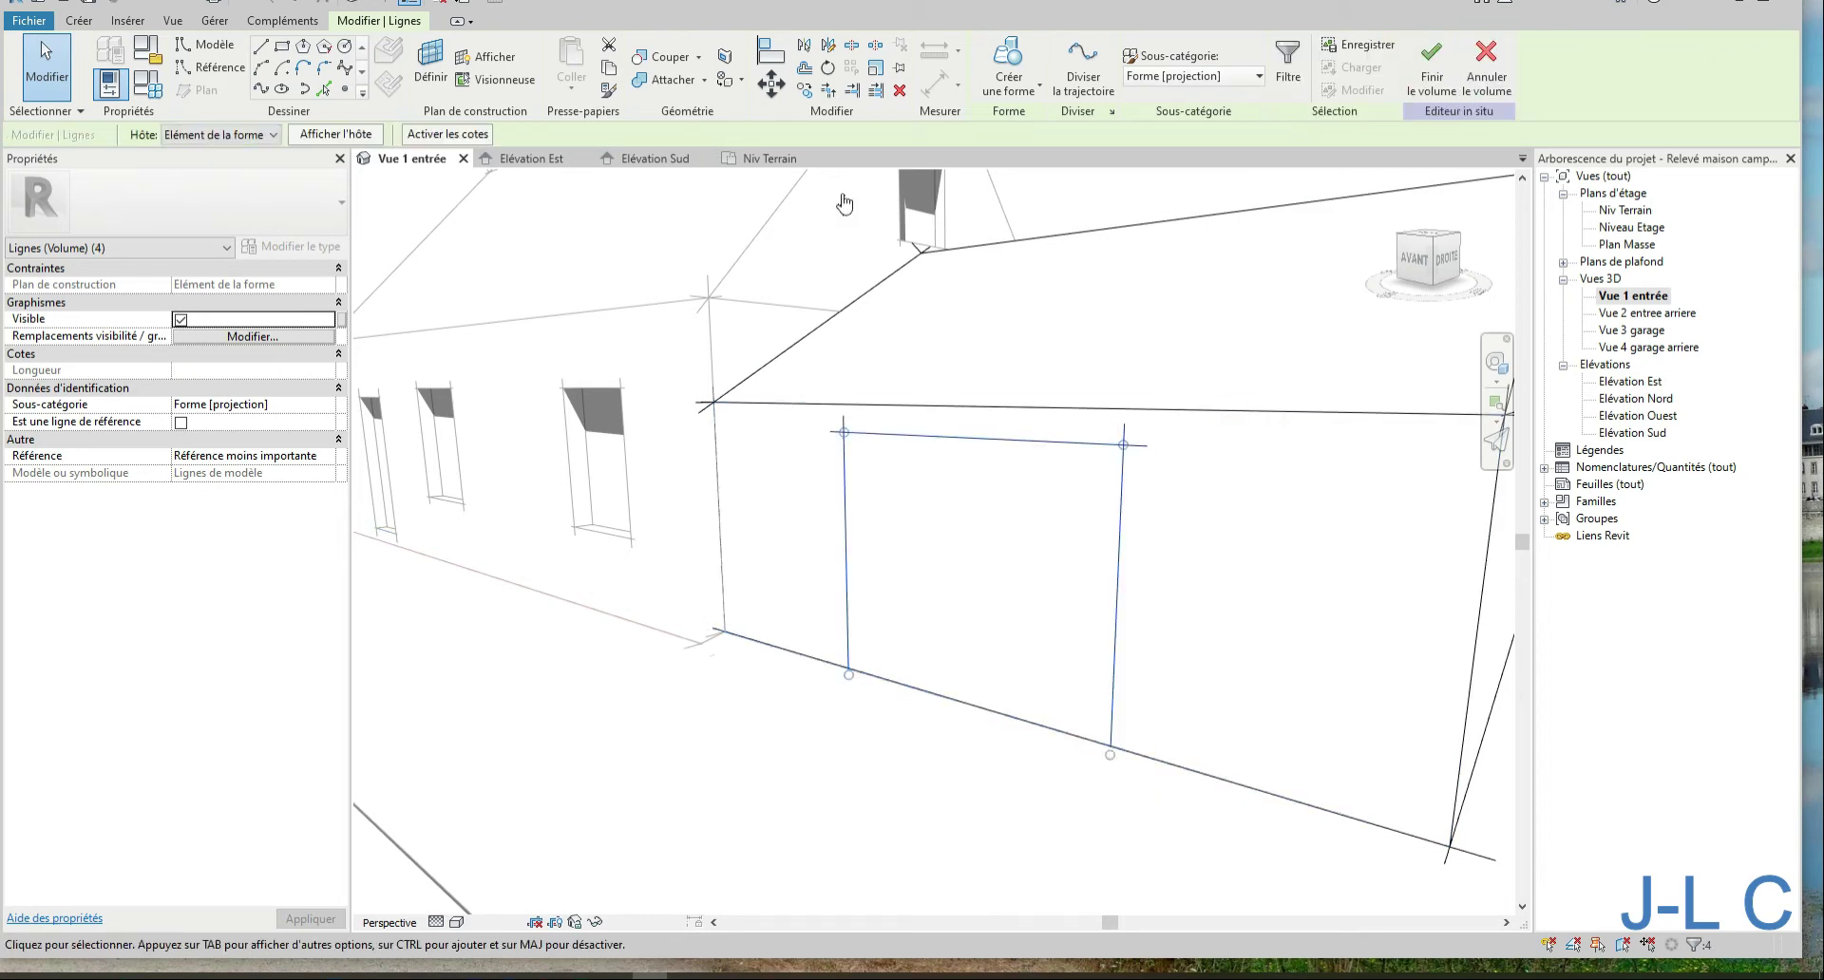
click(779, 93)
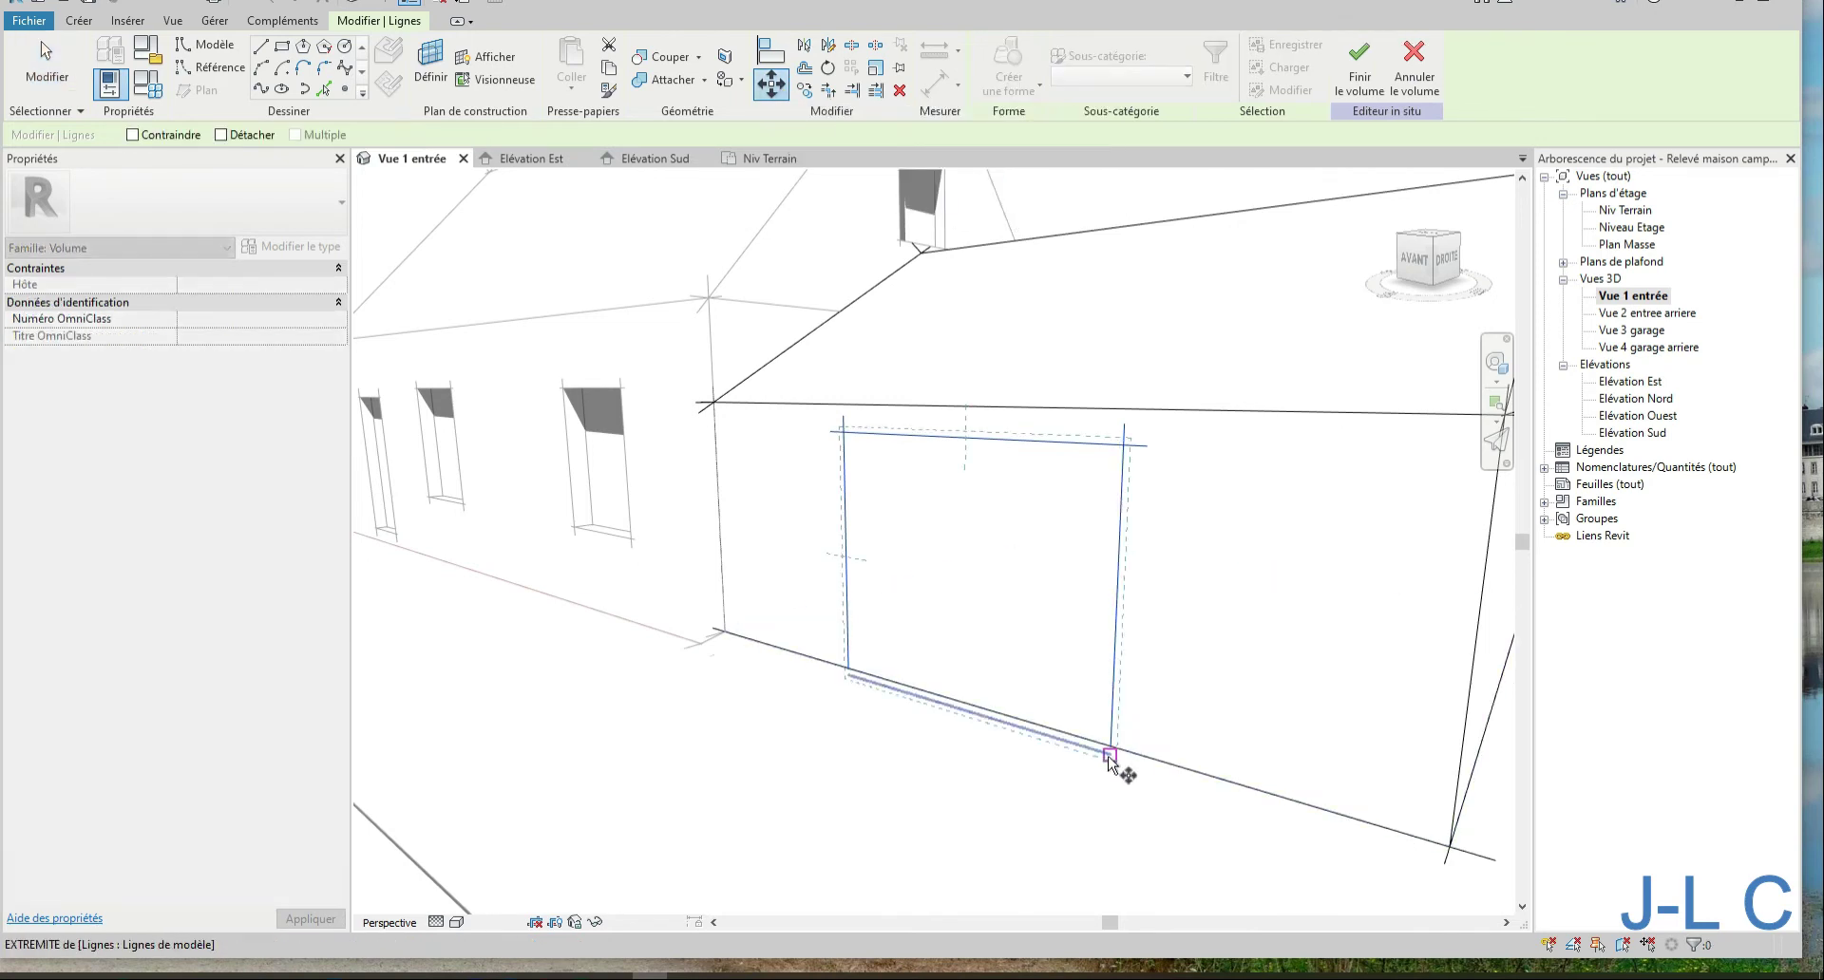
Move the door outline down to the wall base and make its right side 2 m
click(1110, 755)
click(1109, 745)
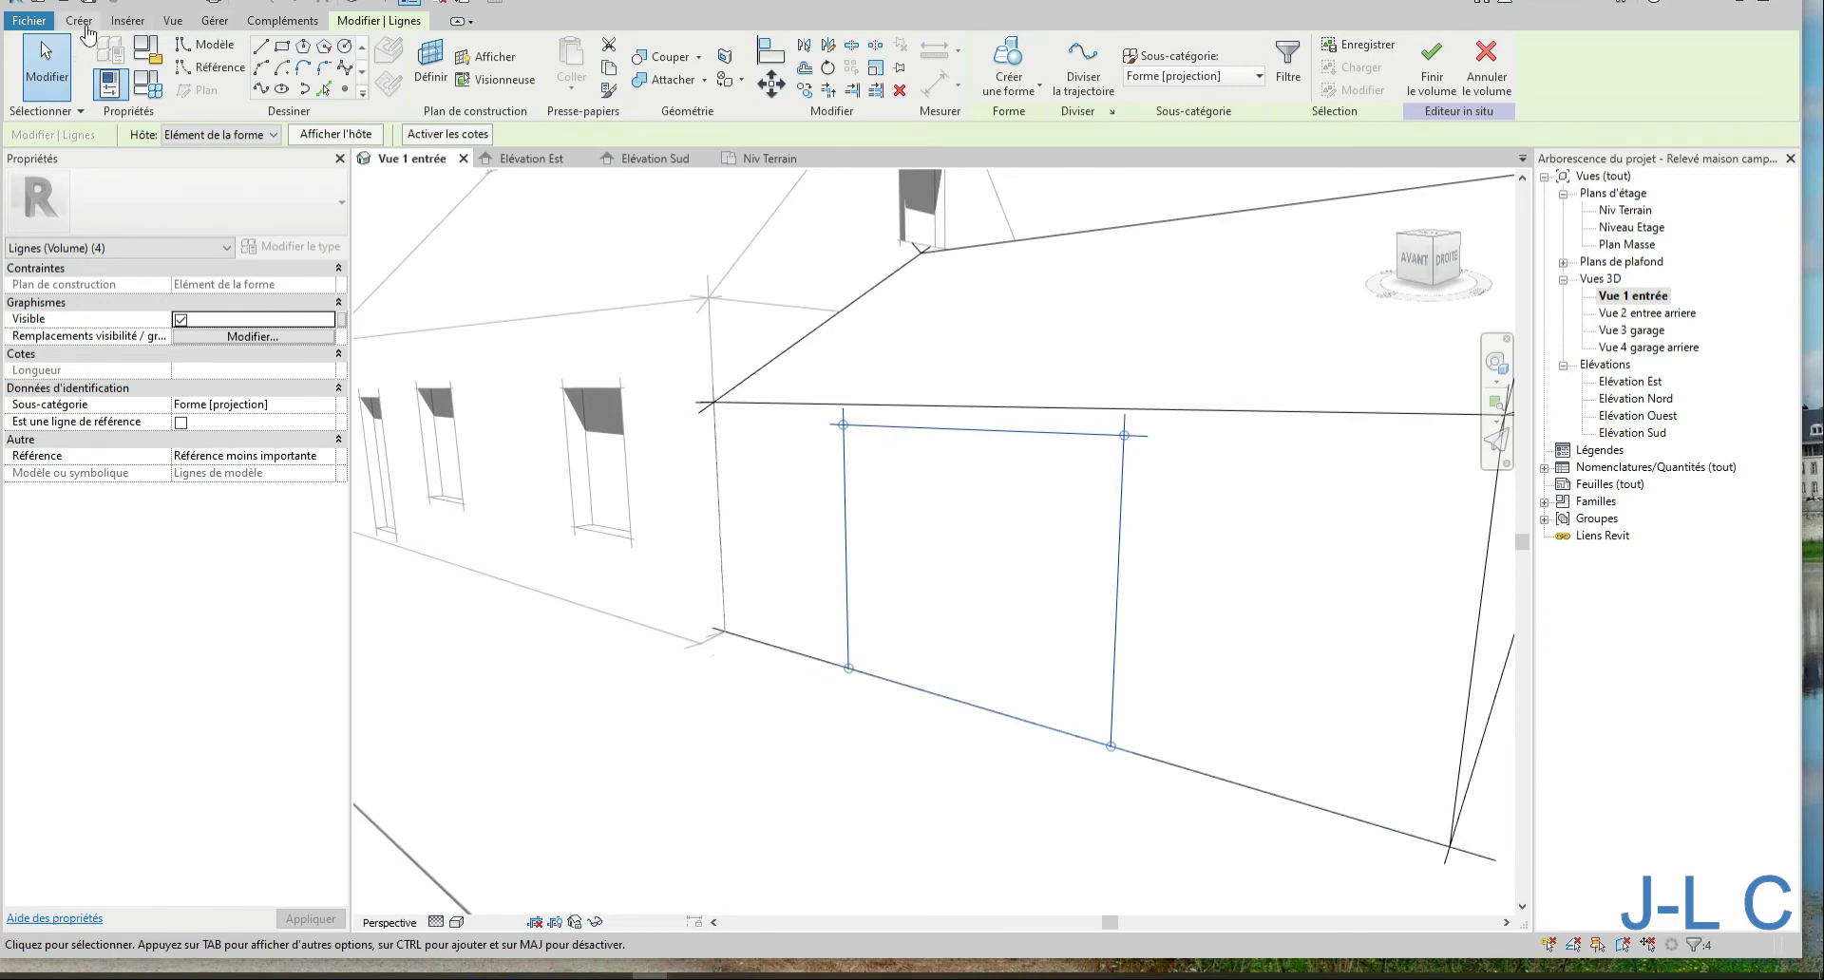
click(82, 23)
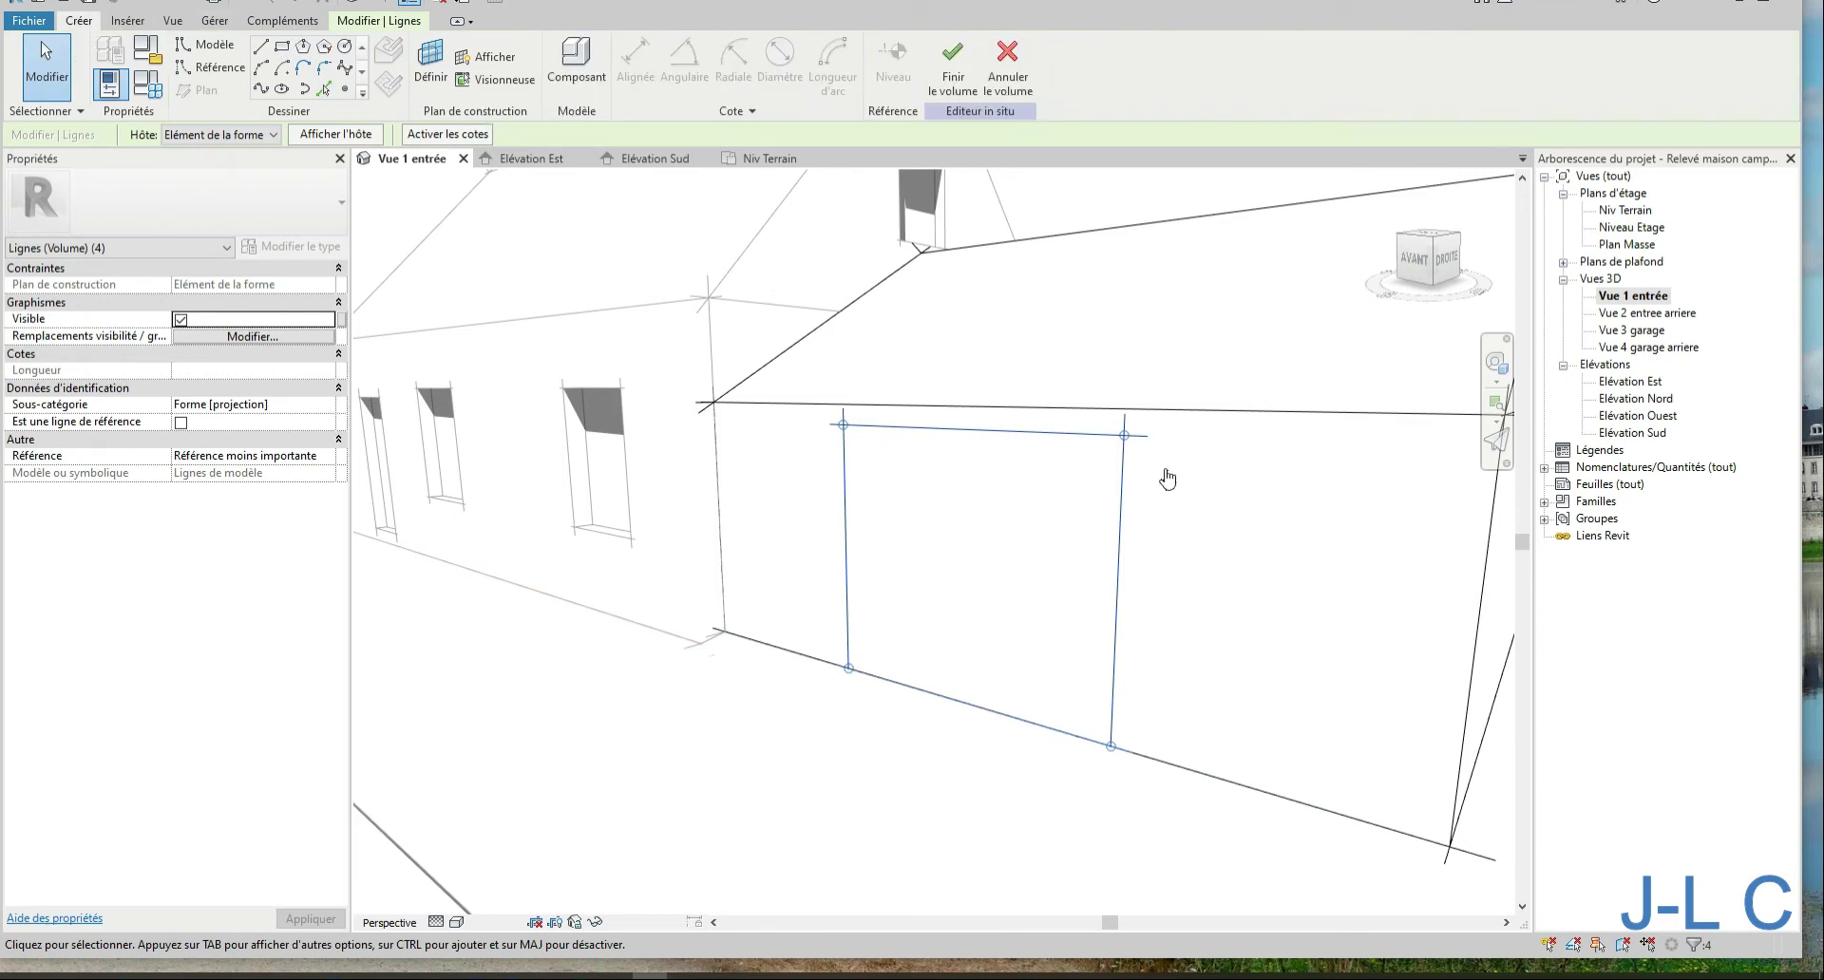
click(1168, 527)
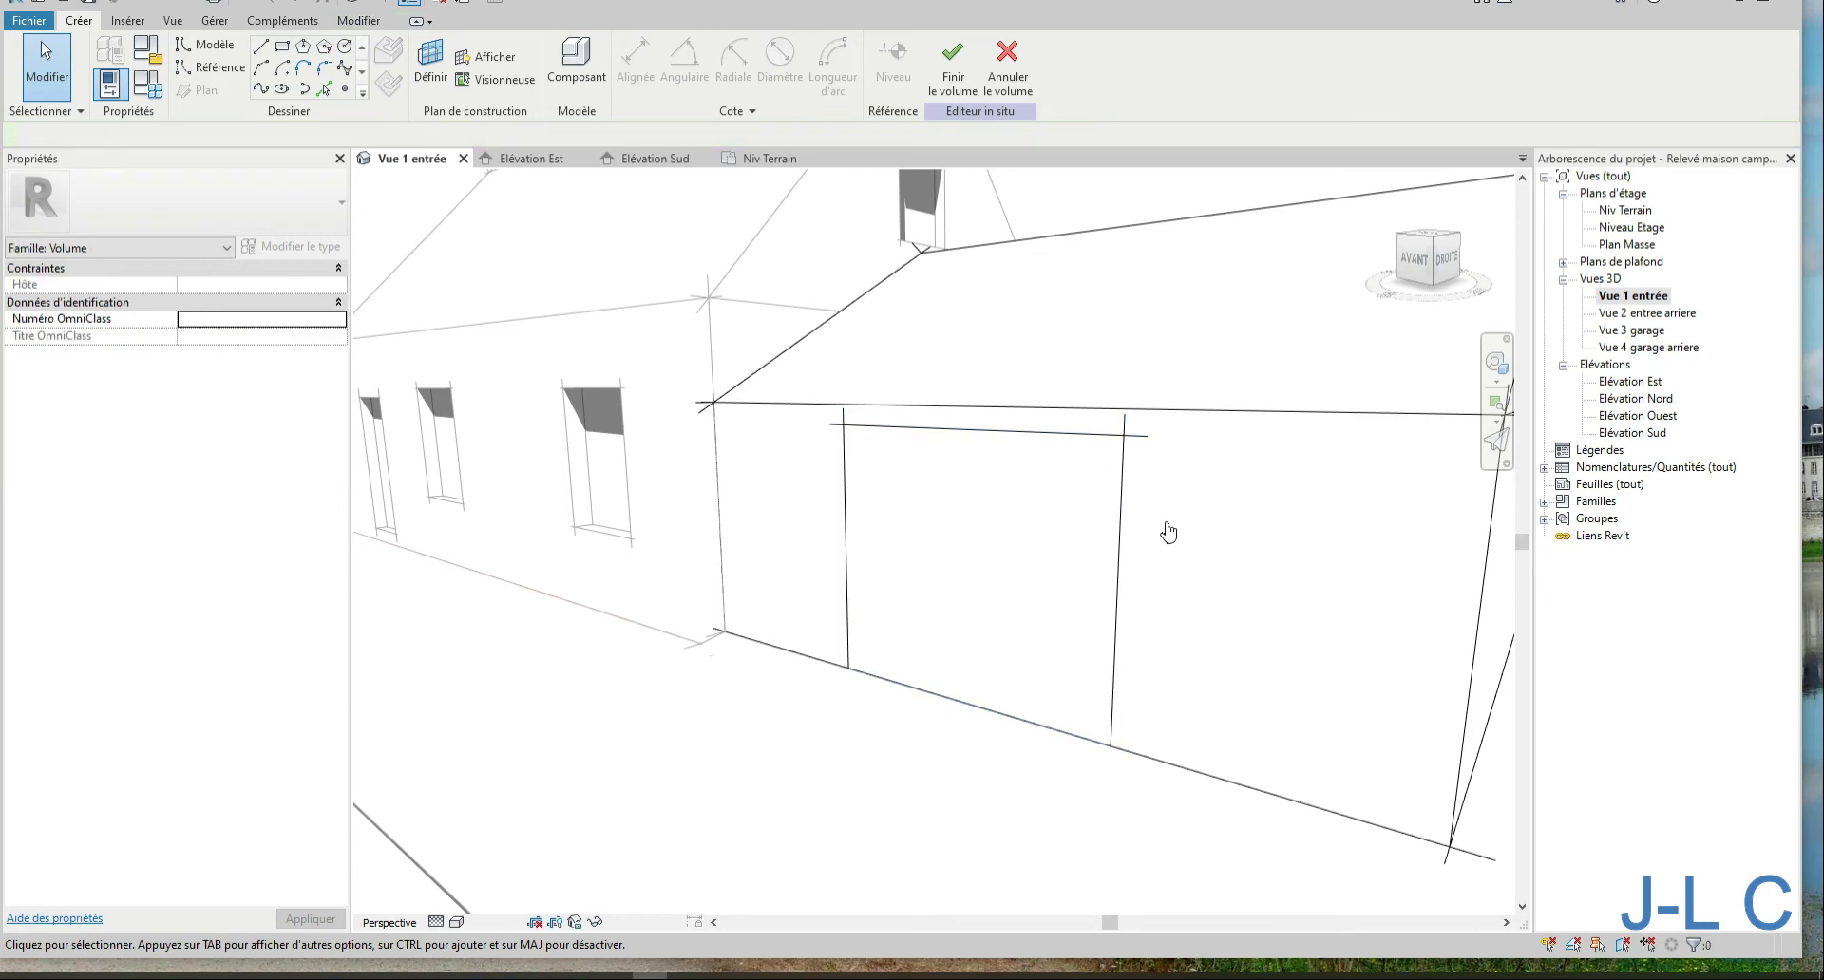
click(1081, 746)
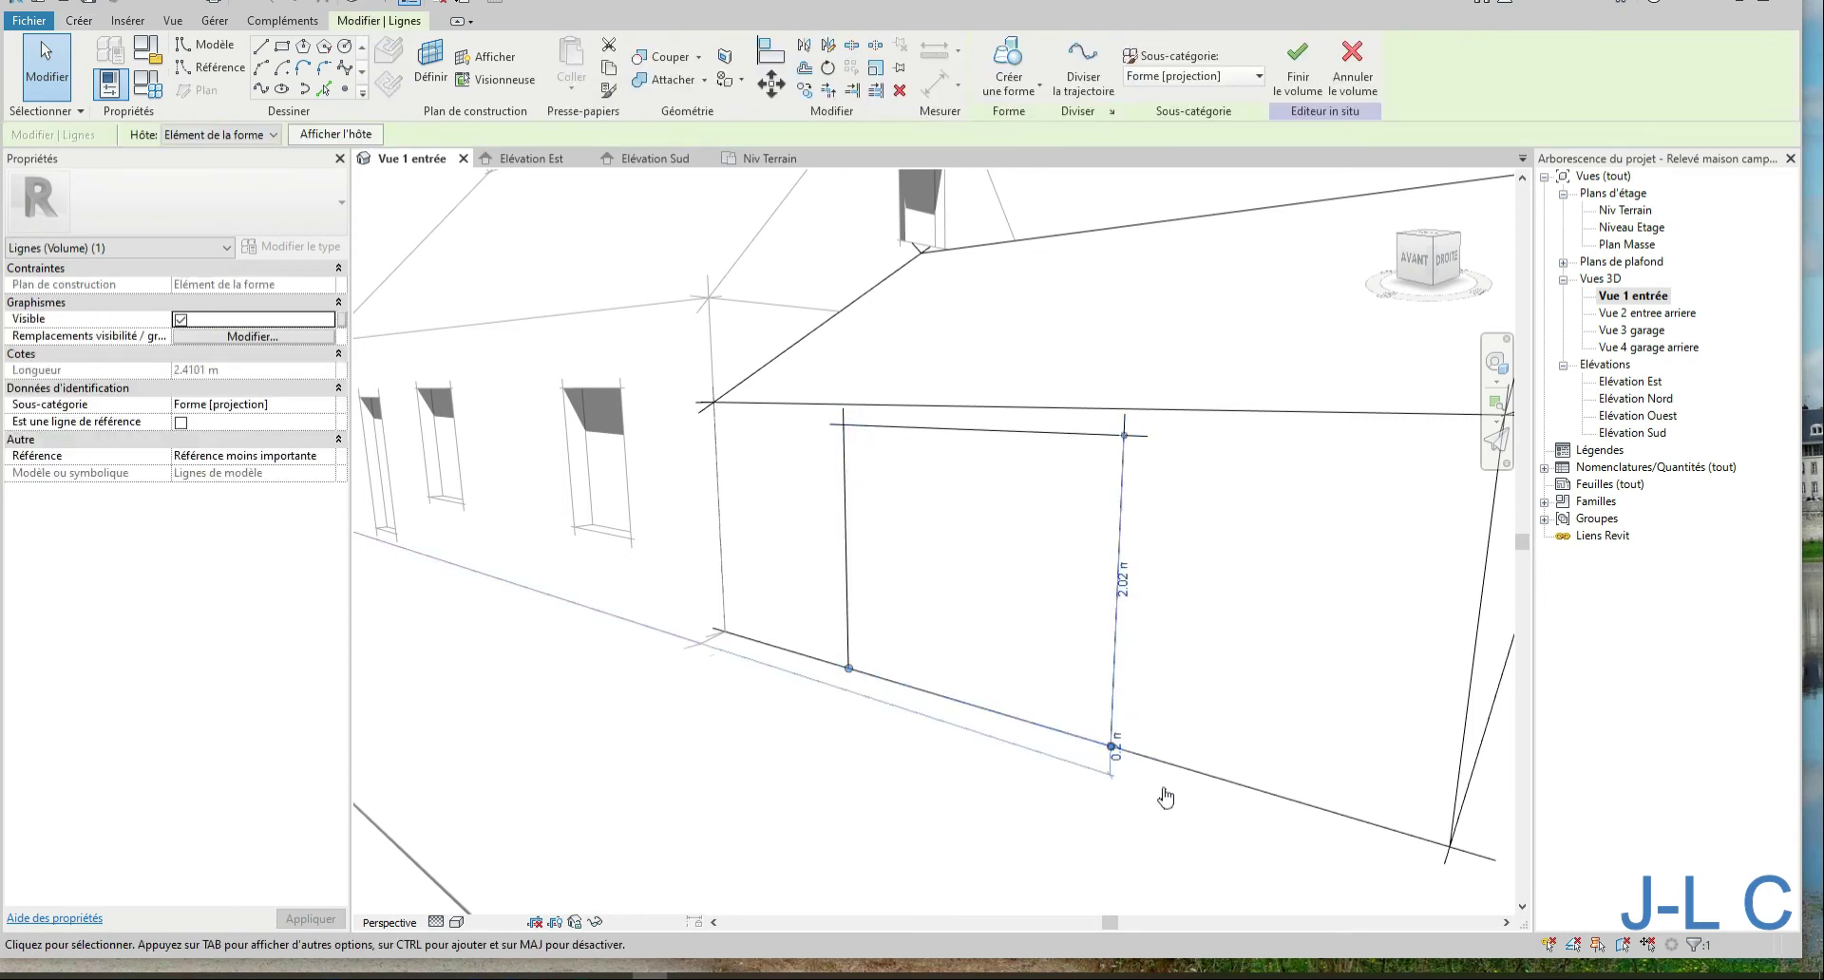
click(1121, 765)
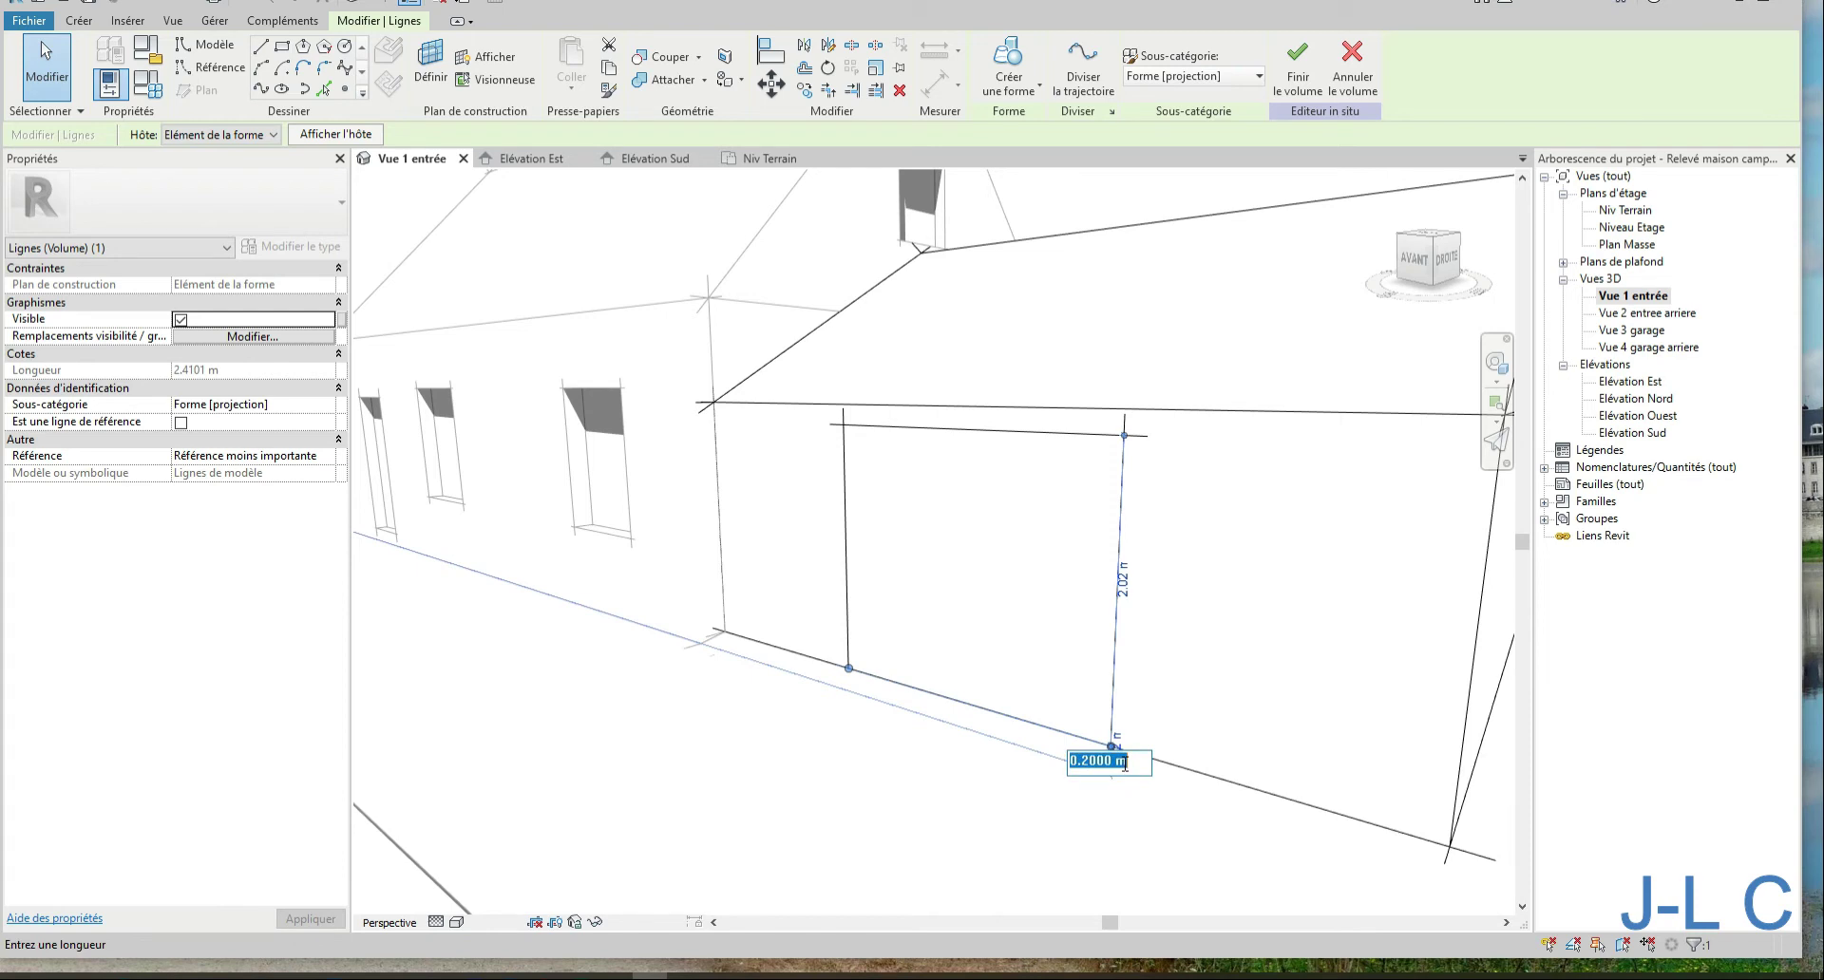
text(0.22)
key(Return)
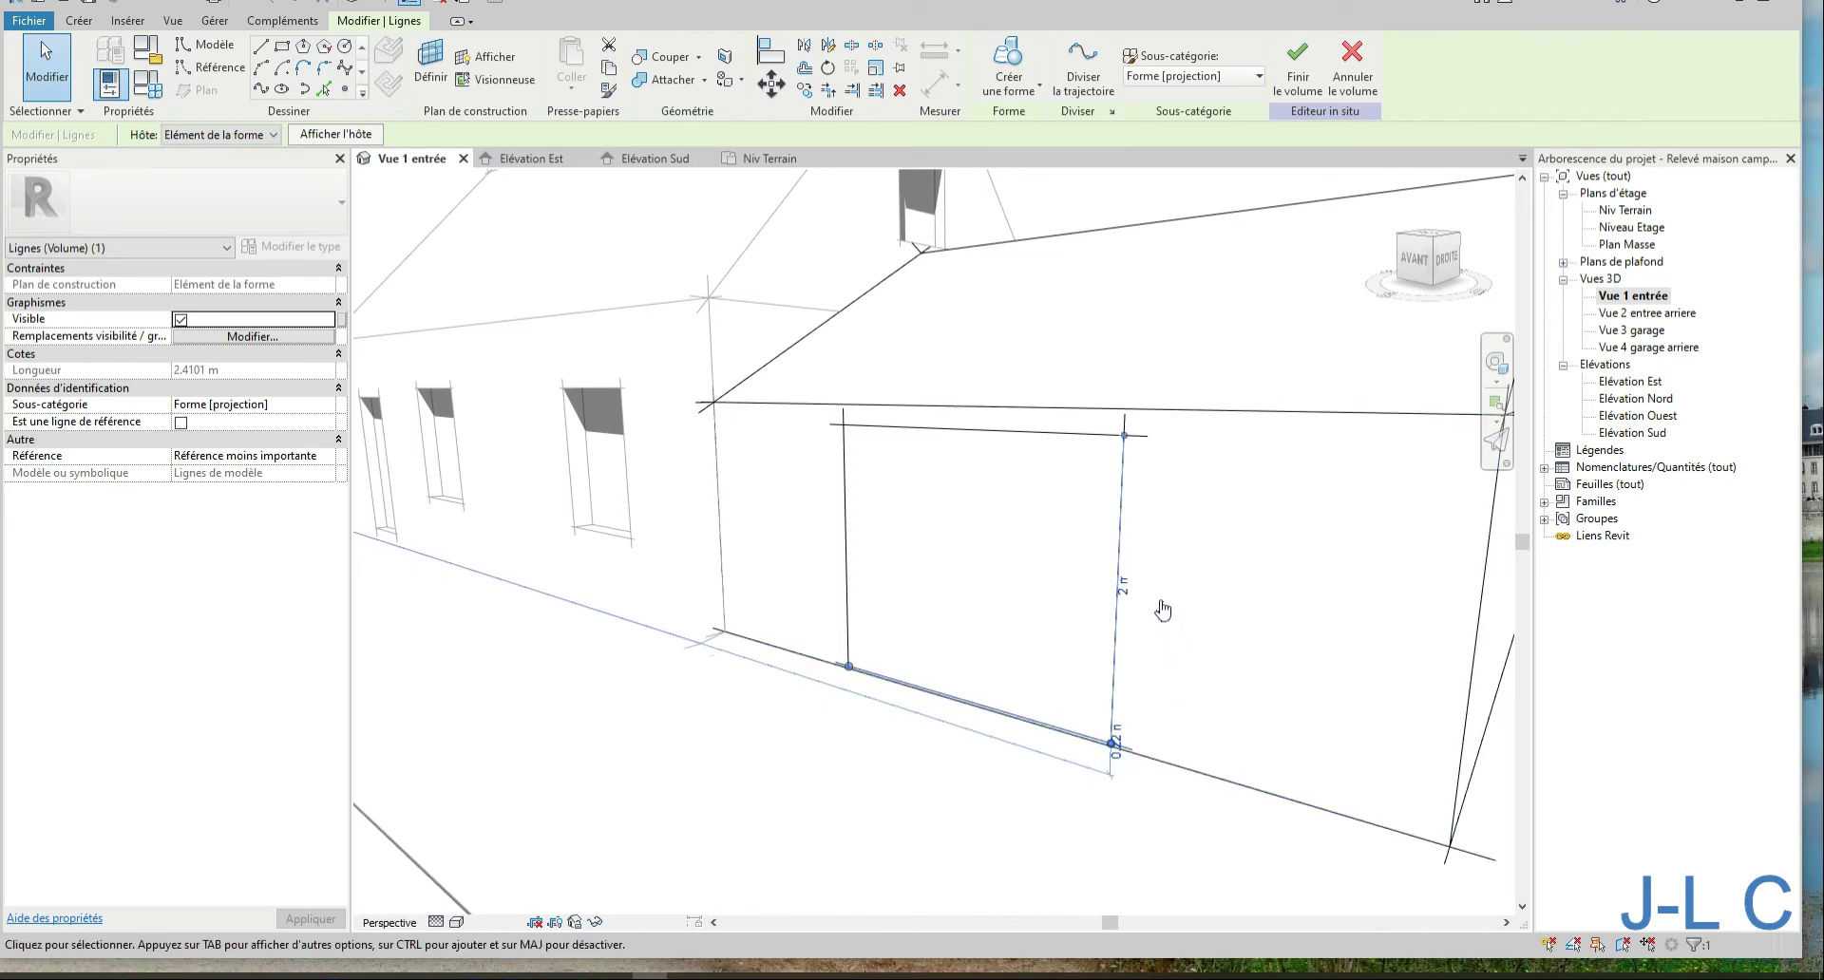
Set the door opening height to 2.02 m, leaving 0.76 m below the eave
click(1047, 433)
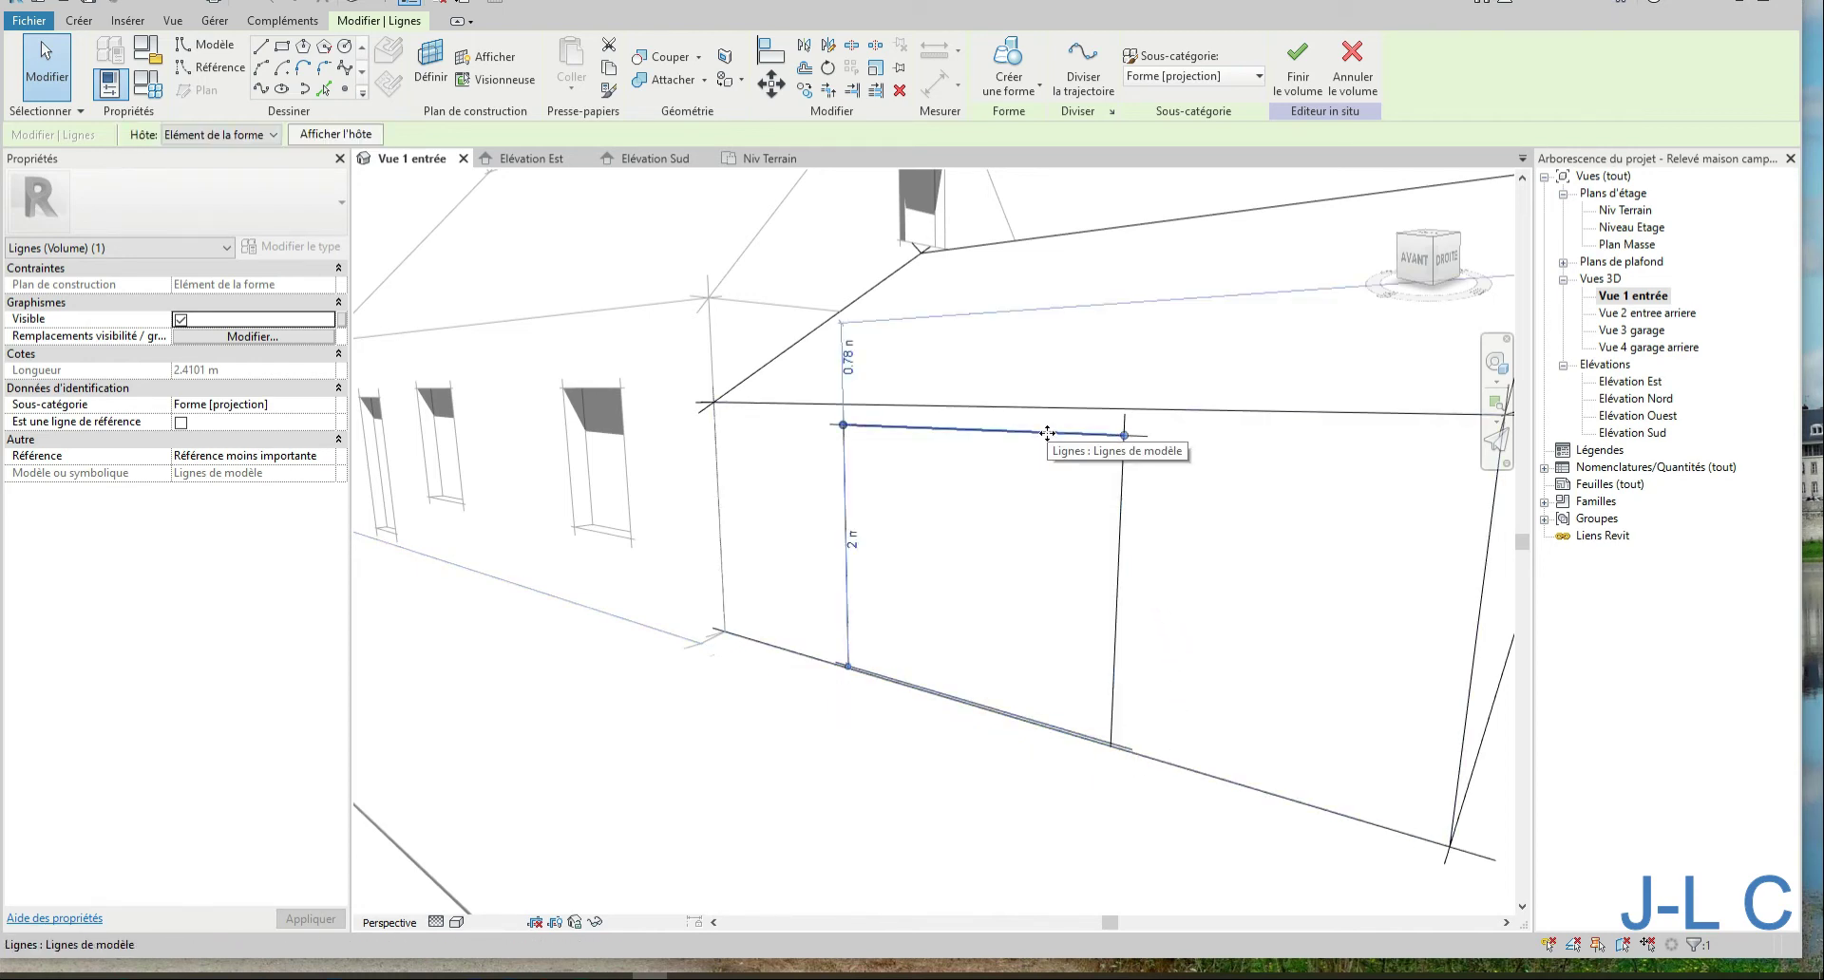
click(854, 549)
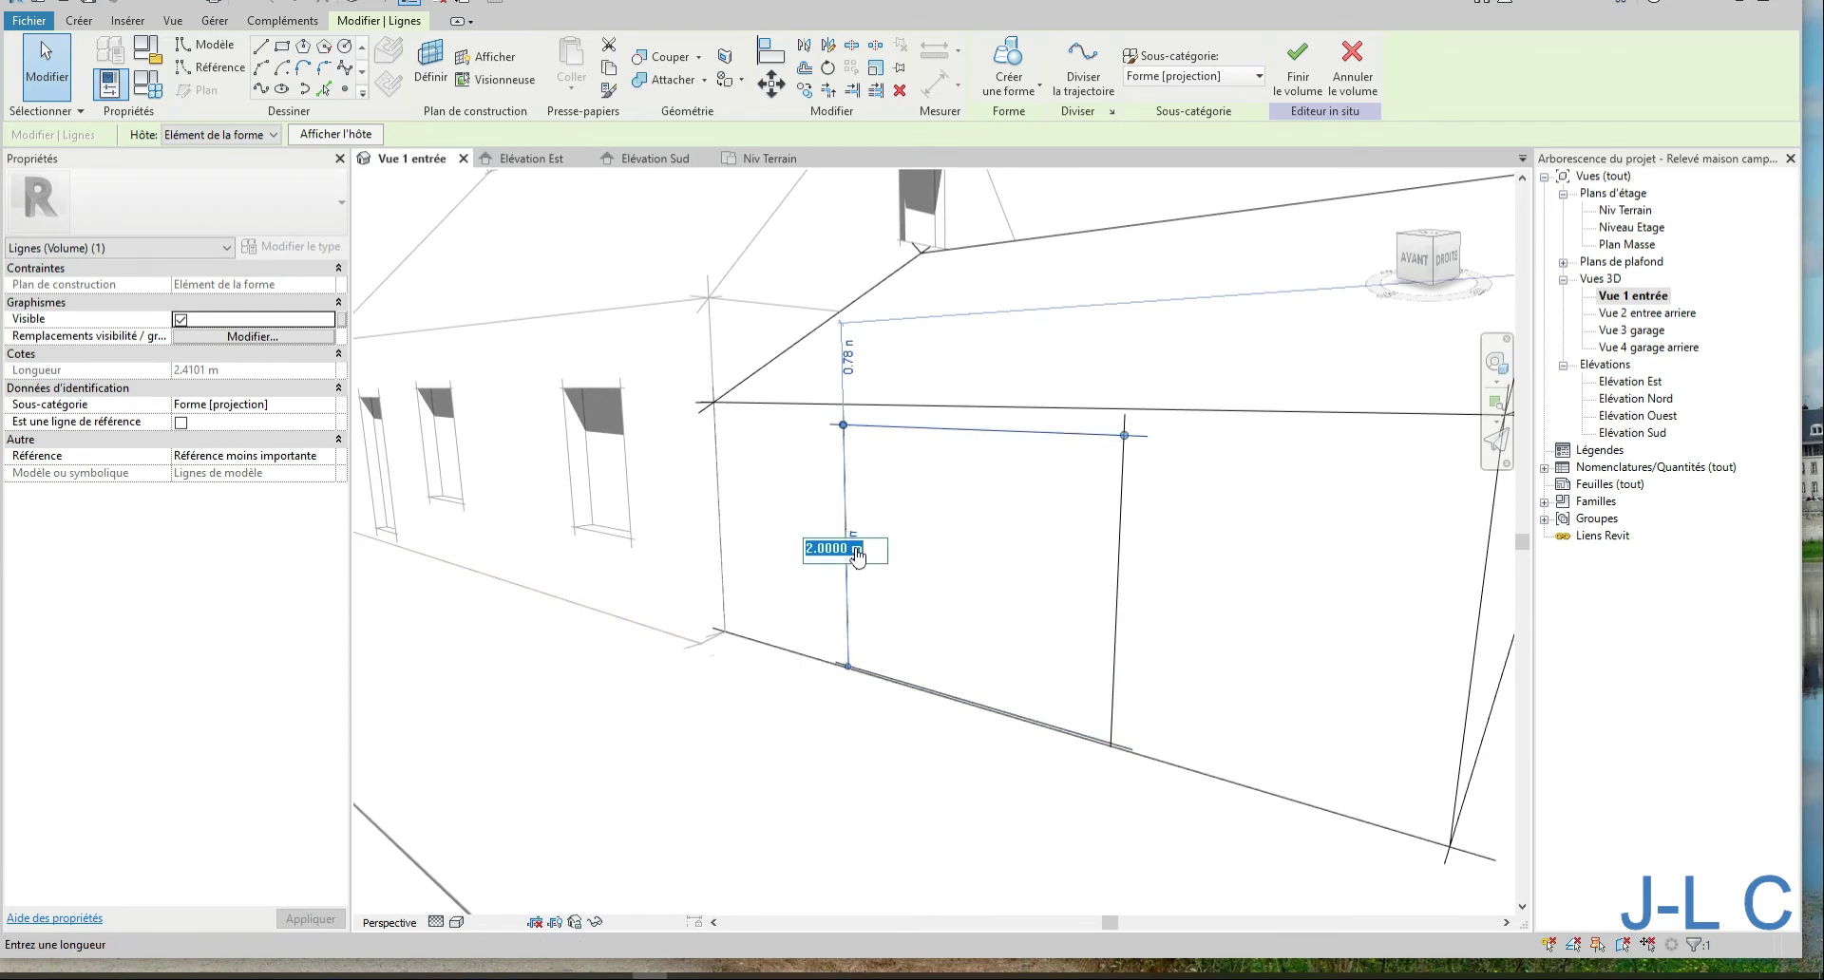
text(2.02)
key(Return)
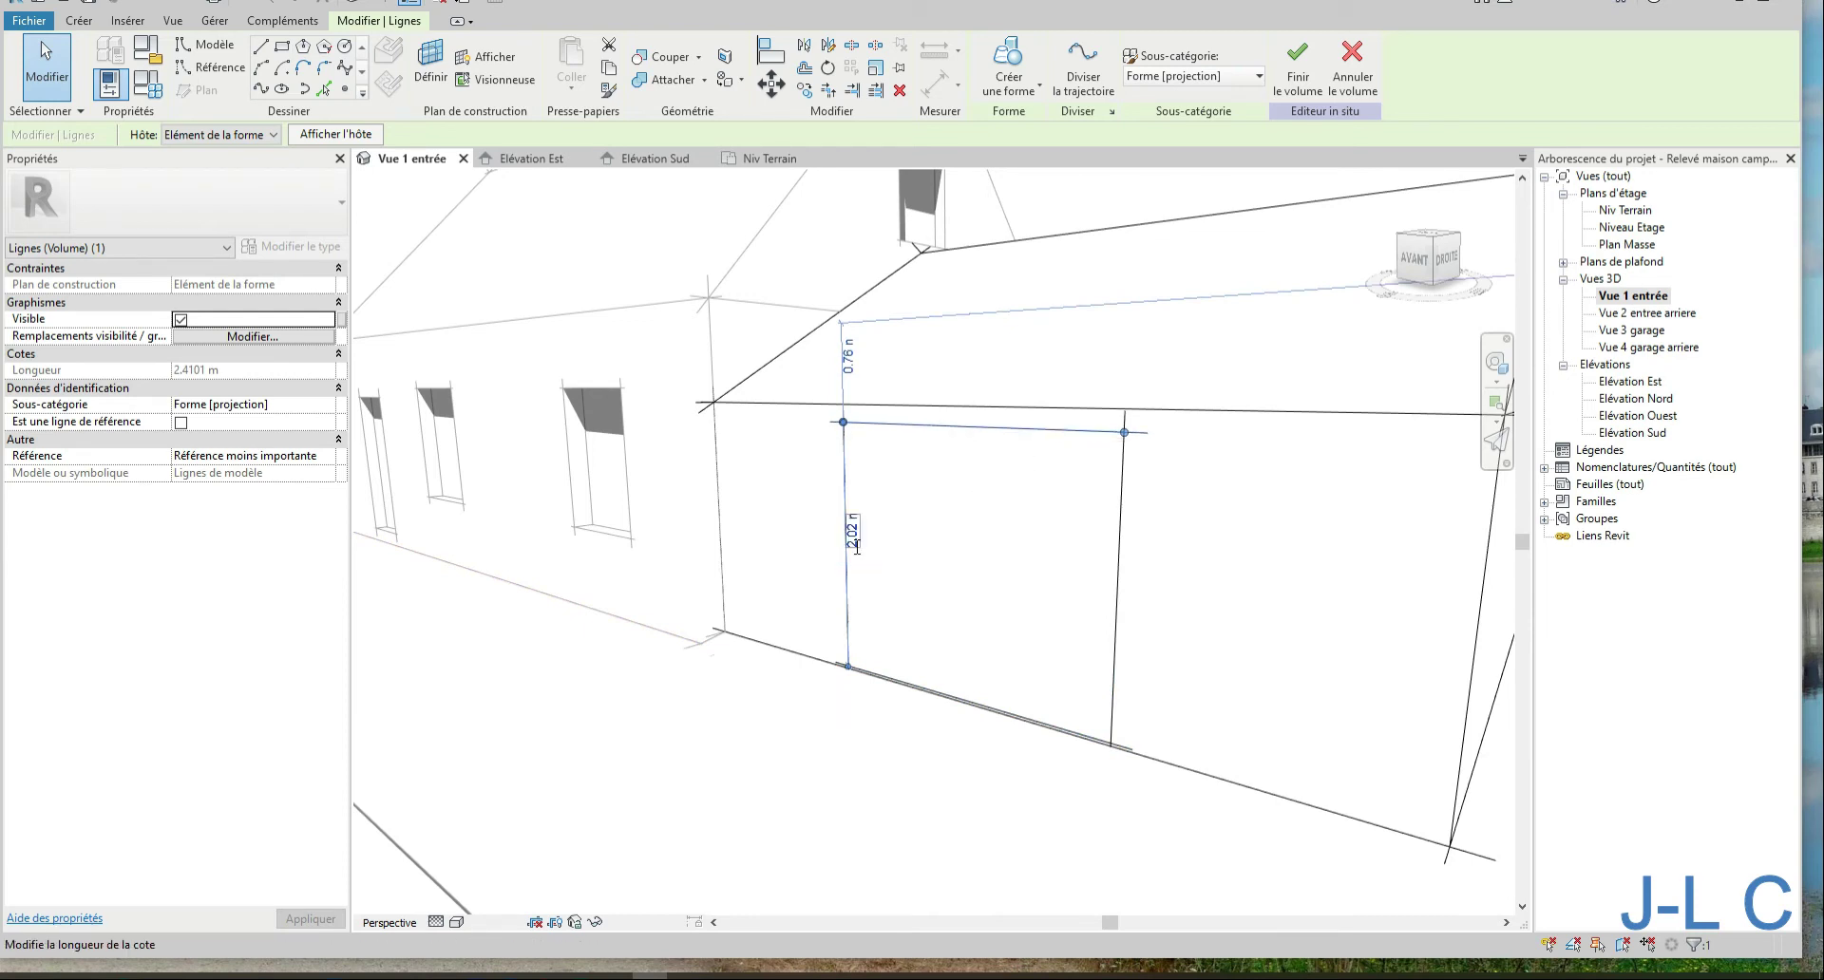
click(844, 835)
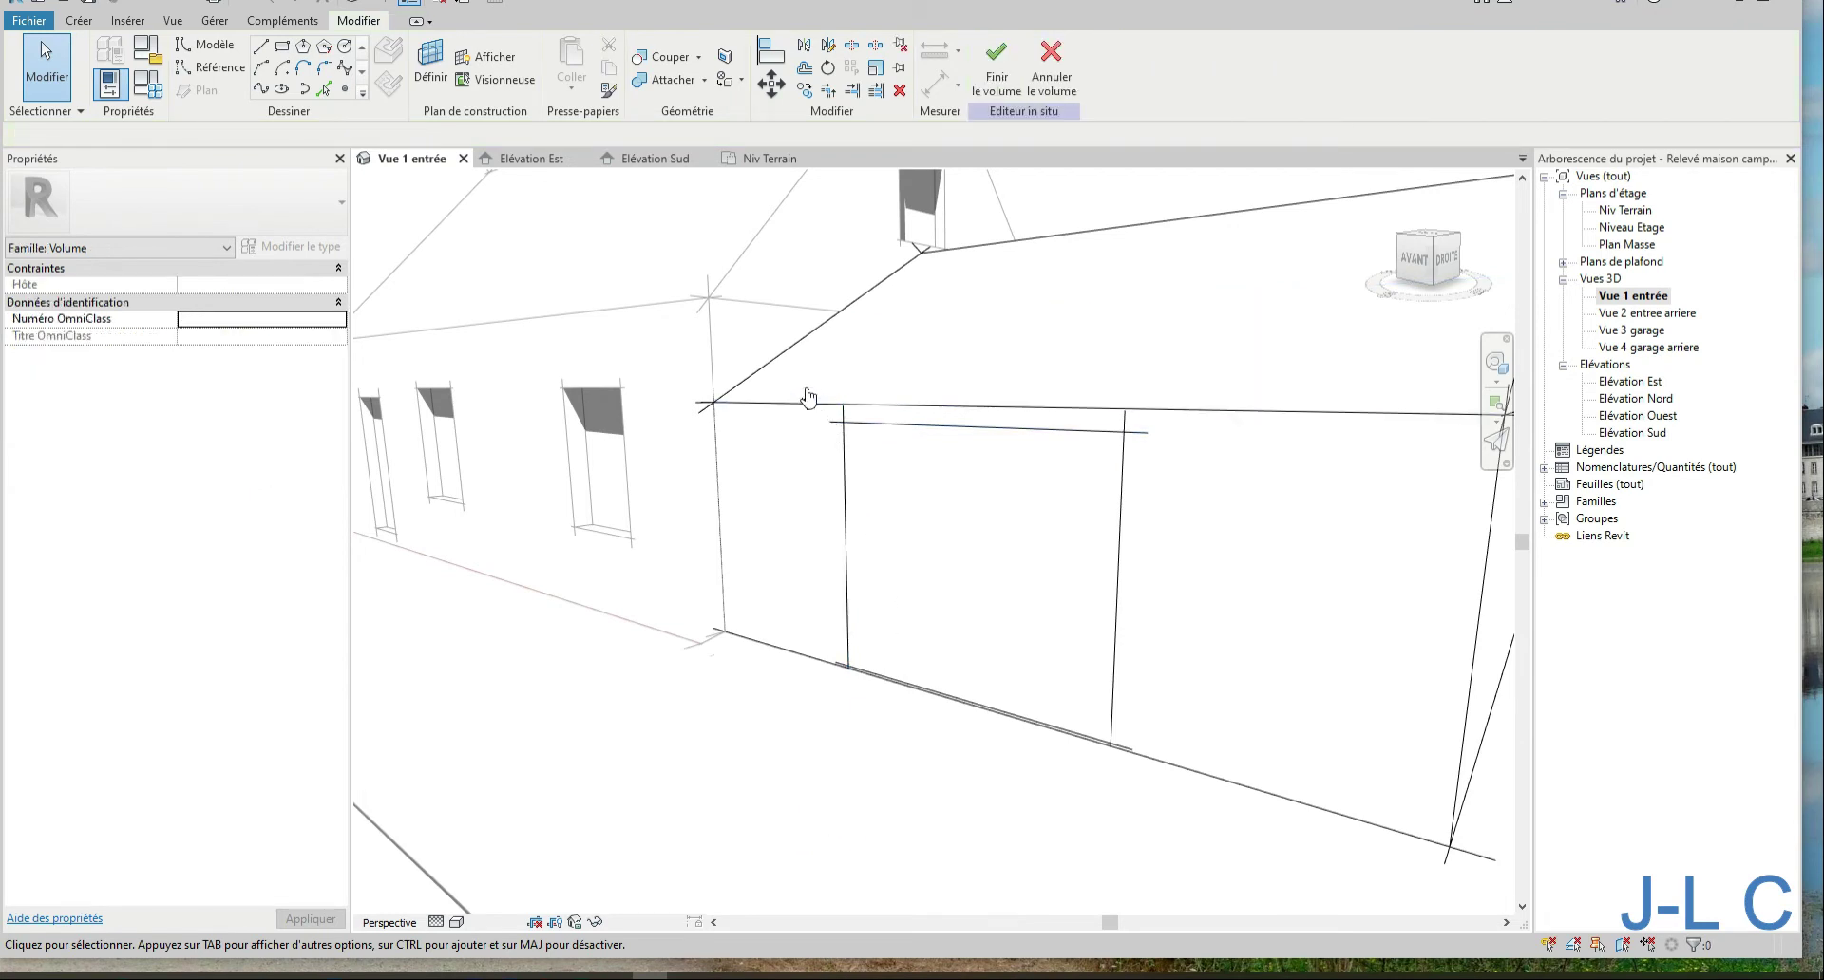
drag(809, 397, 1202, 776)
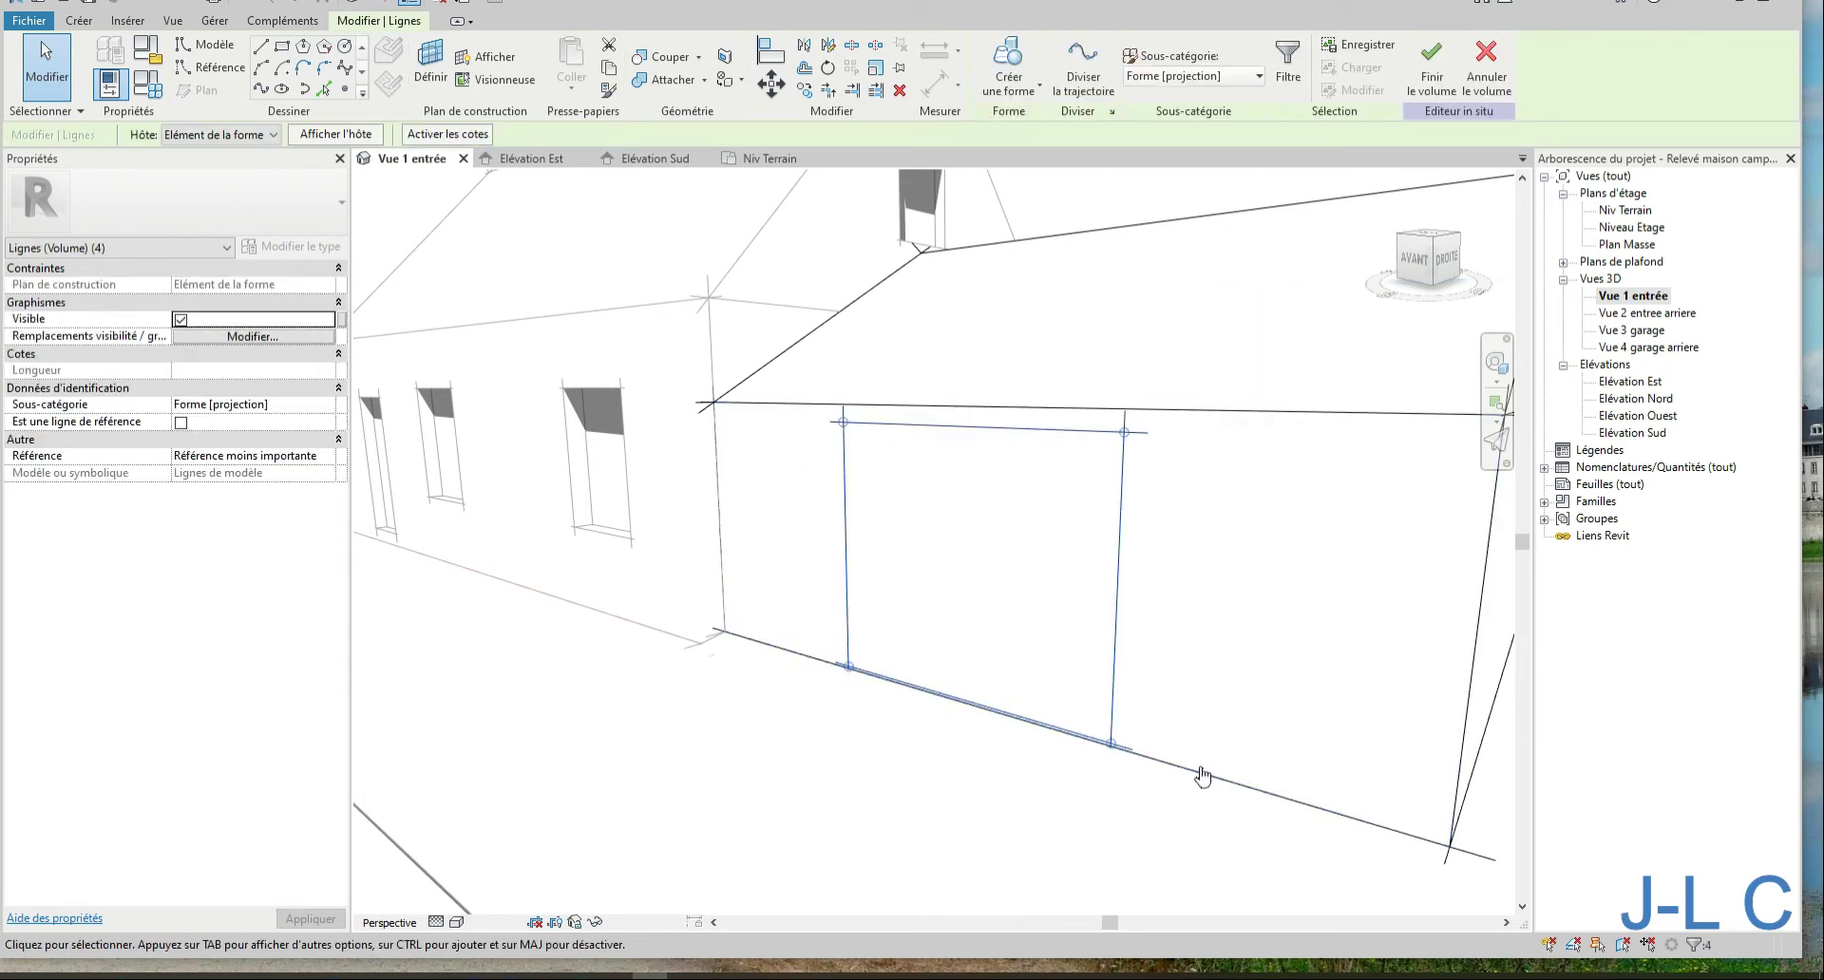
click(1021, 83)
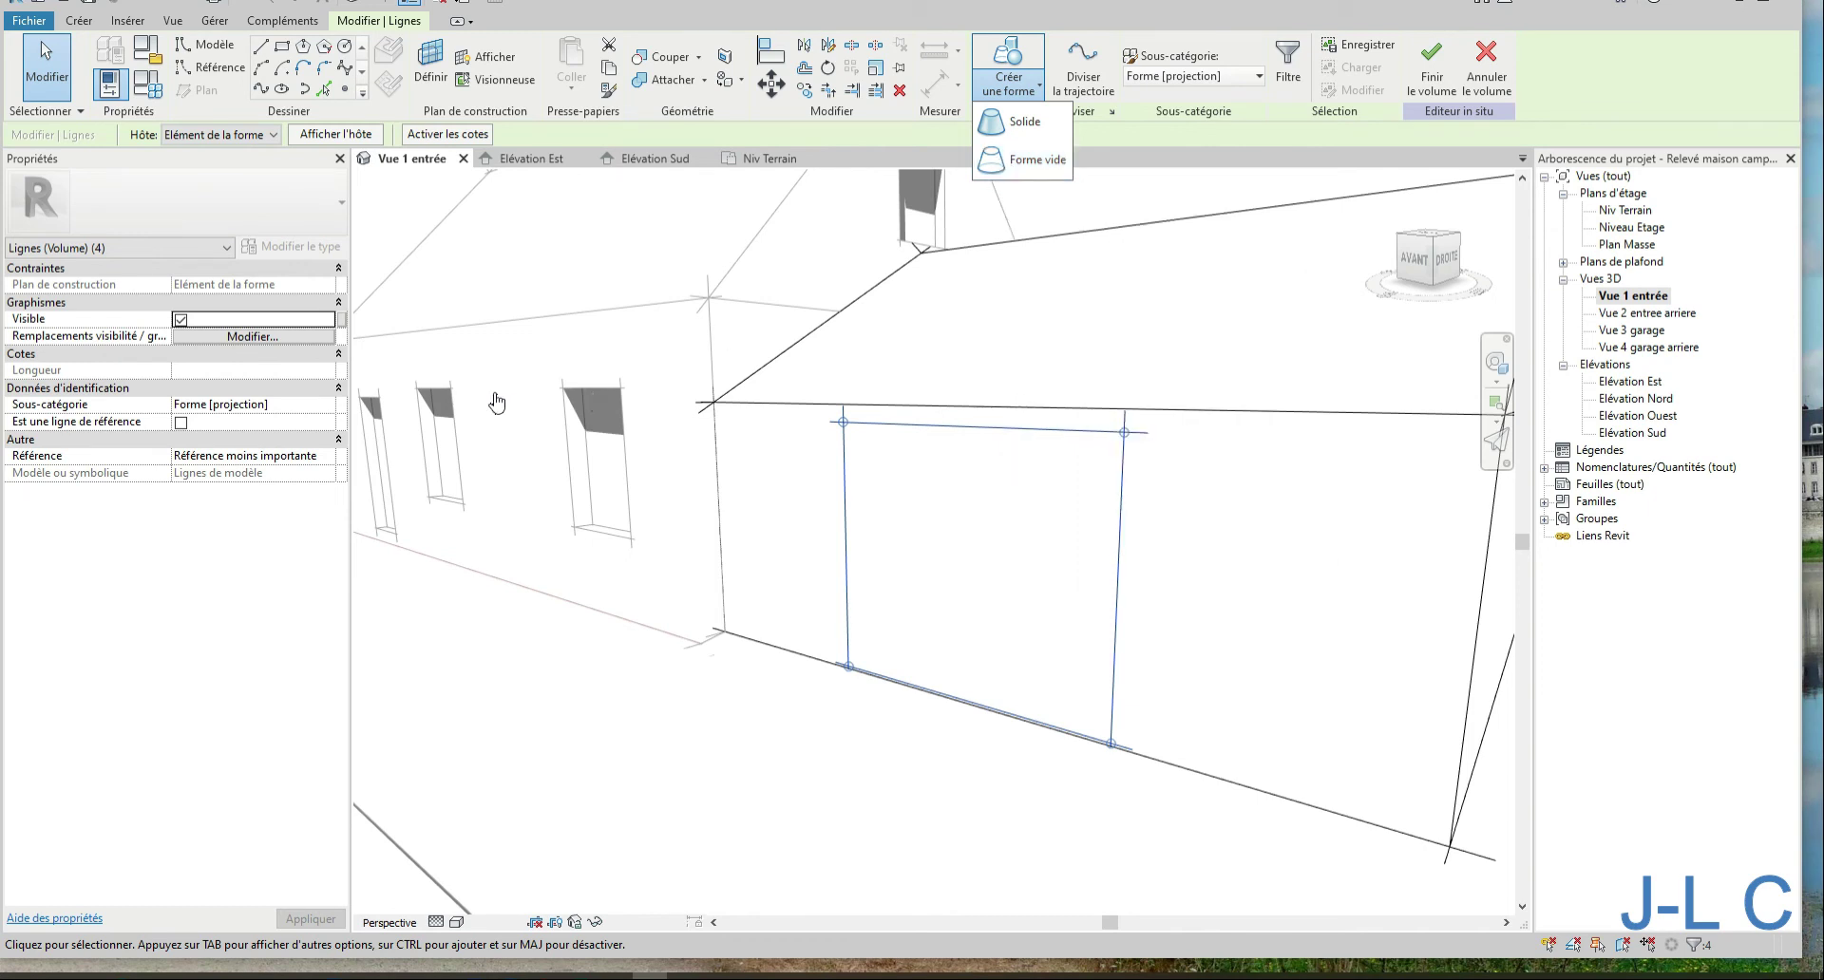
click(1031, 159)
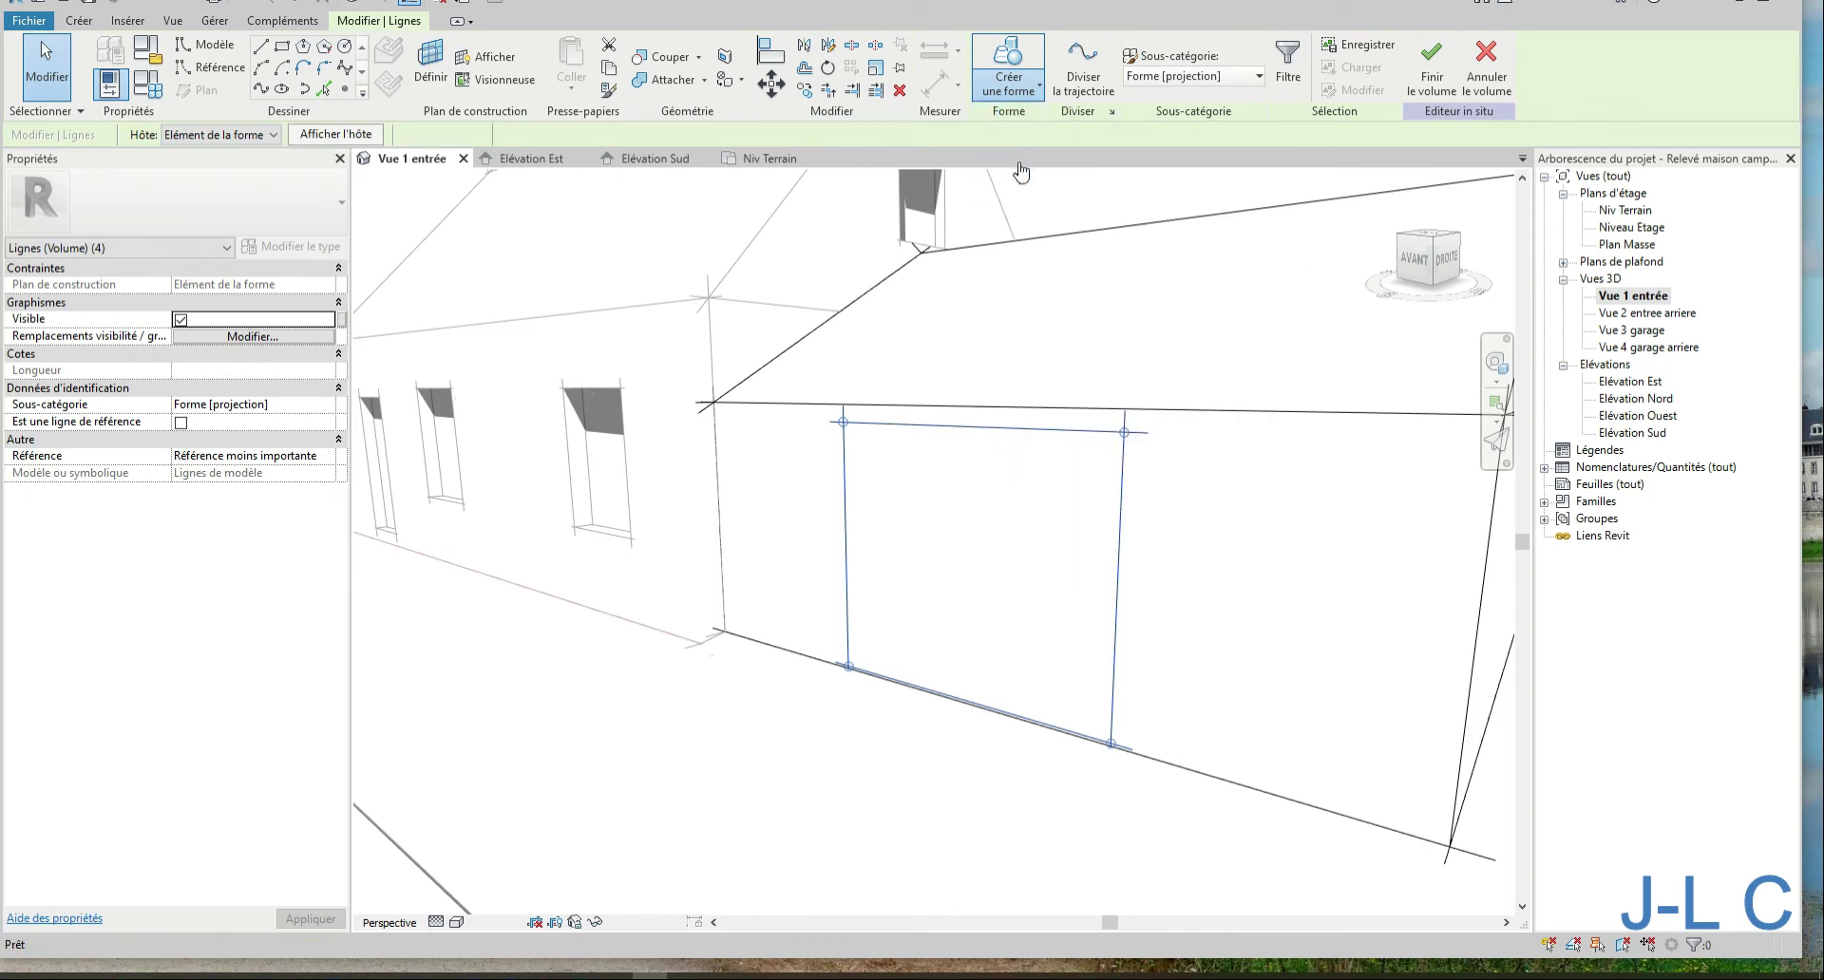
drag(1012, 556, 1069, 552)
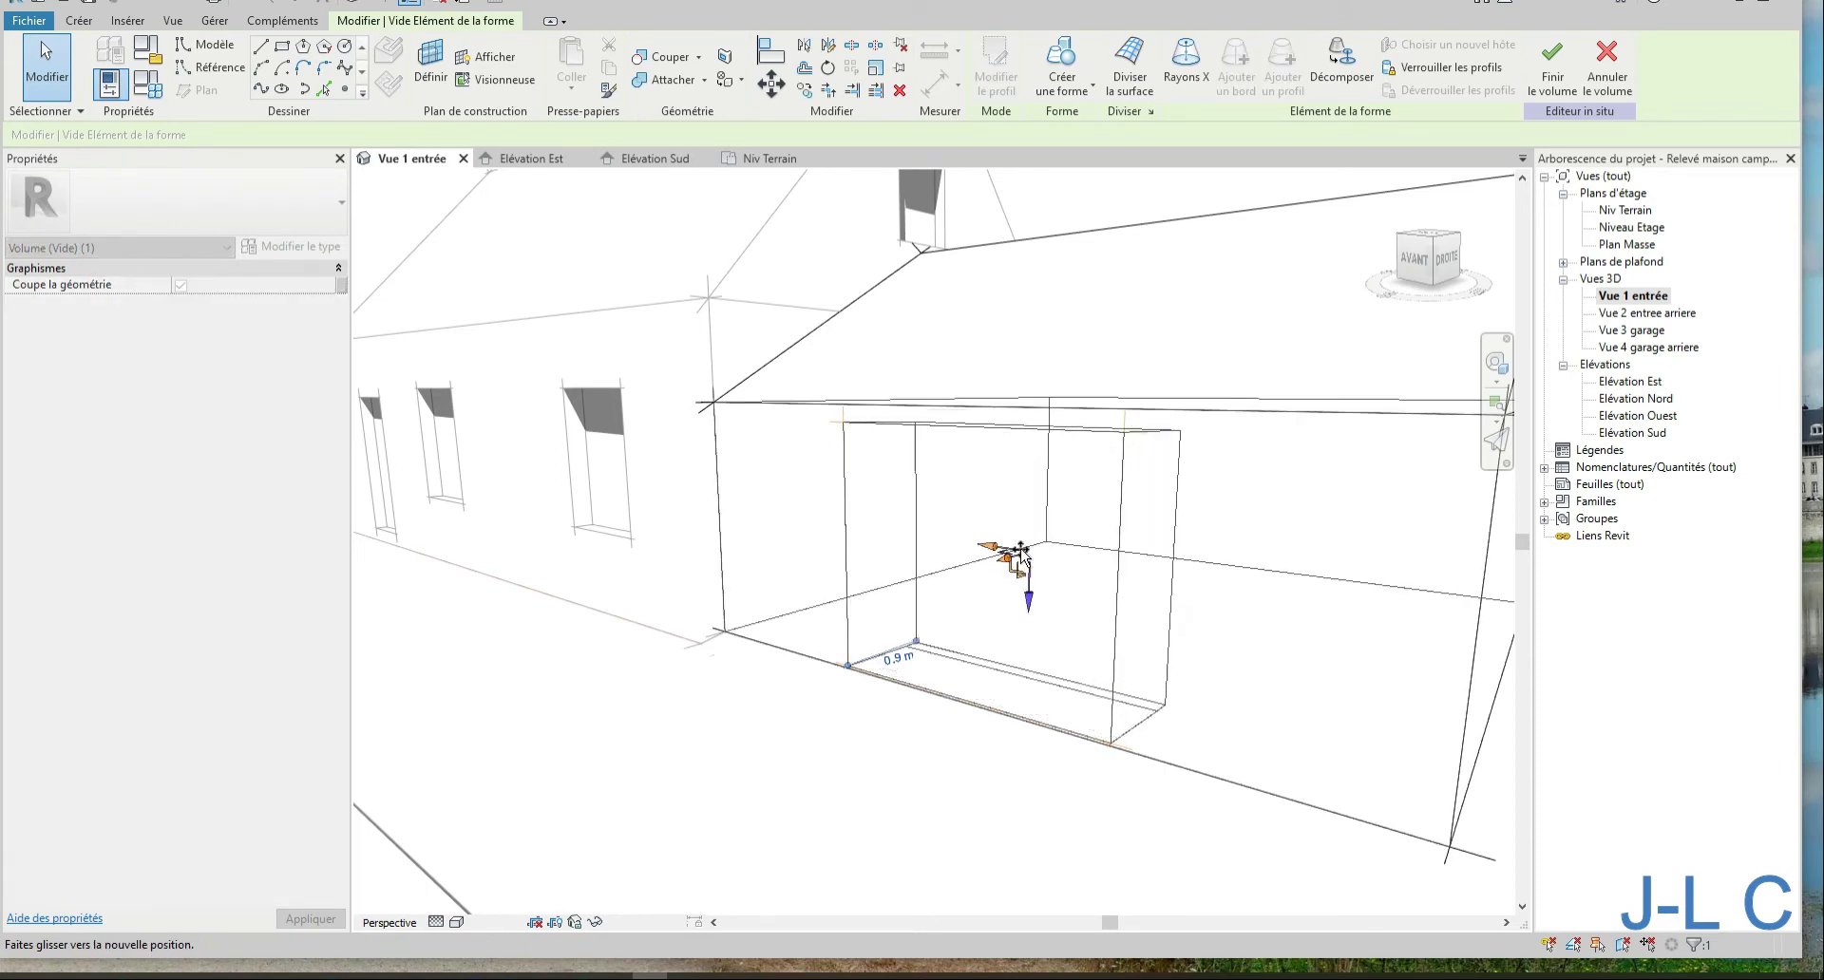
drag(1068, 554, 1049, 540)
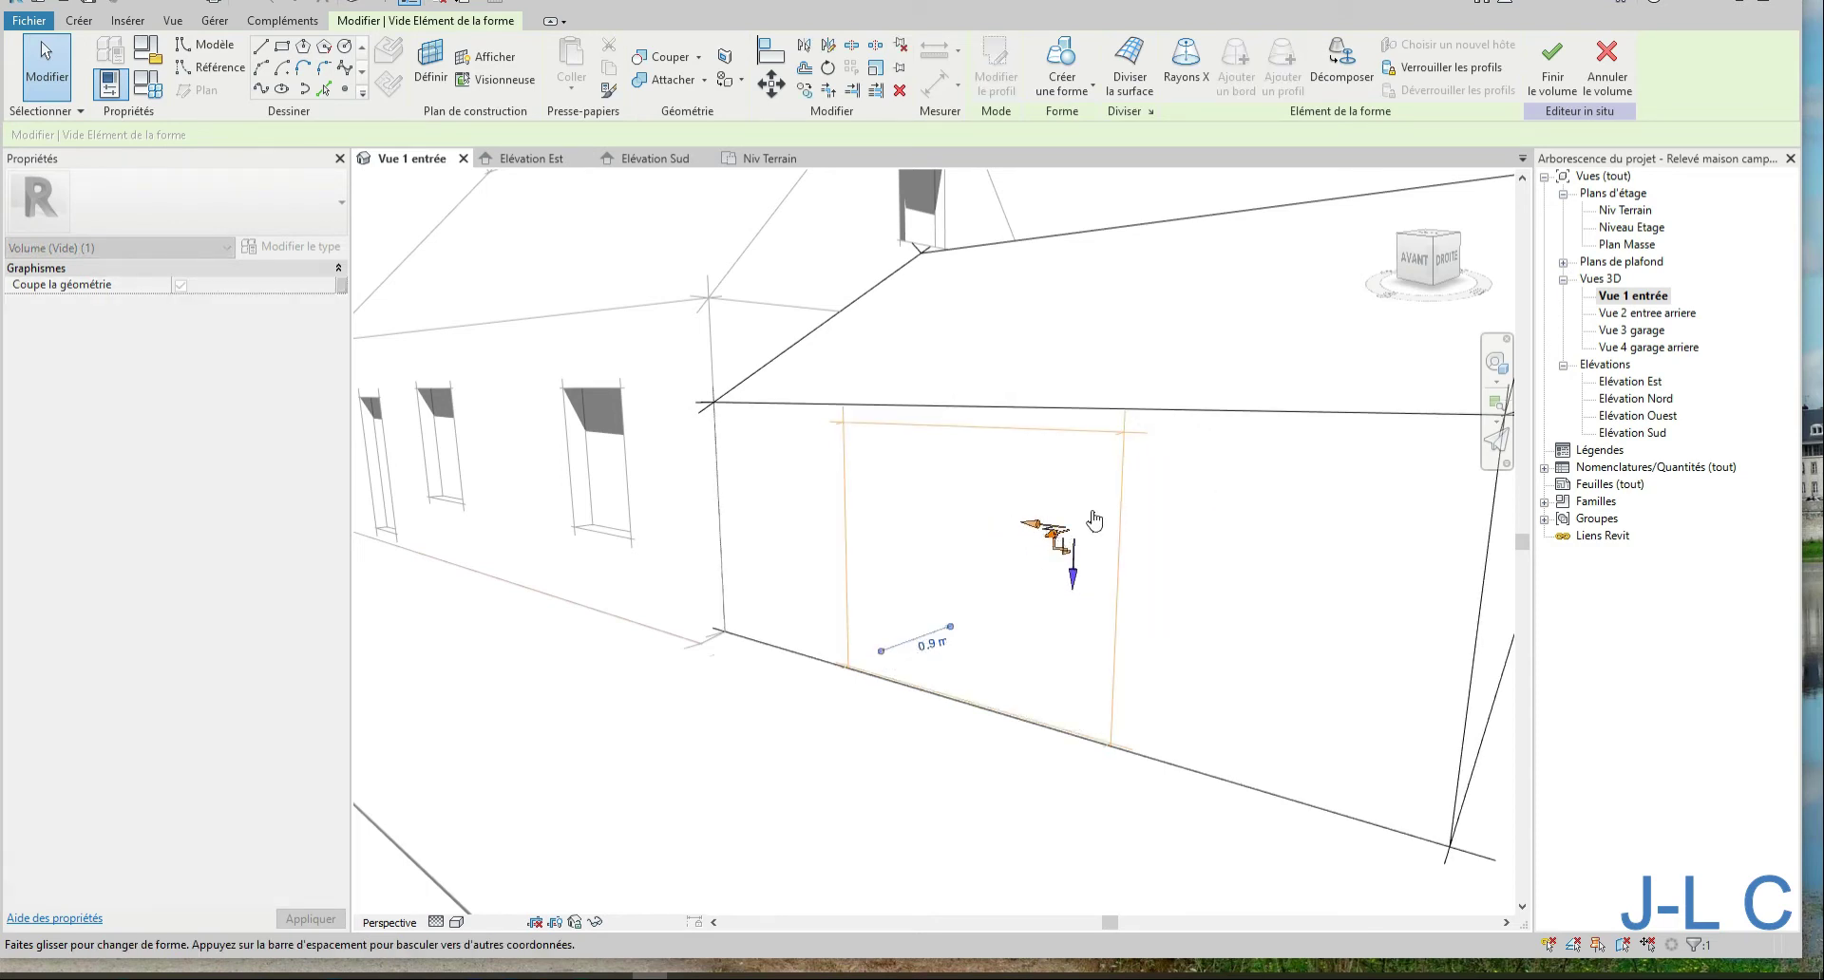
key(Escape)
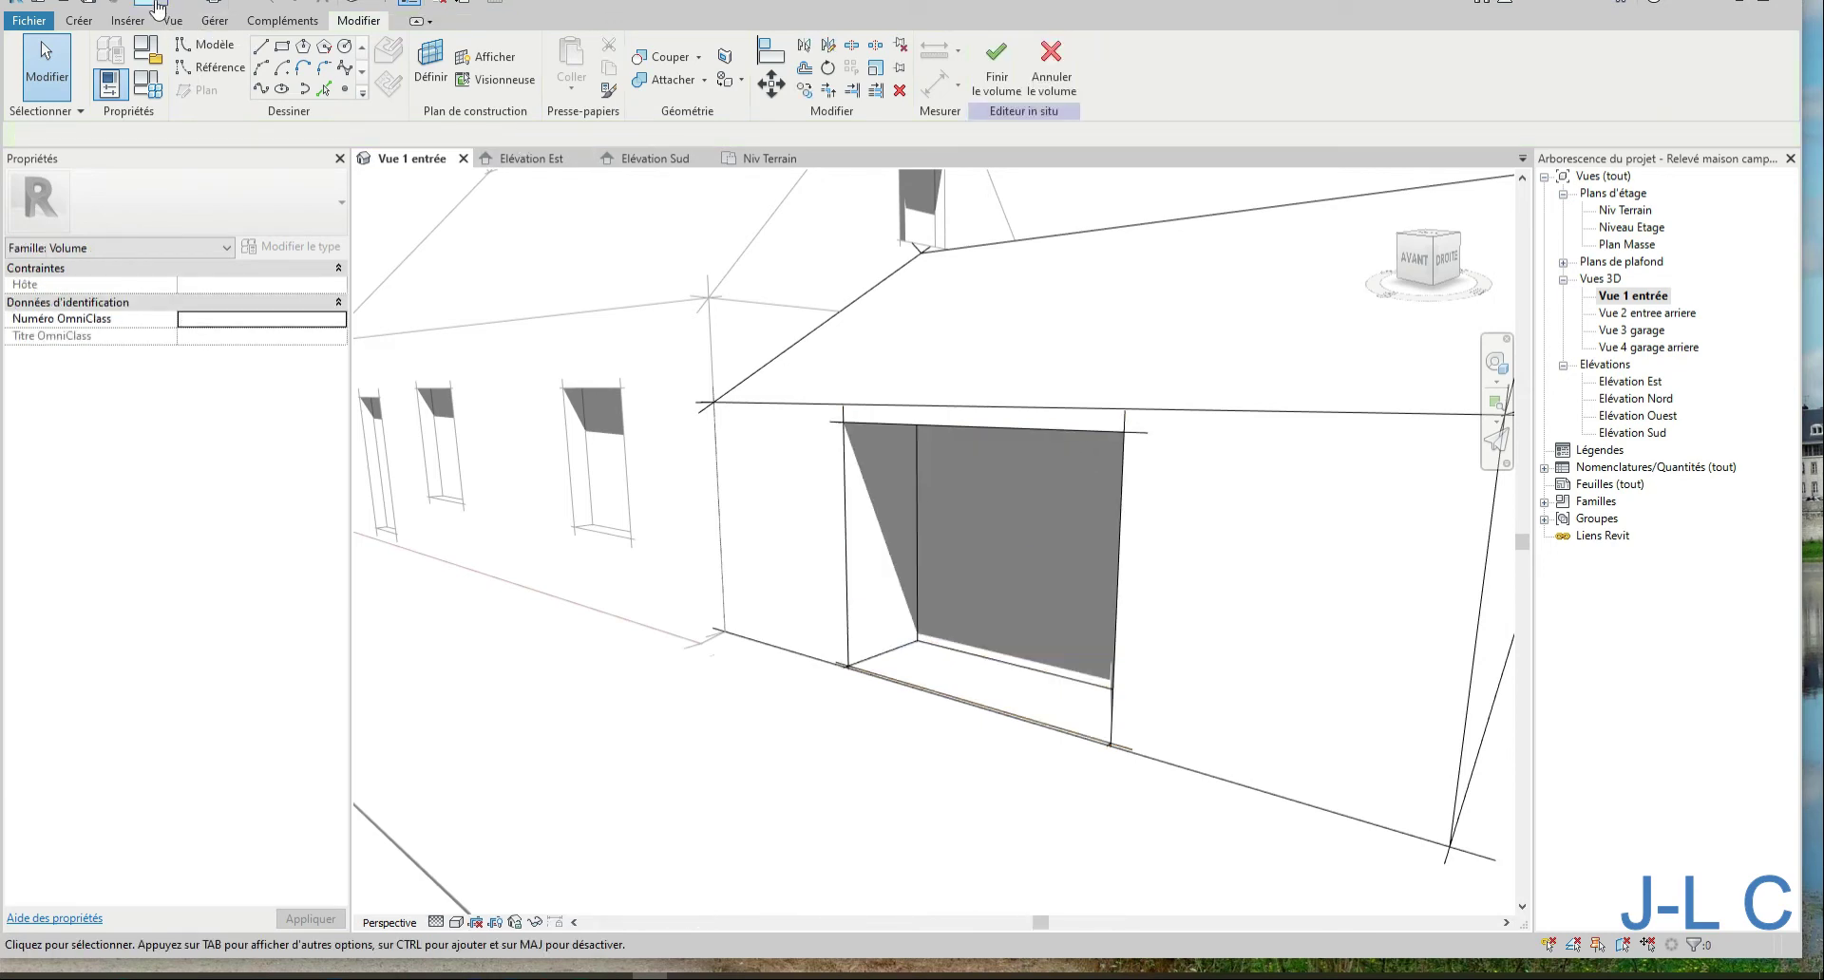
click(154, 6)
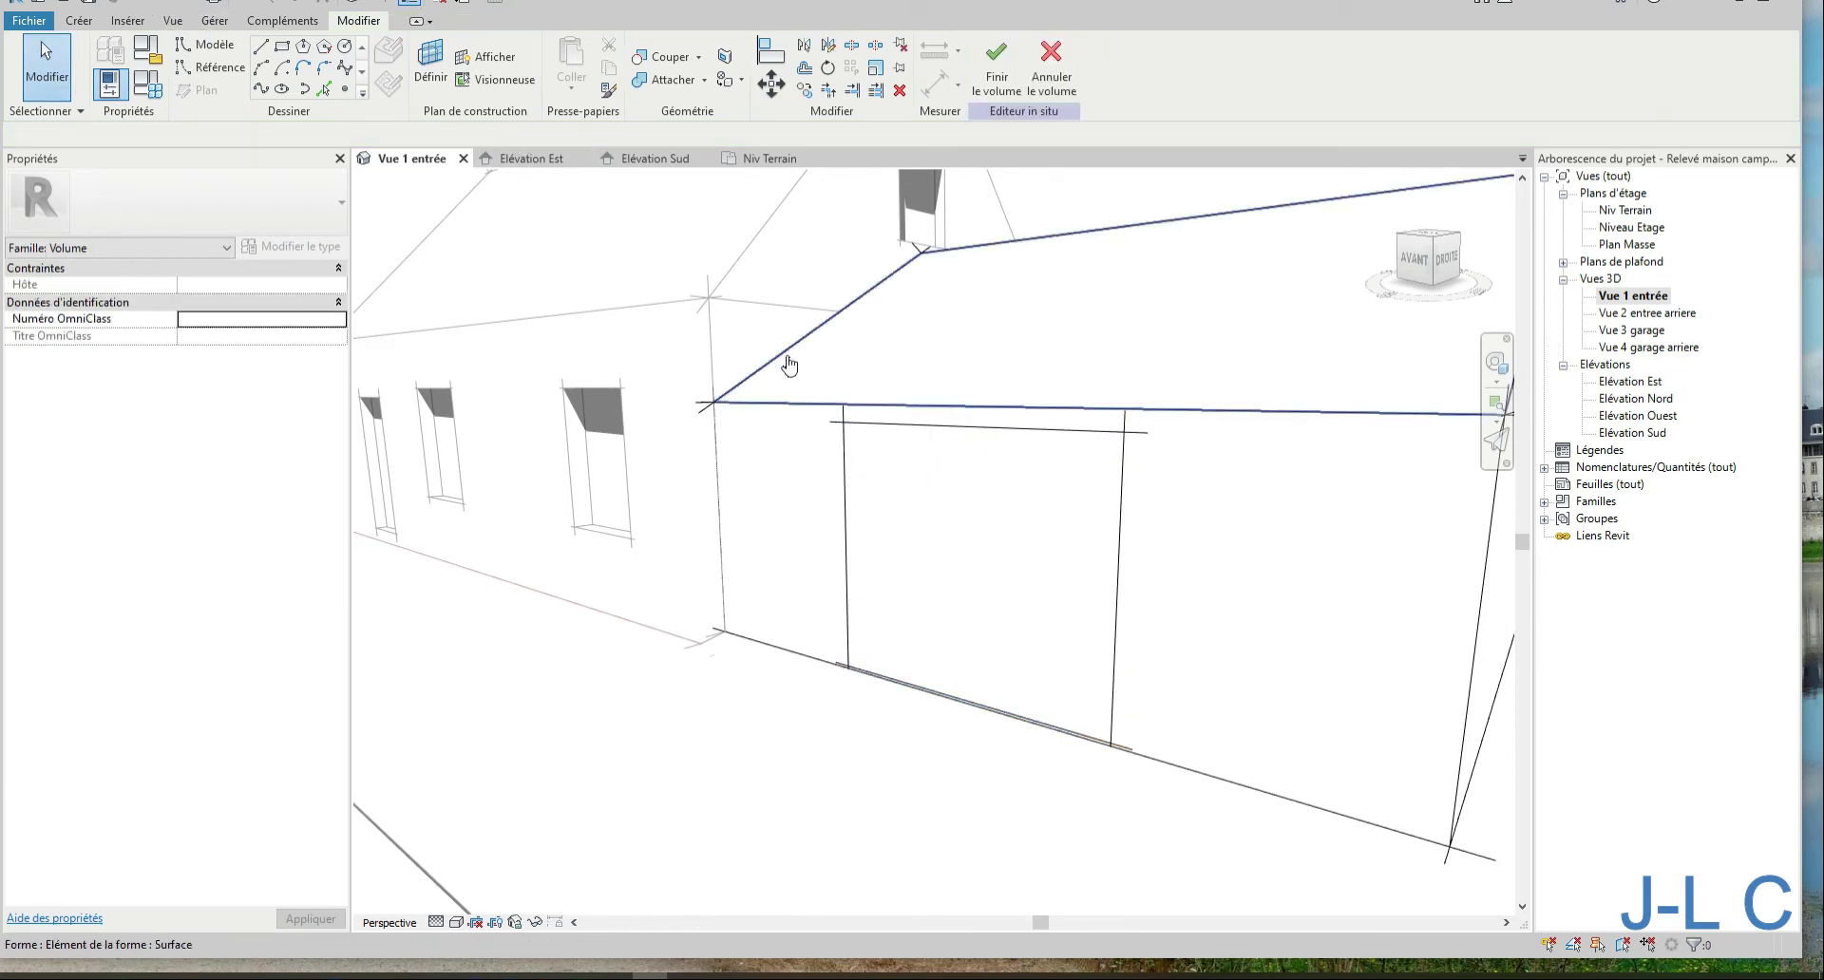
Turn the garage door outline into a void form 0.2 m deep, then deselect it
mouse_move(785, 351)
mouse_down()
mouse_move(1152, 698)
mouse_move(1195, 772)
mouse_up()
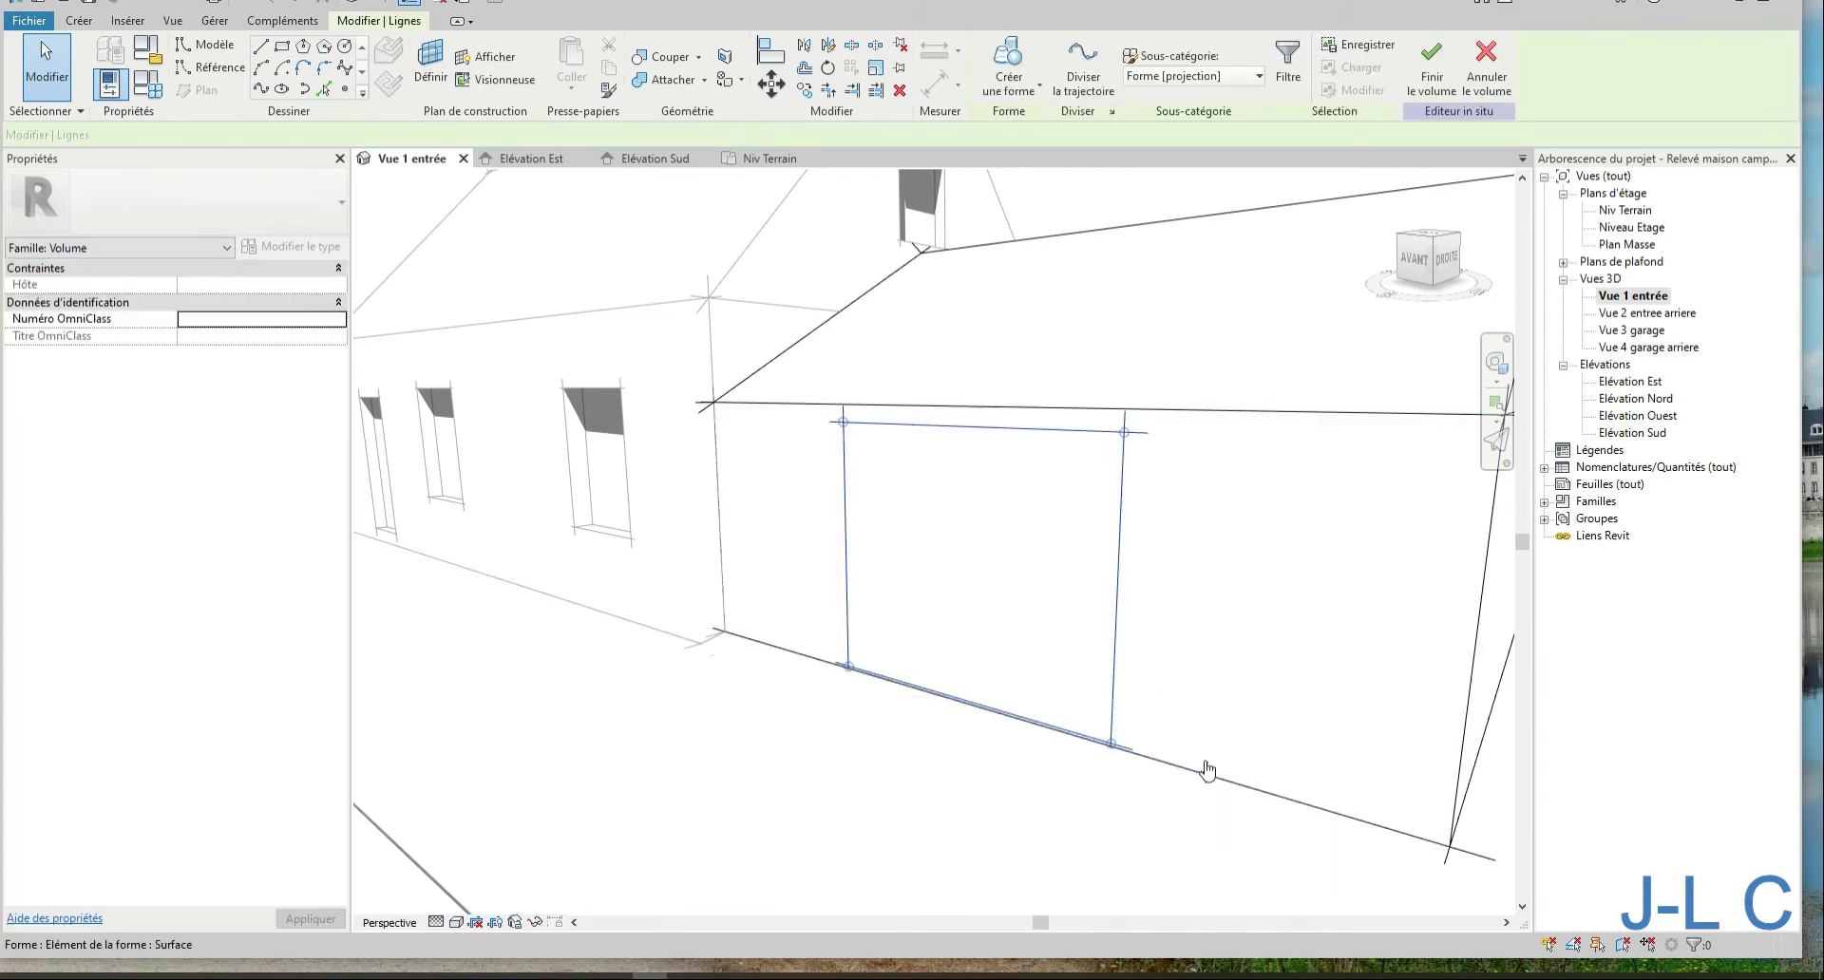
click(1009, 81)
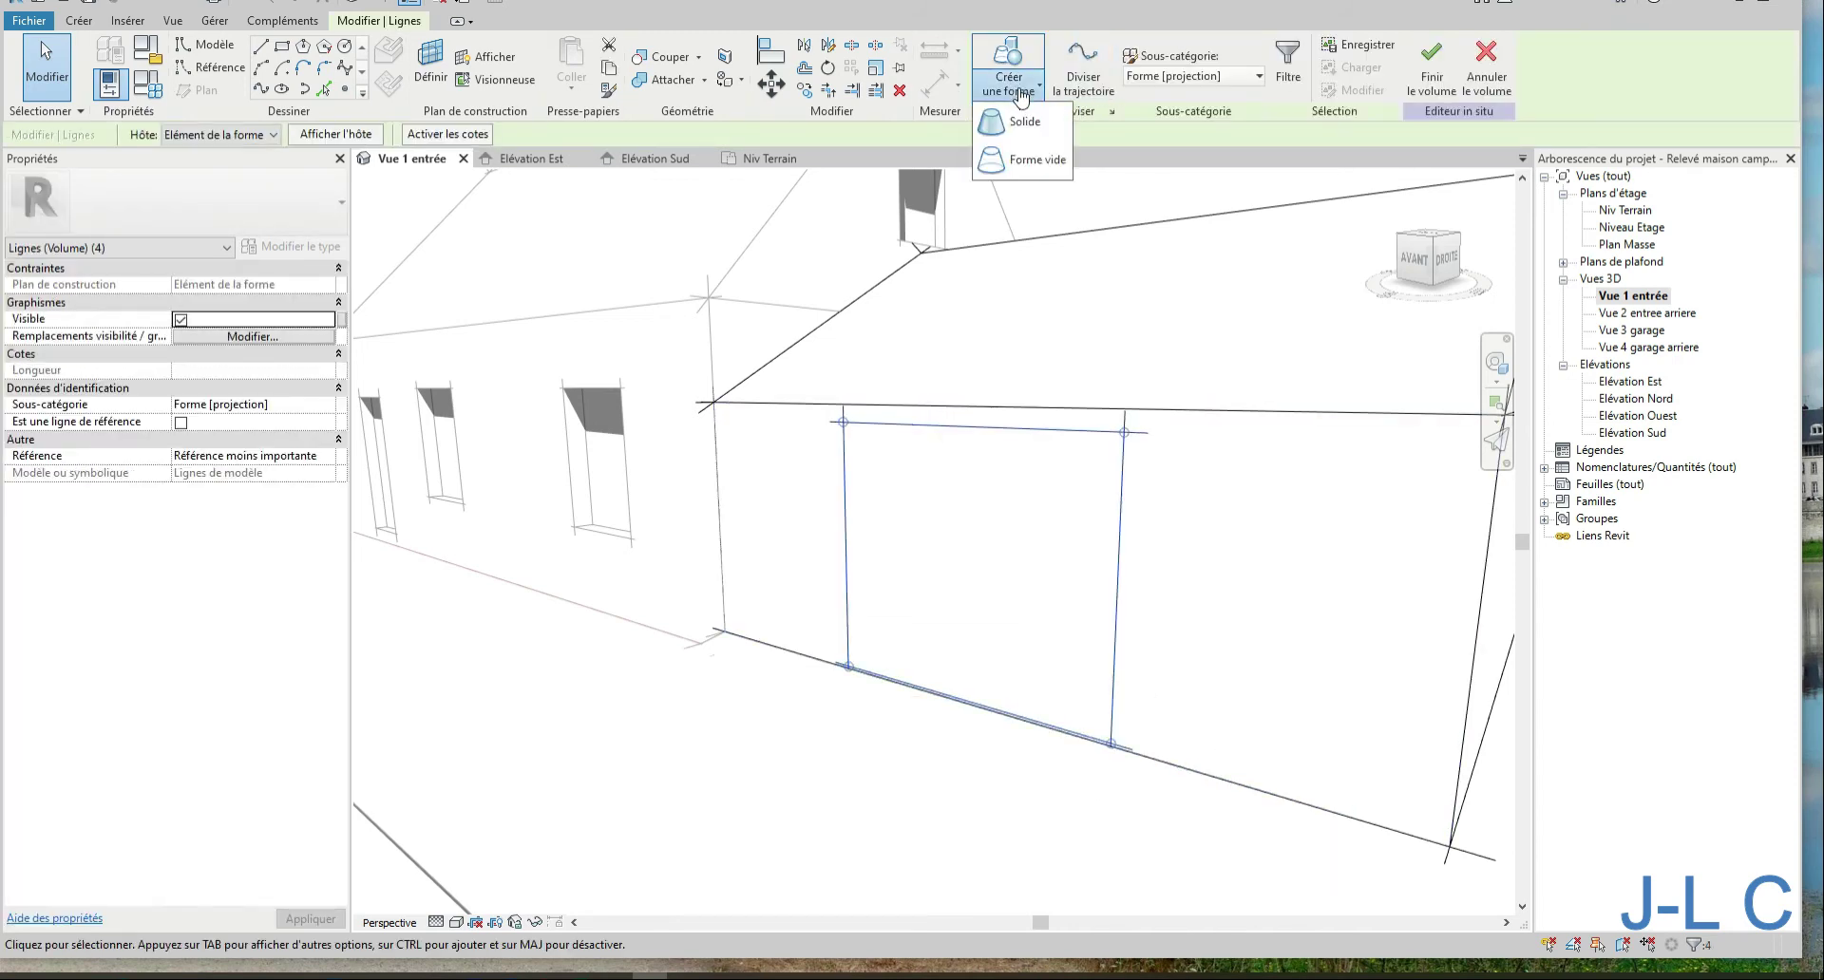
click(1017, 163)
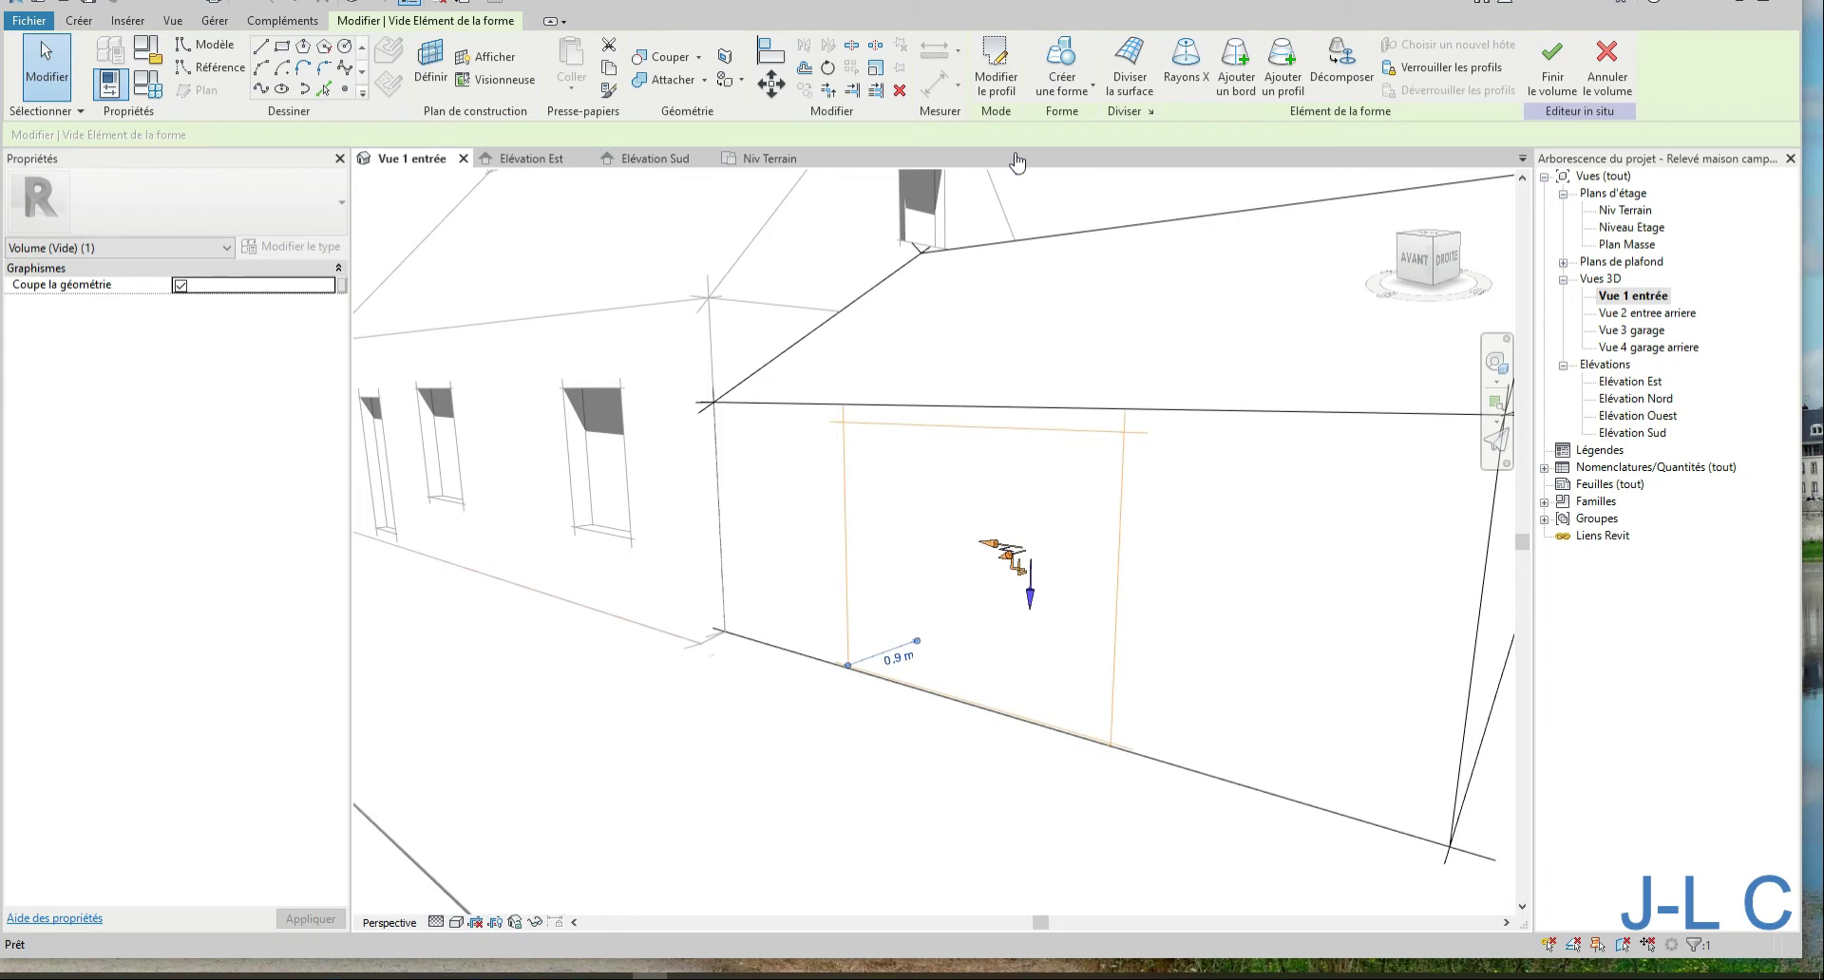
click(897, 655)
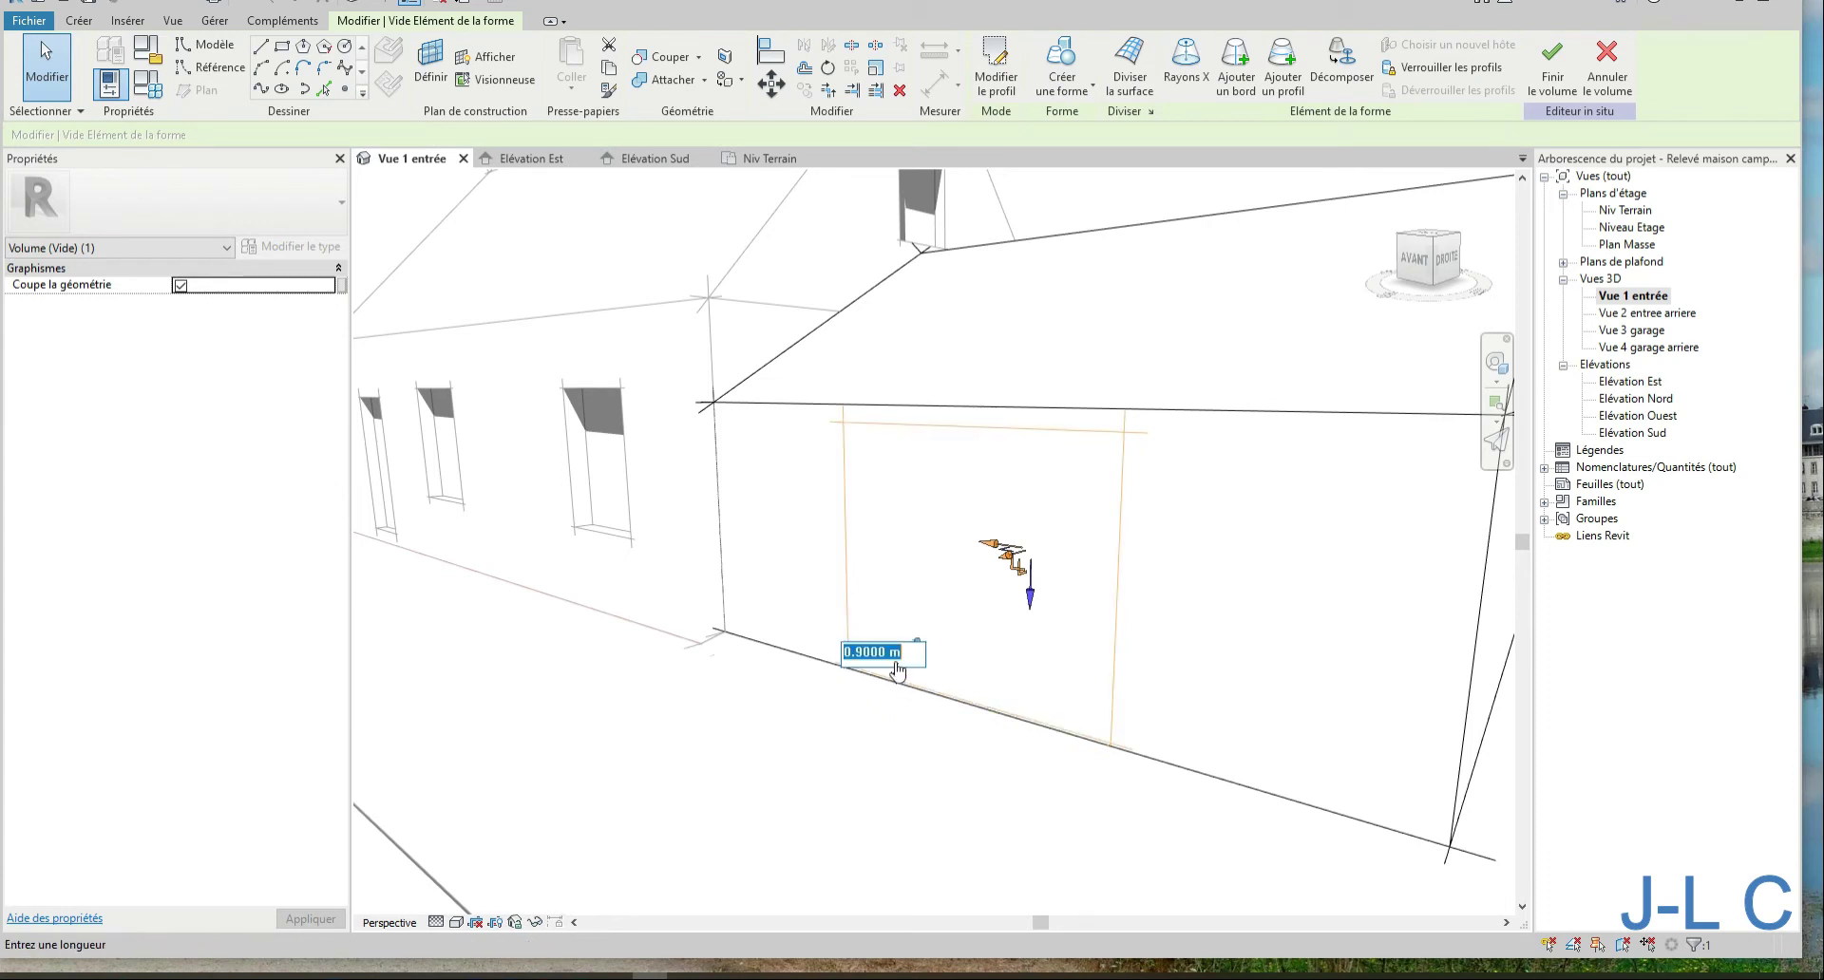
text(0.2)
key(Return)
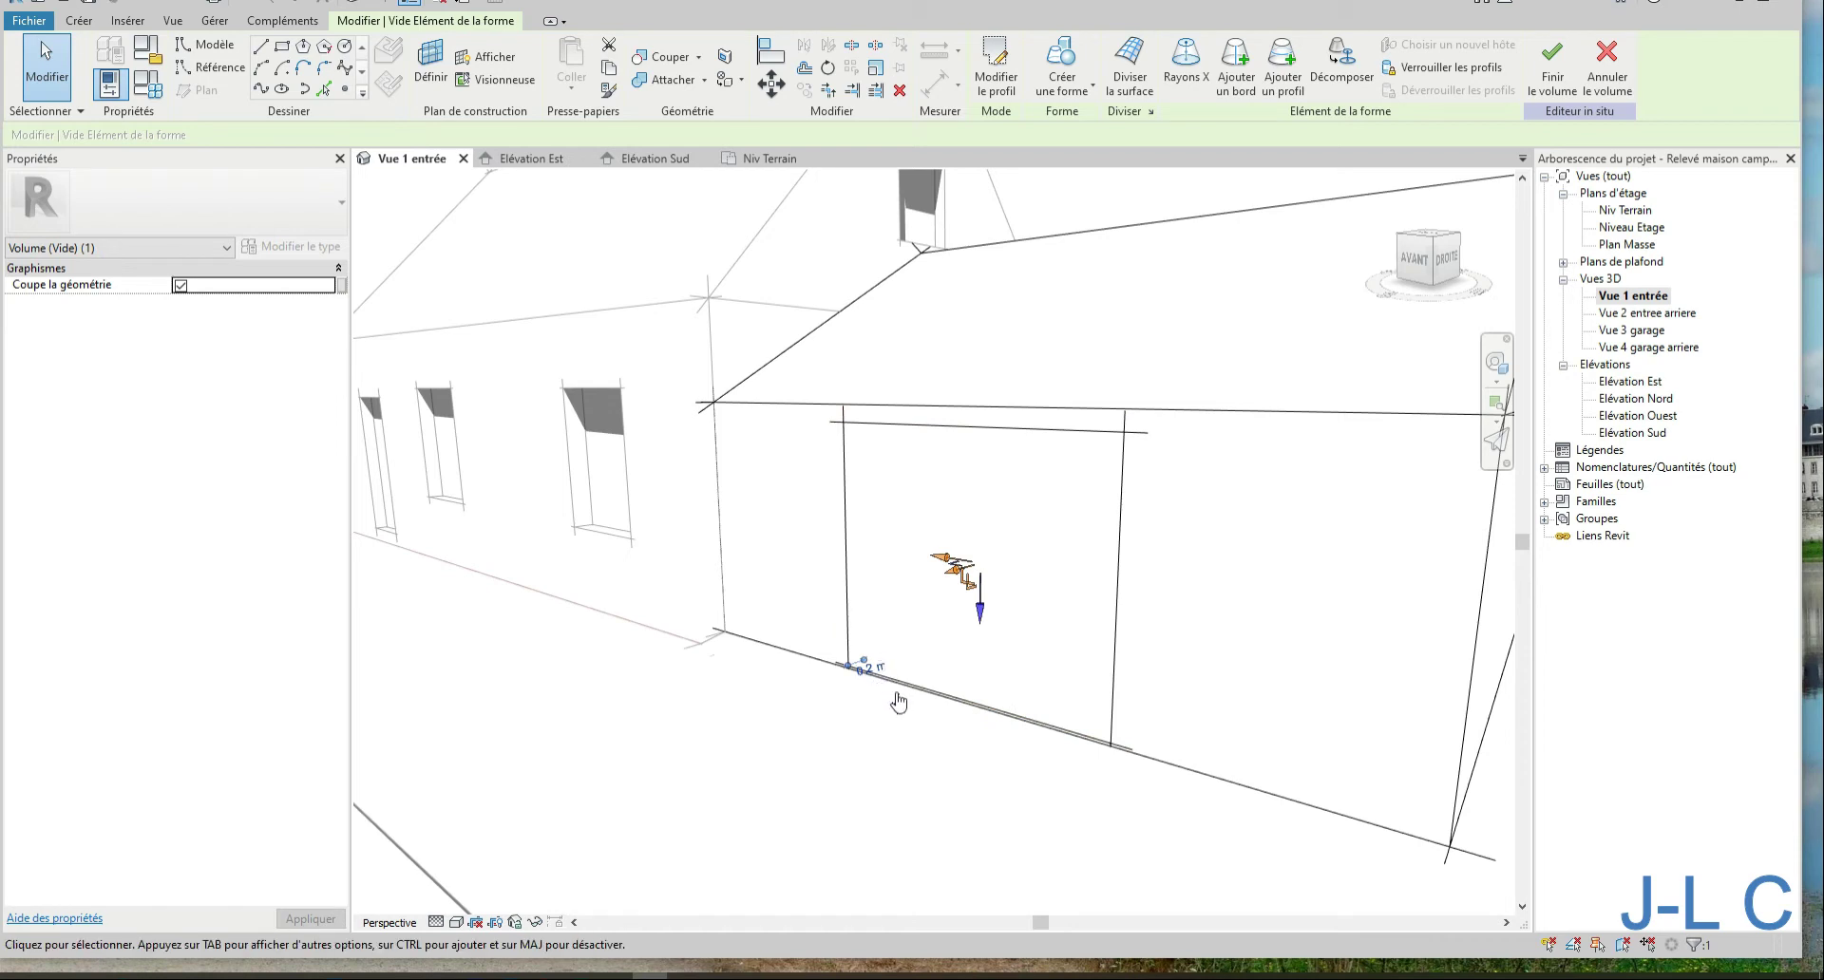
click(876, 717)
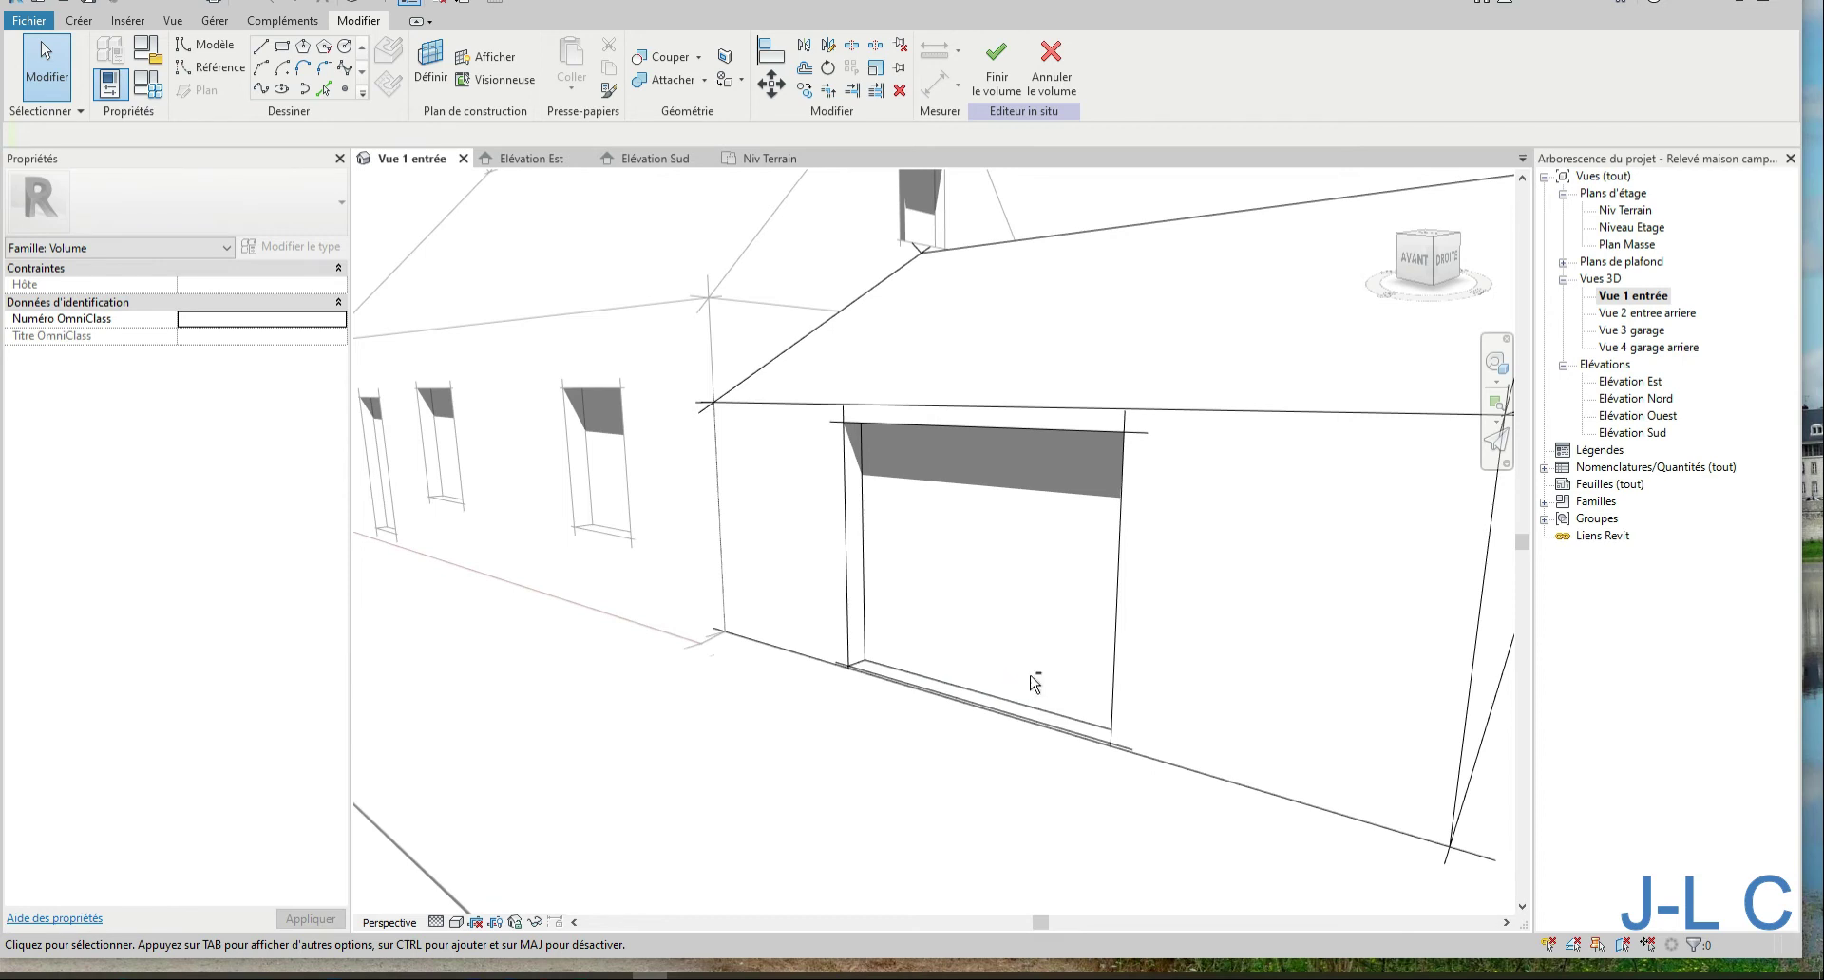
mouse_move(1034, 684)
shift+middle_down()
mouse_move(999, 723)
mouse_move(1333, 655)
shift+middle_up()
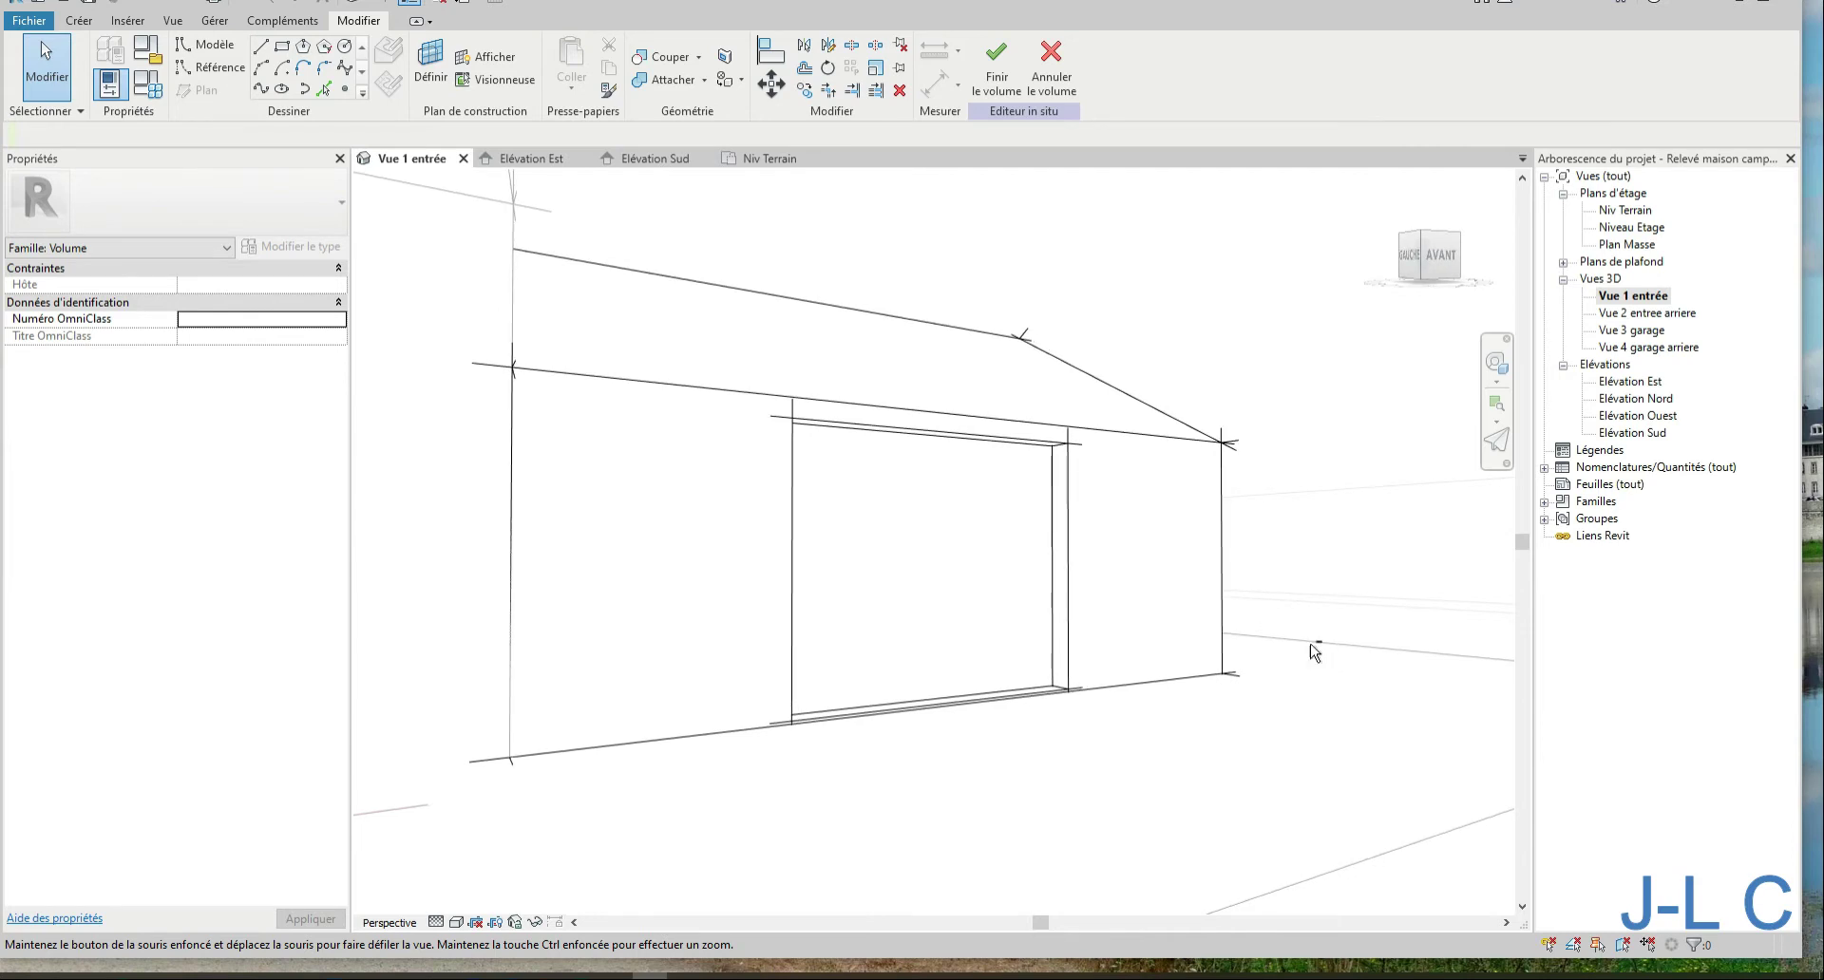
Zoom out, orbit to the front-right corner, then zoom back in on the garage
scroll(1188, 754, down, 3)
scroll(1176, 745, down, 2)
mouse_move(1222, 765)
shift+middle_down()
mouse_move(1006, 646)
mouse_move(861, 668)
shift+middle_up()
scroll(1169, 660, up, 2)
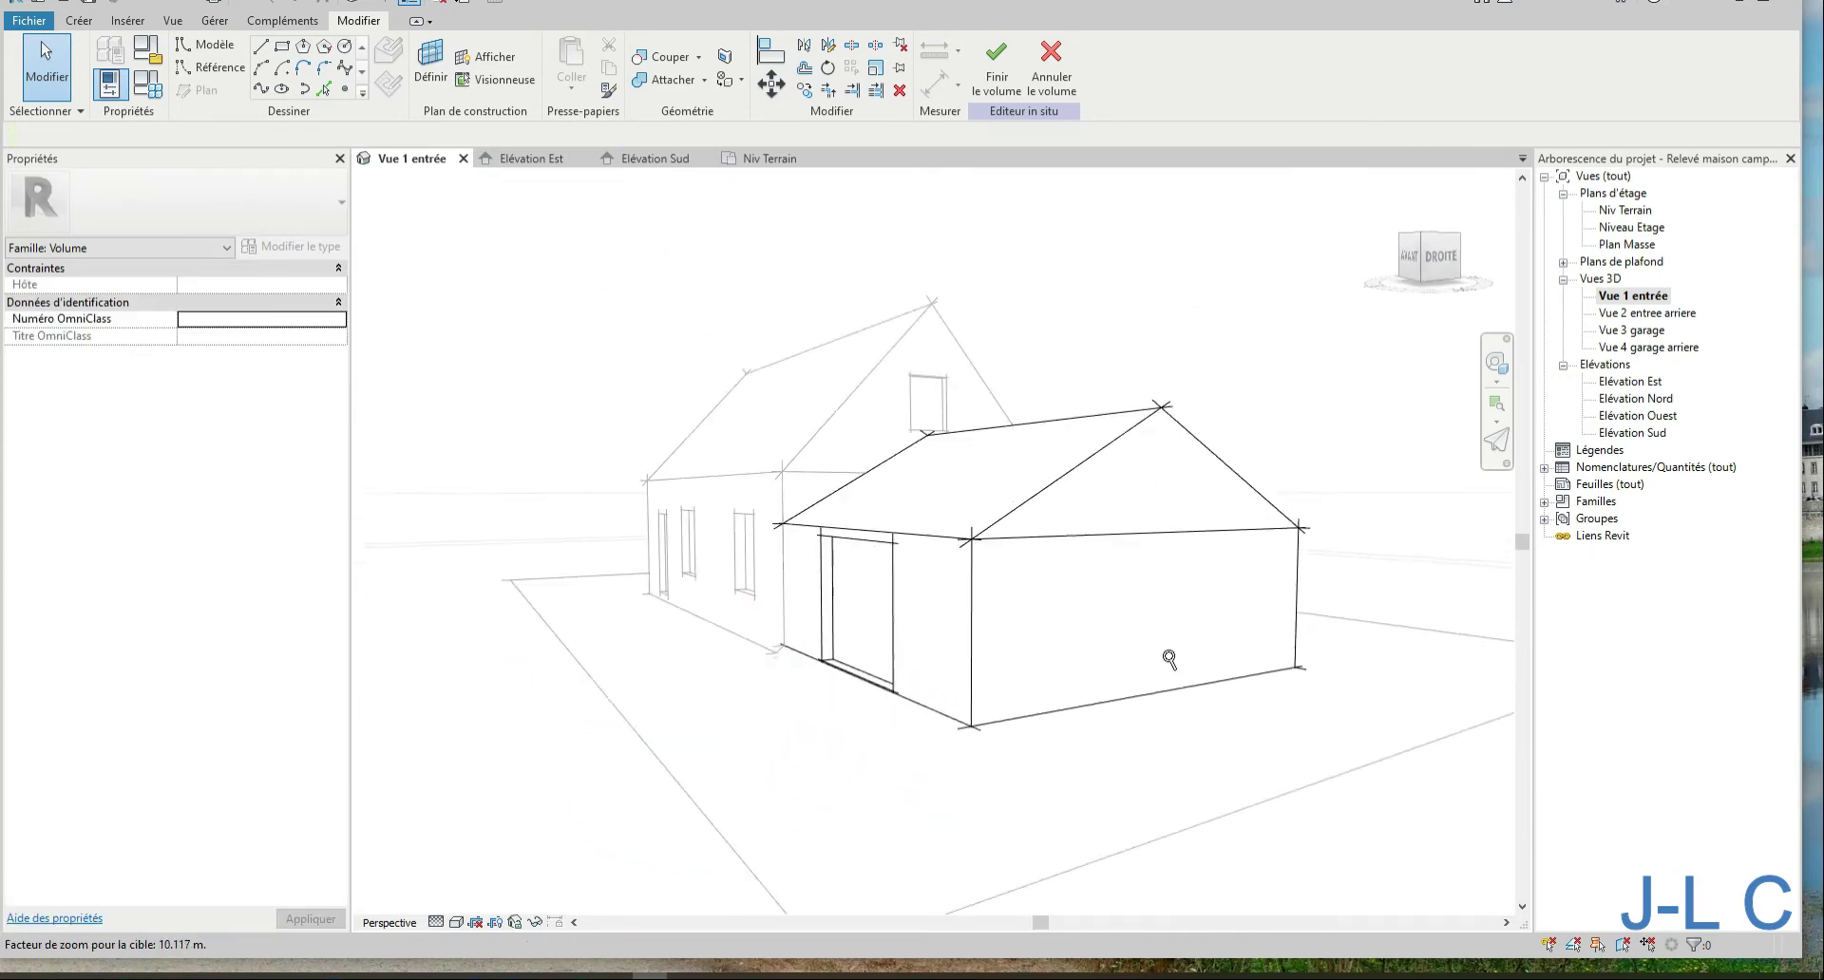
scroll(1169, 659, up, 1)
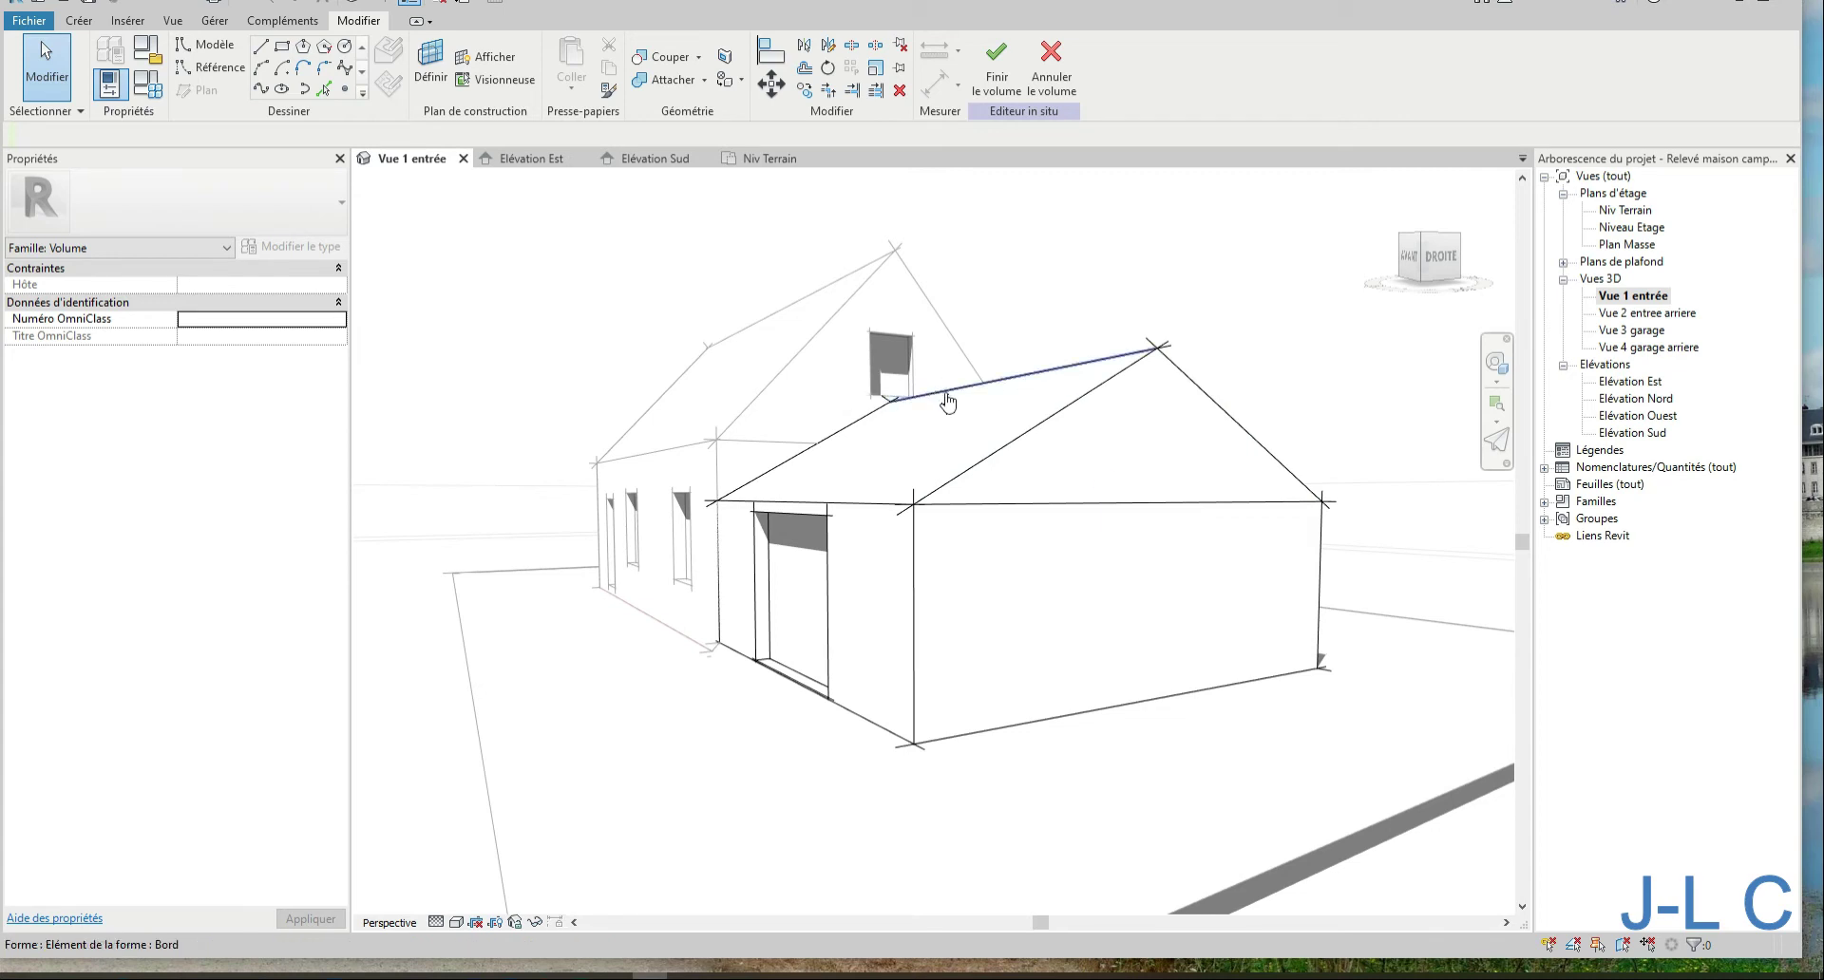
click(1007, 511)
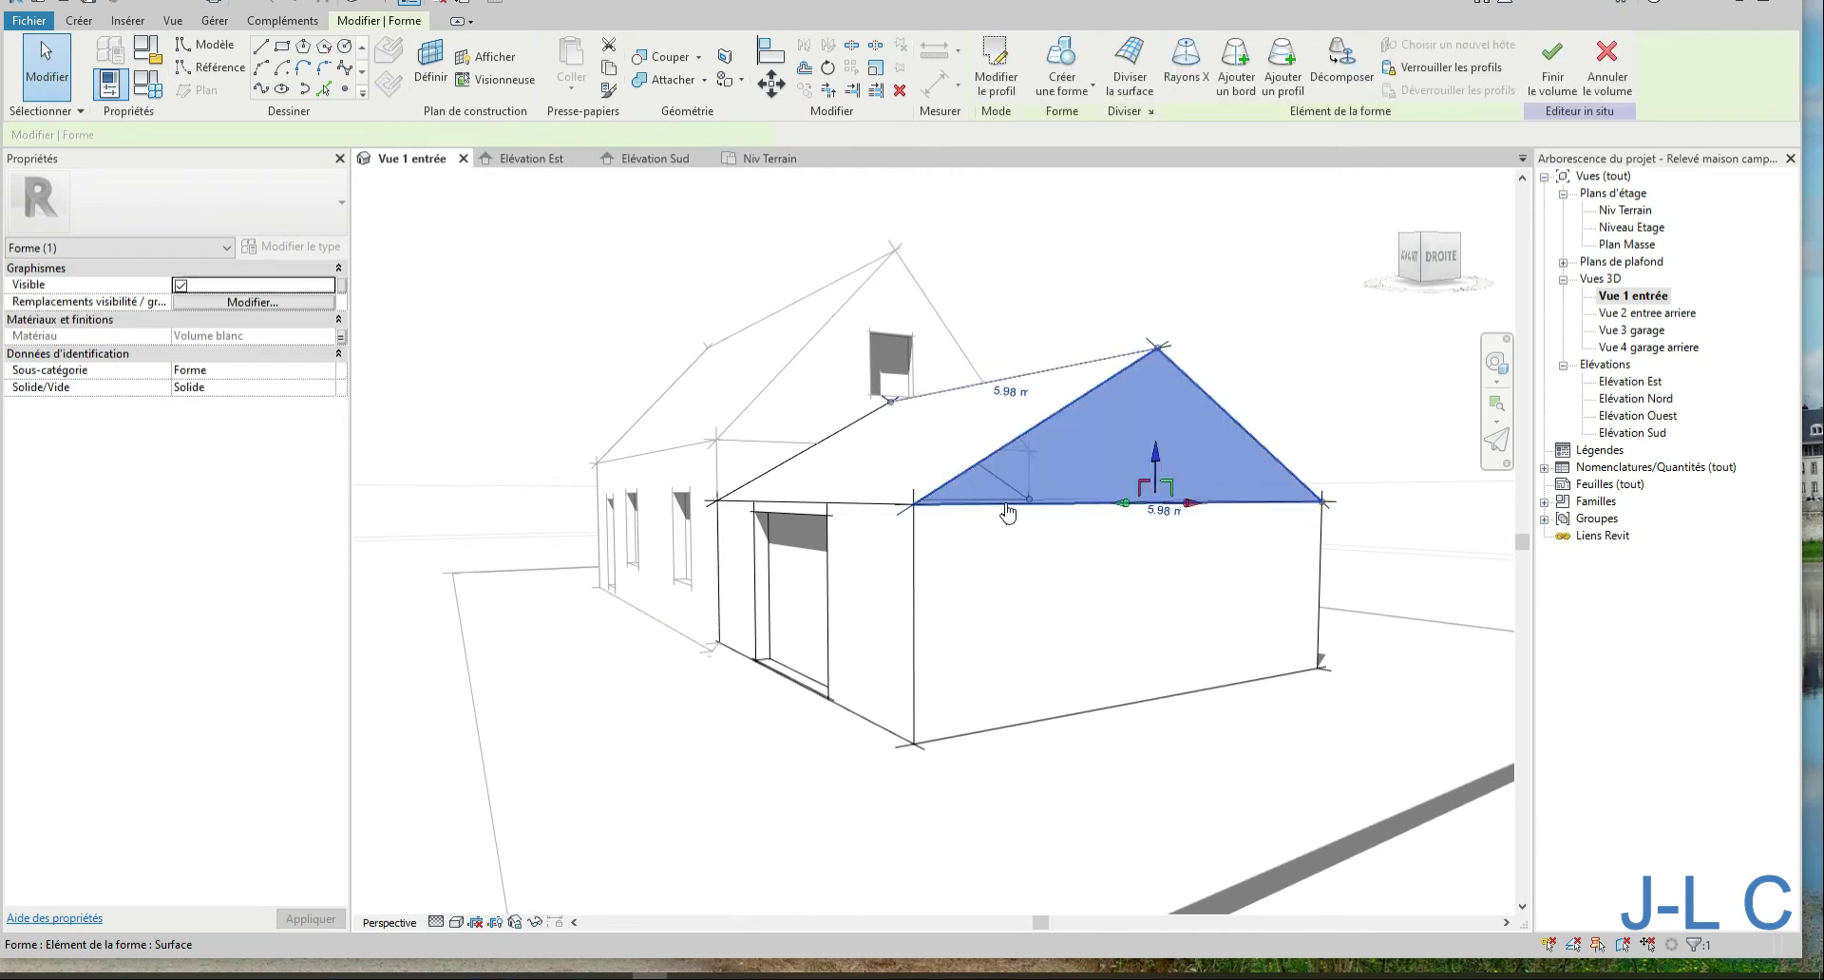
key(Delete)
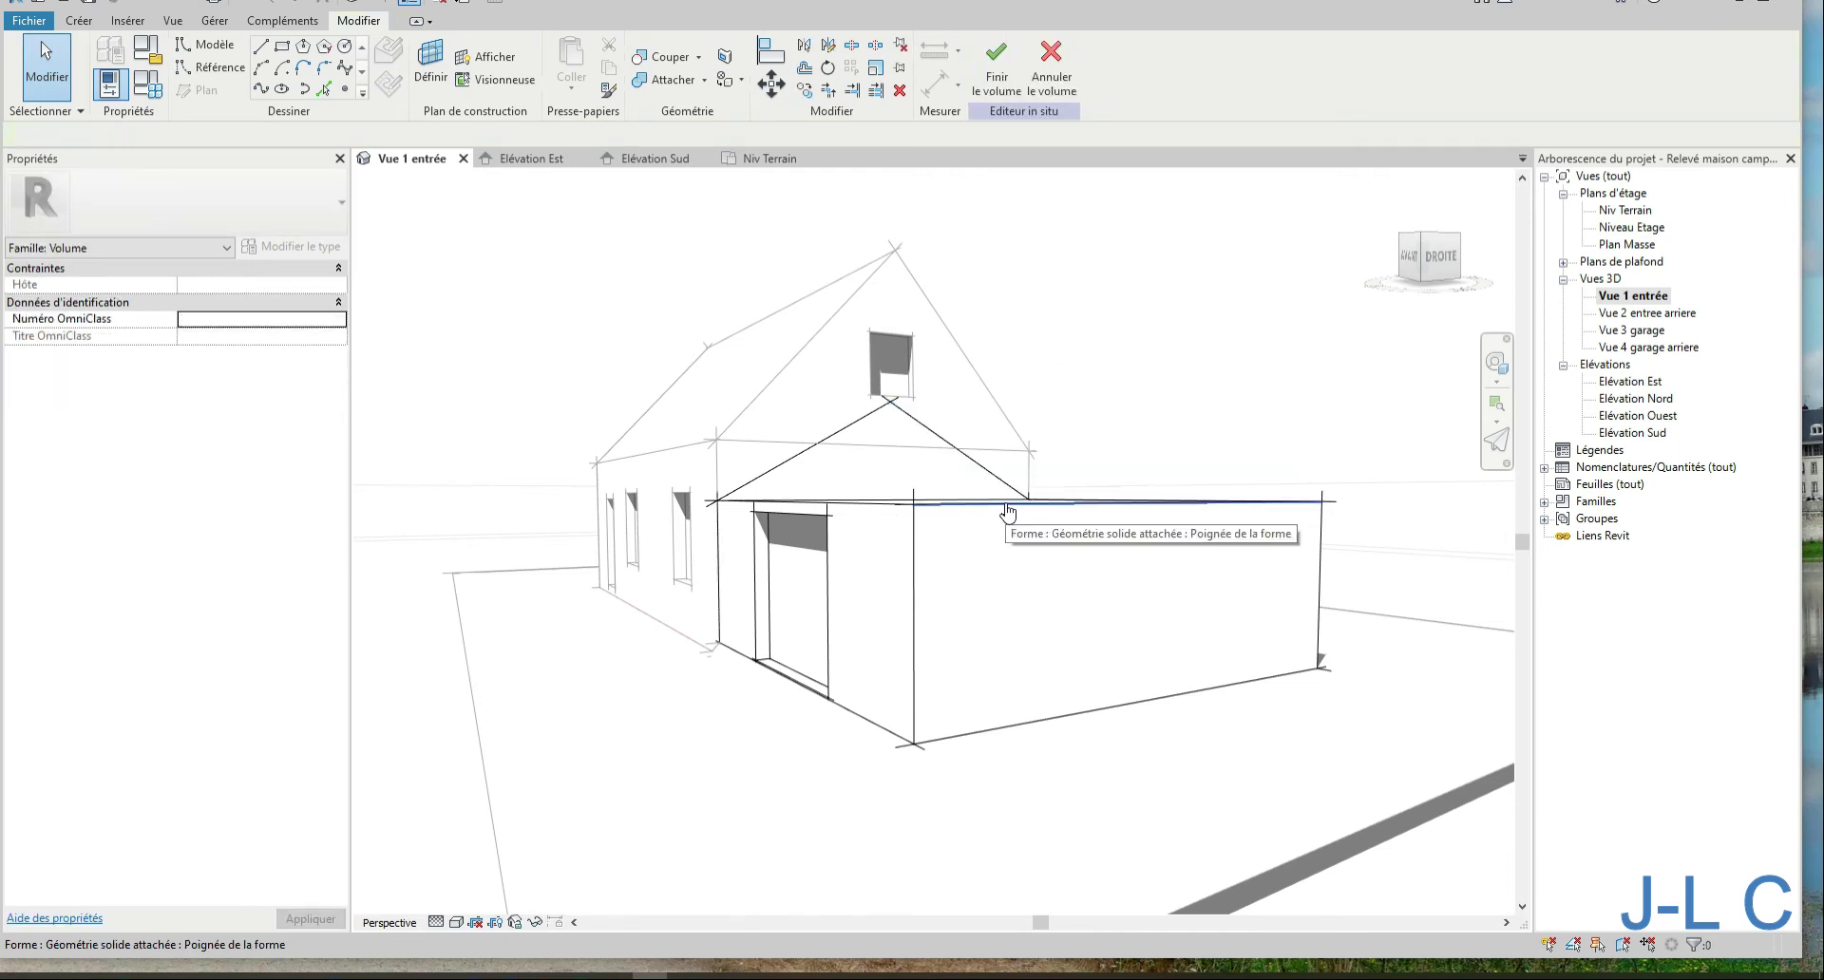
click(140, 10)
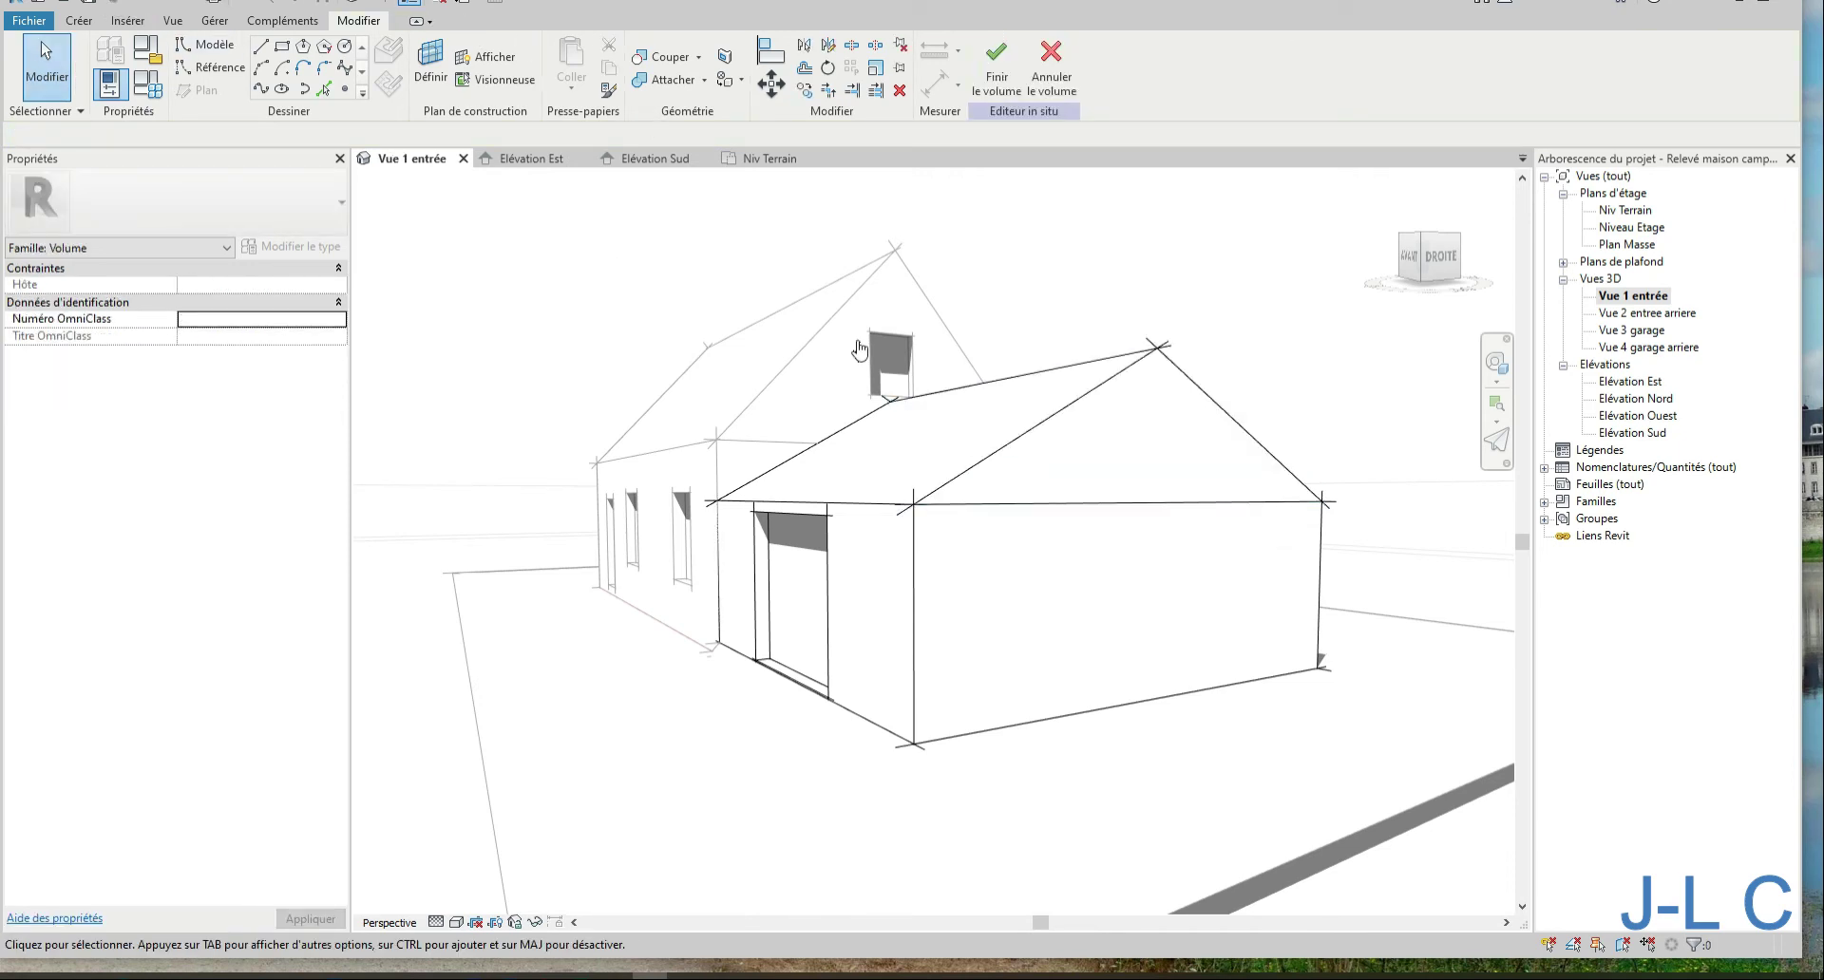
Join the garage roof form with the lower garage volume
click(665, 80)
click(1070, 503)
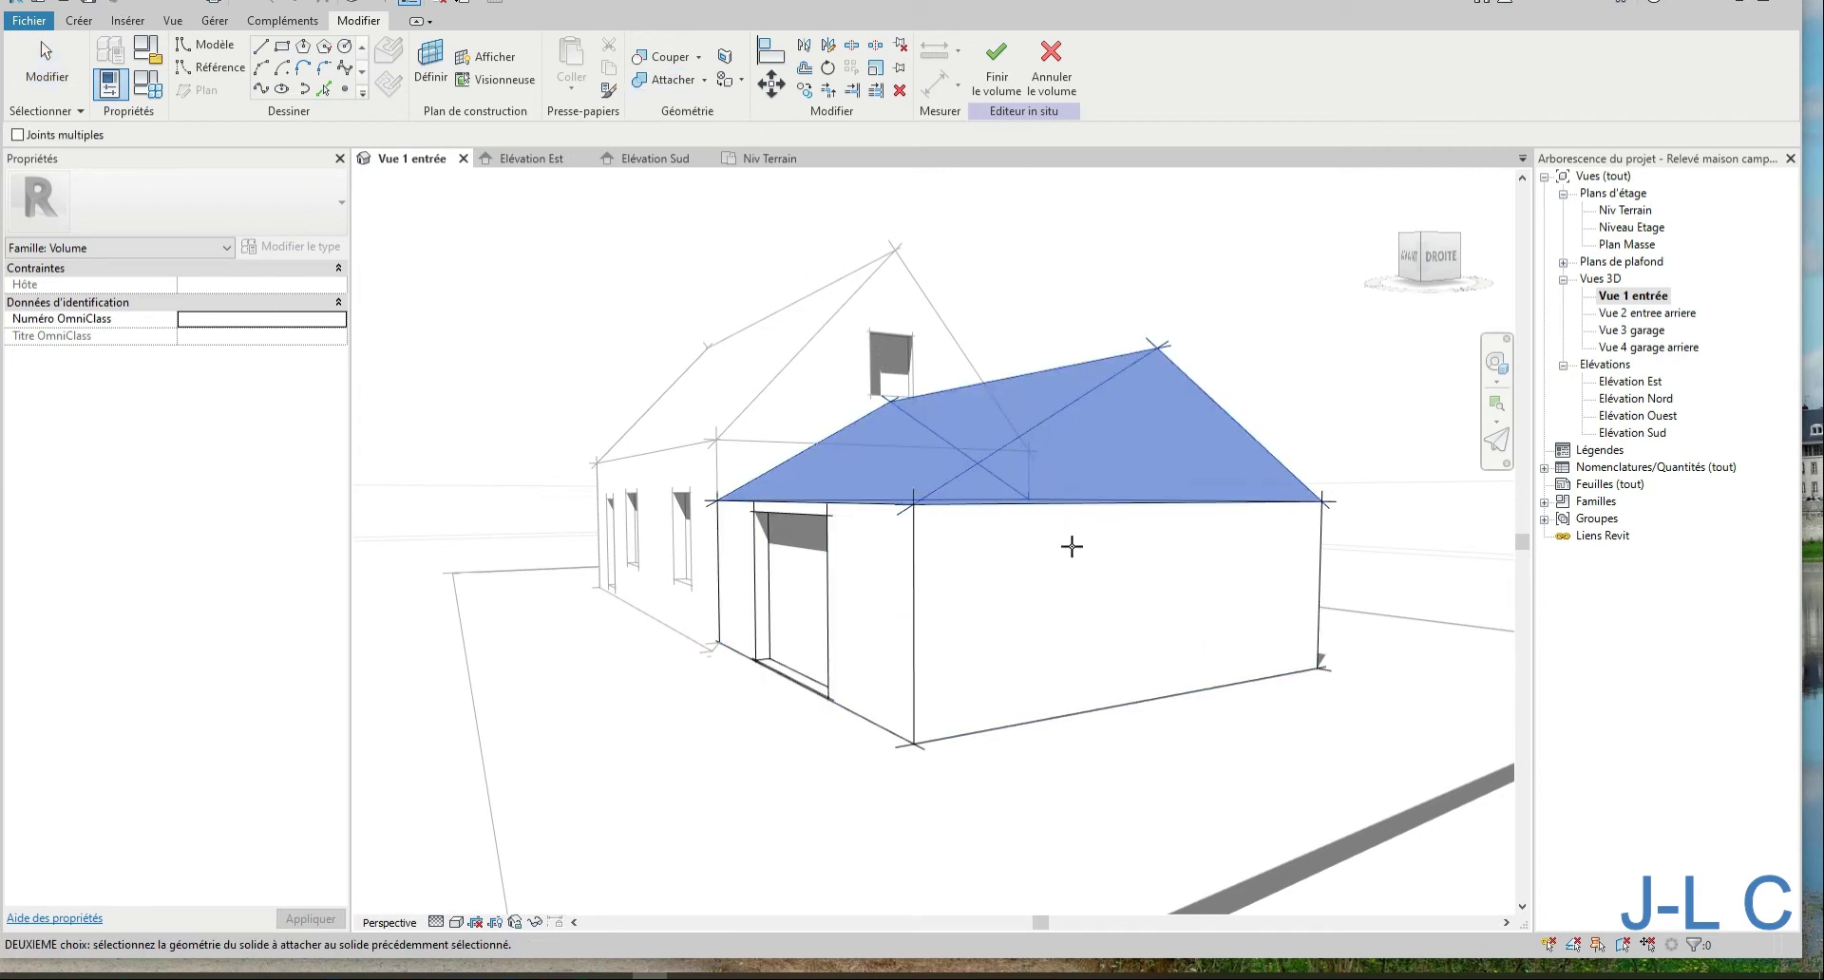
click(908, 550)
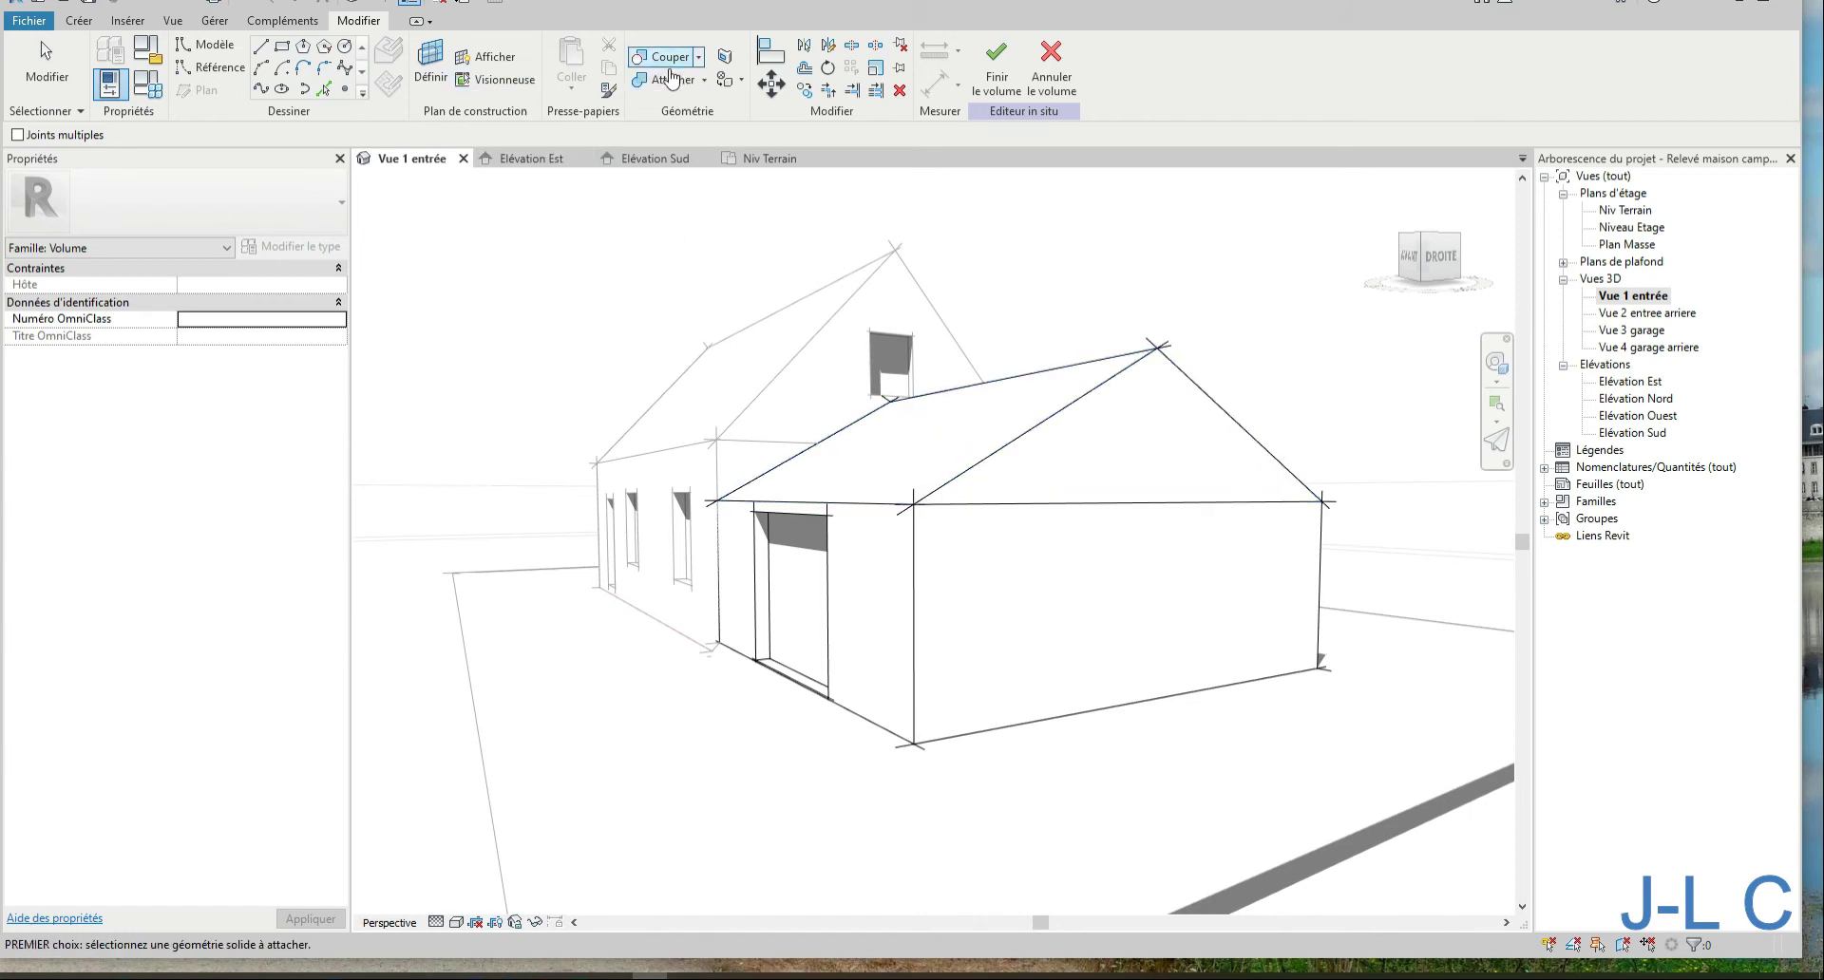
click(670, 81)
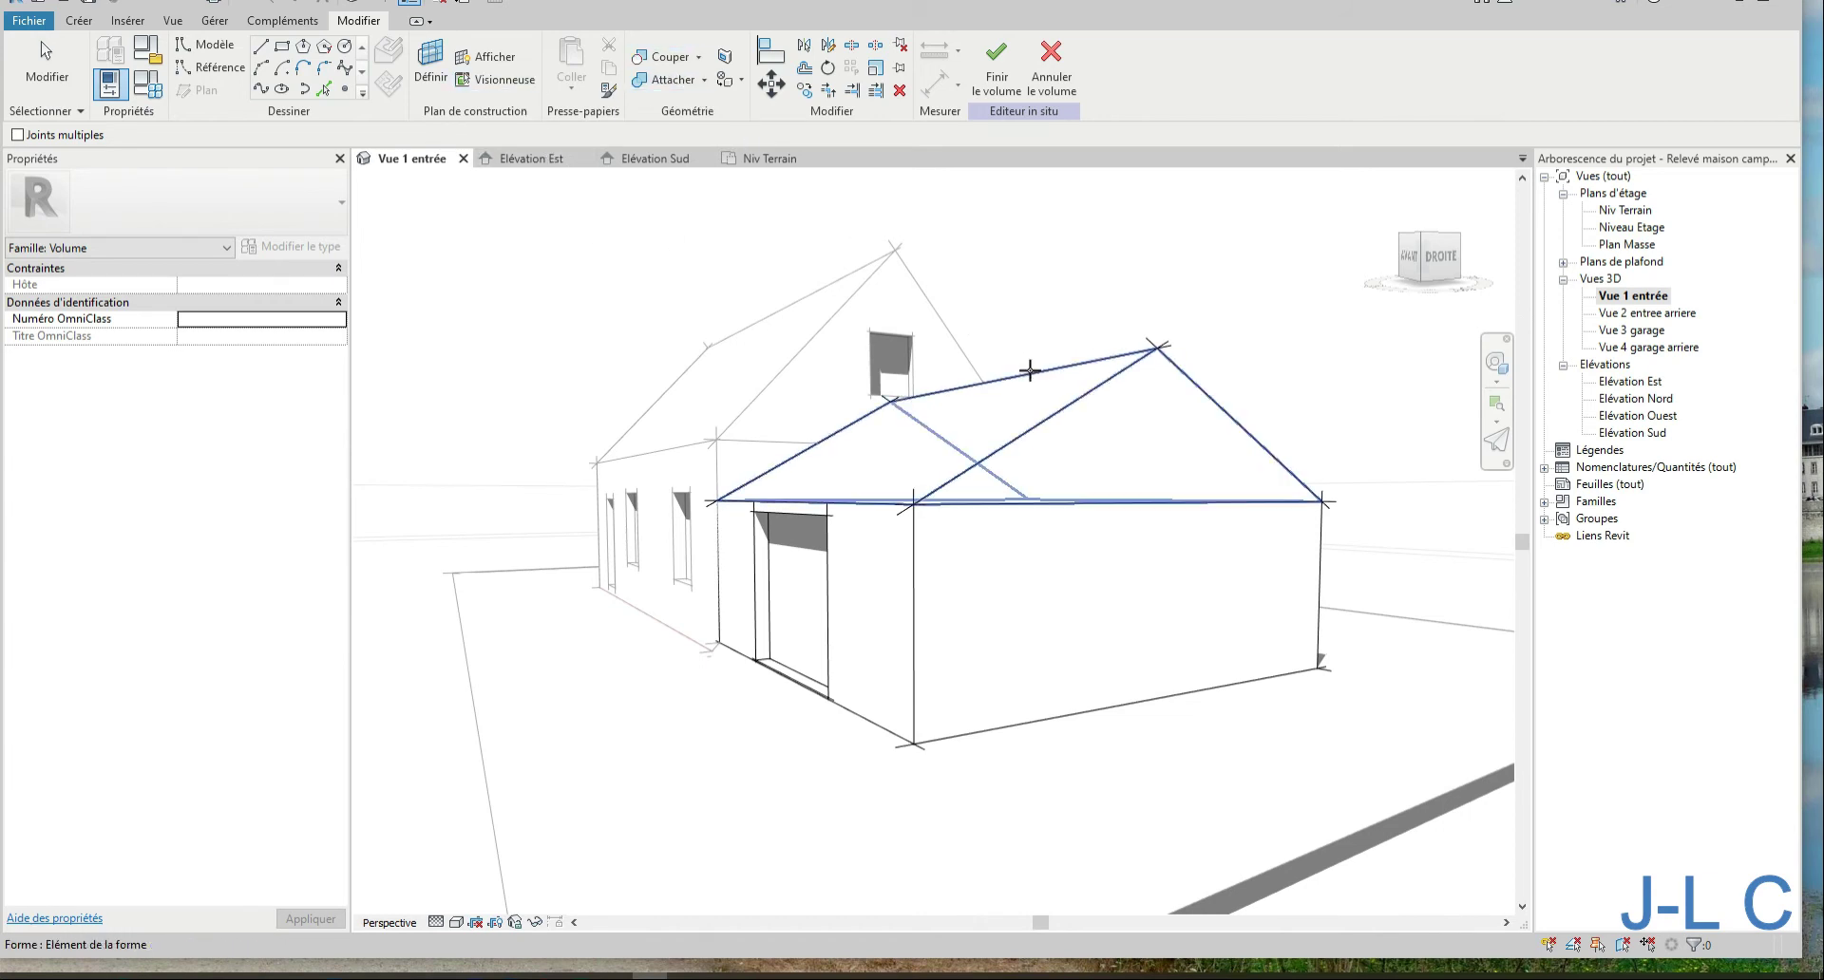
click(915, 553)
click(969, 468)
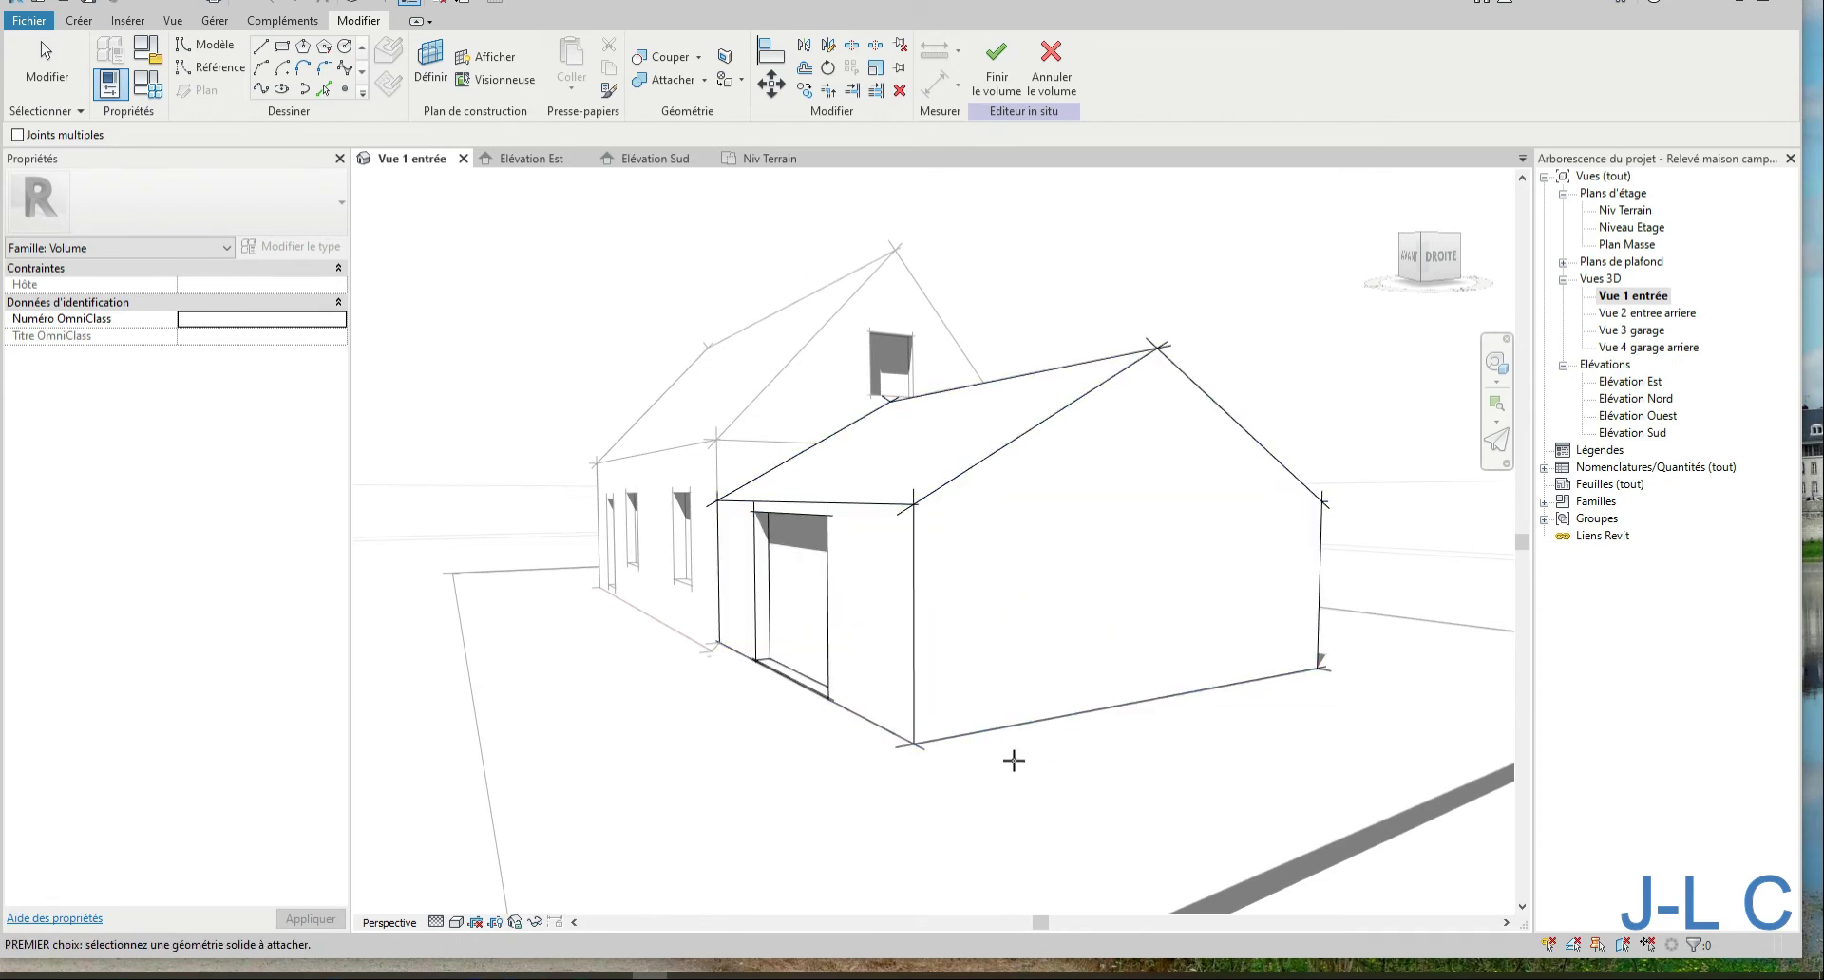
mouse_move(1026, 725)
shift+middle_down()
mouse_move(839, 667)
mouse_move(692, 696)
mouse_move(659, 729)
mouse_move(867, 770)
mouse_move(1107, 757)
shift+middle_up()
scroll(1067, 713, up, 3)
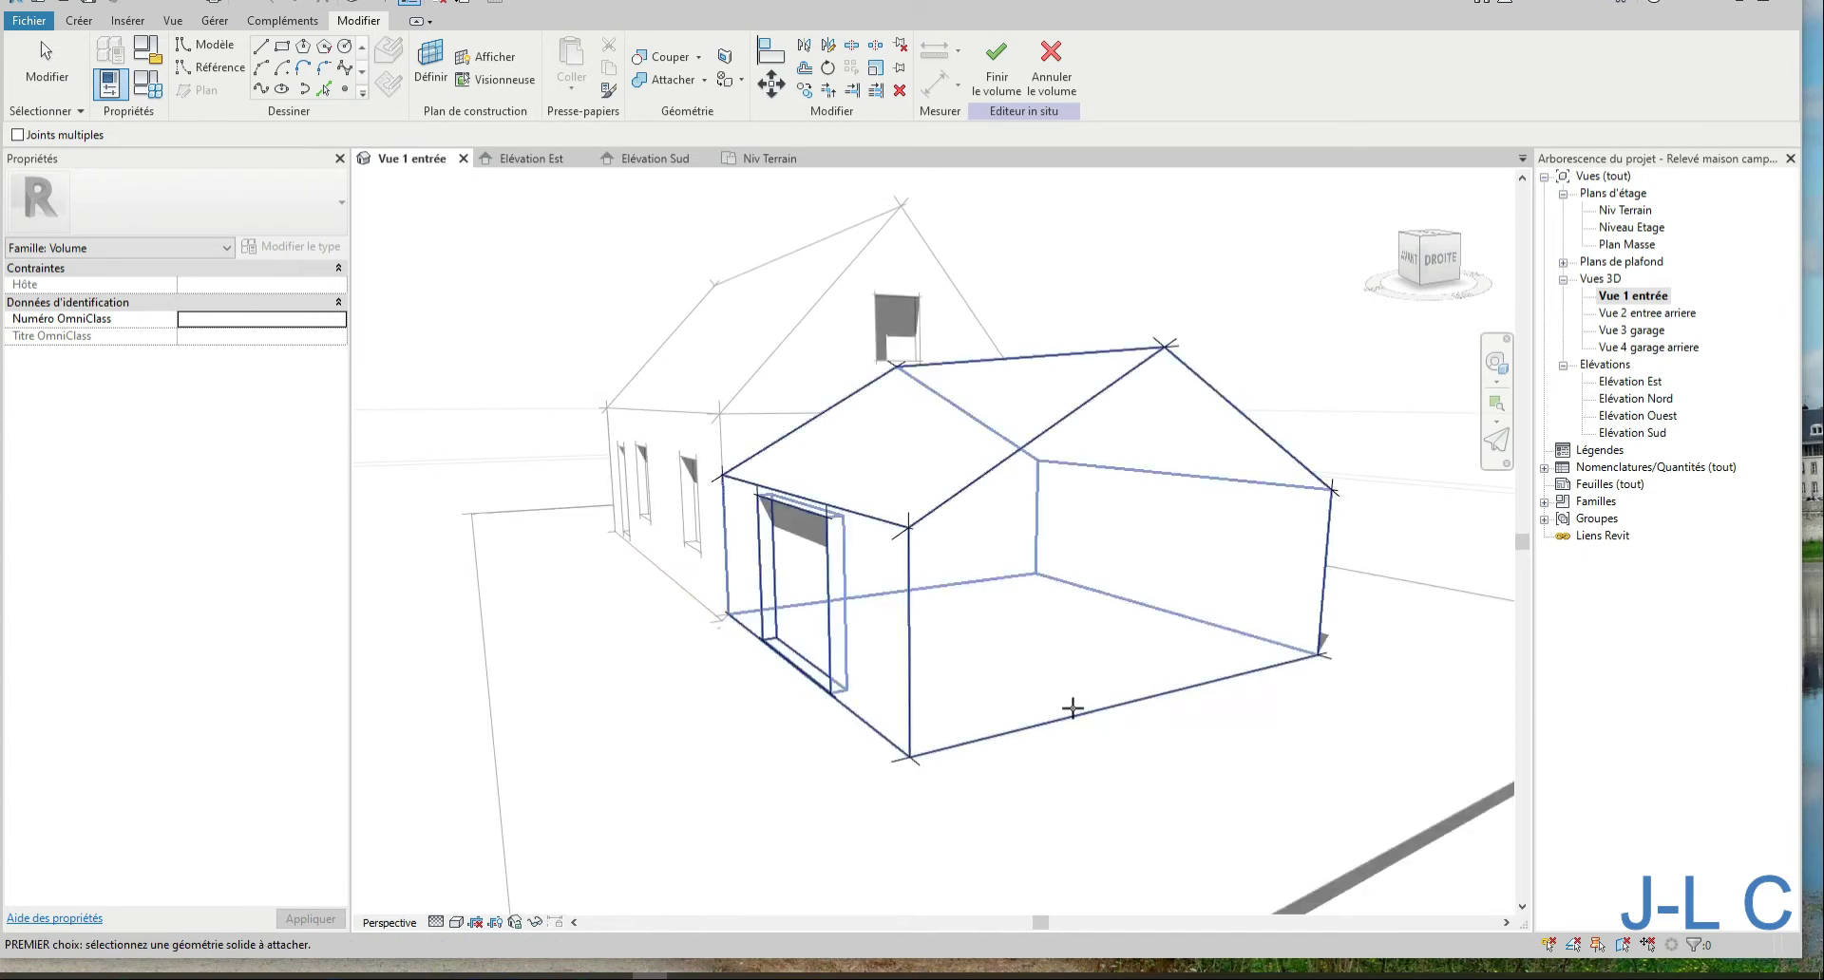
scroll(1061, 711, up, 2)
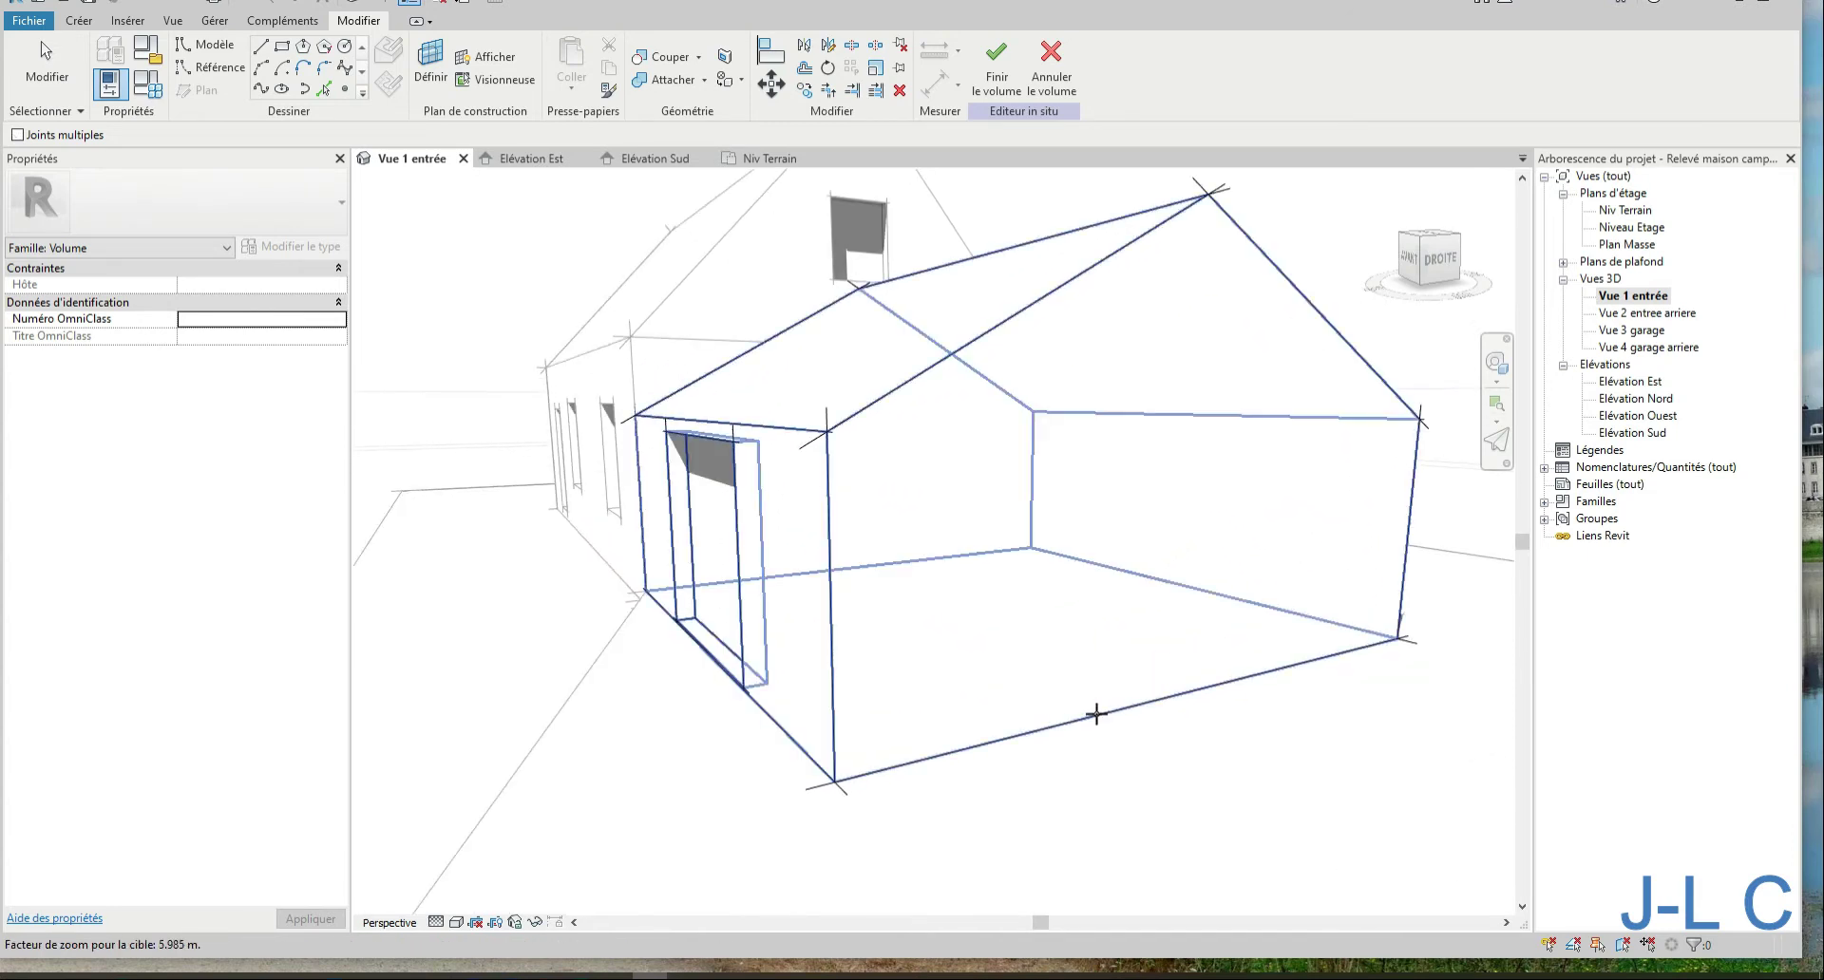
shift+middle_drag(1099, 729, 1088, 691)
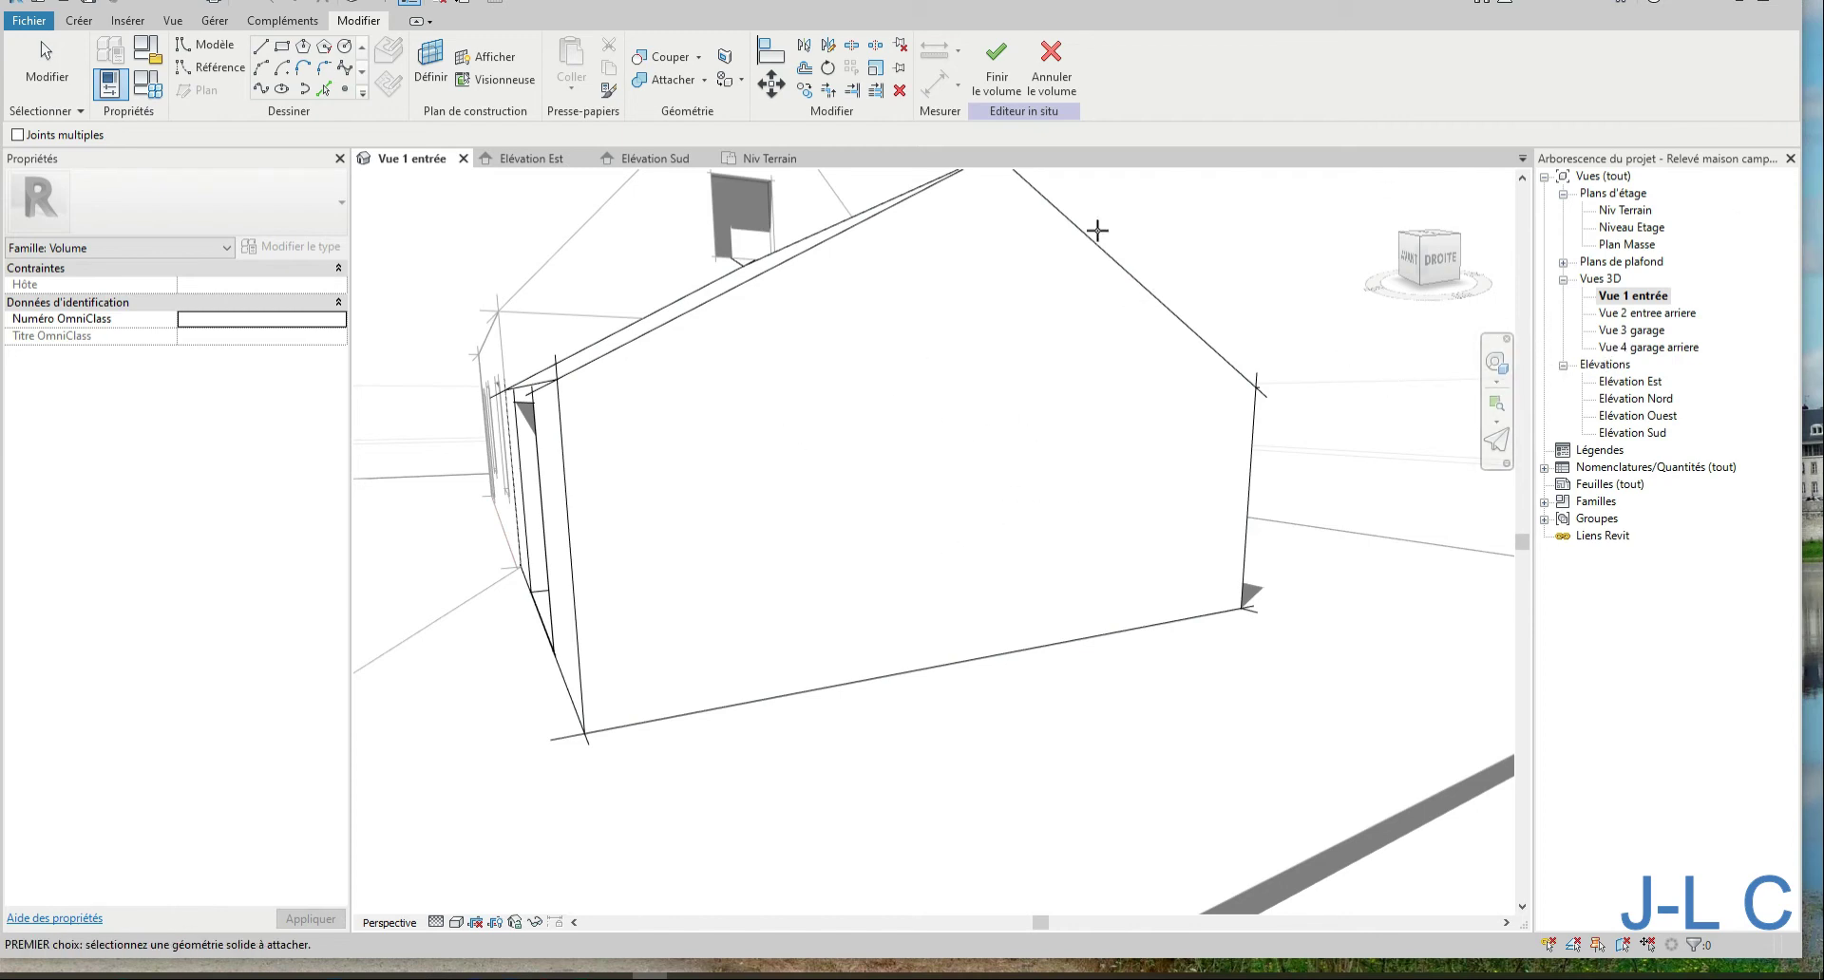
Finish the garage mass, then select the house mass and edit it in place
click(996, 64)
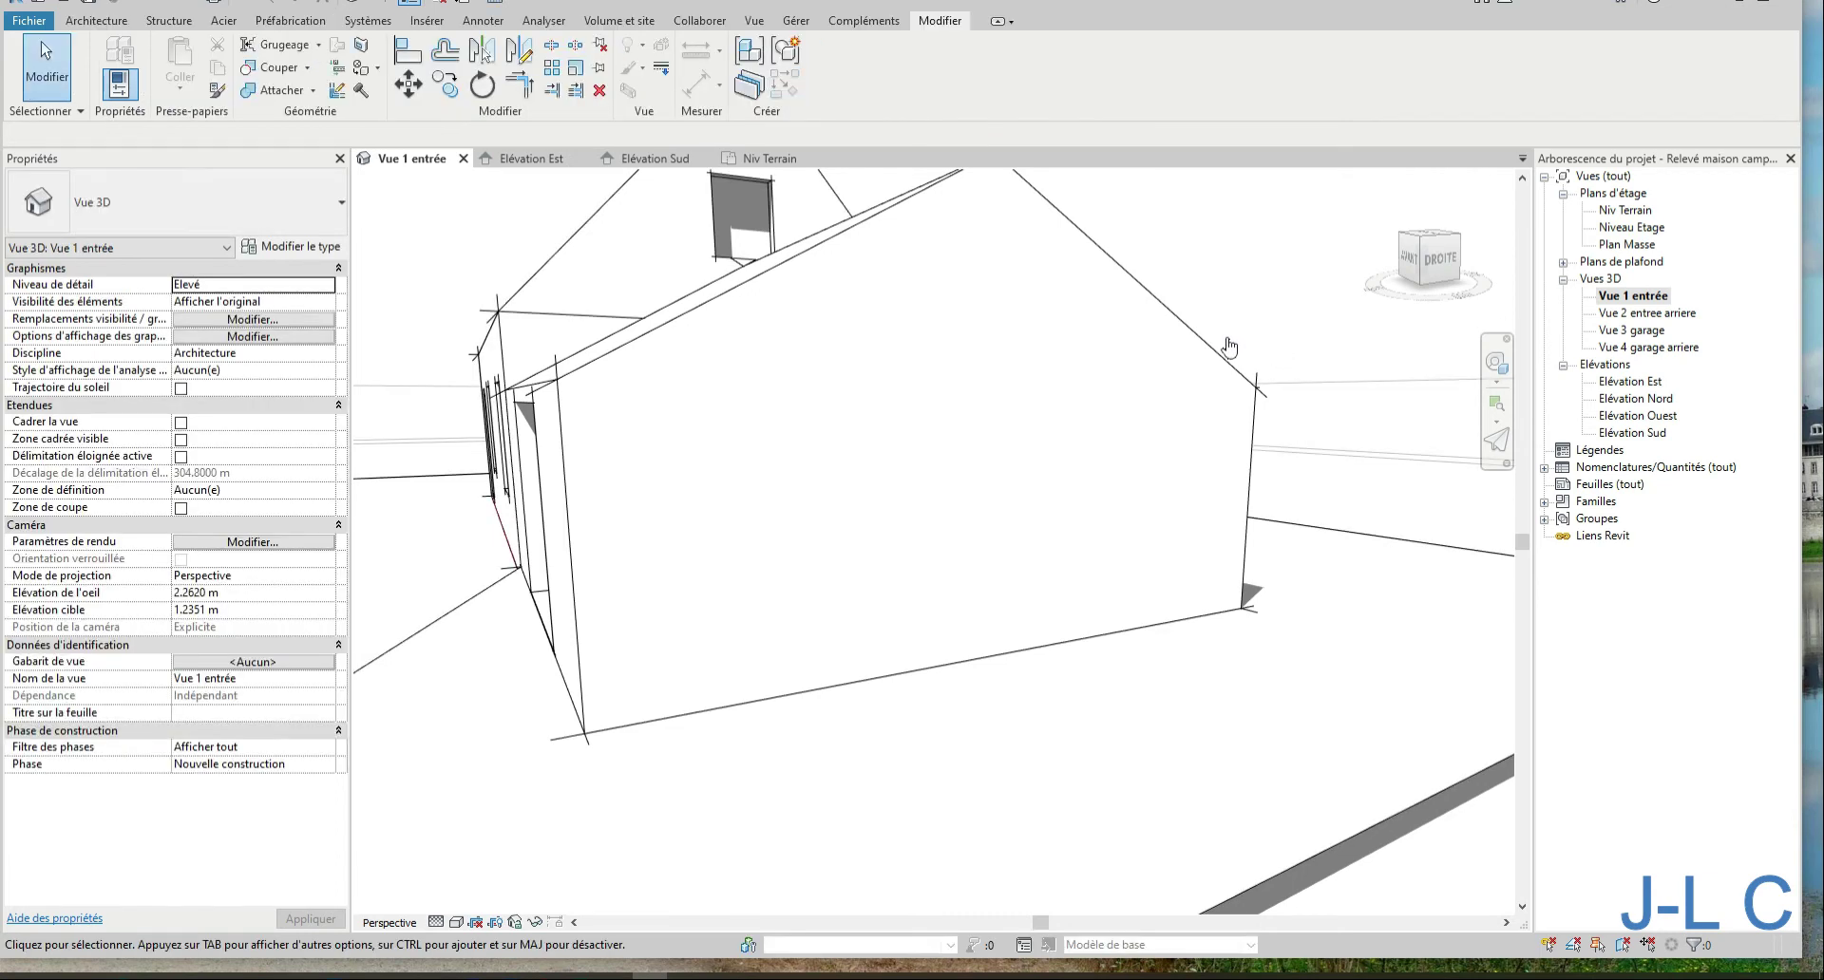
mouse_move(1229, 348)
shift+middle_down()
mouse_move(944, 322)
mouse_move(1006, 345)
mouse_move(1023, 299)
shift+middle_up()
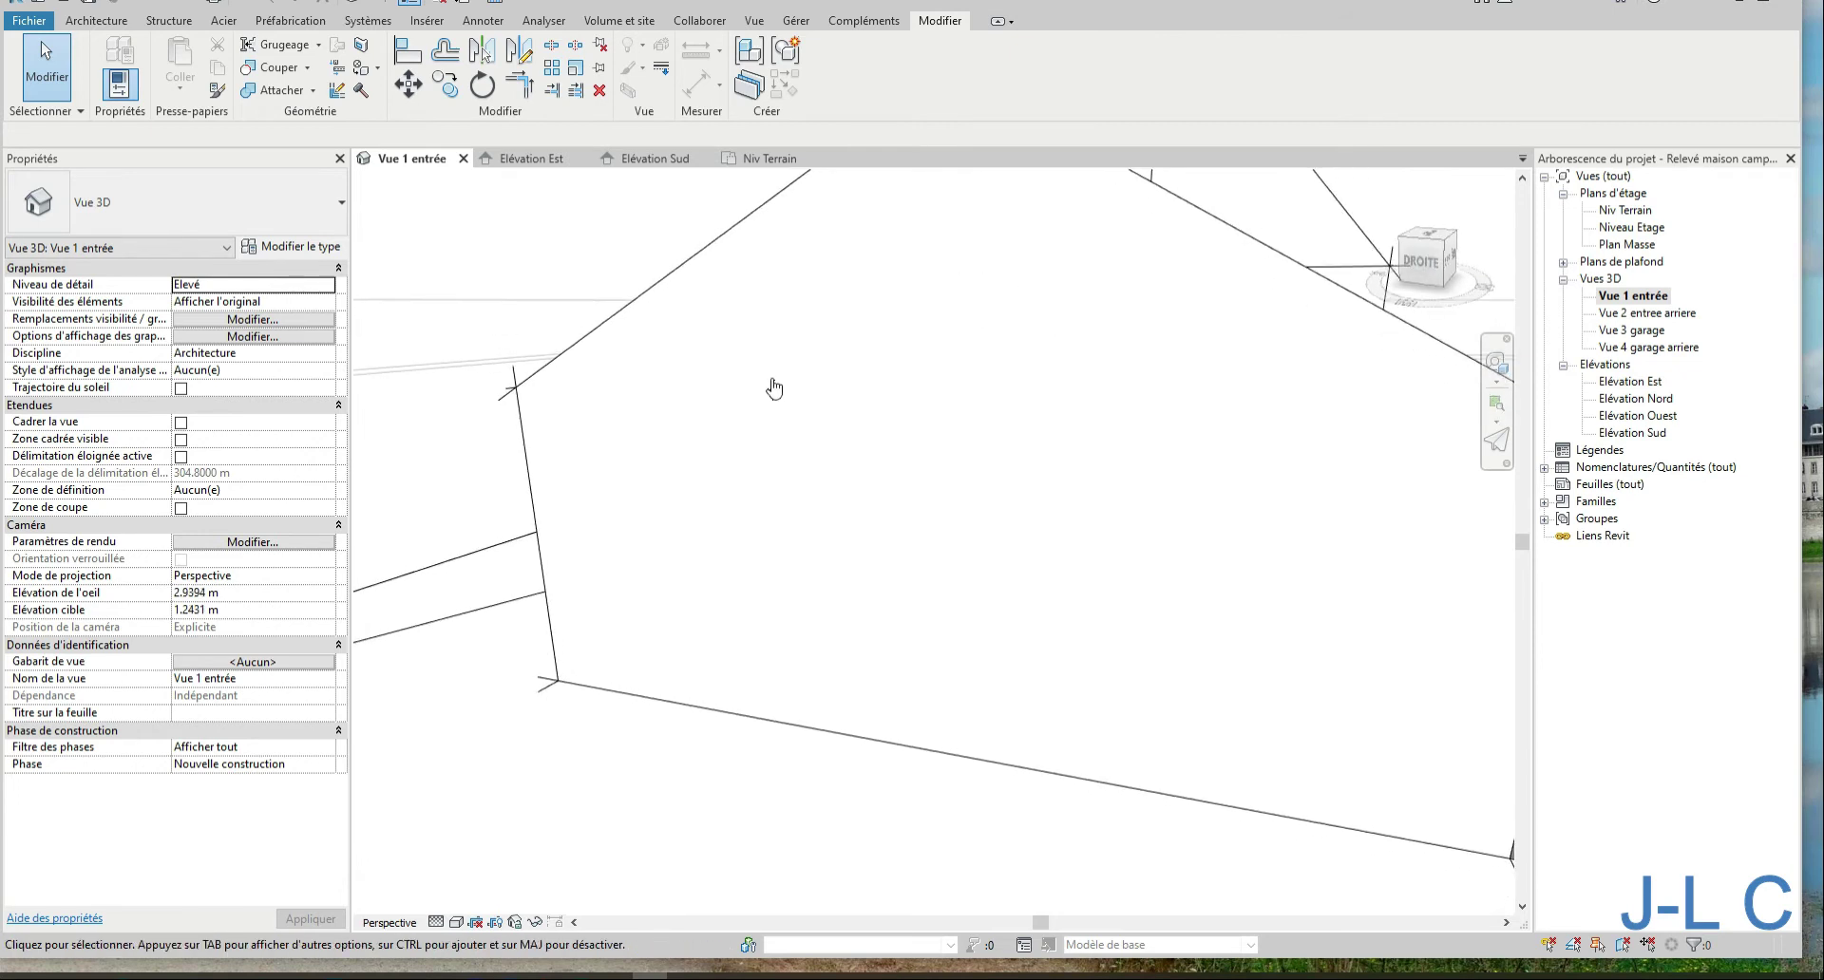
click(666, 292)
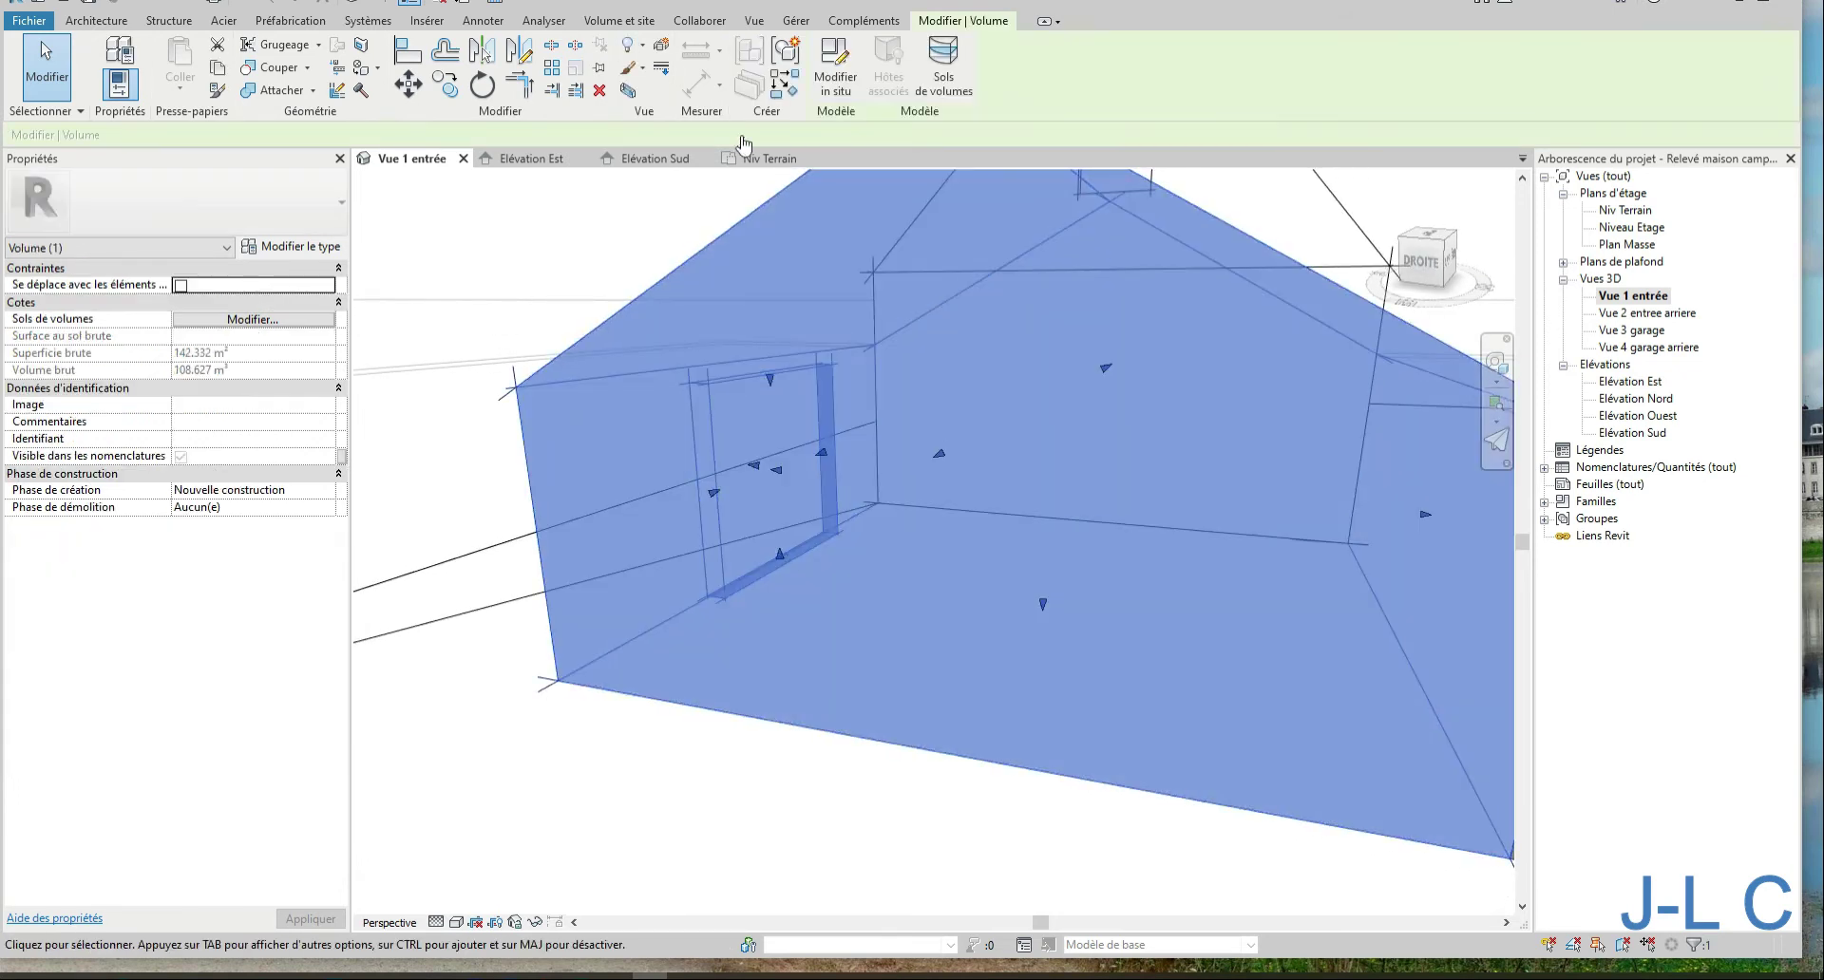
click(835, 65)
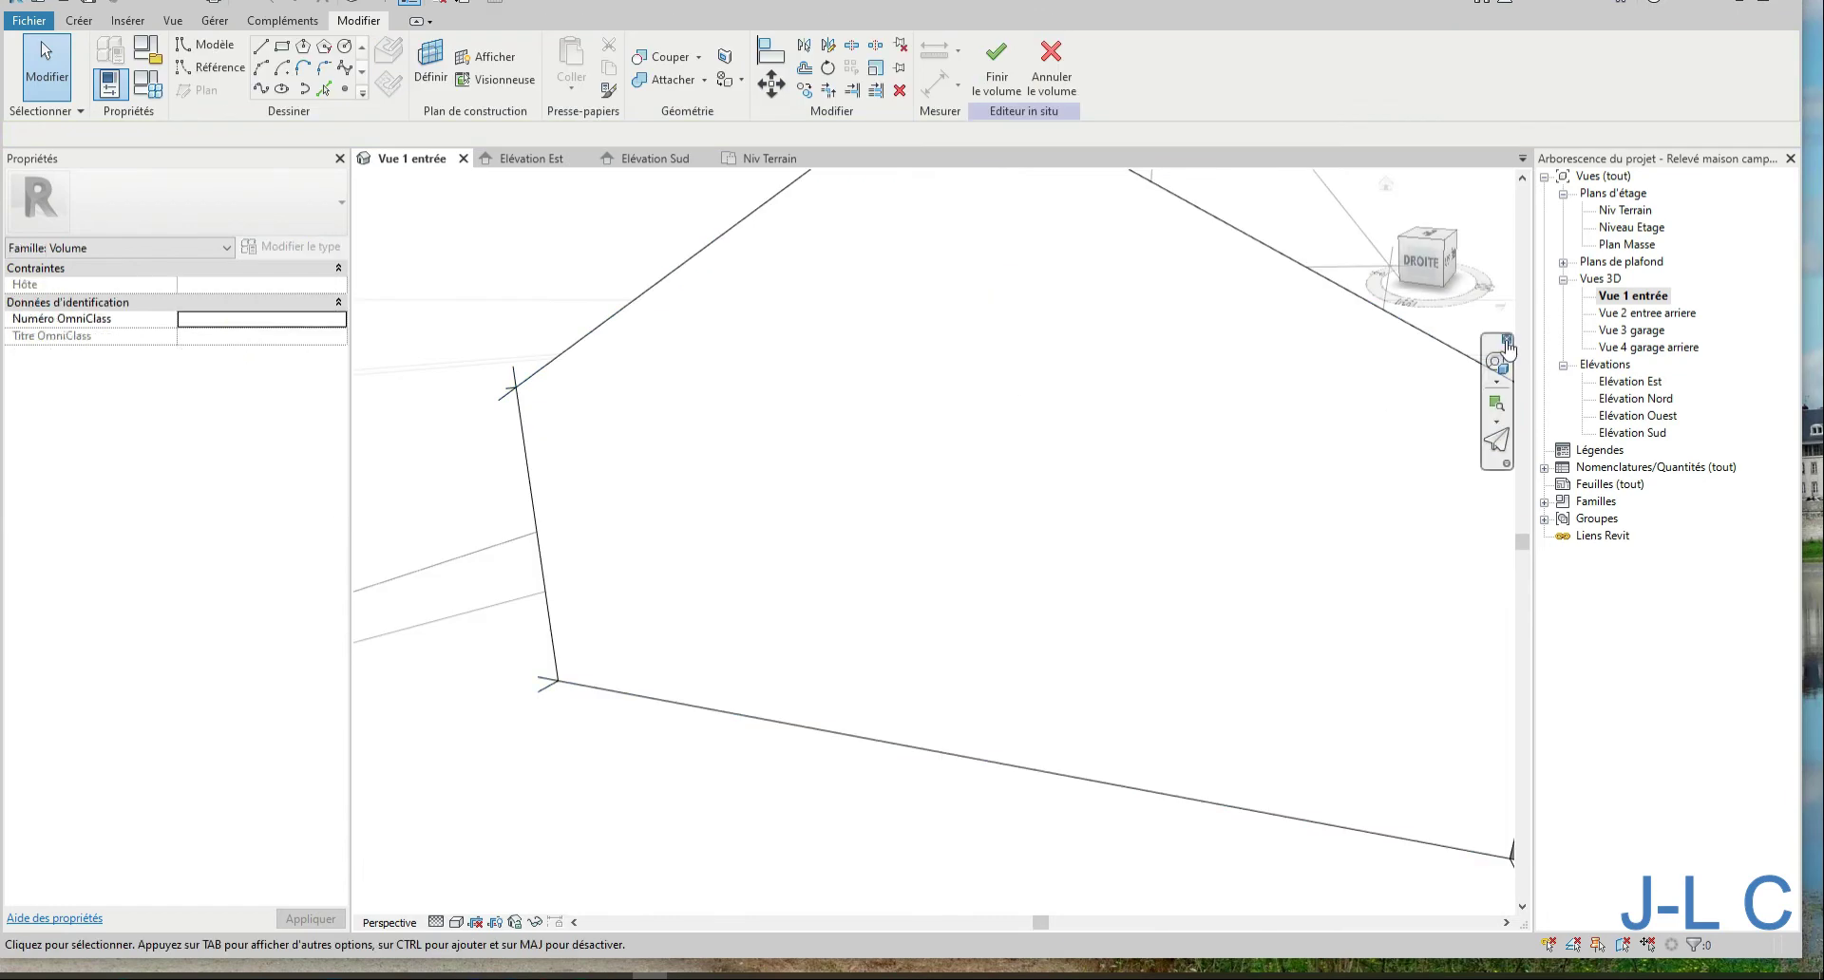
Open the Niv Terrain plan and zoom into the dimensions right of the house
double_click(1631, 213)
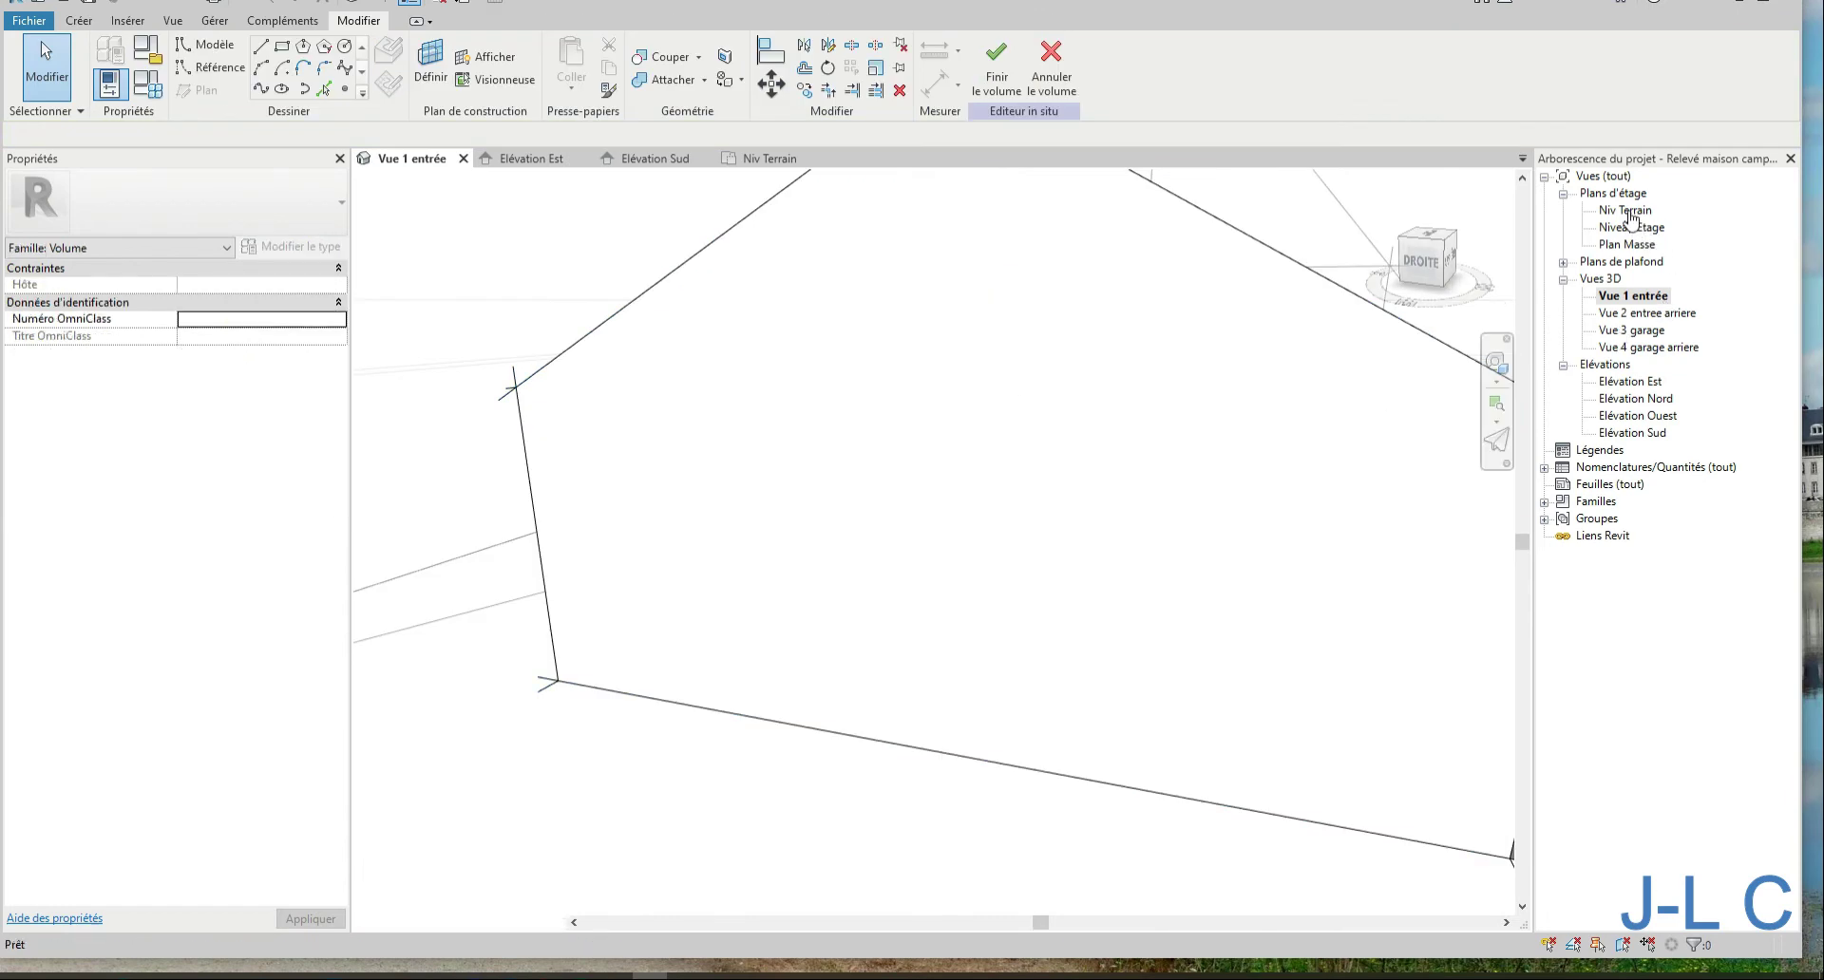
right_click(1082, 510)
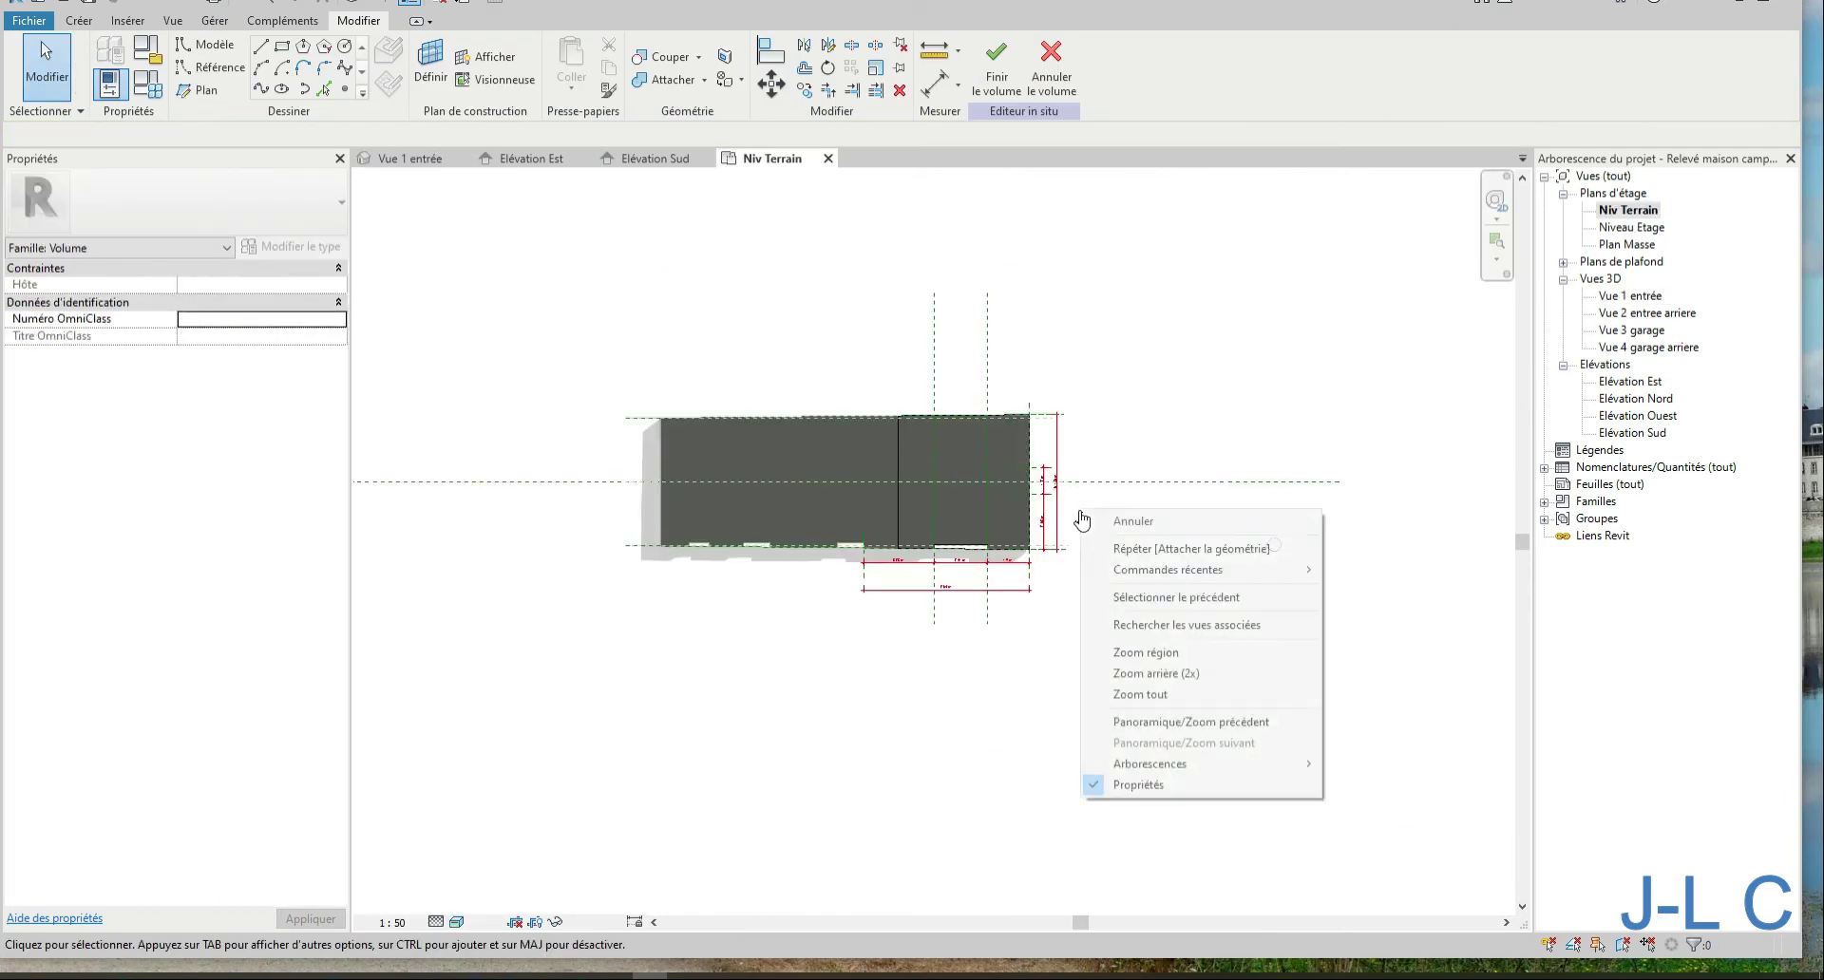
click(1116, 653)
drag(1123, 450, 1031, 536)
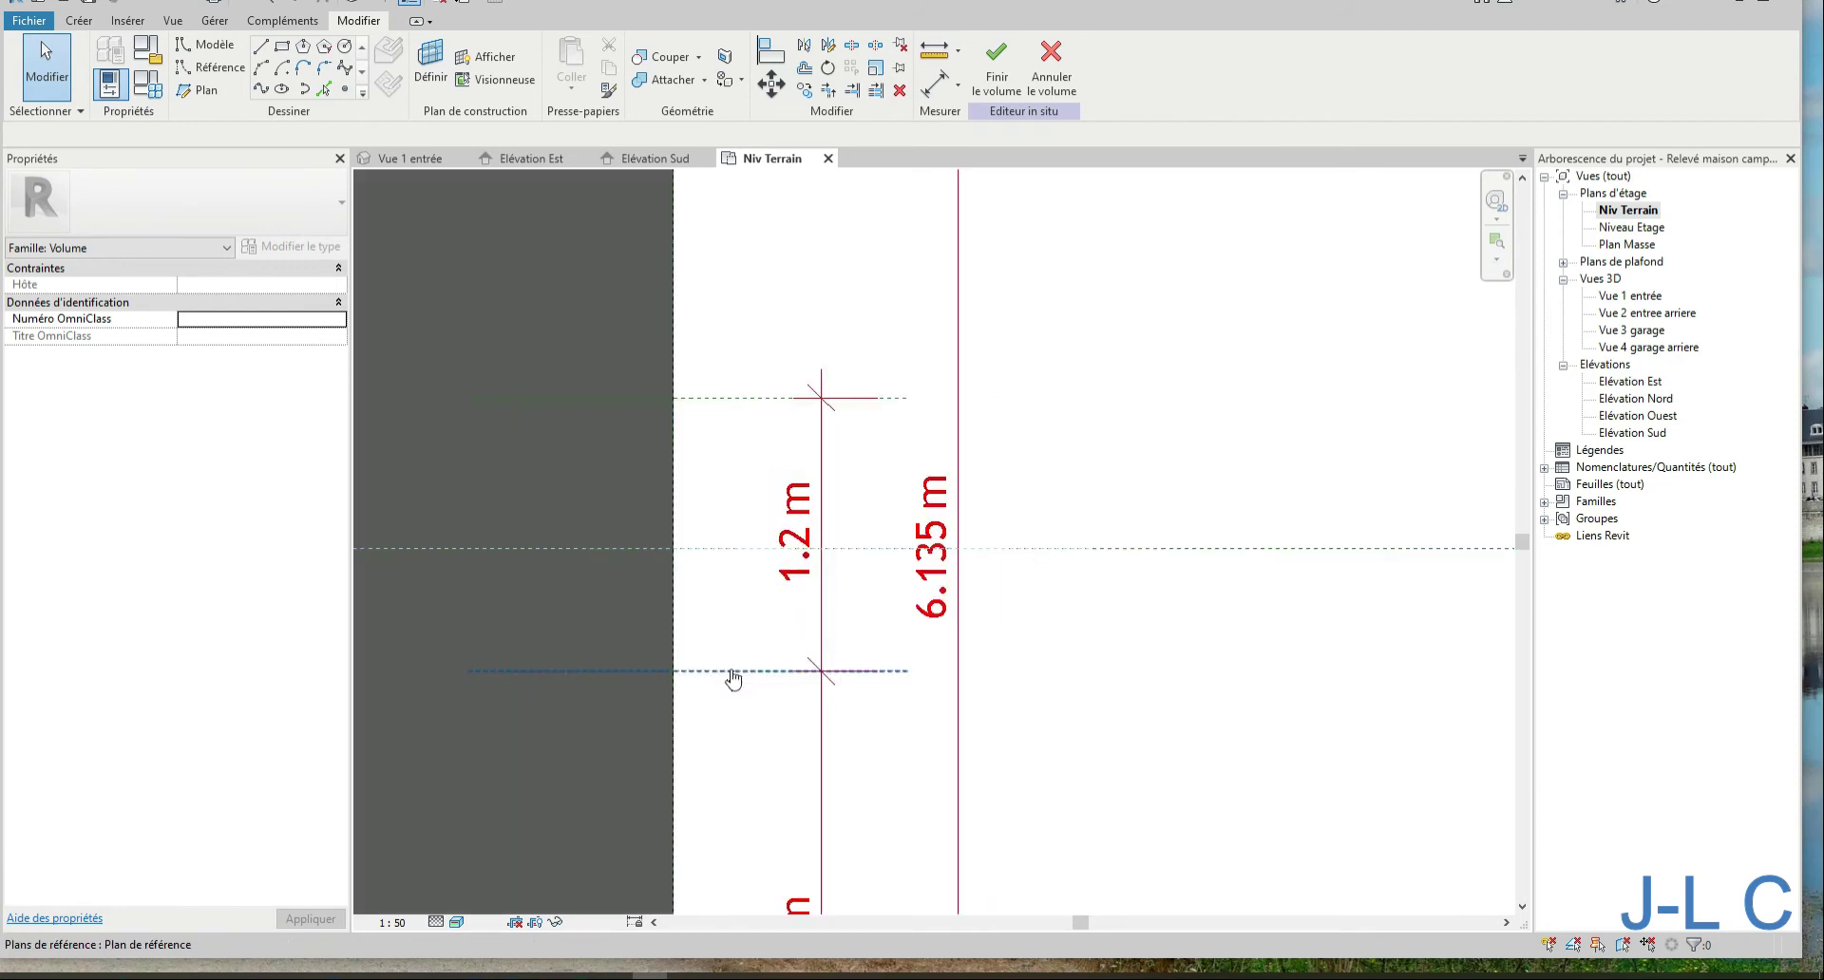
Enlarge the 3D extents of both reference planes, then open Élévation Est
click(733, 671)
ctrl+click(741, 398)
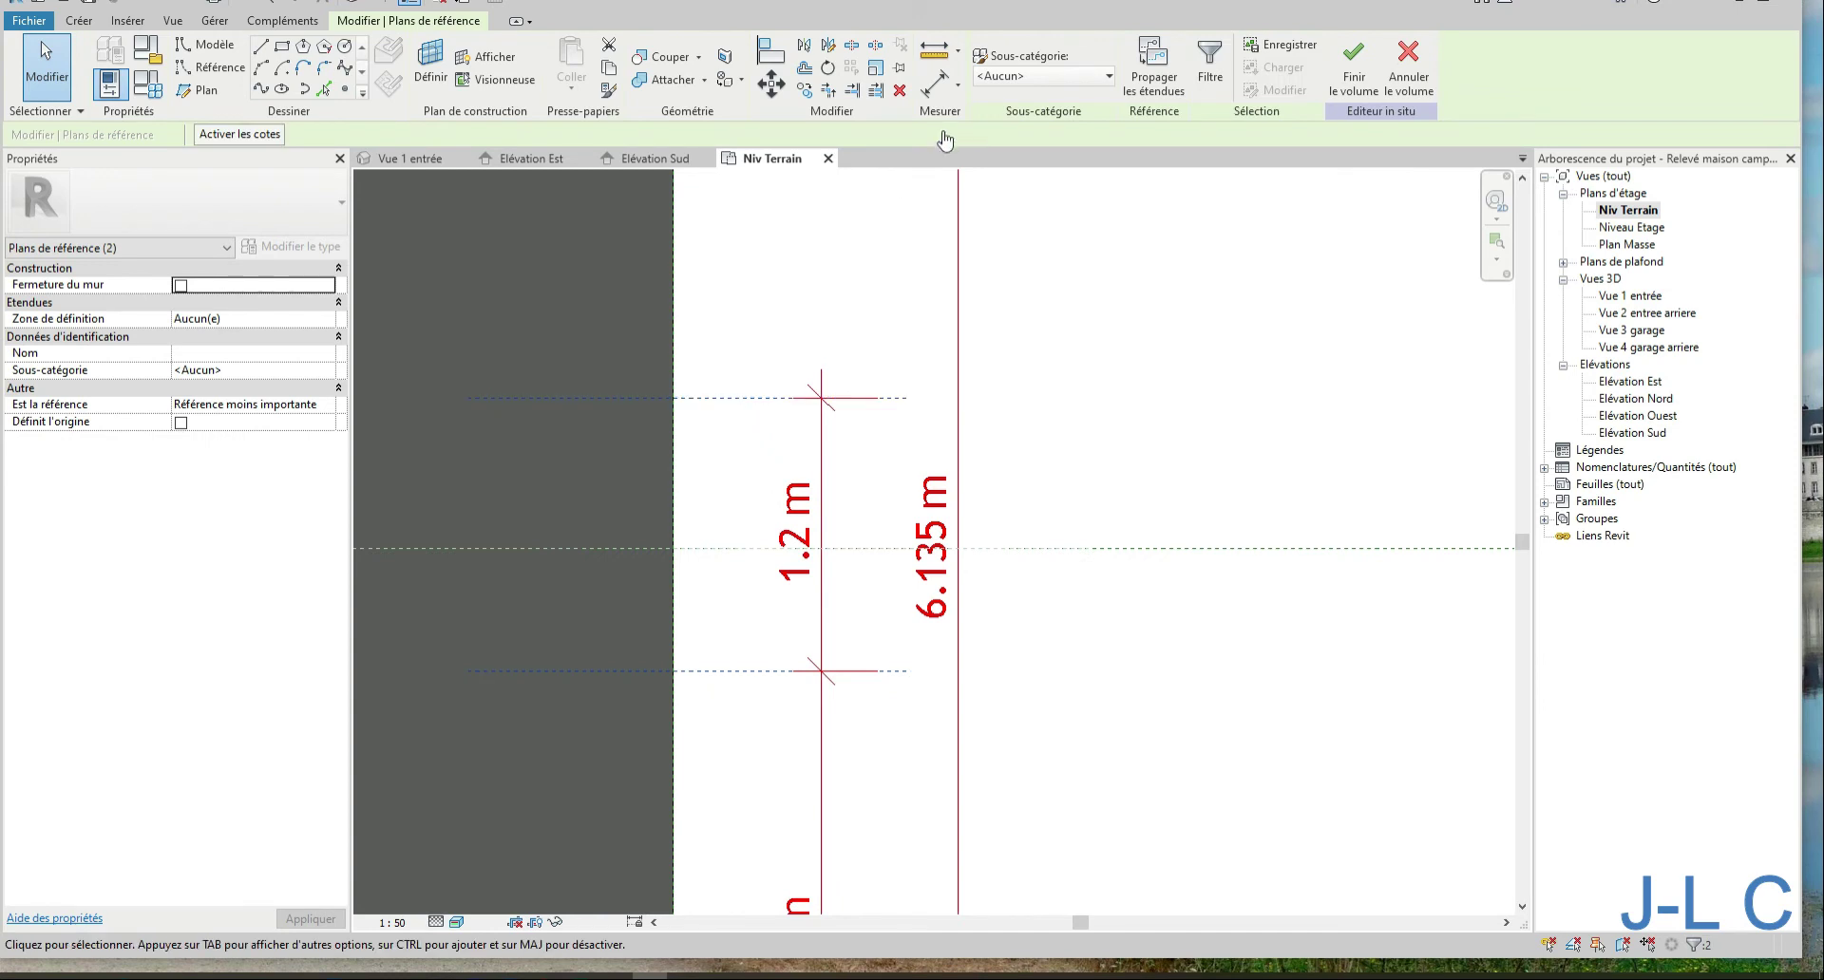
right_click(734, 400)
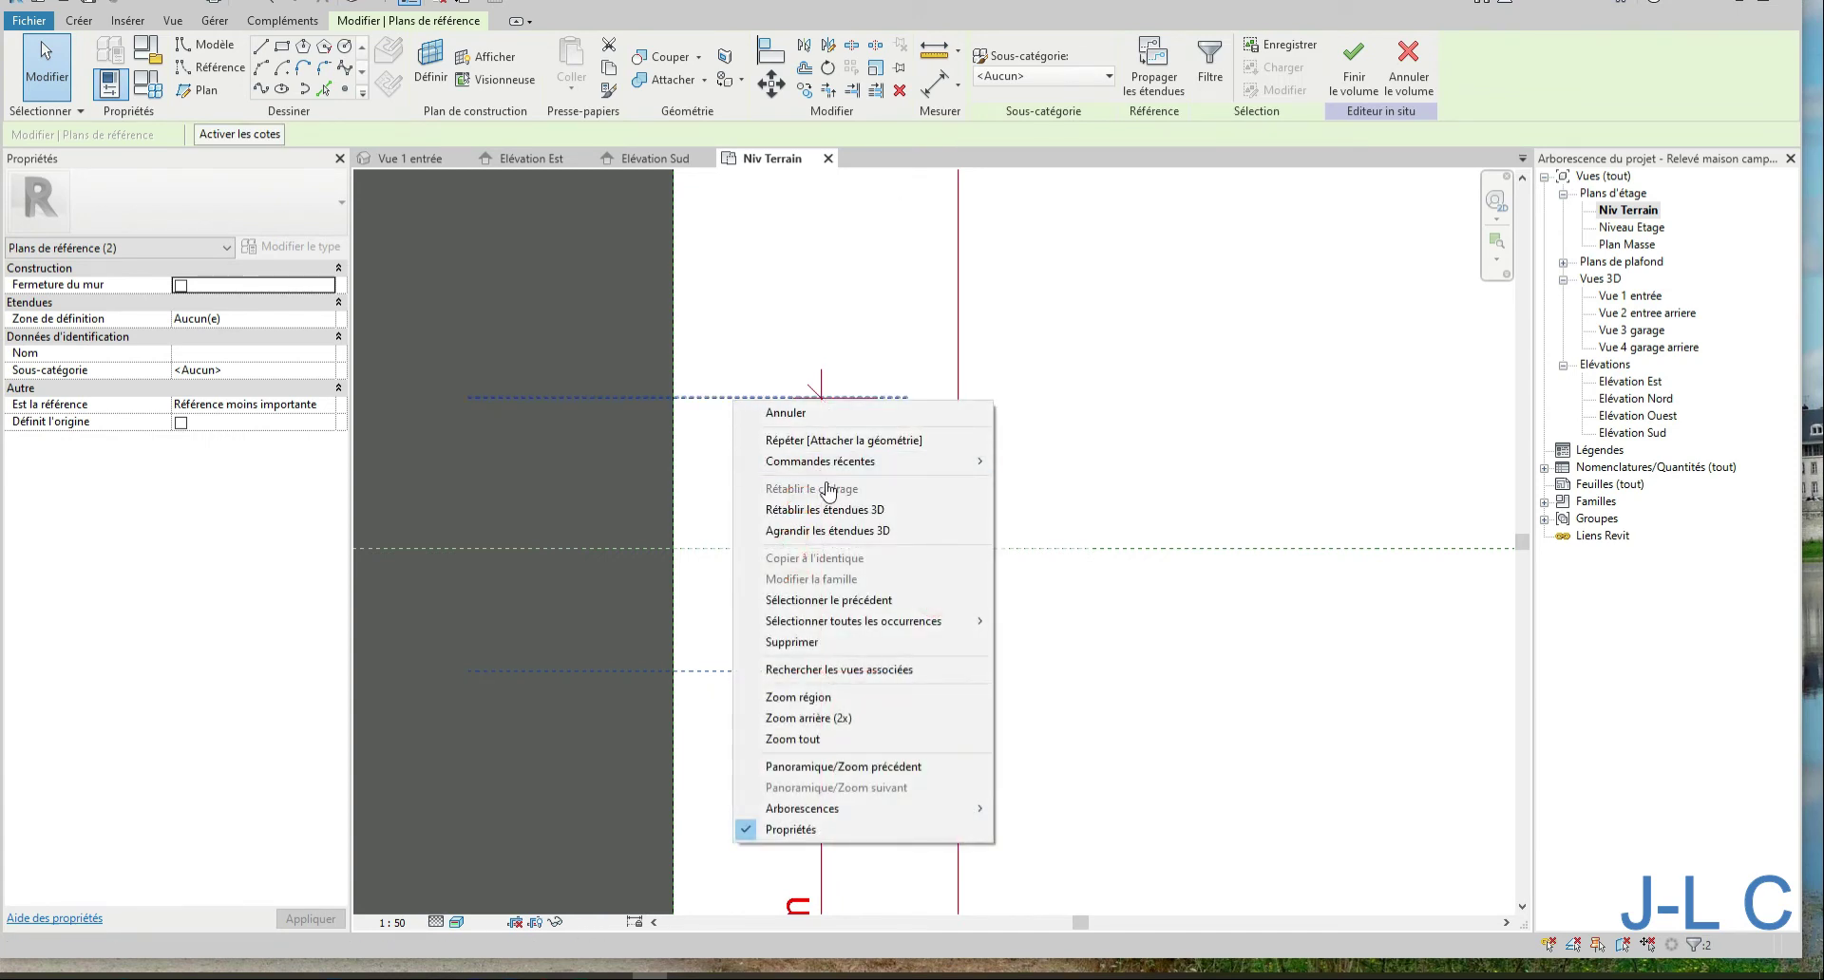
click(815, 533)
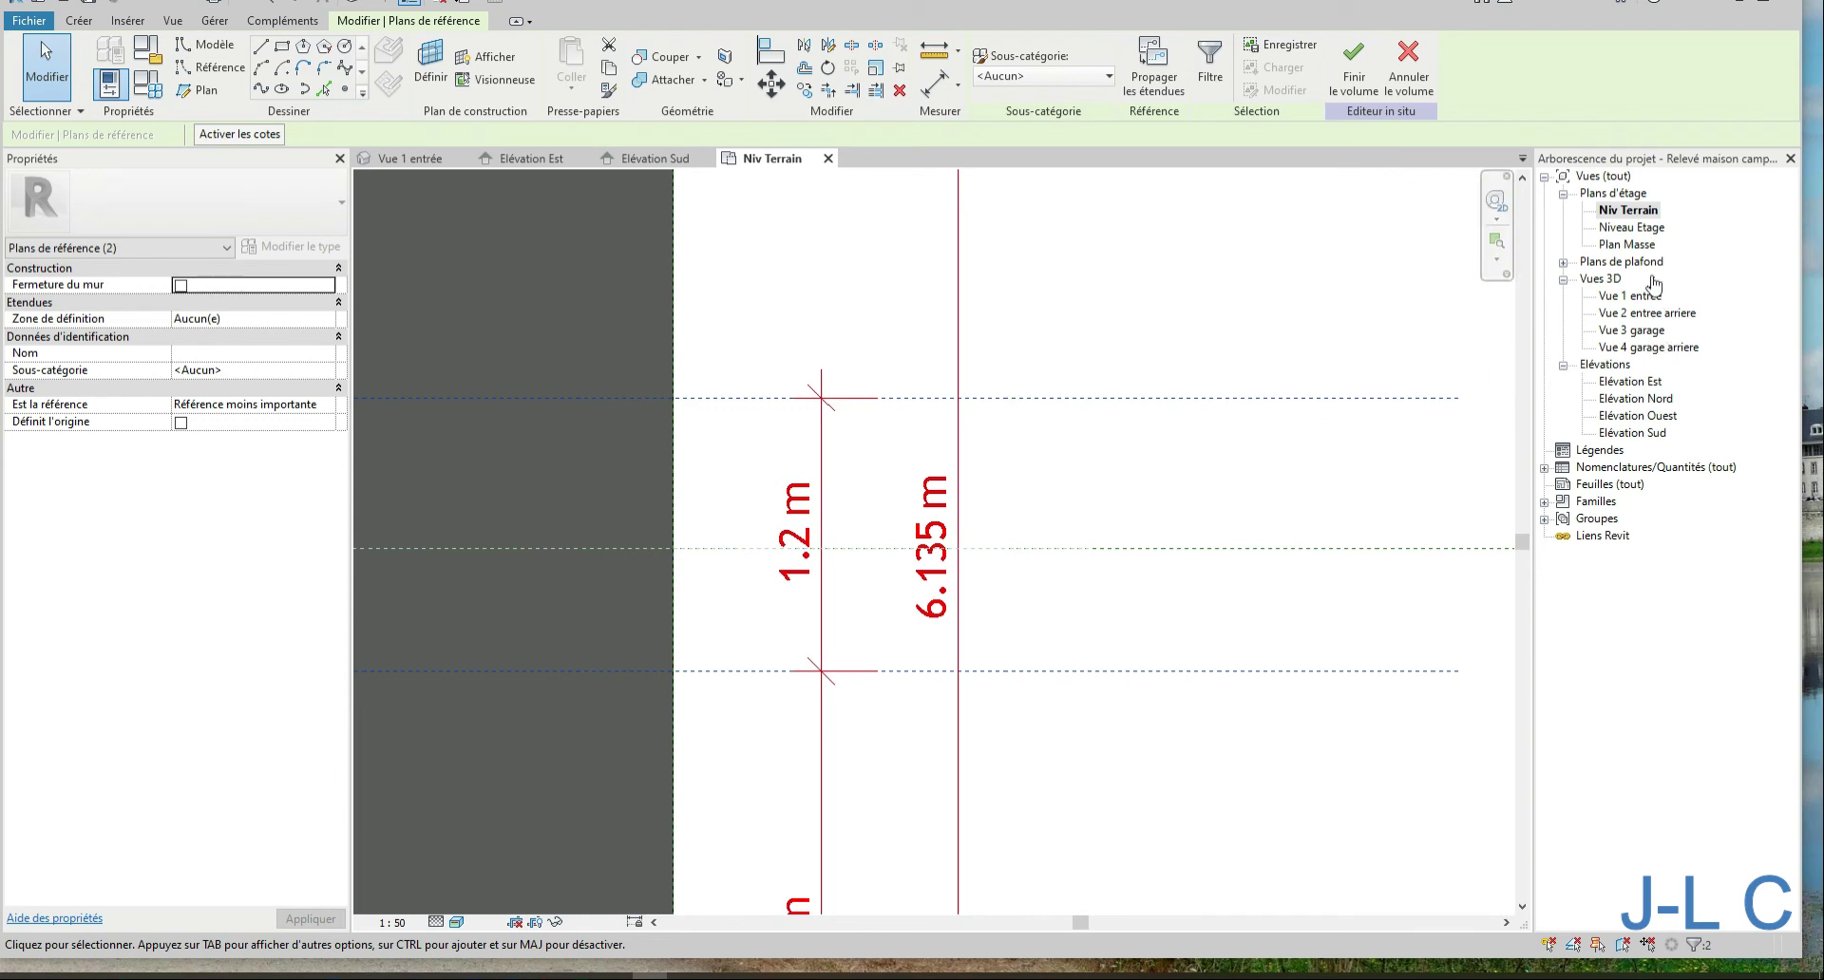
double_click(1630, 381)
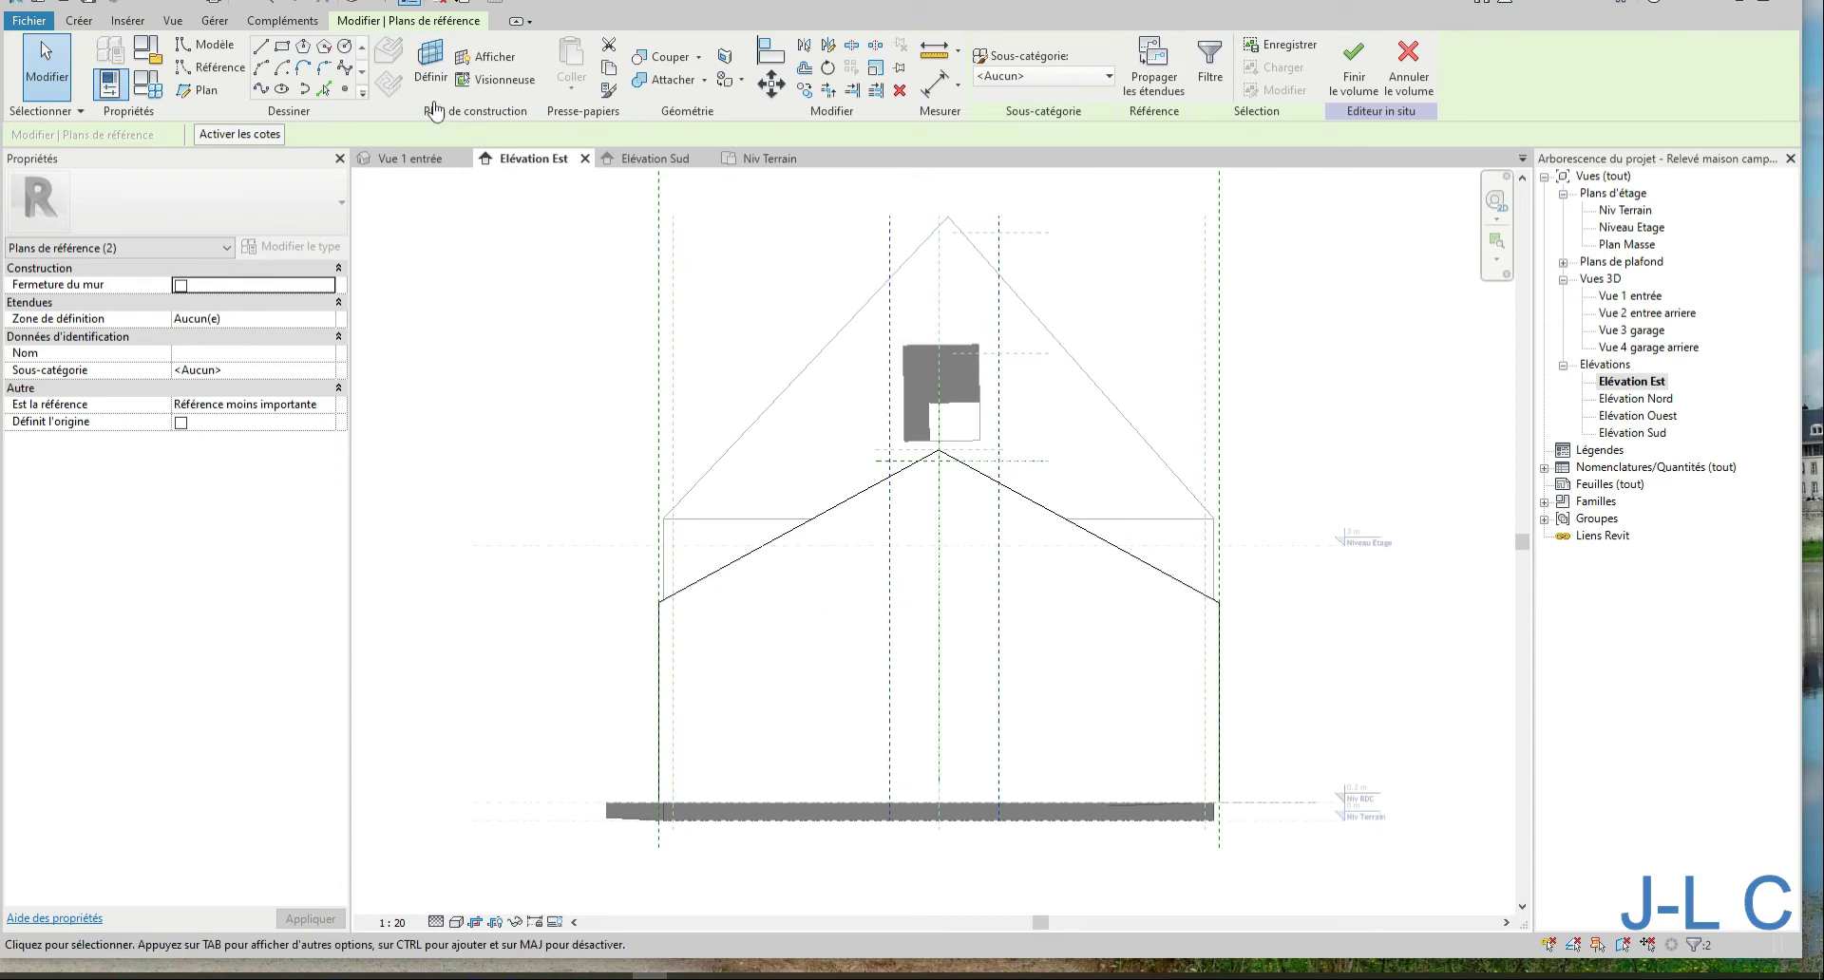
Set the house's east face as work plane for a model-line rectangle
click(206, 44)
click(282, 44)
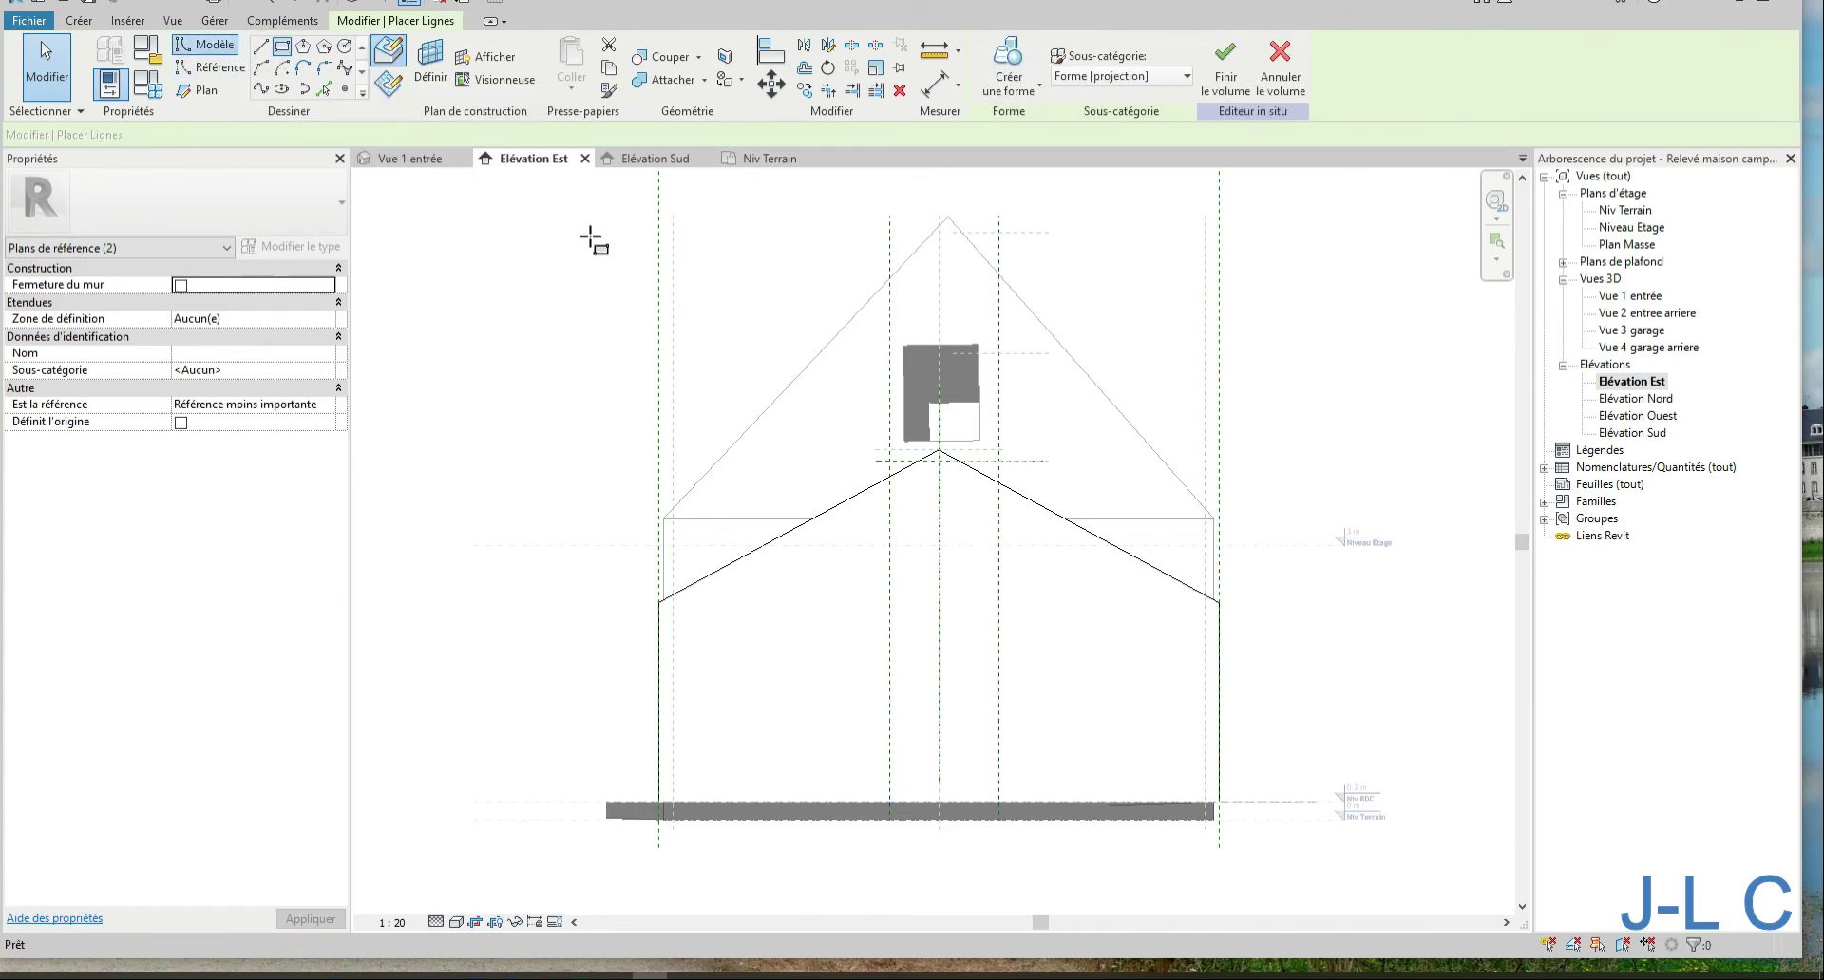
click(659, 601)
click(1219, 802)
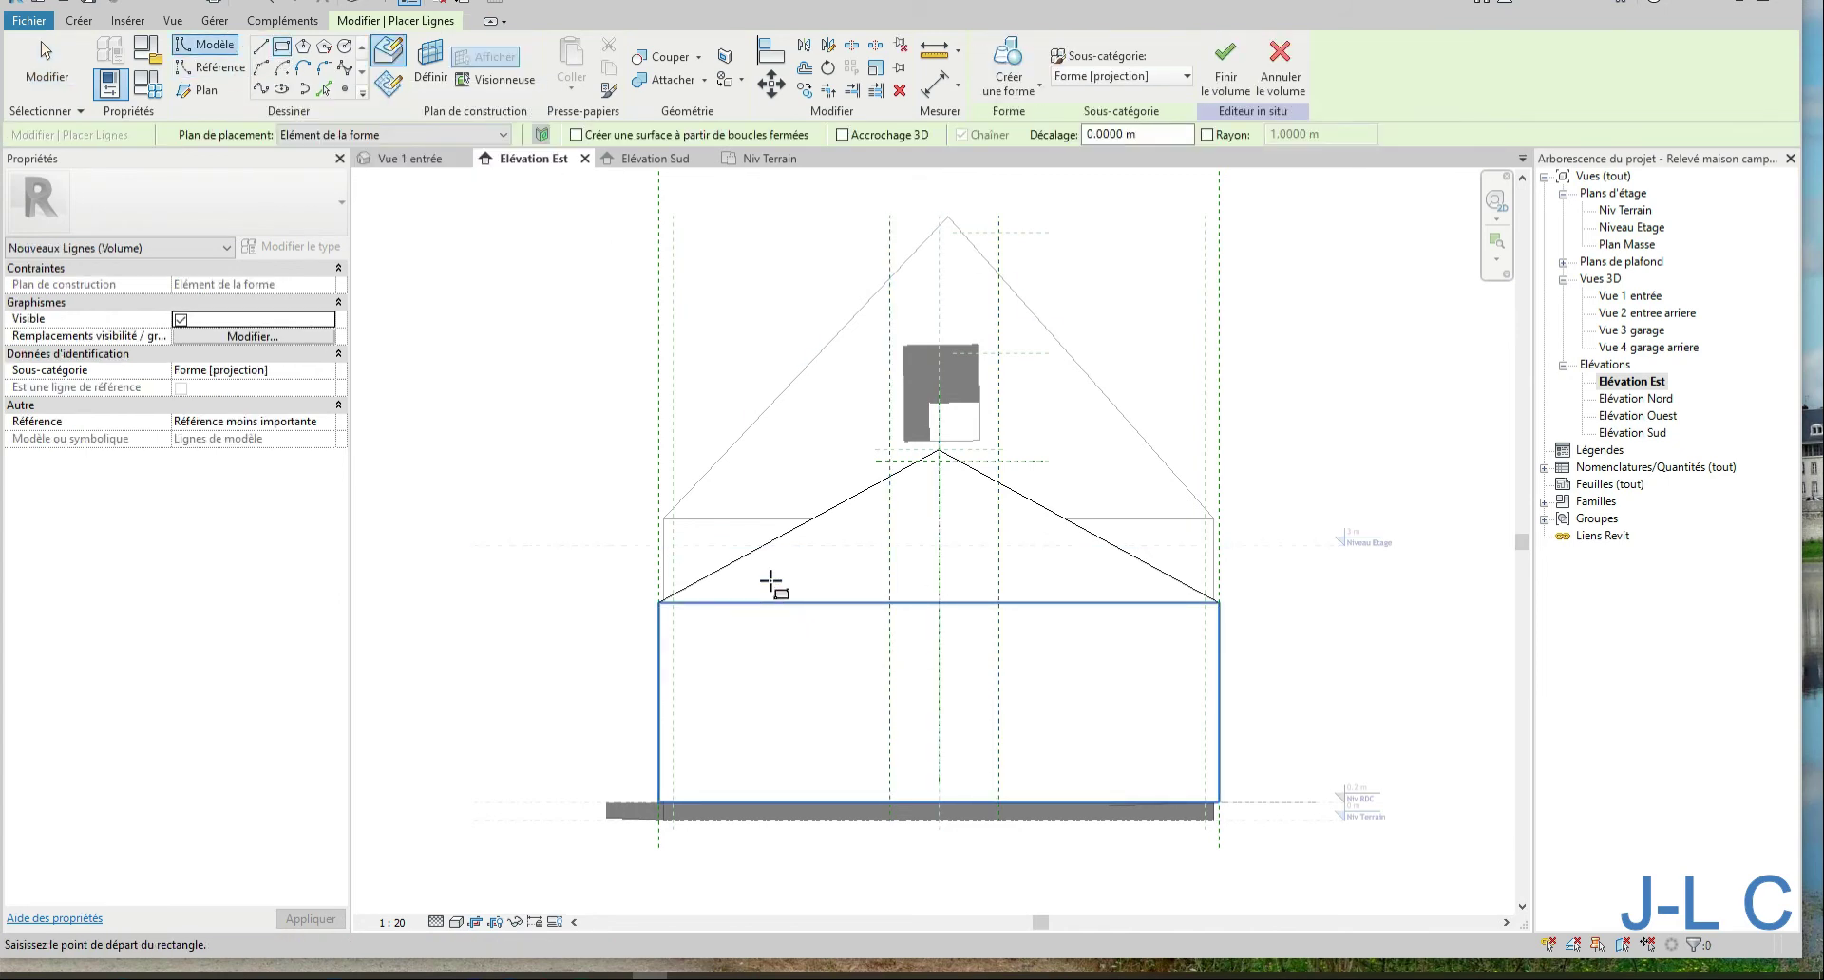
click(430, 67)
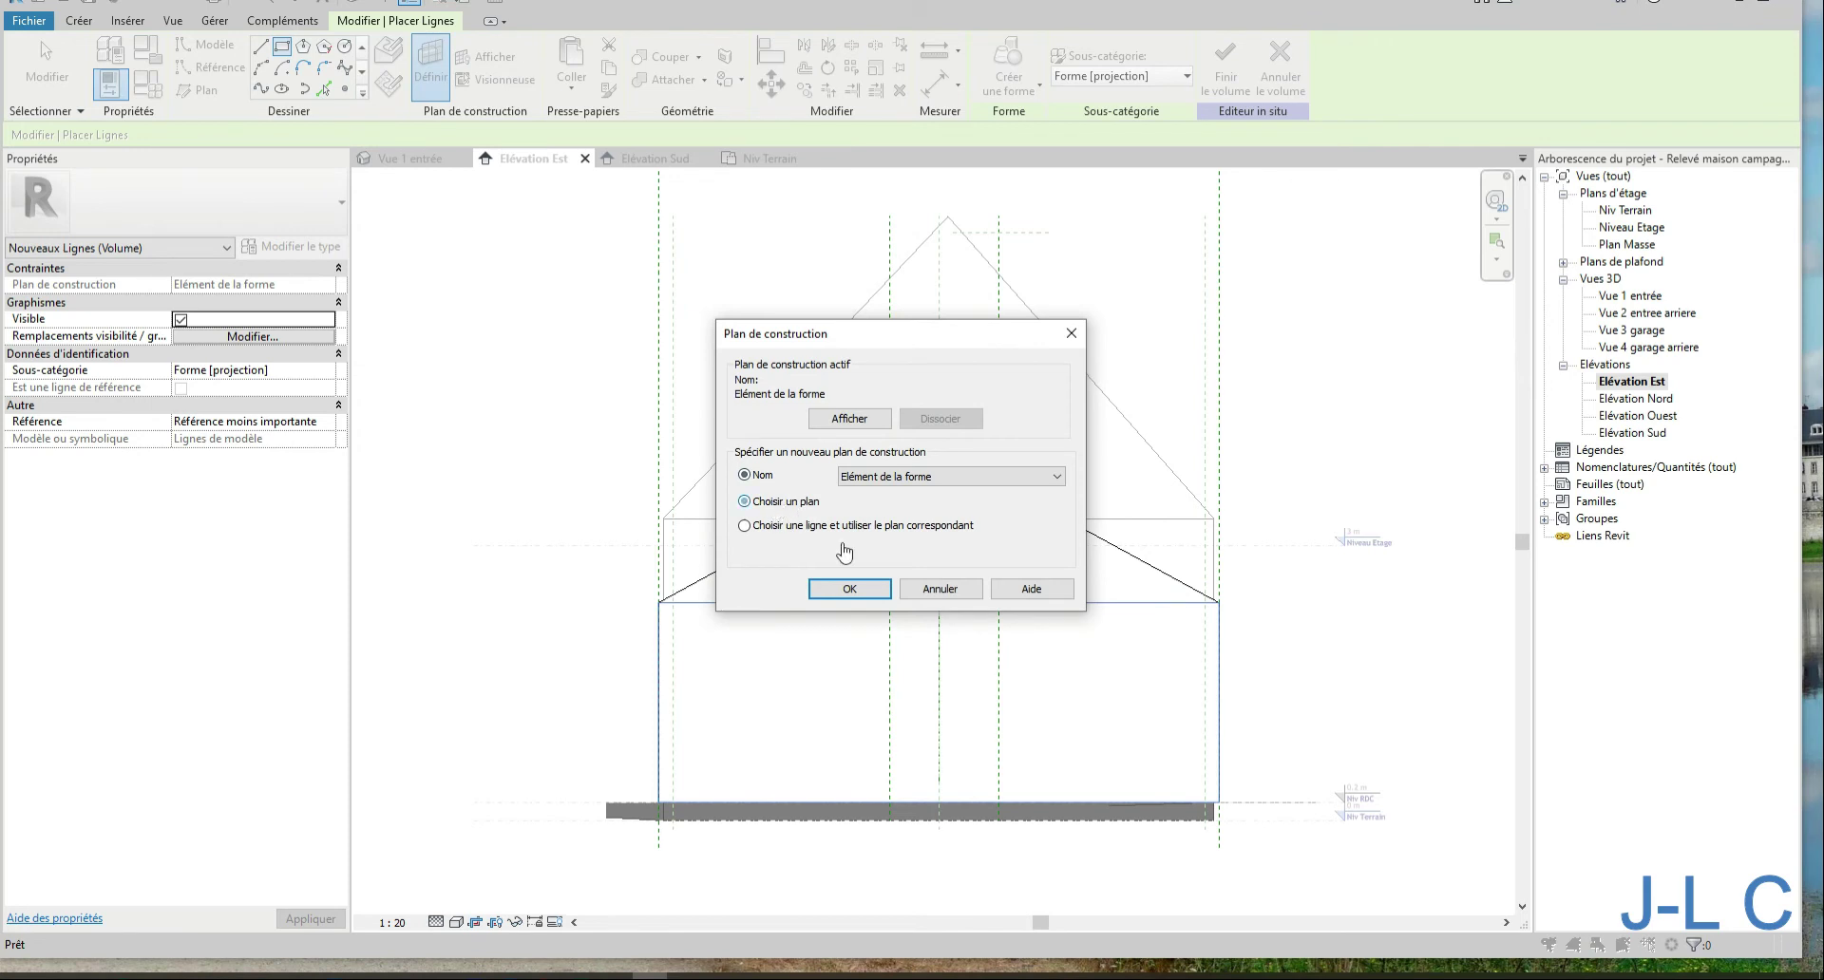
click(849, 589)
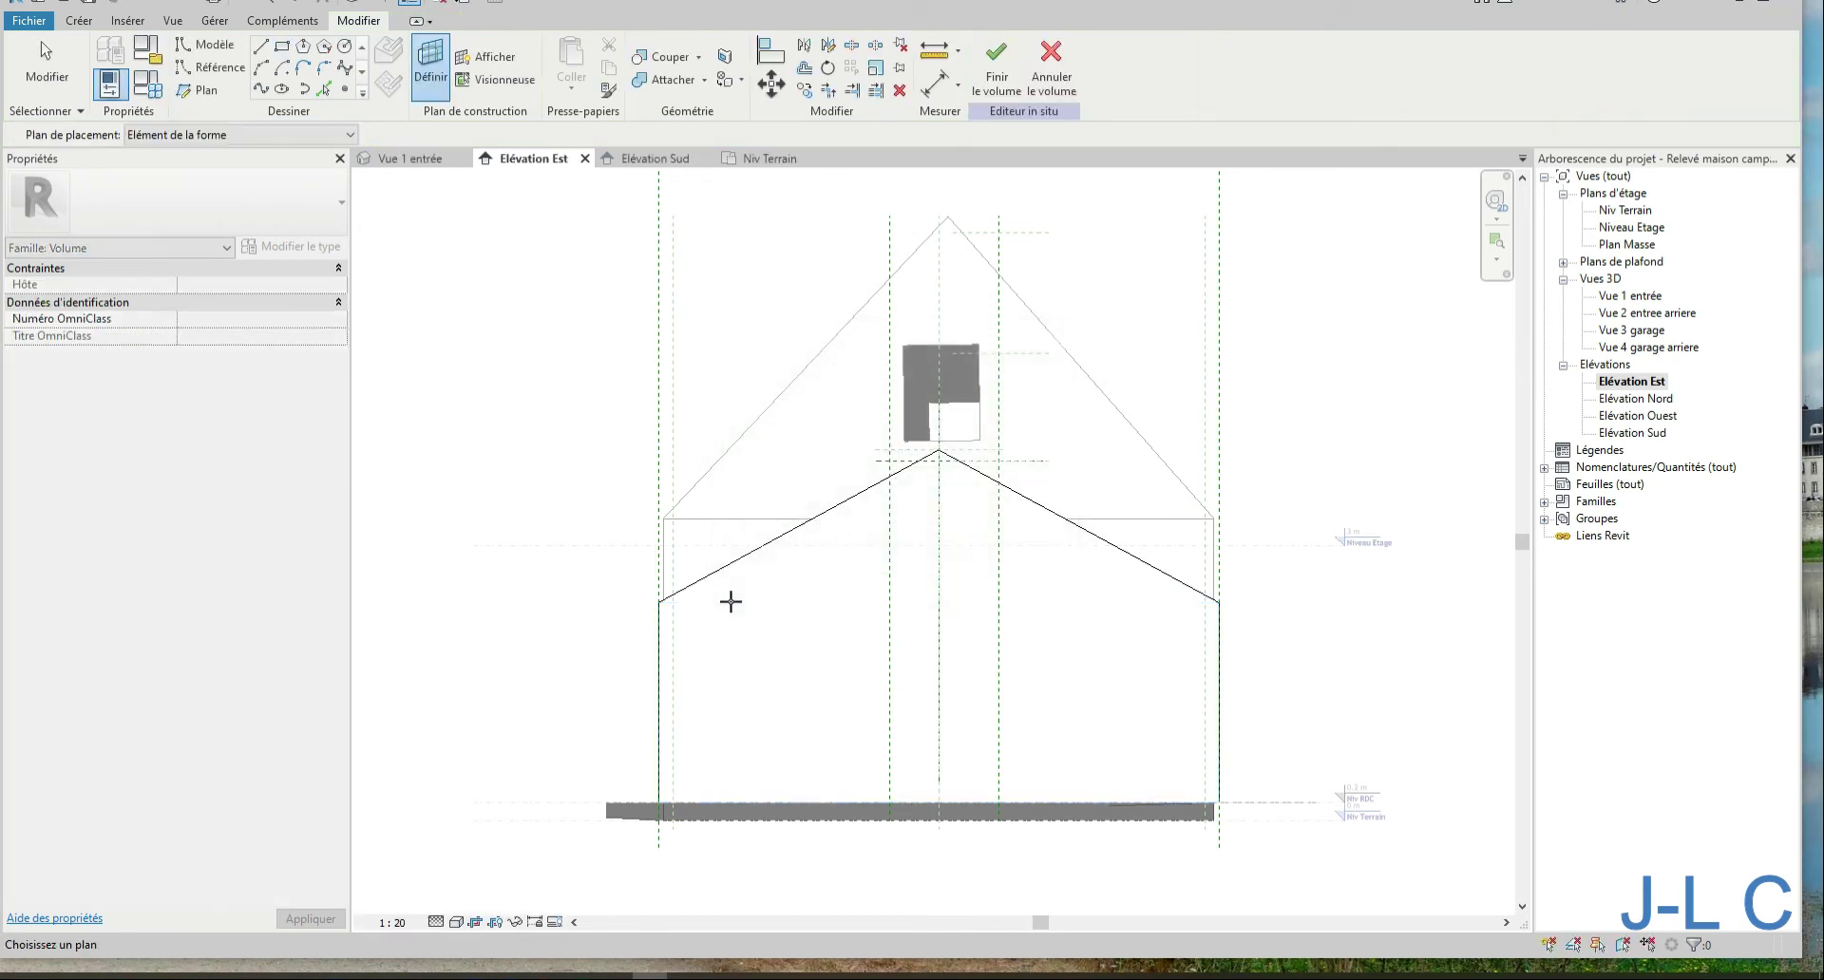
click(658, 637)
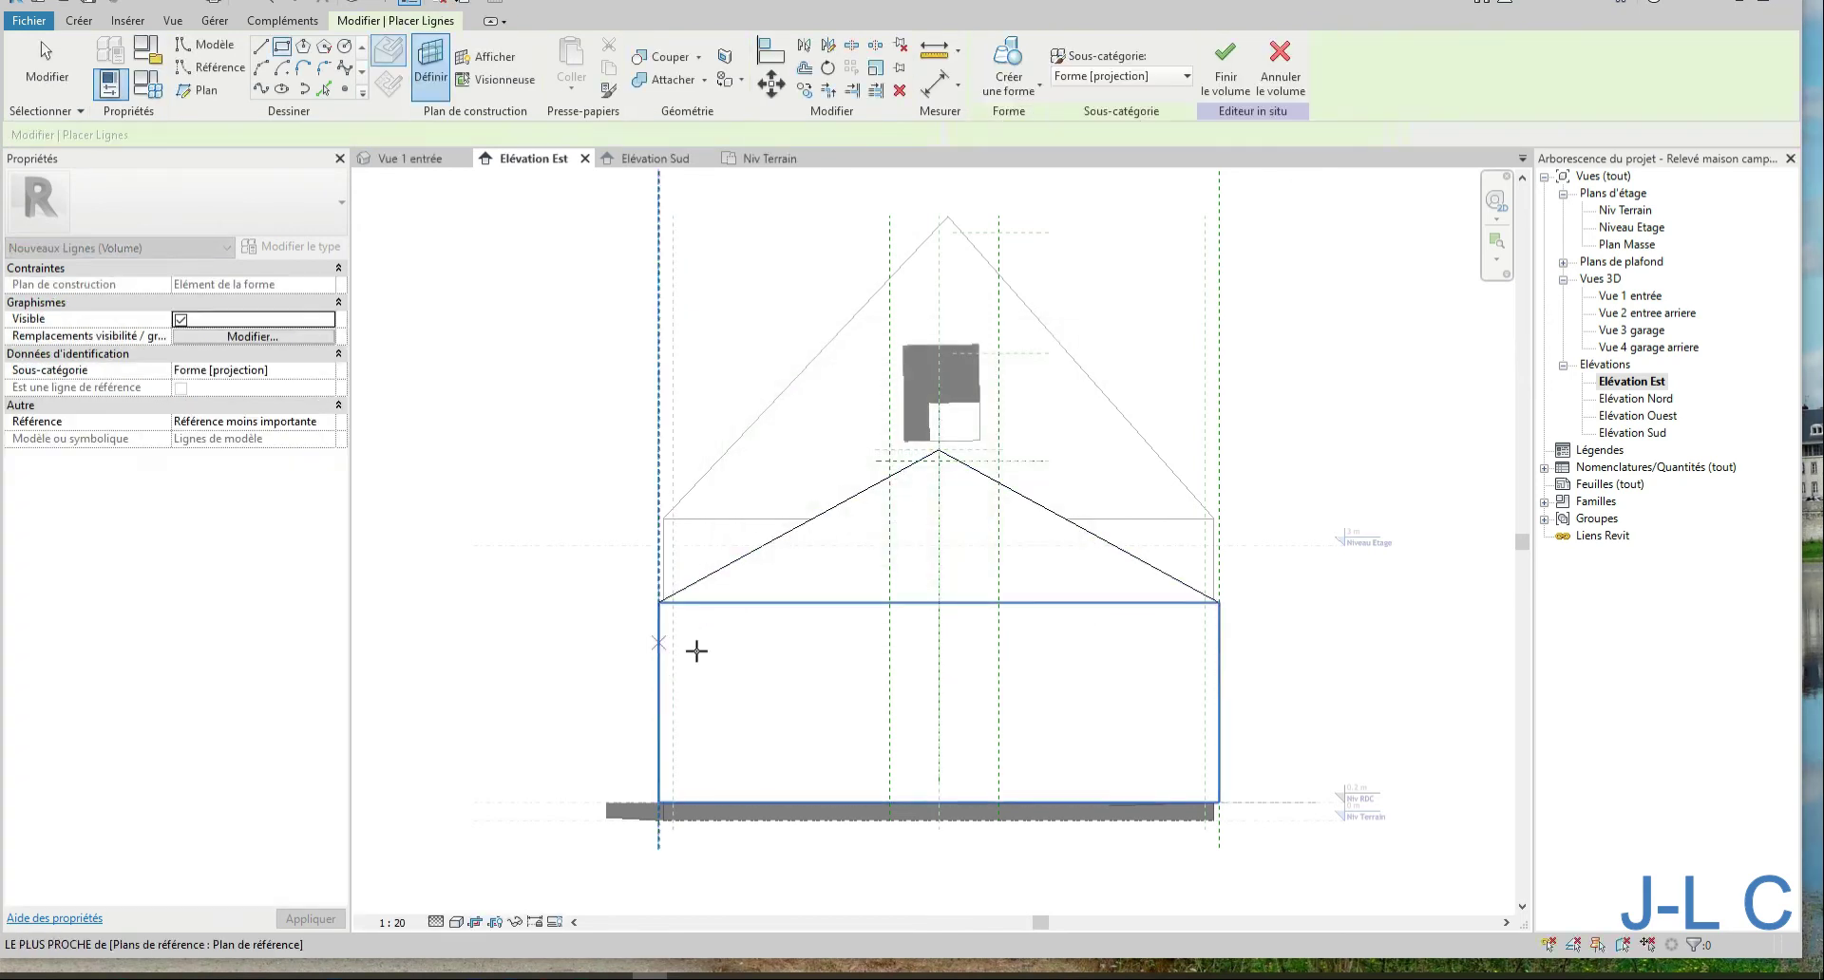
Draw the window rectangle, lock its edge to the reference plane and set it 1 m up
click(891, 661)
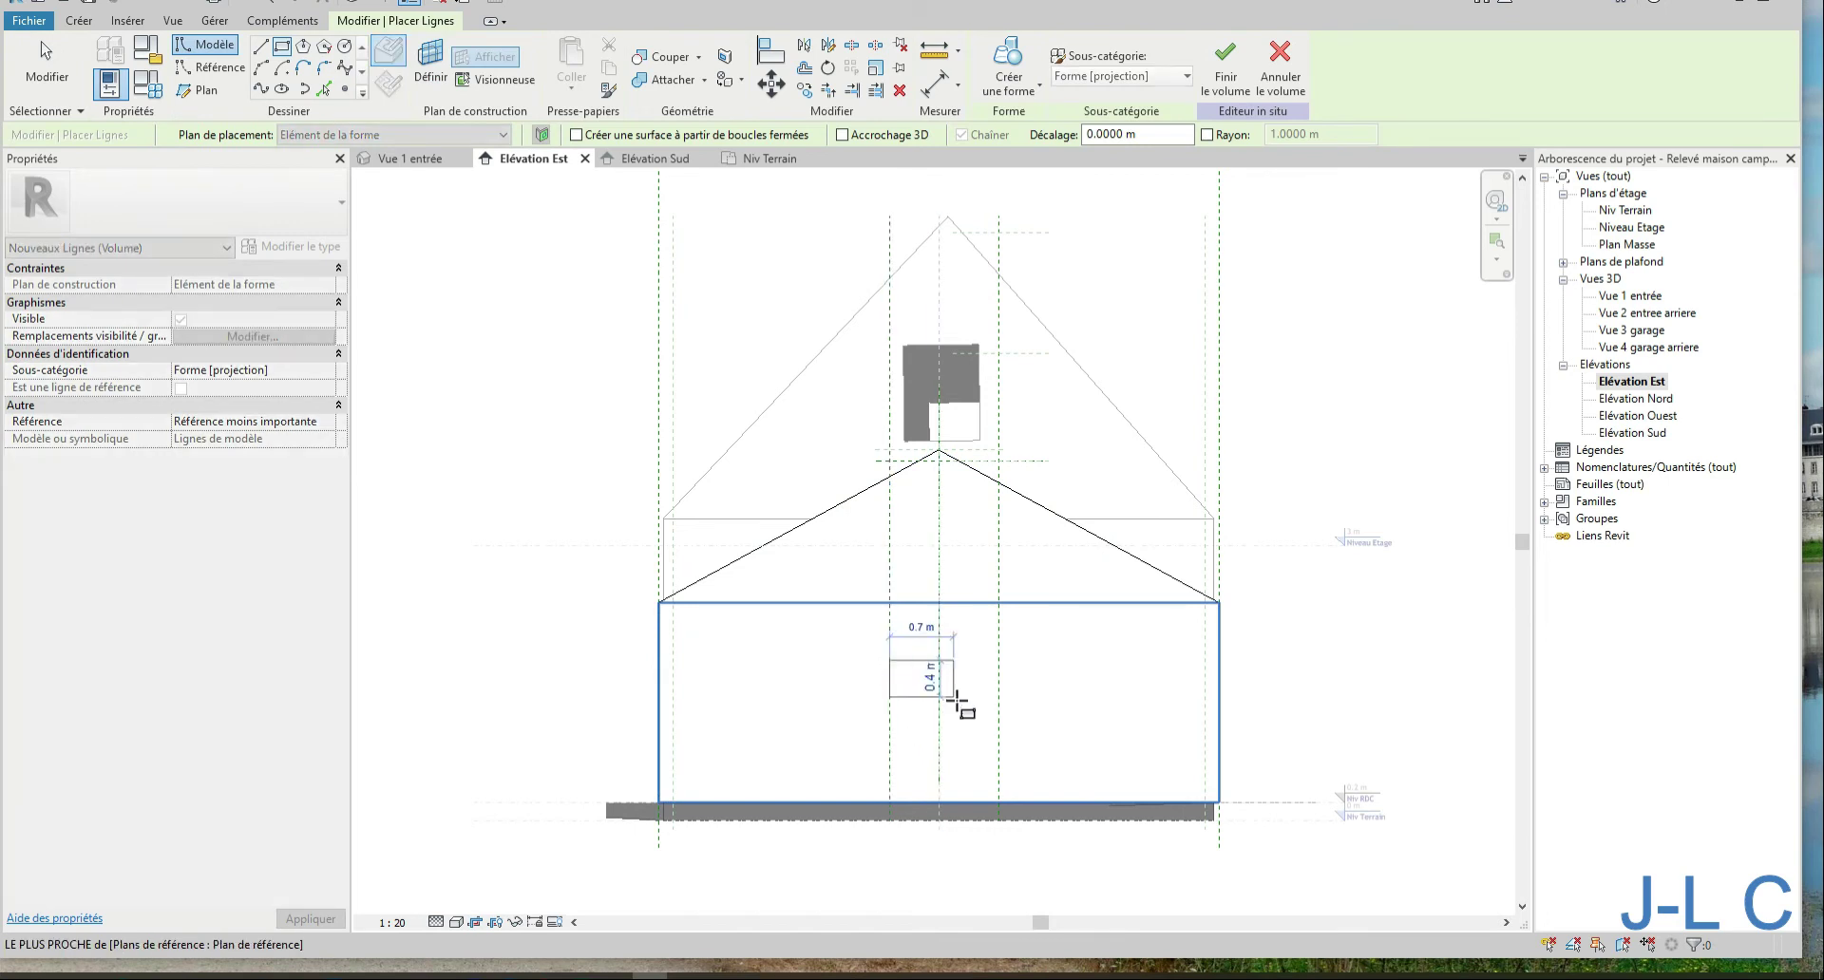
click(999, 734)
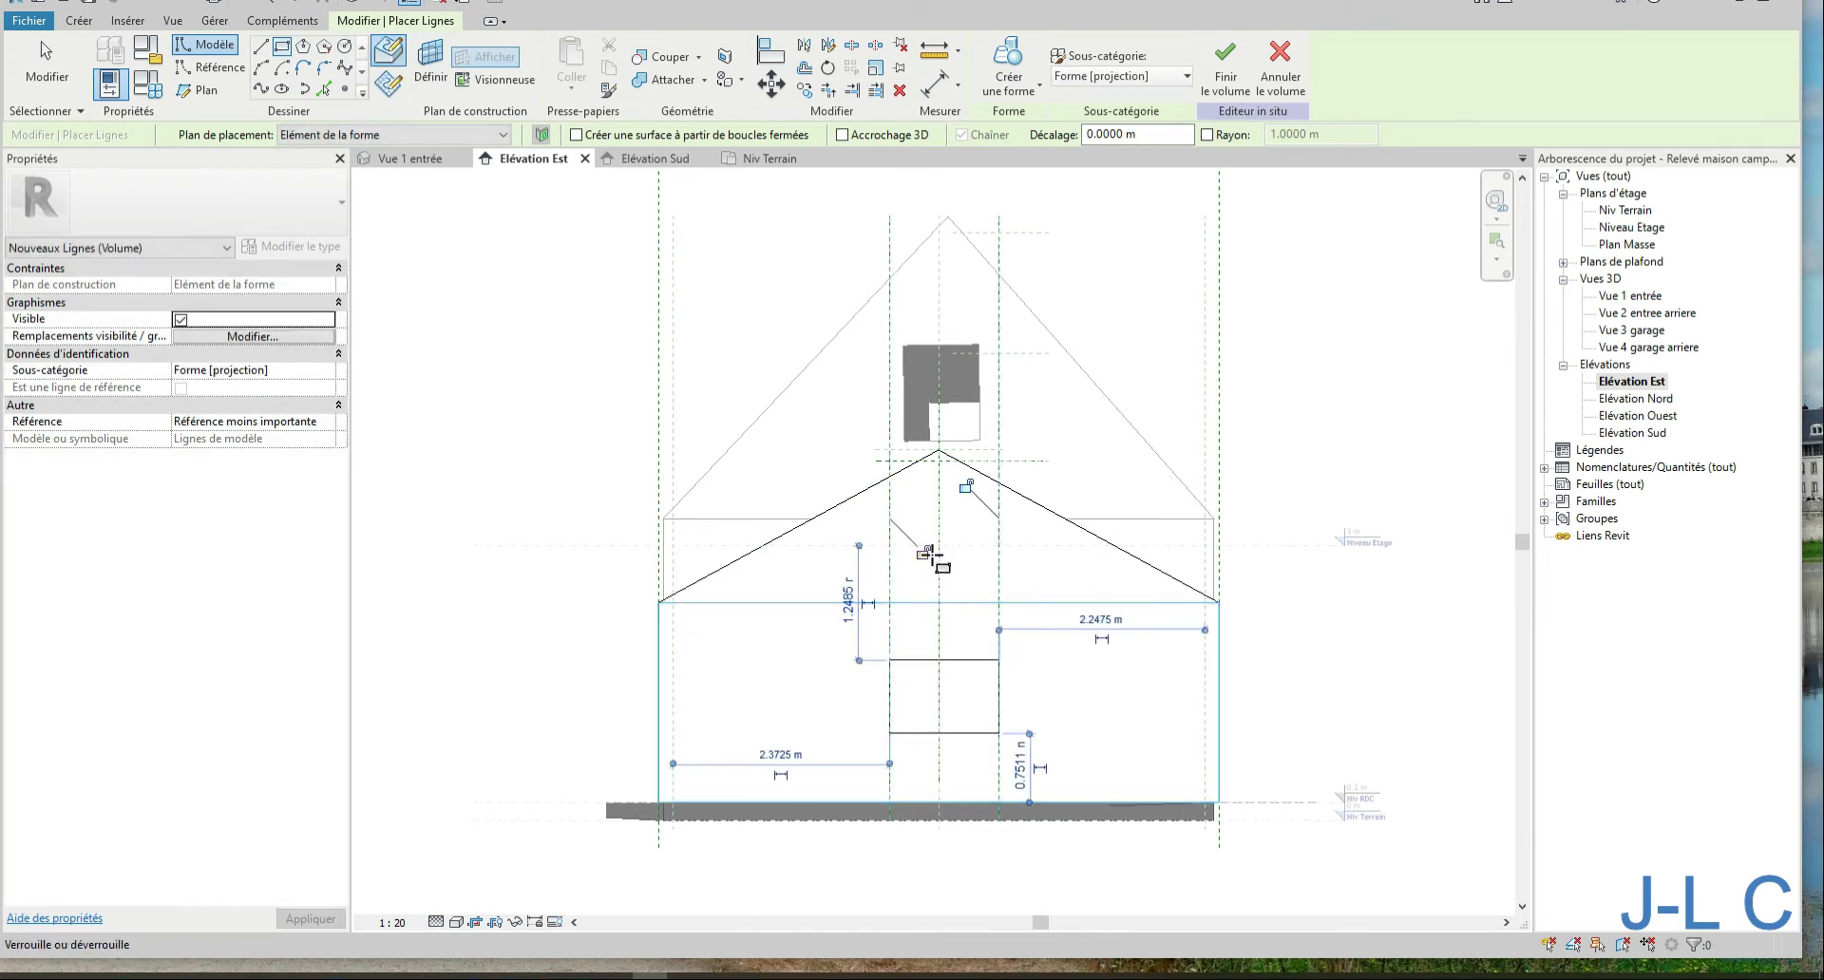
click(966, 485)
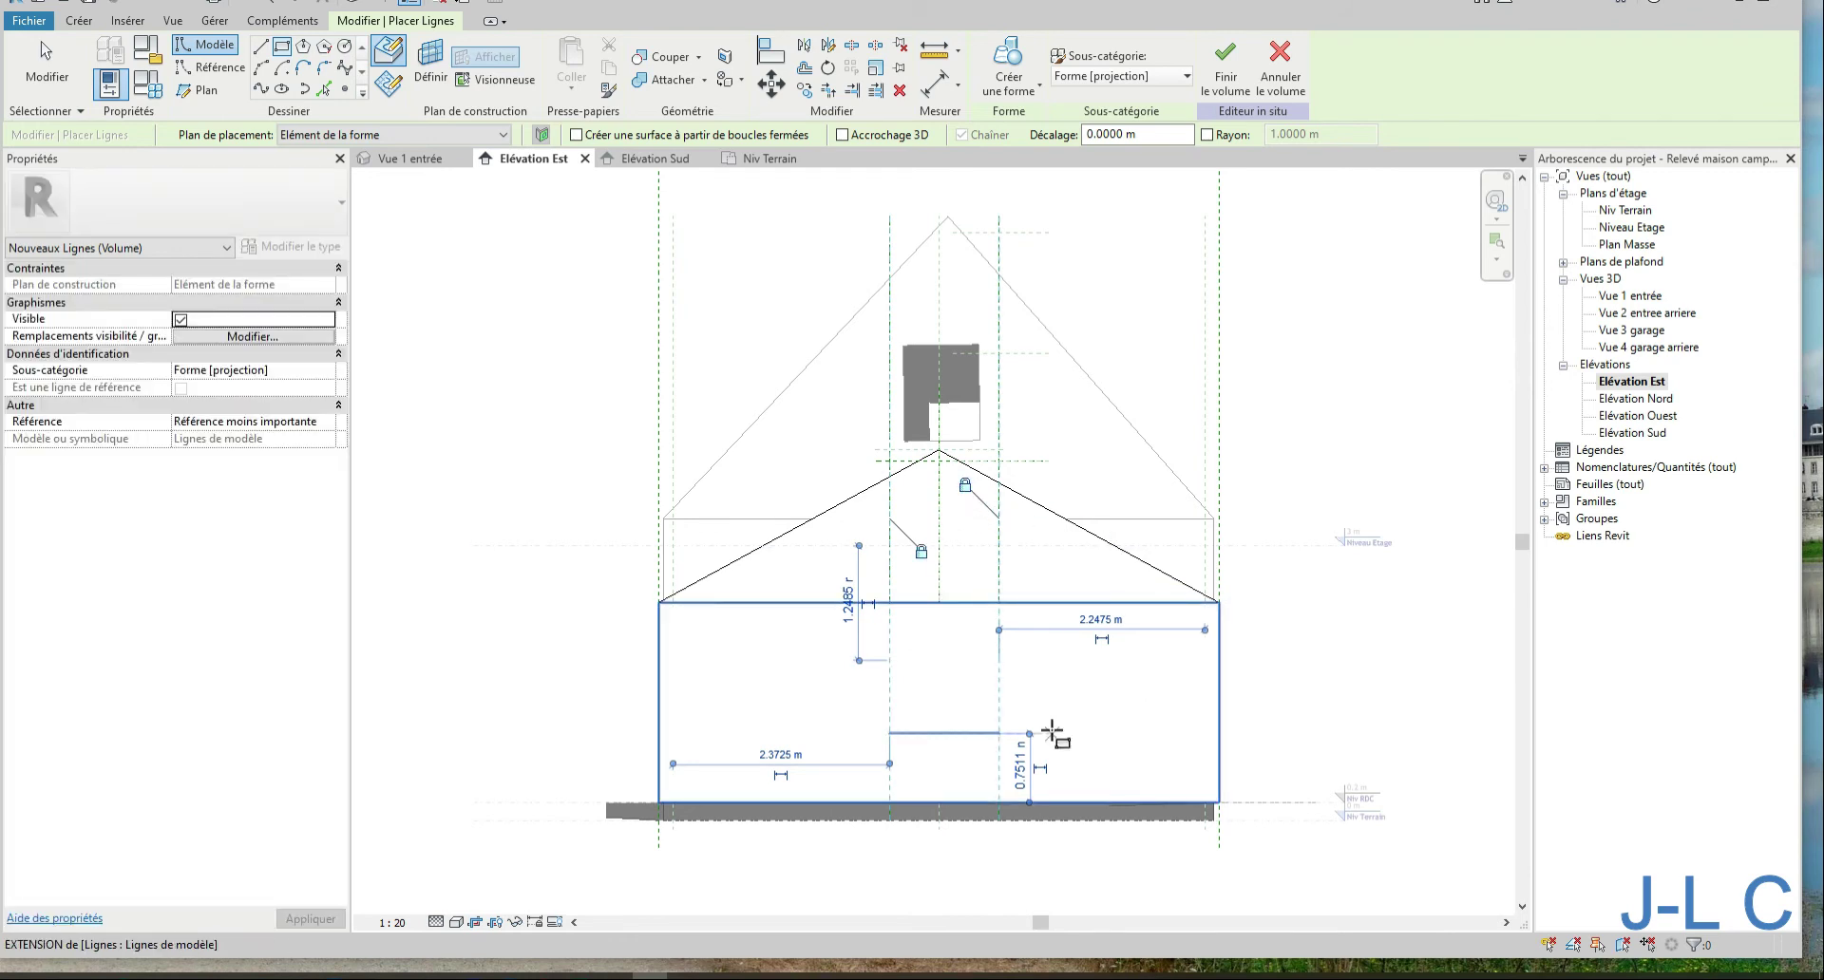
click(1021, 775)
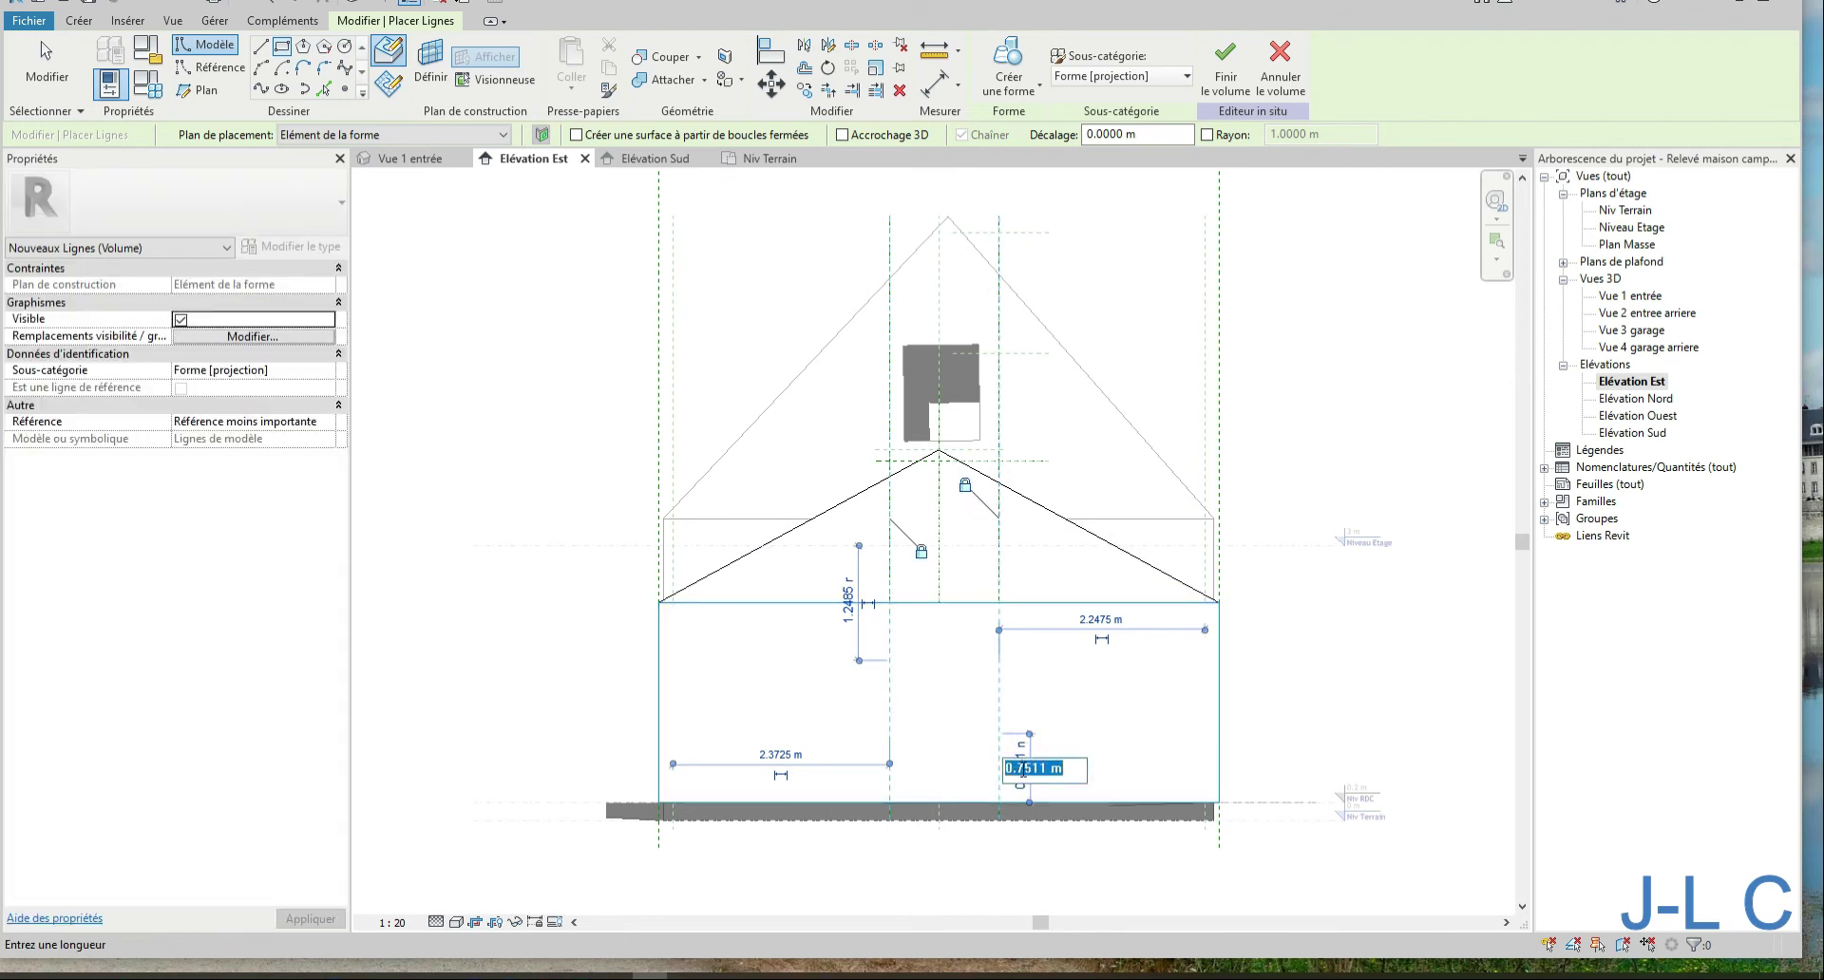
text(1.25)
key(Return)
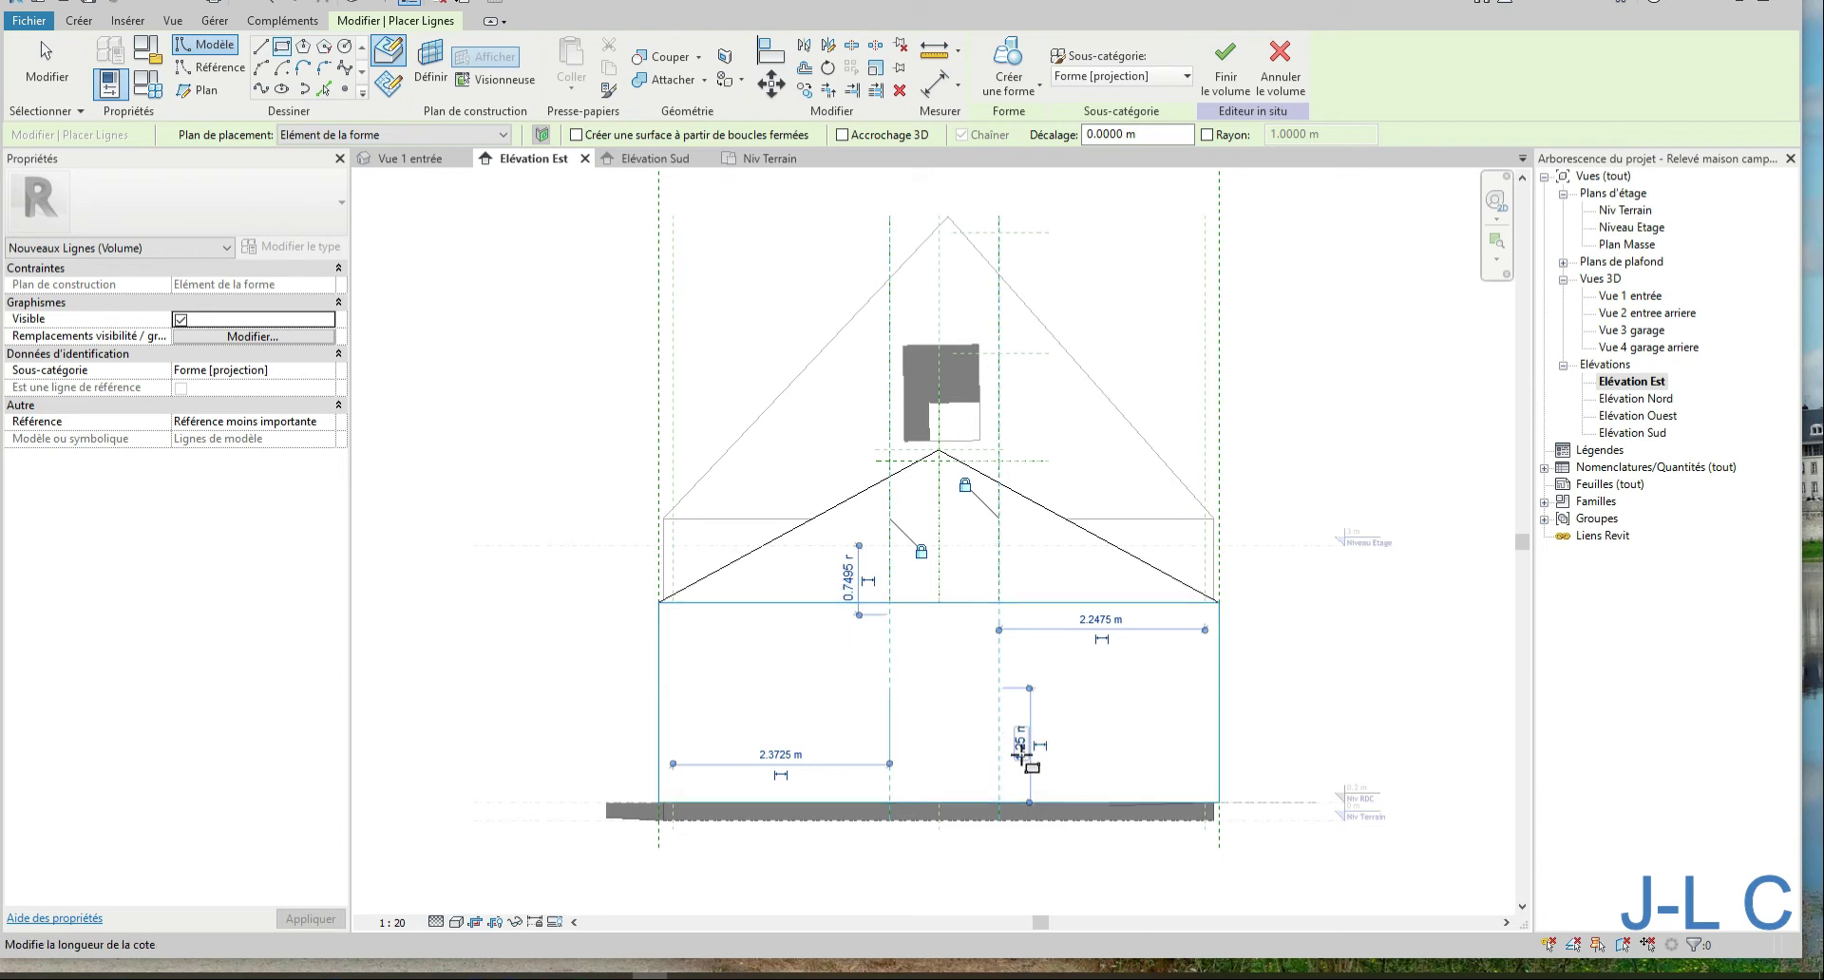
Finish the rectangle and set its height to 0.8 m for a 1.2 m × 0.8 m window
click(42, 52)
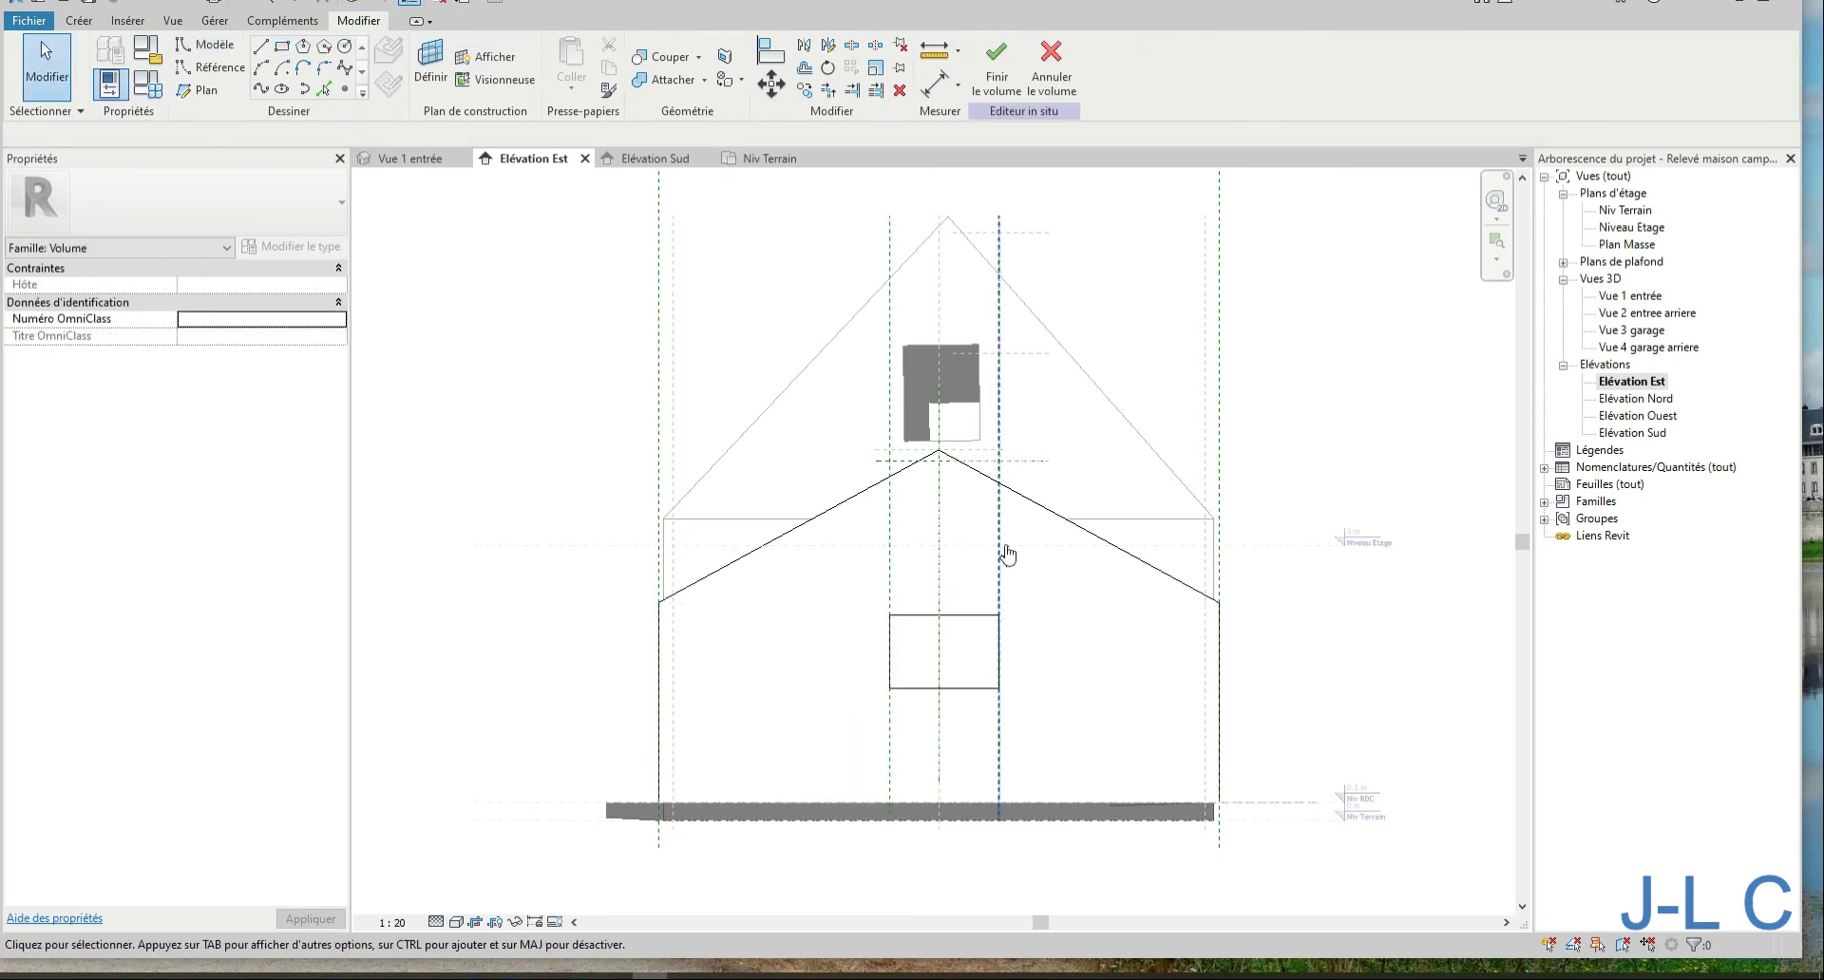
click(975, 617)
click(974, 617)
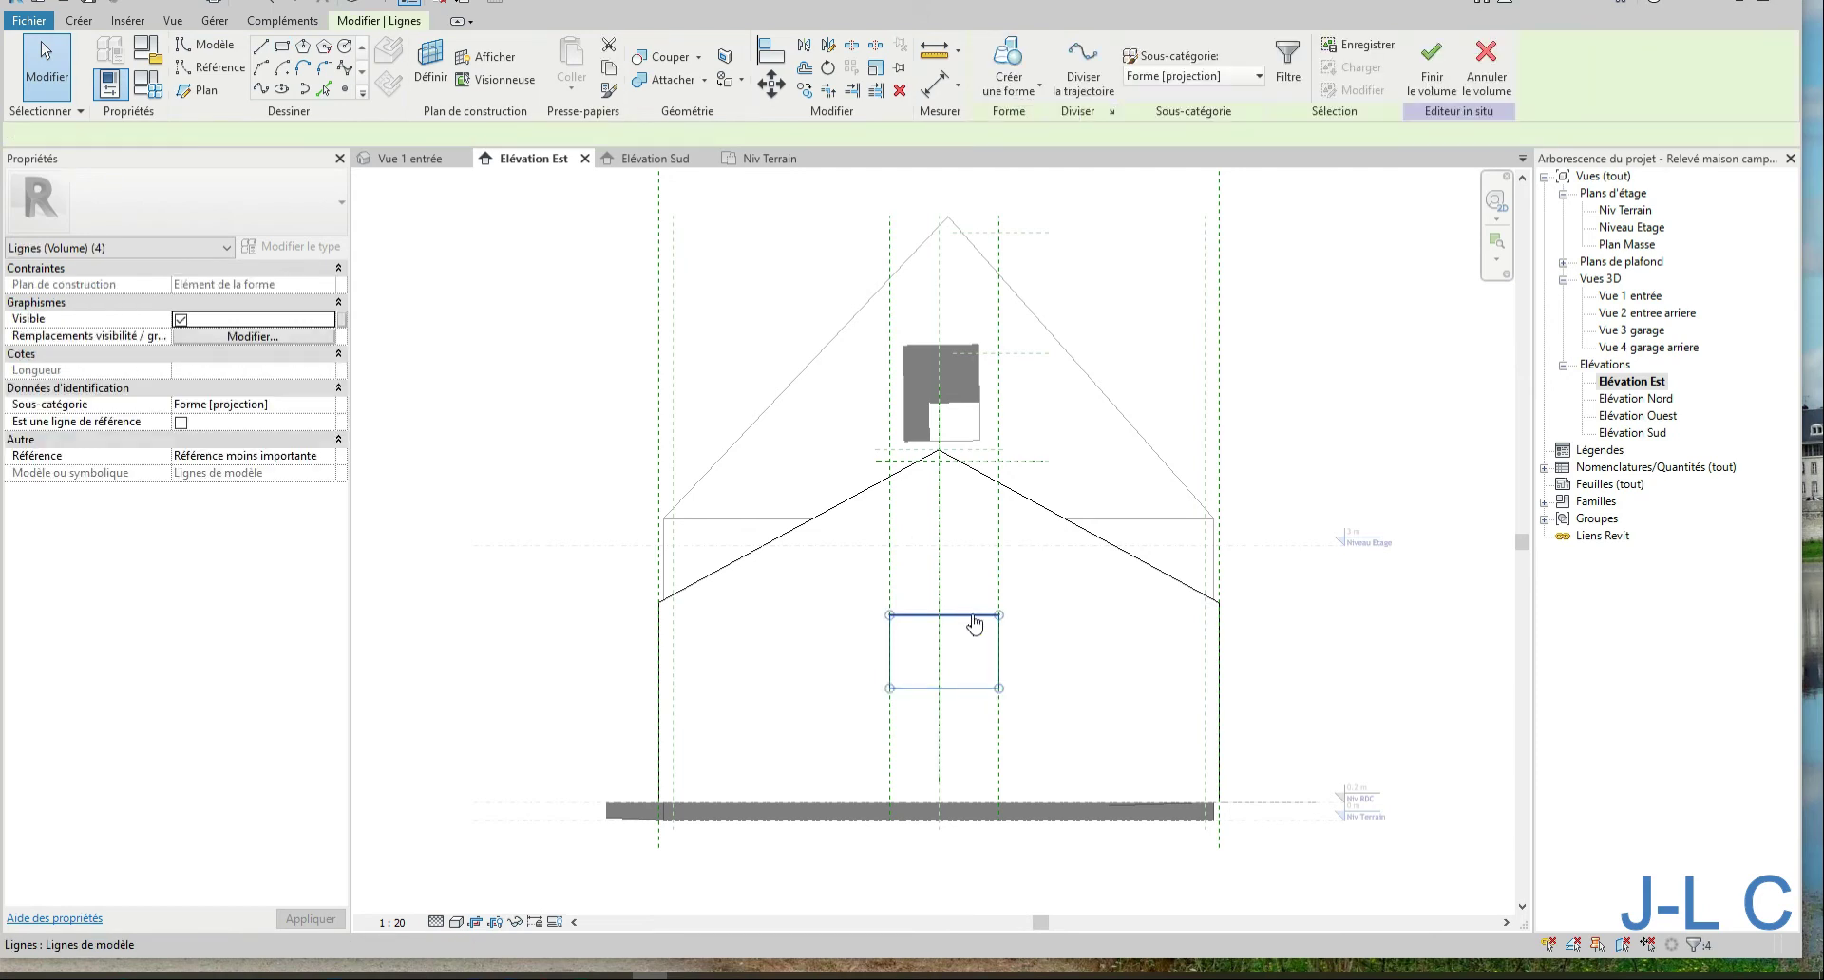
click(848, 652)
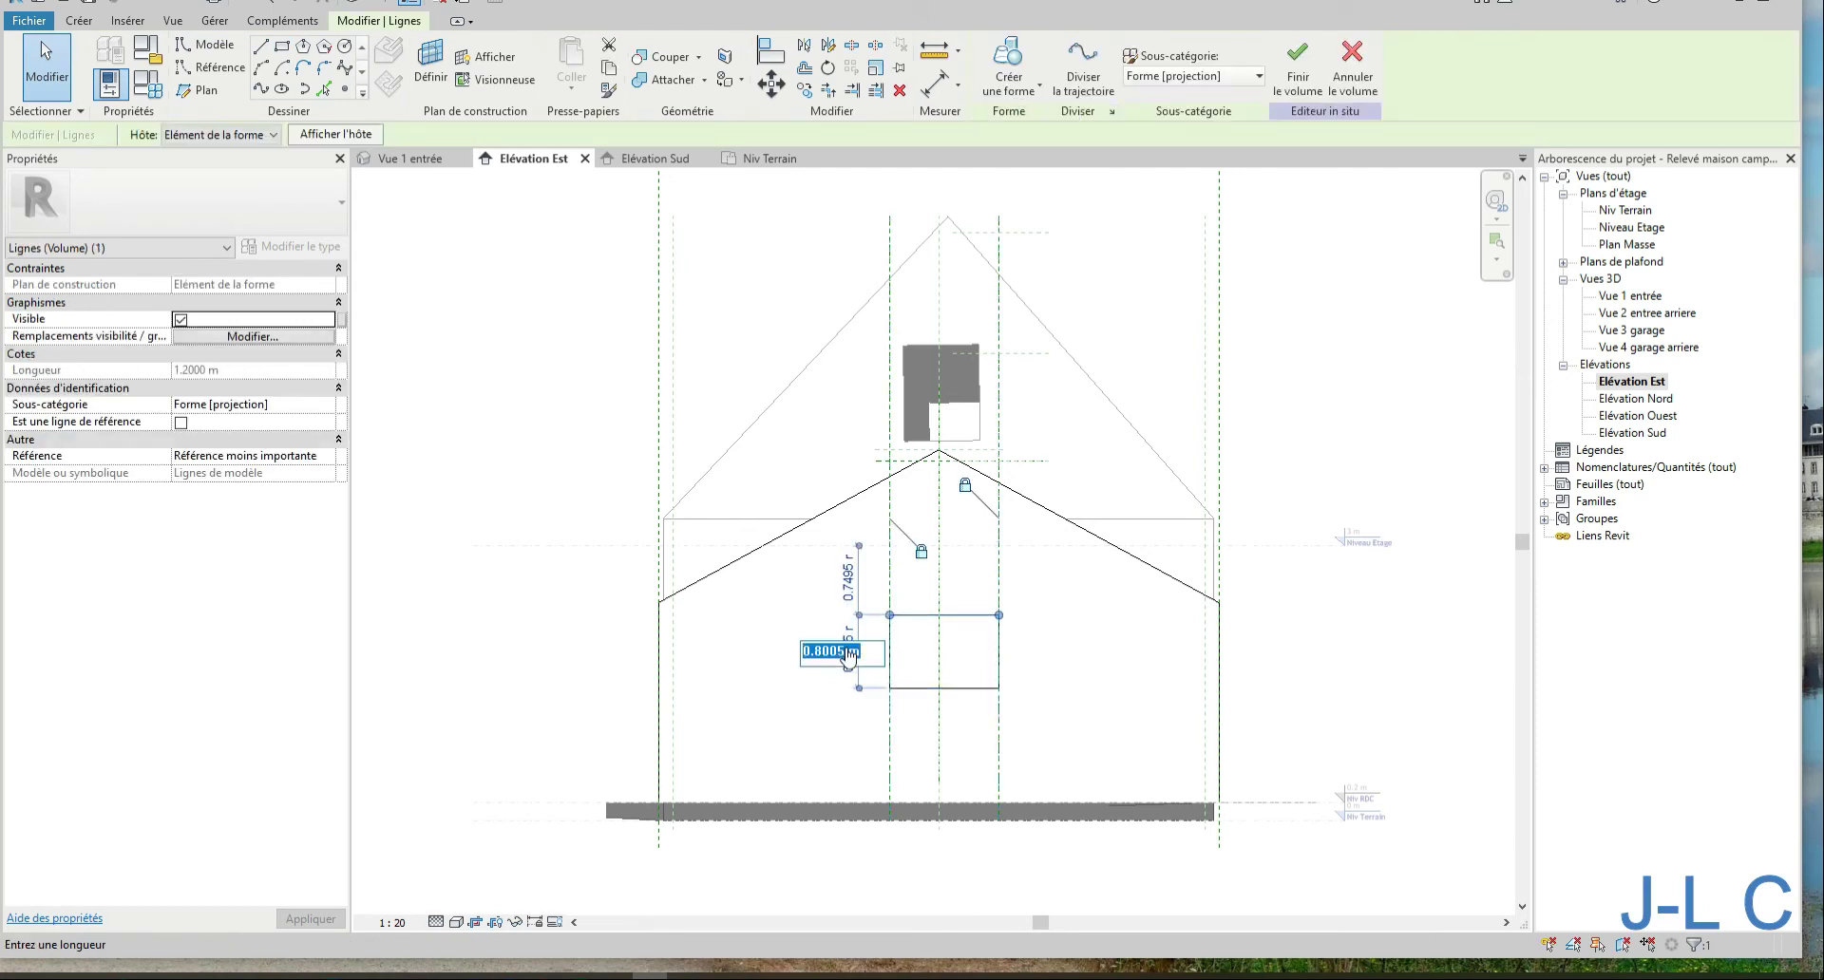
text(.8)
key(Return)
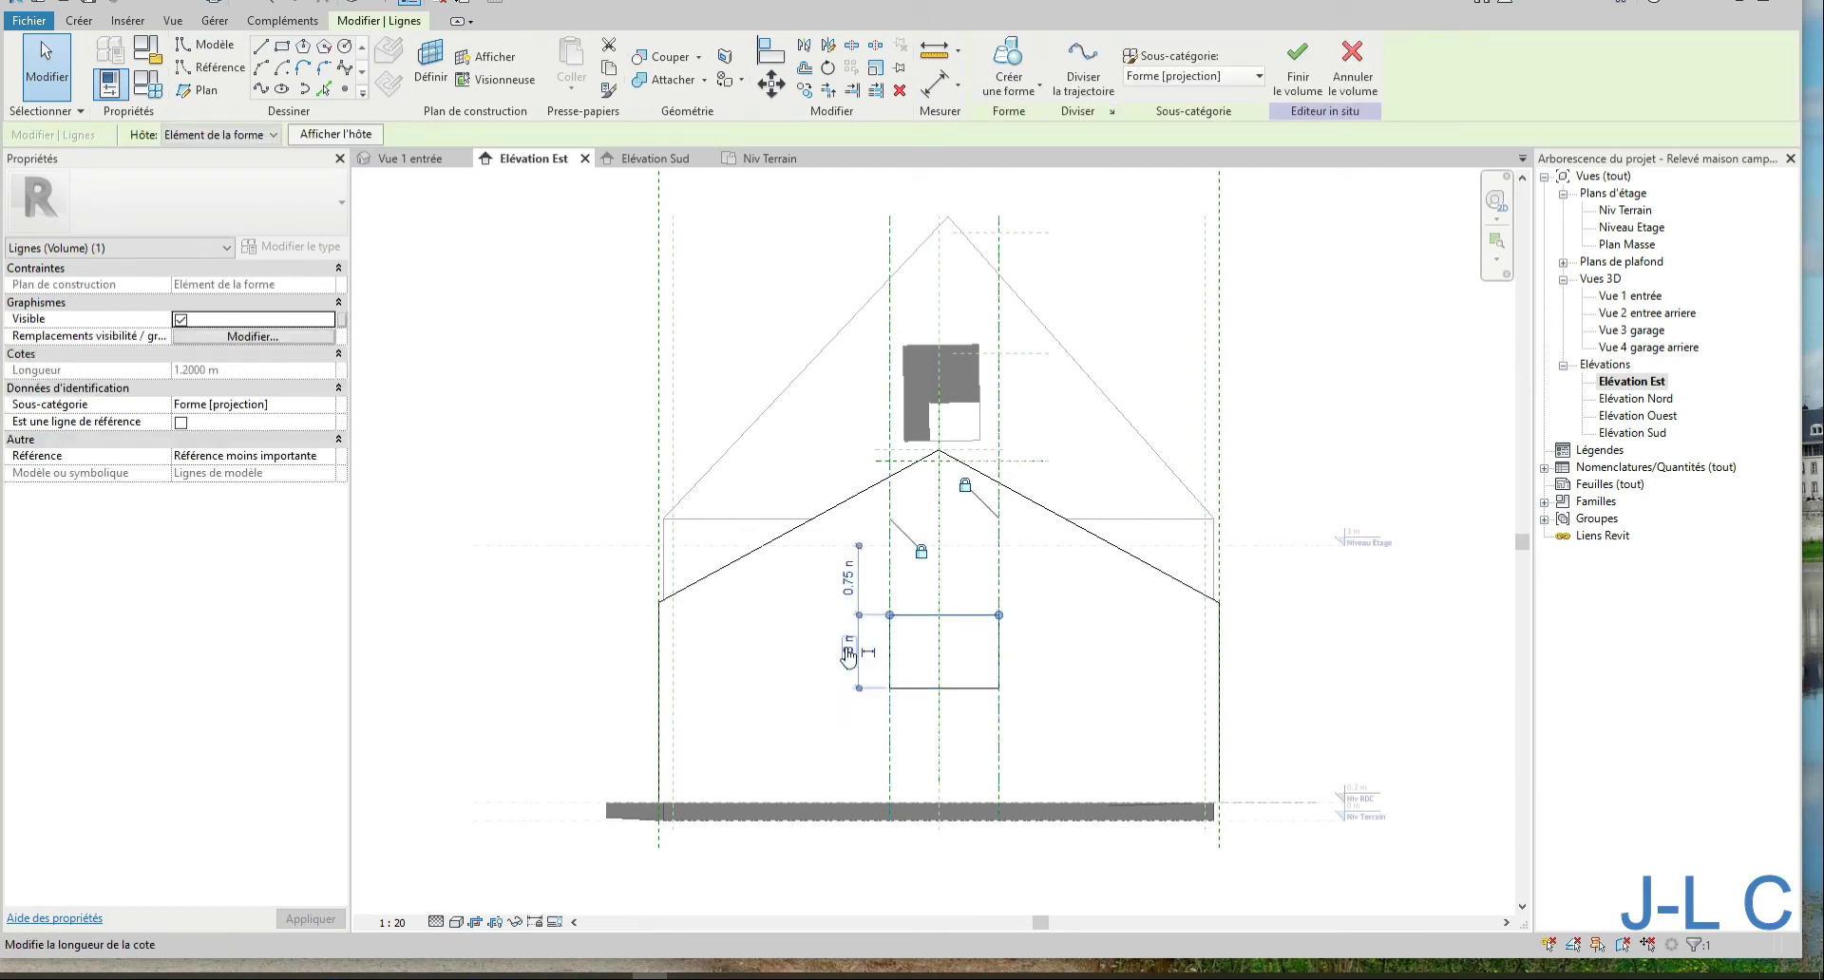
Check the rectangle edges against the reference plane, then open Vue 1 entrée
click(998, 665)
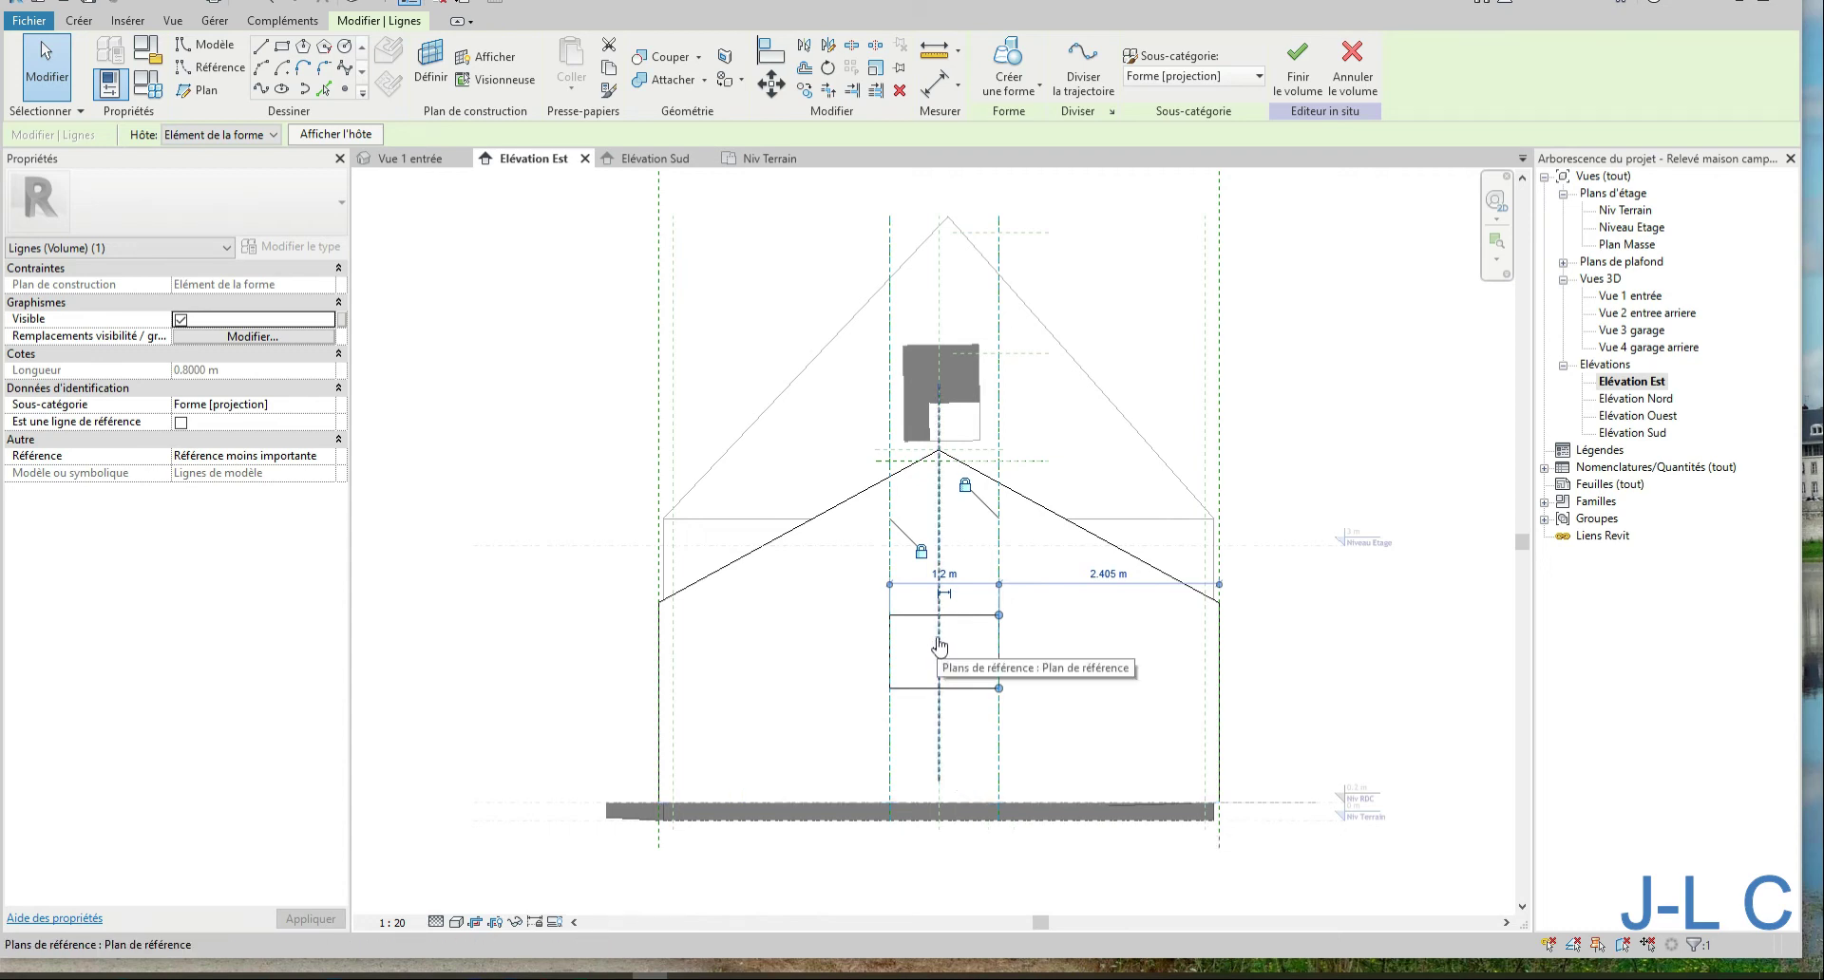
click(941, 557)
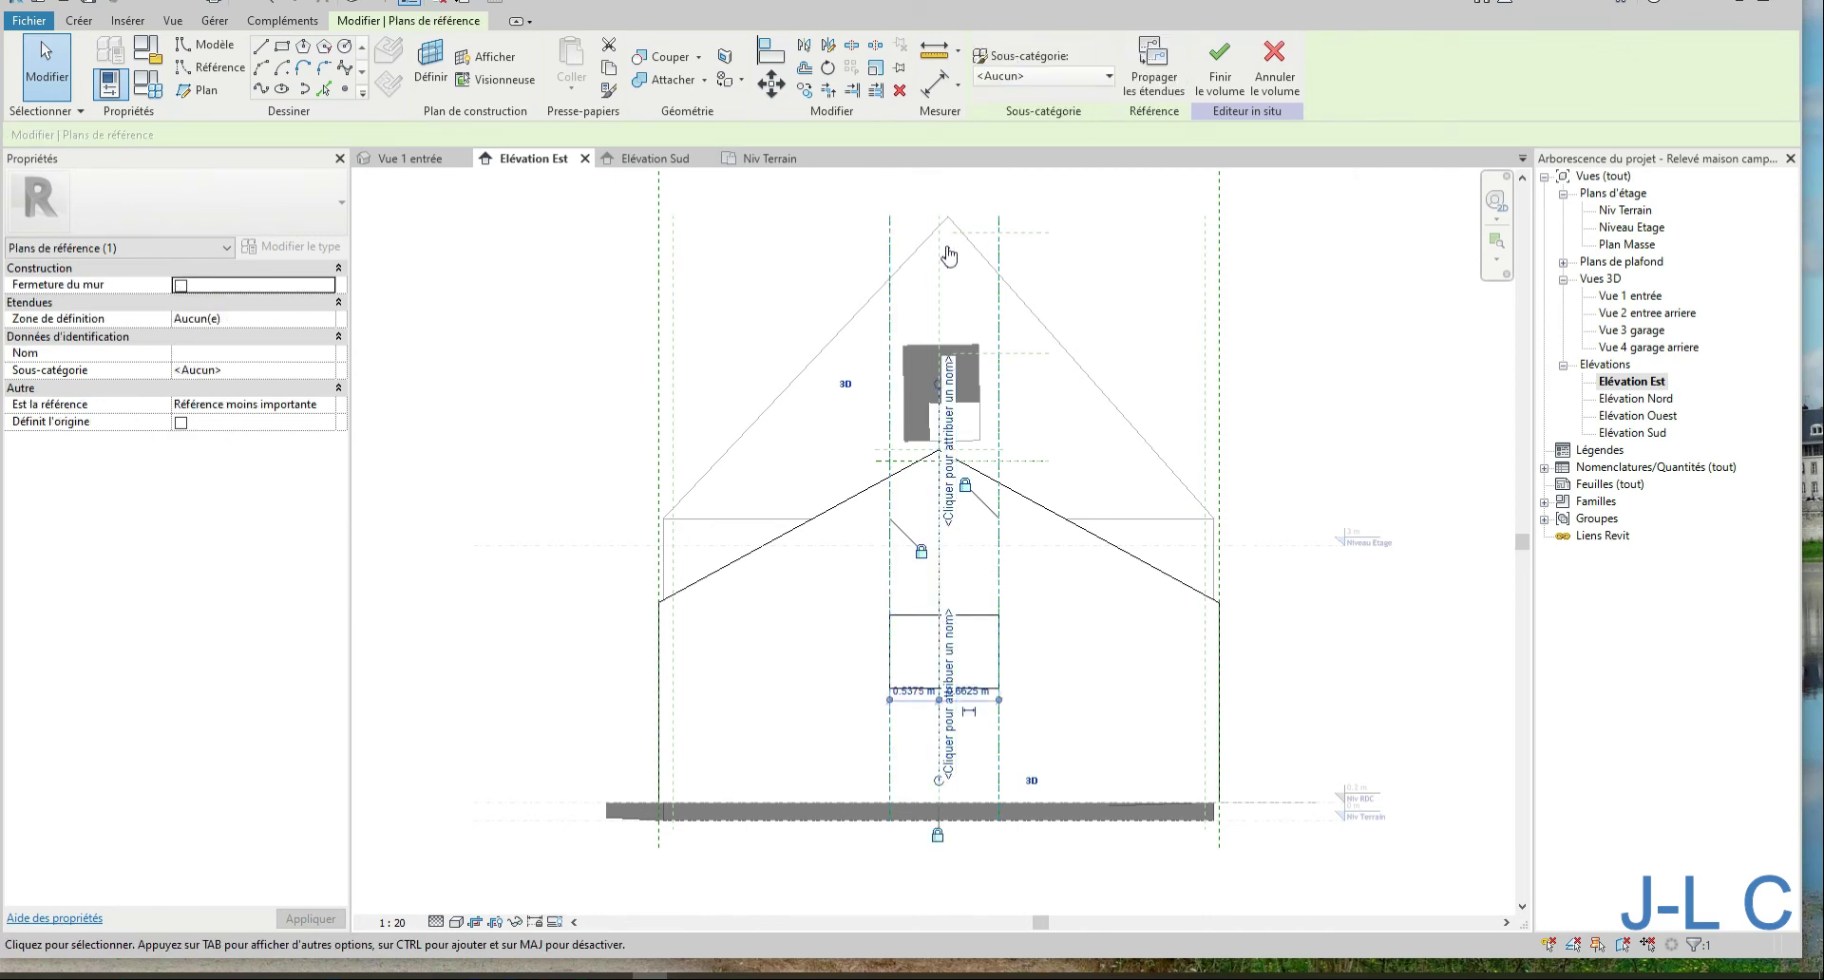
click(964, 661)
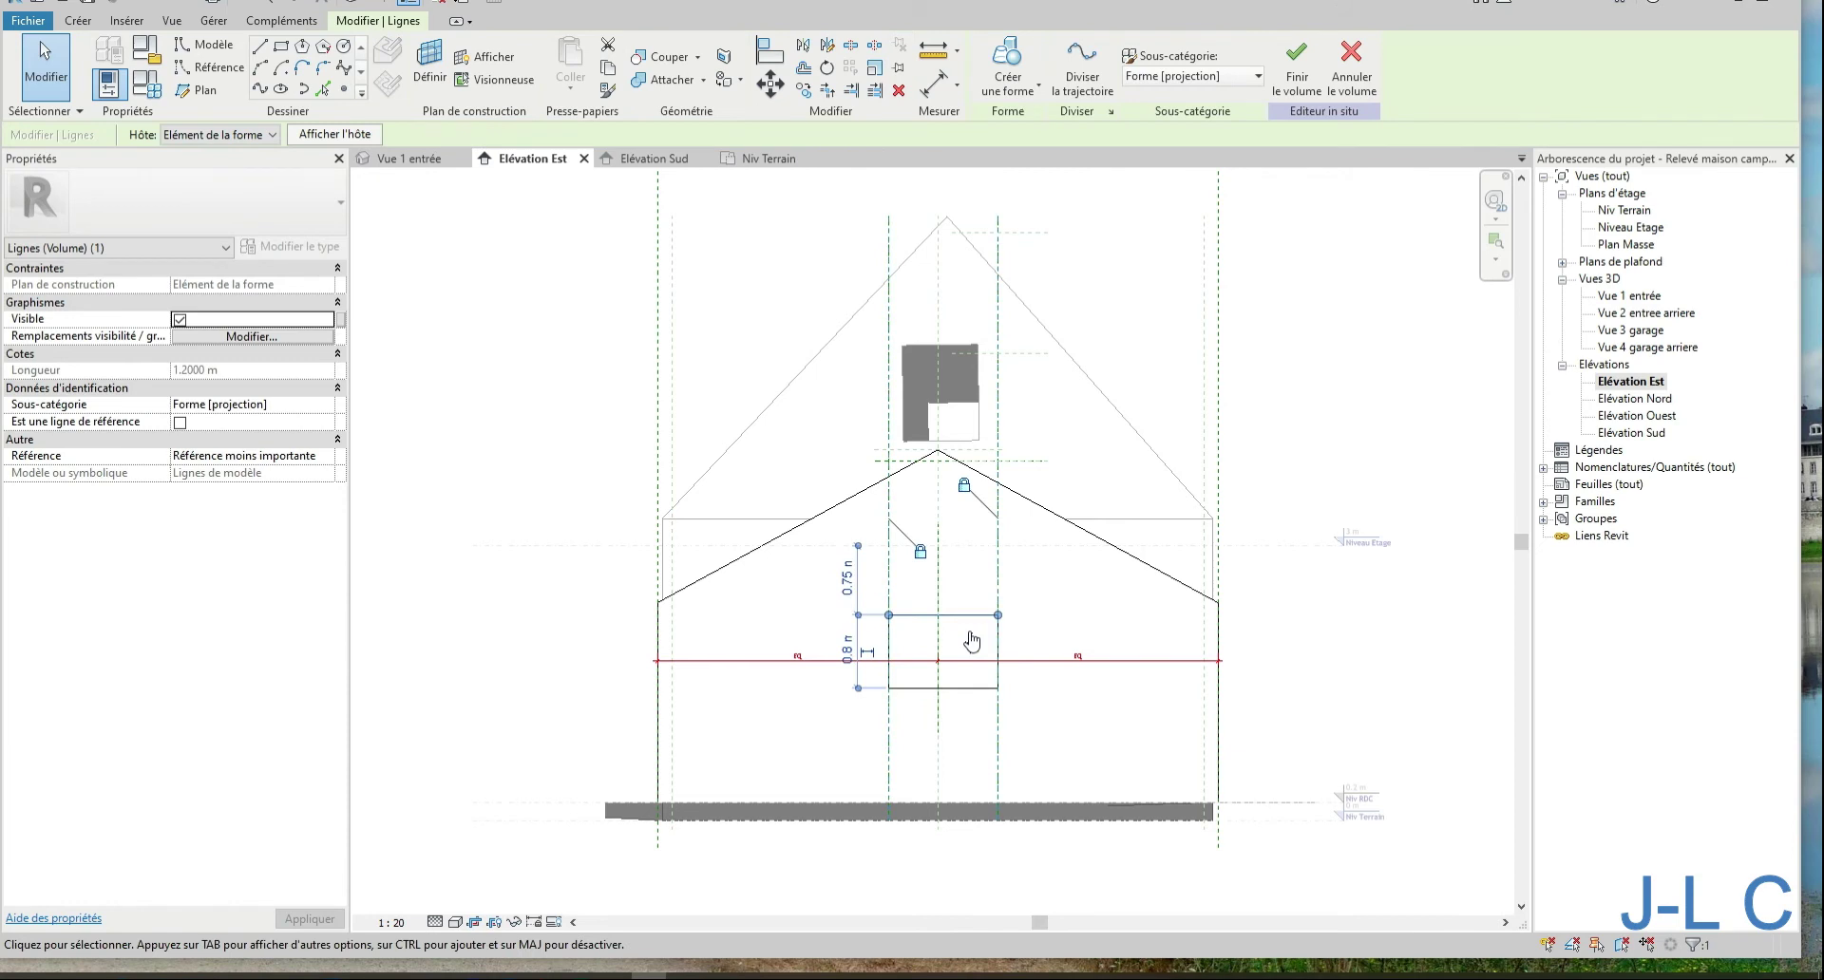
click(890, 649)
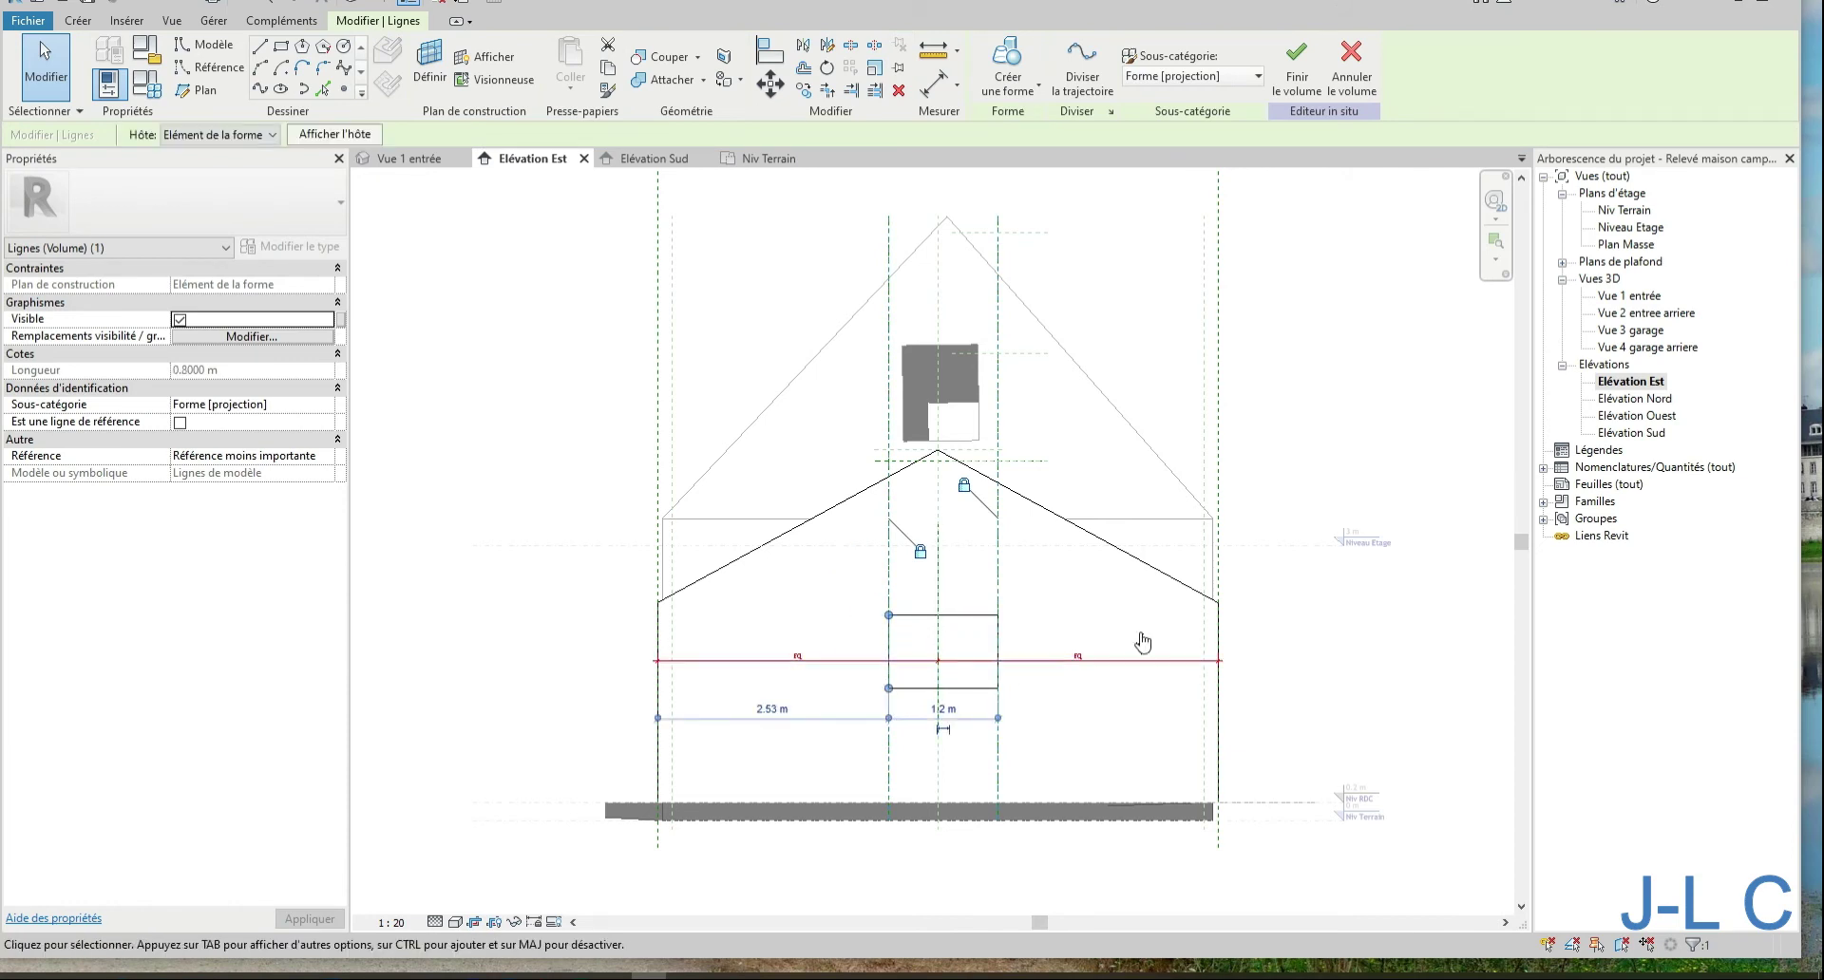
double_click(1626, 298)
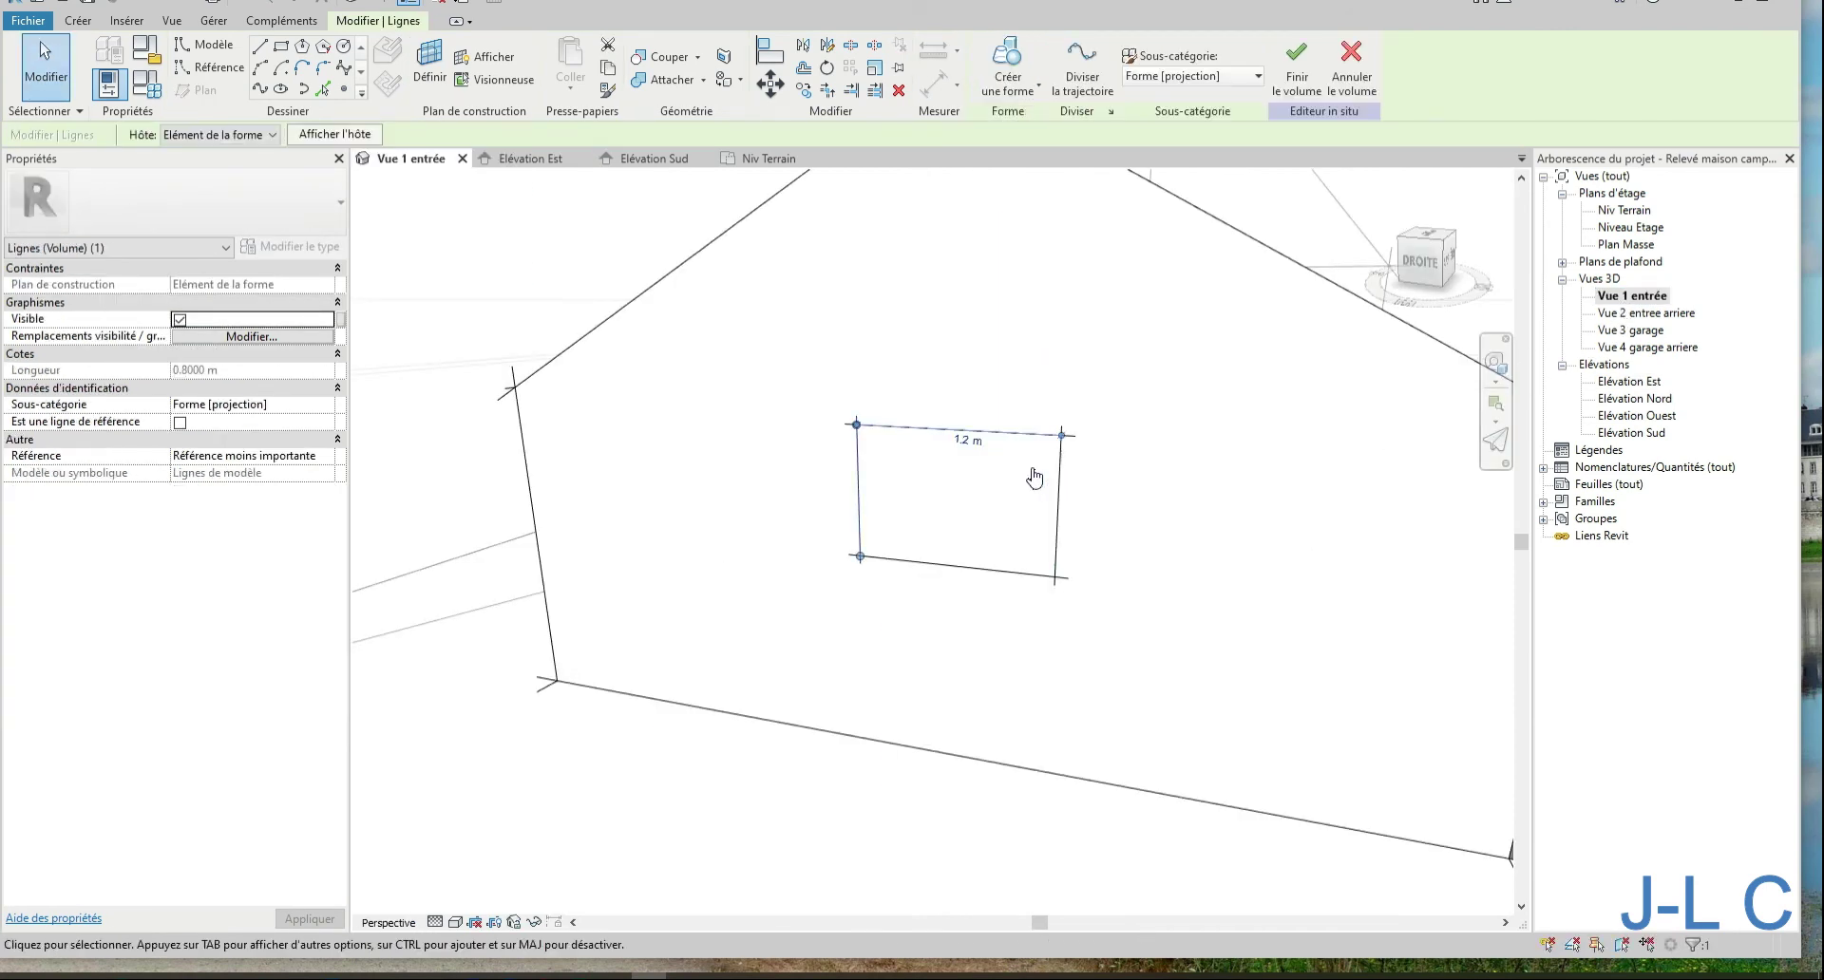
Make the four window lines a 0.2 m deep void, close other view tabs and deselect
drag(796, 390, 1132, 647)
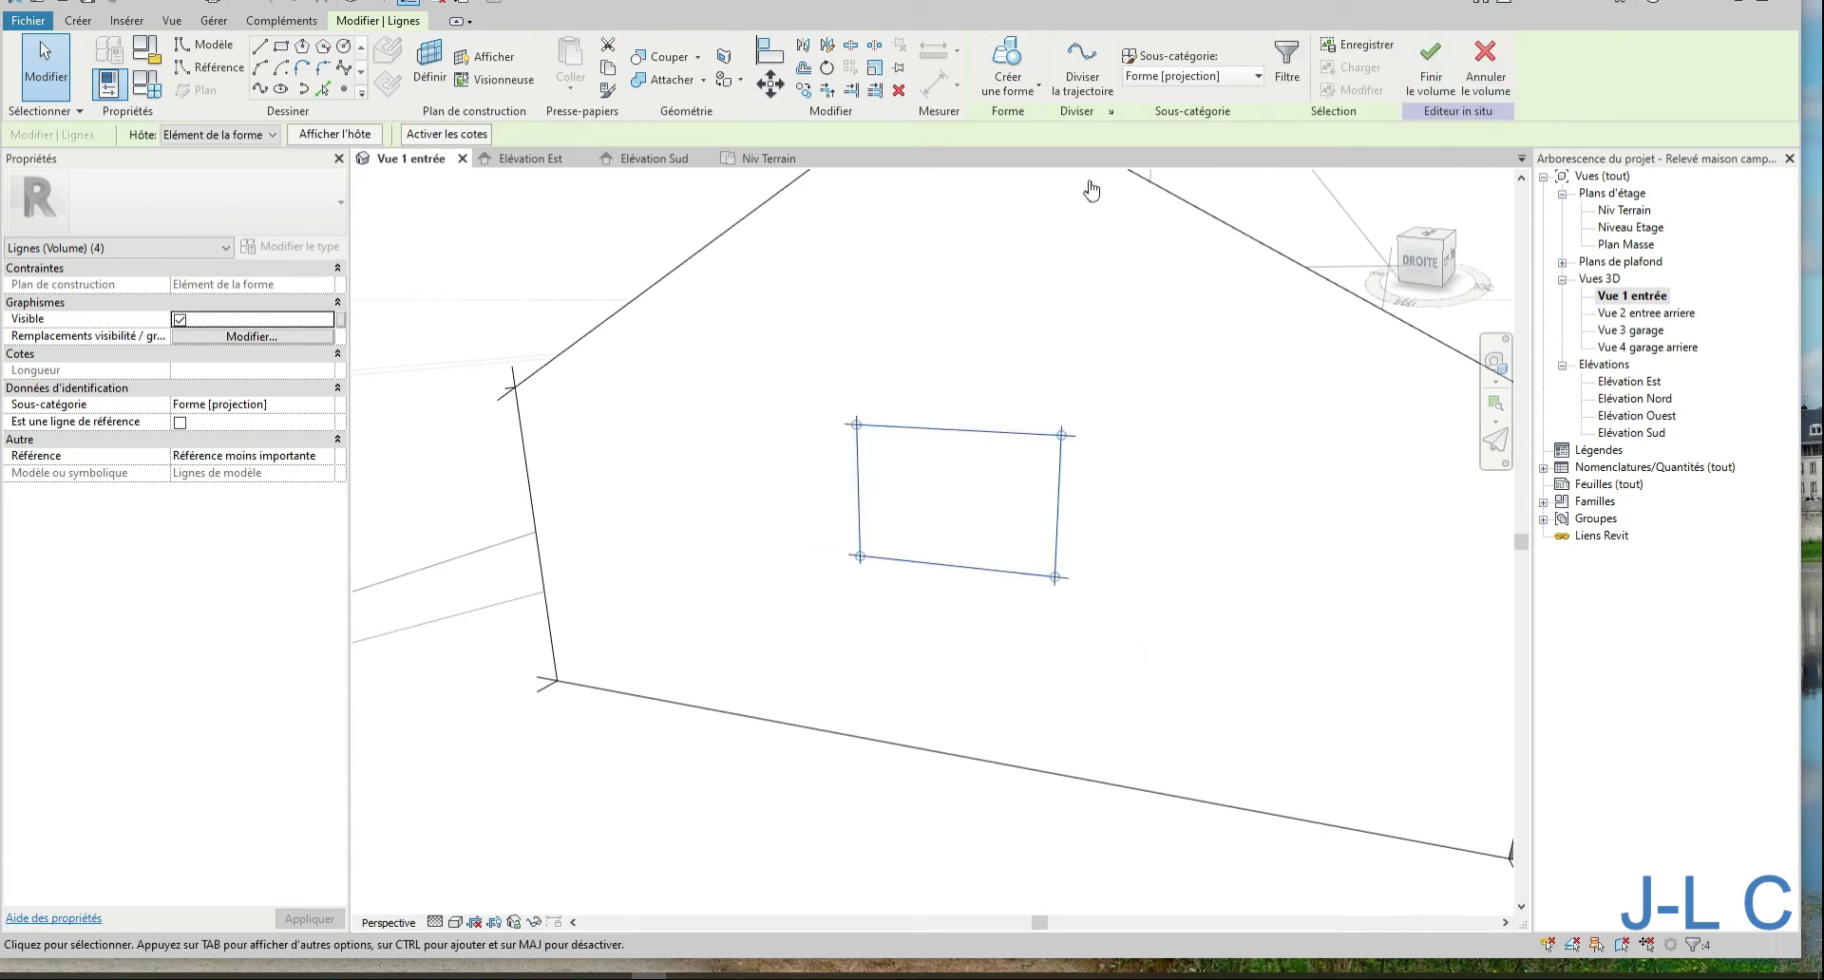
click(1007, 71)
click(1031, 169)
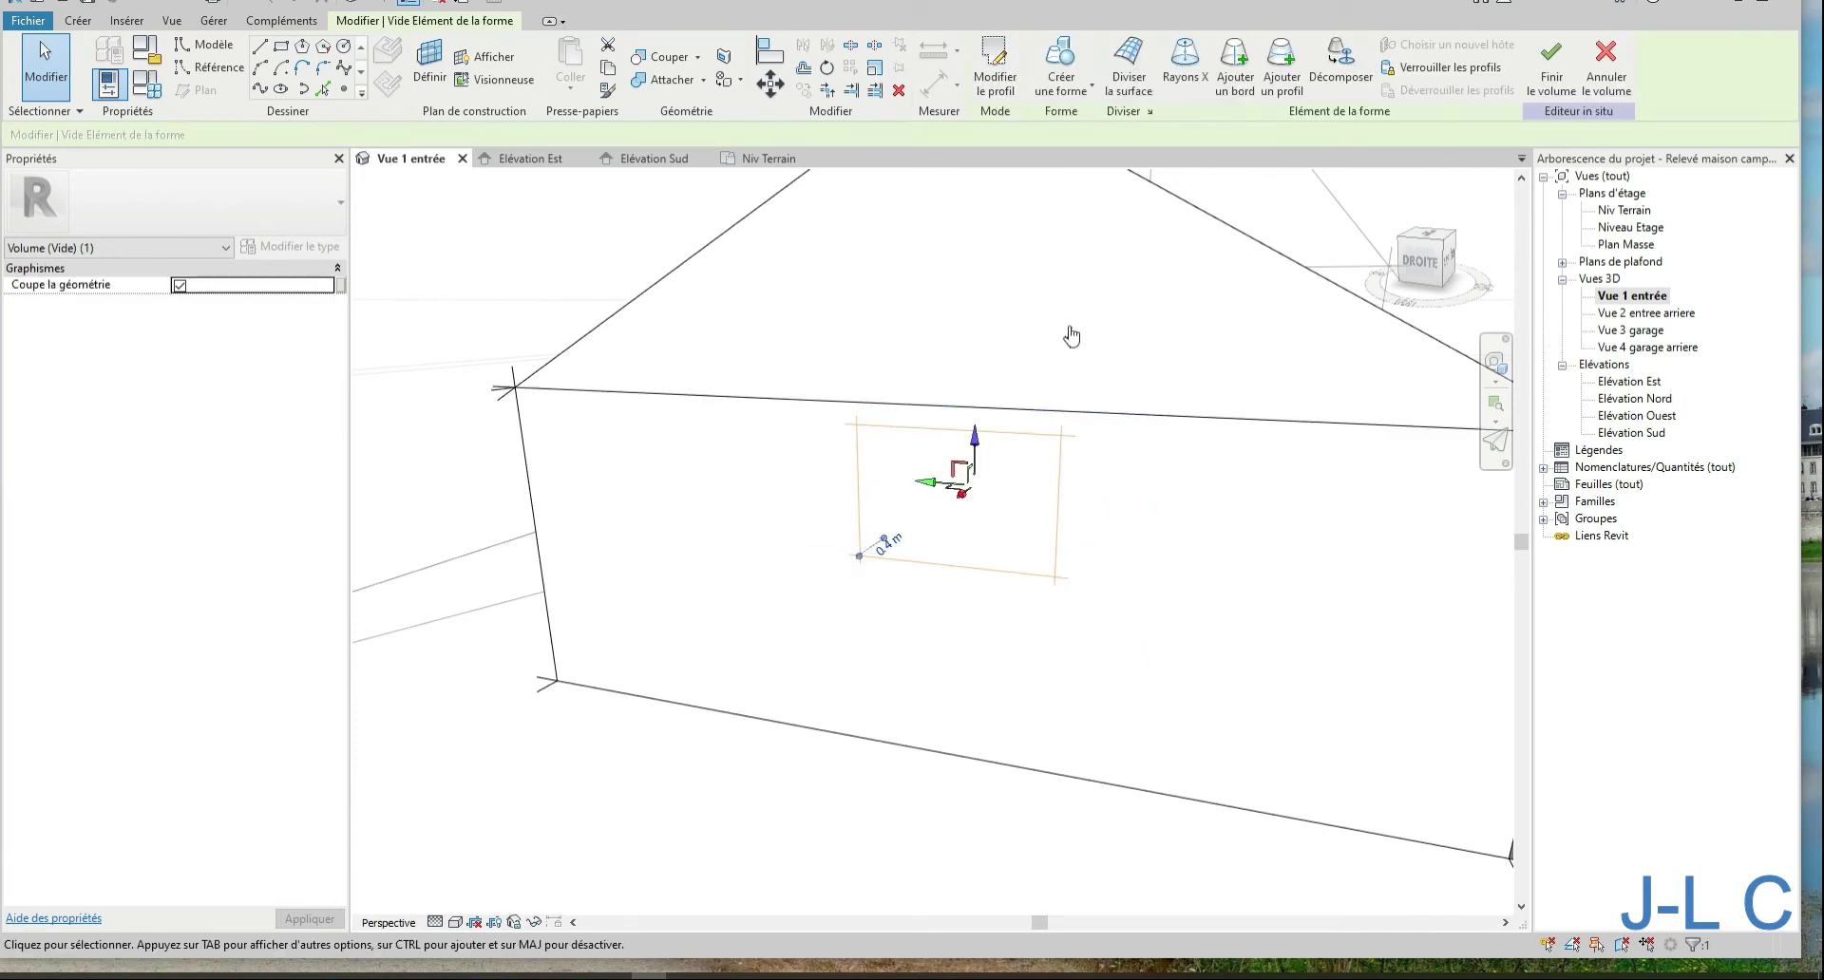
click(889, 551)
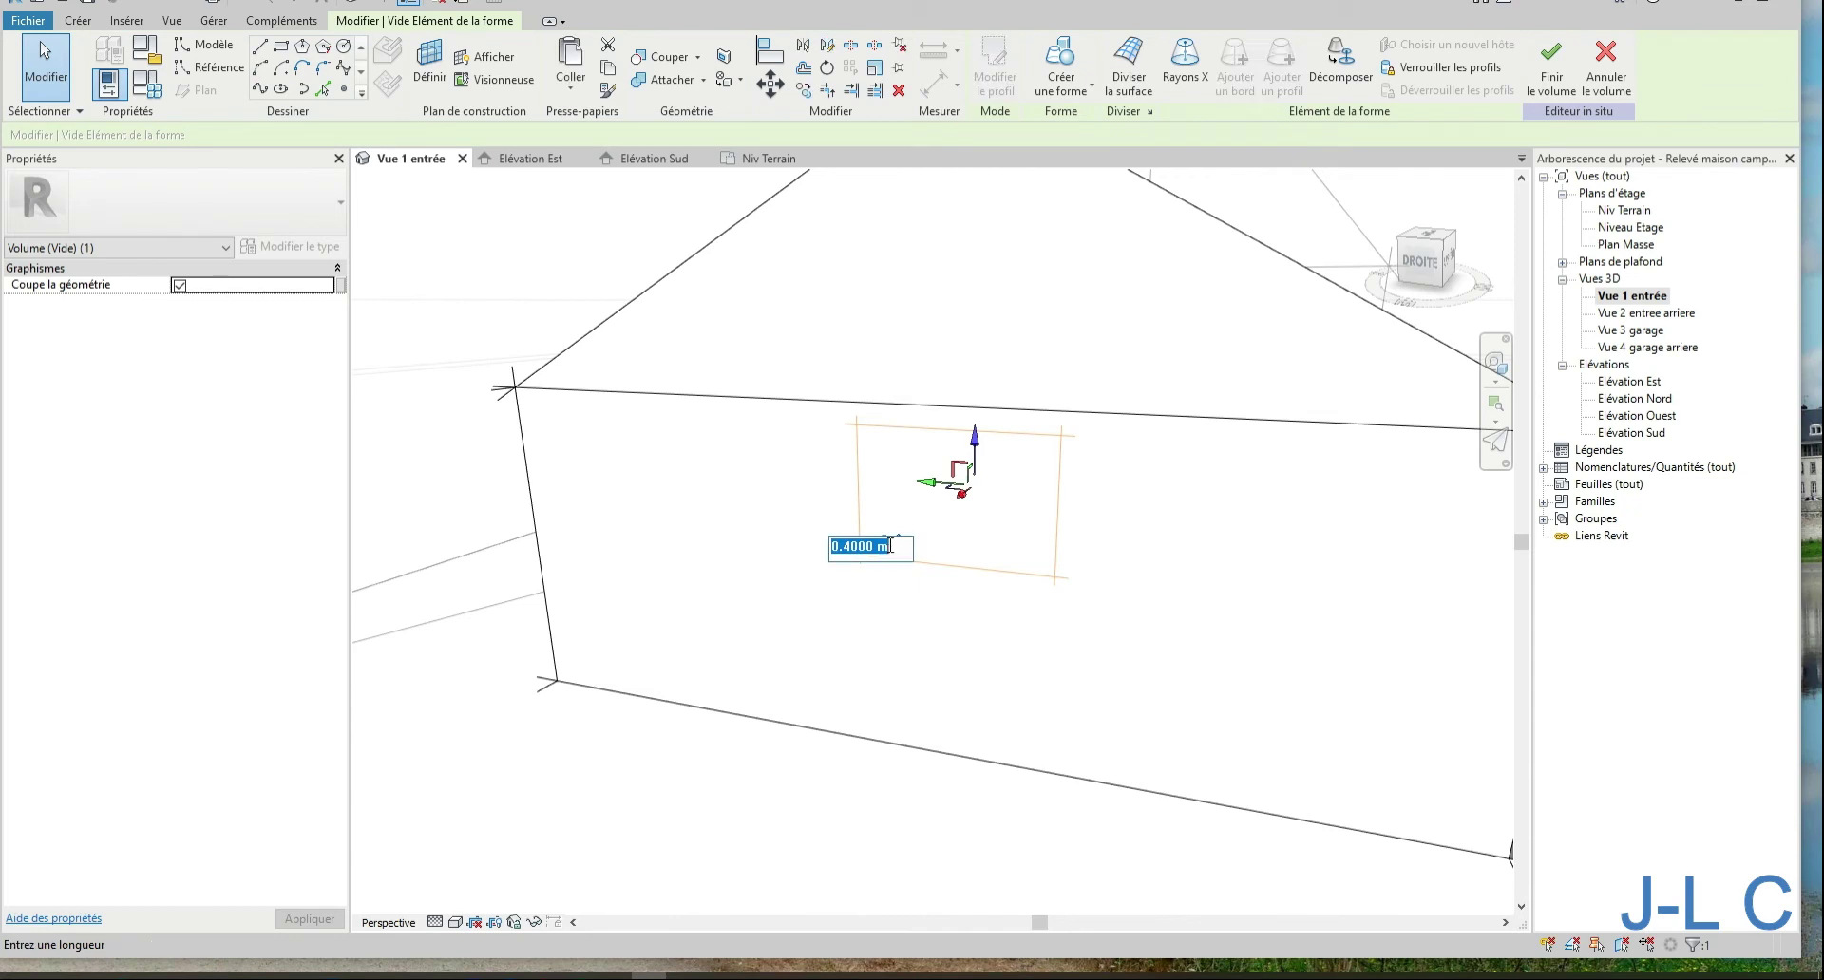
text(0.2)
key(Return)
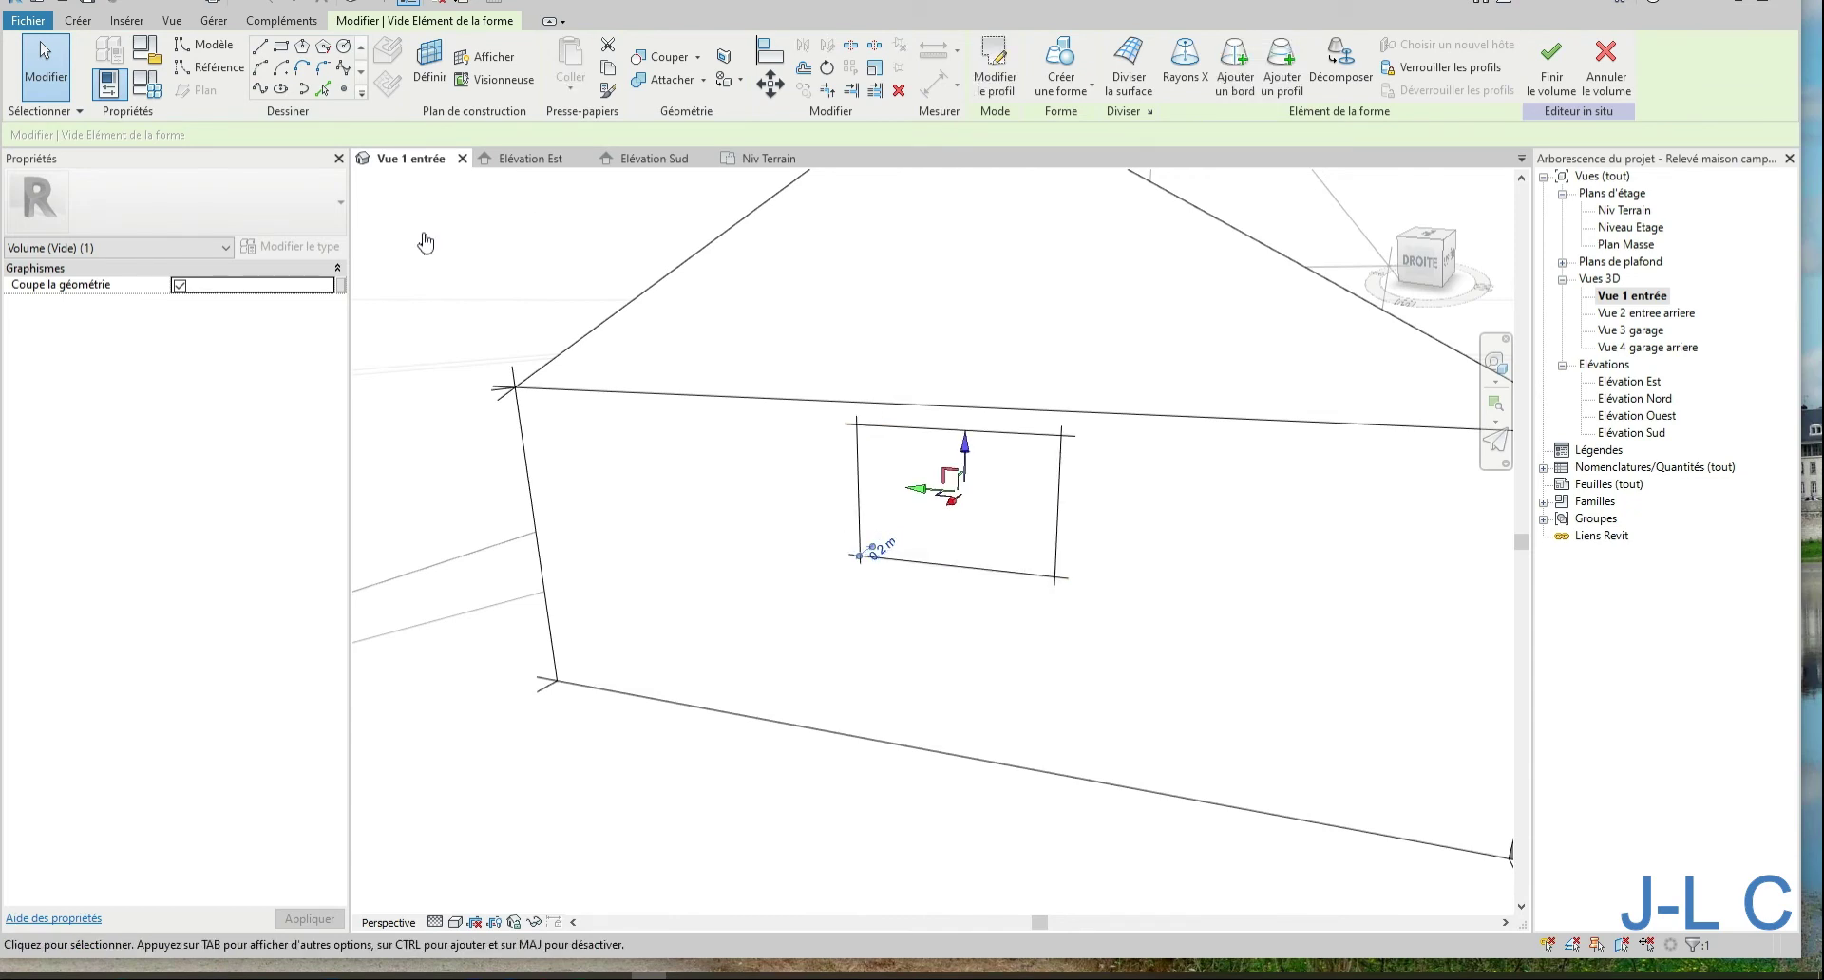
click(443, 6)
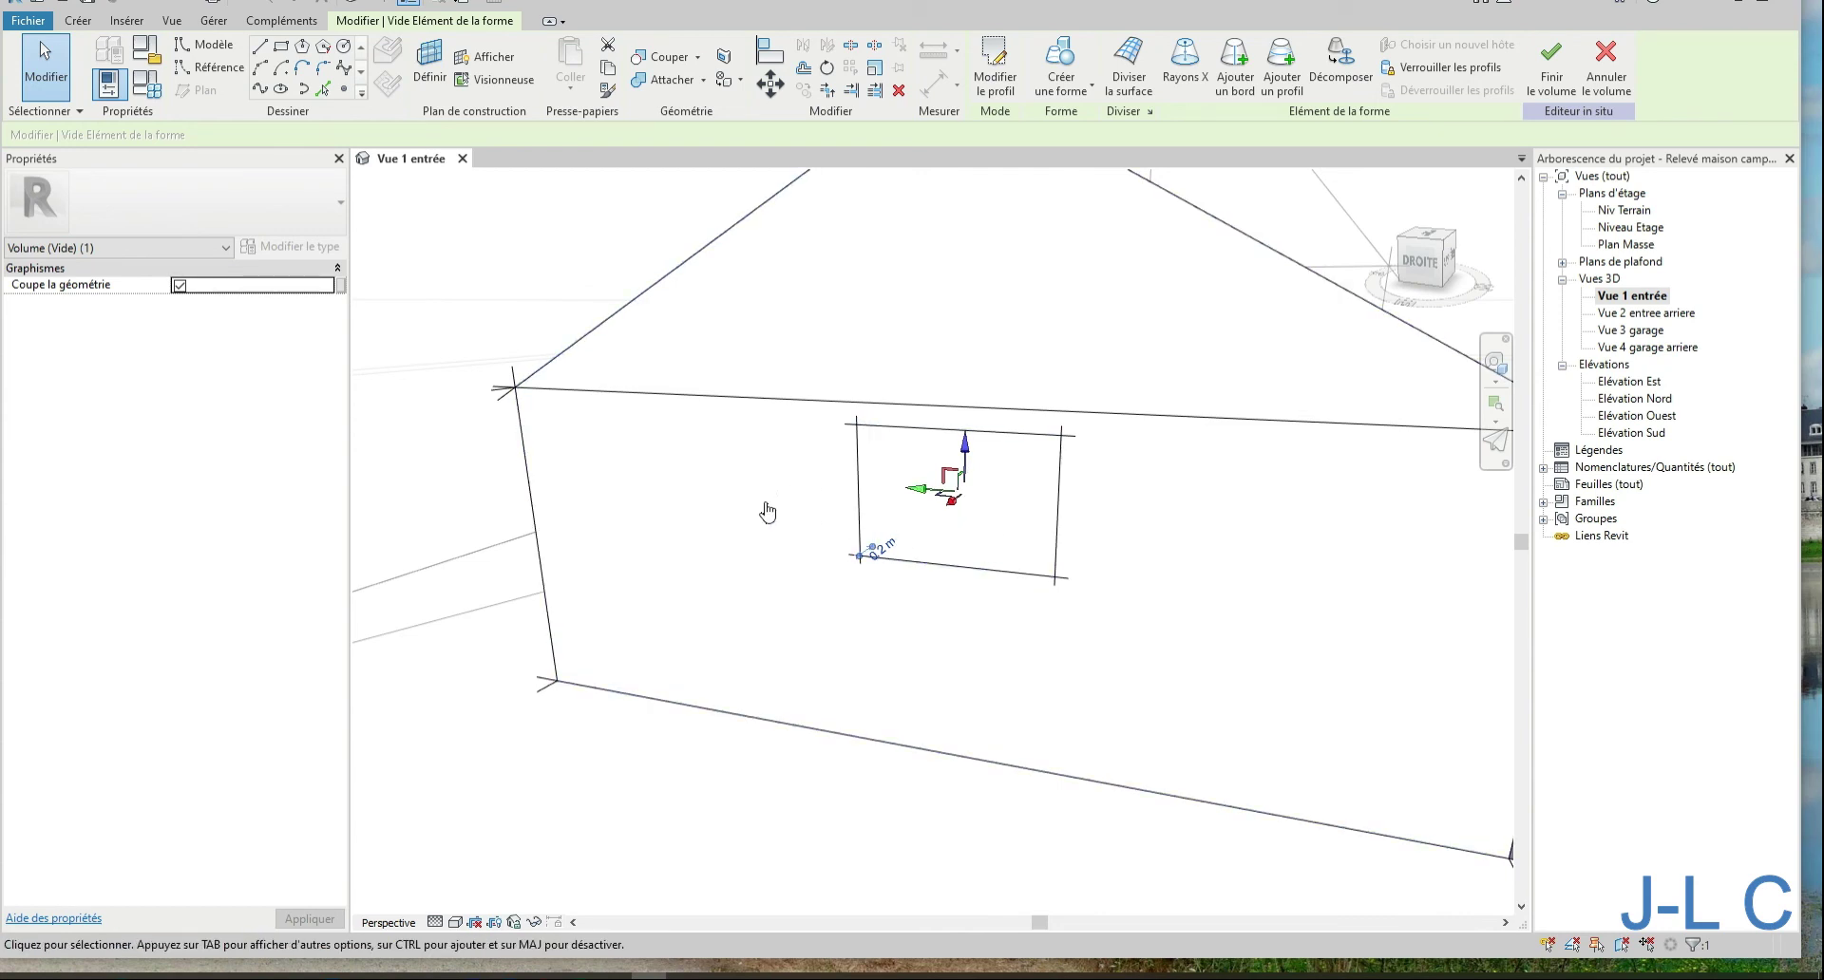
click(525, 258)
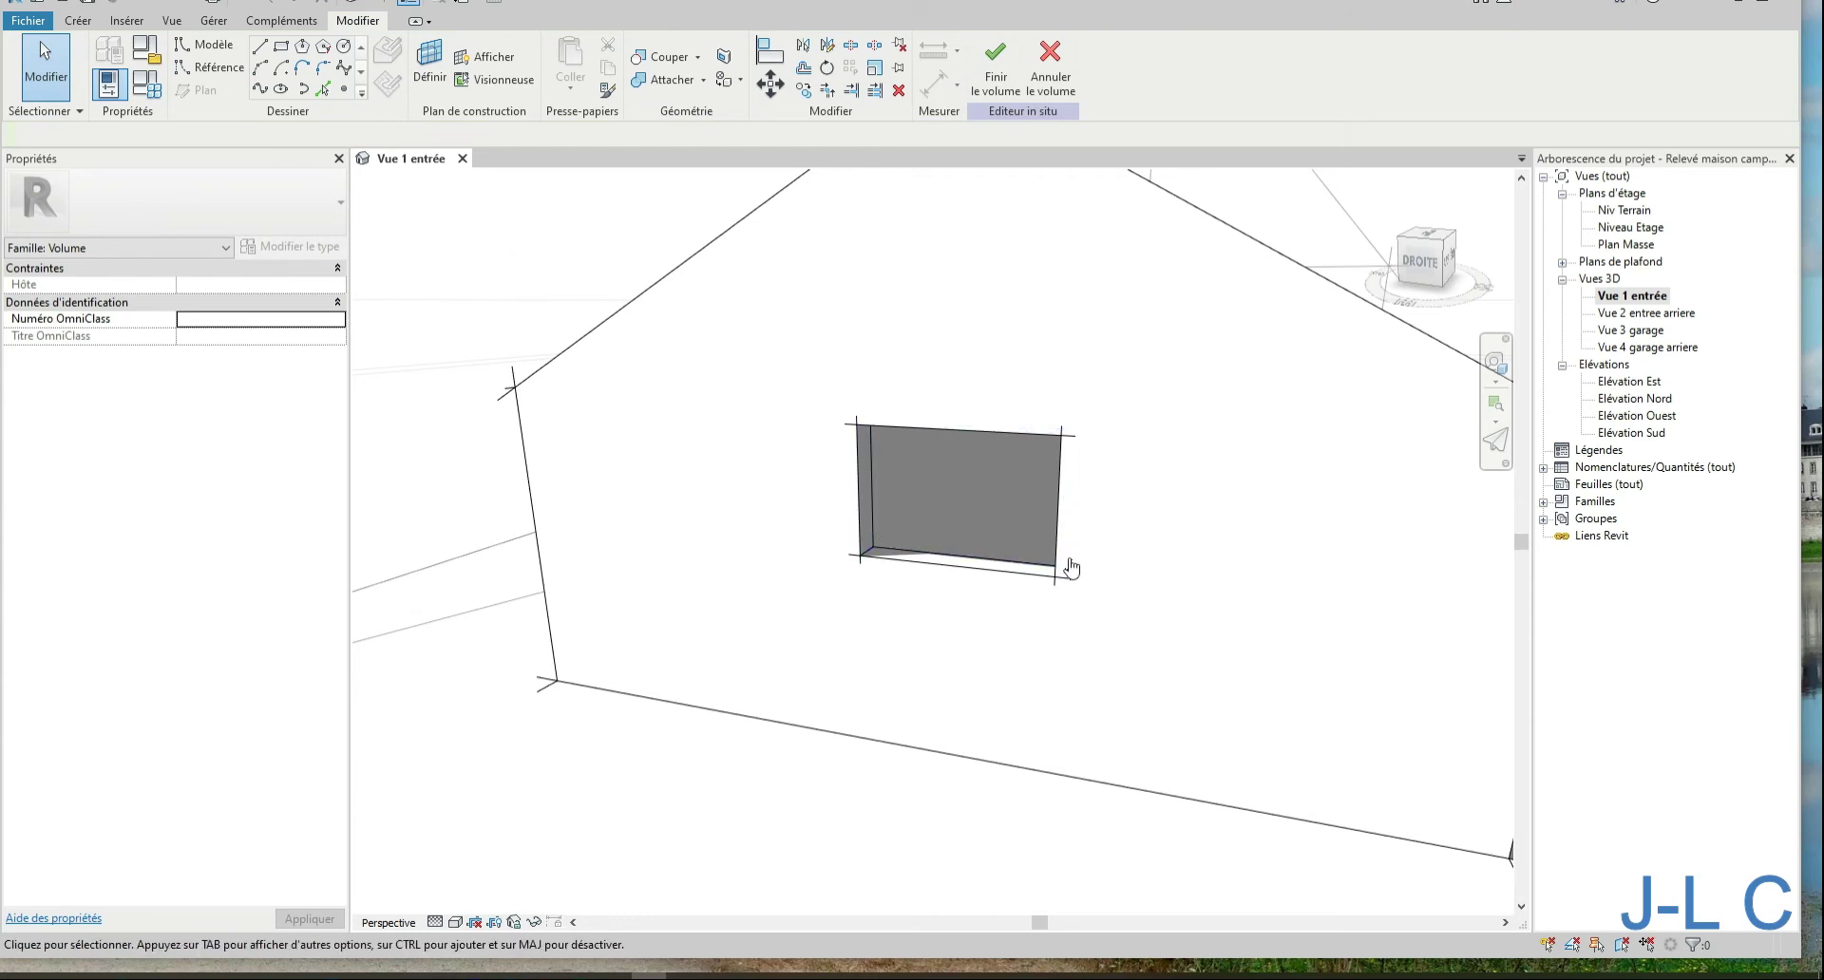
Orbit and zoom around the facade openings, then open the Plan Masse site plan
mouse_move(1066, 568)
shift+middle_down()
mouse_move(965, 543)
mouse_move(1023, 631)
mouse_move(1336, 757)
mouse_move(855, 480)
mouse_move(903, 424)
mouse_move(693, 473)
mouse_move(966, 565)
mouse_move(1071, 546)
mouse_move(1035, 561)
mouse_move(798, 521)
mouse_move(1086, 509)
mouse_move(1046, 472)
mouse_move(1069, 461)
shift+middle_up()
scroll(855, 479, down, 3)
scroll(875, 480, down, 2)
scroll(830, 480, down, 3)
scroll(1075, 489, down, 3)
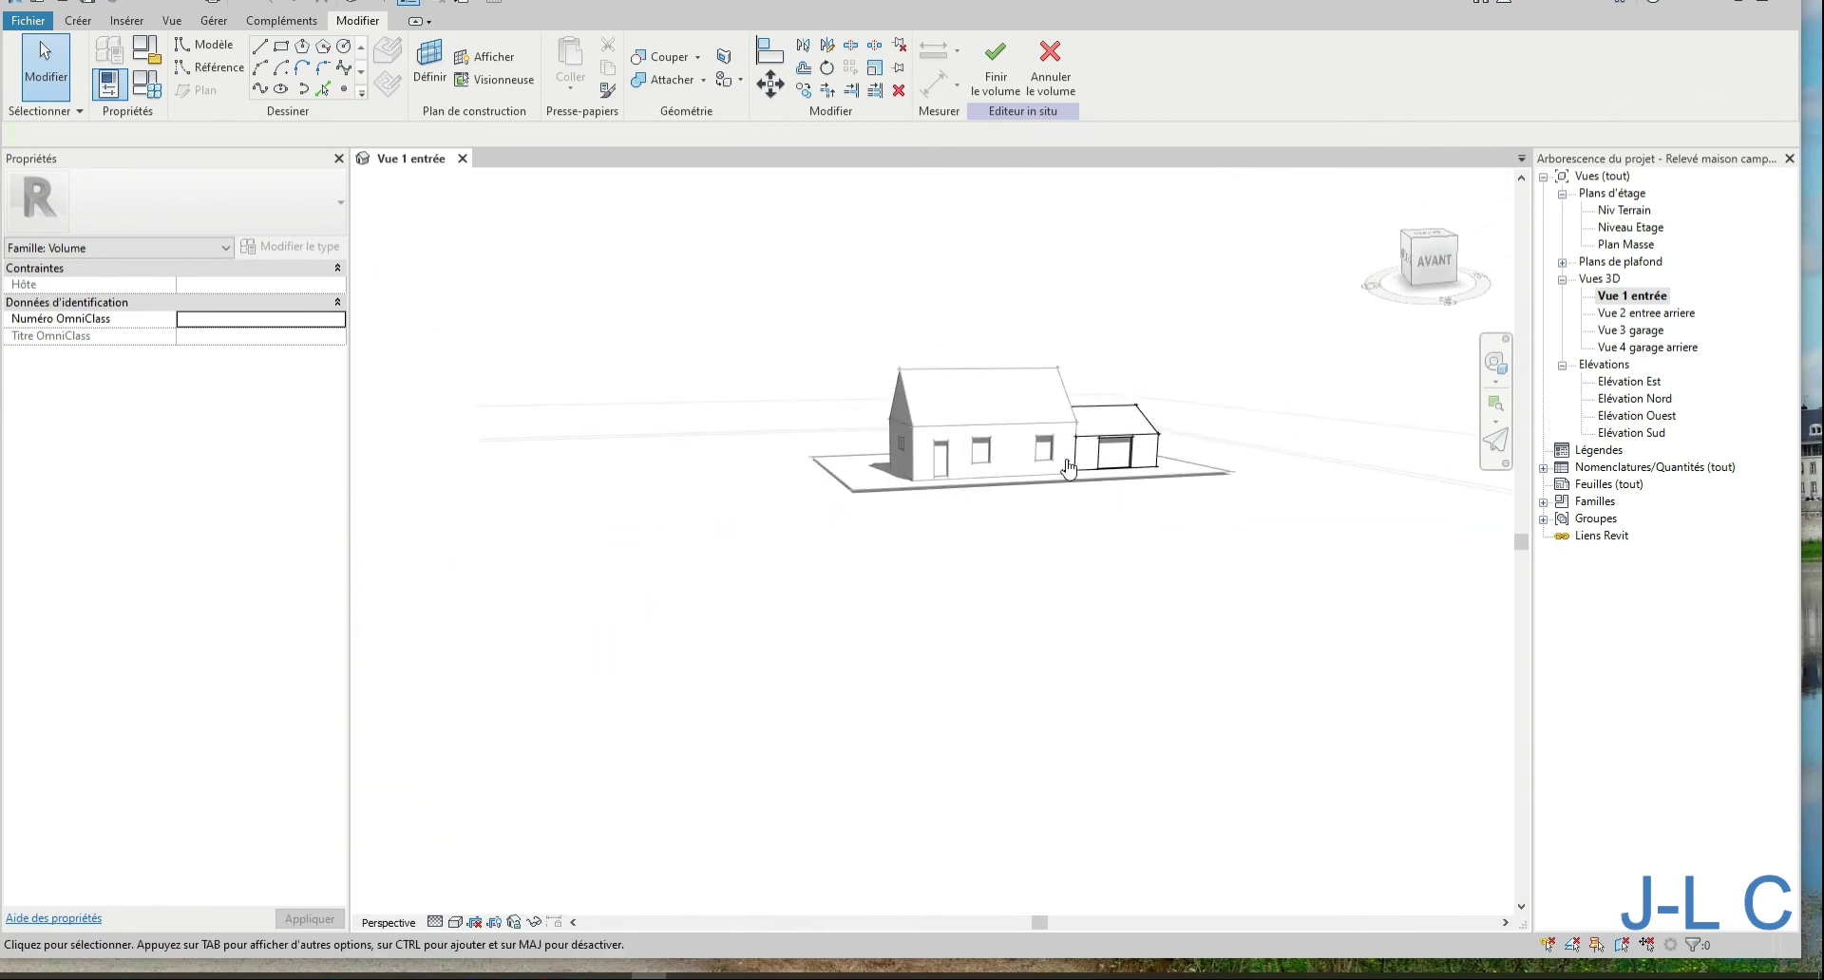
scroll(1069, 461, down, 1)
scroll(1069, 461, up, 3)
scroll(1063, 472, up, 3)
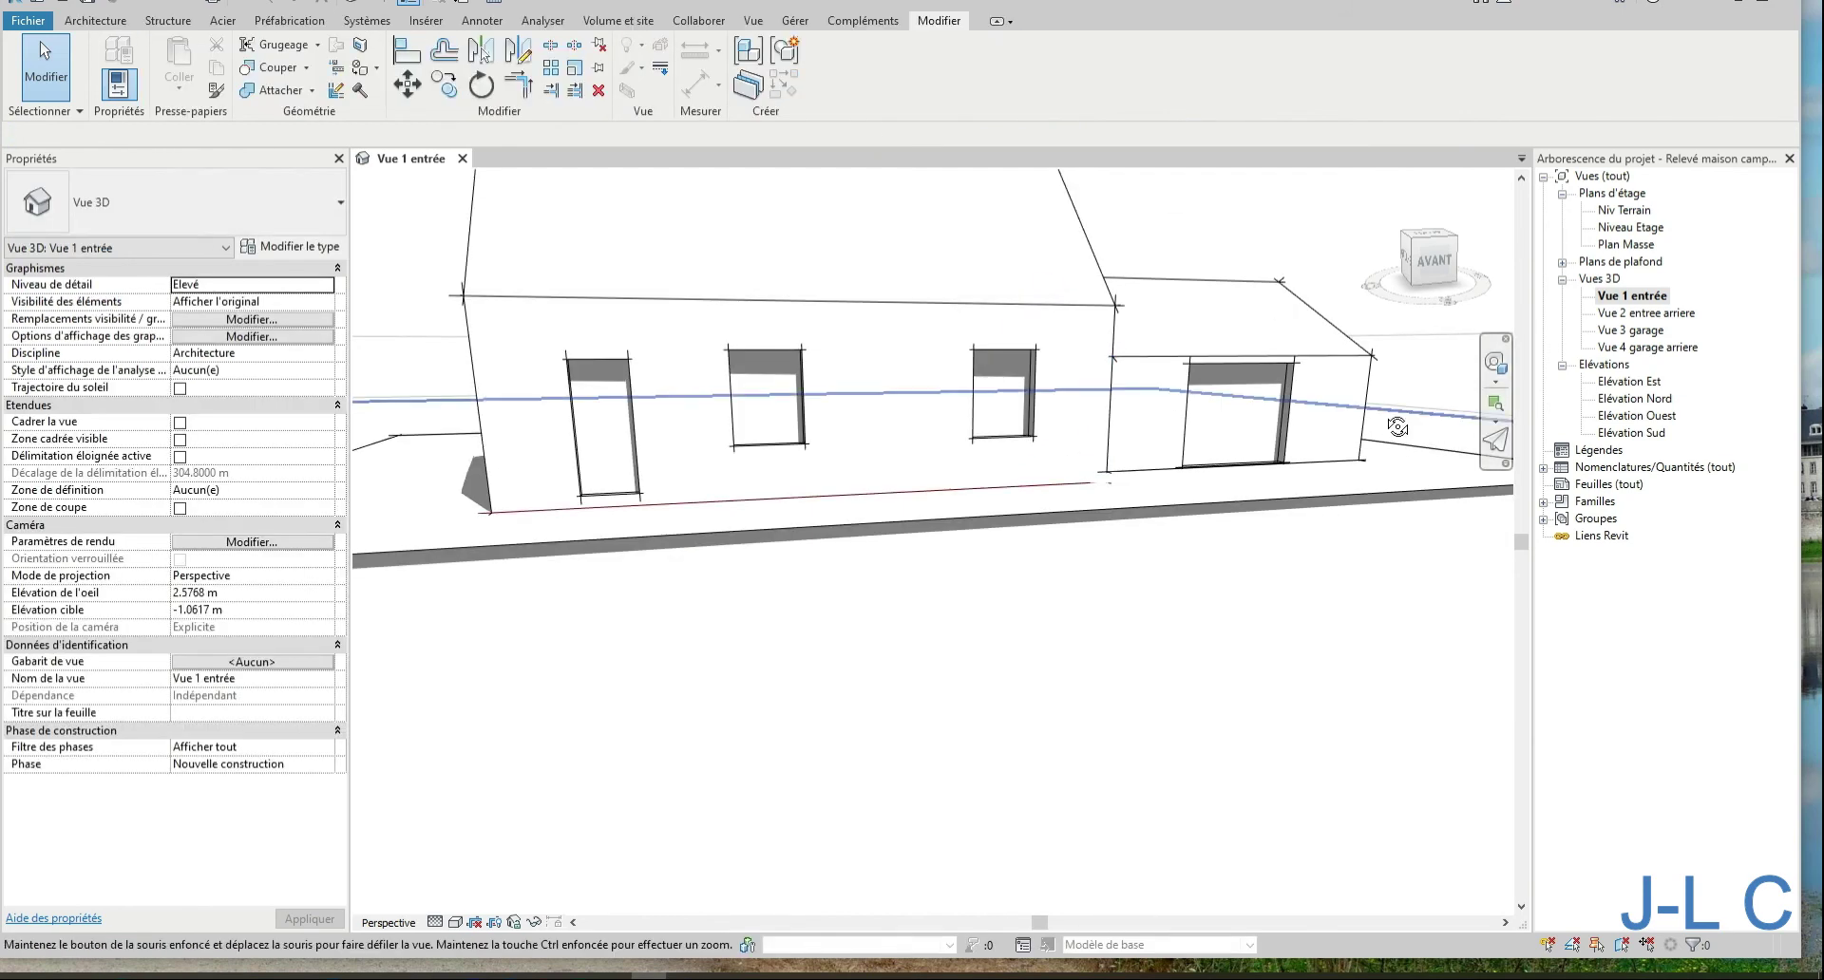
mouse_move(1392, 421)
shift+middle_down()
mouse_move(1249, 418)
mouse_move(1223, 484)
mouse_move(754, 360)
shift+middle_up()
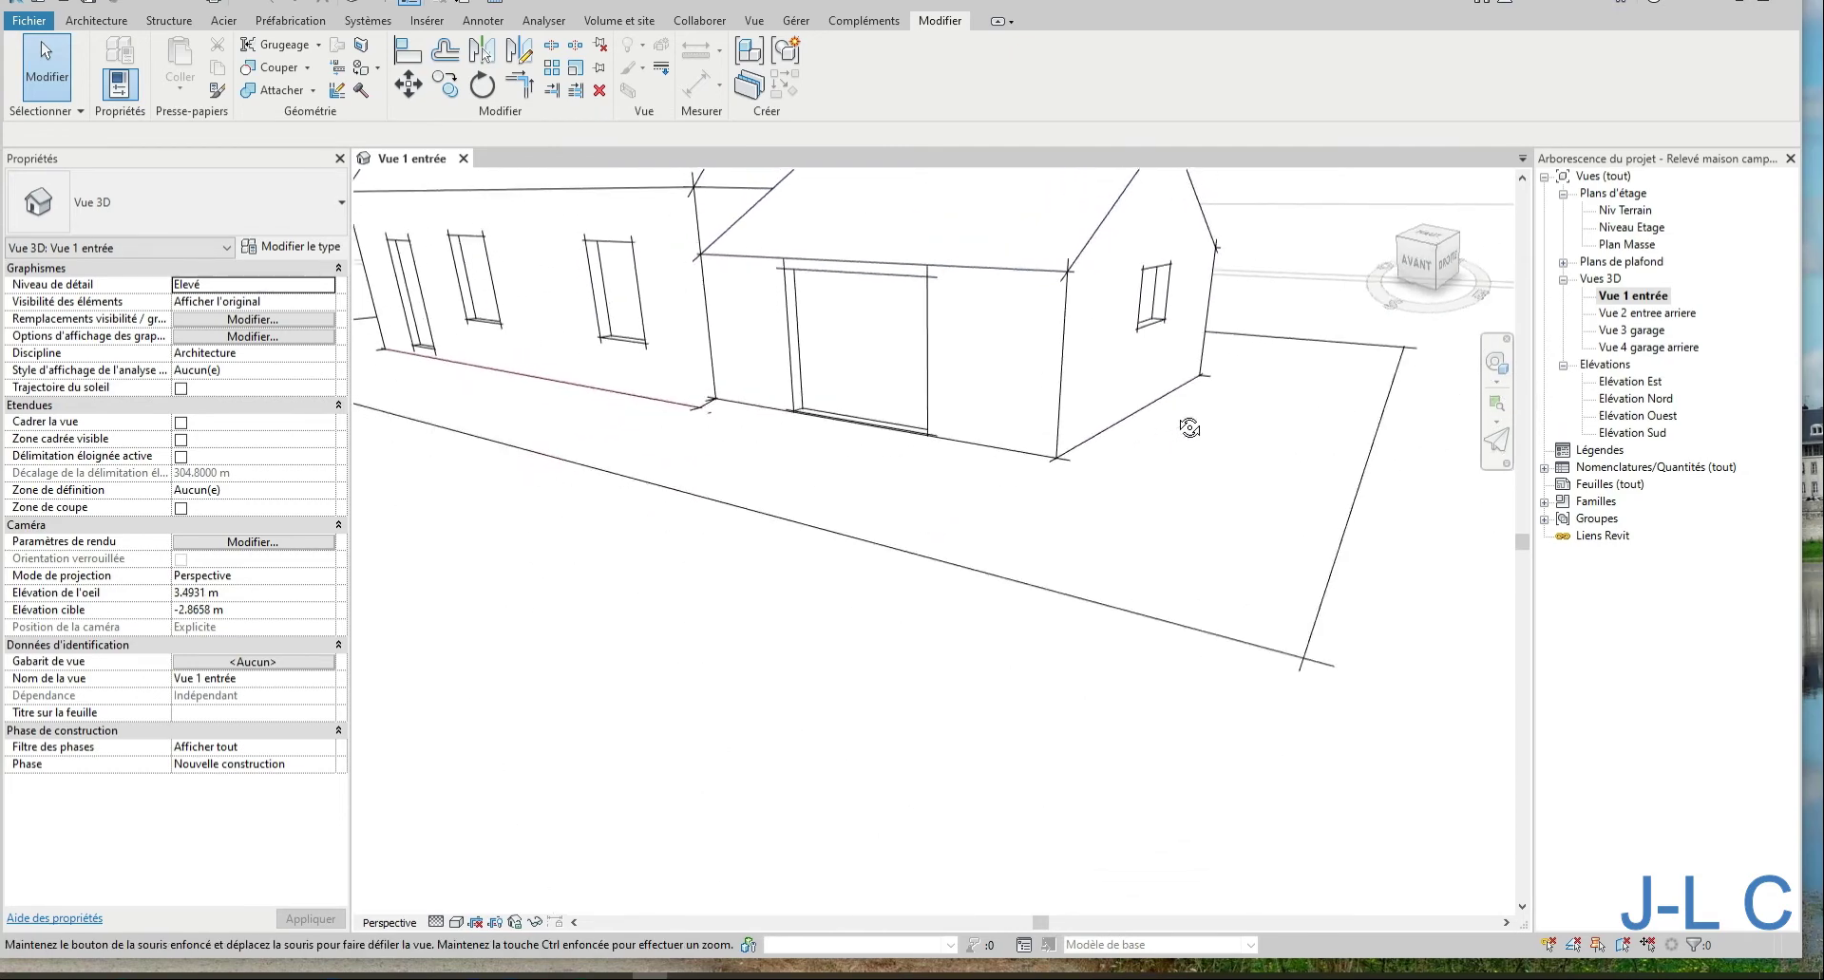
scroll(755, 360, down, 3)
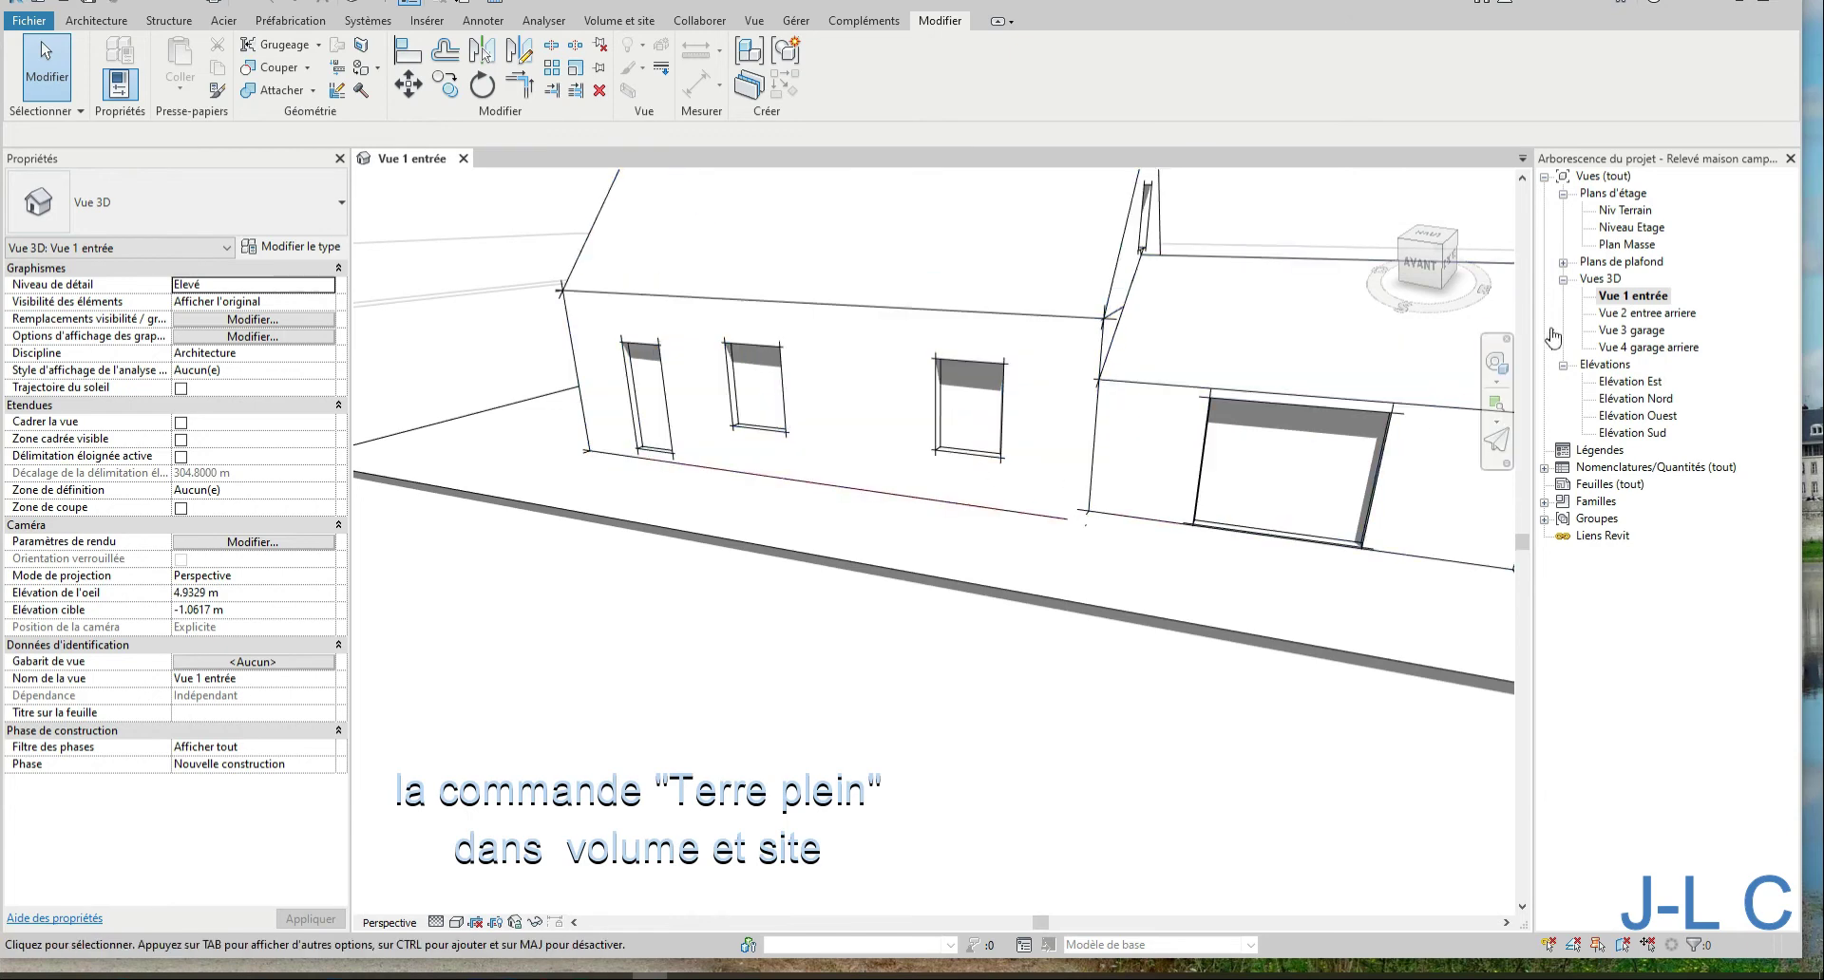
double_click(1623, 246)
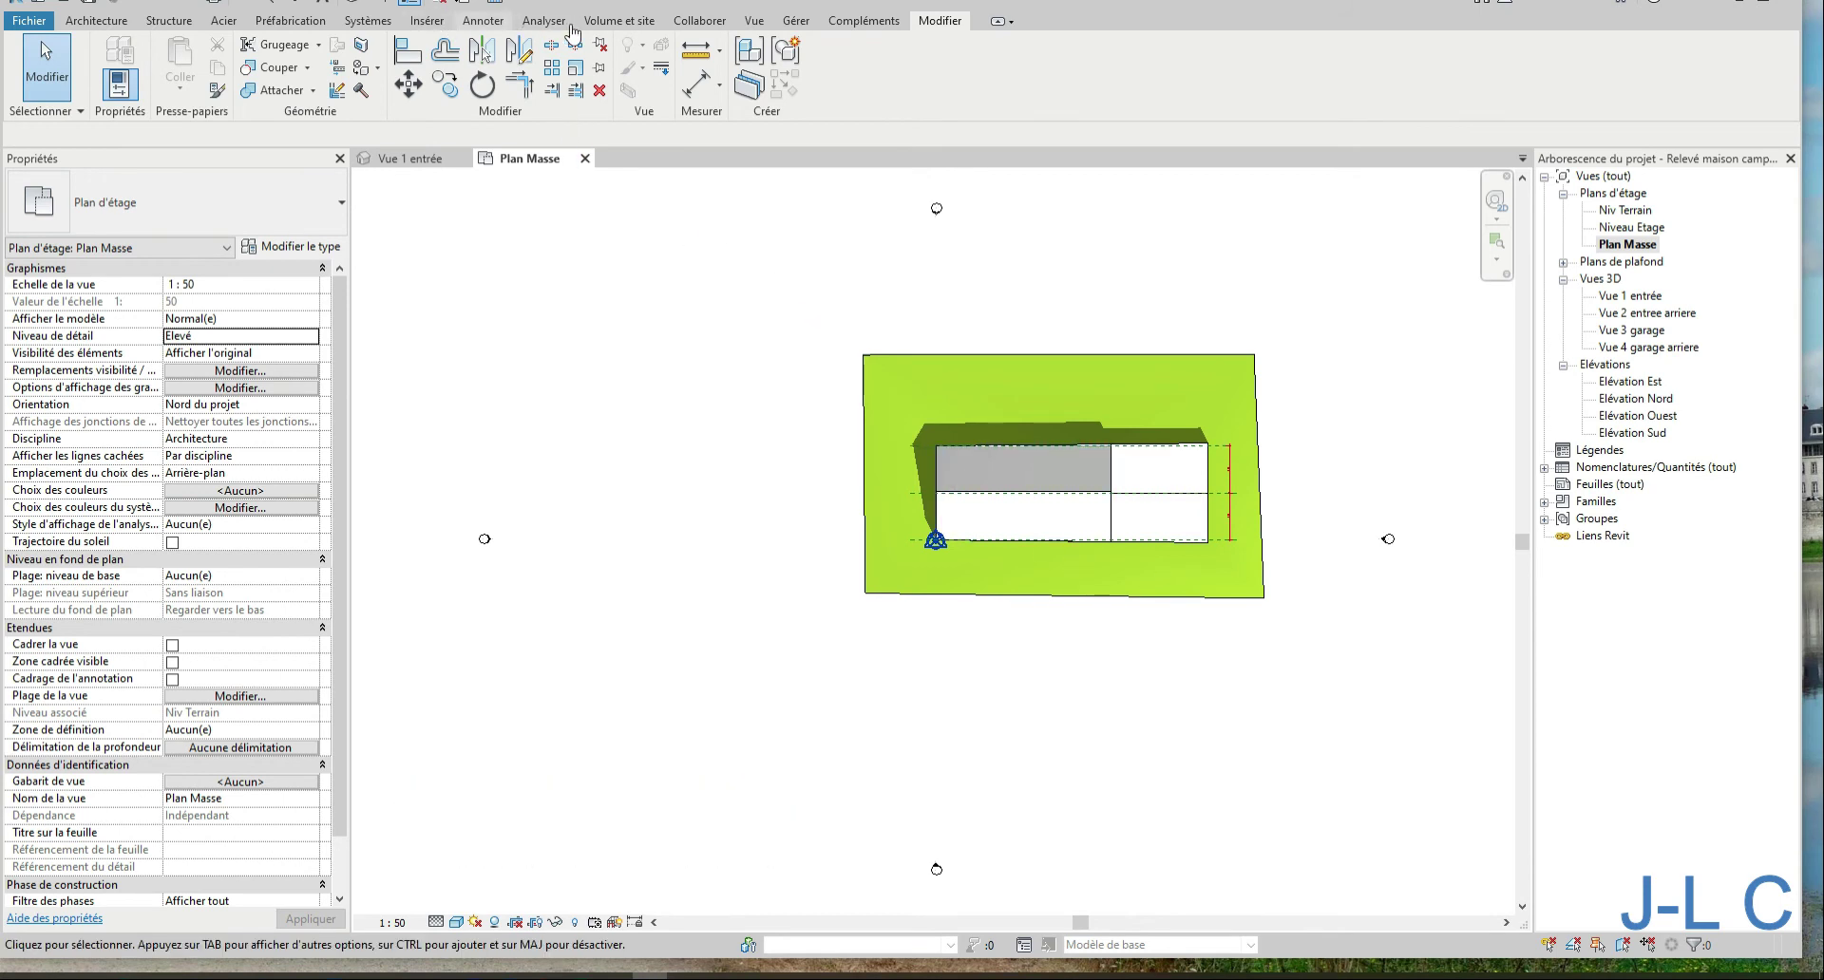
click(618, 20)
click(797, 71)
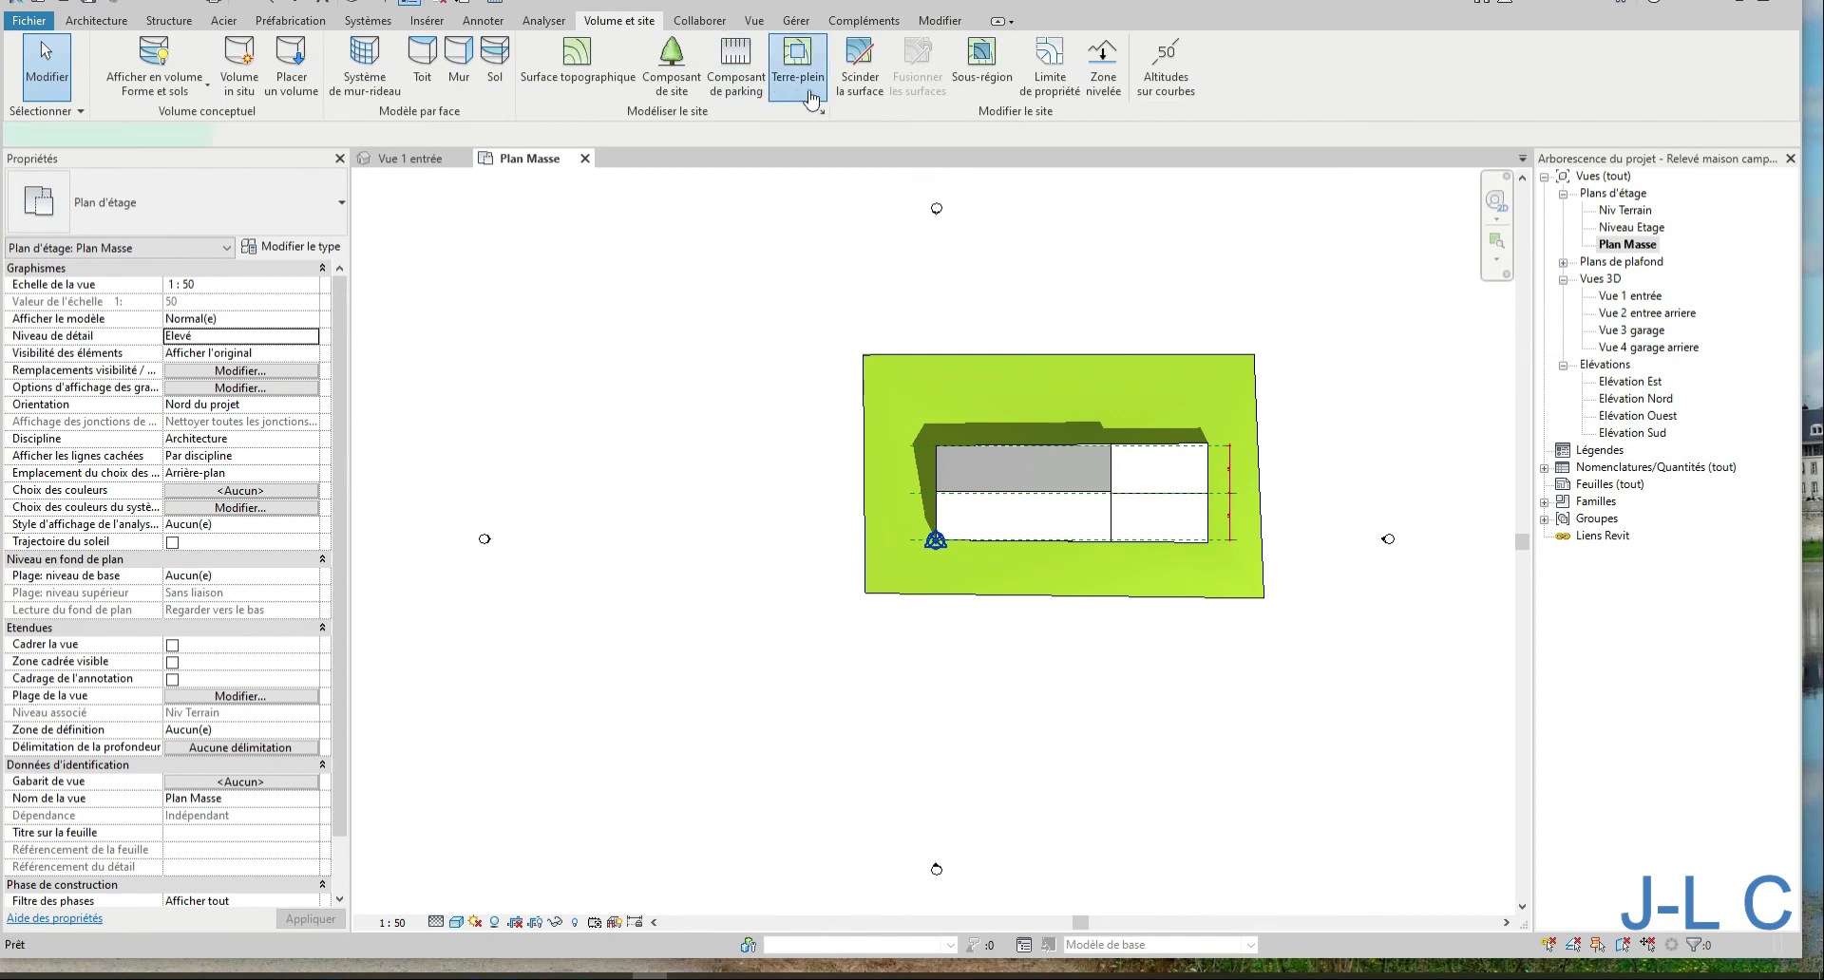
click(1034, 90)
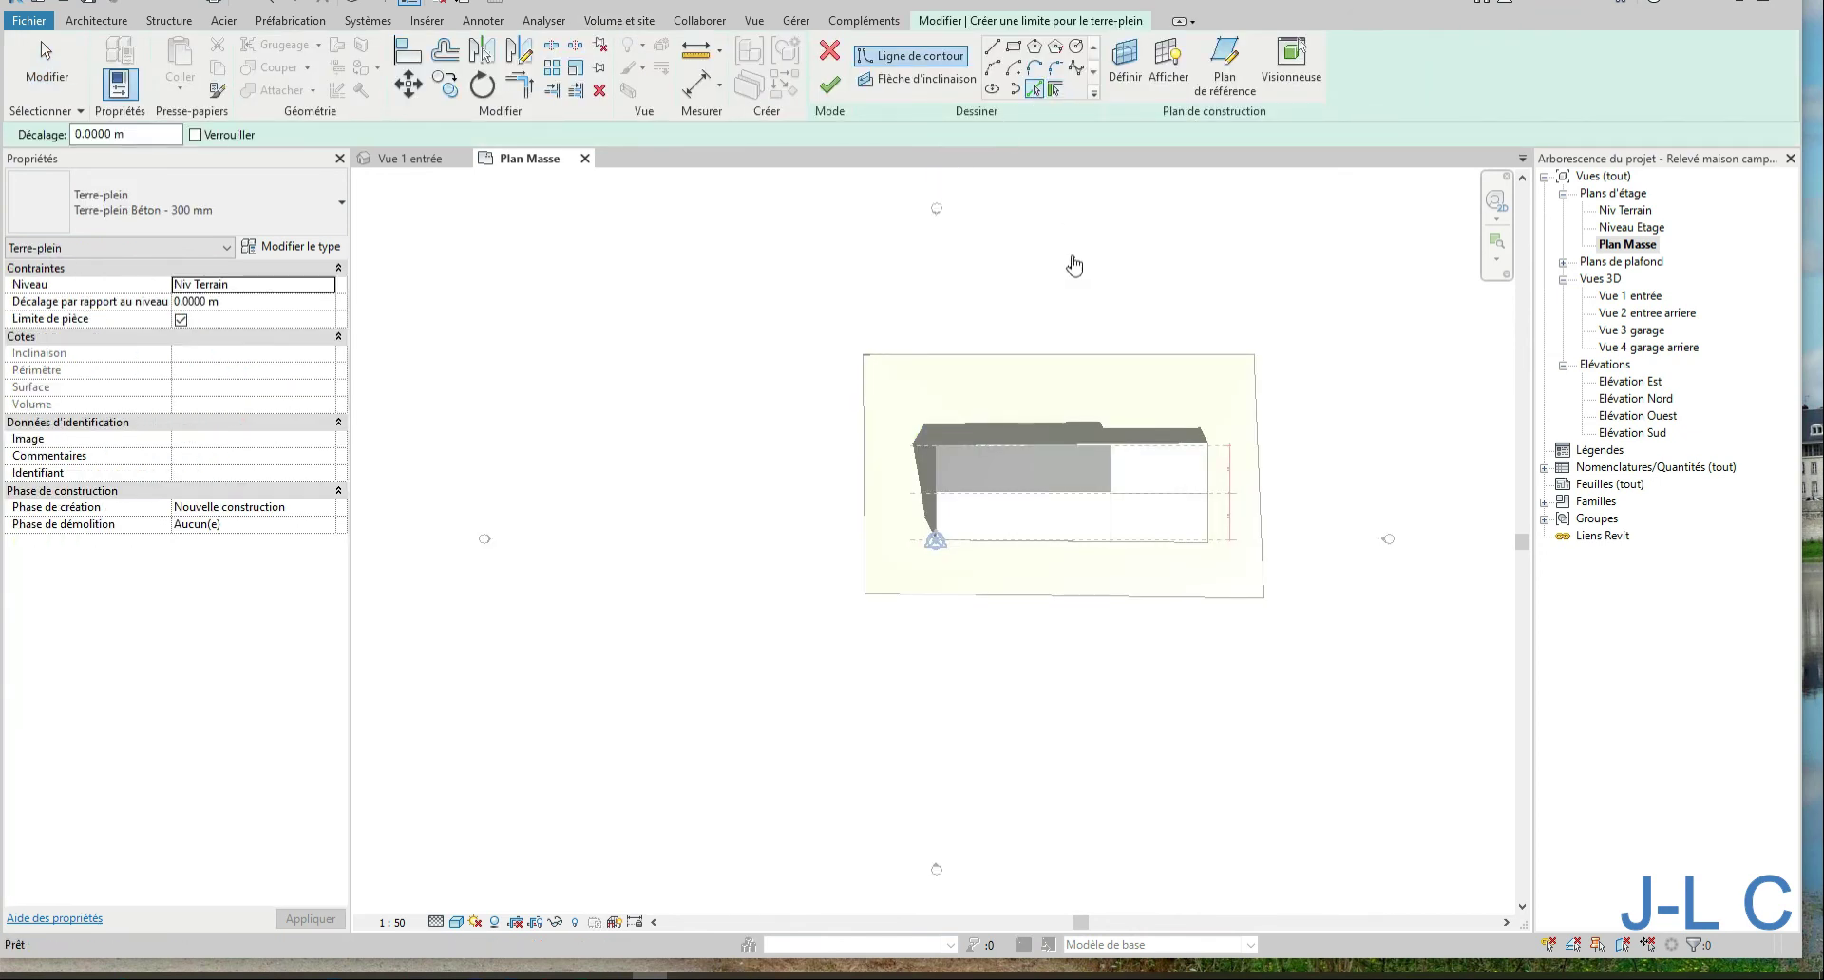
right_click(1078, 325)
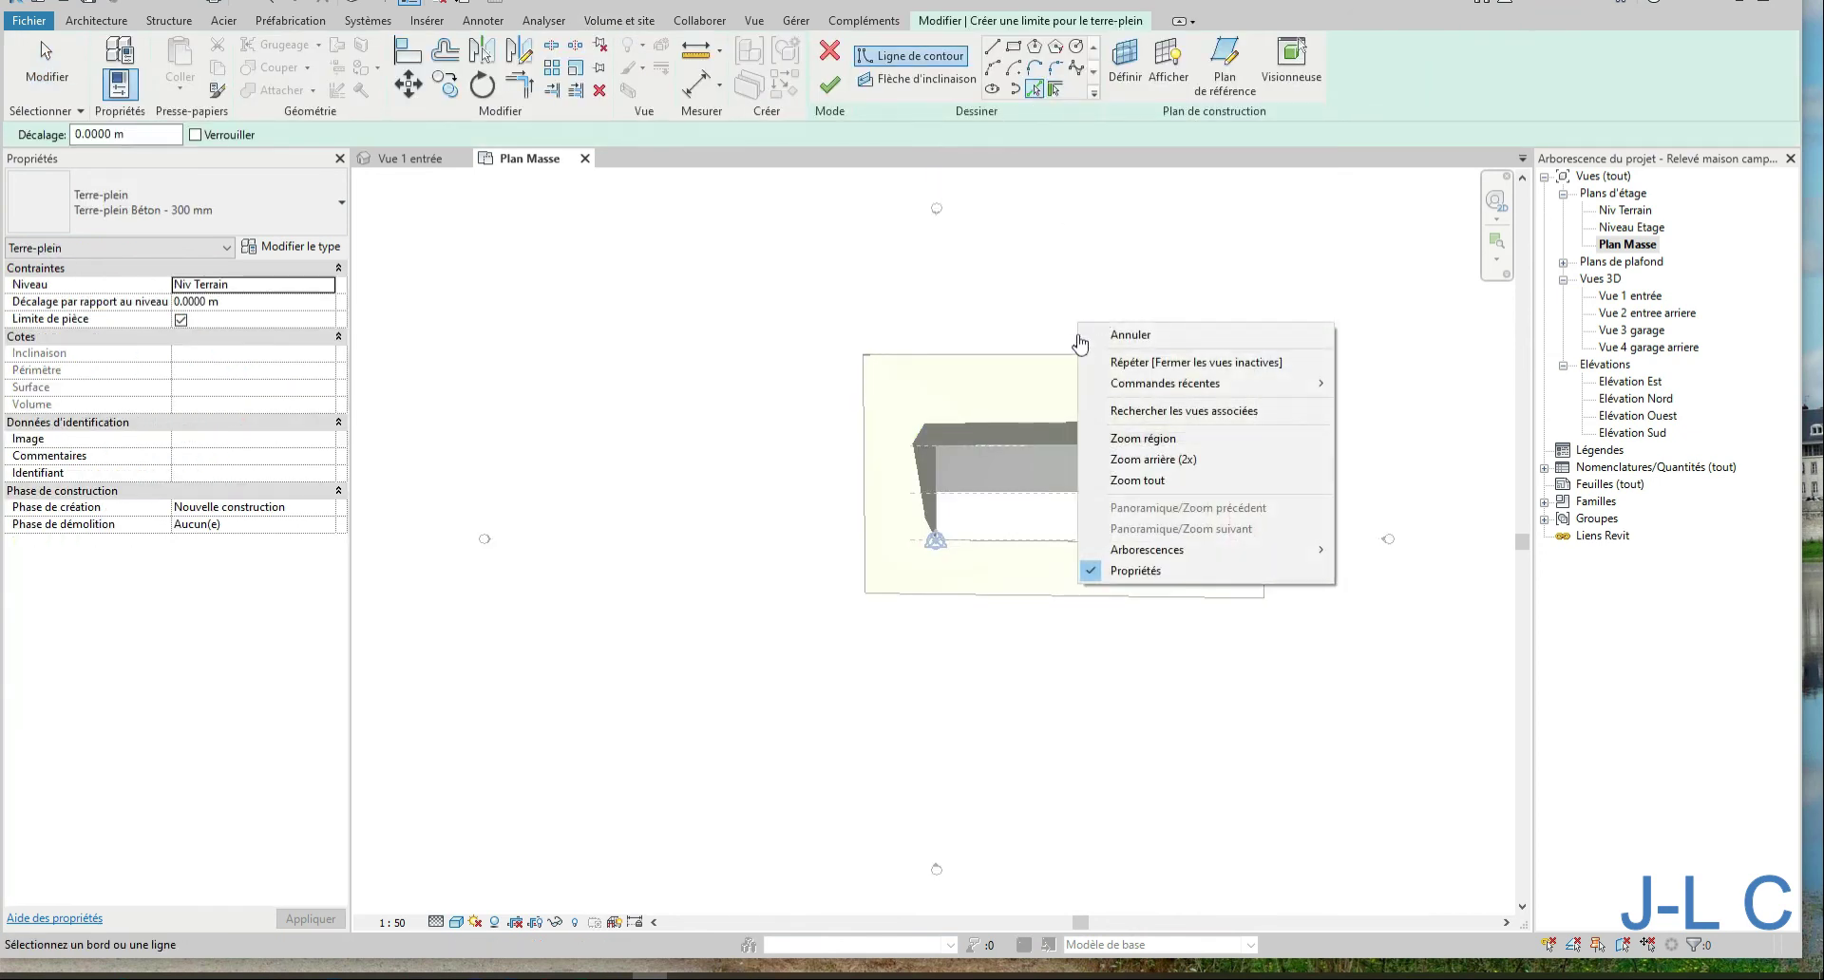
click(1143, 438)
drag(889, 424, 1195, 578)
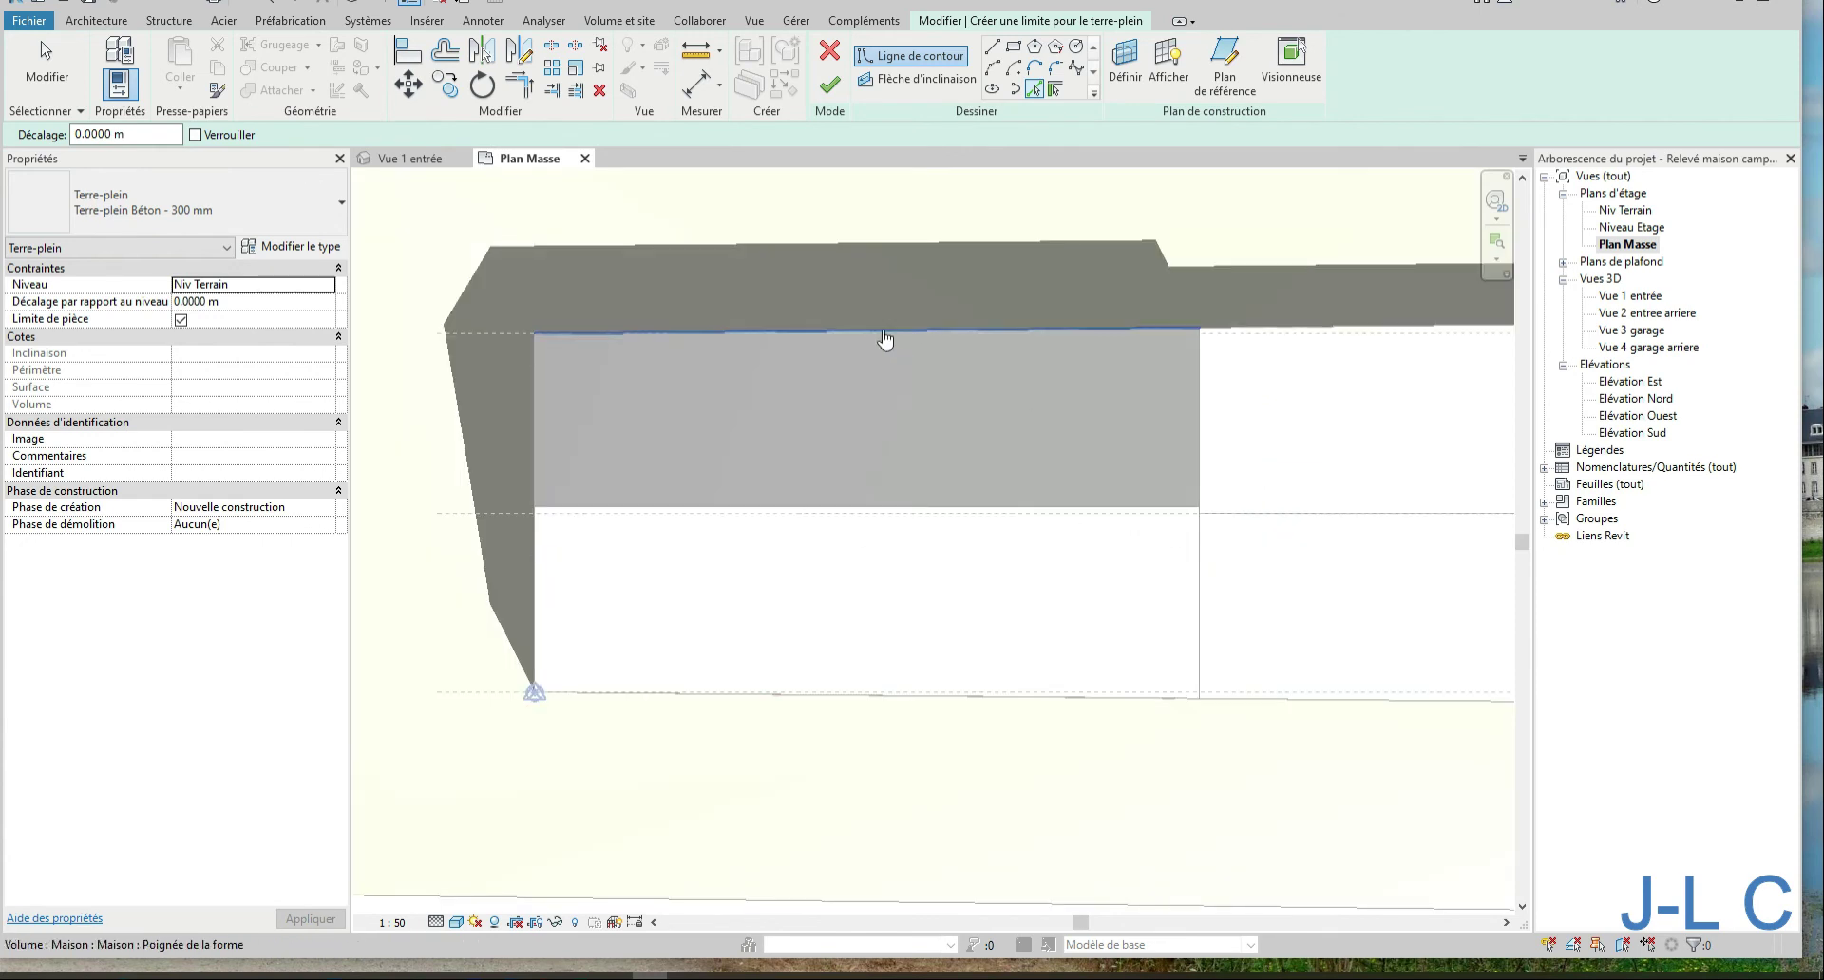
click(876, 334)
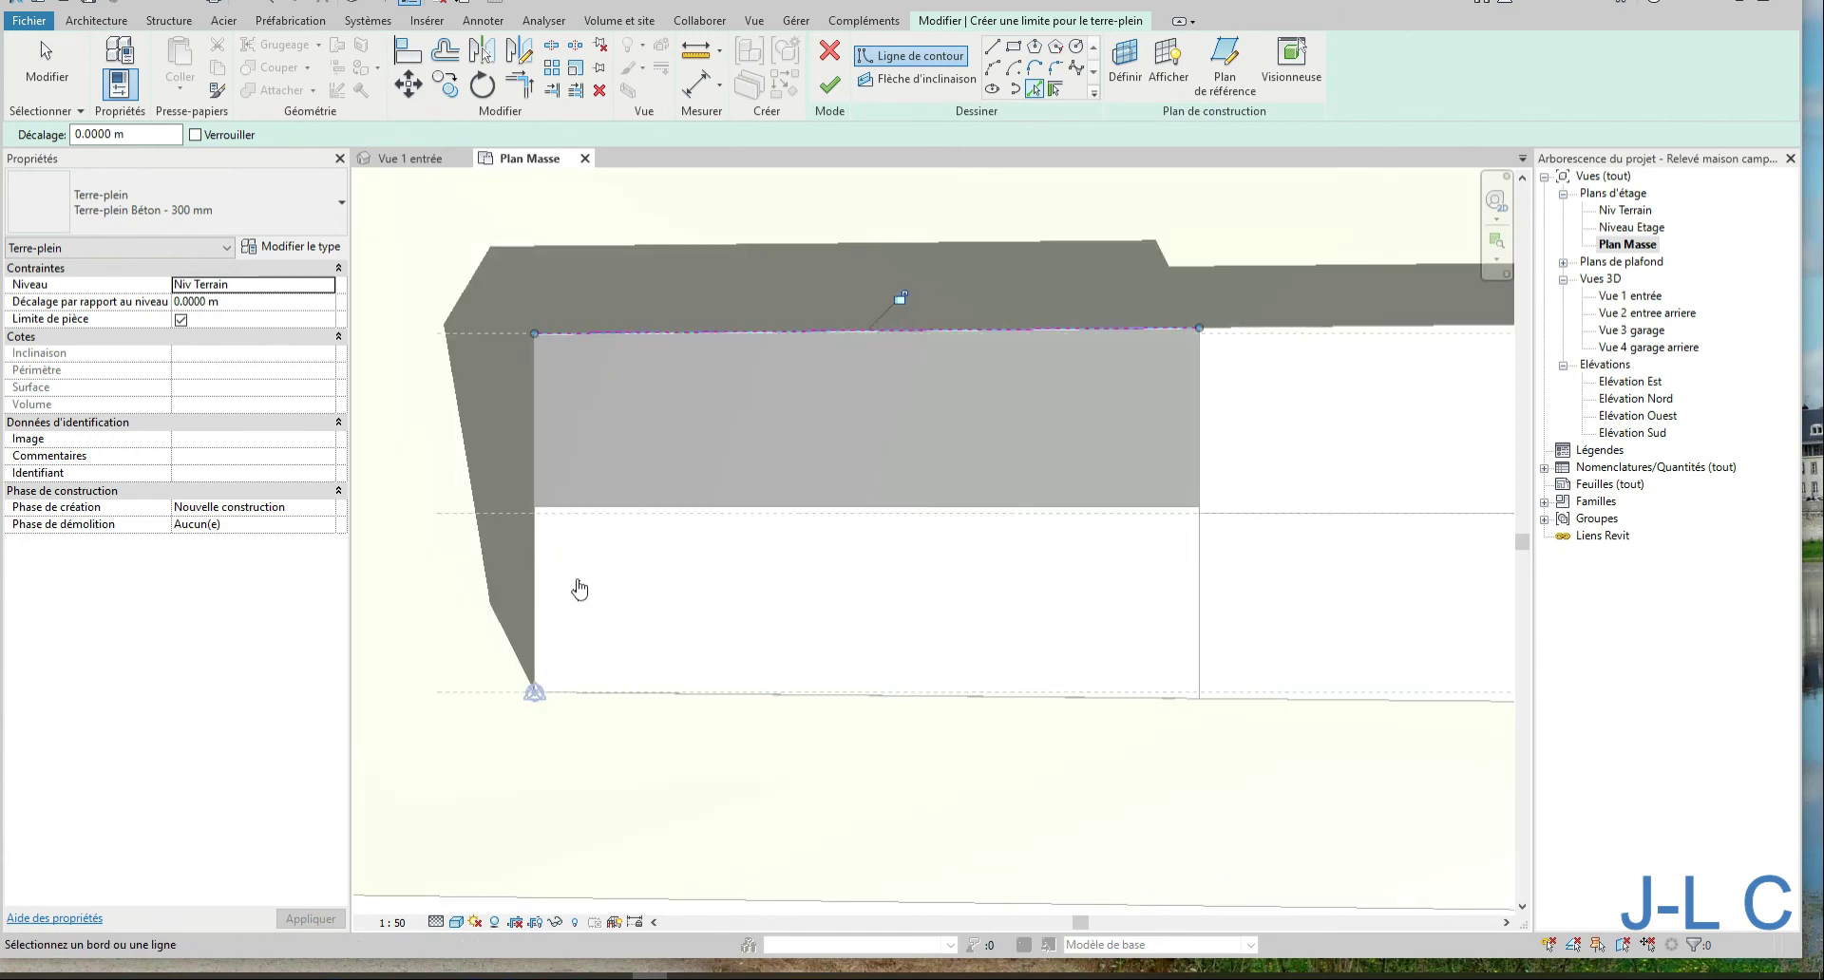
click(540, 591)
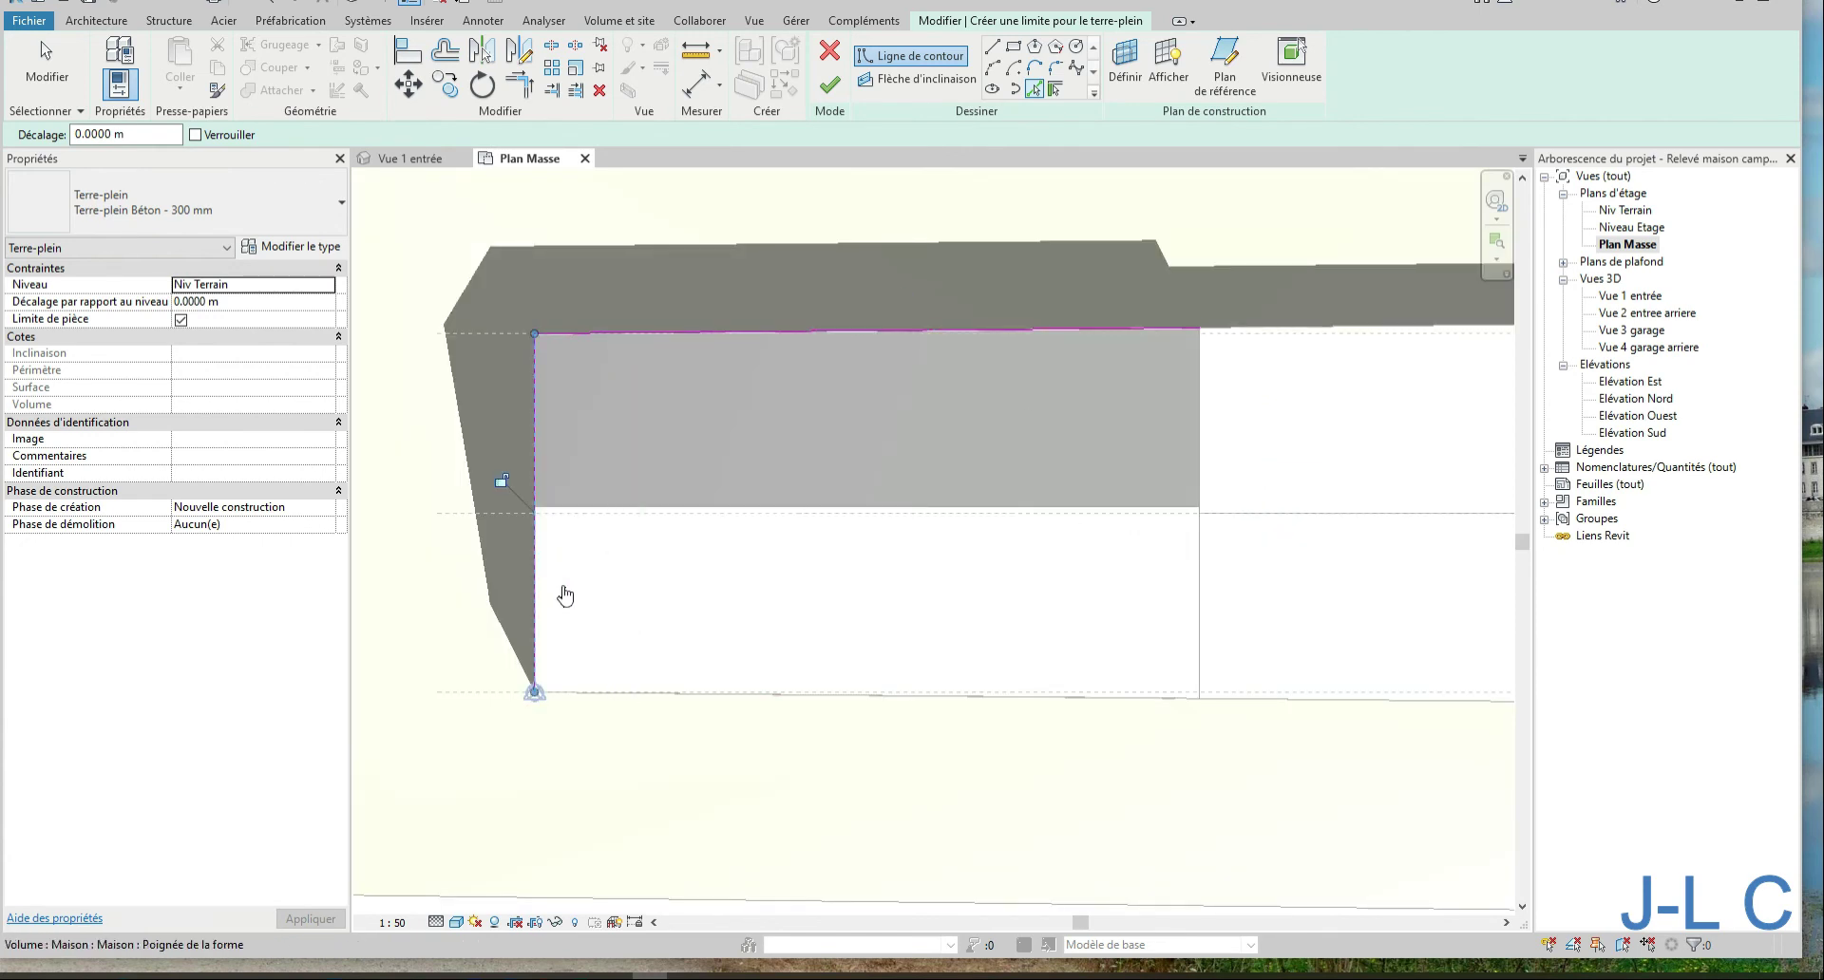
click(887, 705)
click(1199, 568)
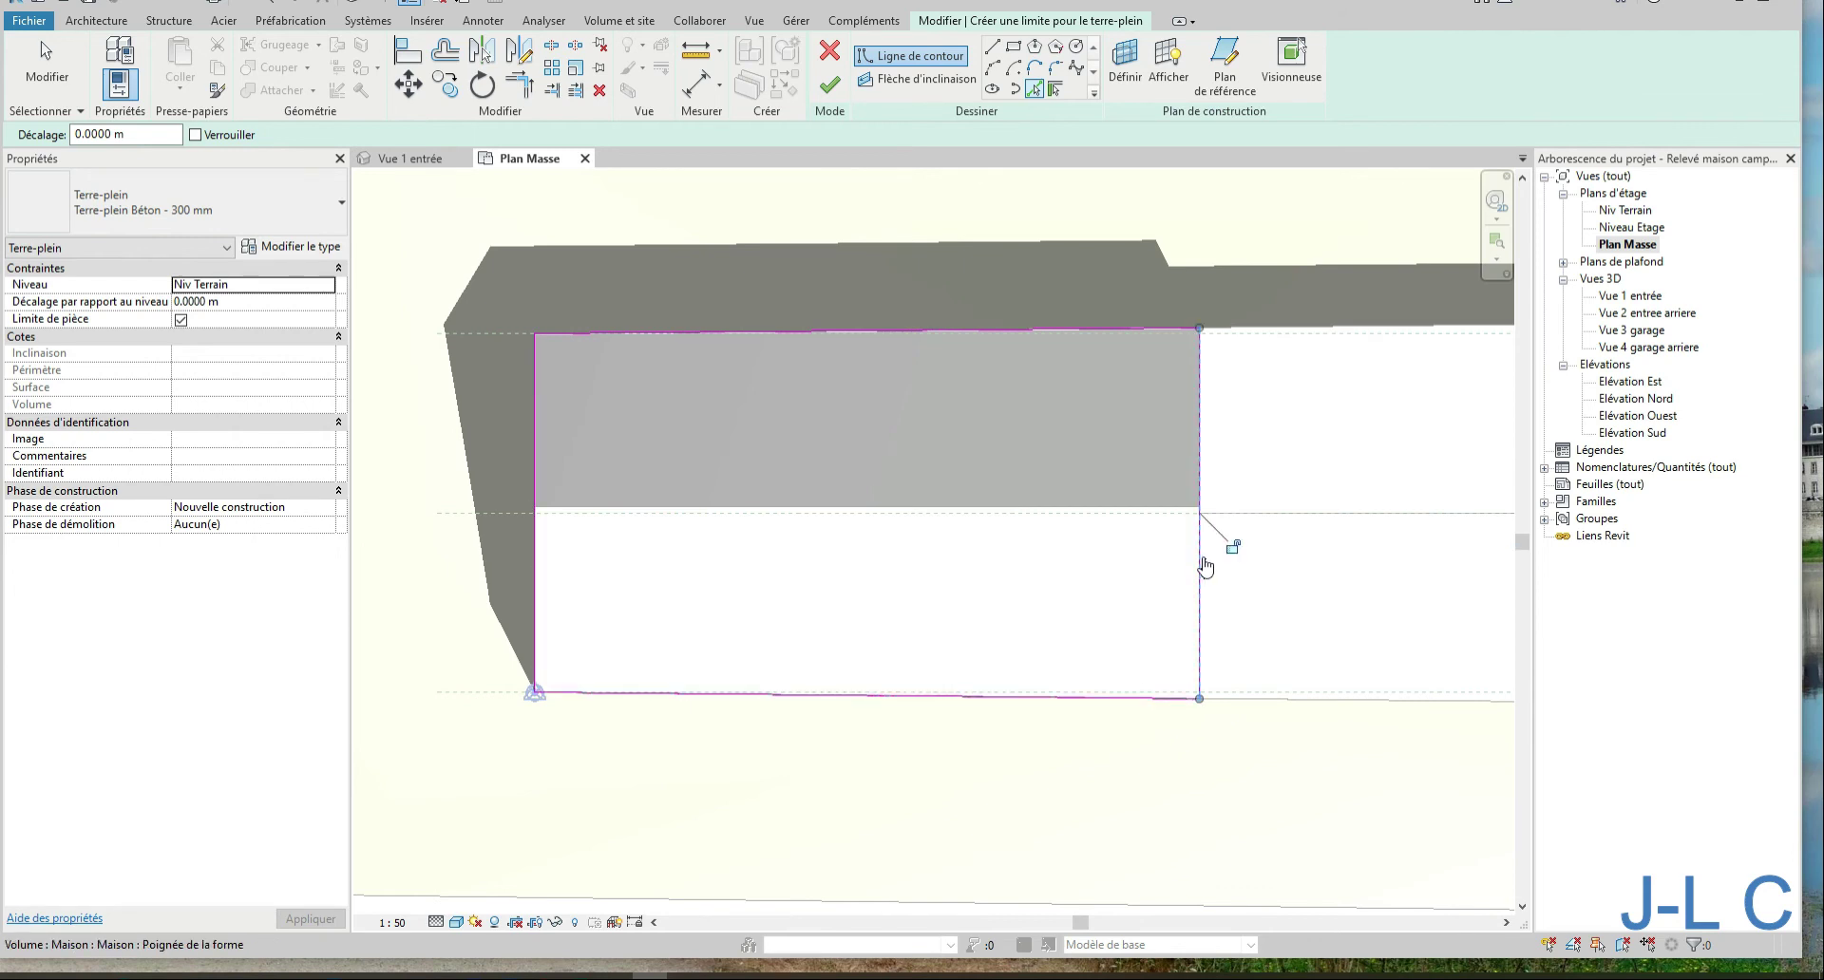
click(1233, 547)
click(408, 52)
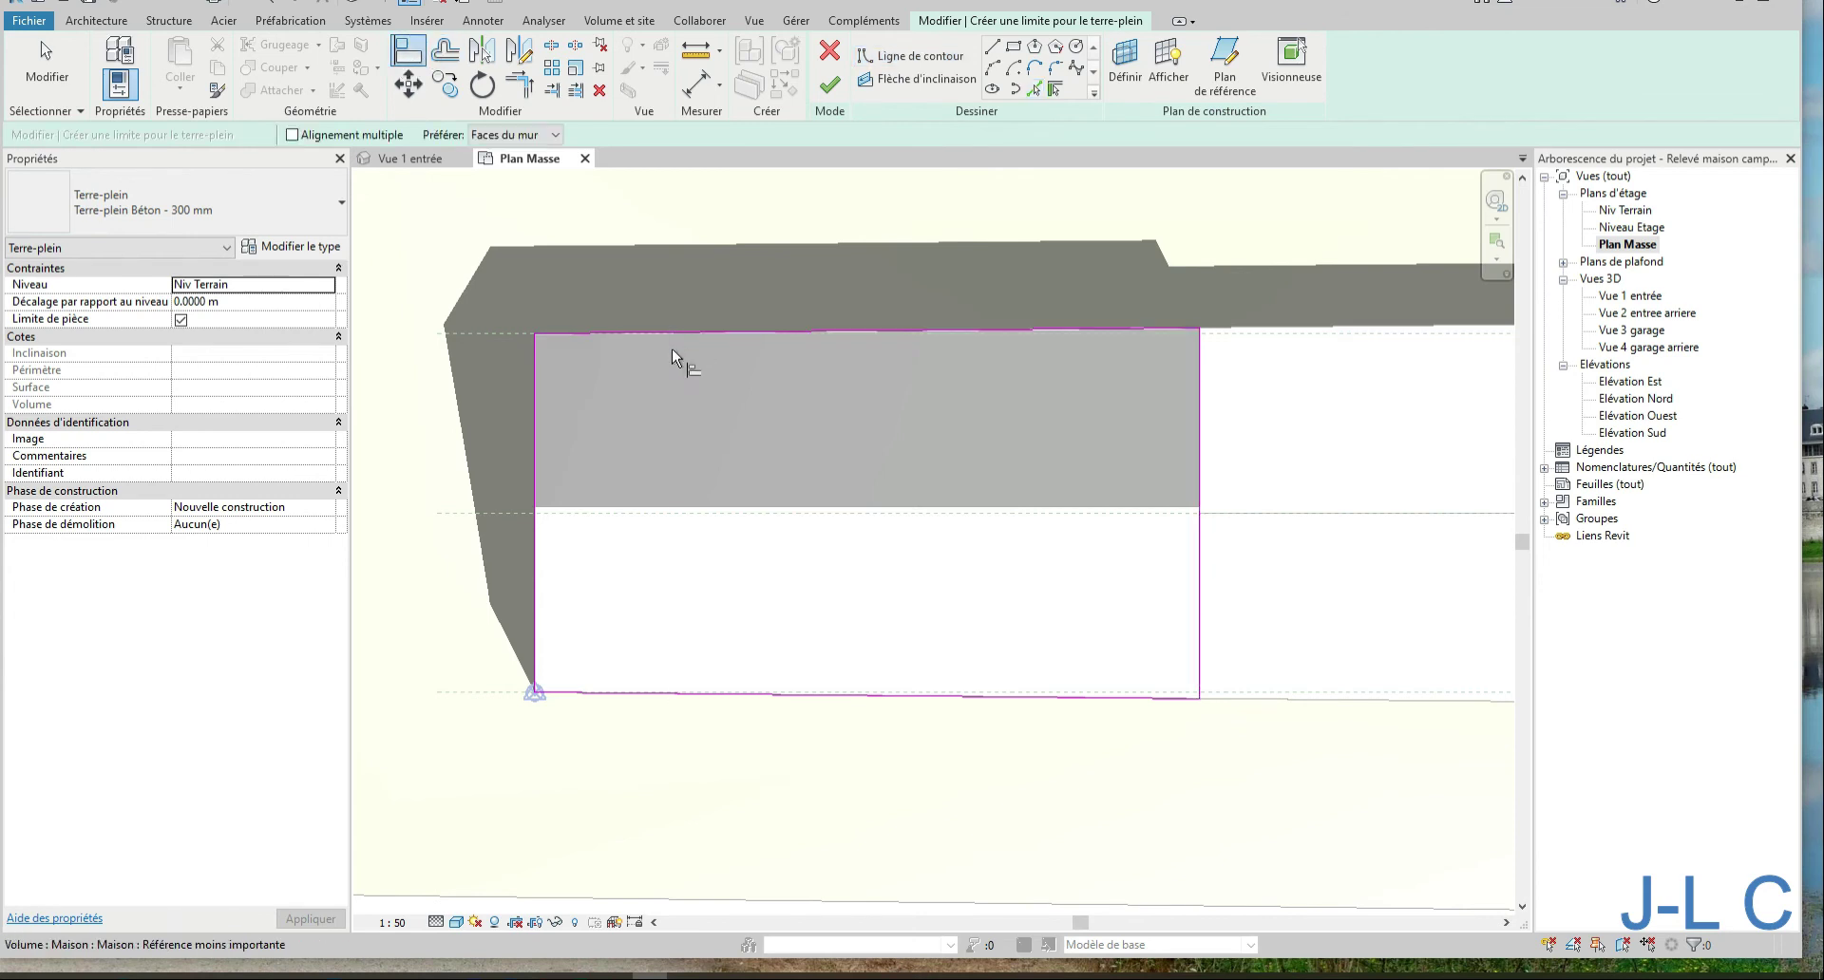
click(532, 422)
click(539, 408)
click(498, 482)
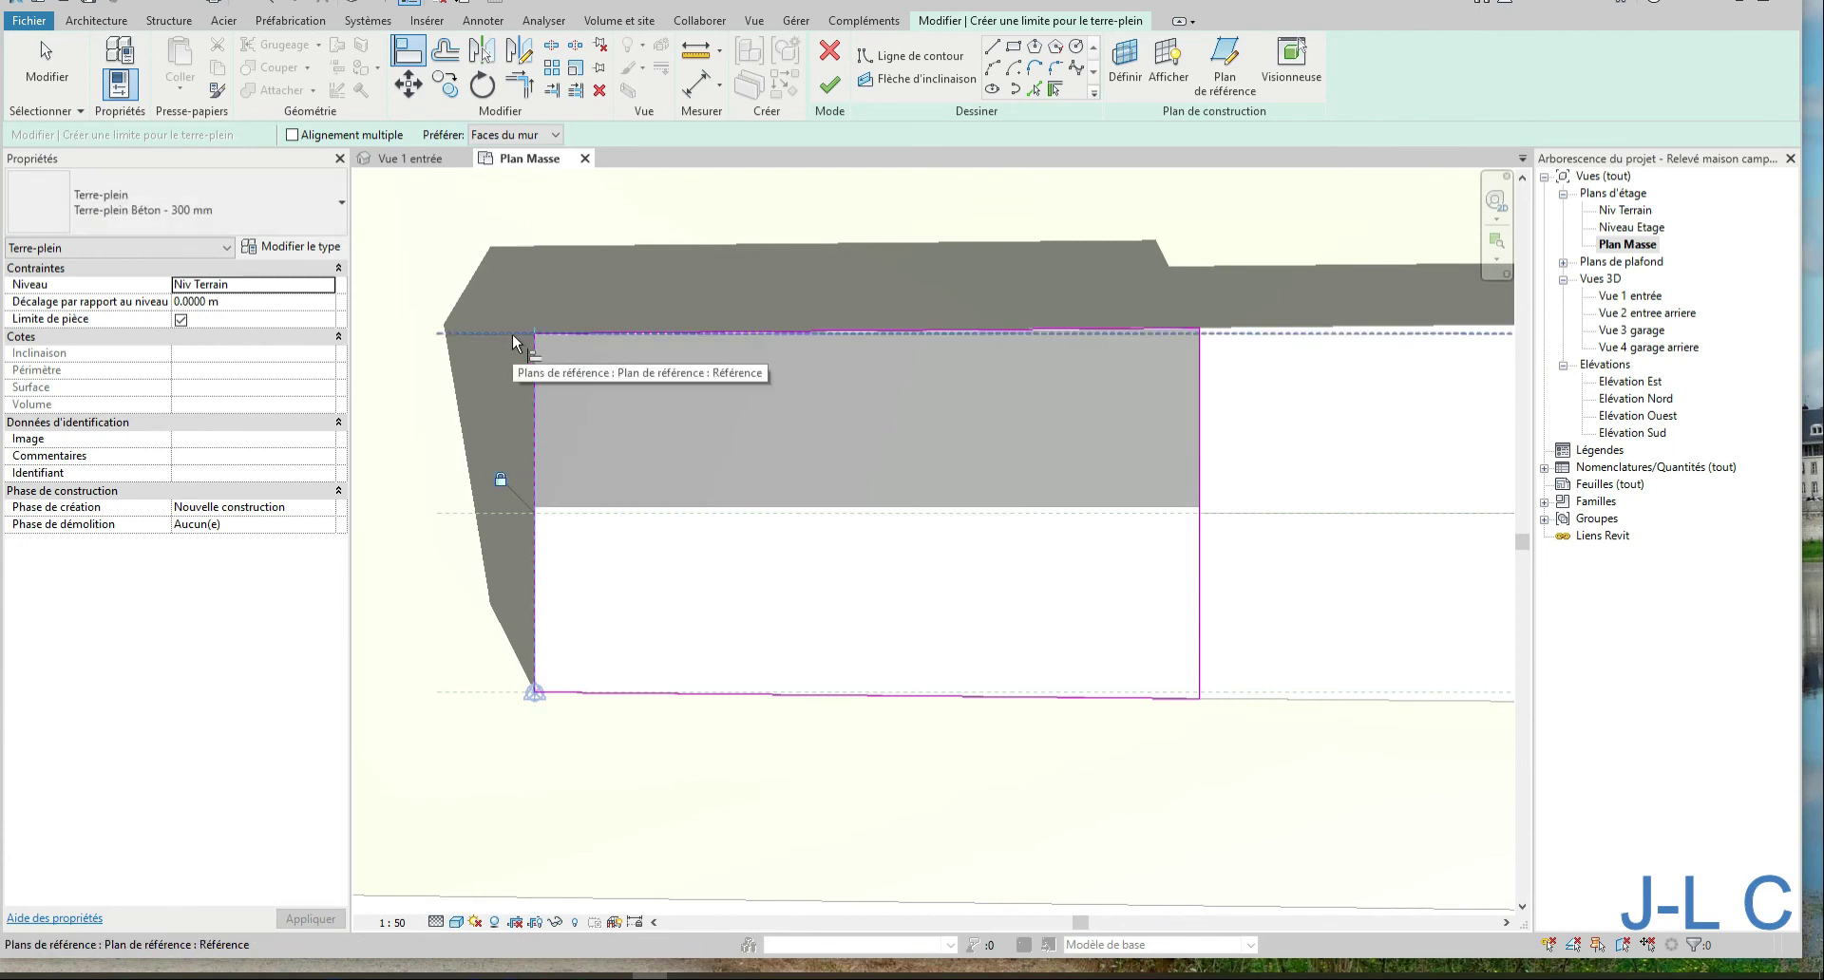
click(618, 330)
click(619, 333)
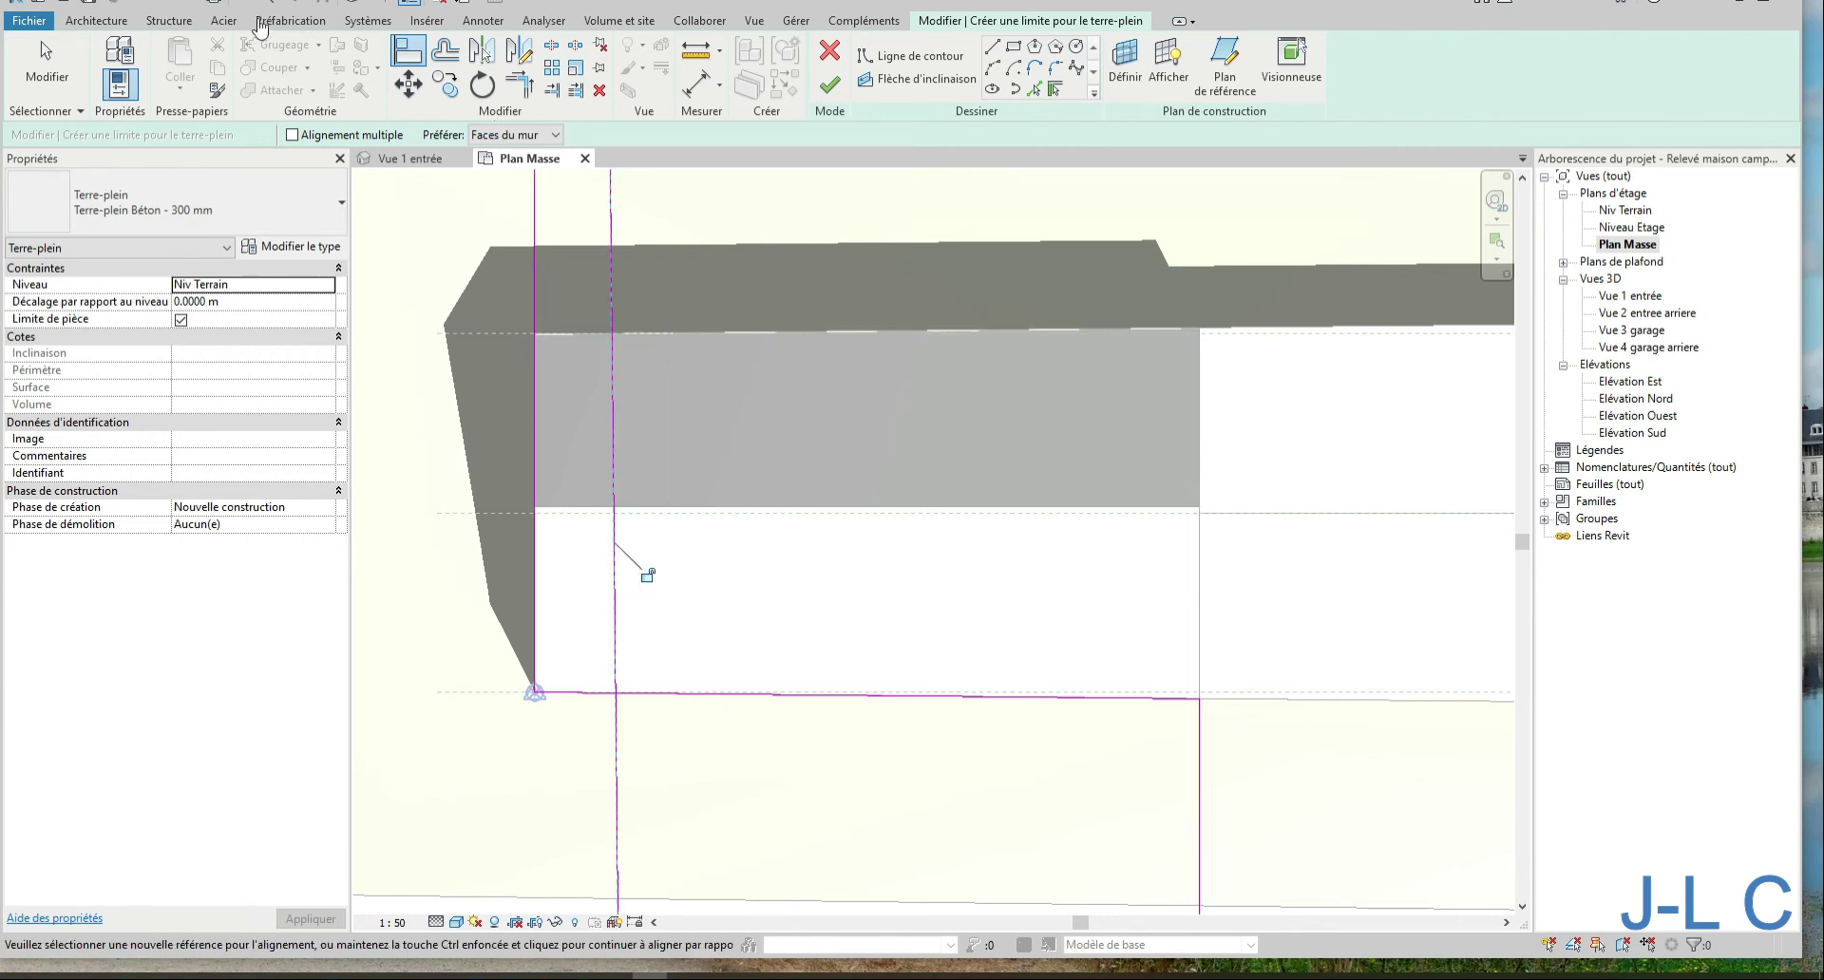
click(616, 565)
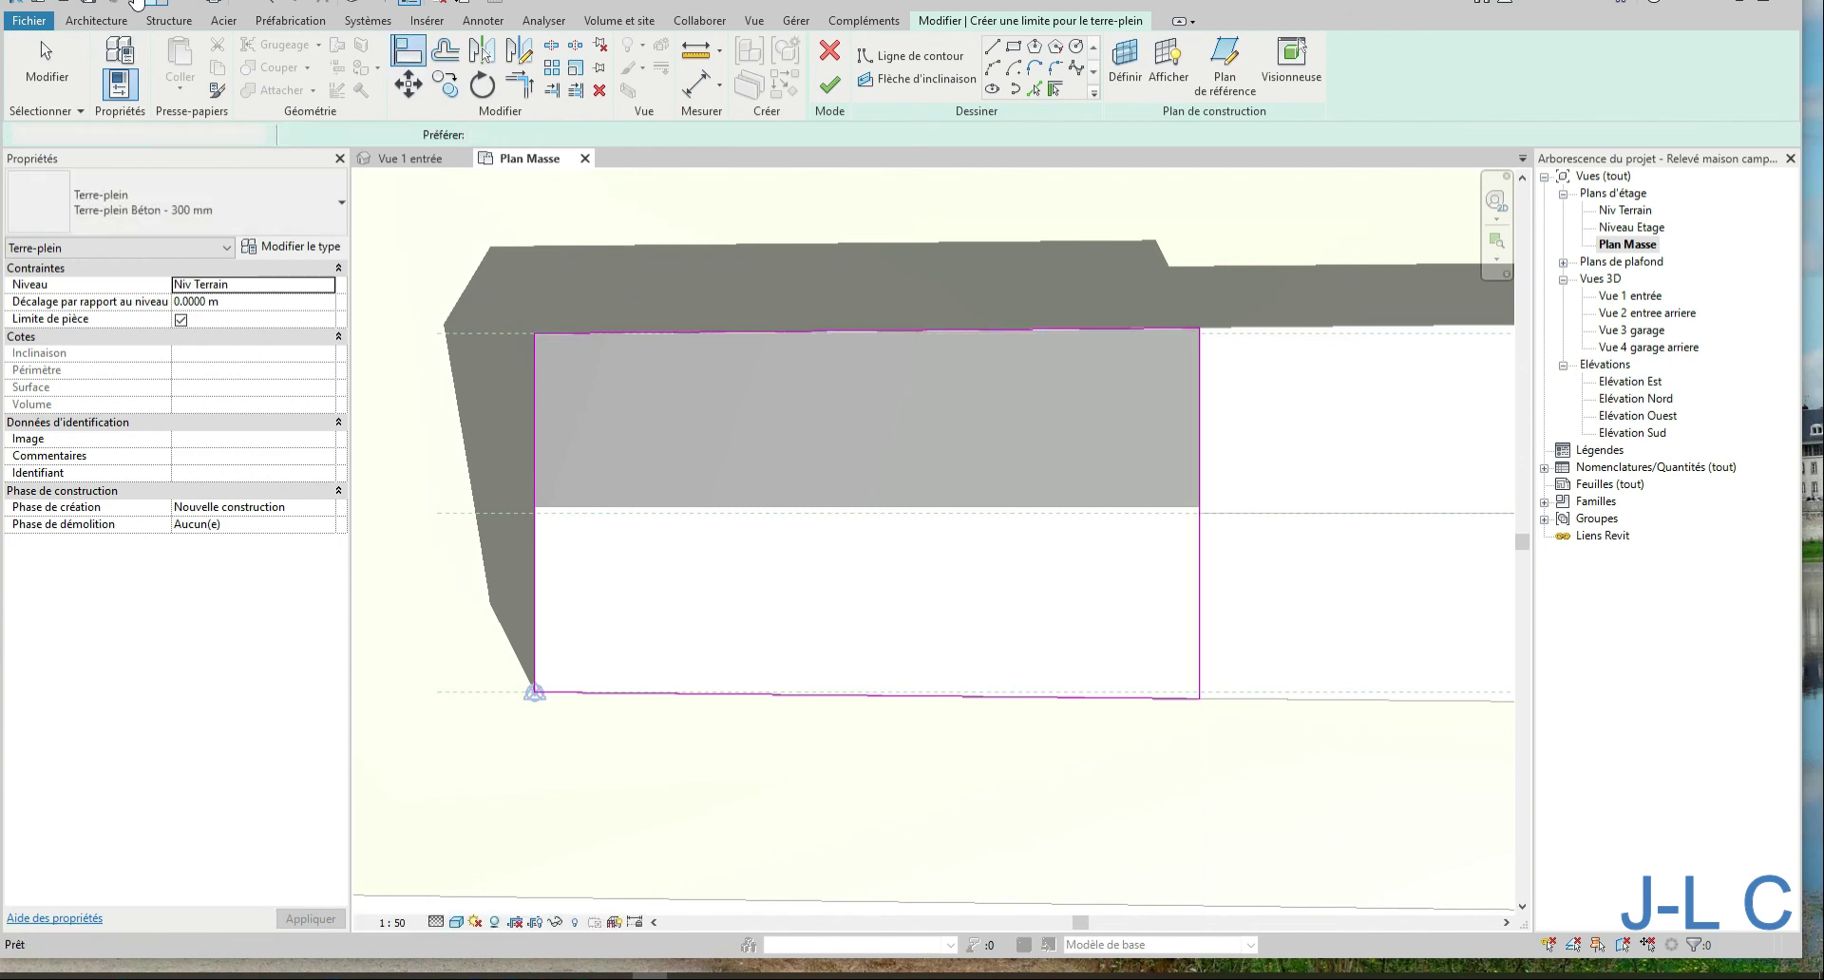
key(Escape)
key(Escape)
click(139, 4)
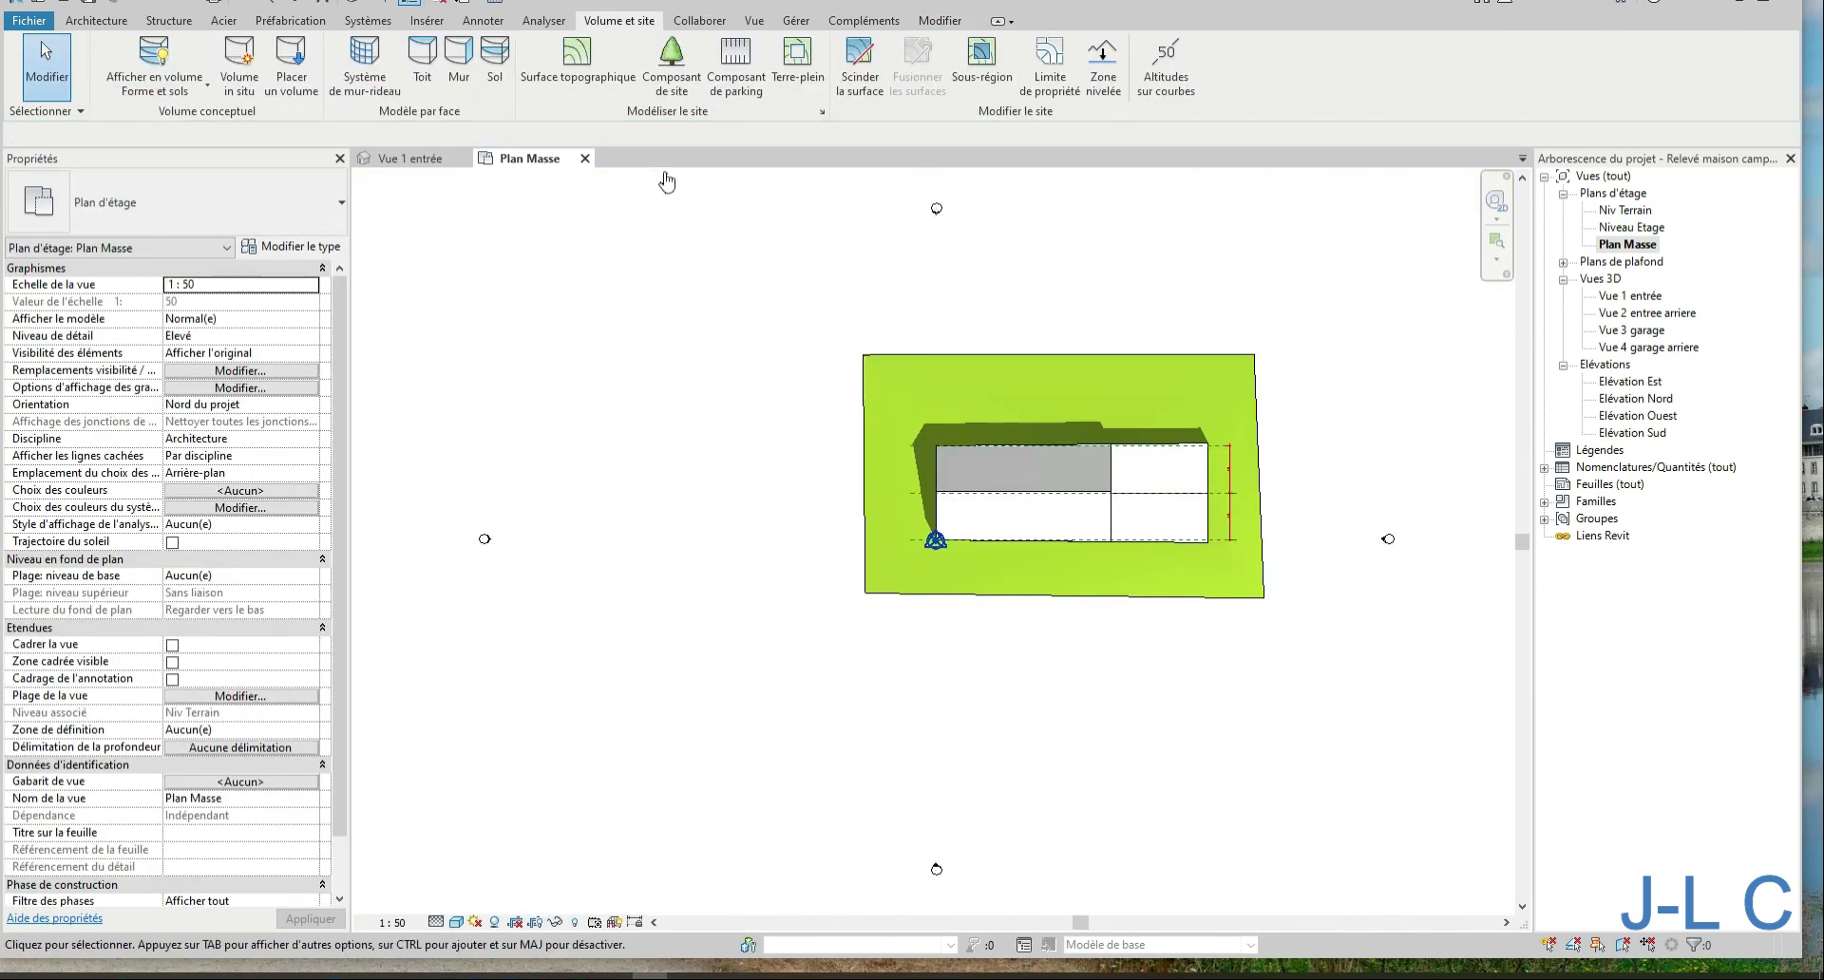
Start a new Terre-plein building pad and zoom into the house corner
click(798, 64)
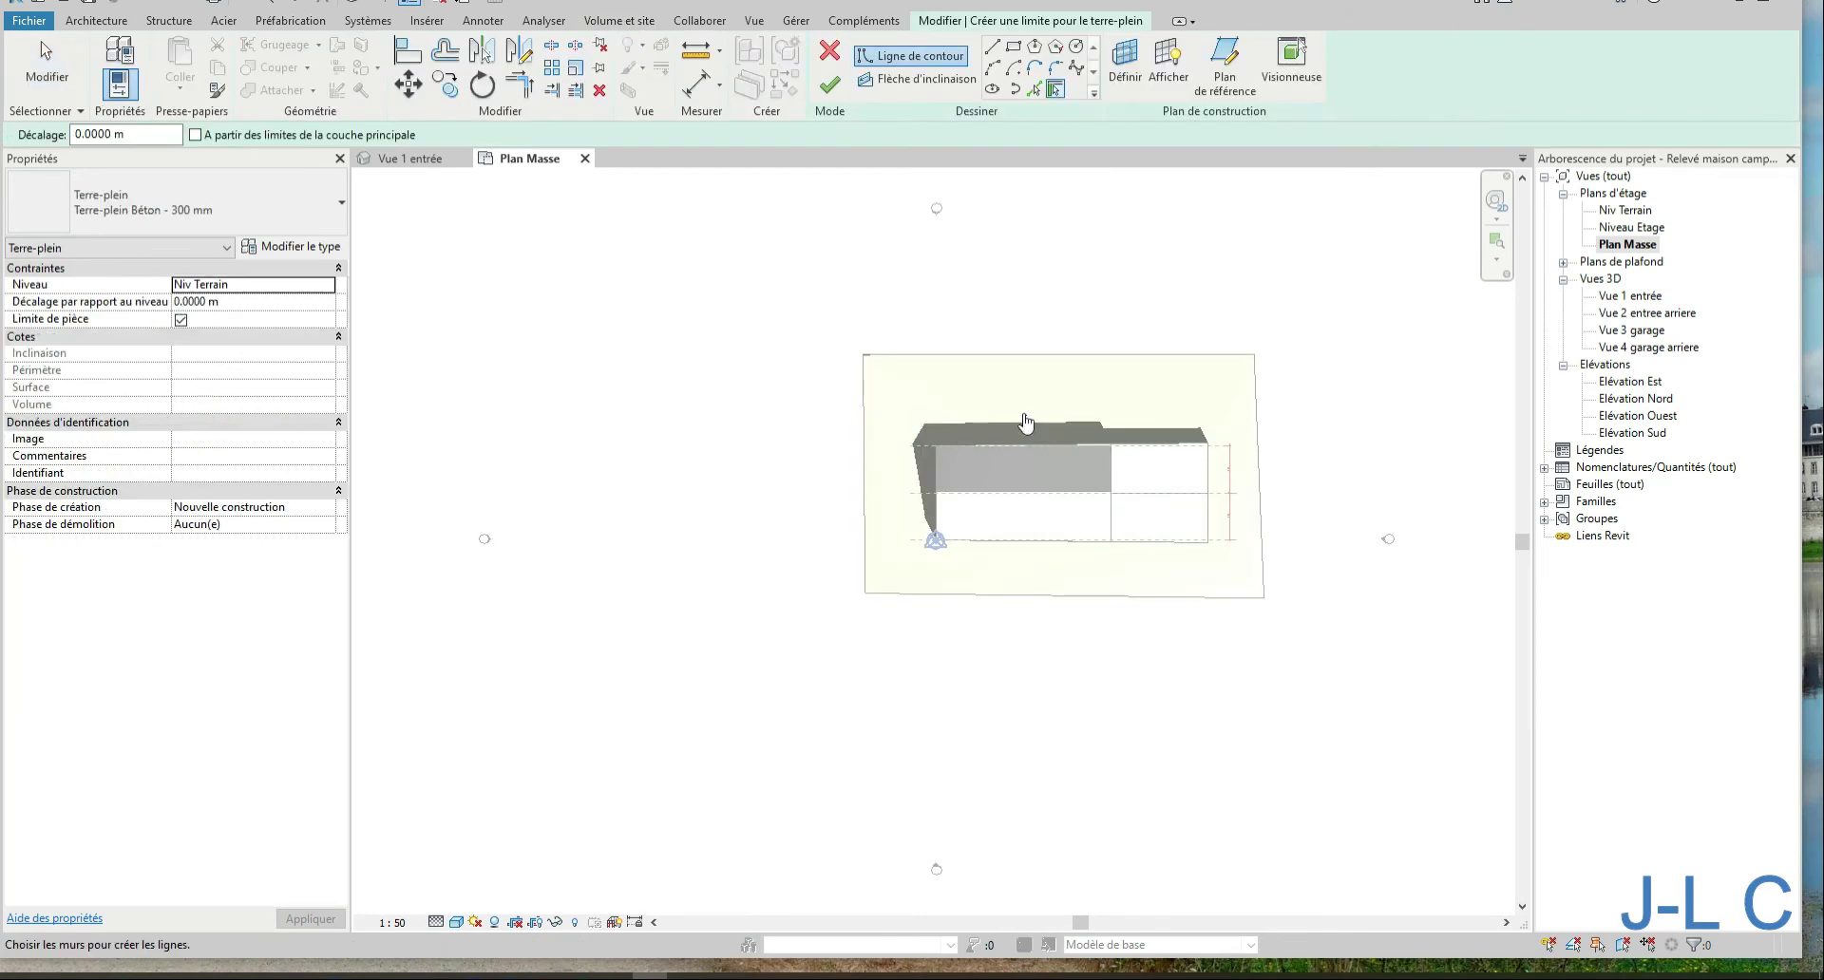
right_click(1030, 444)
click(1064, 559)
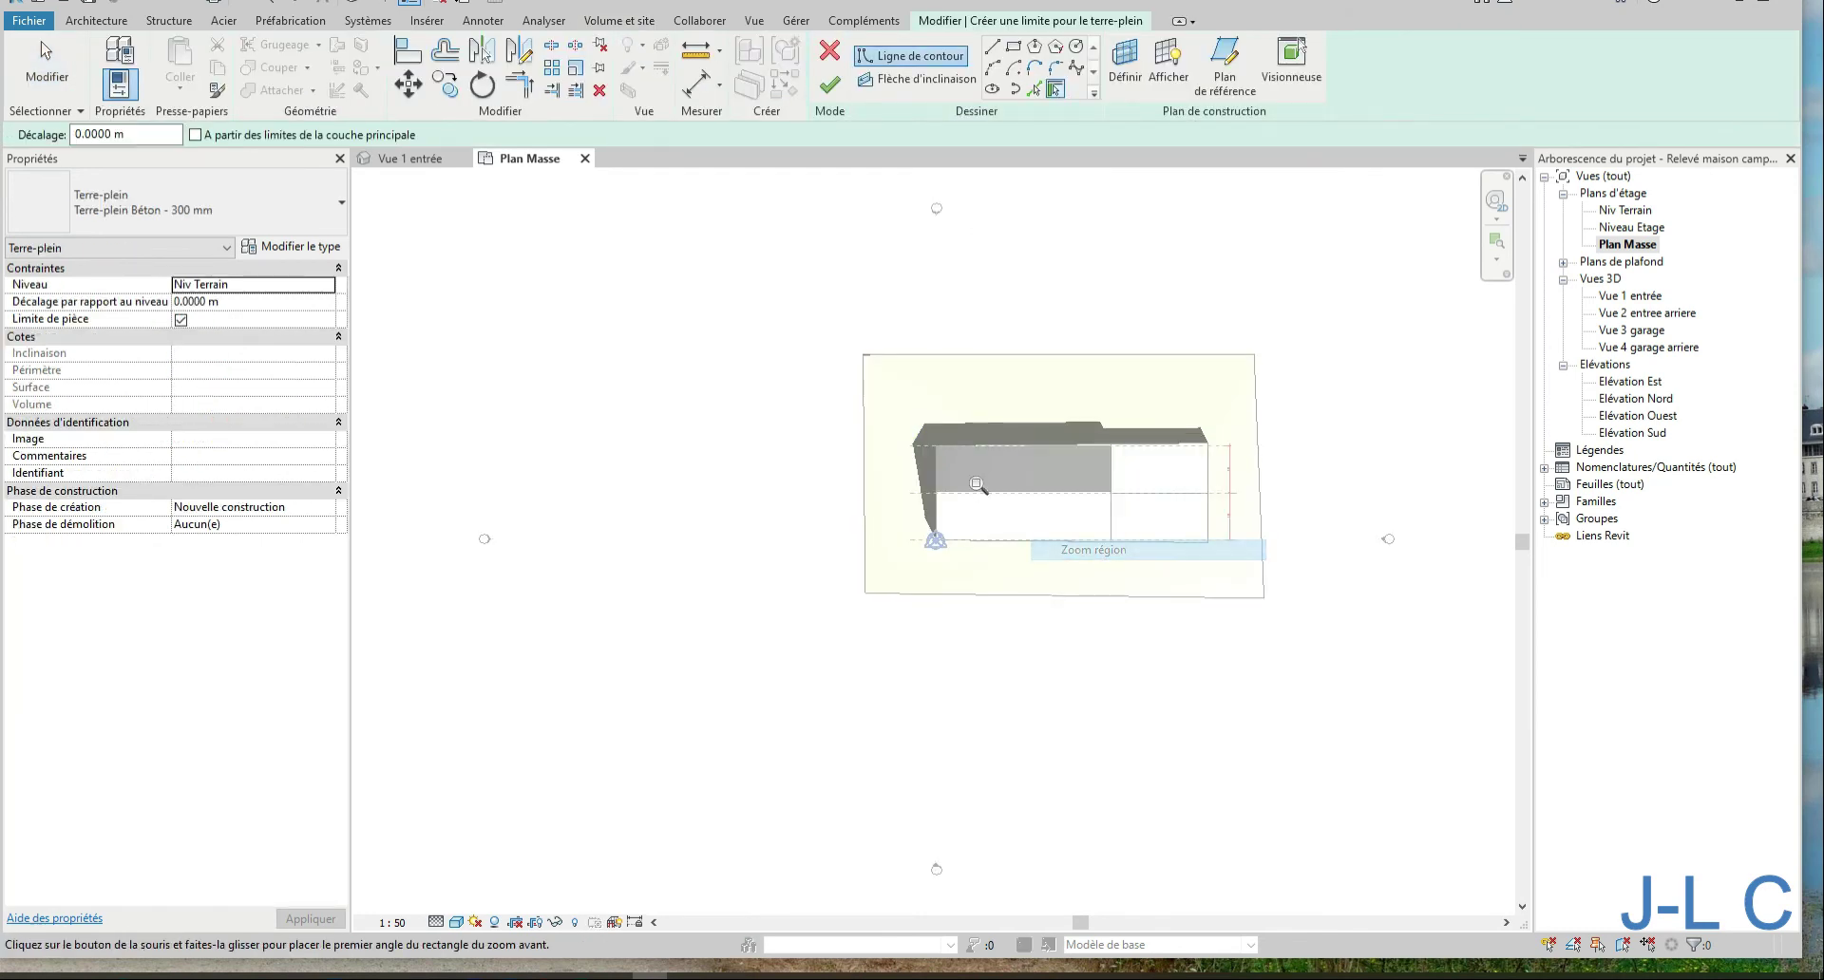
drag(936, 443, 1159, 575)
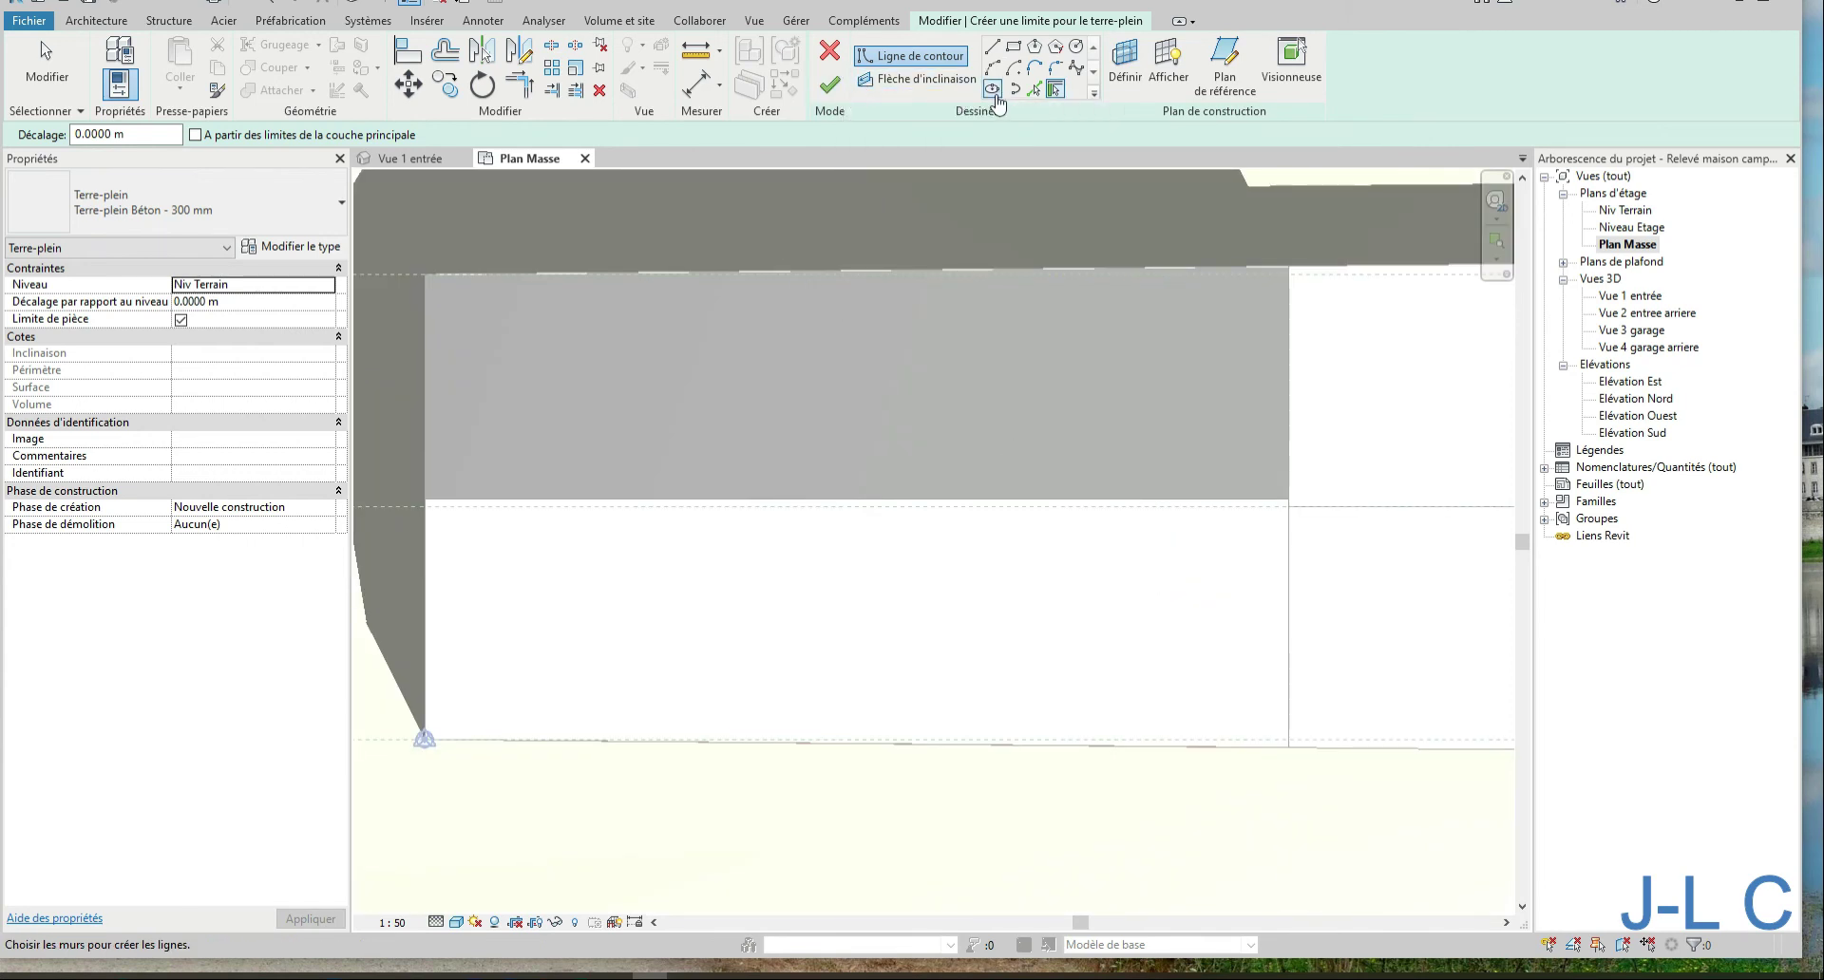
Pick and lock the house's four edges as boundary and finish the 300 mm concrete pad
click(1034, 88)
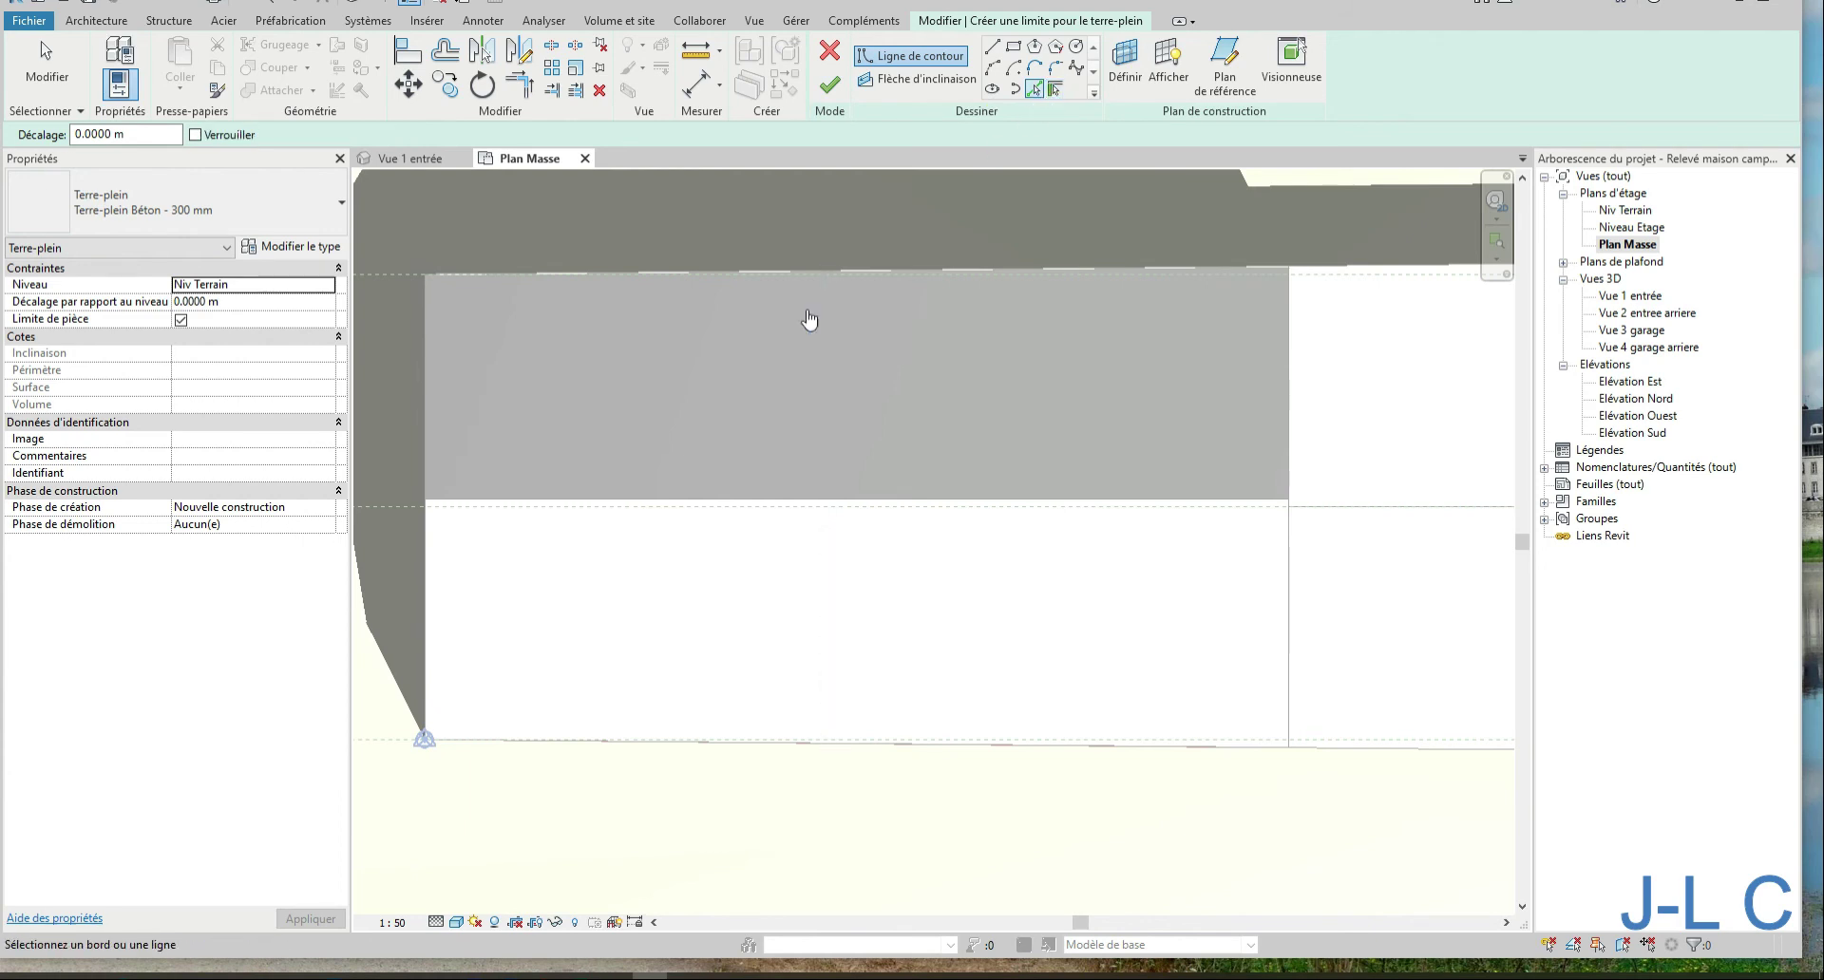
click(778, 283)
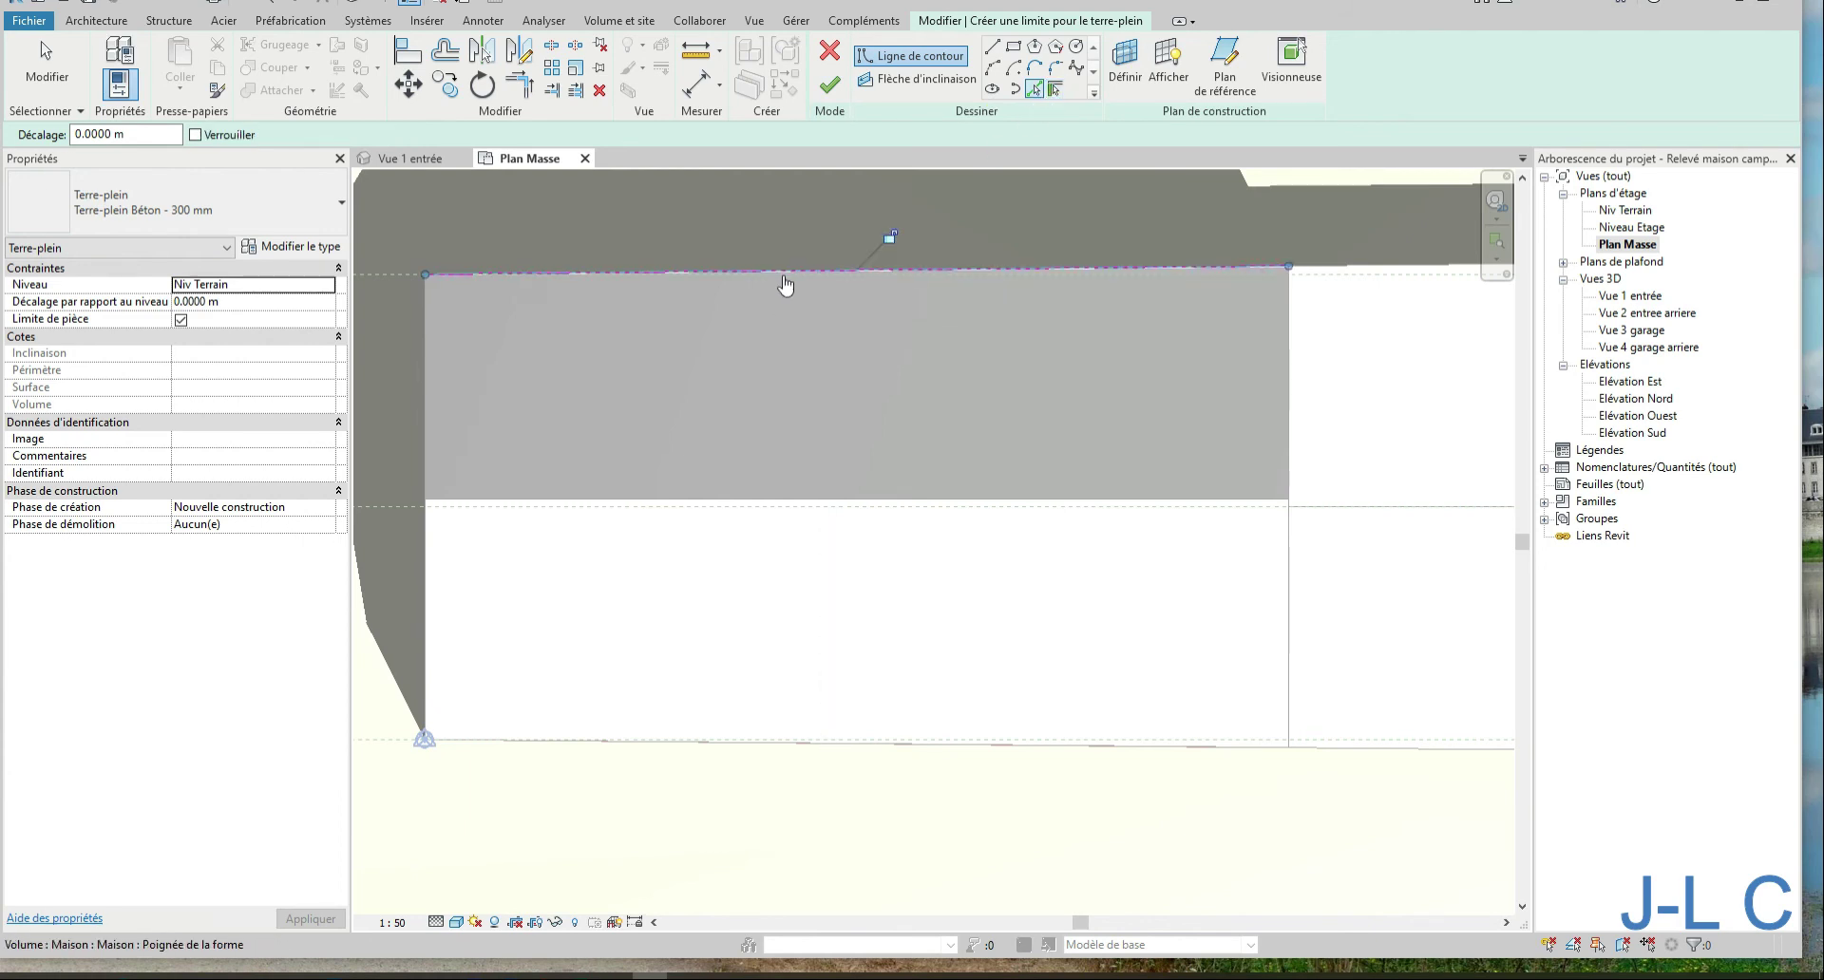
click(890, 238)
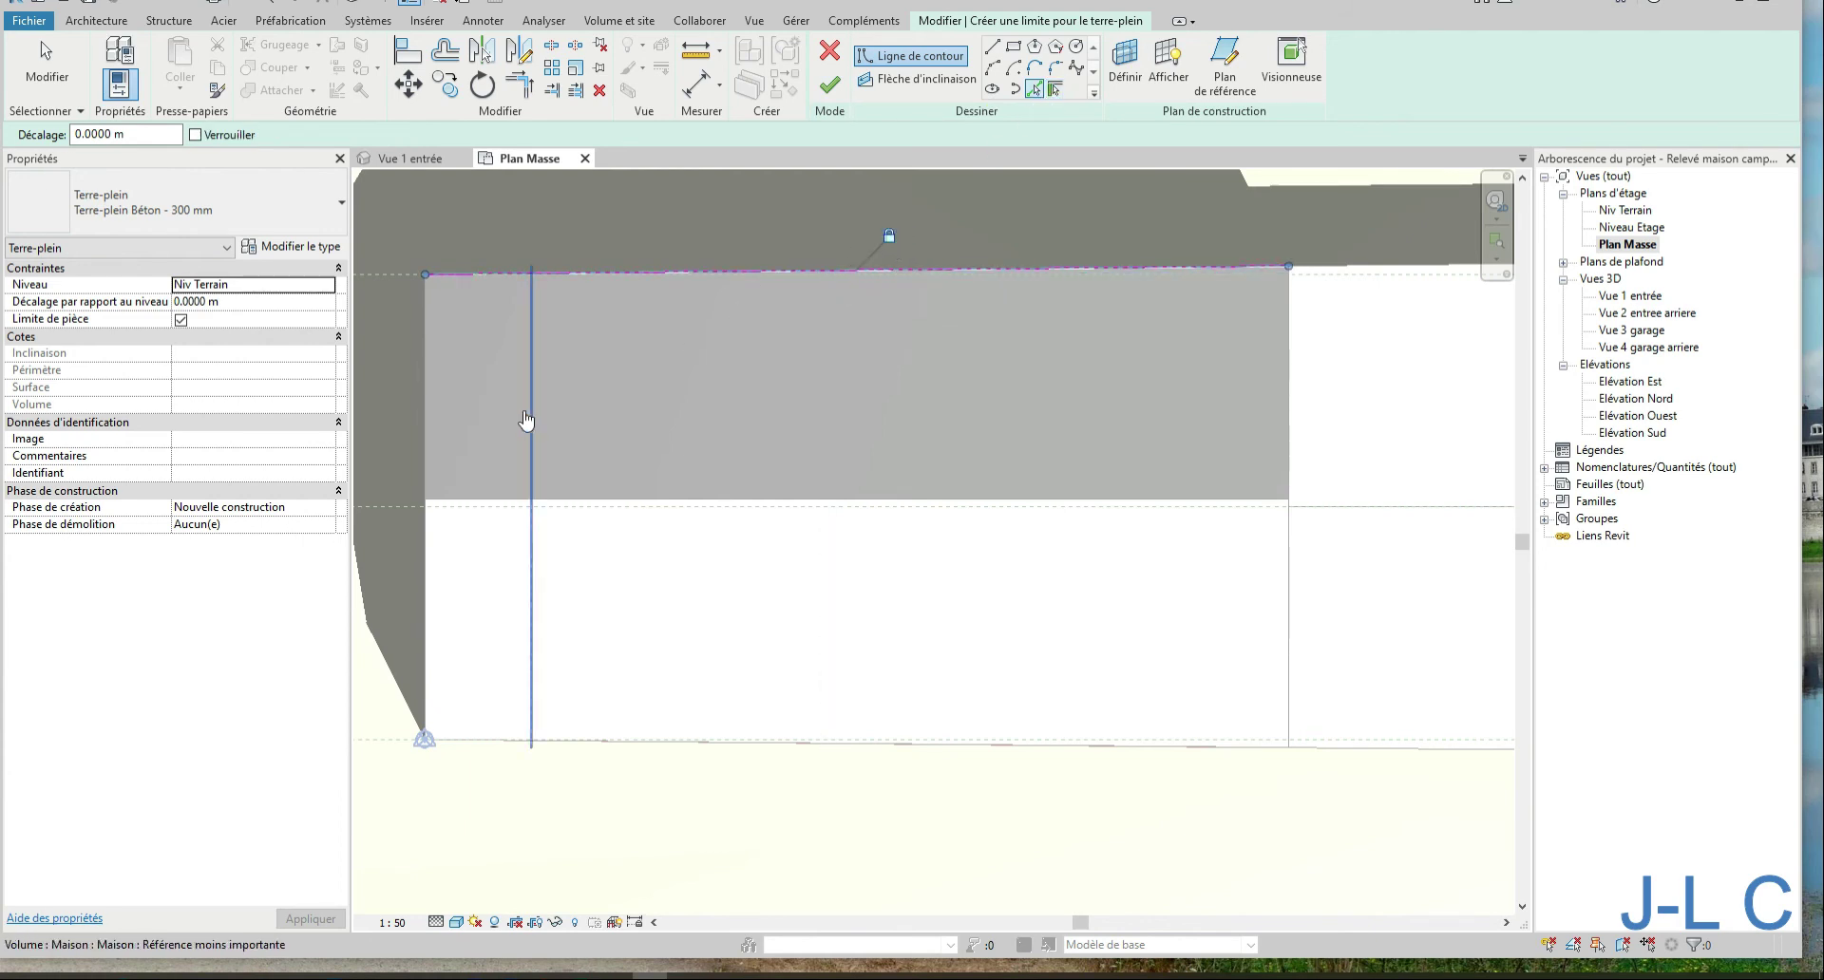
click(427, 418)
click(391, 472)
click(570, 749)
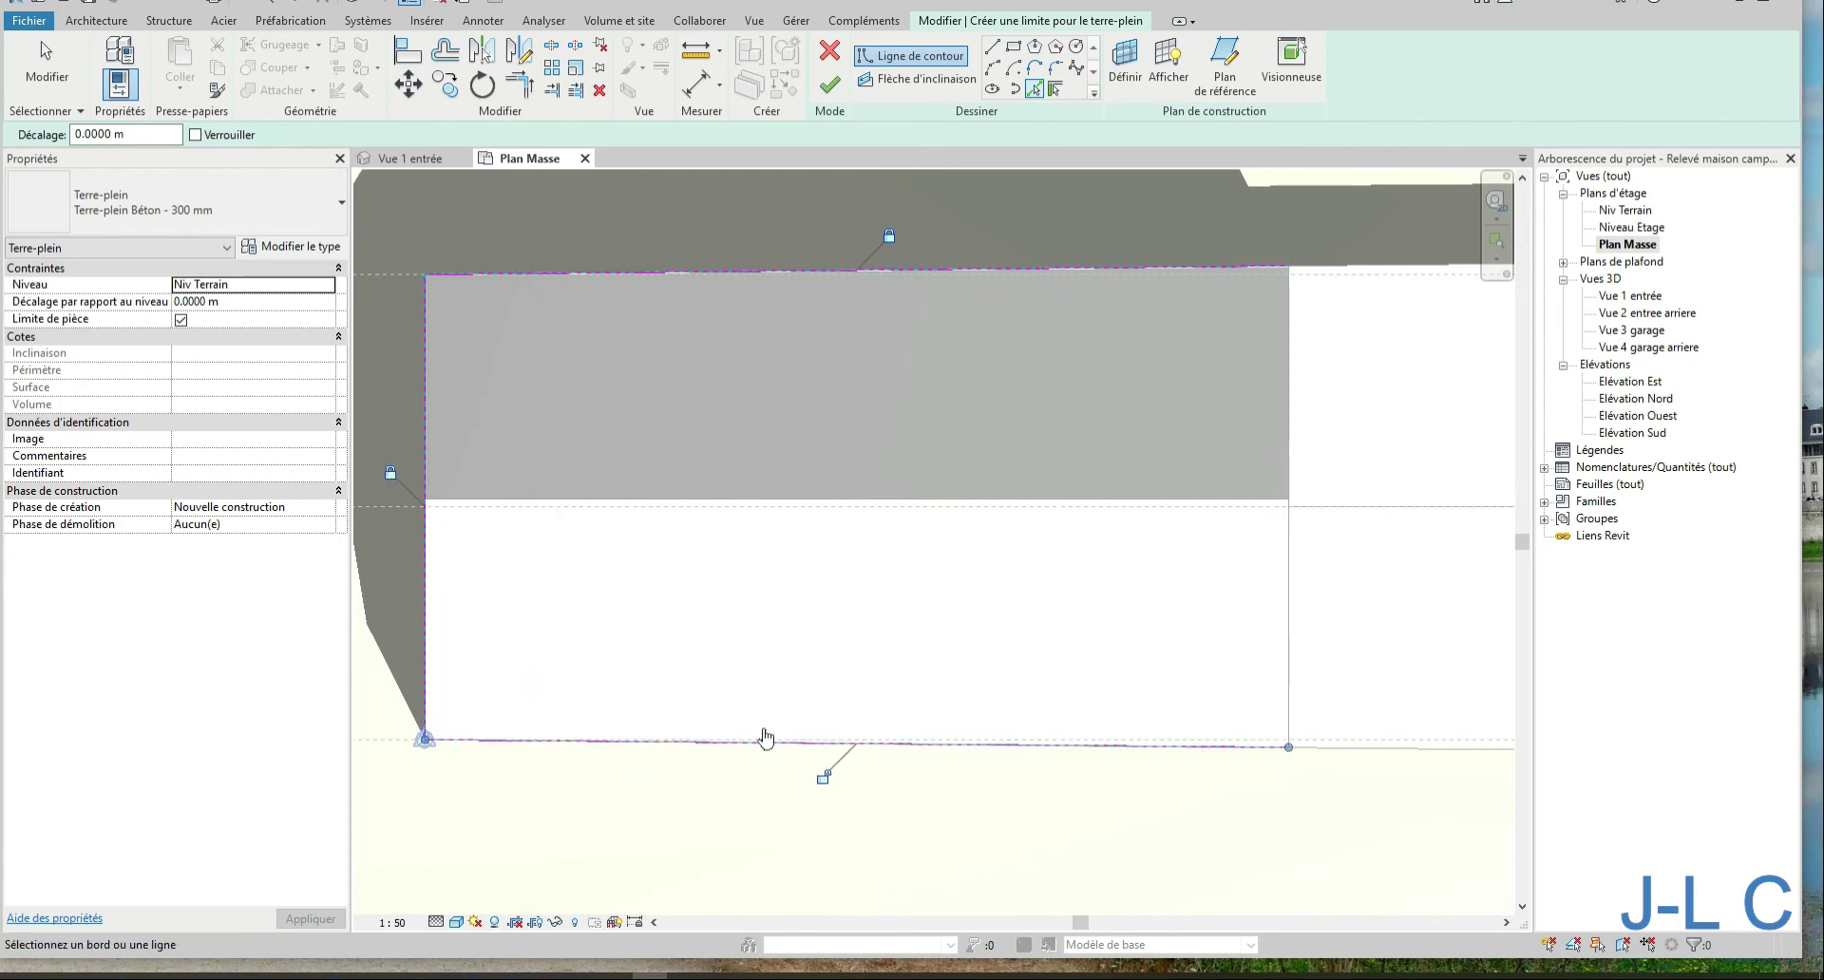
click(825, 779)
middle_drag(1161, 794, 905, 819)
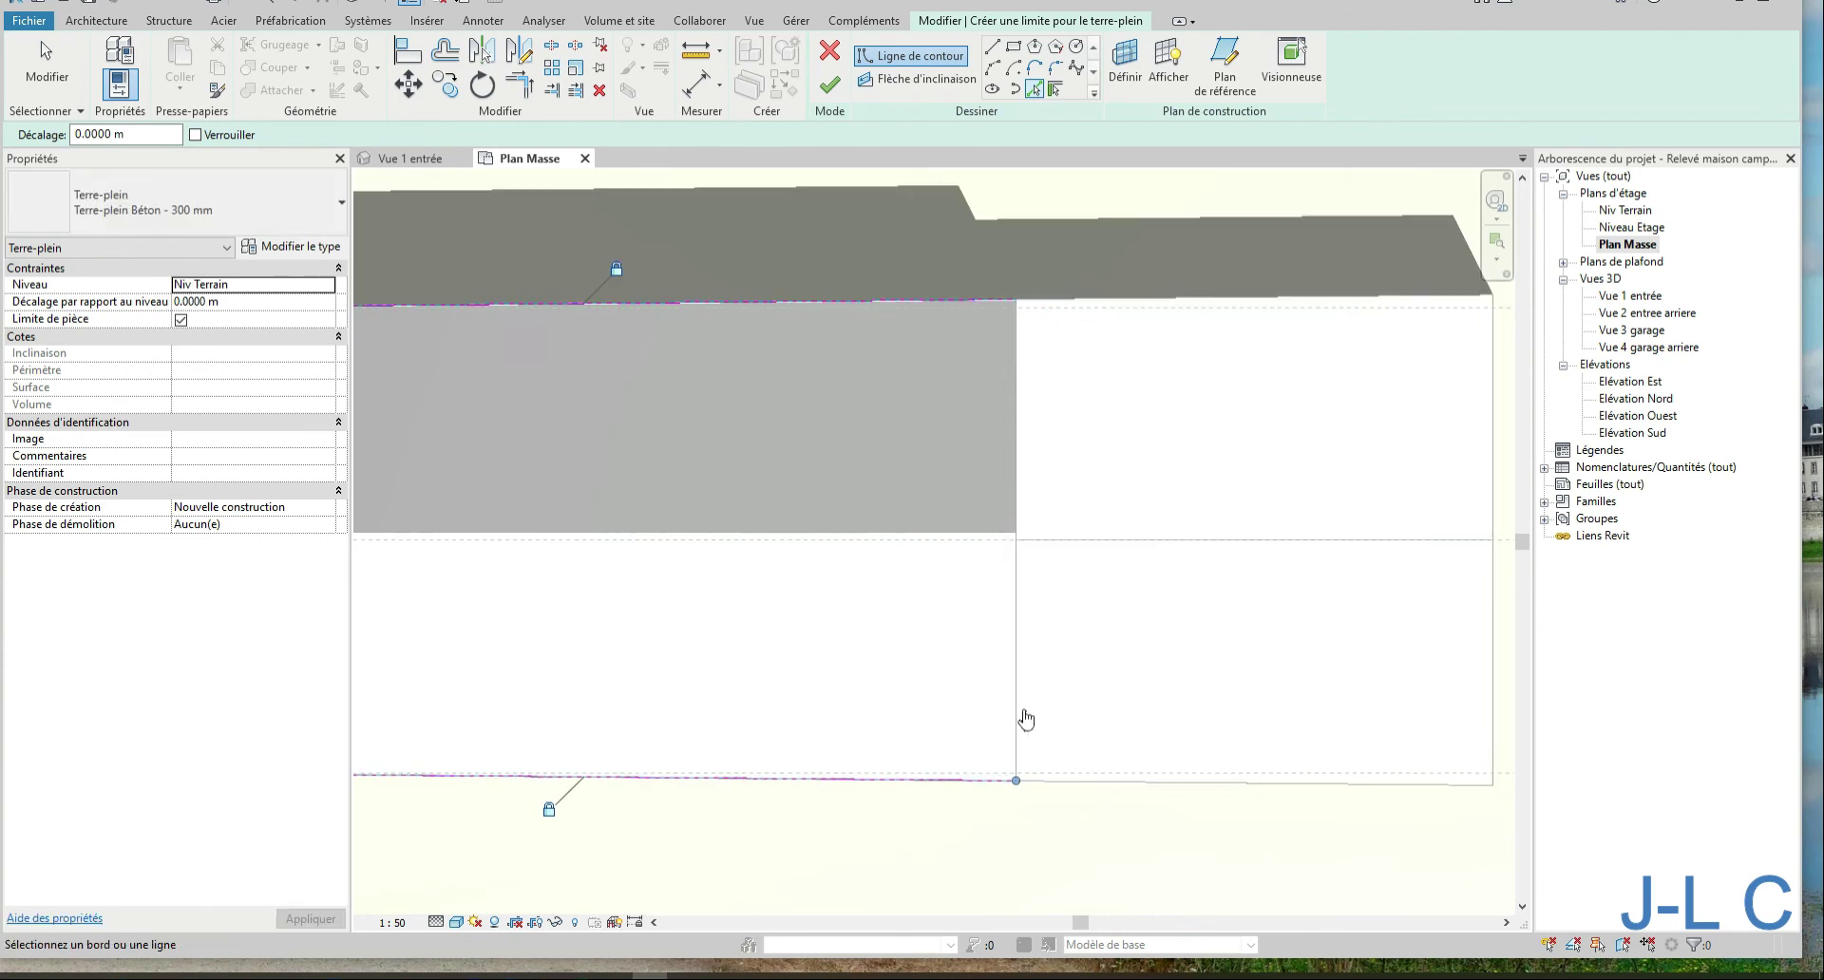
click(1020, 719)
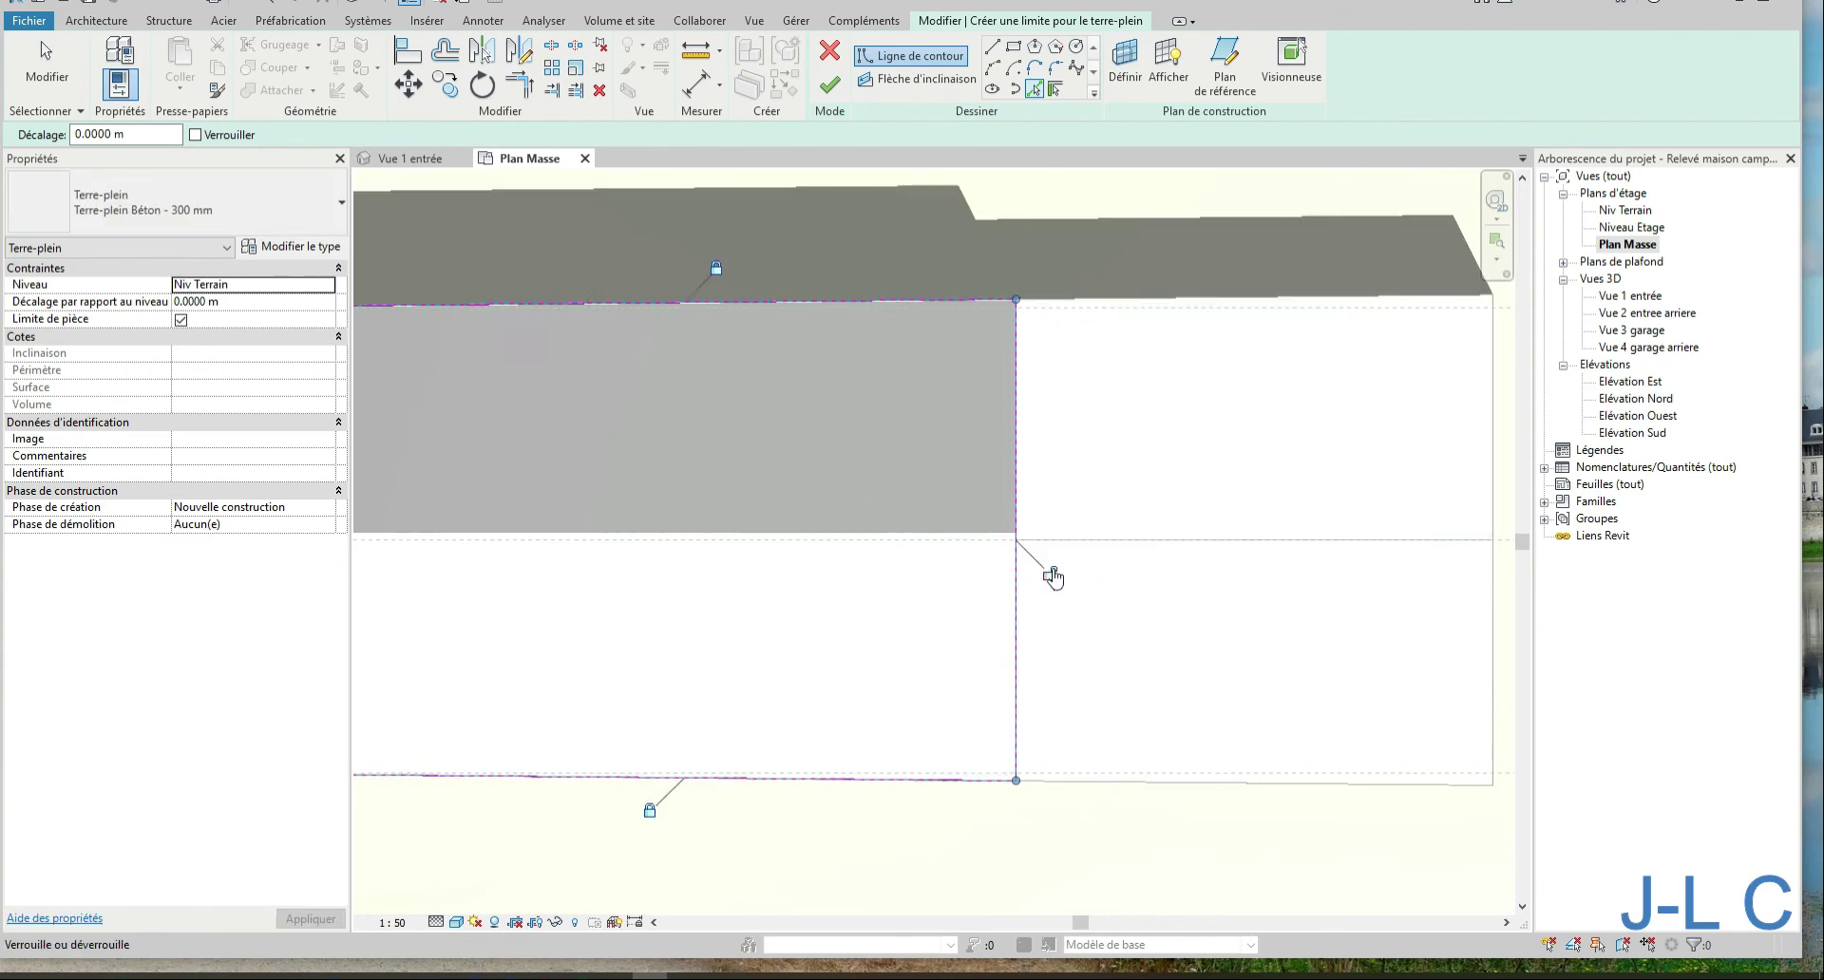
click(832, 86)
middle_drag(1160, 460, 1044, 459)
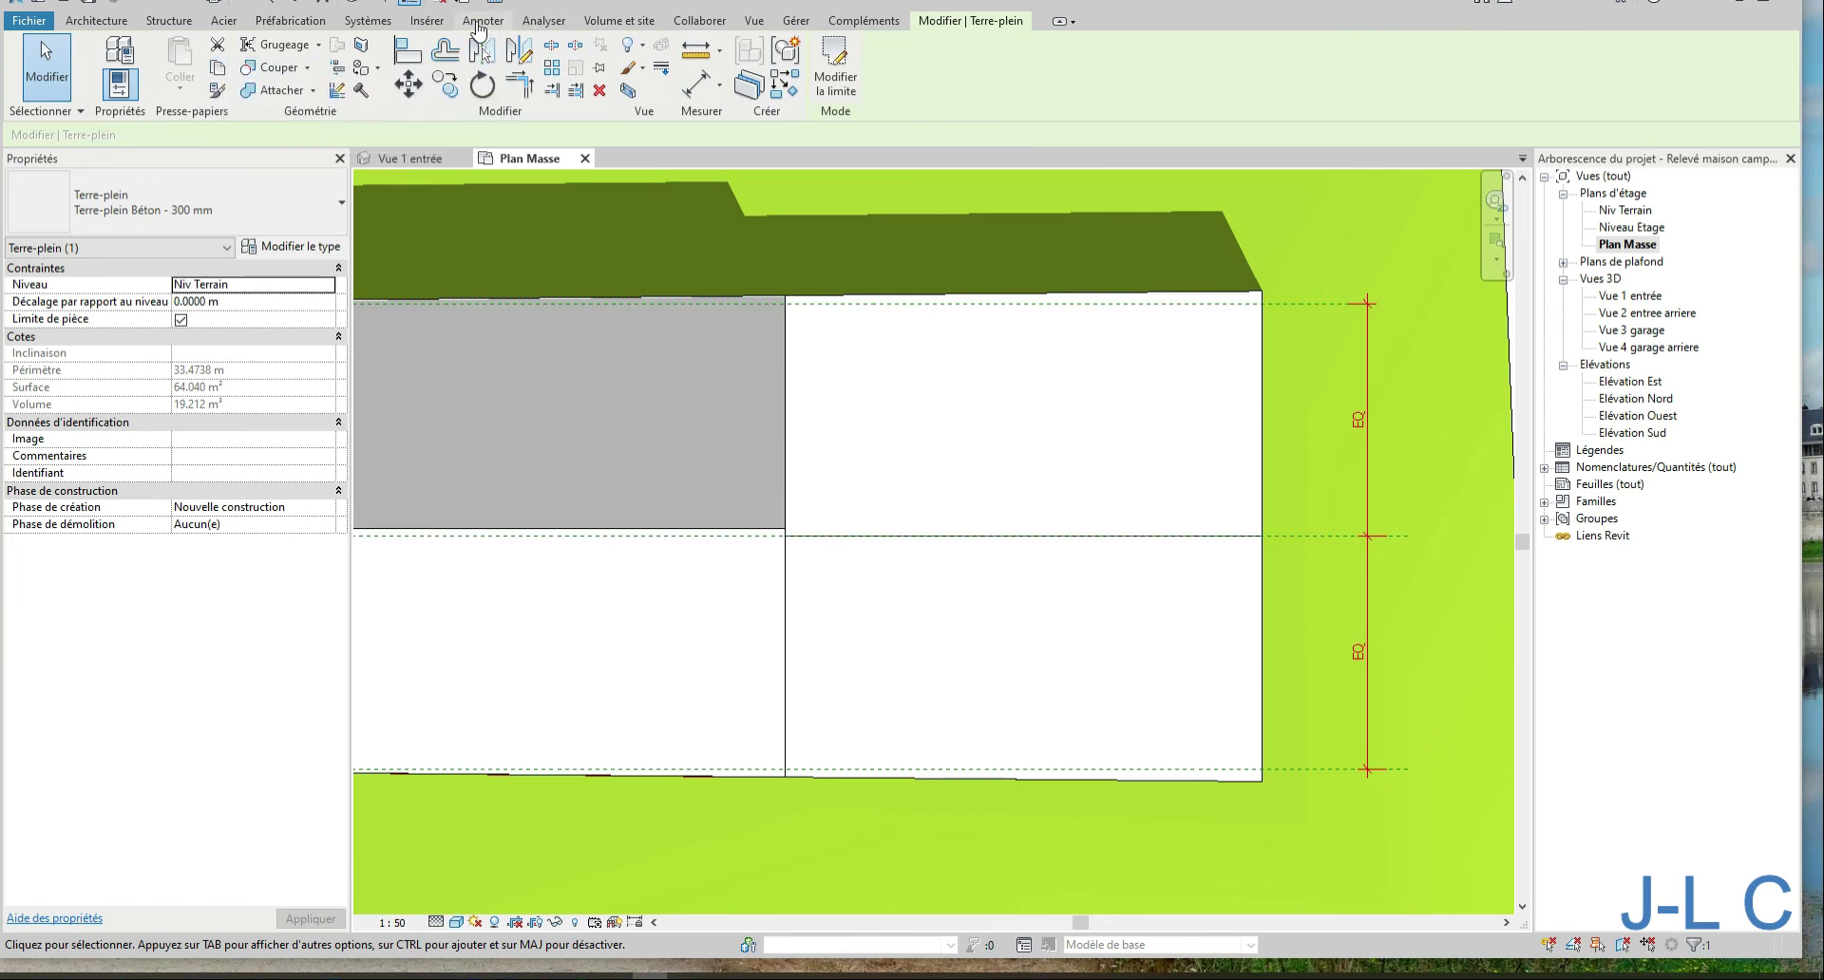
Close Vue 1 entrée, inspect the garage and house masses, then deselect them
click(439, 4)
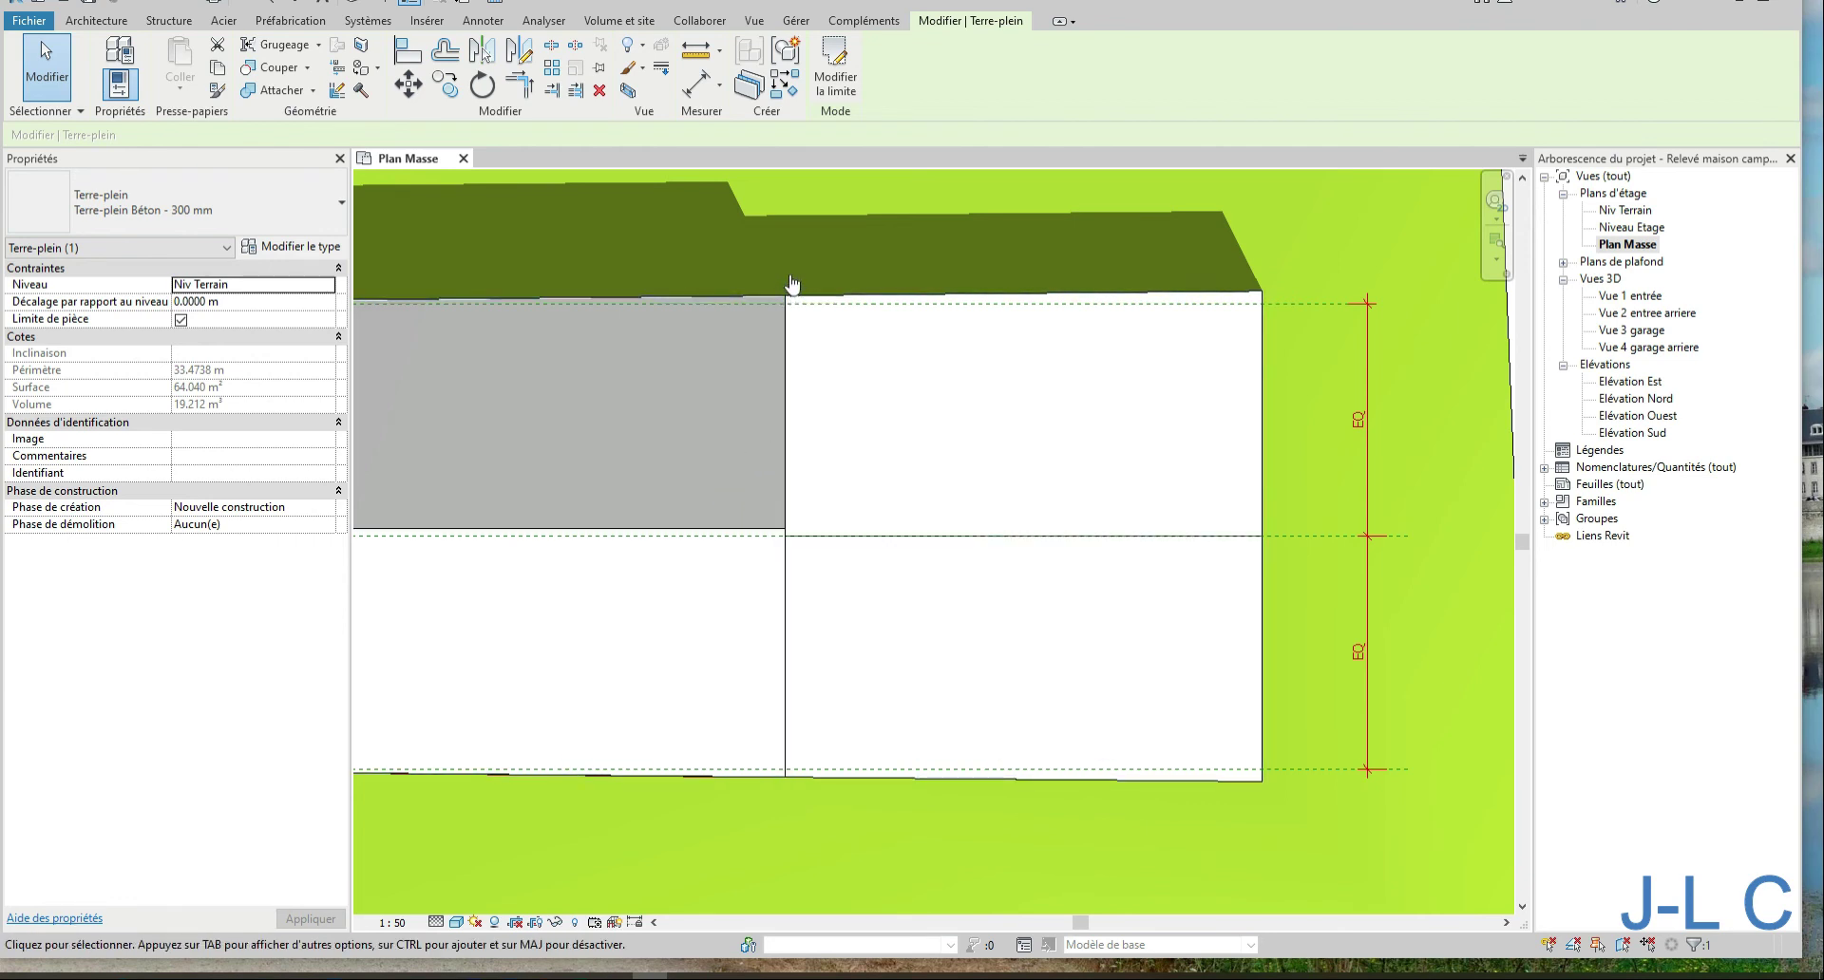
click(979, 540)
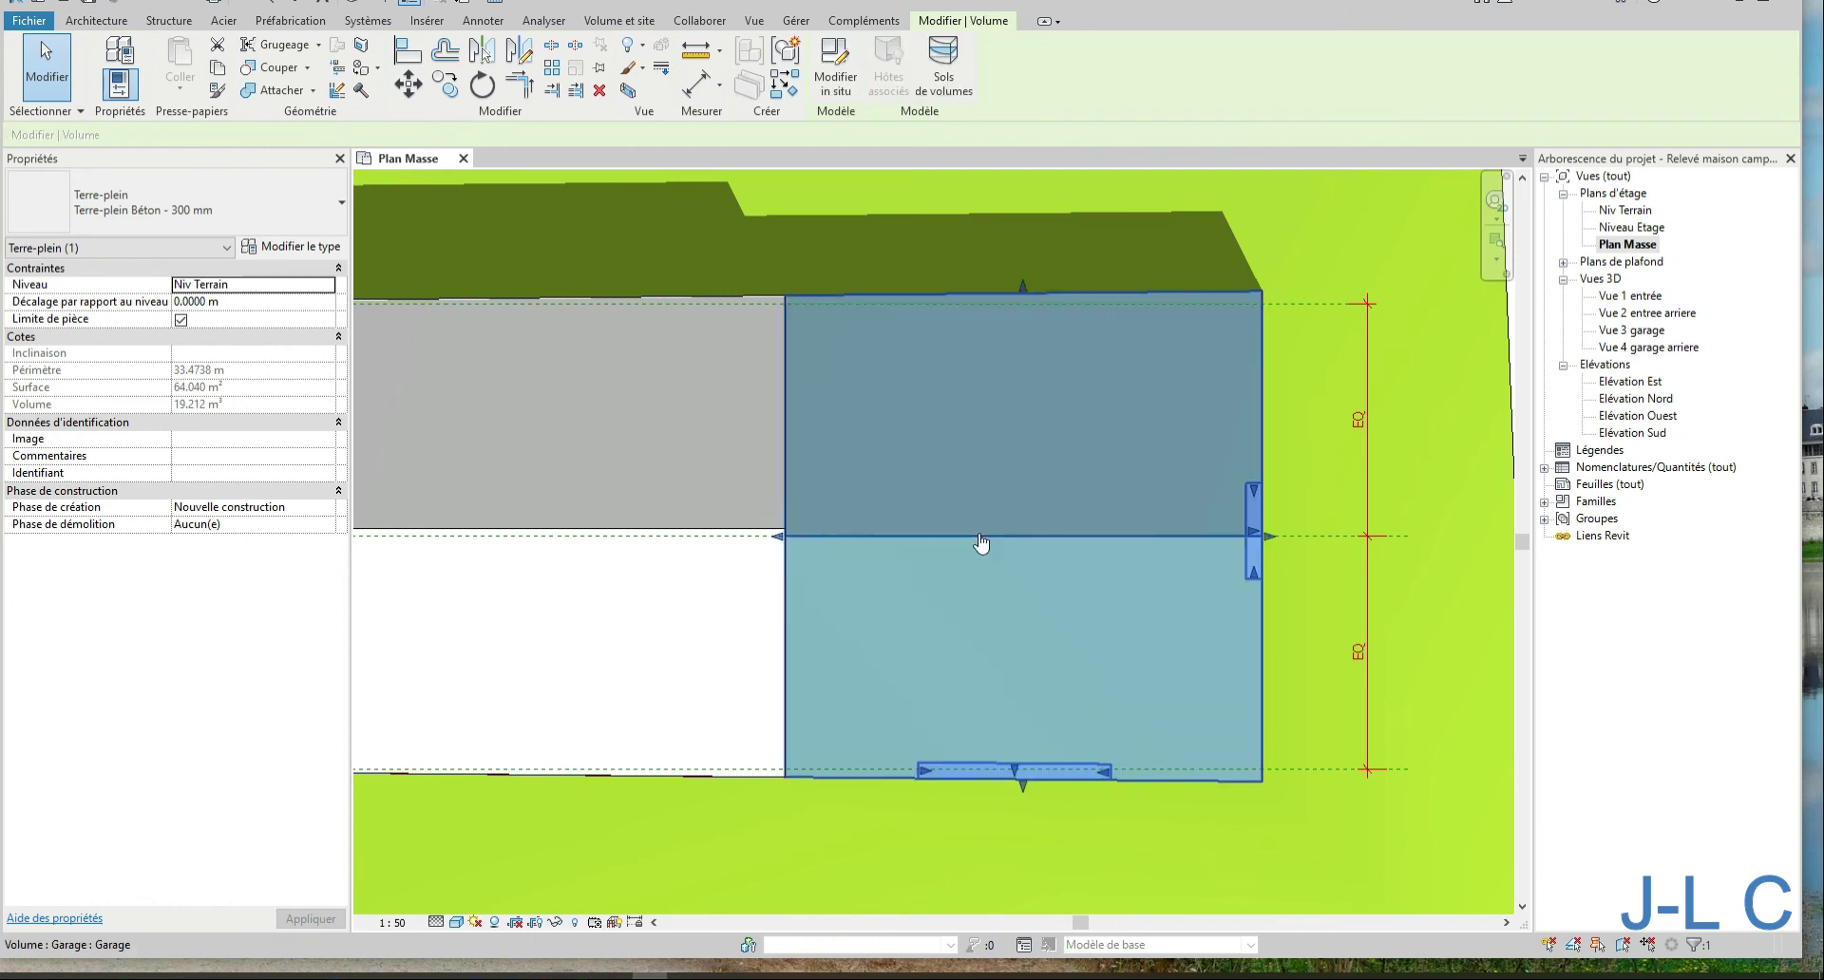
click(739, 539)
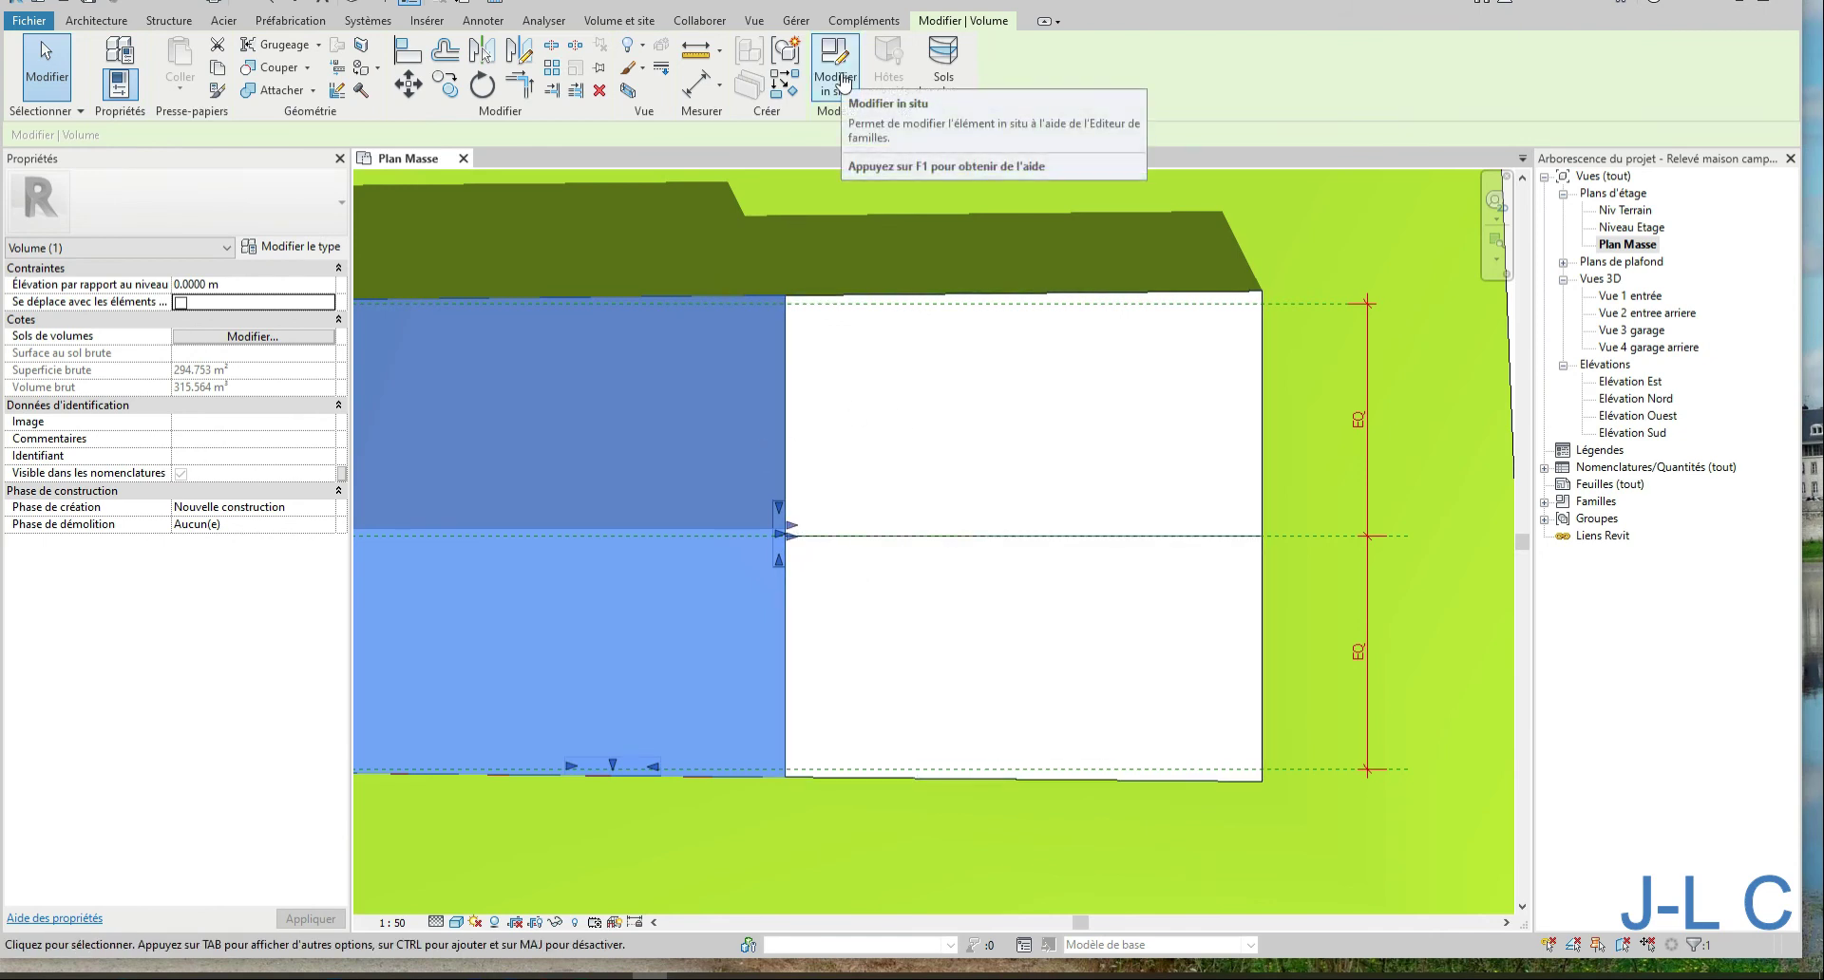
click(879, 271)
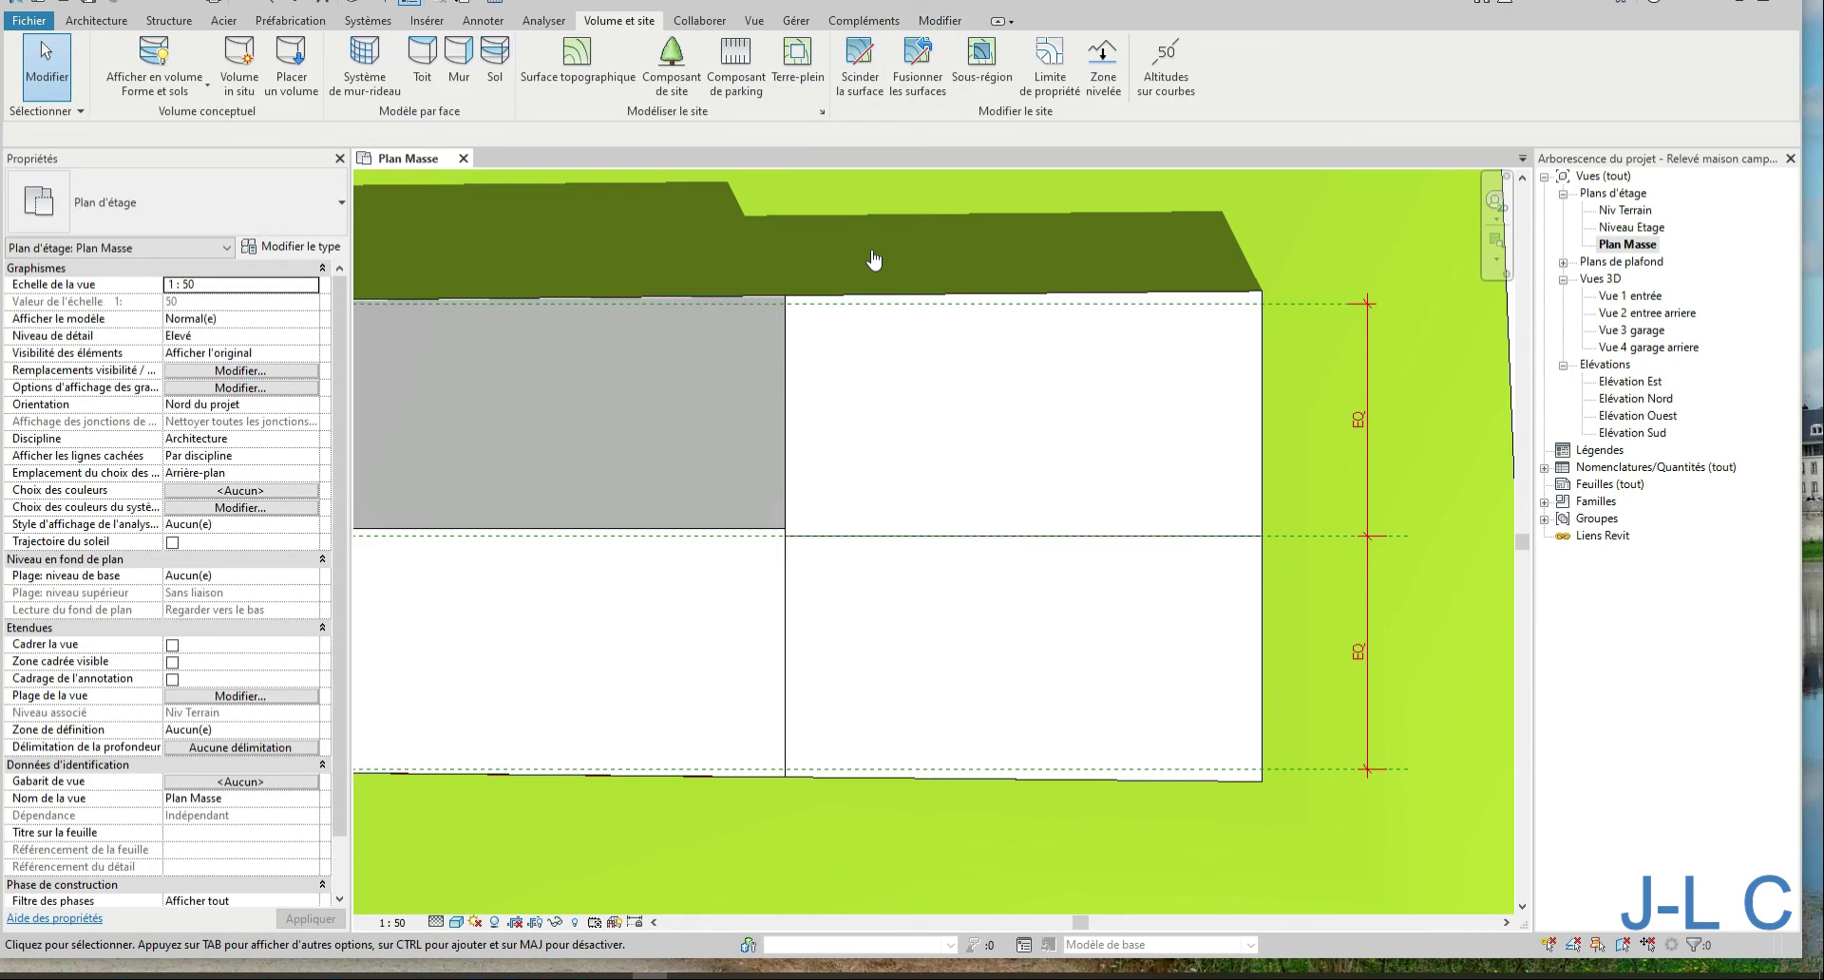
Start a second Terre-plein, pick the garage's top, dividing, bottom and right edges, and finish
click(797, 61)
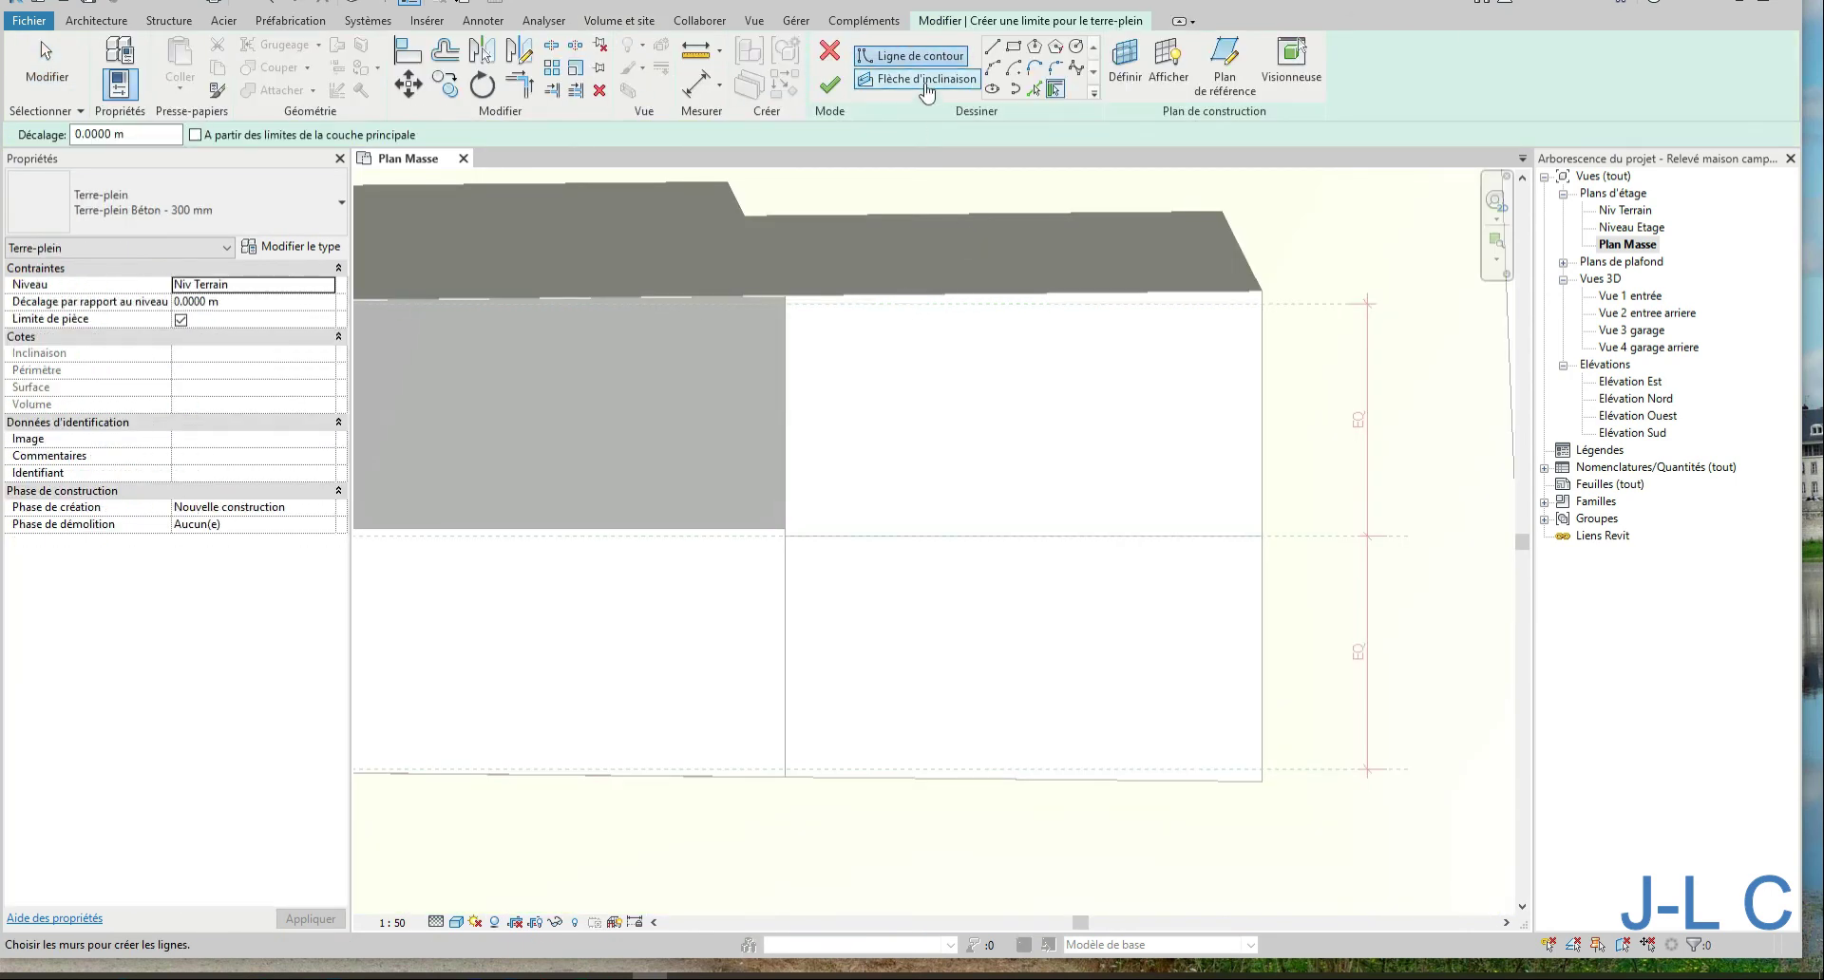
click(1035, 89)
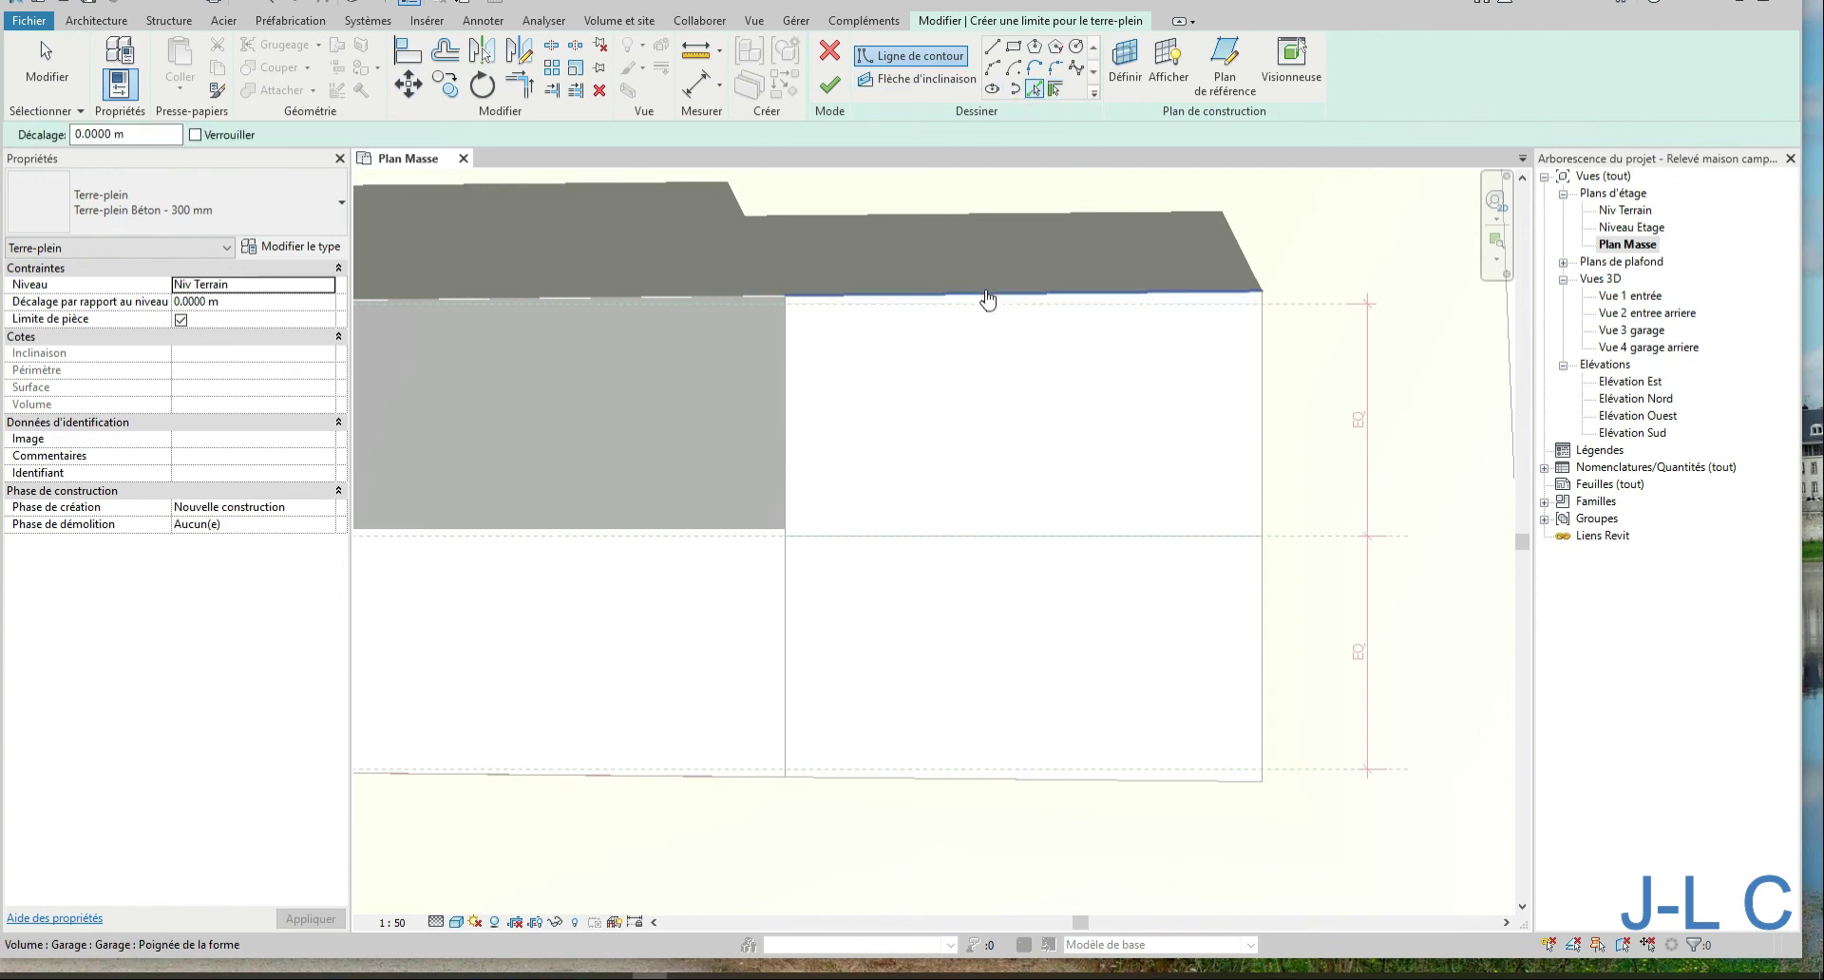
click(988, 300)
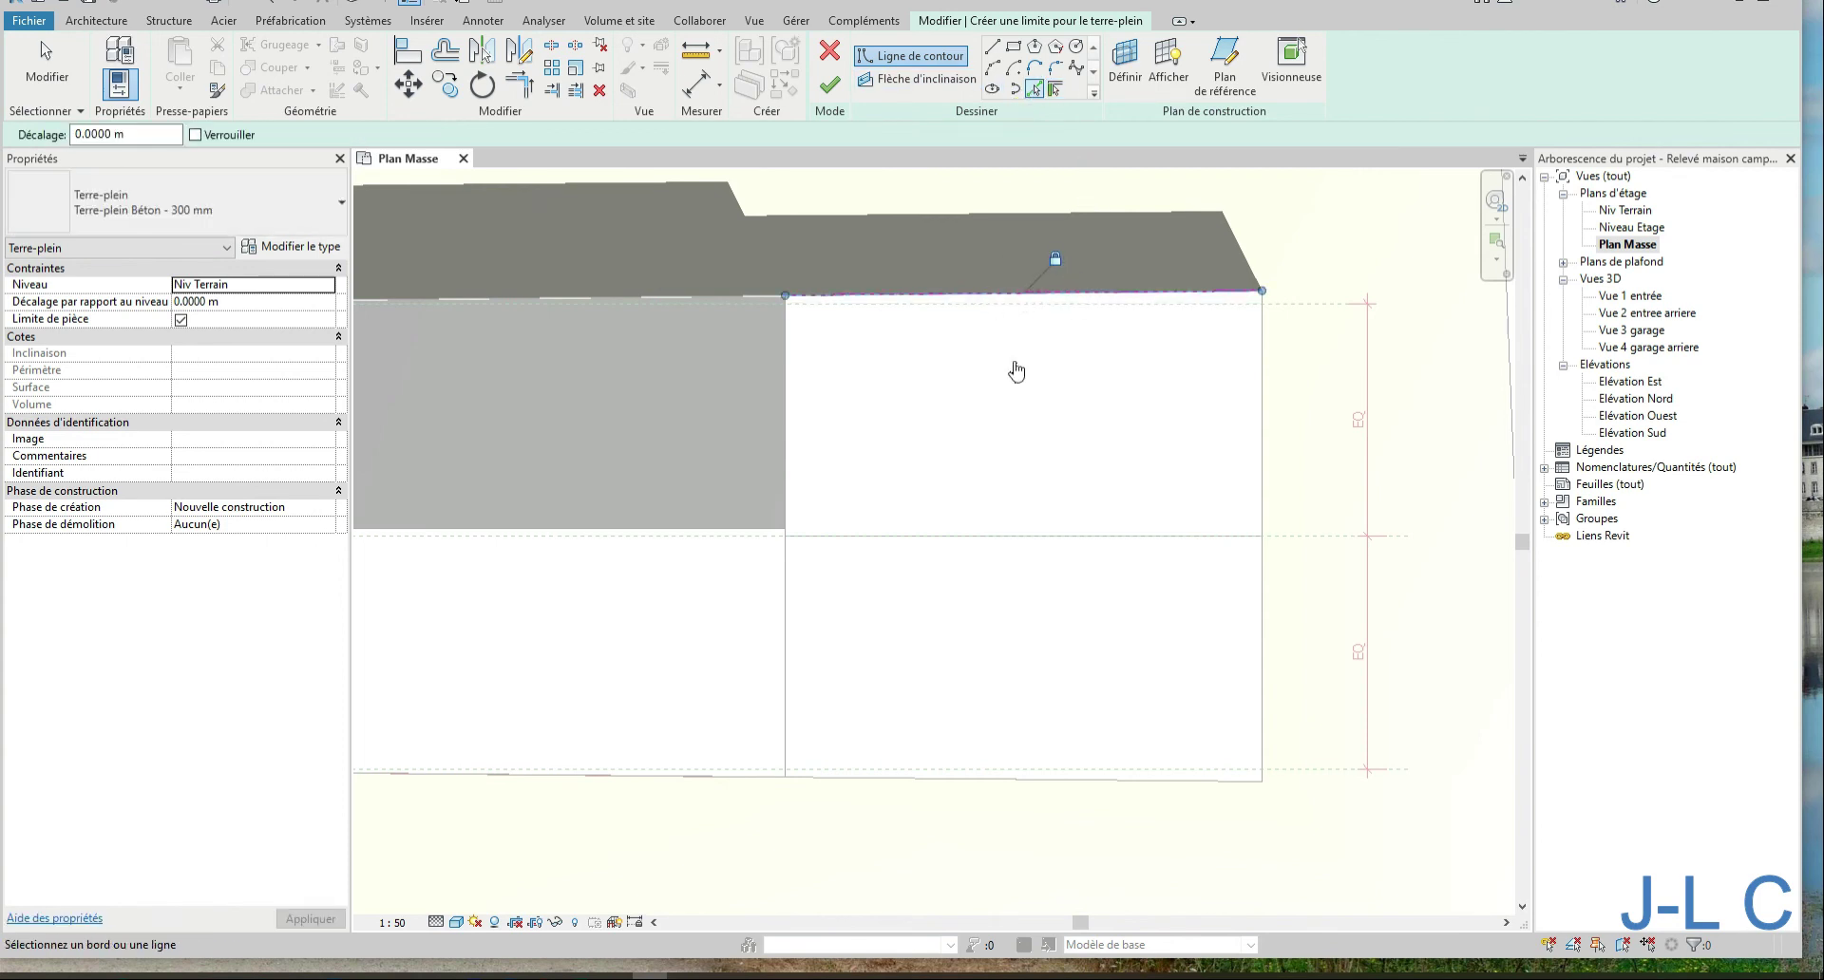
click(787, 525)
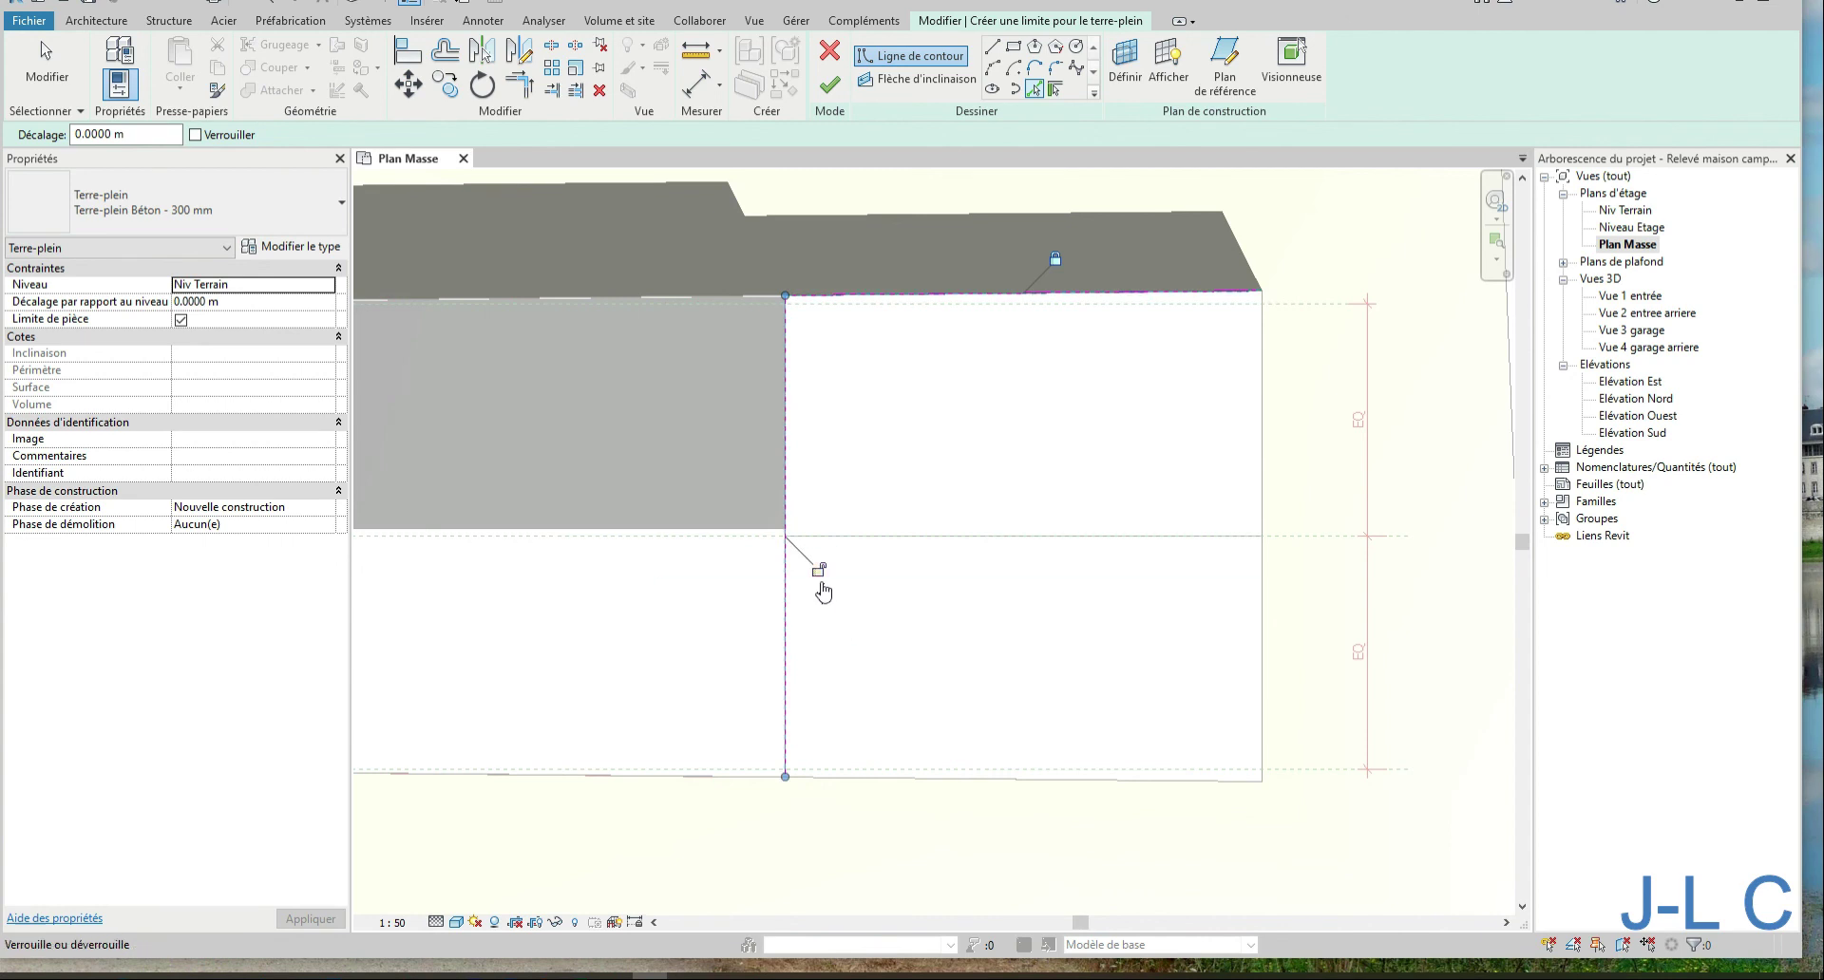
click(1007, 779)
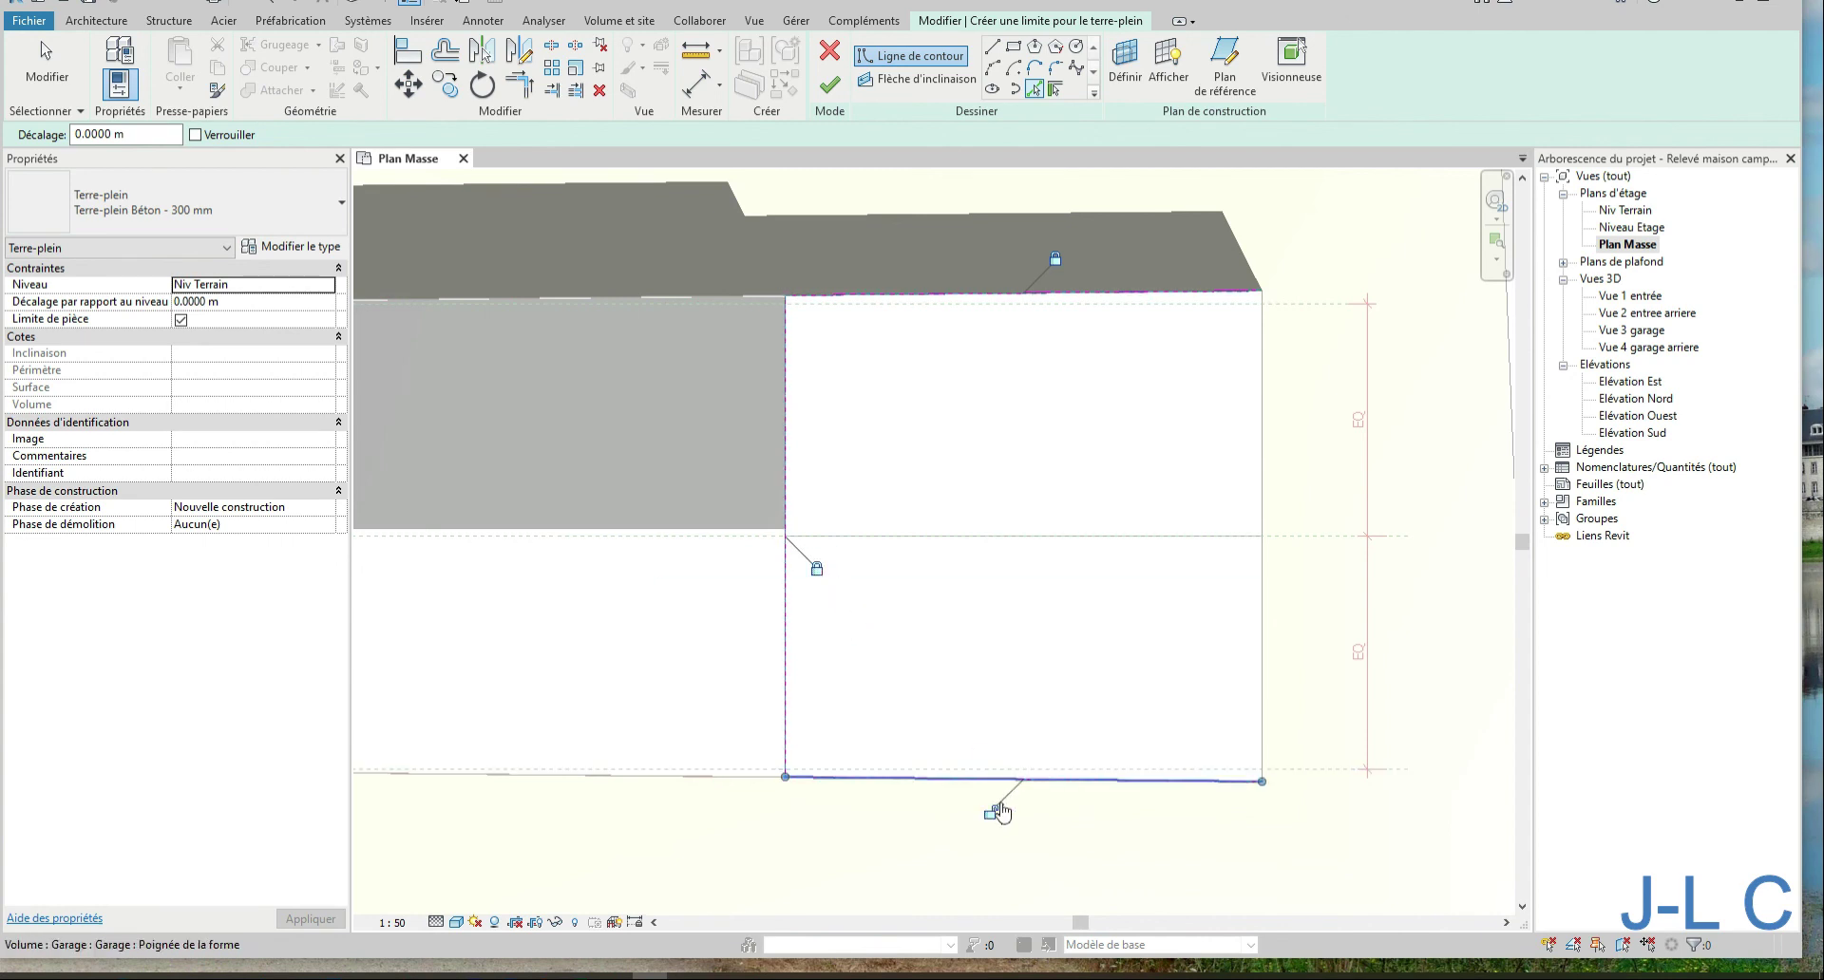
click(1263, 703)
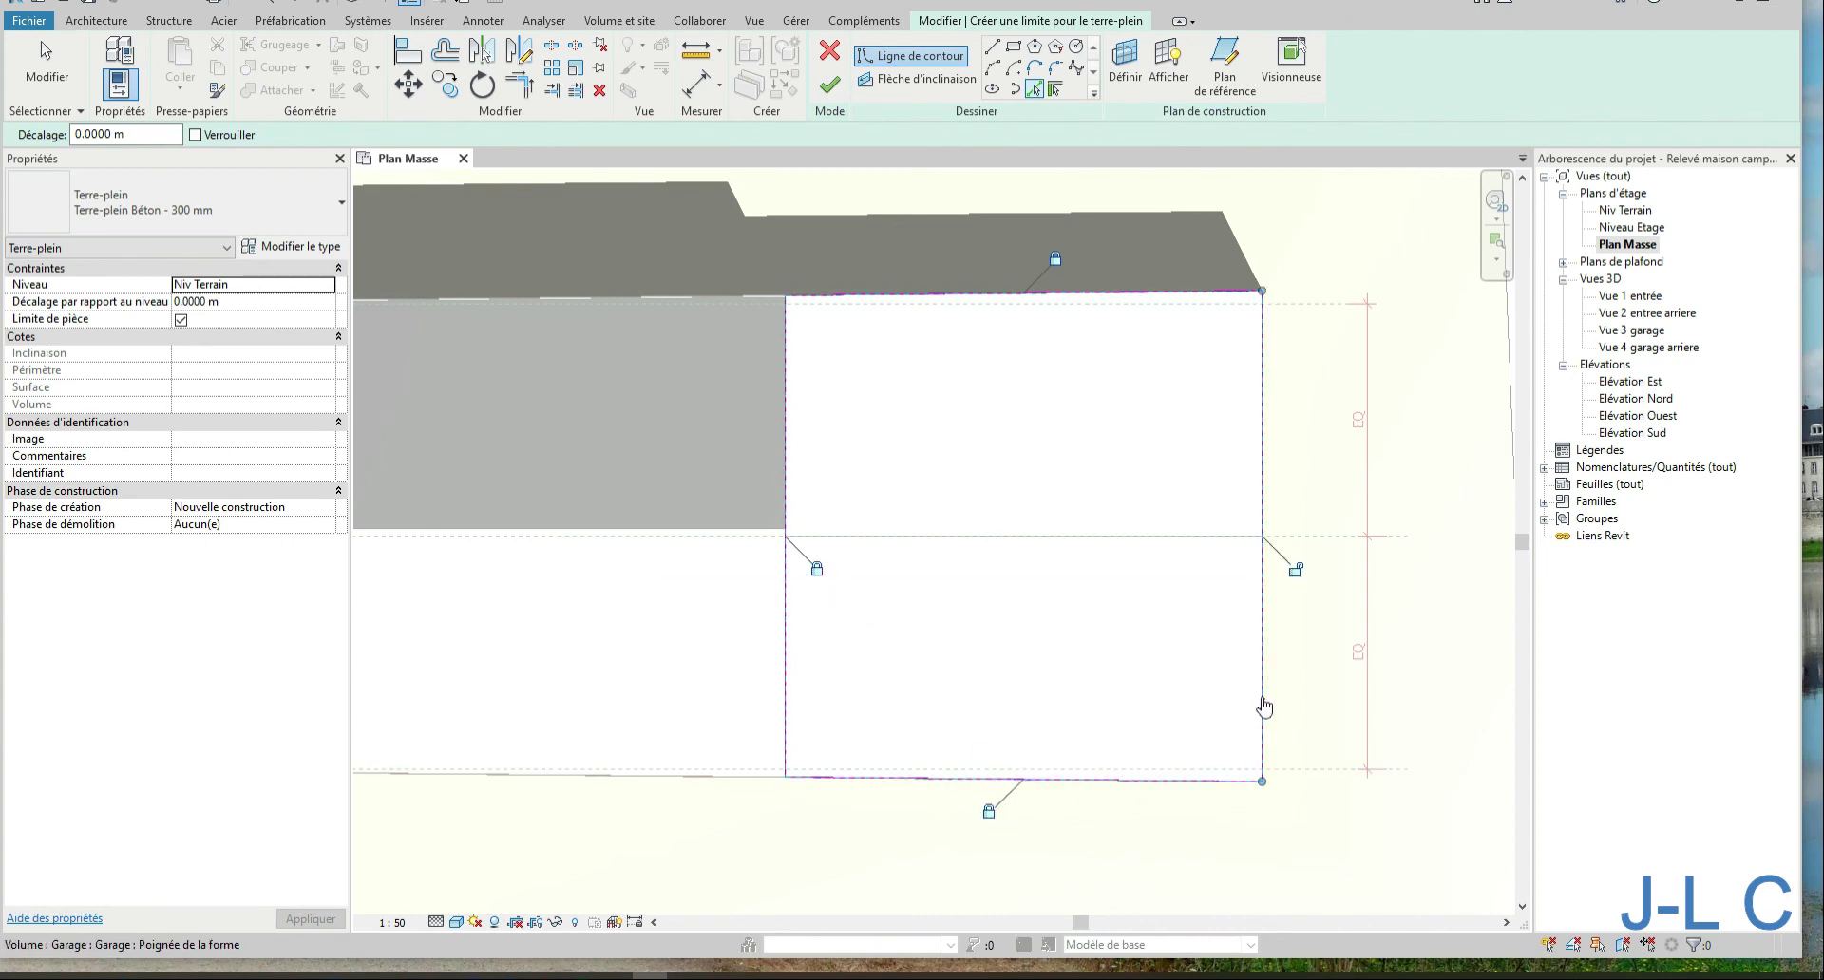
click(829, 88)
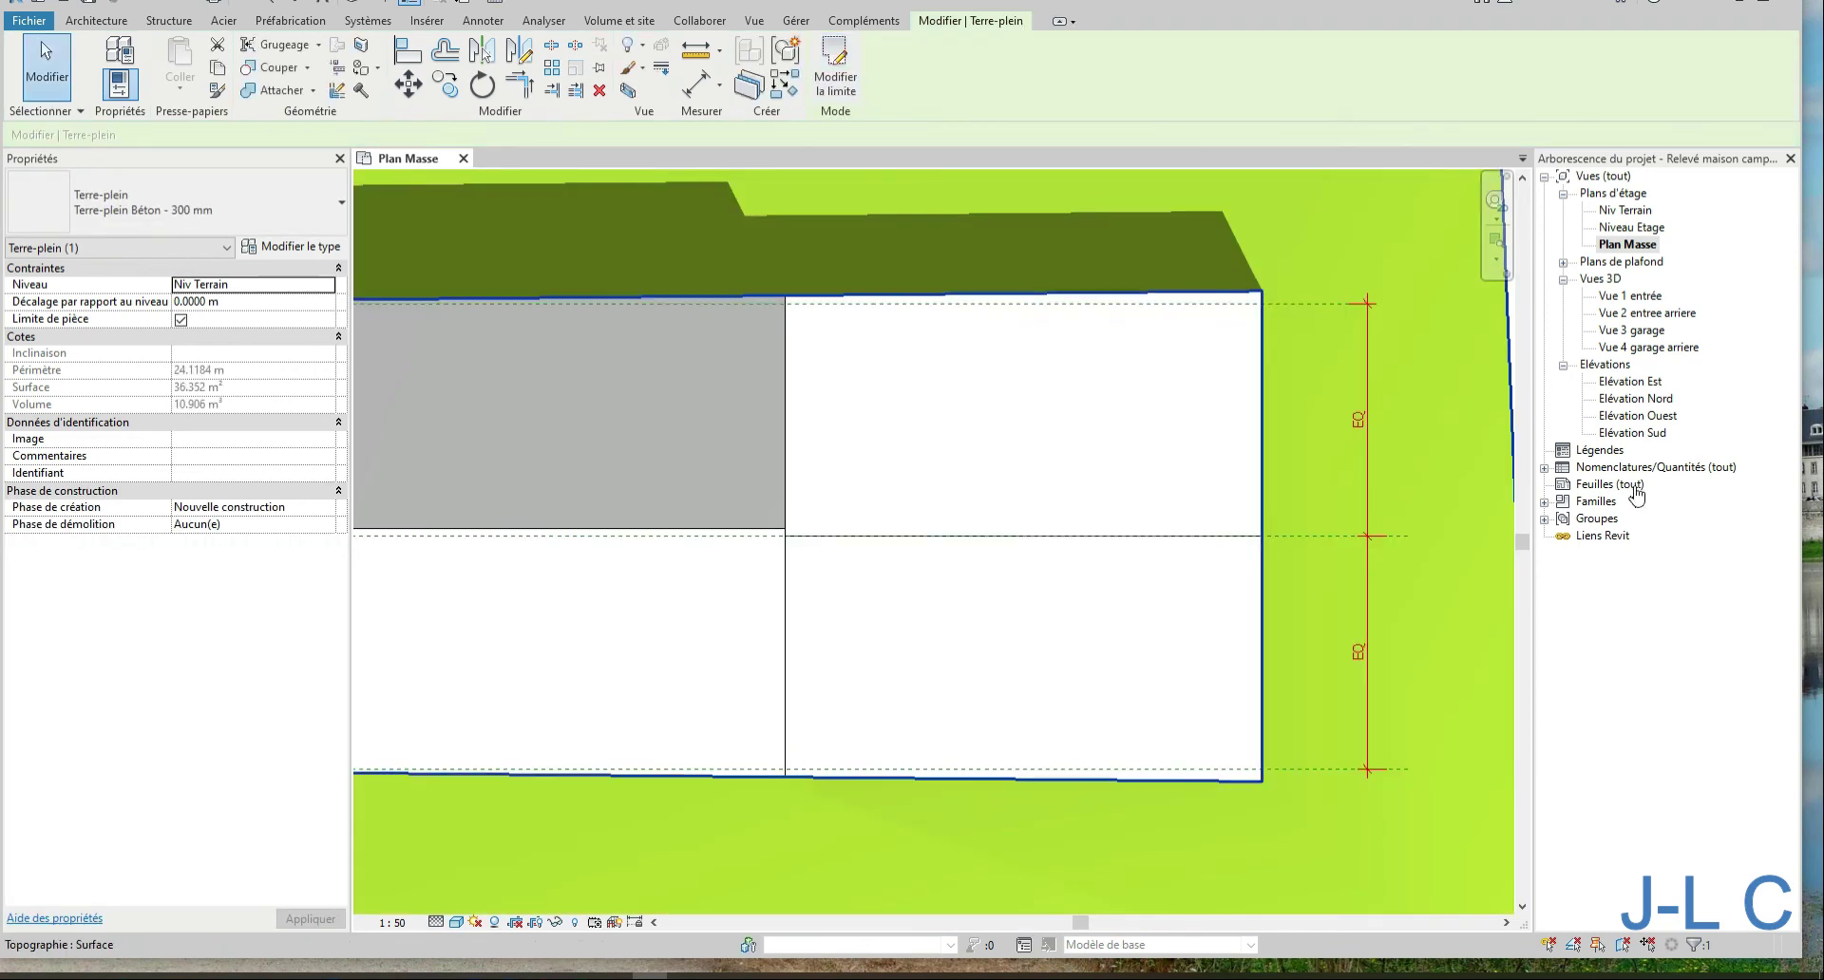
Open the 3D view Vue 1 entrée and select the larger building pad along the house
double_click(1623, 299)
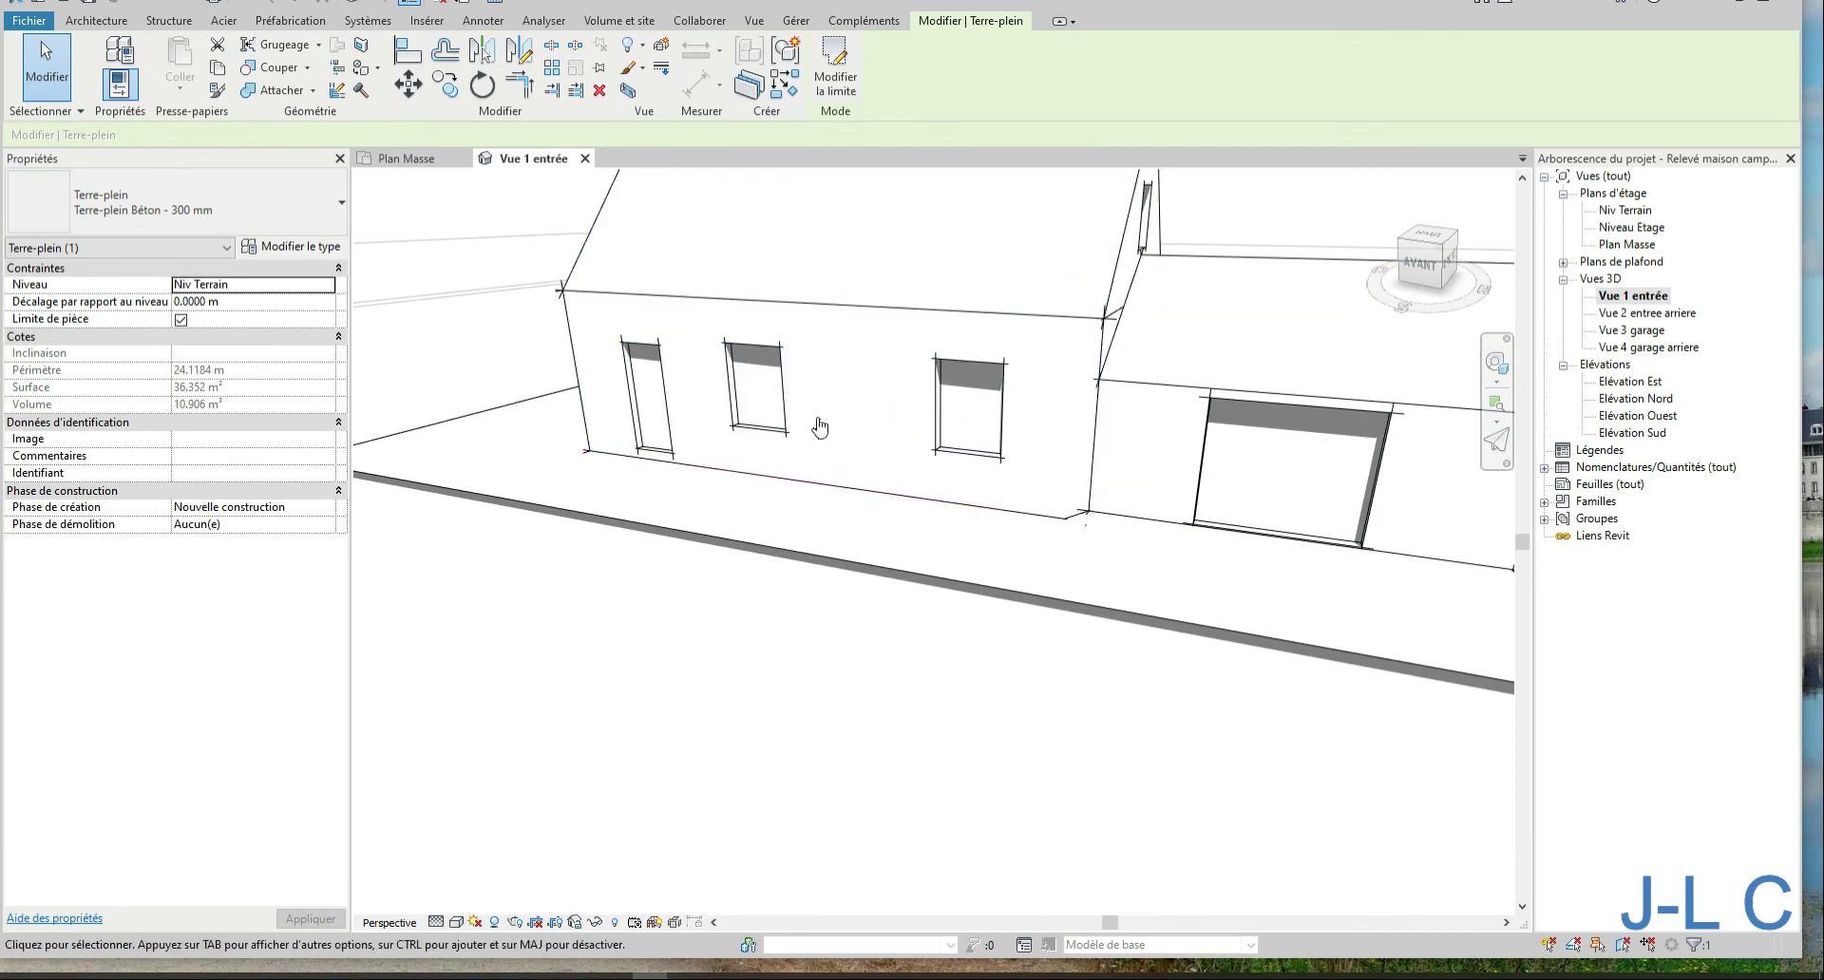
scroll(798, 419, up, 3)
mouse_move(798, 419)
shift+middle_down()
mouse_move(1044, 399)
mouse_move(917, 448)
mouse_move(806, 447)
shift+middle_up()
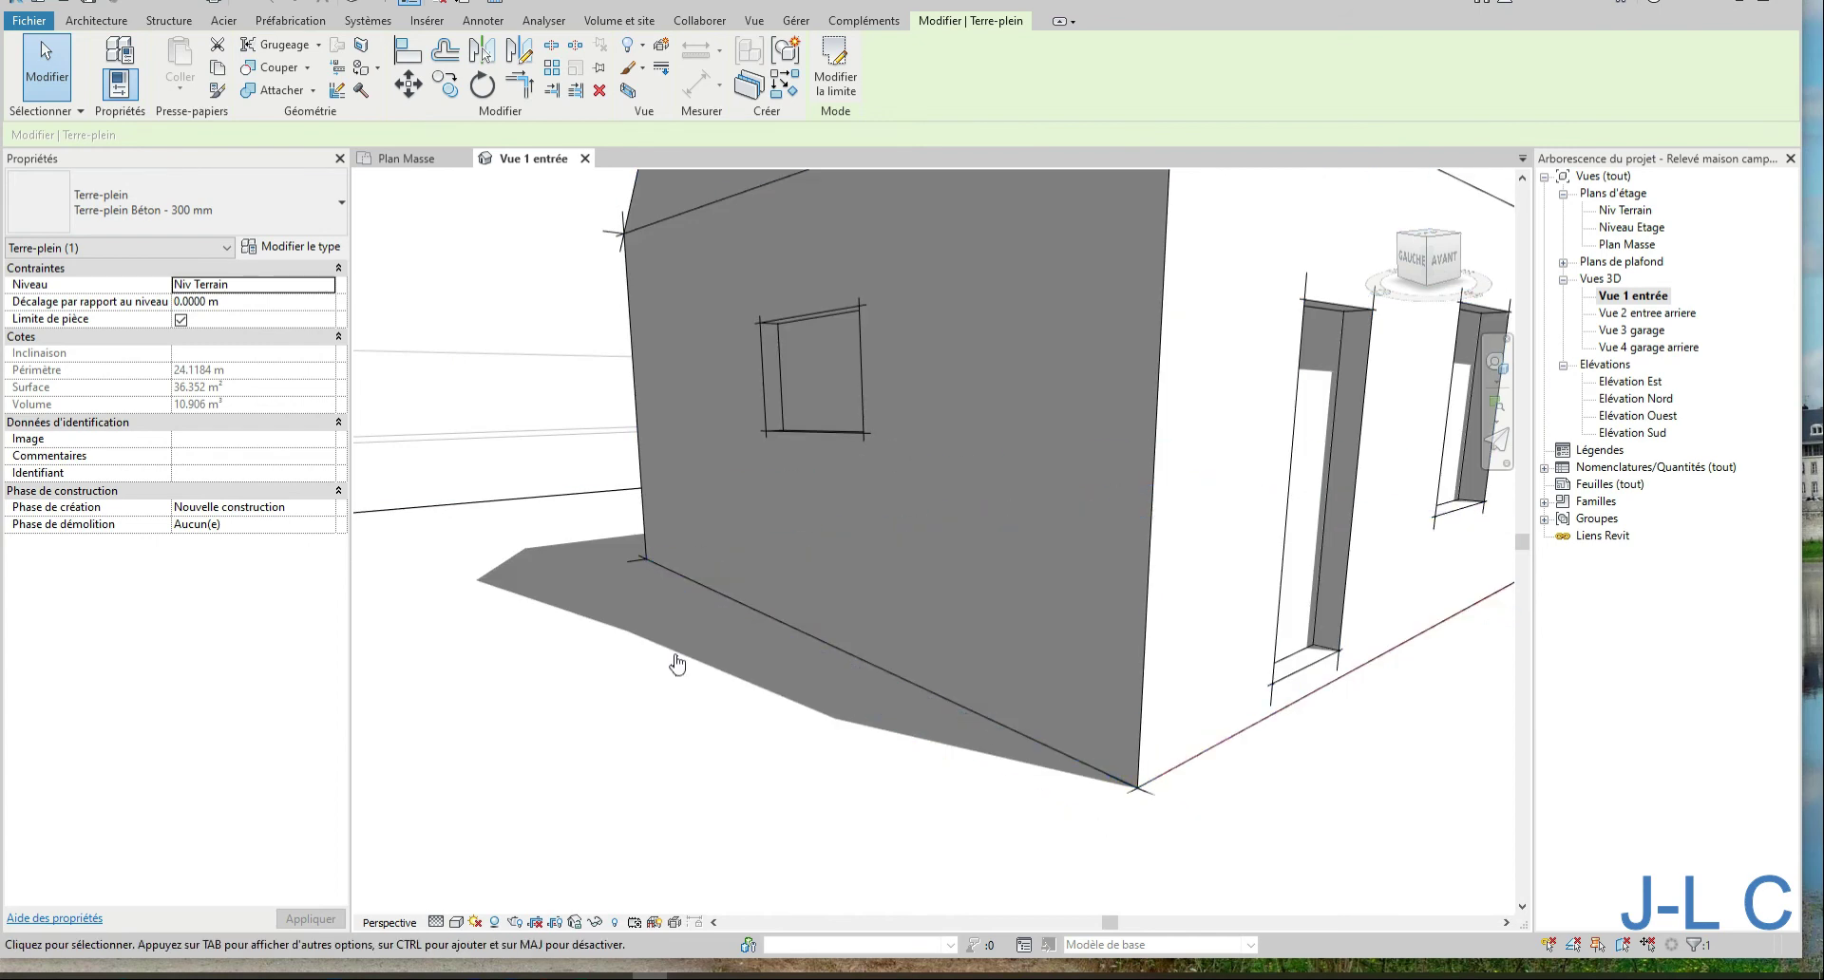
click(705, 636)
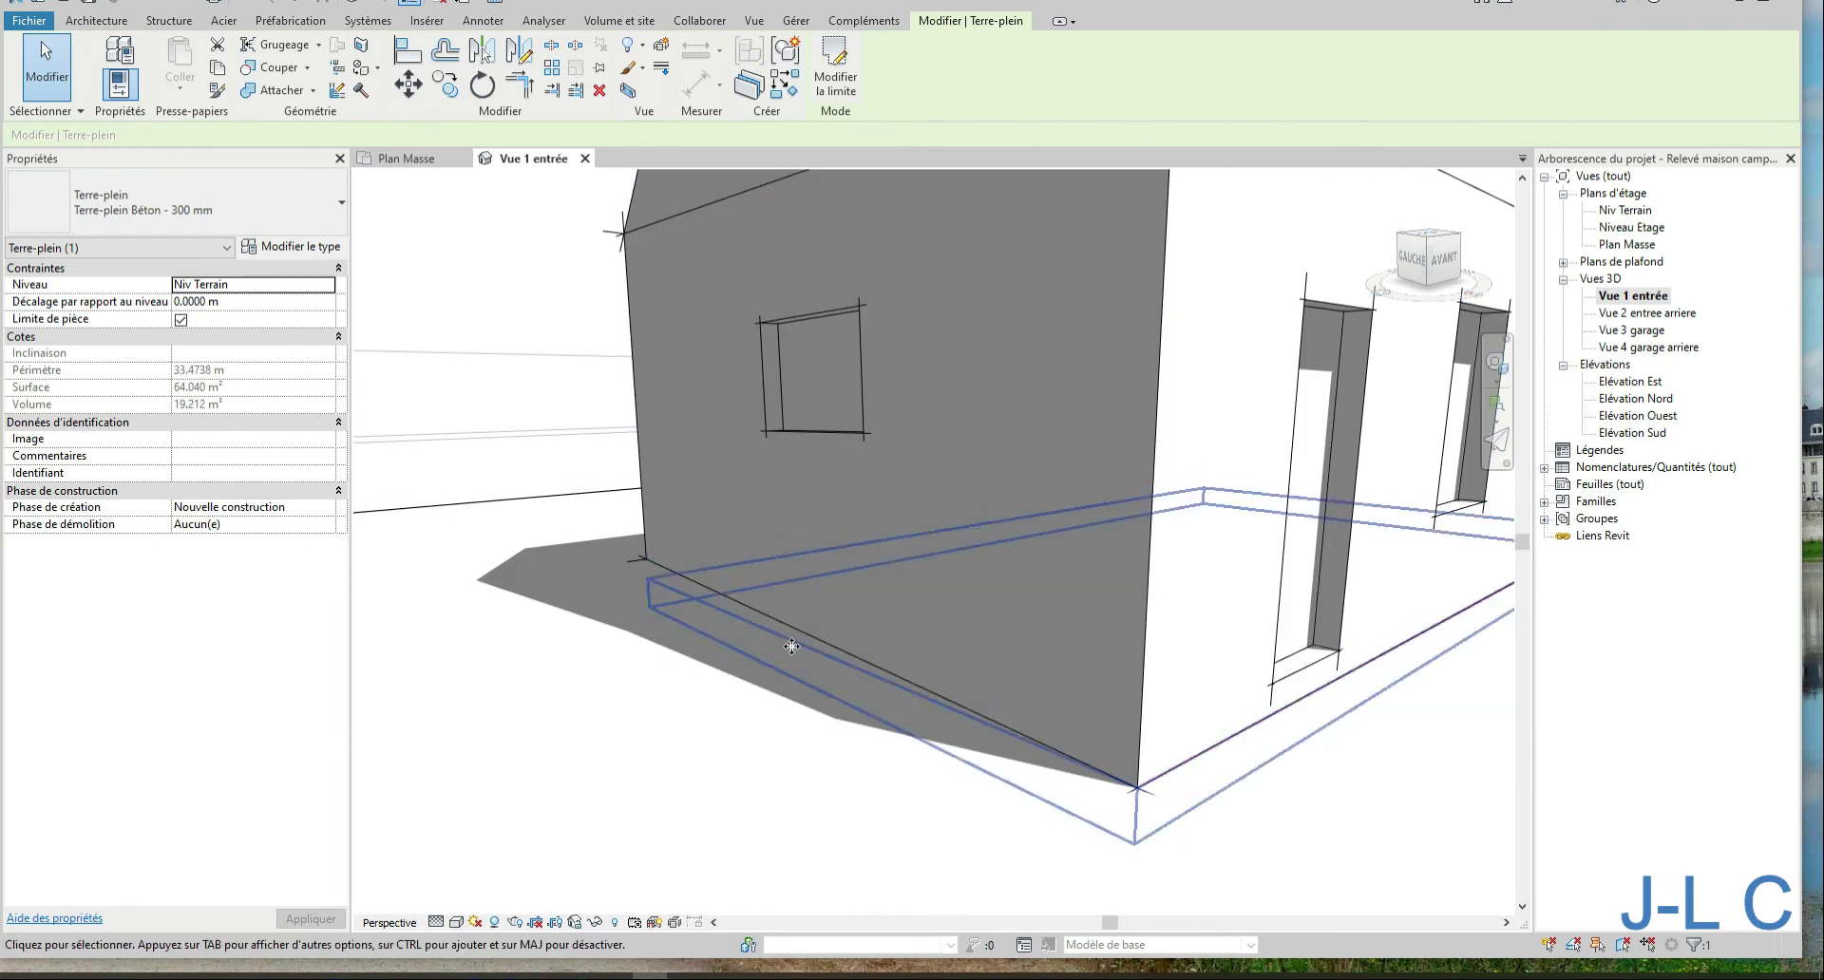
scroll(800, 619, down, 3)
scroll(798, 608, down, 2)
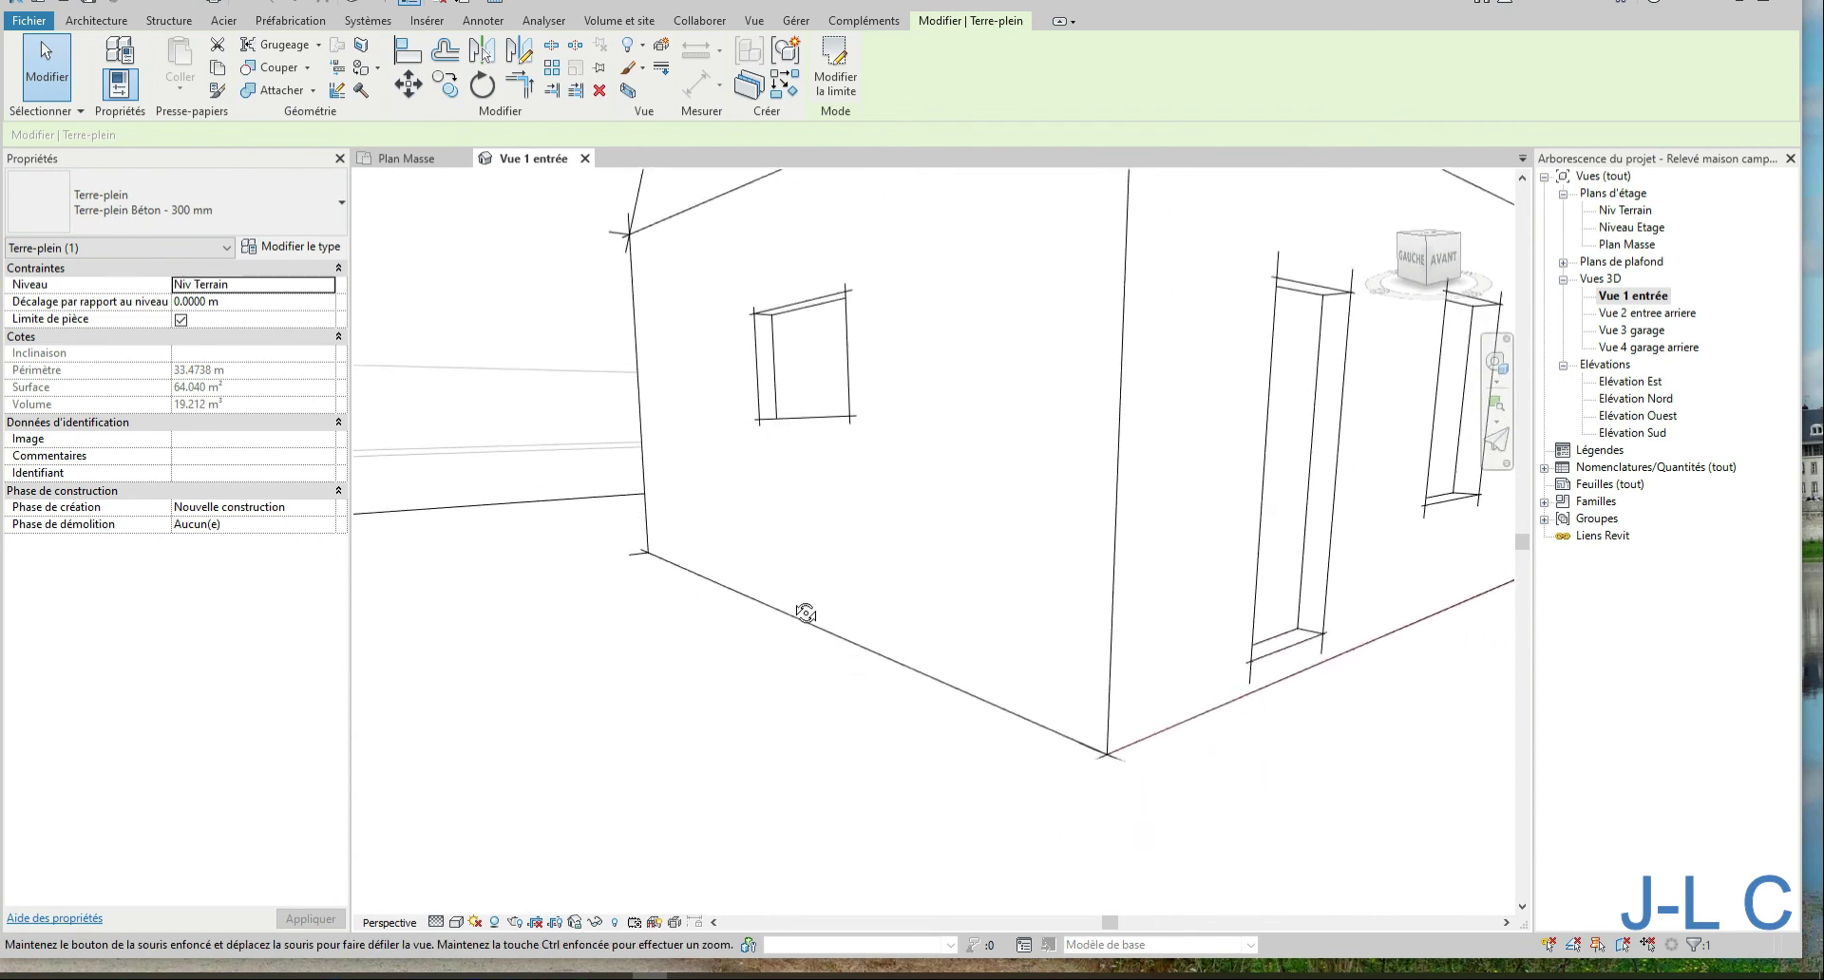
scroll(794, 599, down, 2)
scroll(790, 589, down, 1)
Orbit to a frontal view and select the smaller garage building pad
shift+middle_drag(789, 589, 751, 650)
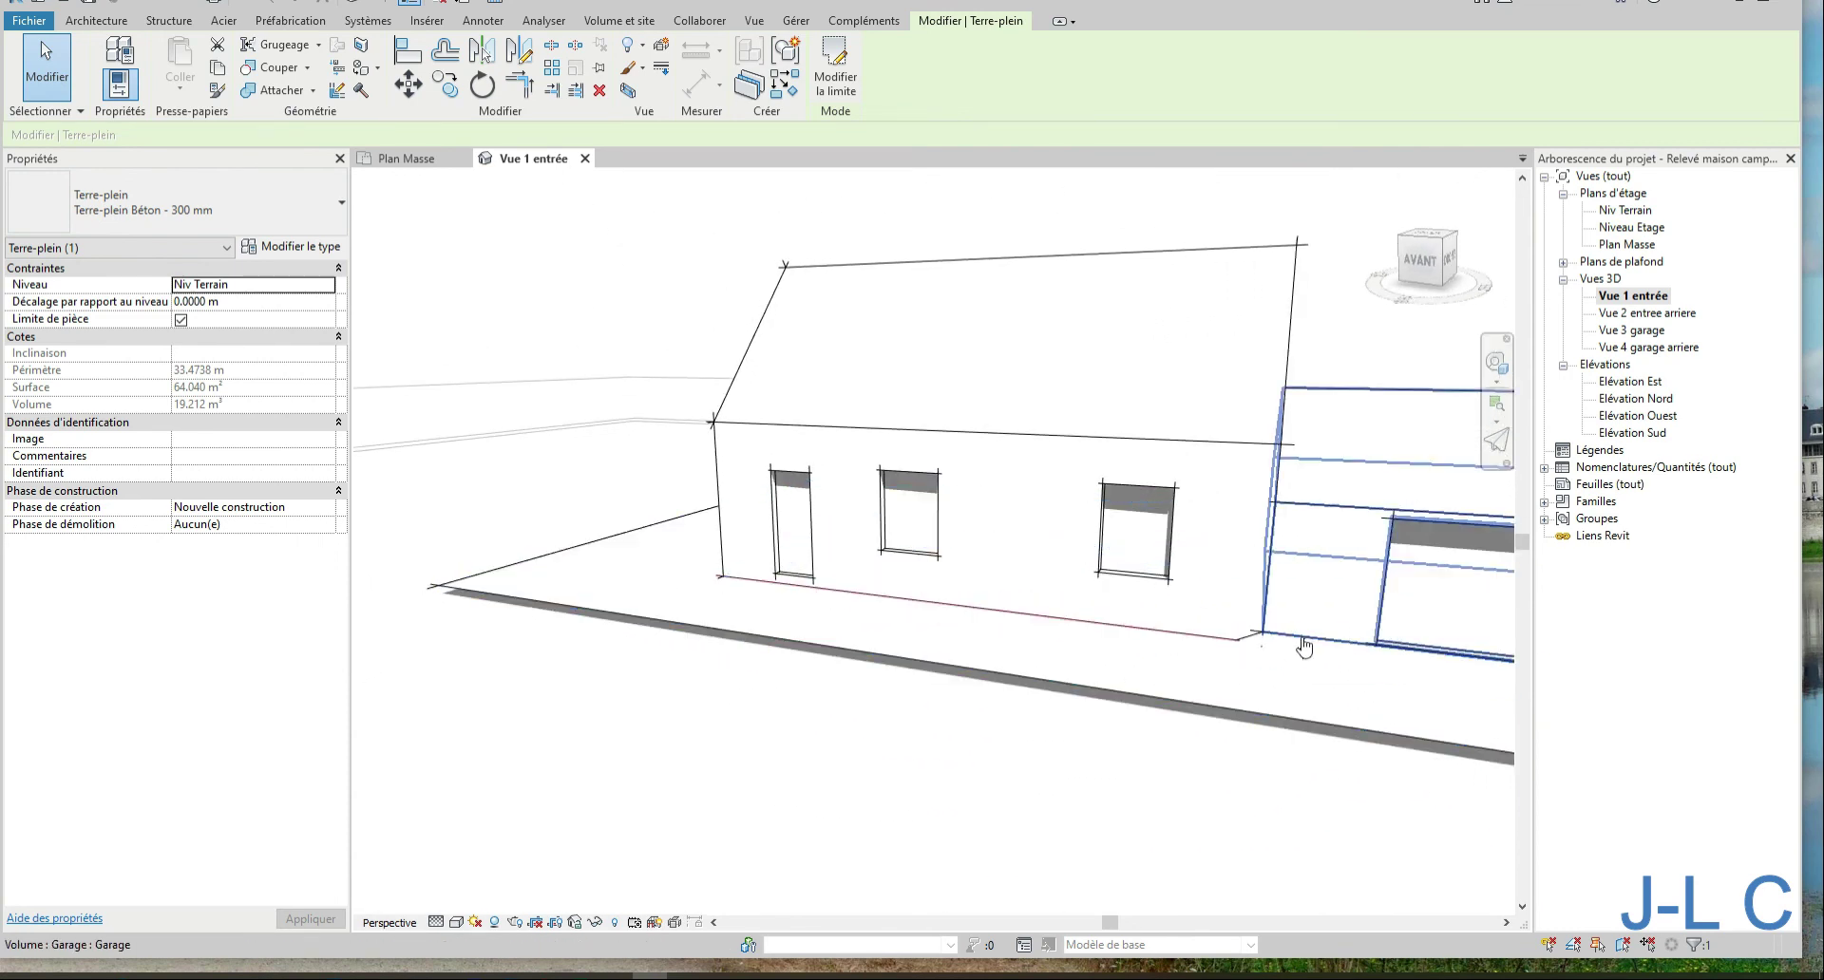
shift+middle_drag(1300, 651, 1335, 619)
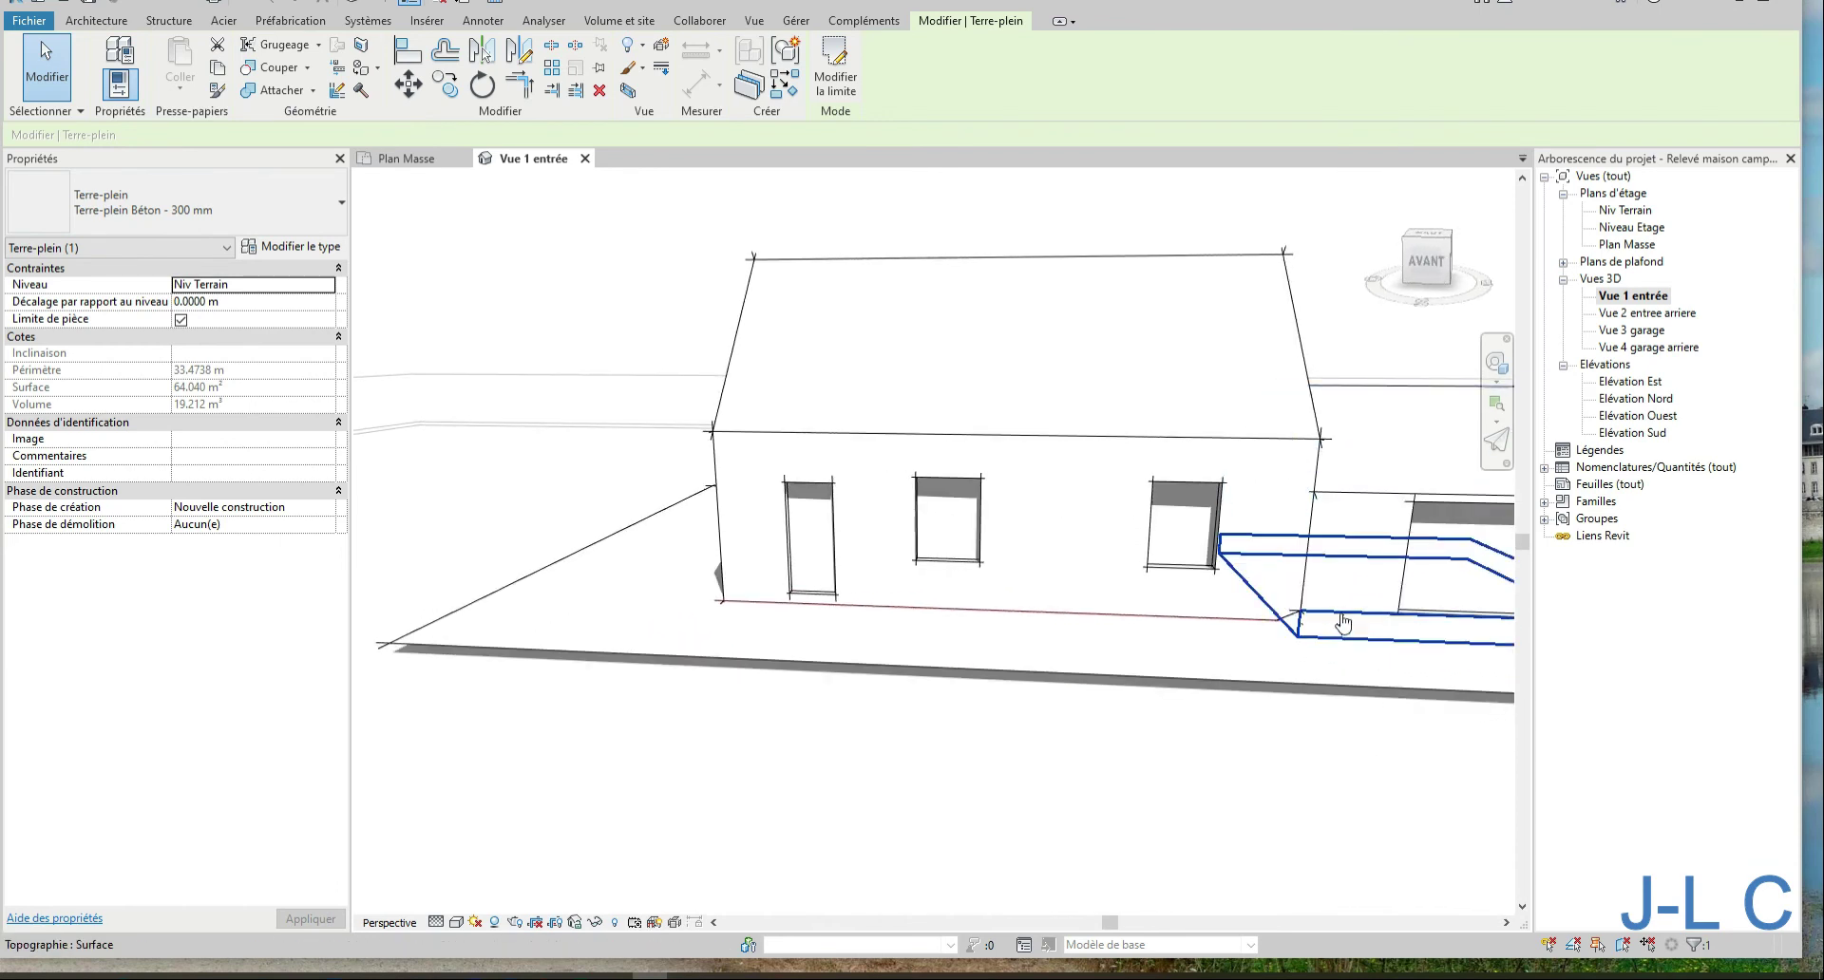
click(1339, 630)
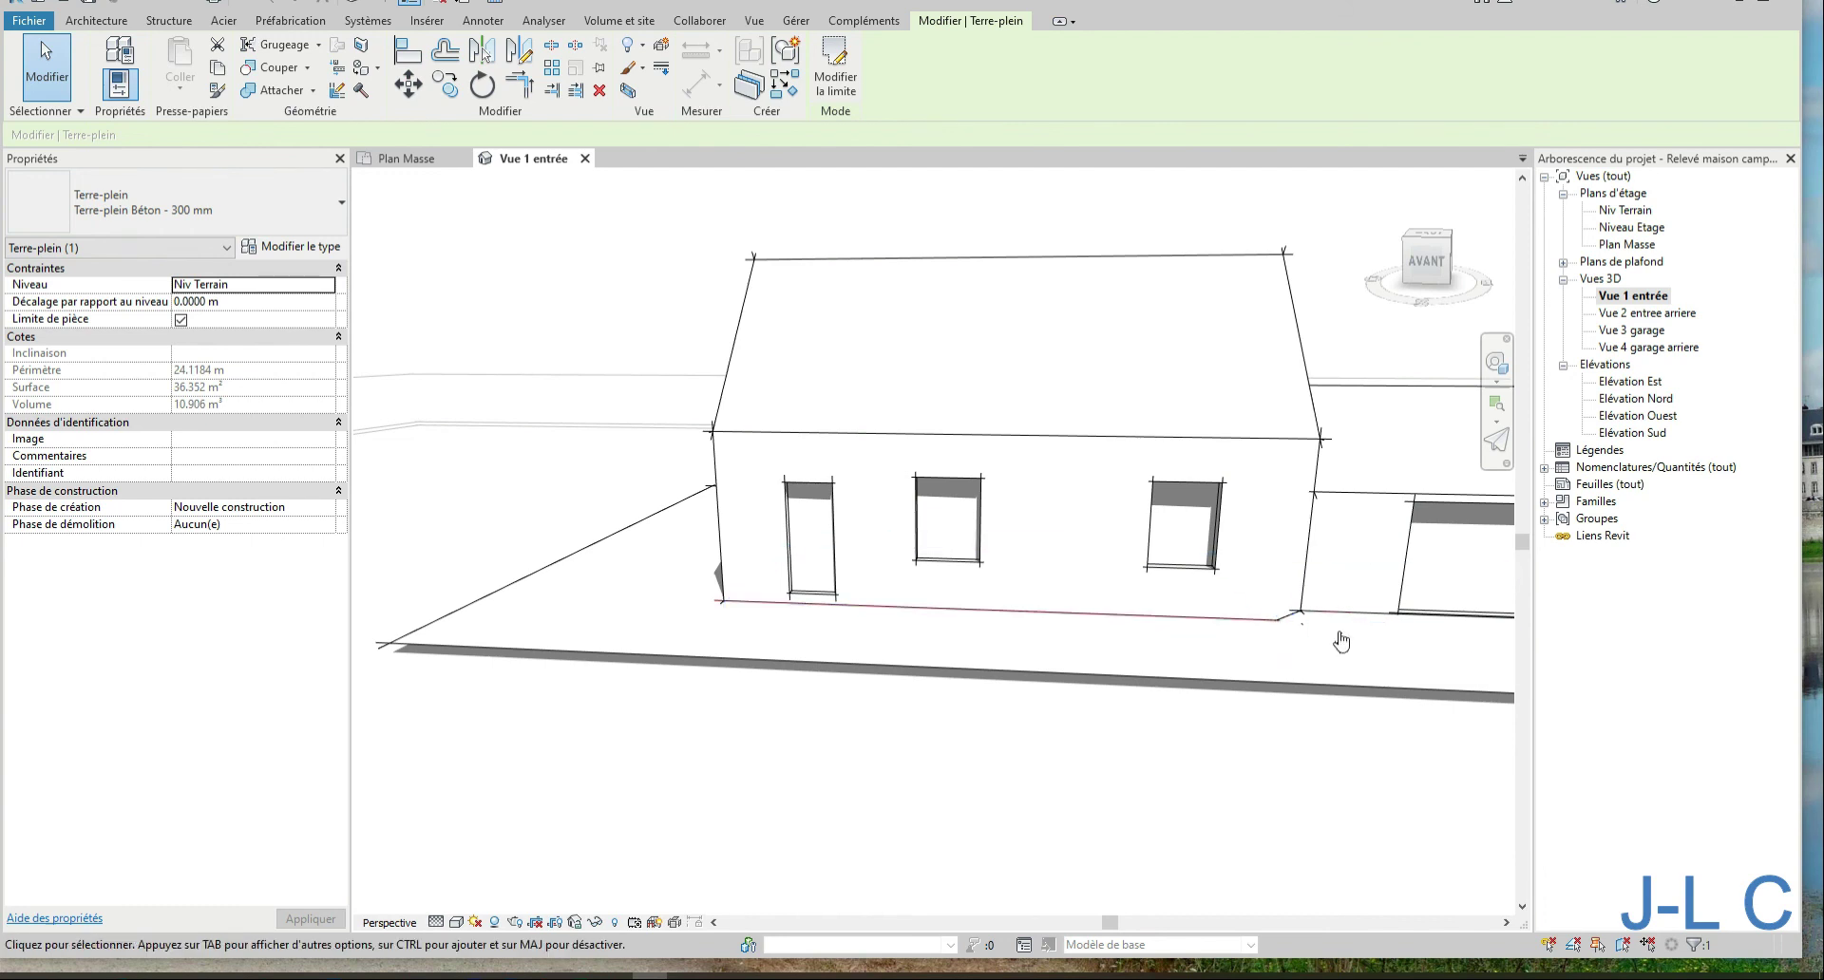
shift+middle_drag(1322, 626, 1147, 640)
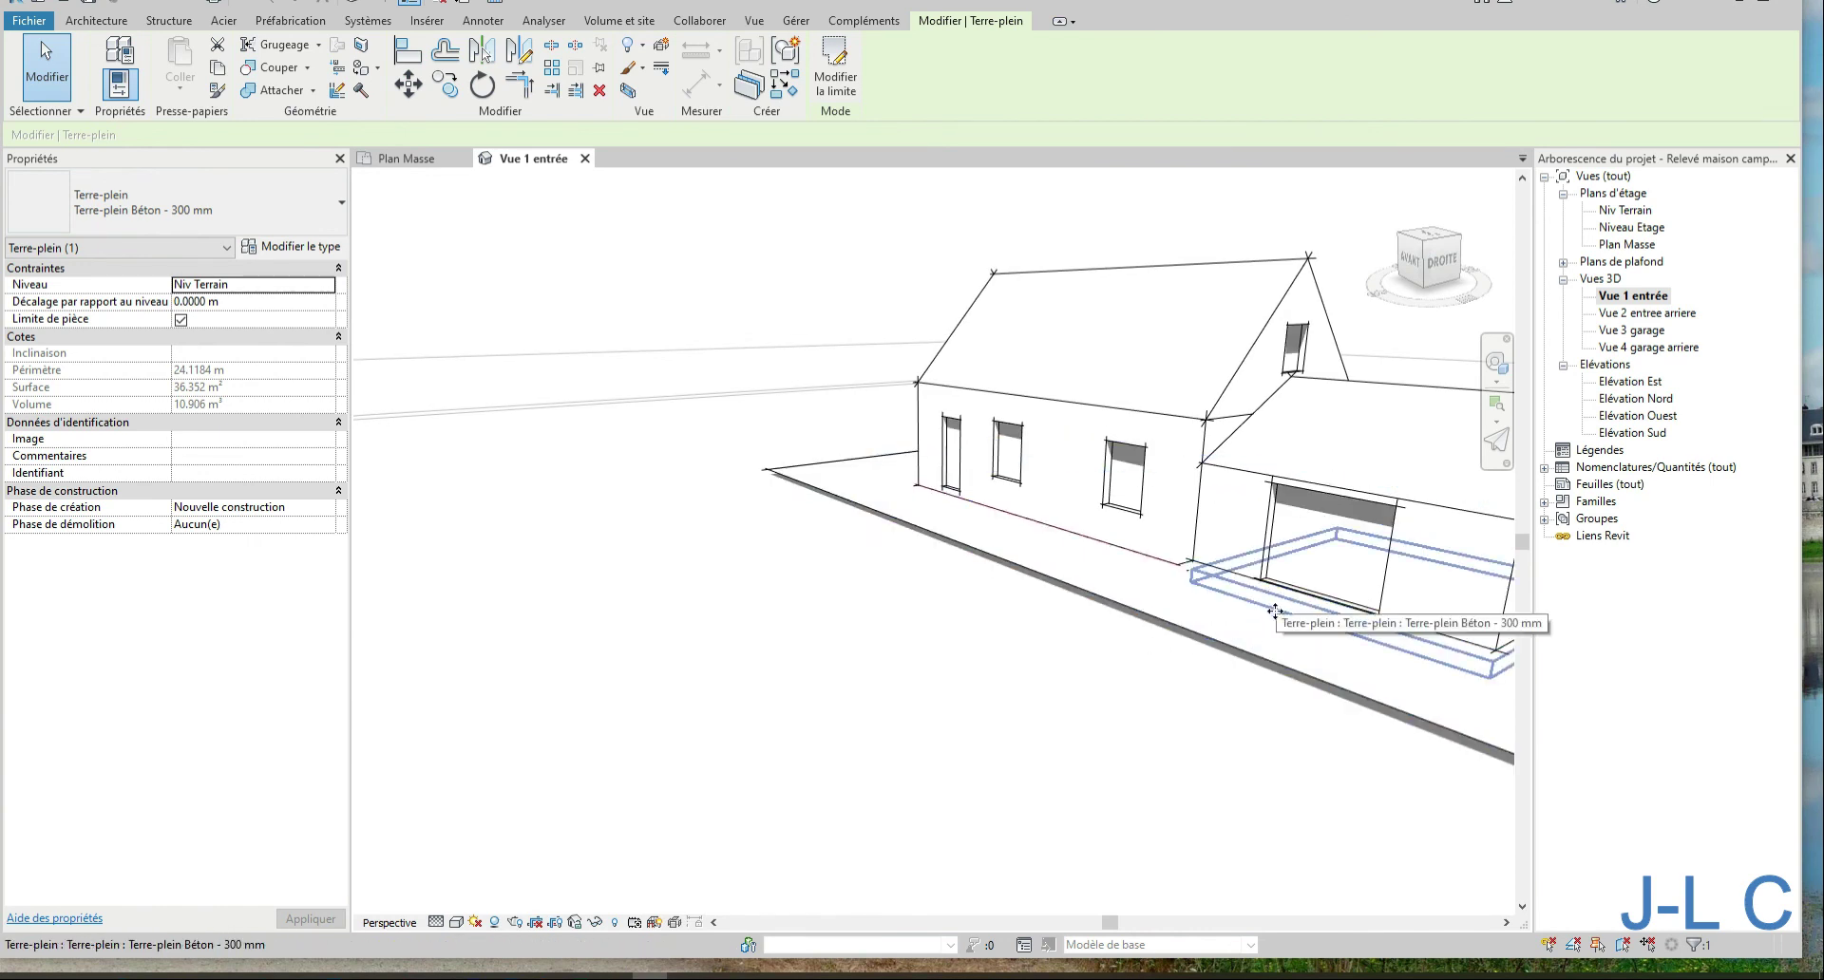
Set the garage pad's level to Niv RDC, then inspect the topography in front of the house
click(328, 286)
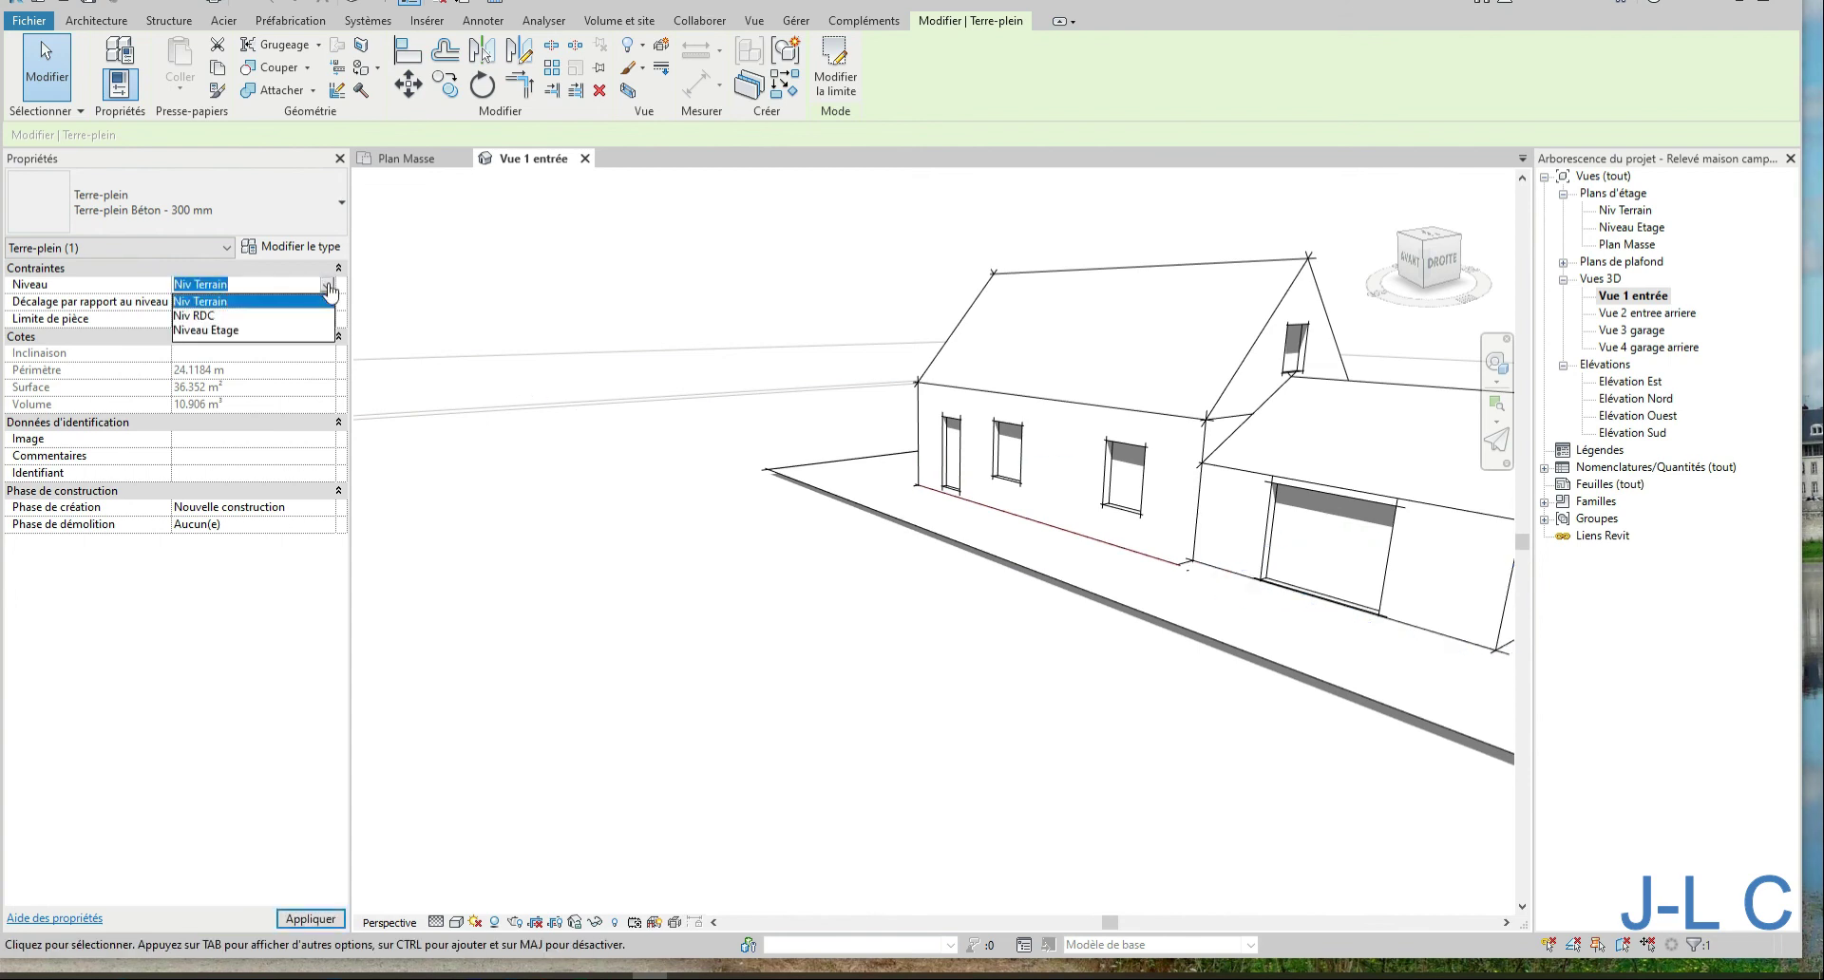
click(243, 316)
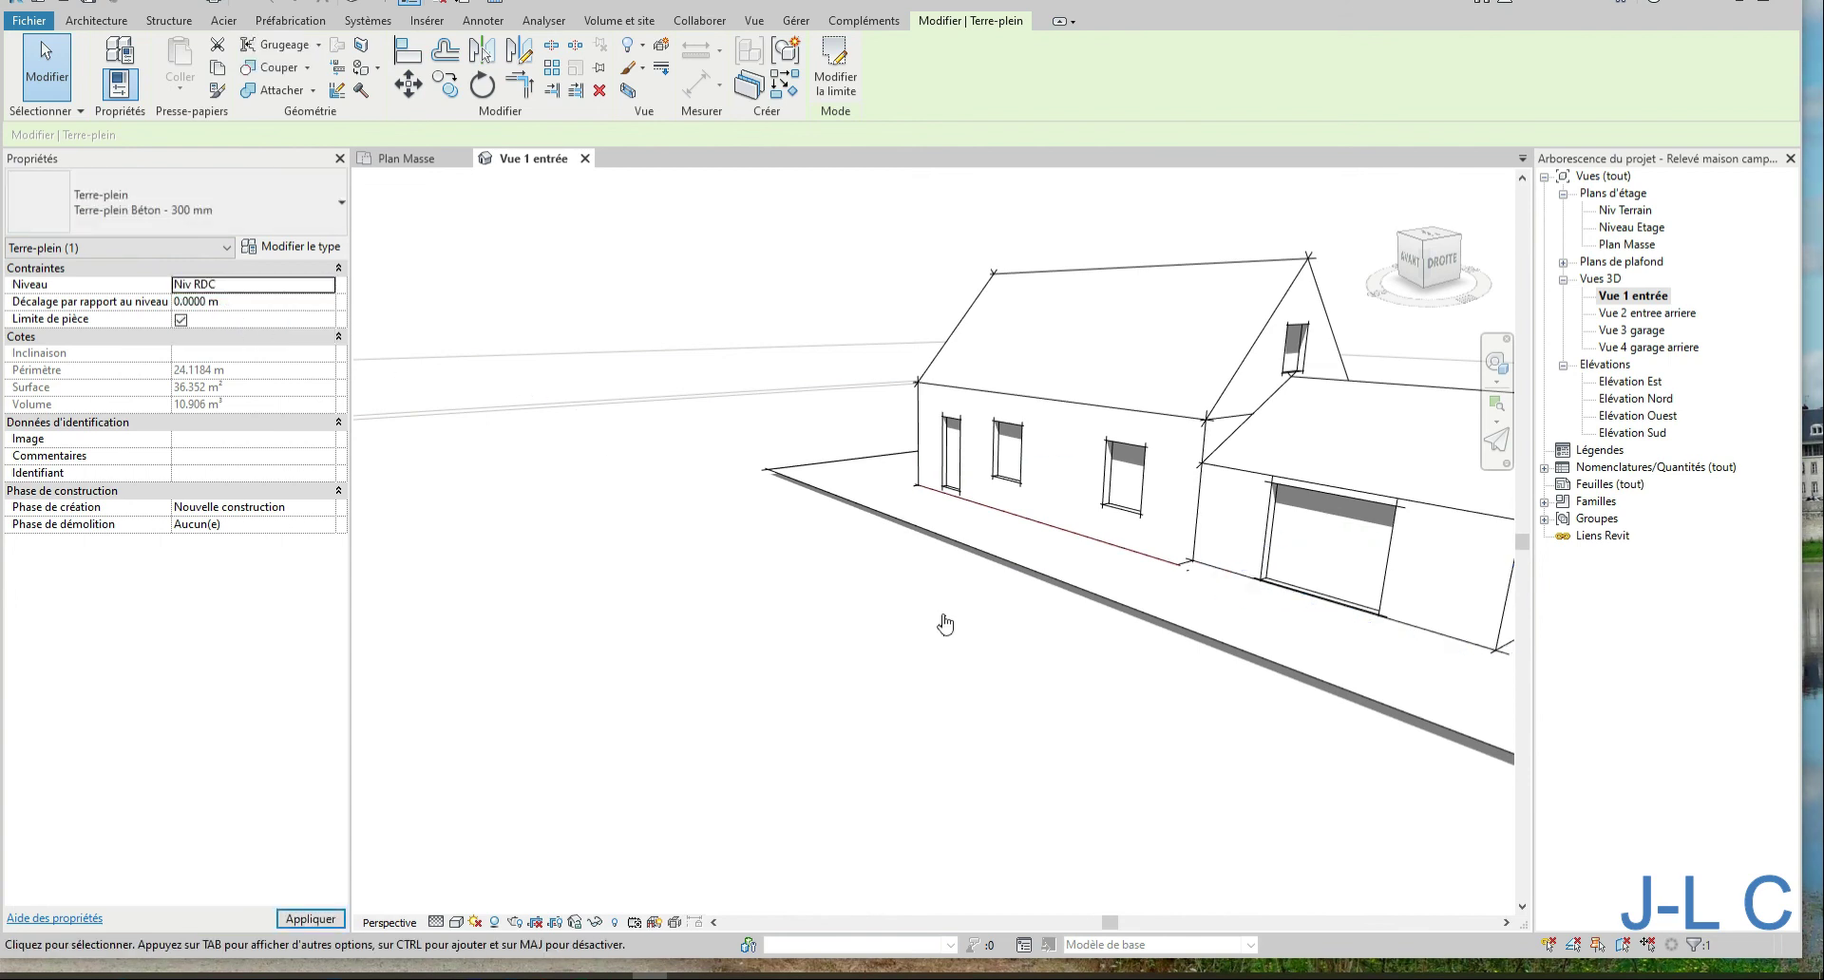
shift+middle_drag(1353, 643, 1034, 583)
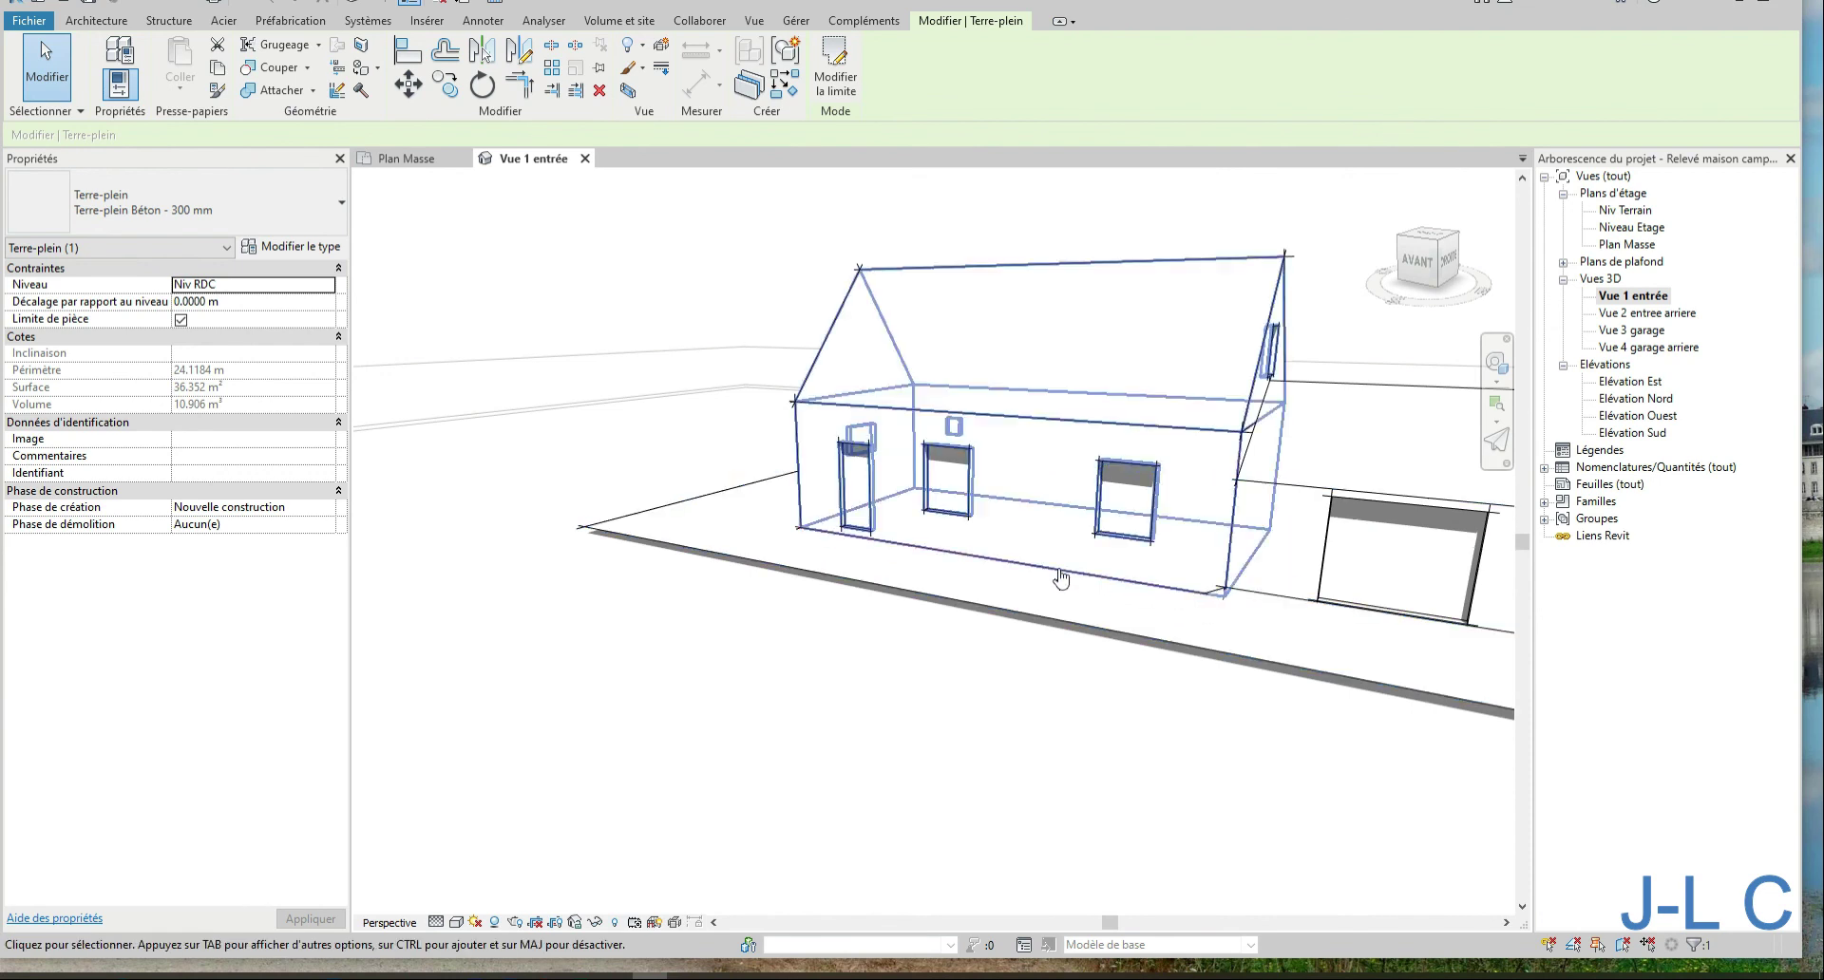
click(935, 572)
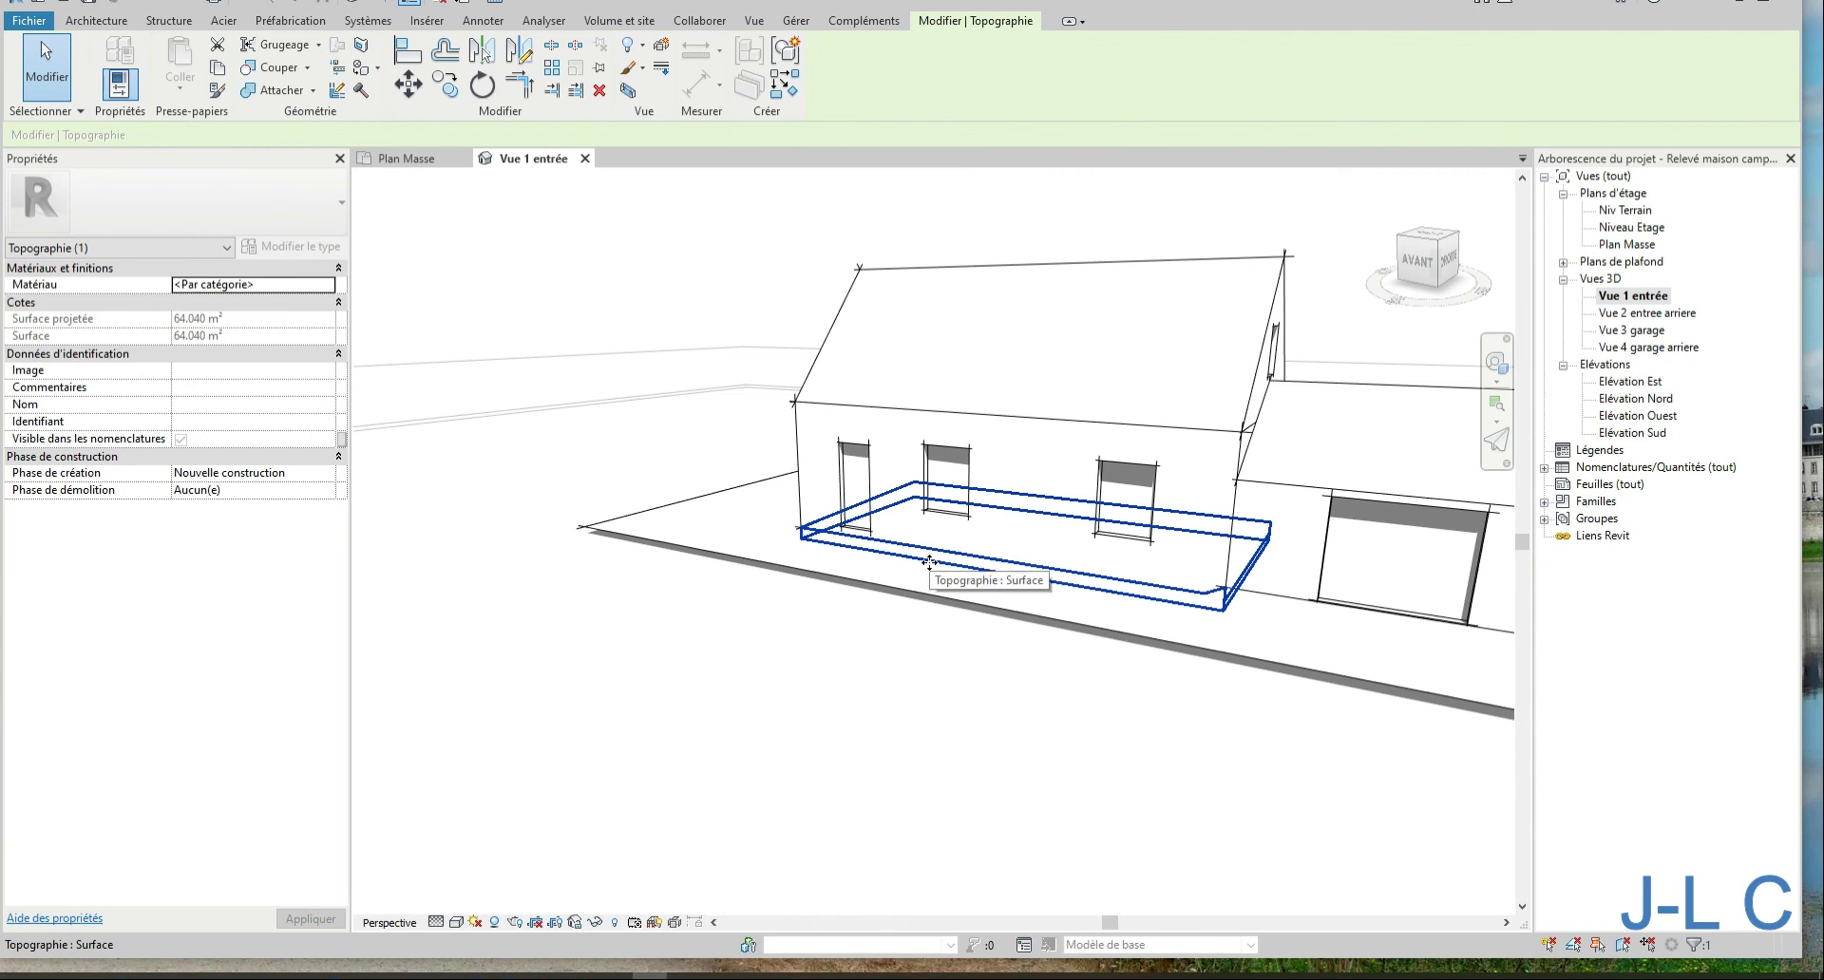
key(Escape)
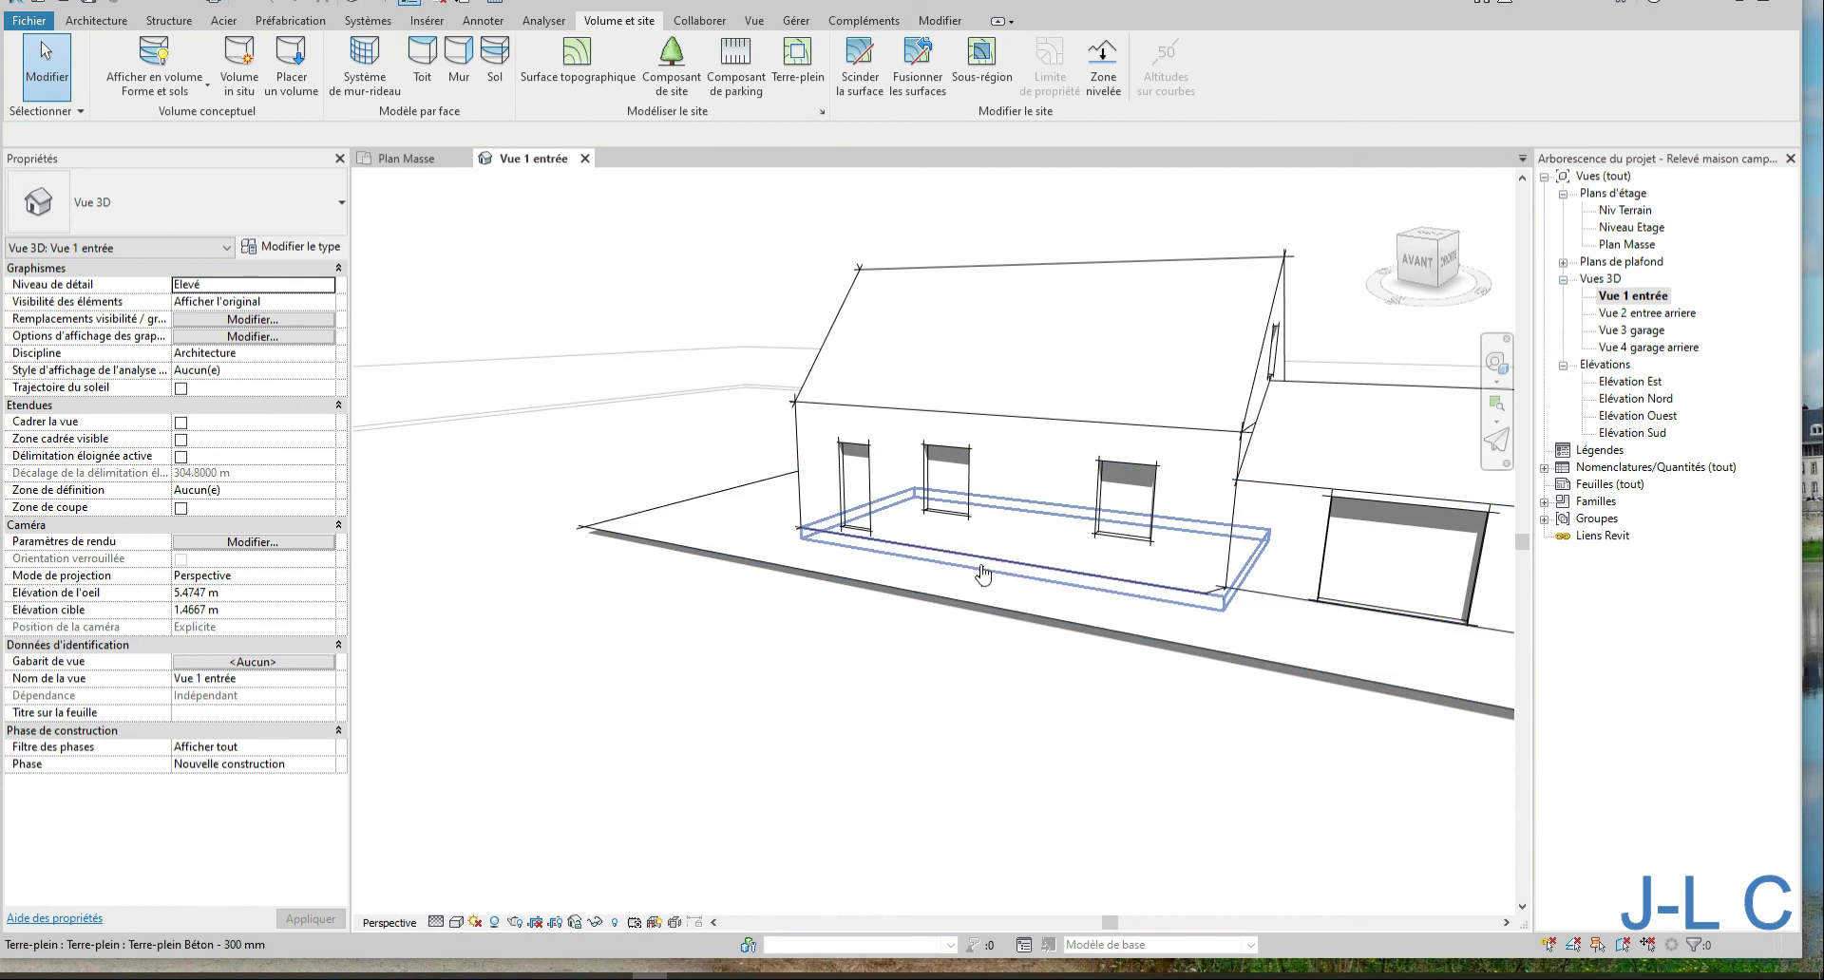
click(978, 565)
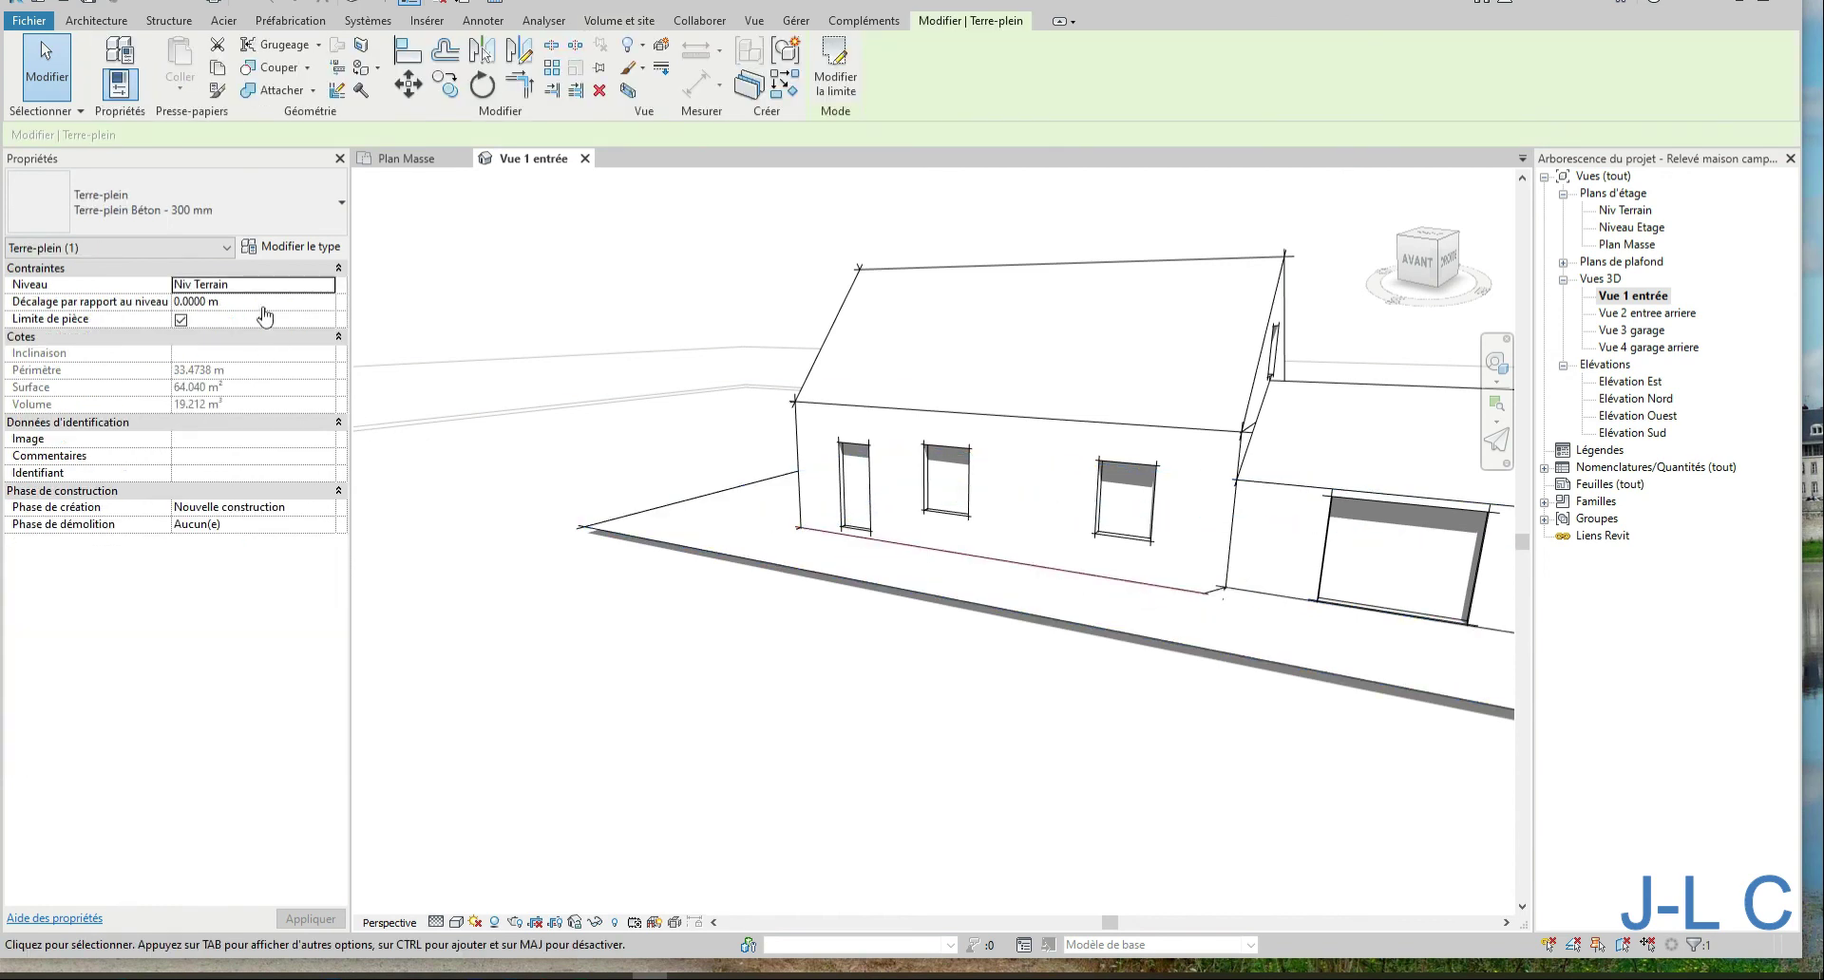
click(1317, 625)
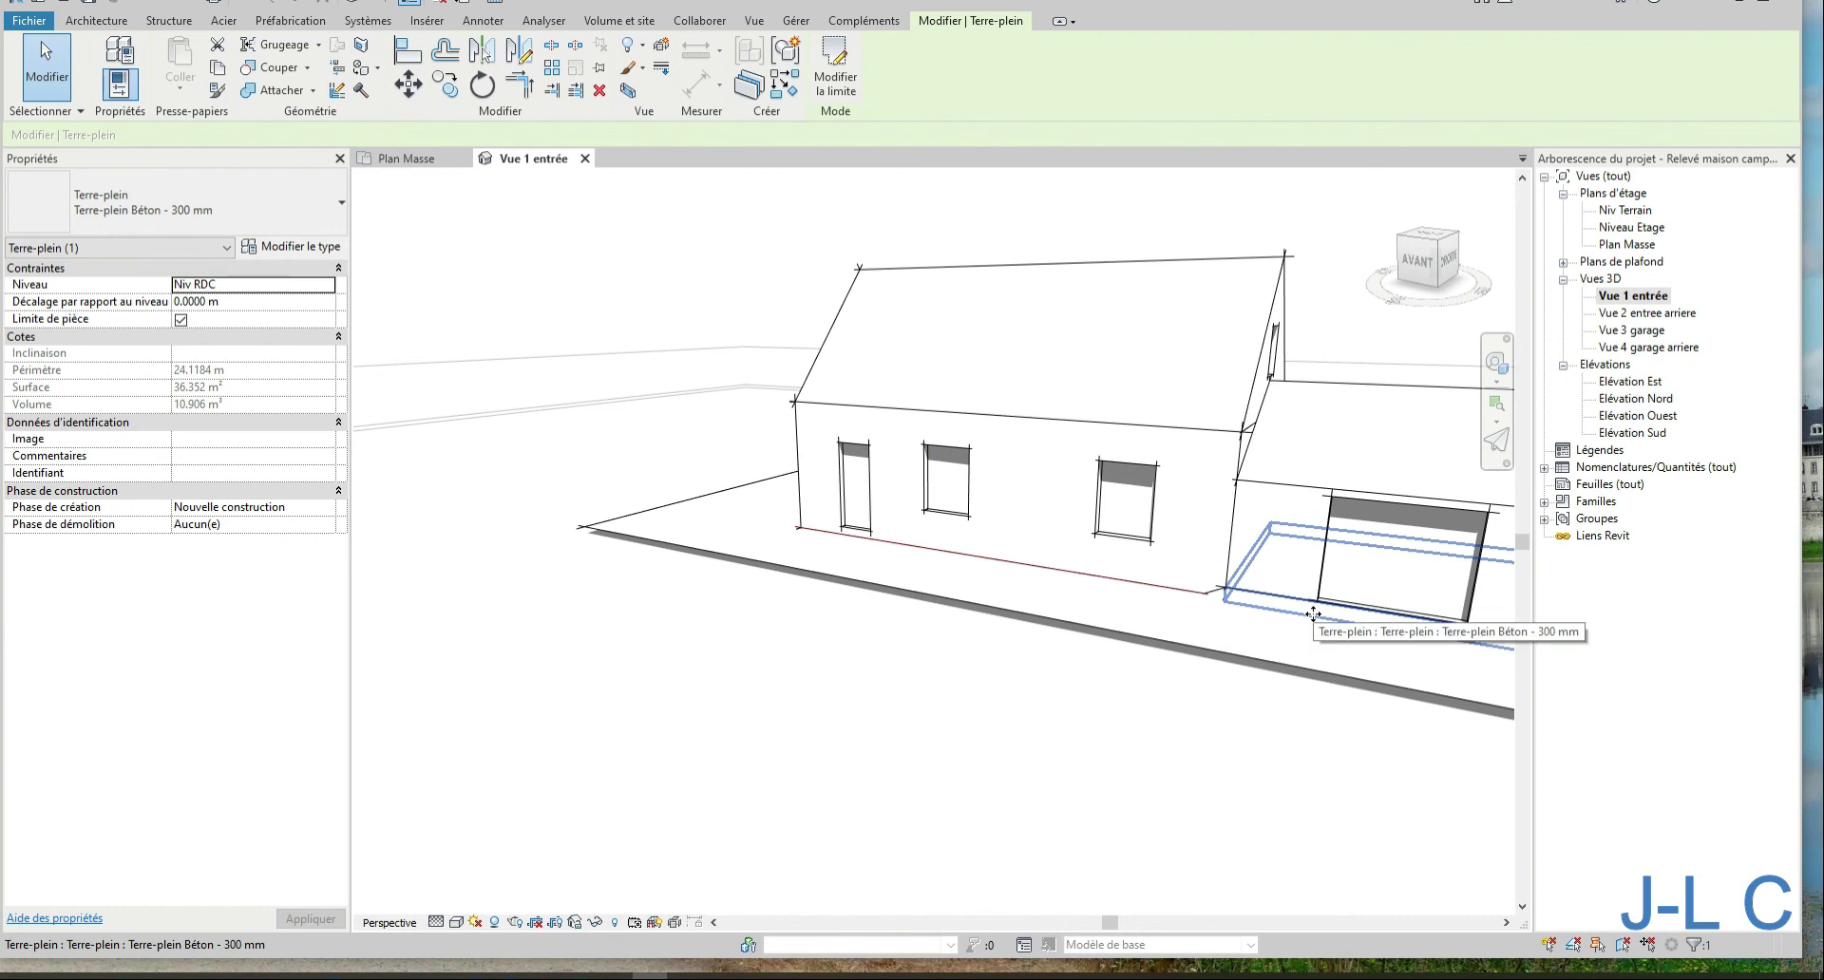
mouse_move(1314, 615)
shift+middle_down()
mouse_move(948, 622)
mouse_move(946, 522)
shift+middle_up()
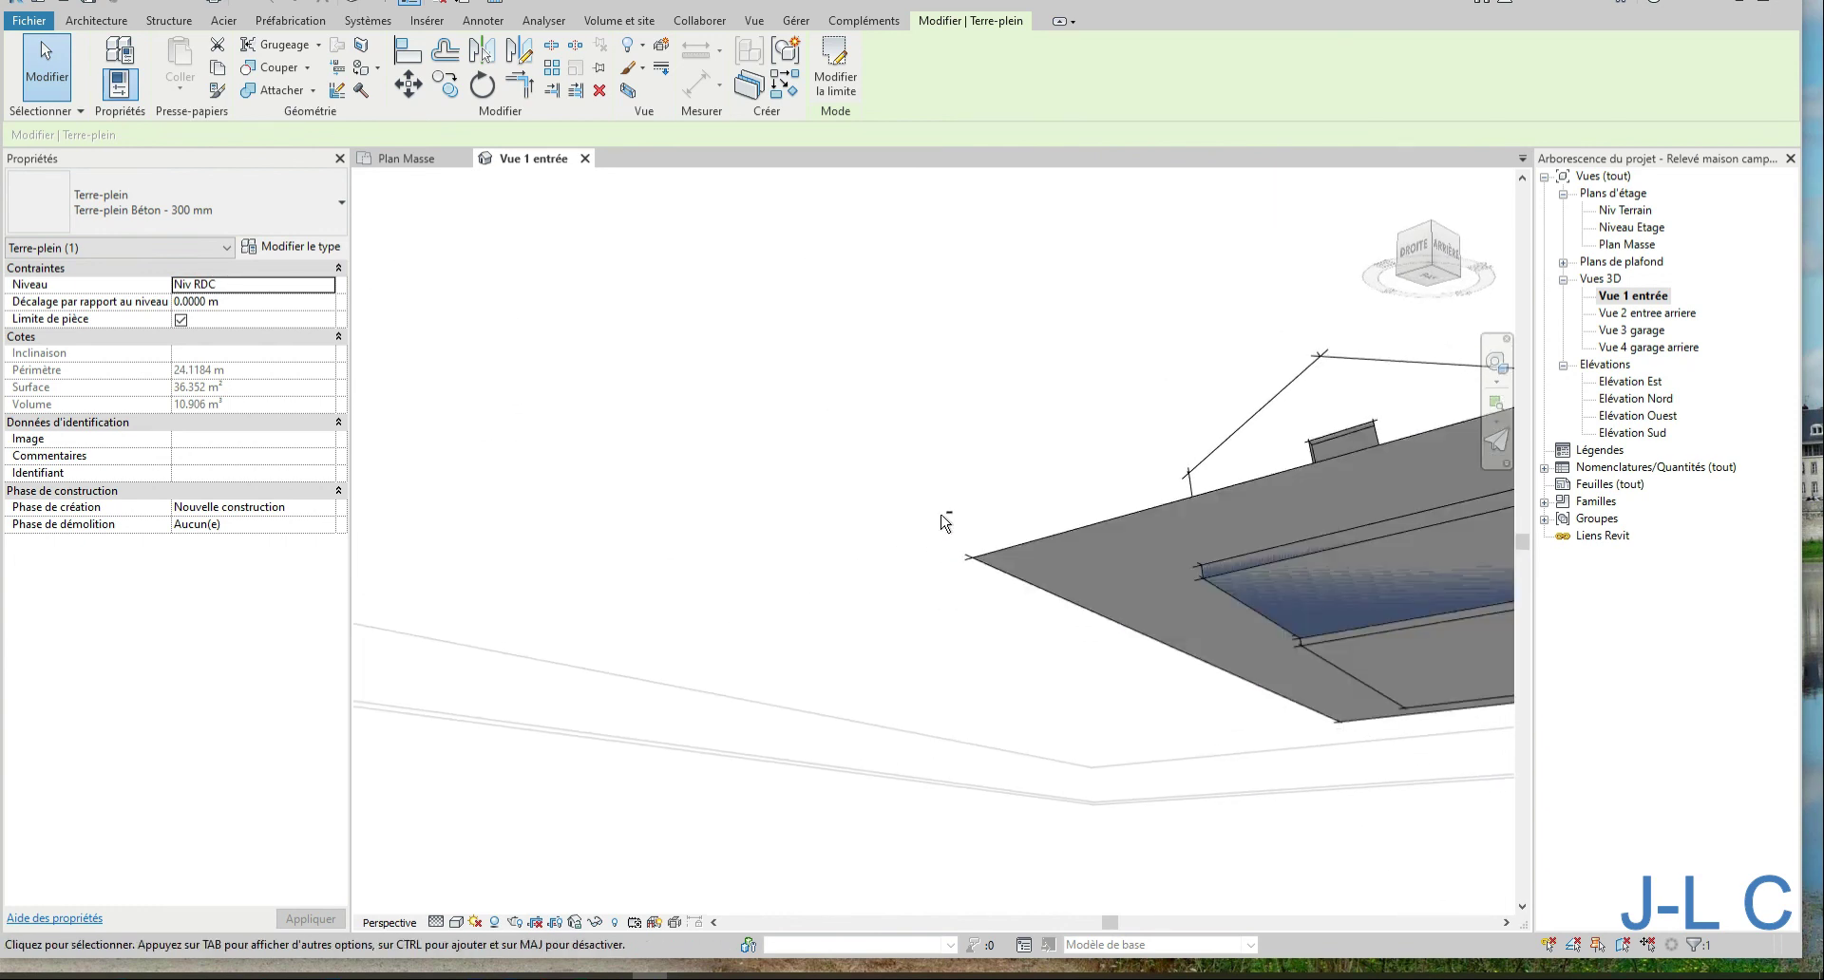
mouse_move(1116, 591)
shift+middle_down()
mouse_move(1564, 613)
mouse_move(1552, 623)
shift+middle_up()
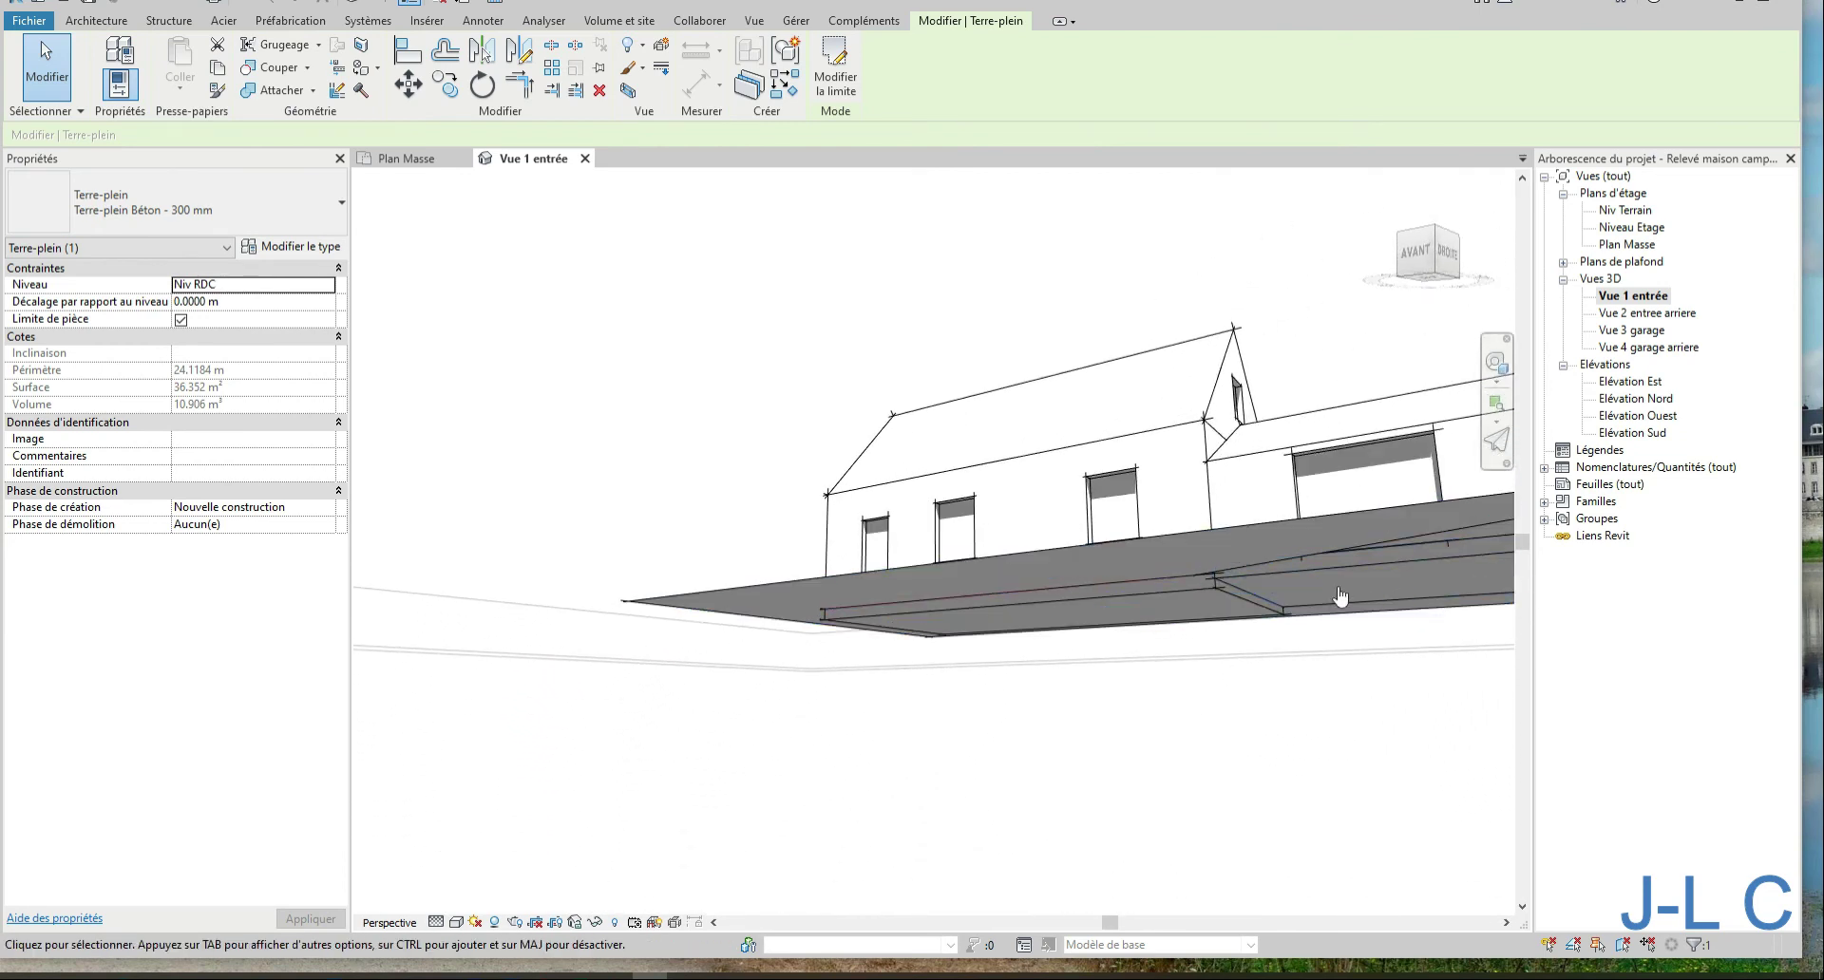
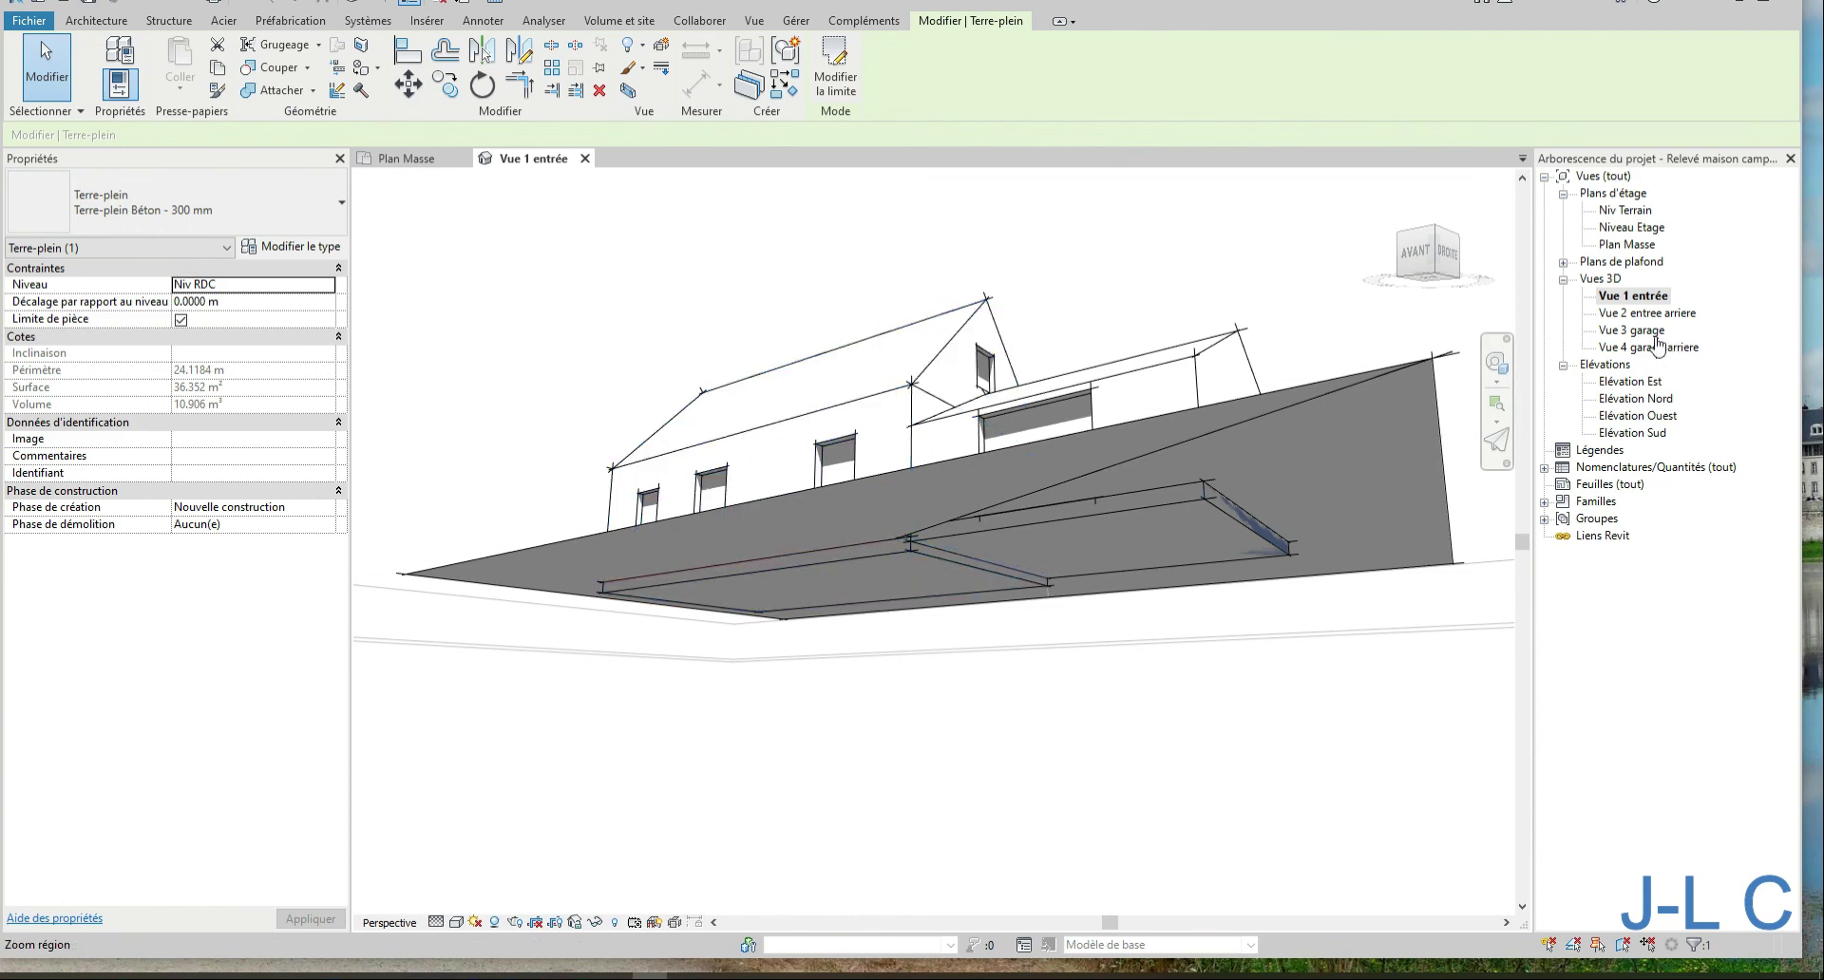
Orbit around the house, then restore the saved orientation and lock 'Vue 1 entrée'
shift+middle_drag(1335, 419, 1214, 408)
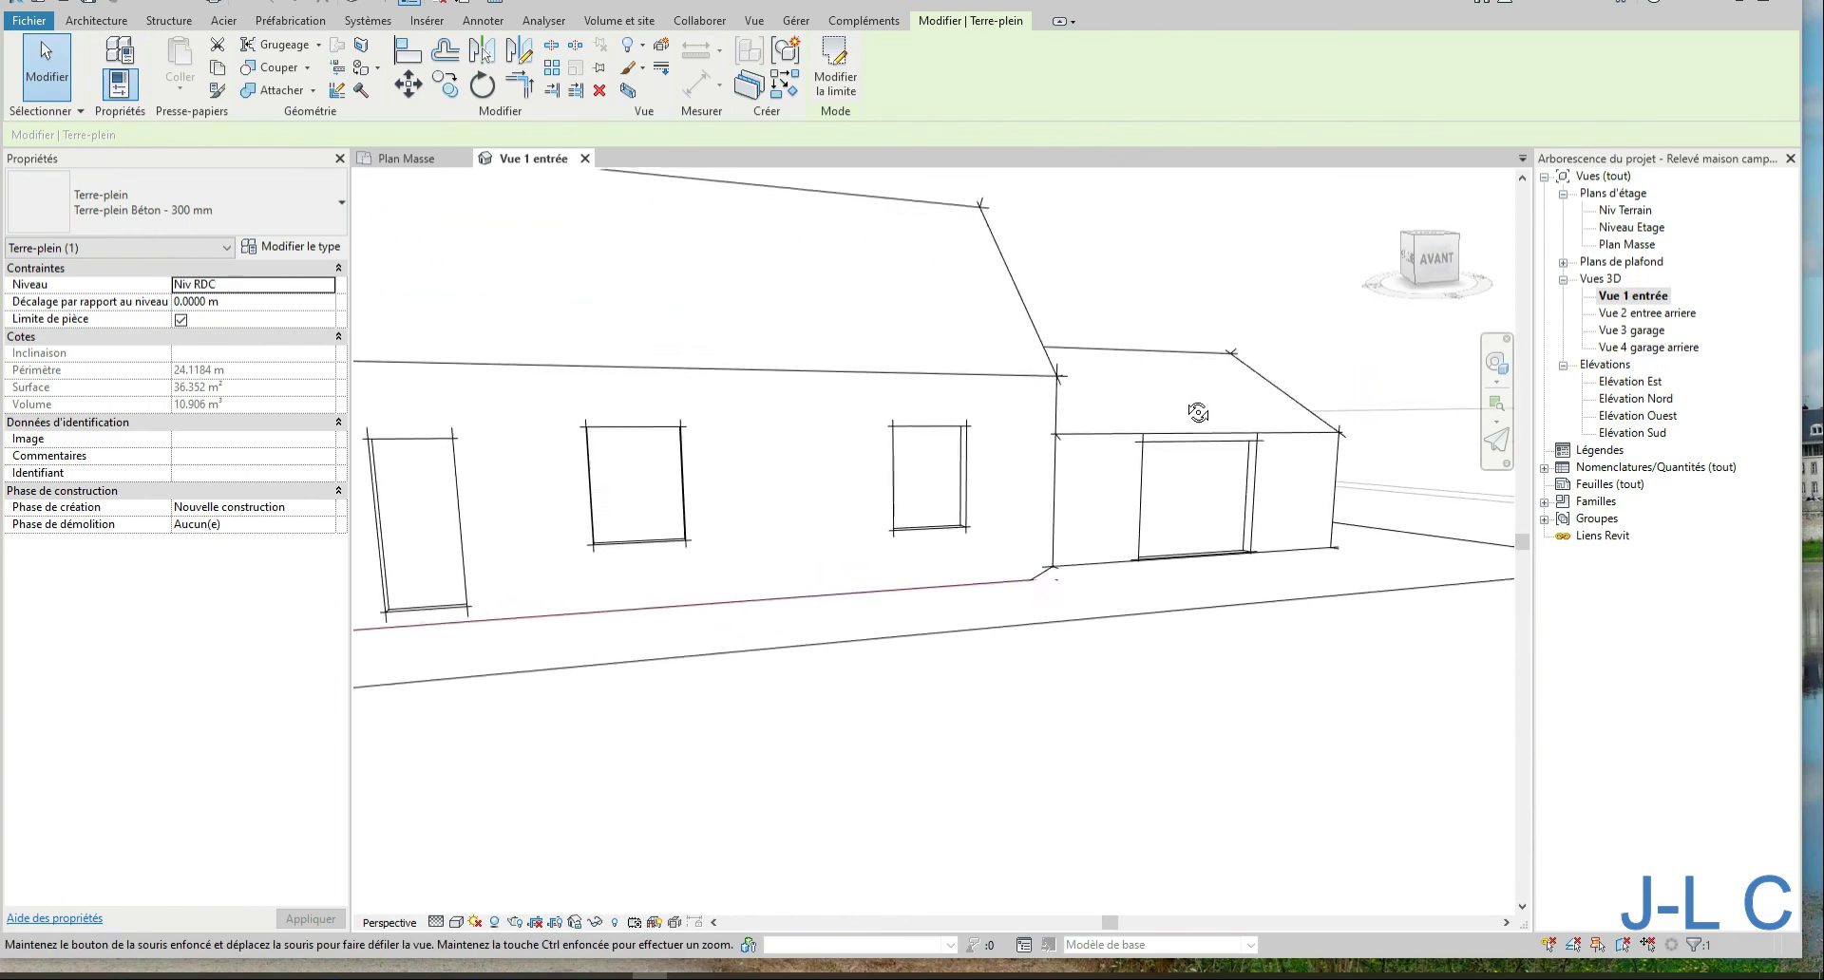
mouse_move(1030, 399)
shift+middle_down()
mouse_move(907, 380)
mouse_move(1084, 459)
shift+middle_up()
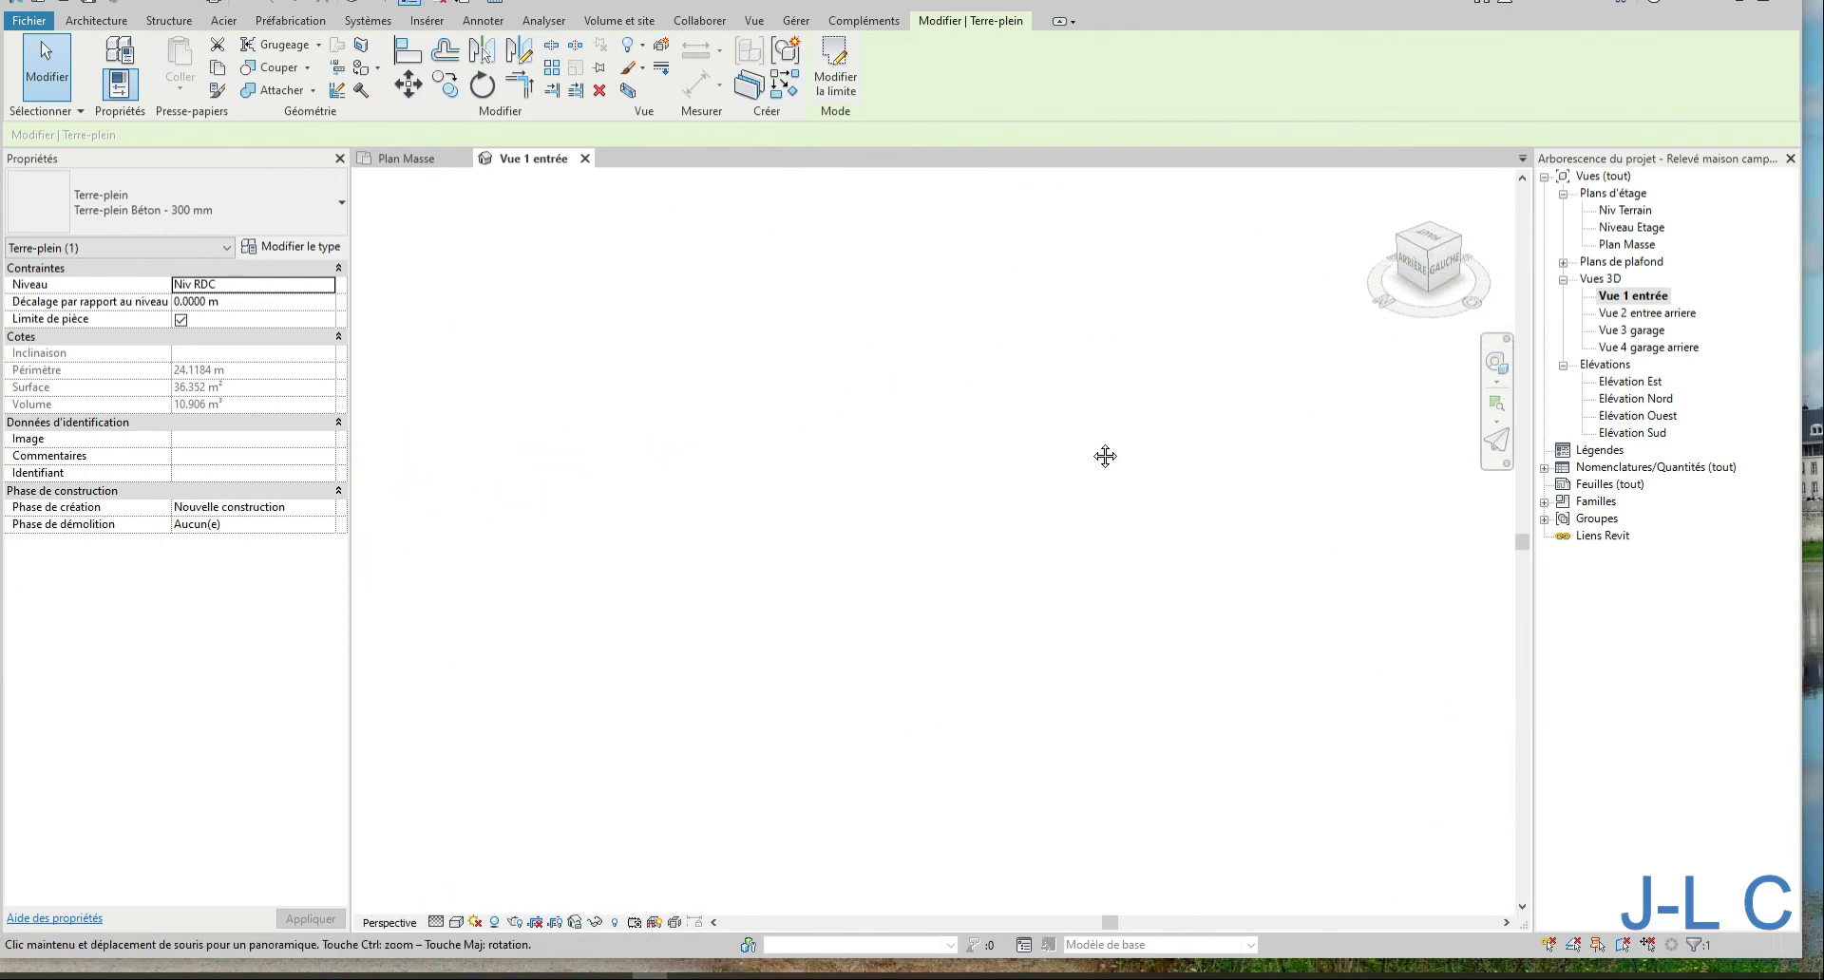
shift+middle_drag(1084, 458, 1107, 456)
click(576, 923)
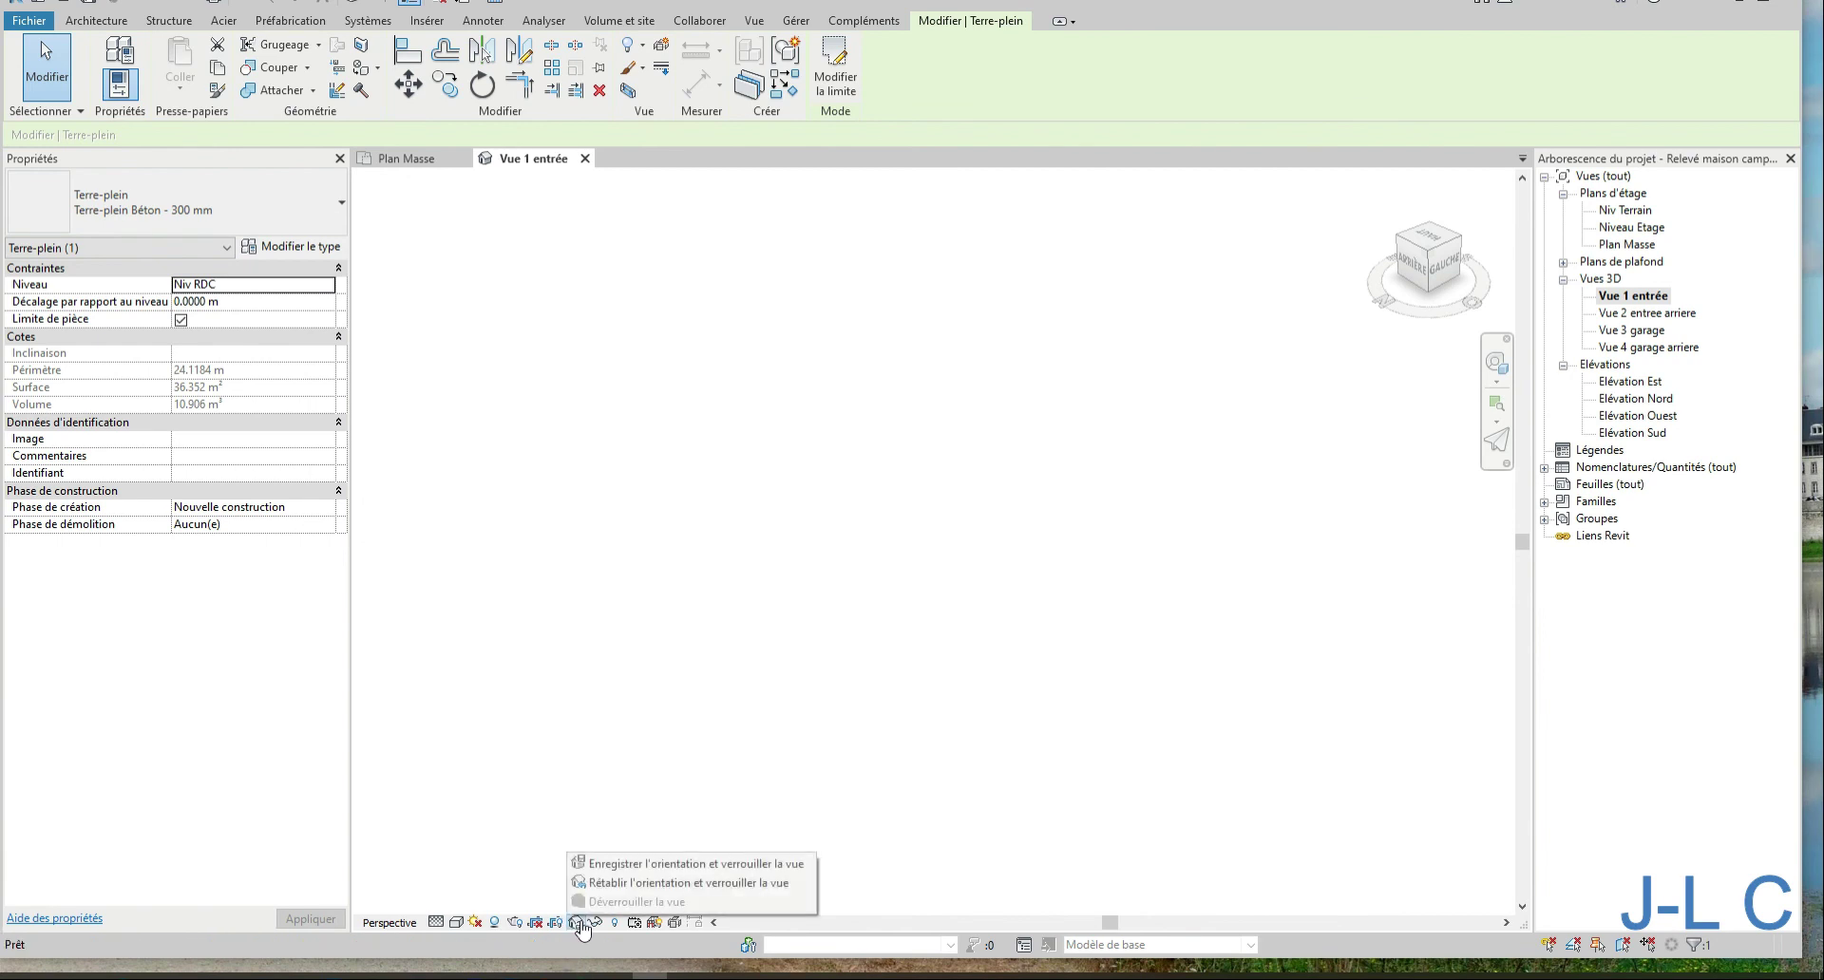
click(610, 882)
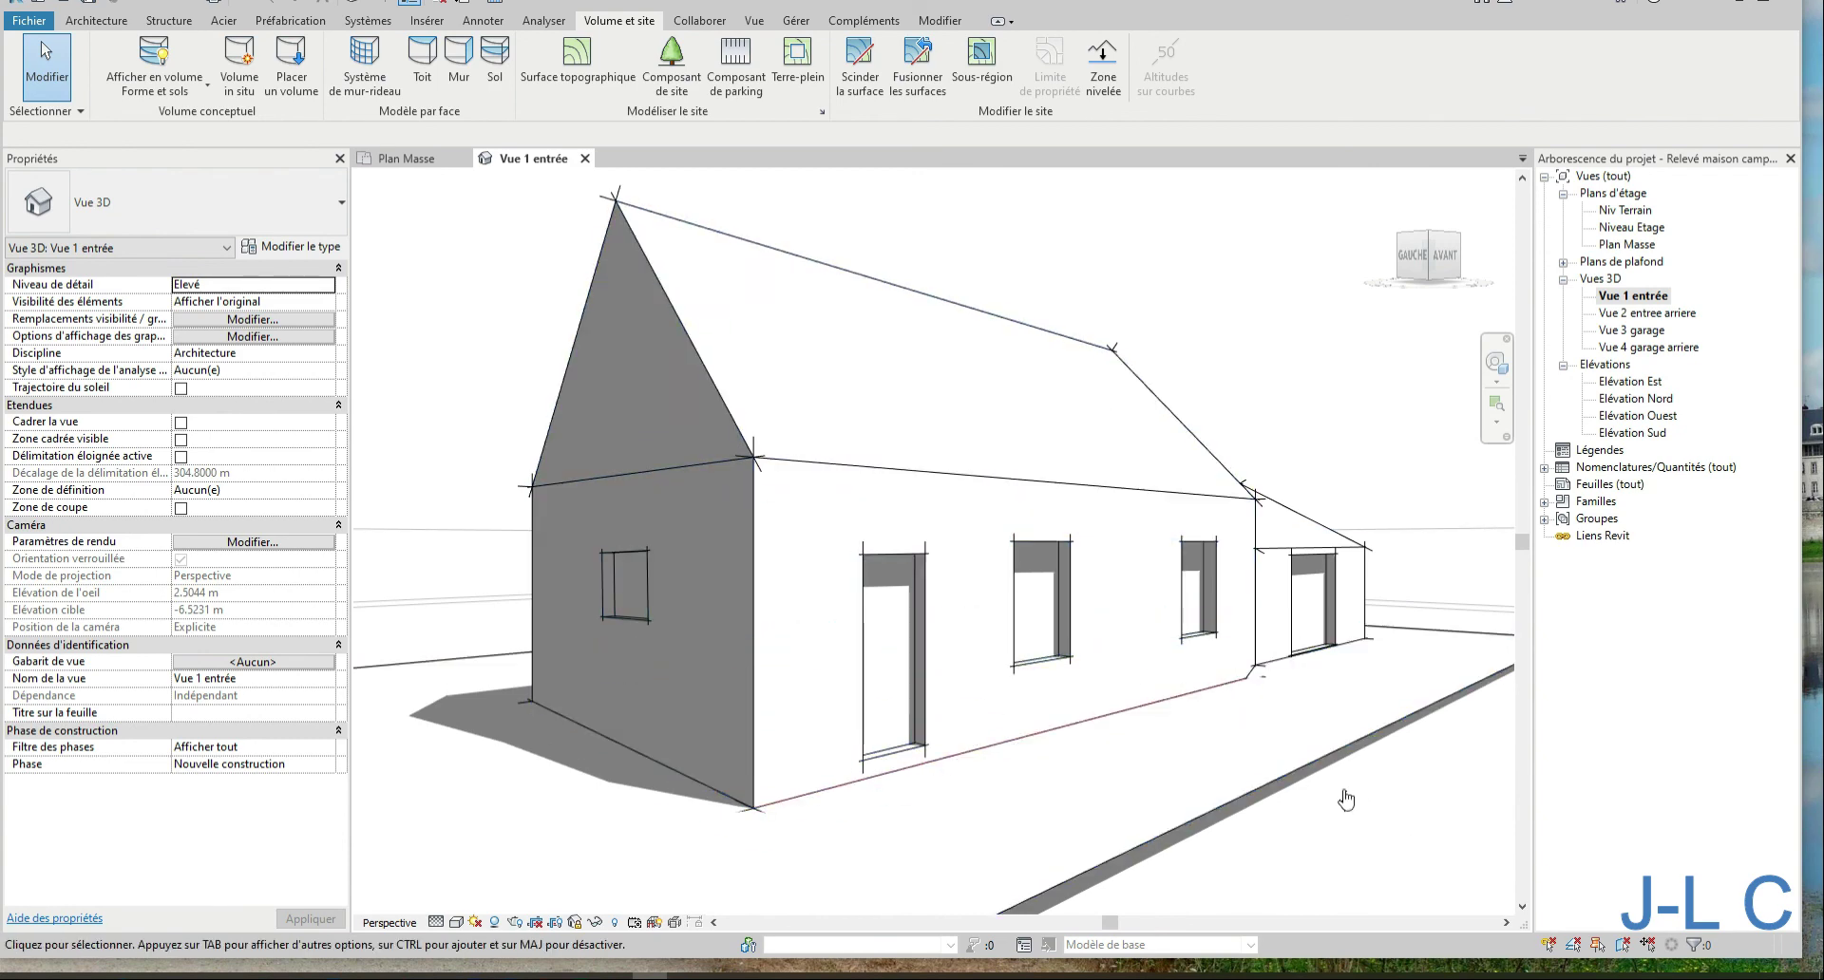
Temporarily hide the site topography in 'Vue 1 entrée' and orbit to the garage side
click(1297, 764)
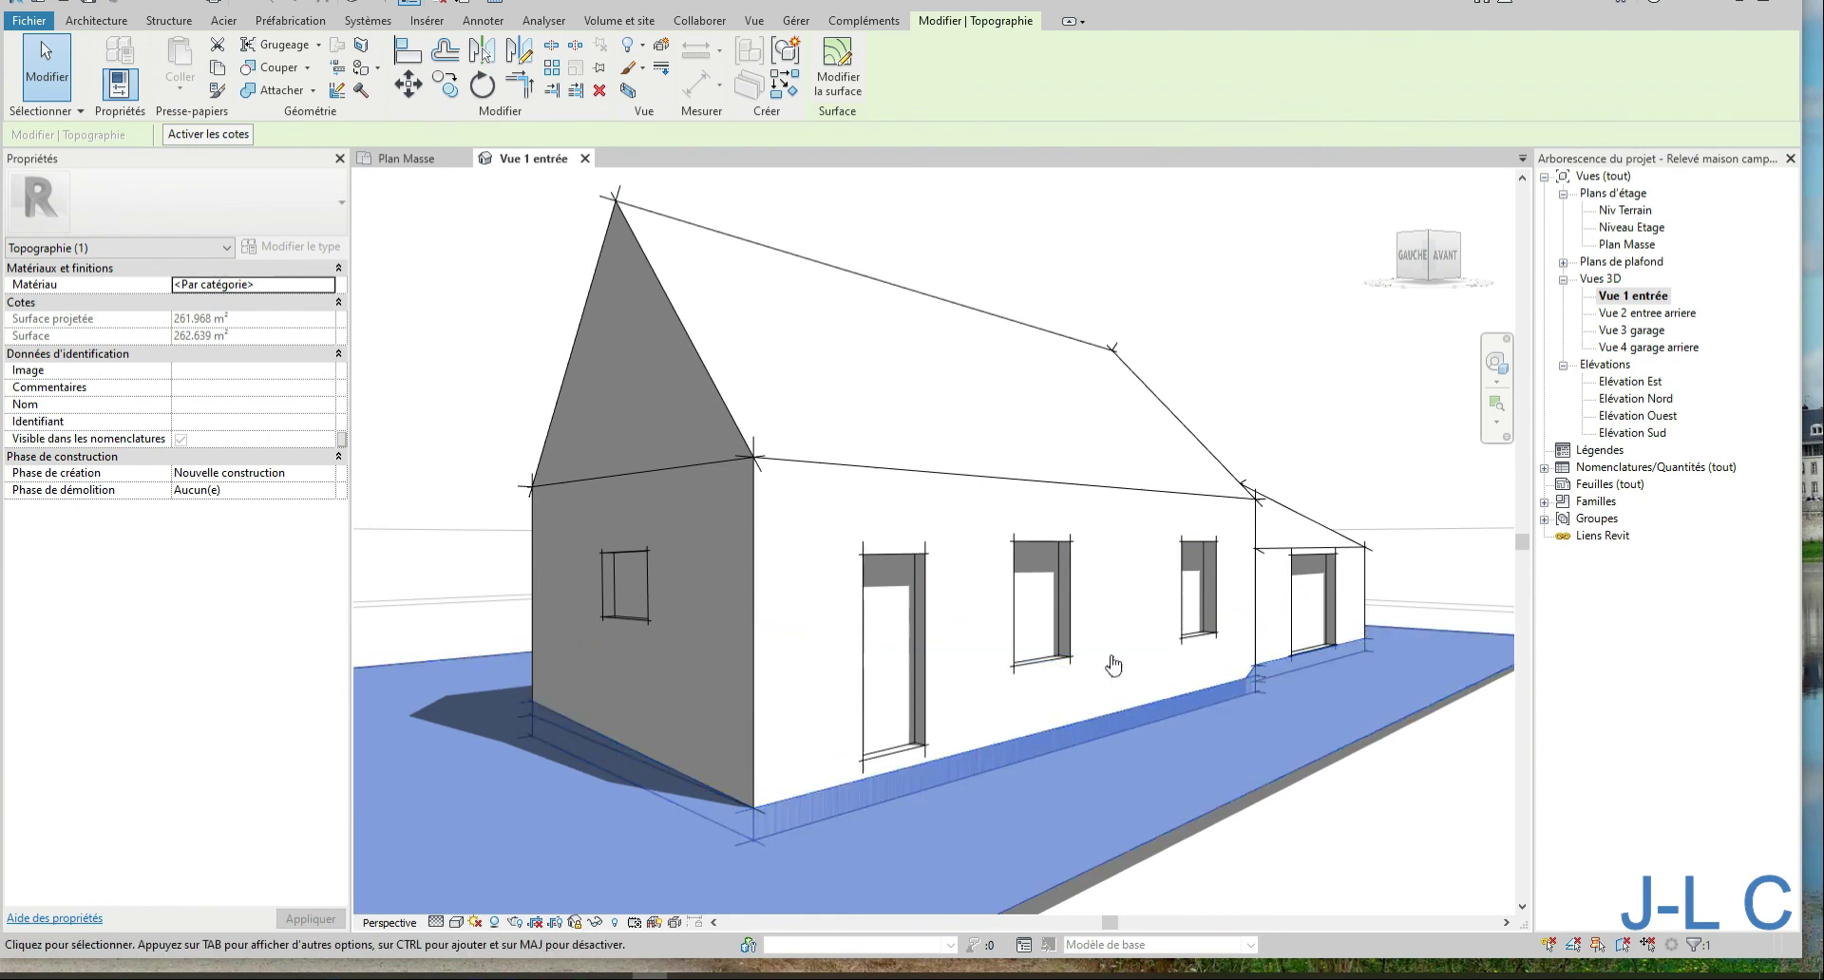
click(576, 929)
click(646, 893)
mouse_move(1050, 814)
shift+middle_down()
mouse_move(1351, 619)
mouse_move(1032, 628)
shift+middle_up()
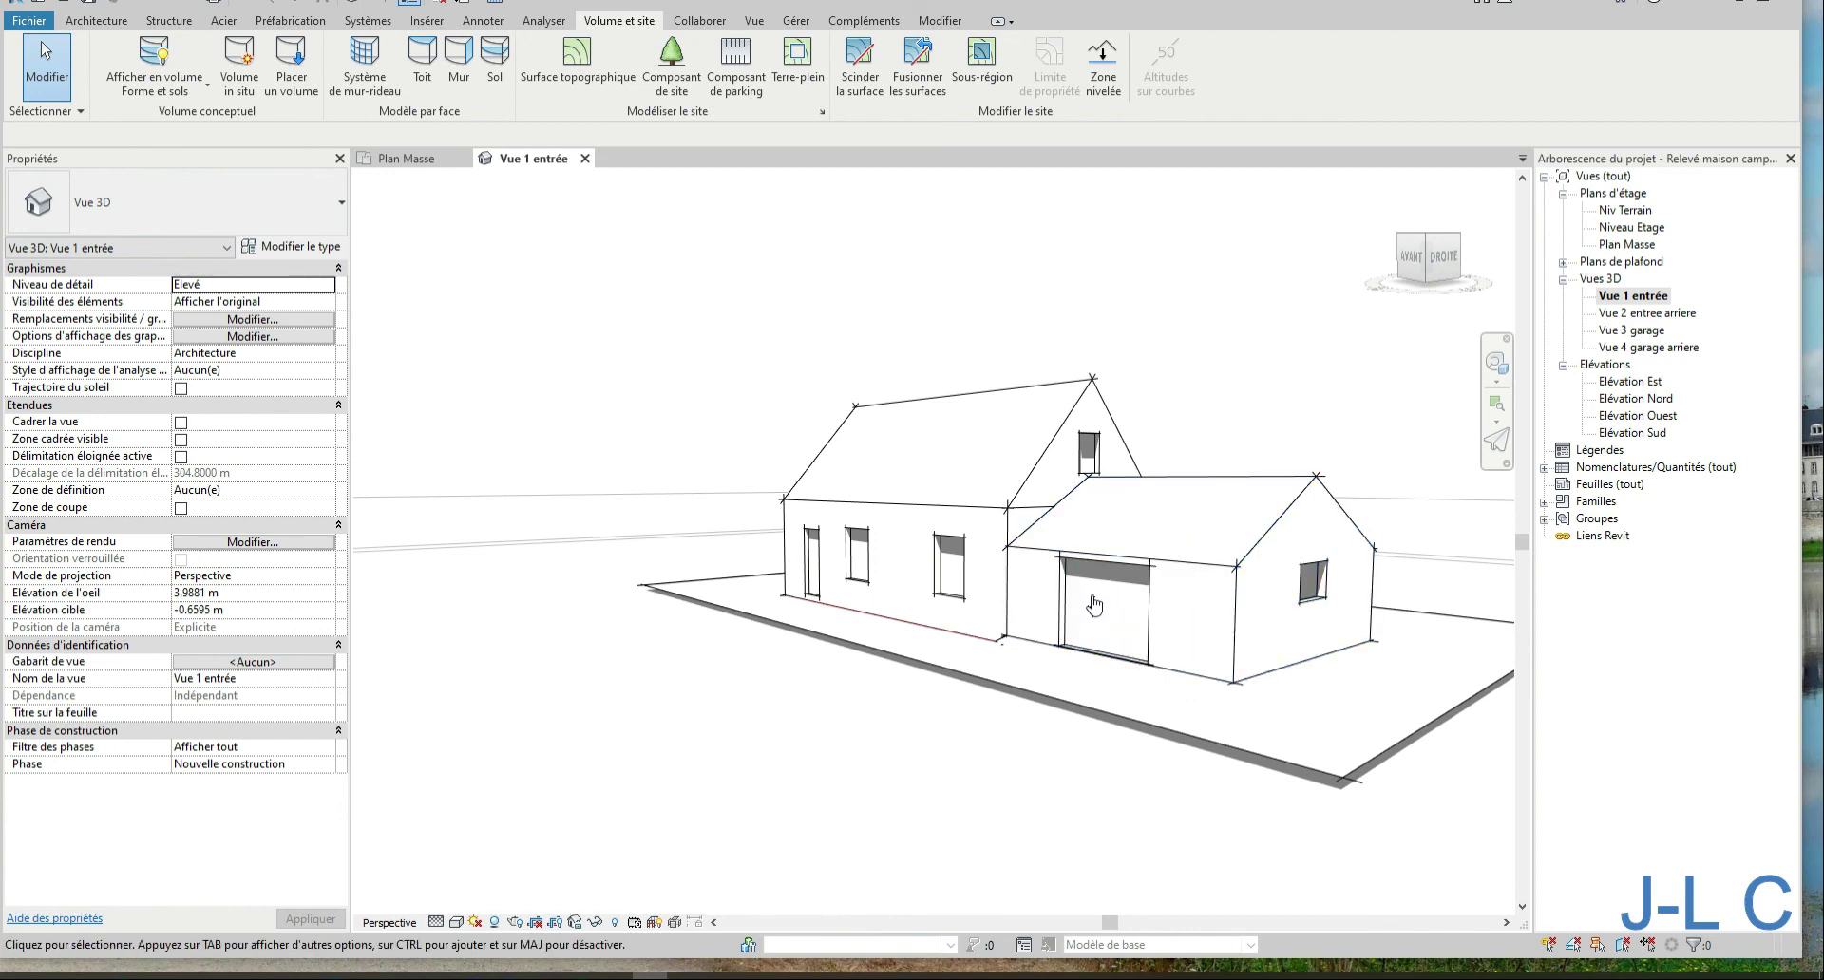
mouse_move(1254, 615)
shift+middle_down()
mouse_move(897, 620)
mouse_move(1373, 628)
mouse_move(1615, 602)
shift+middle_up()
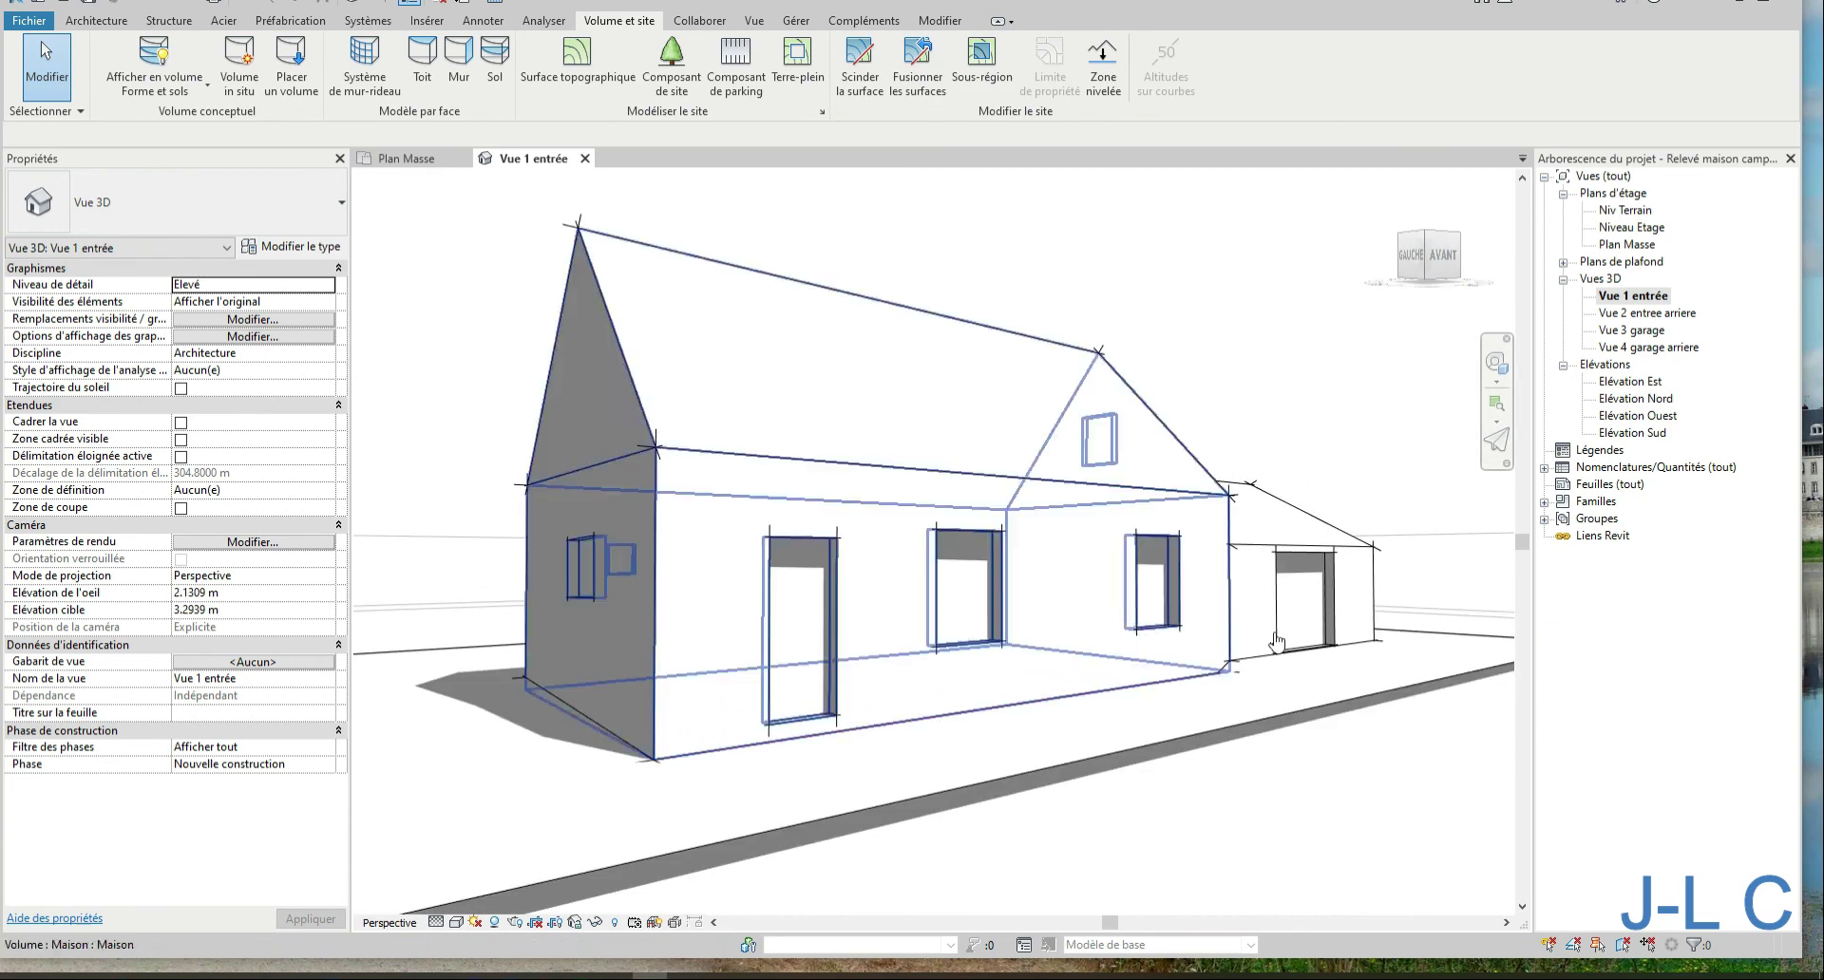
click(633, 409)
click(852, 84)
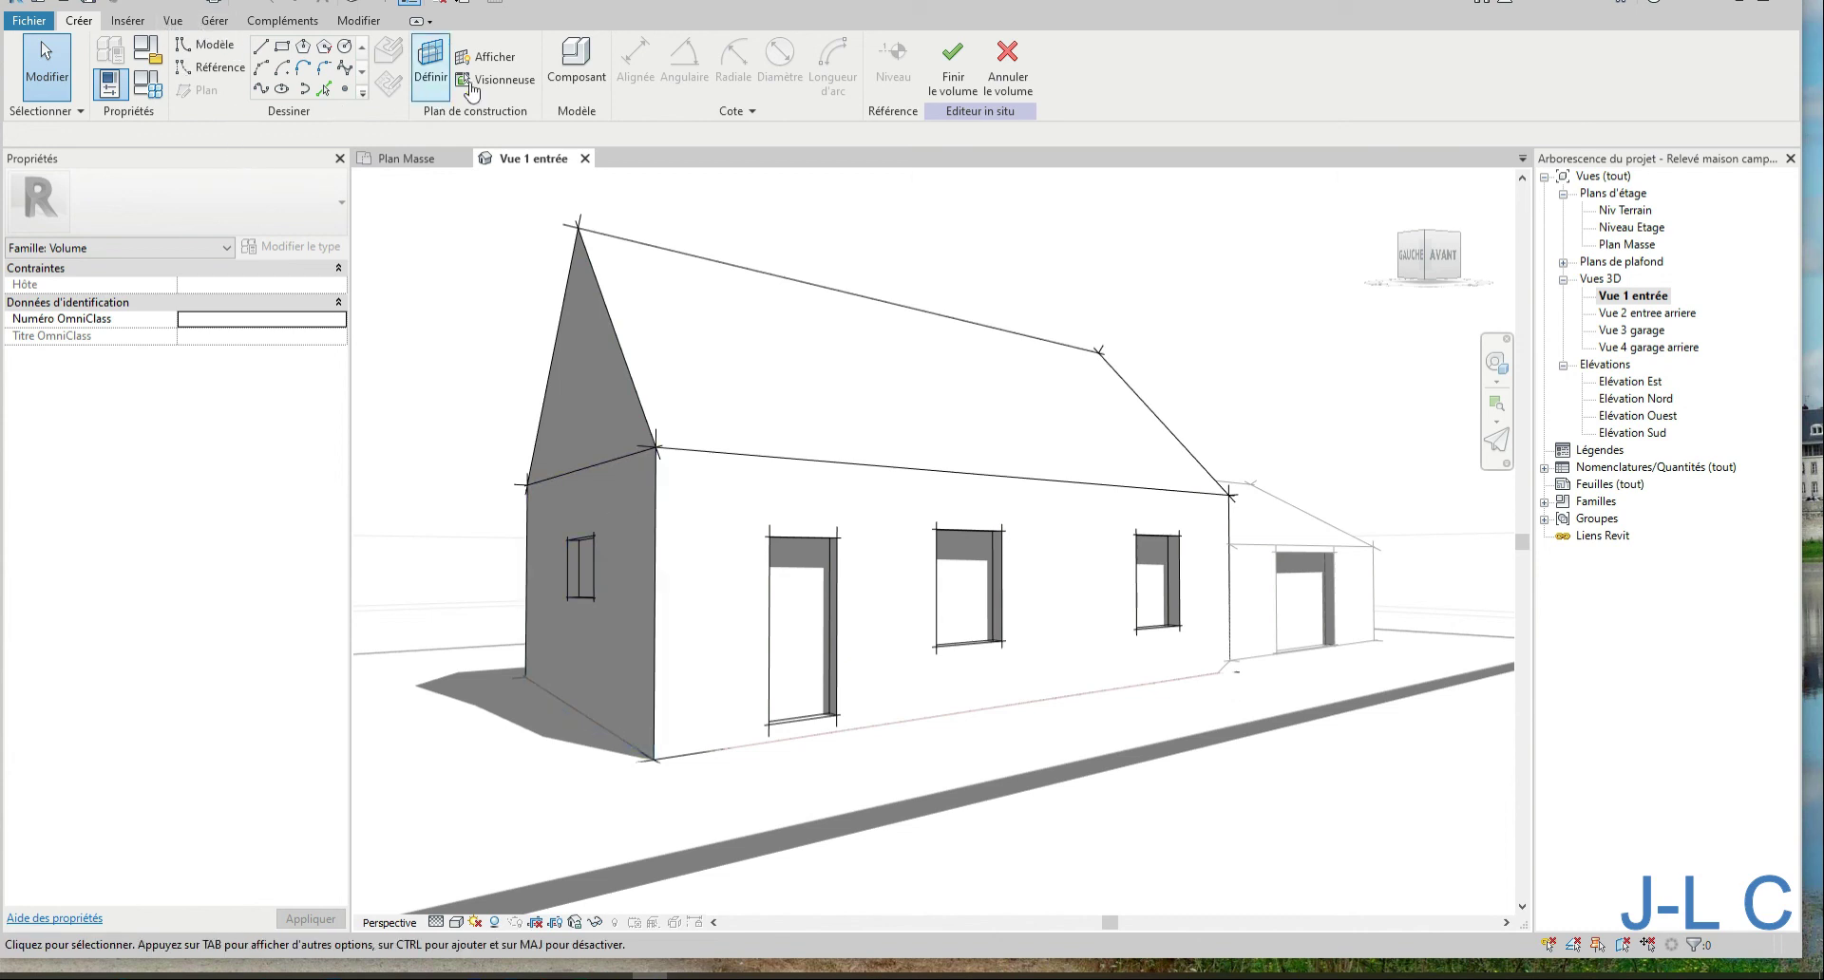
click(618, 332)
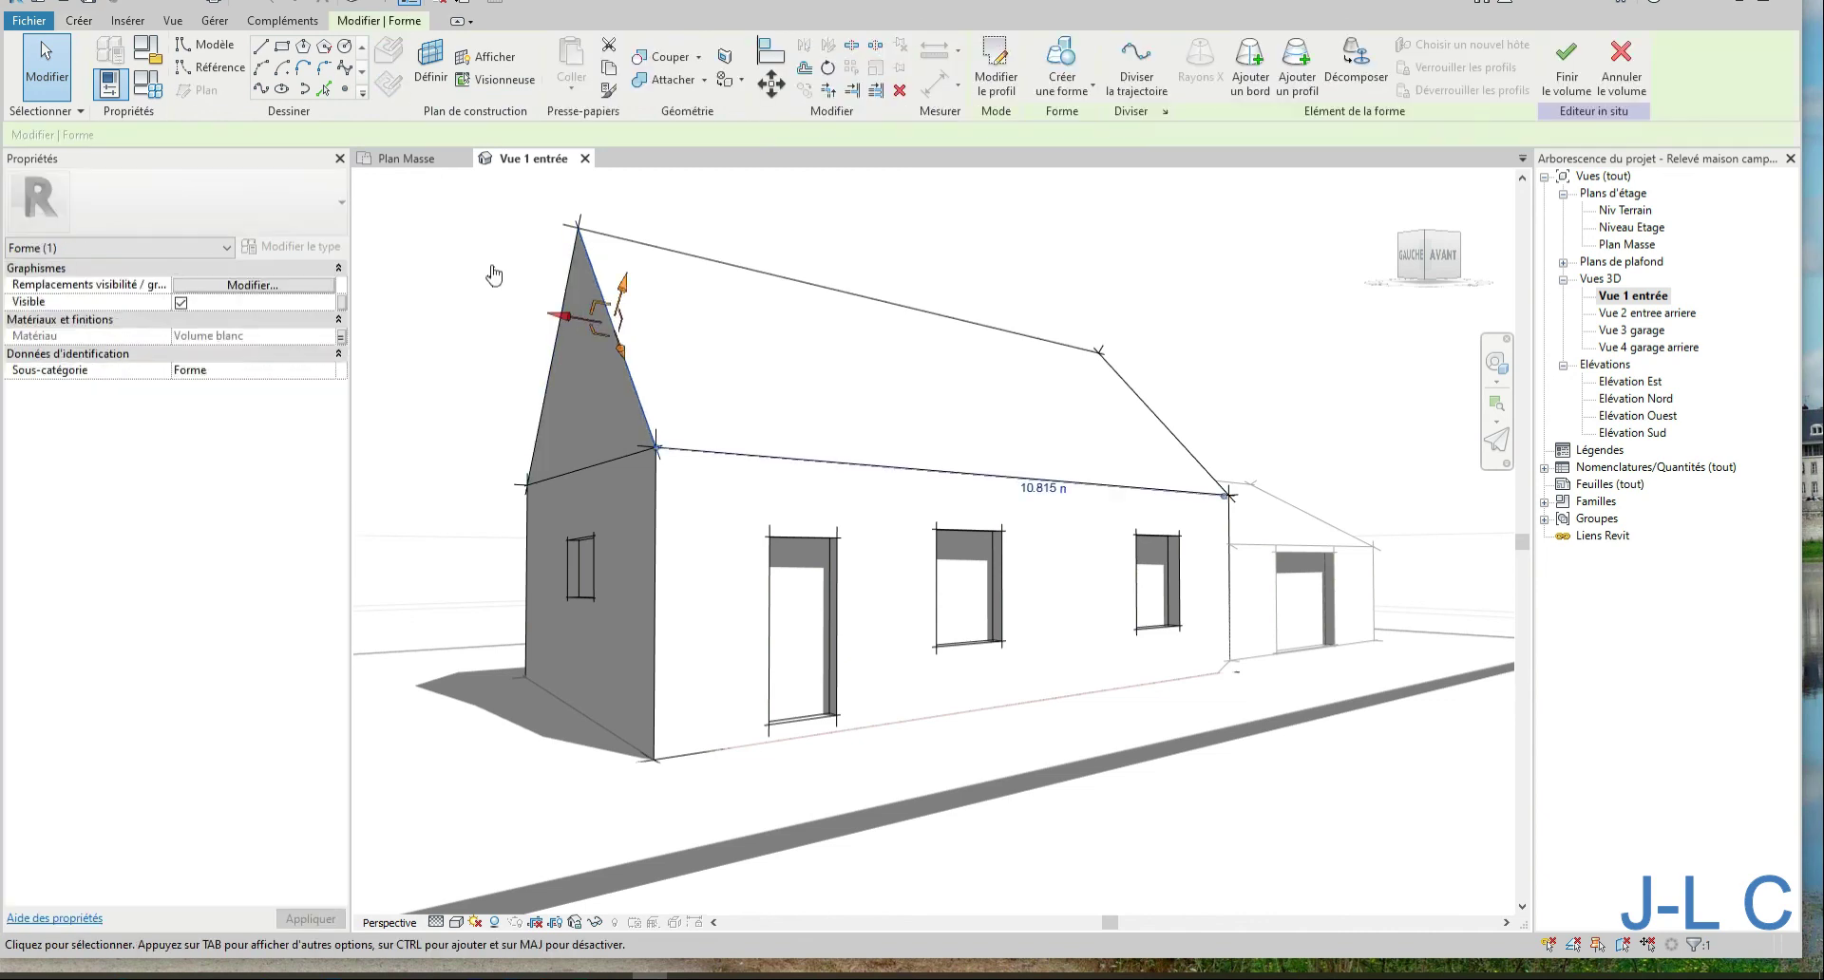
click(506, 275)
click(656, 565)
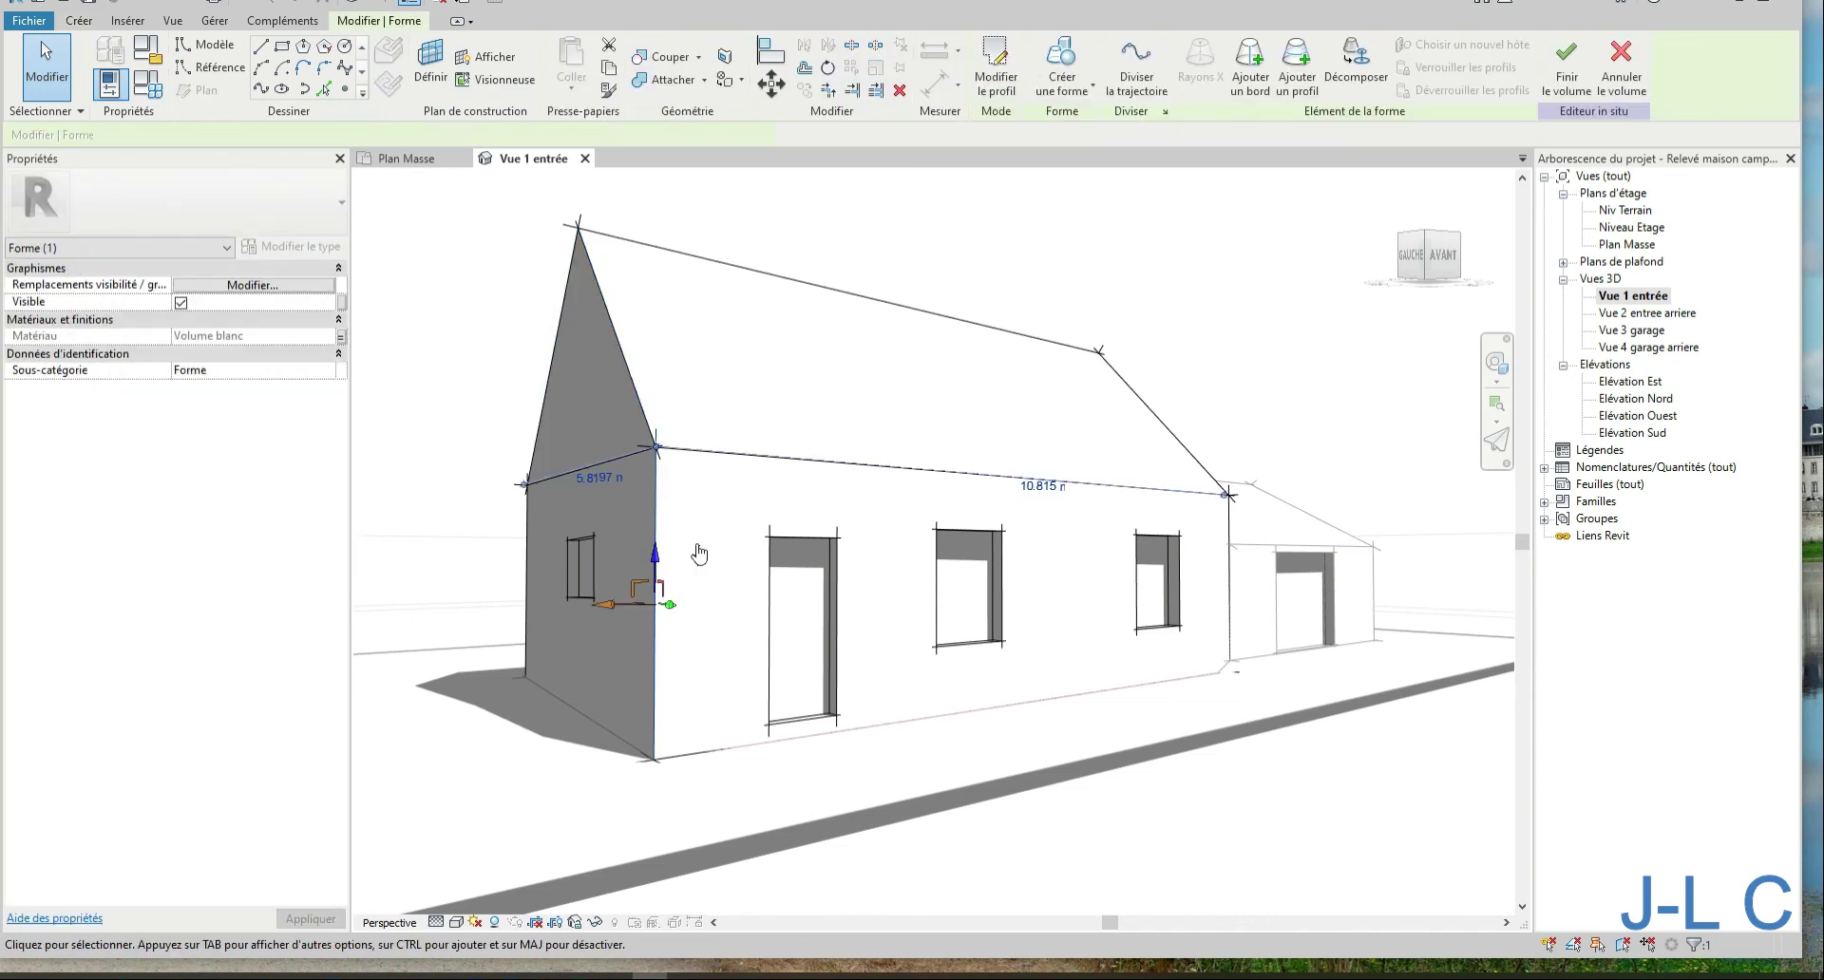
key(Escape)
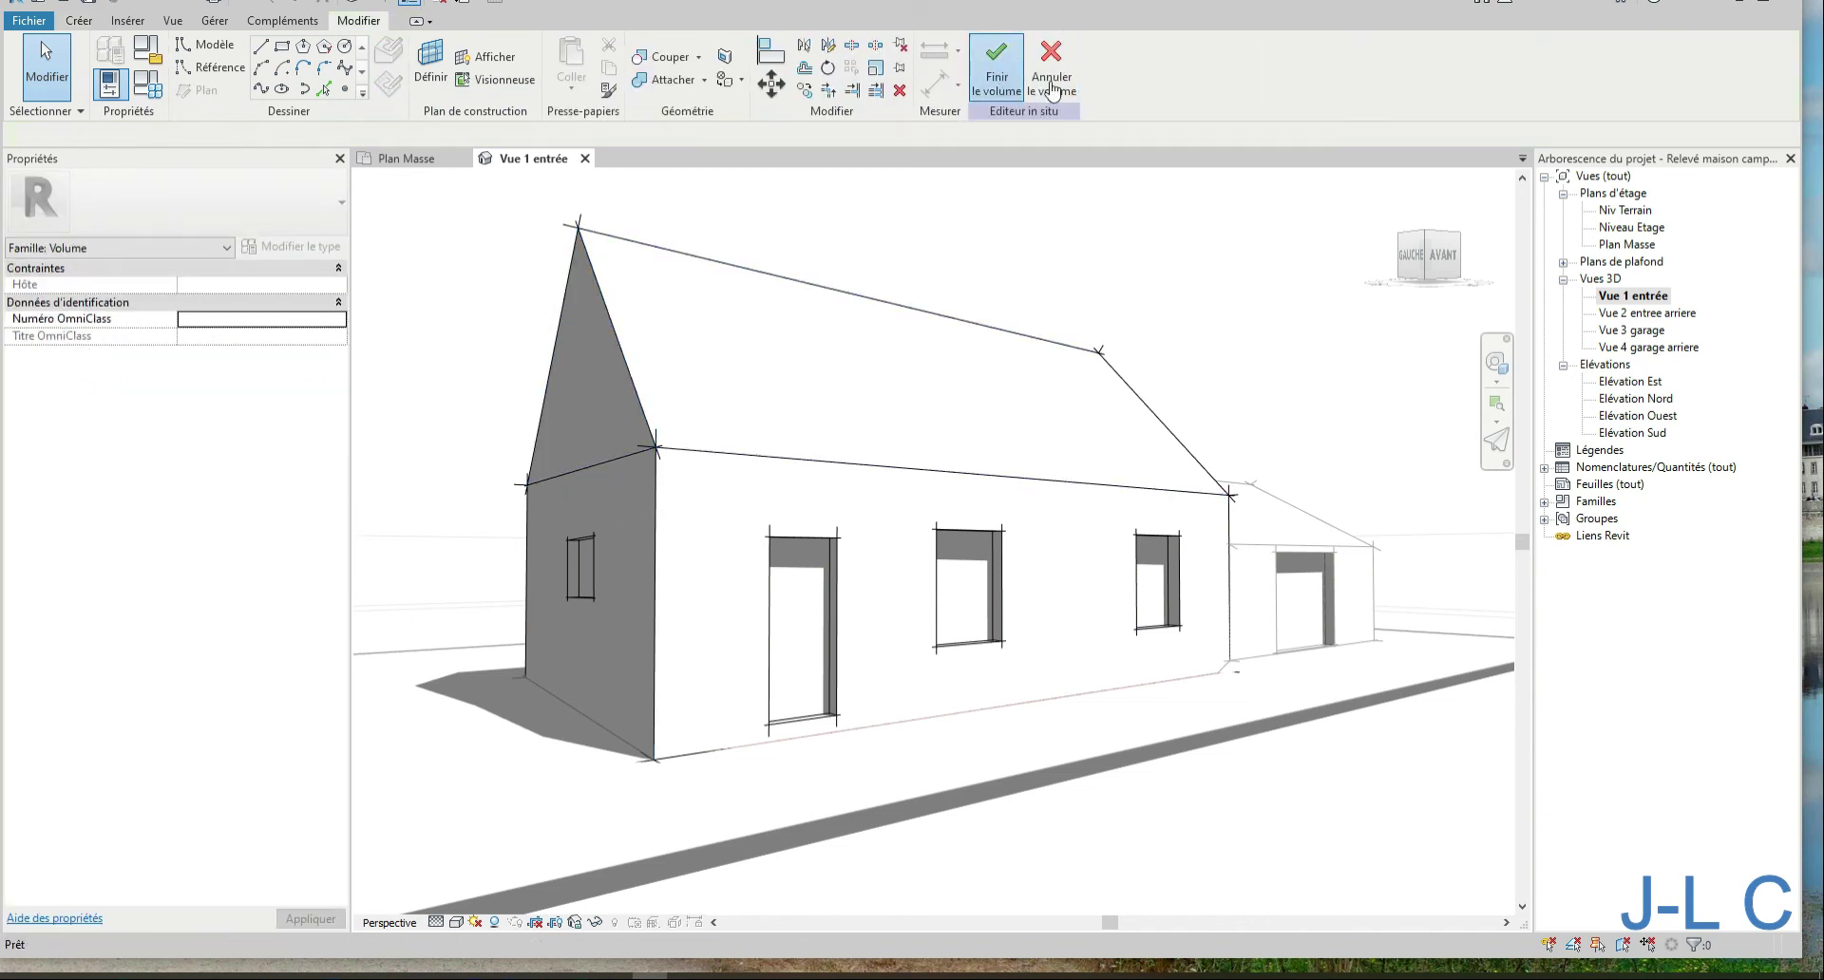
click(996, 57)
mouse_move(1232, 351)
shift+middle_down()
mouse_move(1116, 314)
mouse_move(1081, 380)
shift+middle_up()
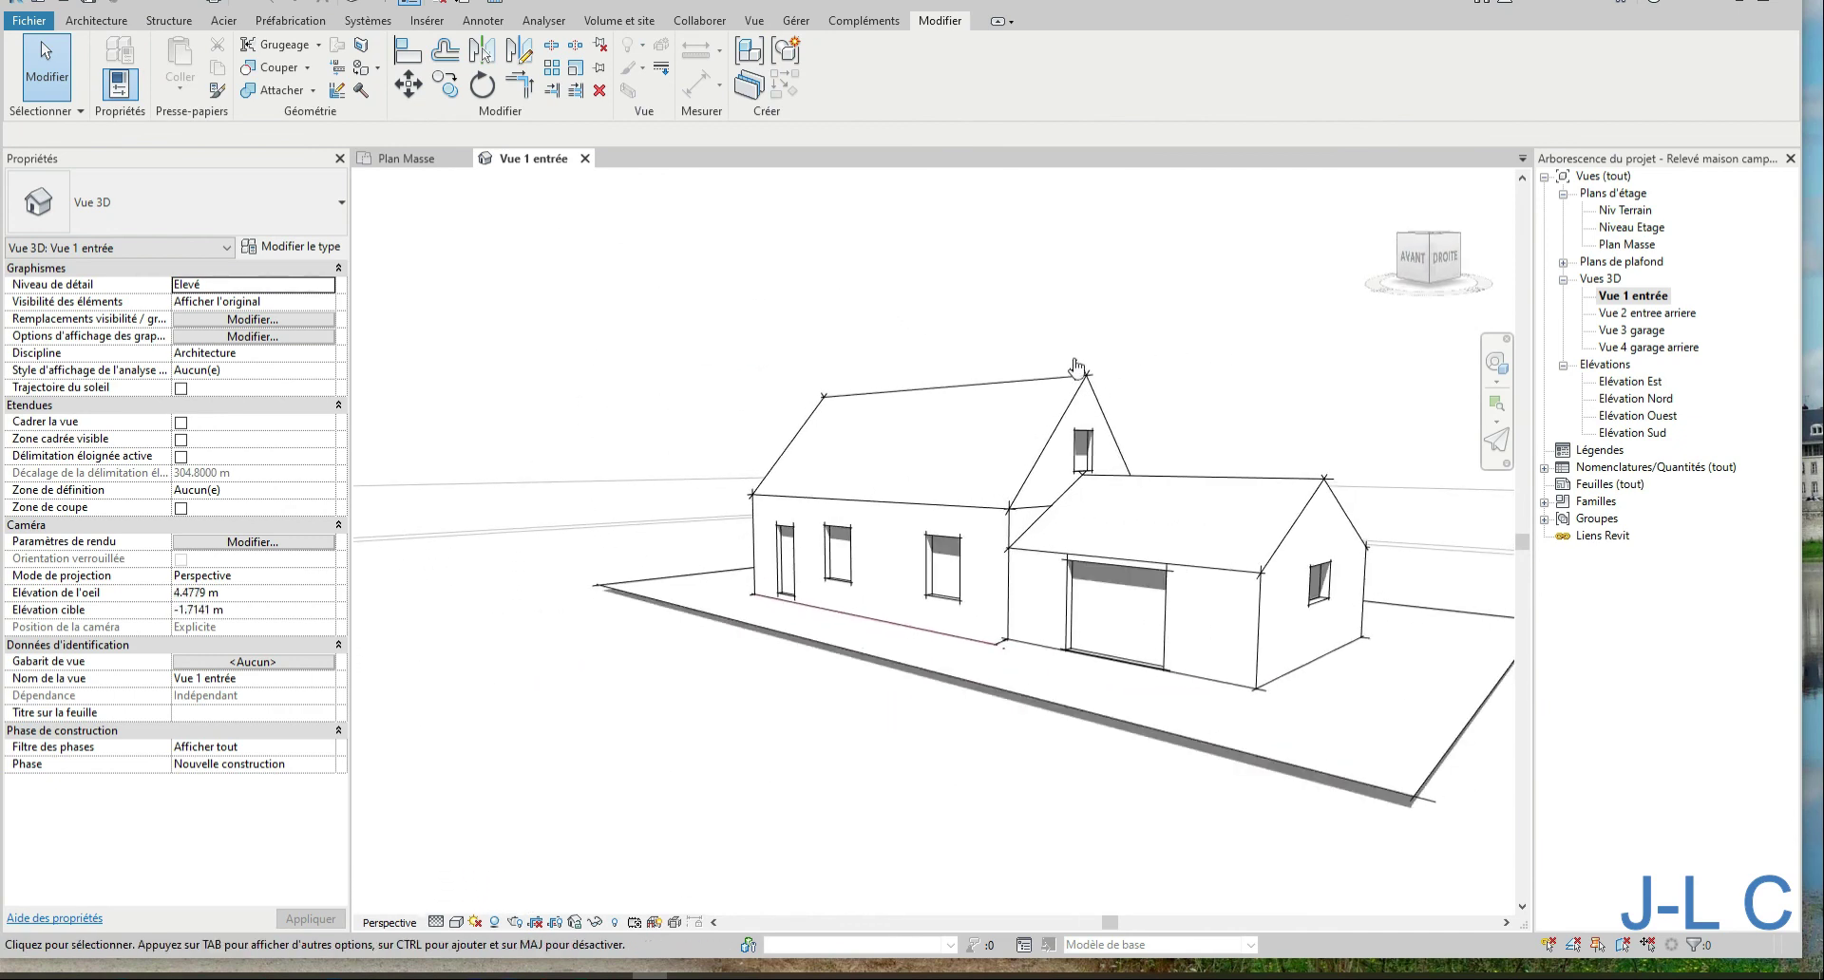
Edit the house mass in place and join the gabled roof solid to the walls solid
click(1081, 399)
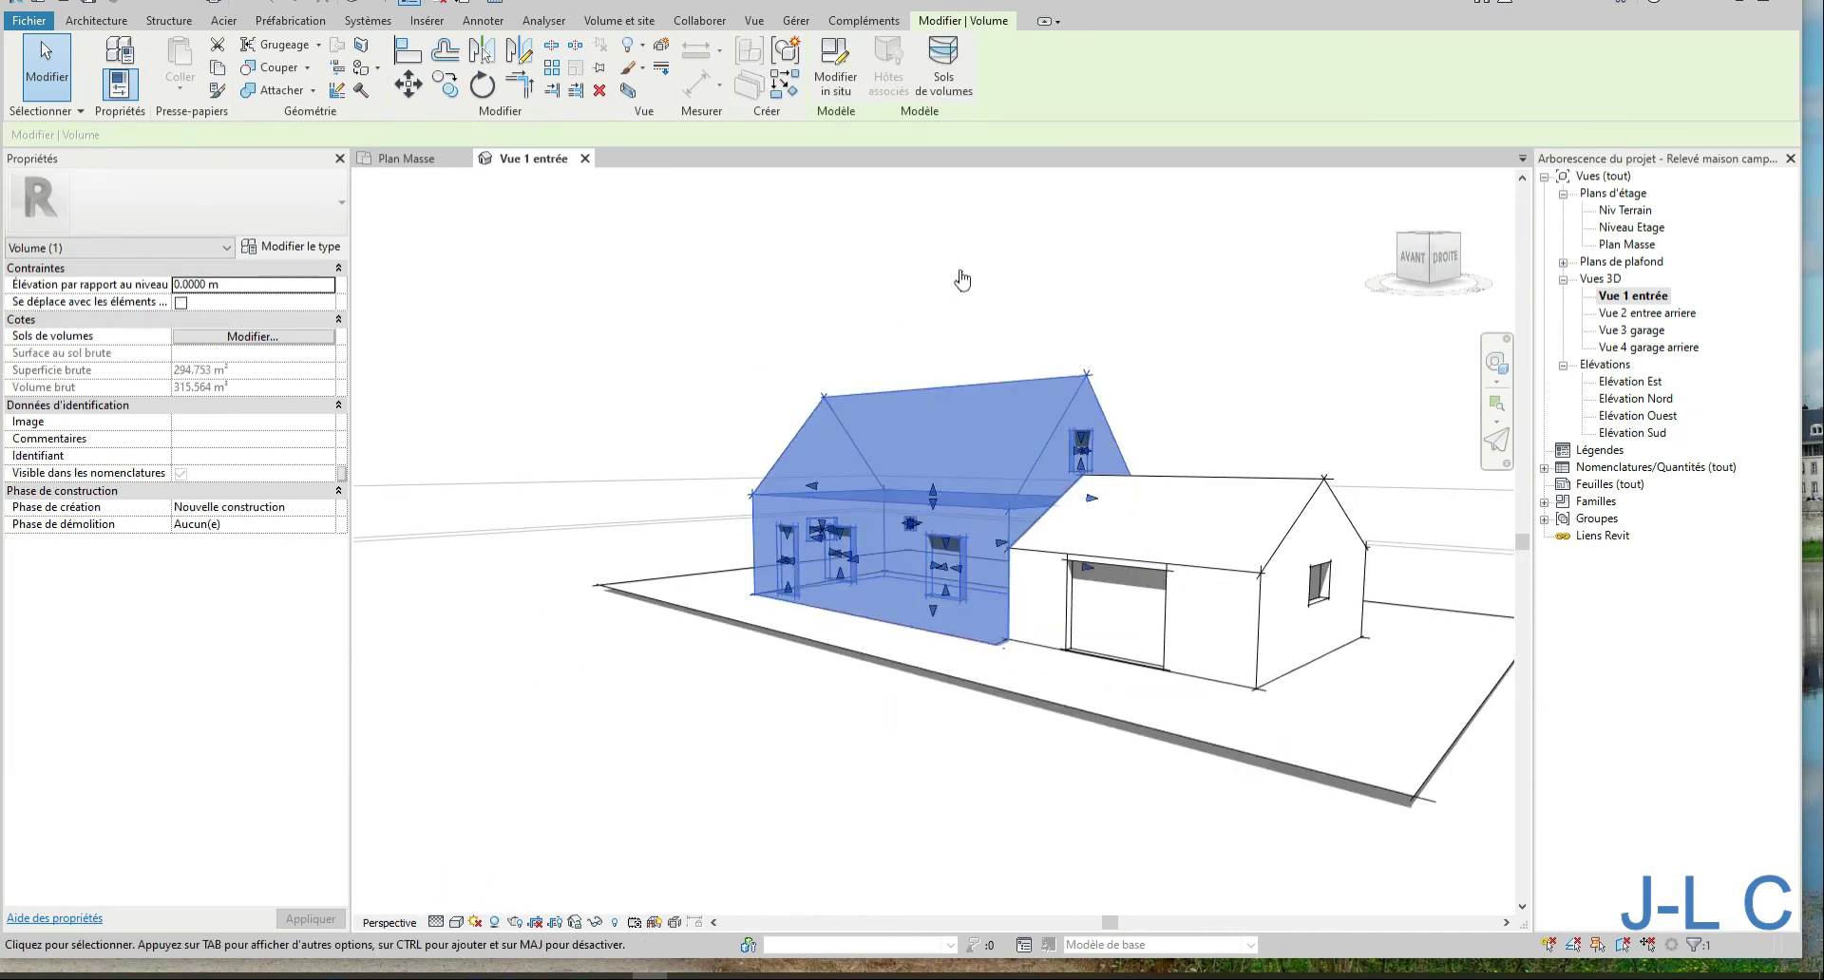
click(838, 84)
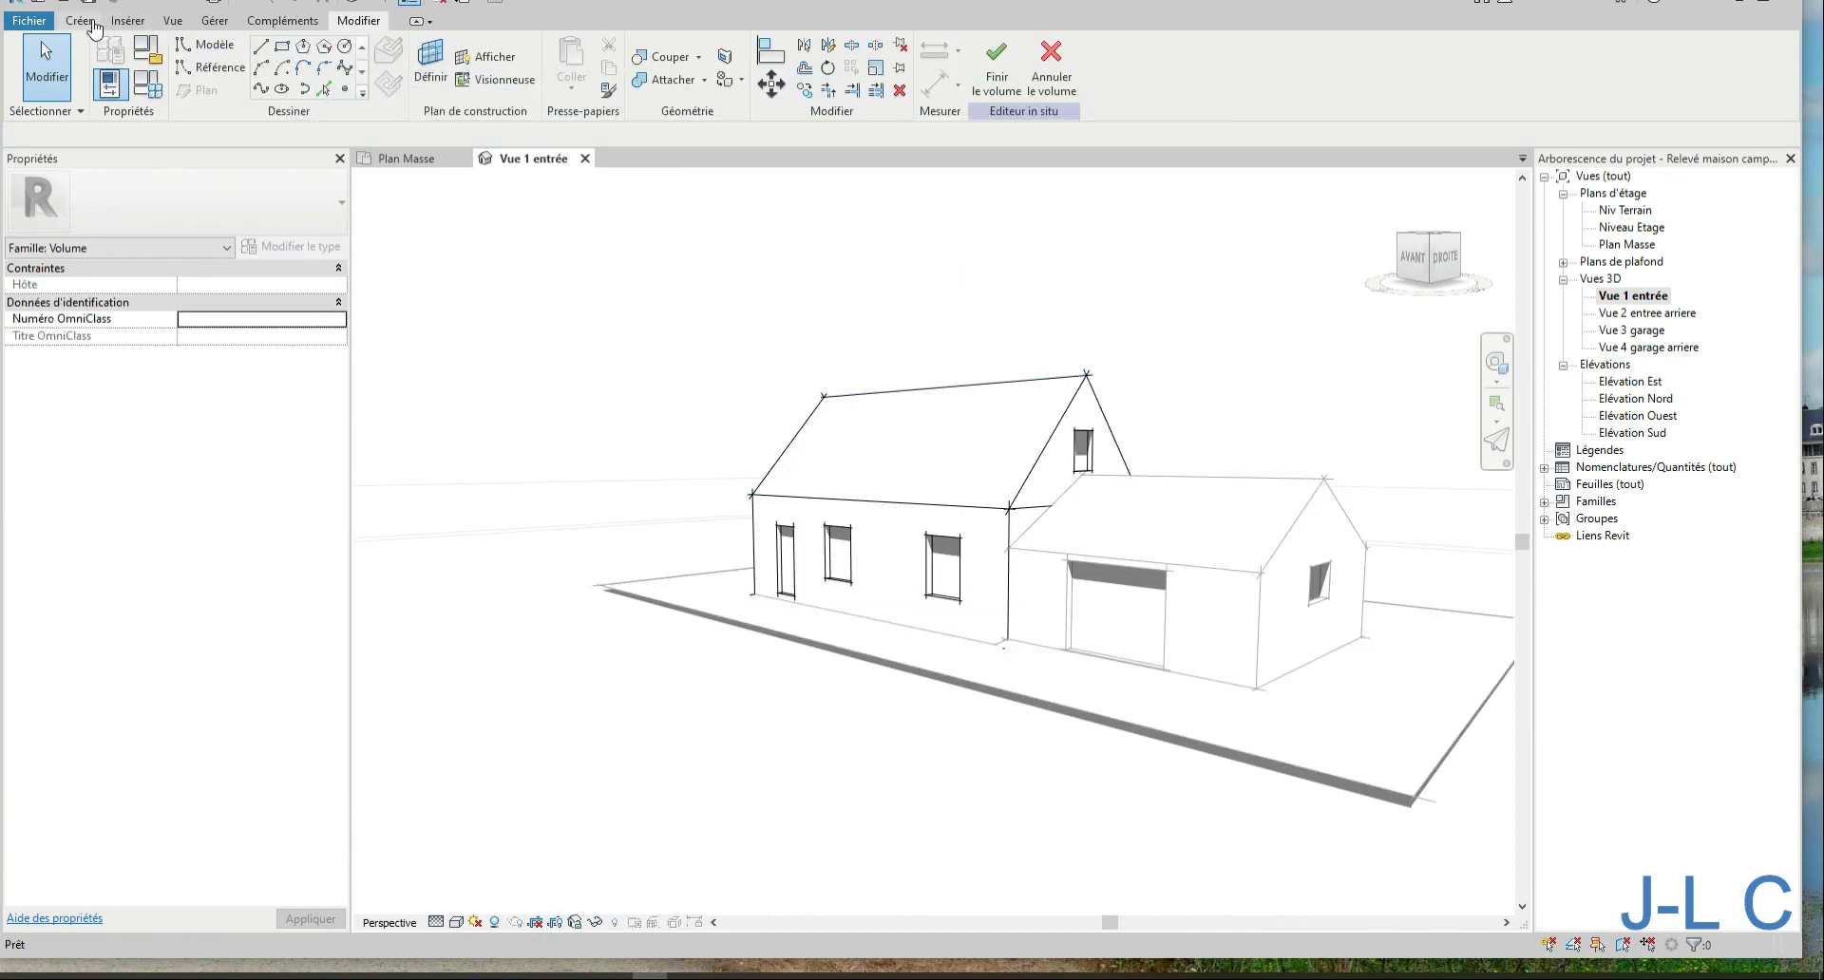
click(93, 23)
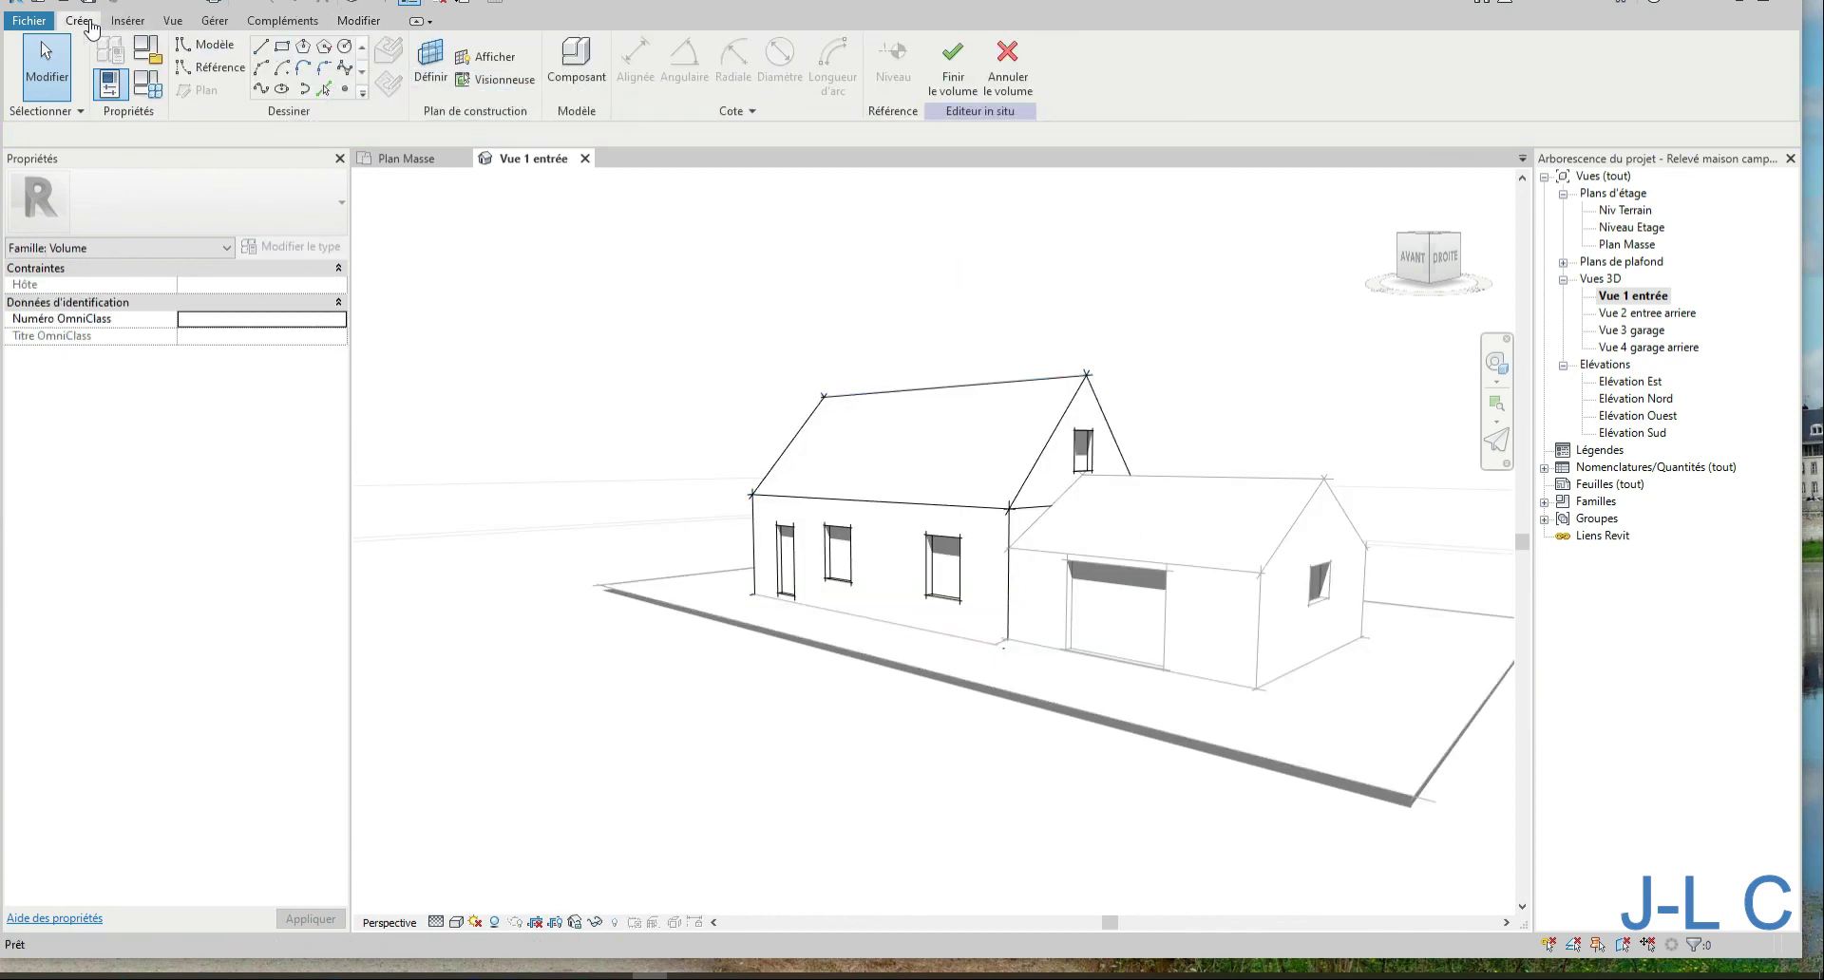
click(358, 21)
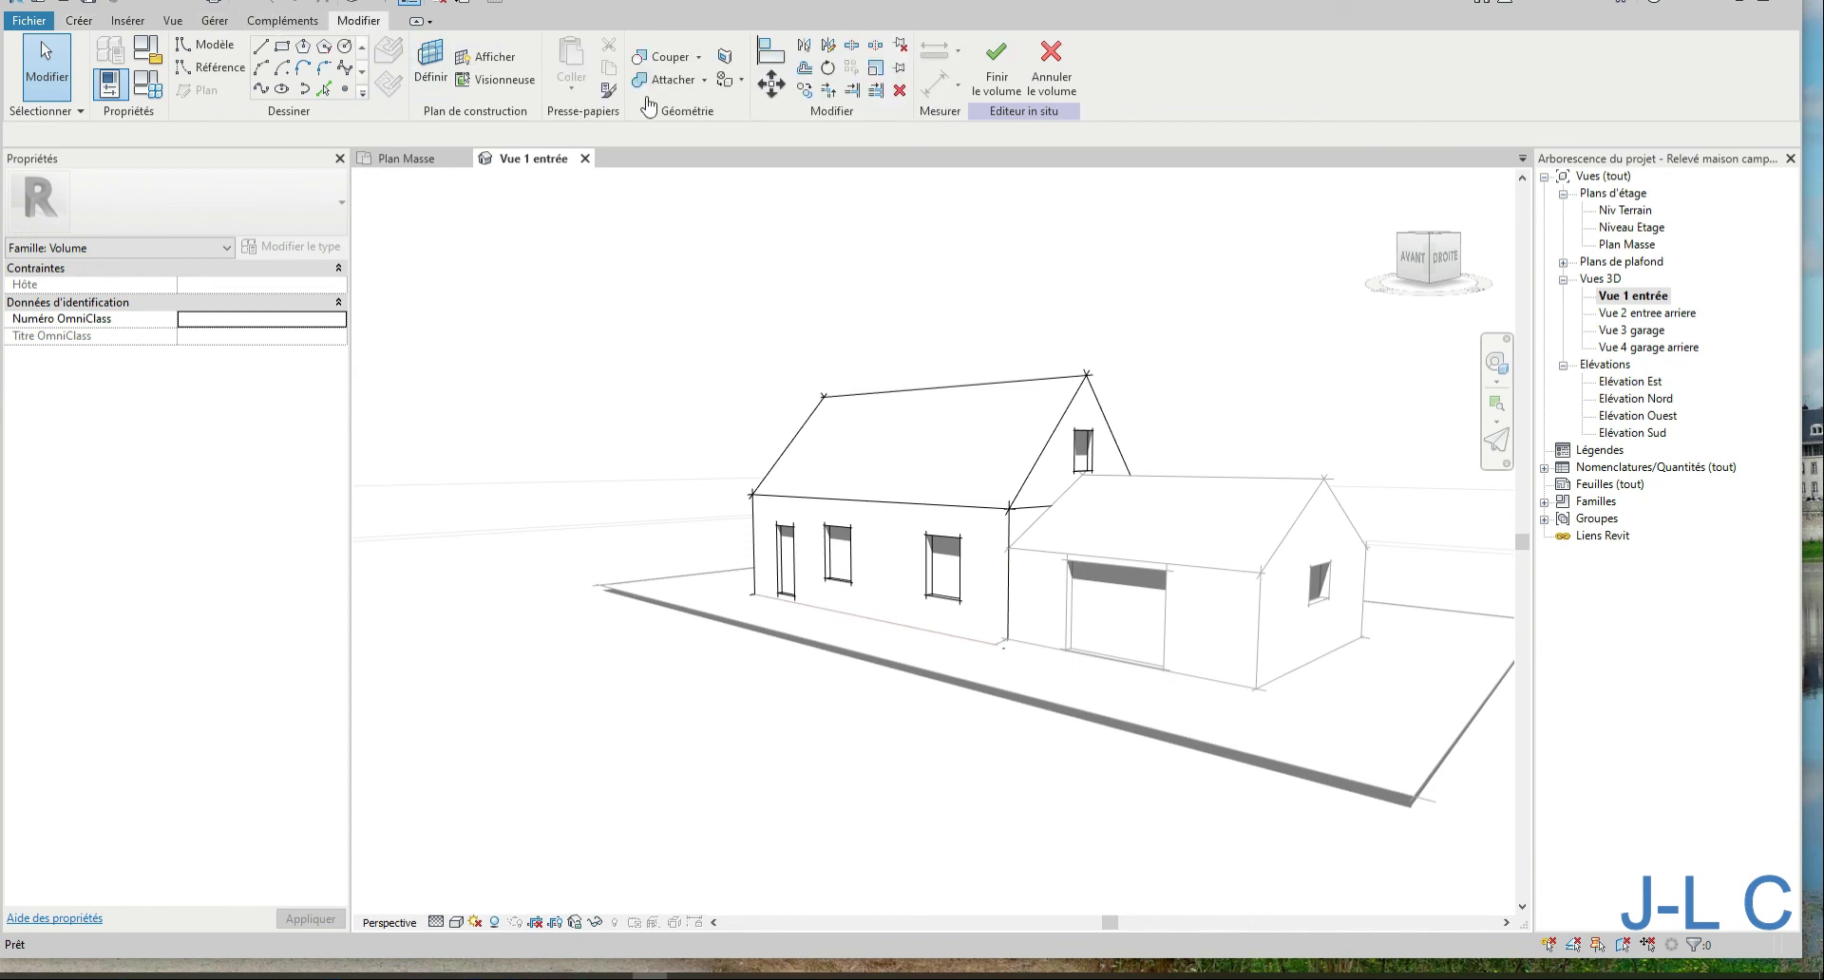
click(673, 84)
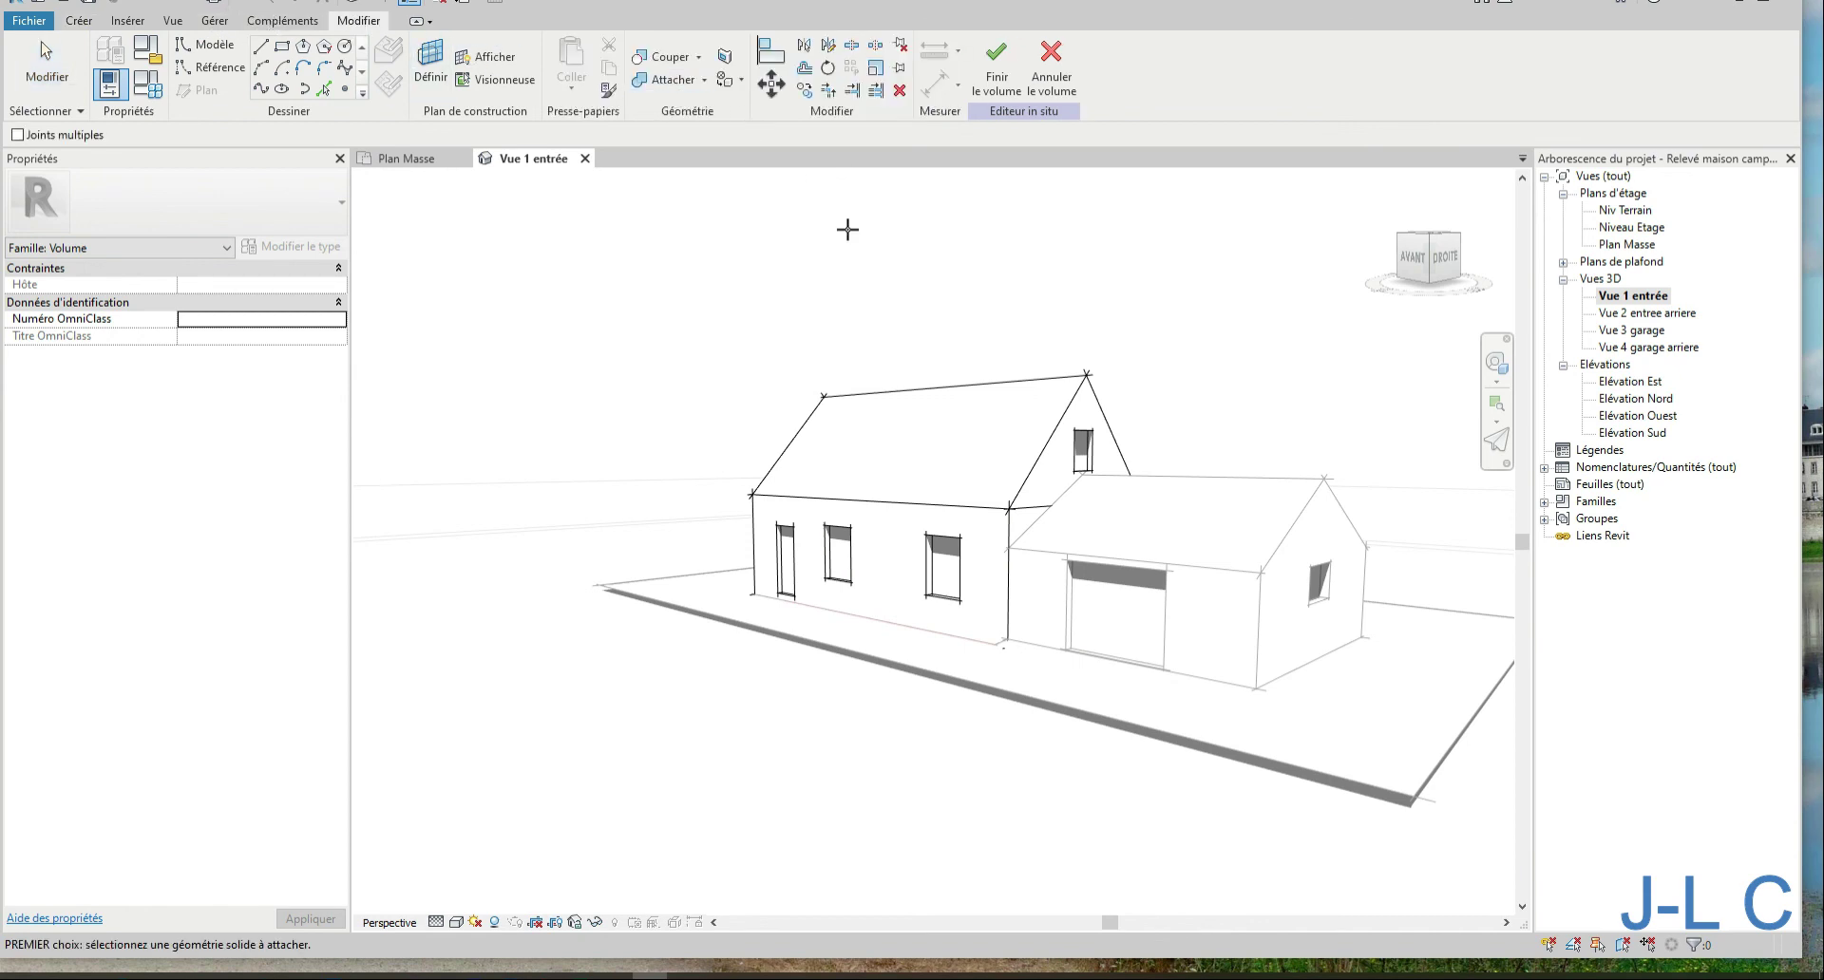
click(1066, 459)
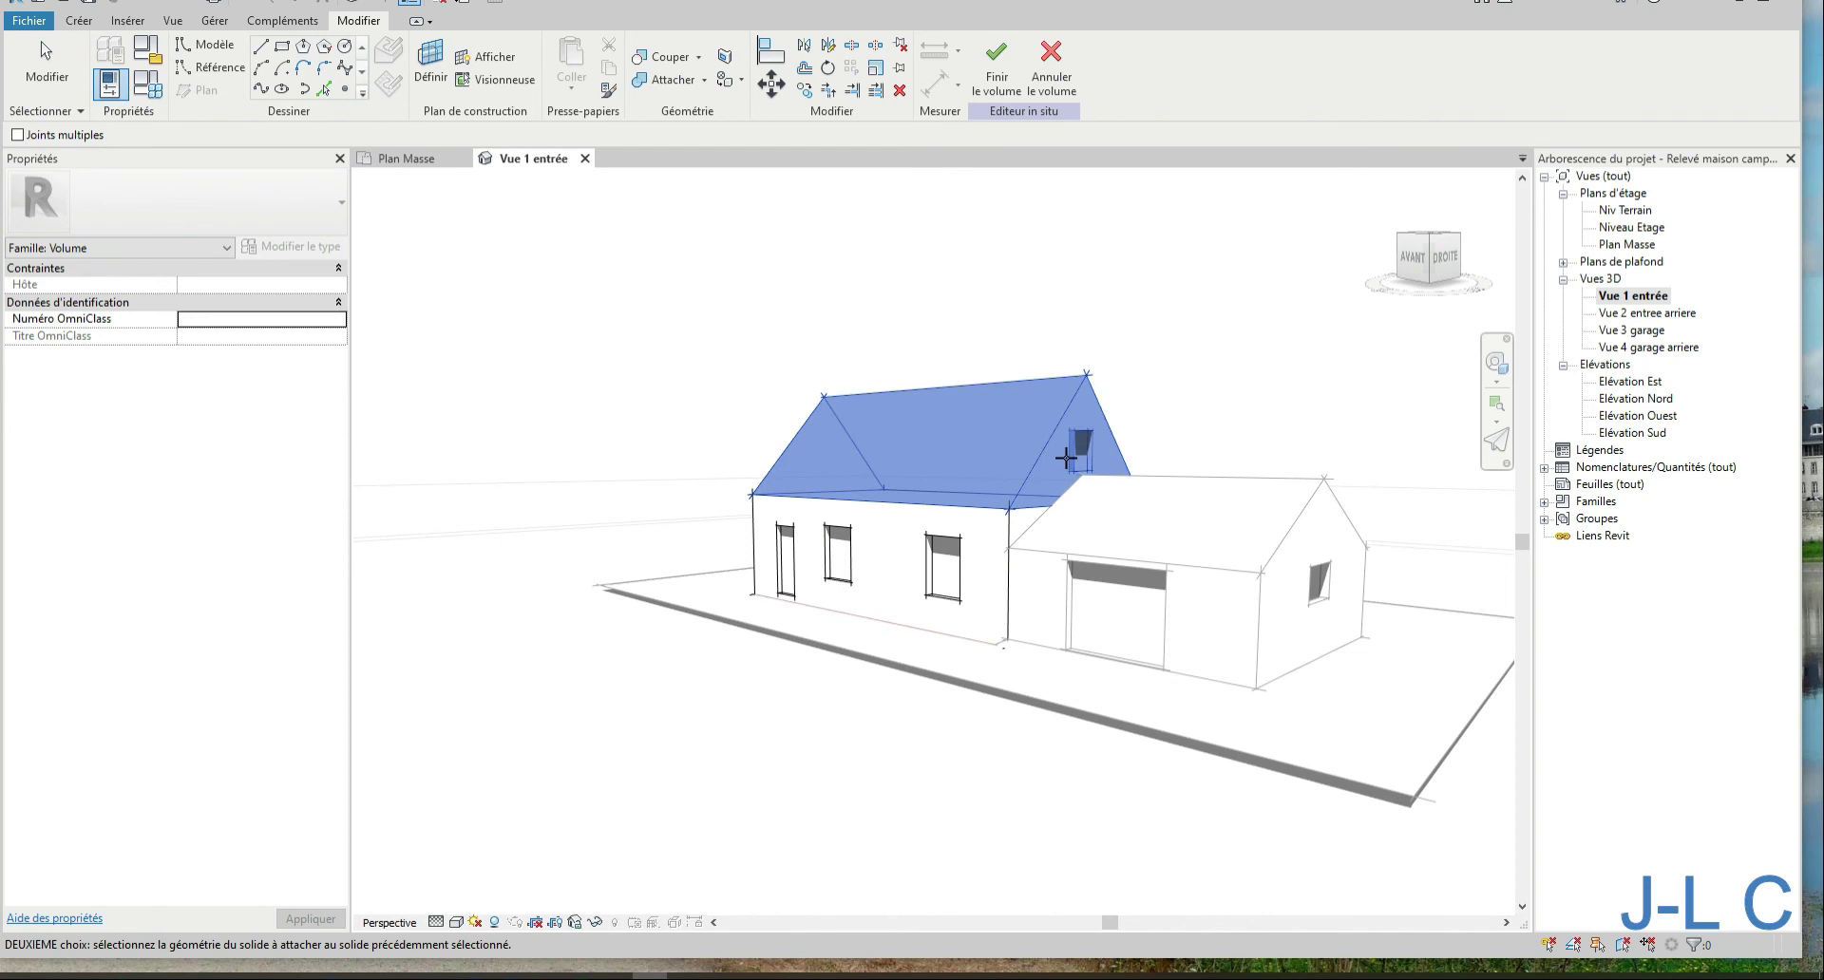
click(1007, 521)
Orbit near the front-left corner, then restore and lock the saved entrance orientation
mouse_move(867, 488)
shift+middle_down()
mouse_move(864, 541)
mouse_move(1131, 539)
shift+middle_up()
scroll(1093, 513, up, 5)
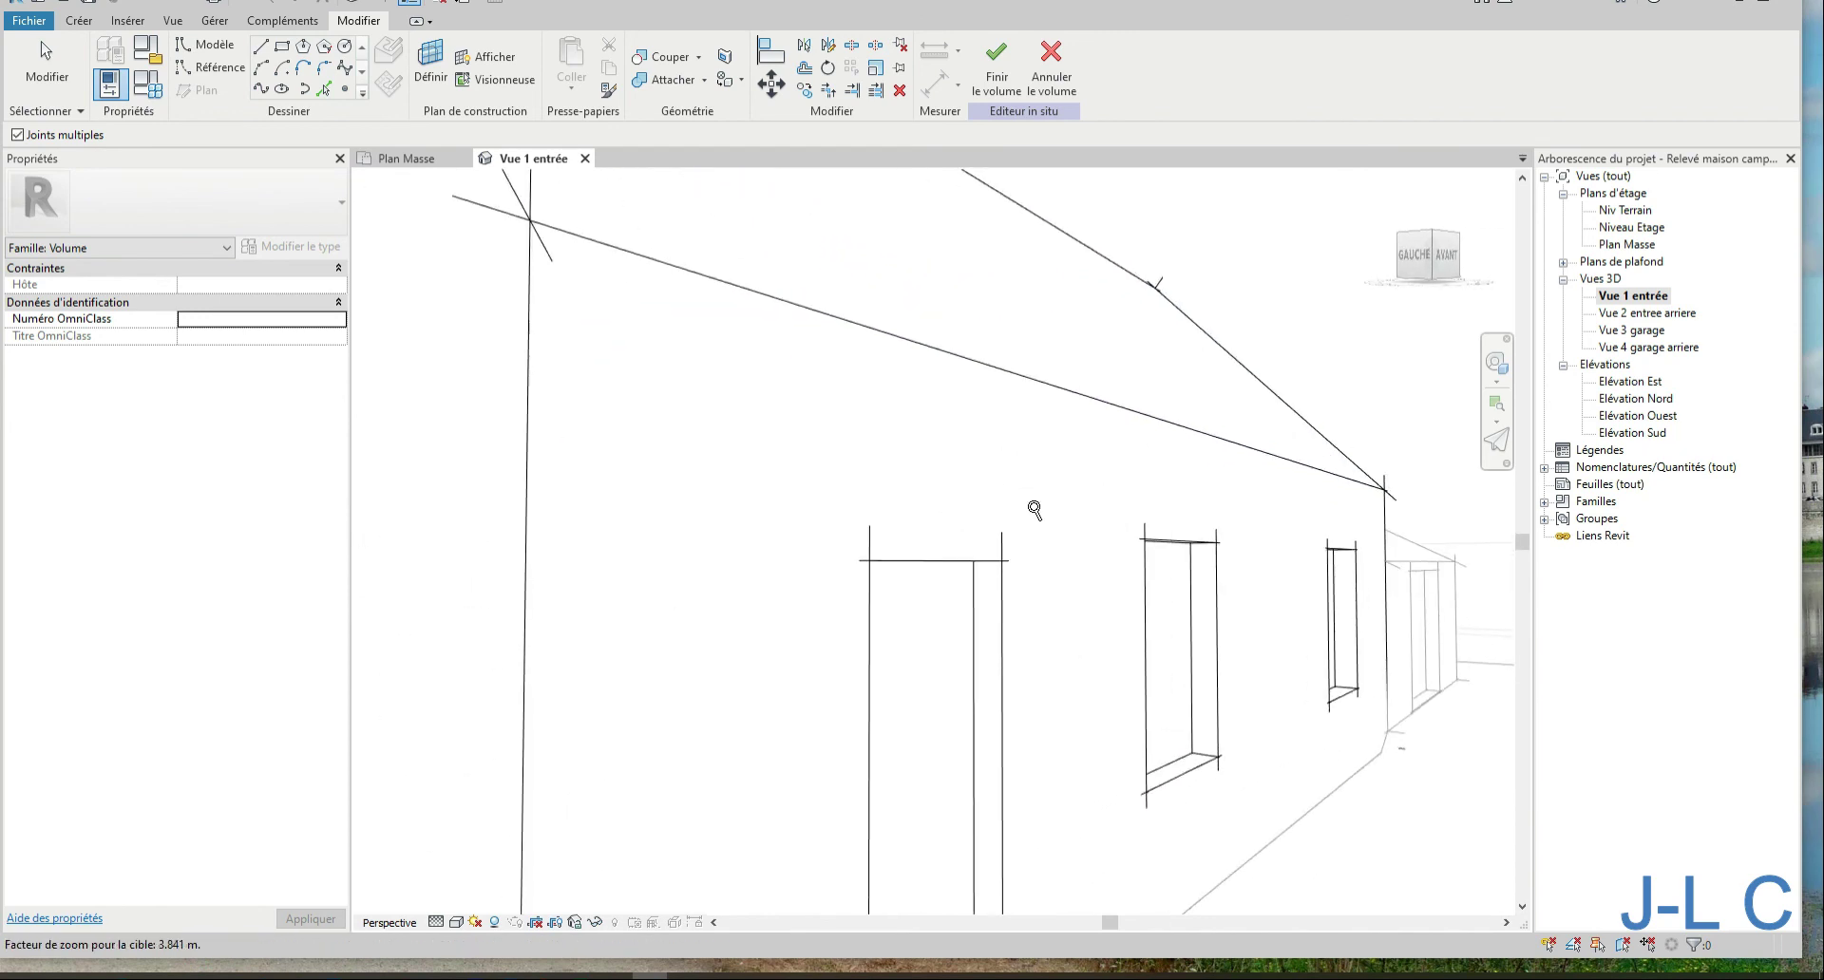
scroll(1093, 510, down, 5)
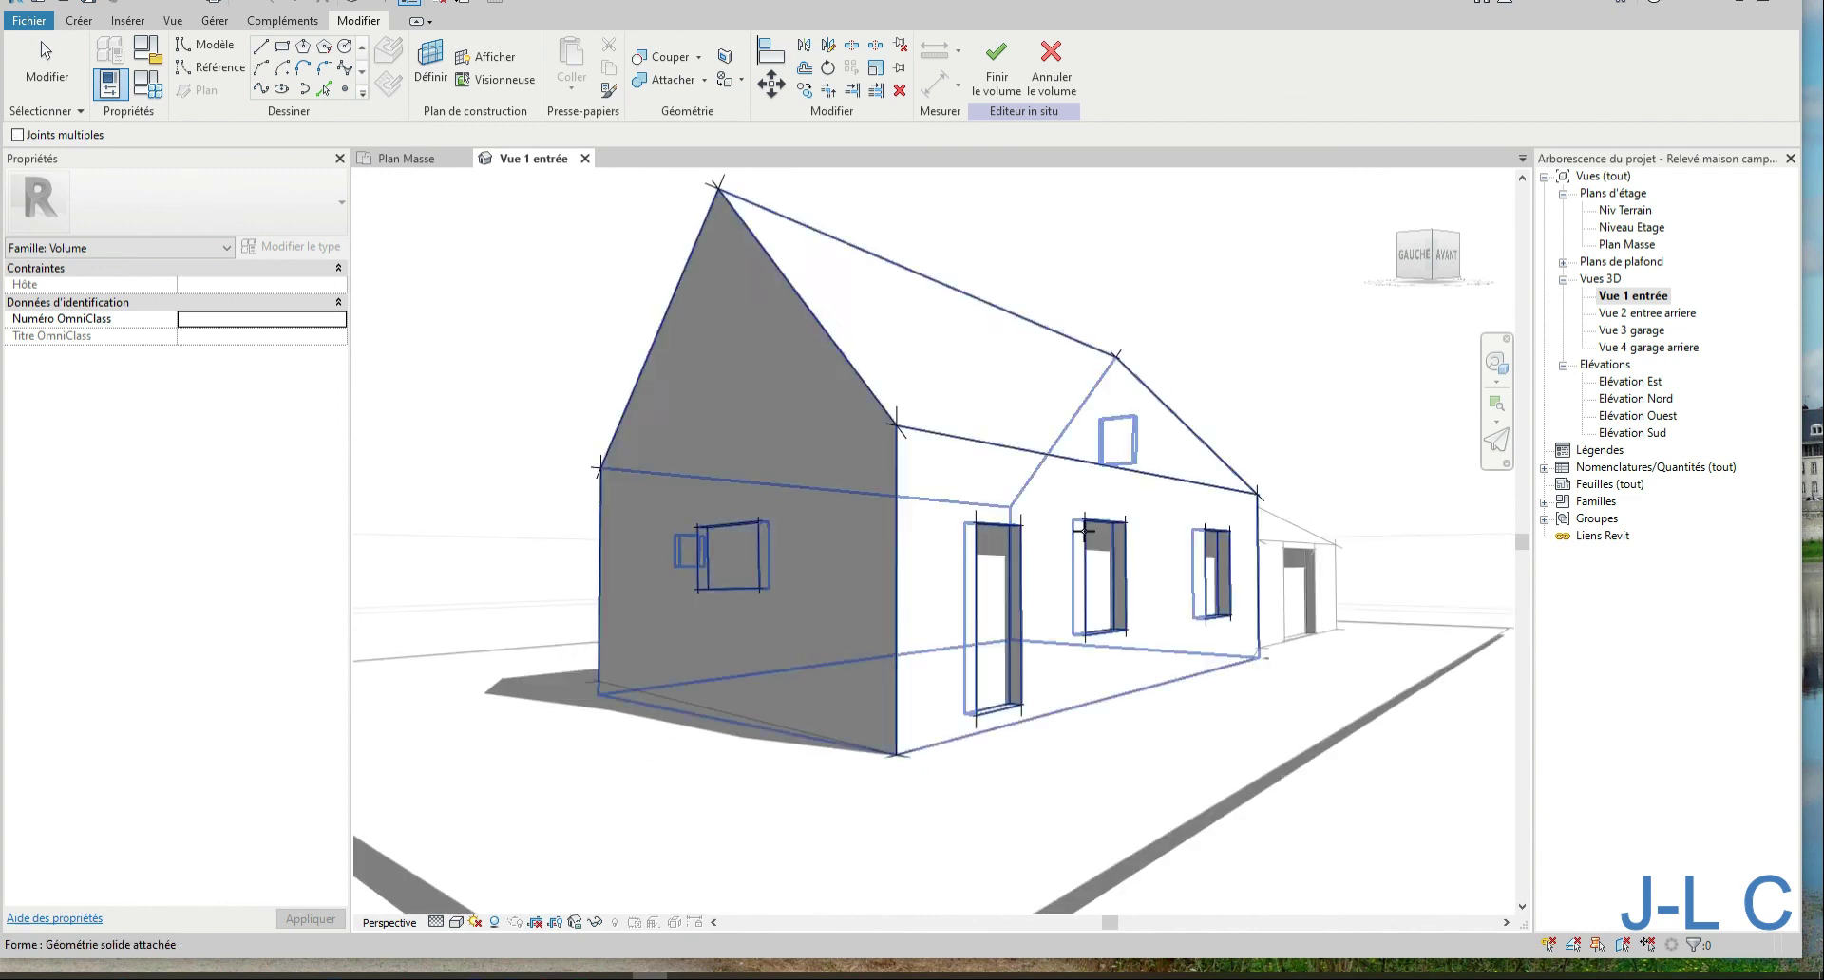
click(574, 923)
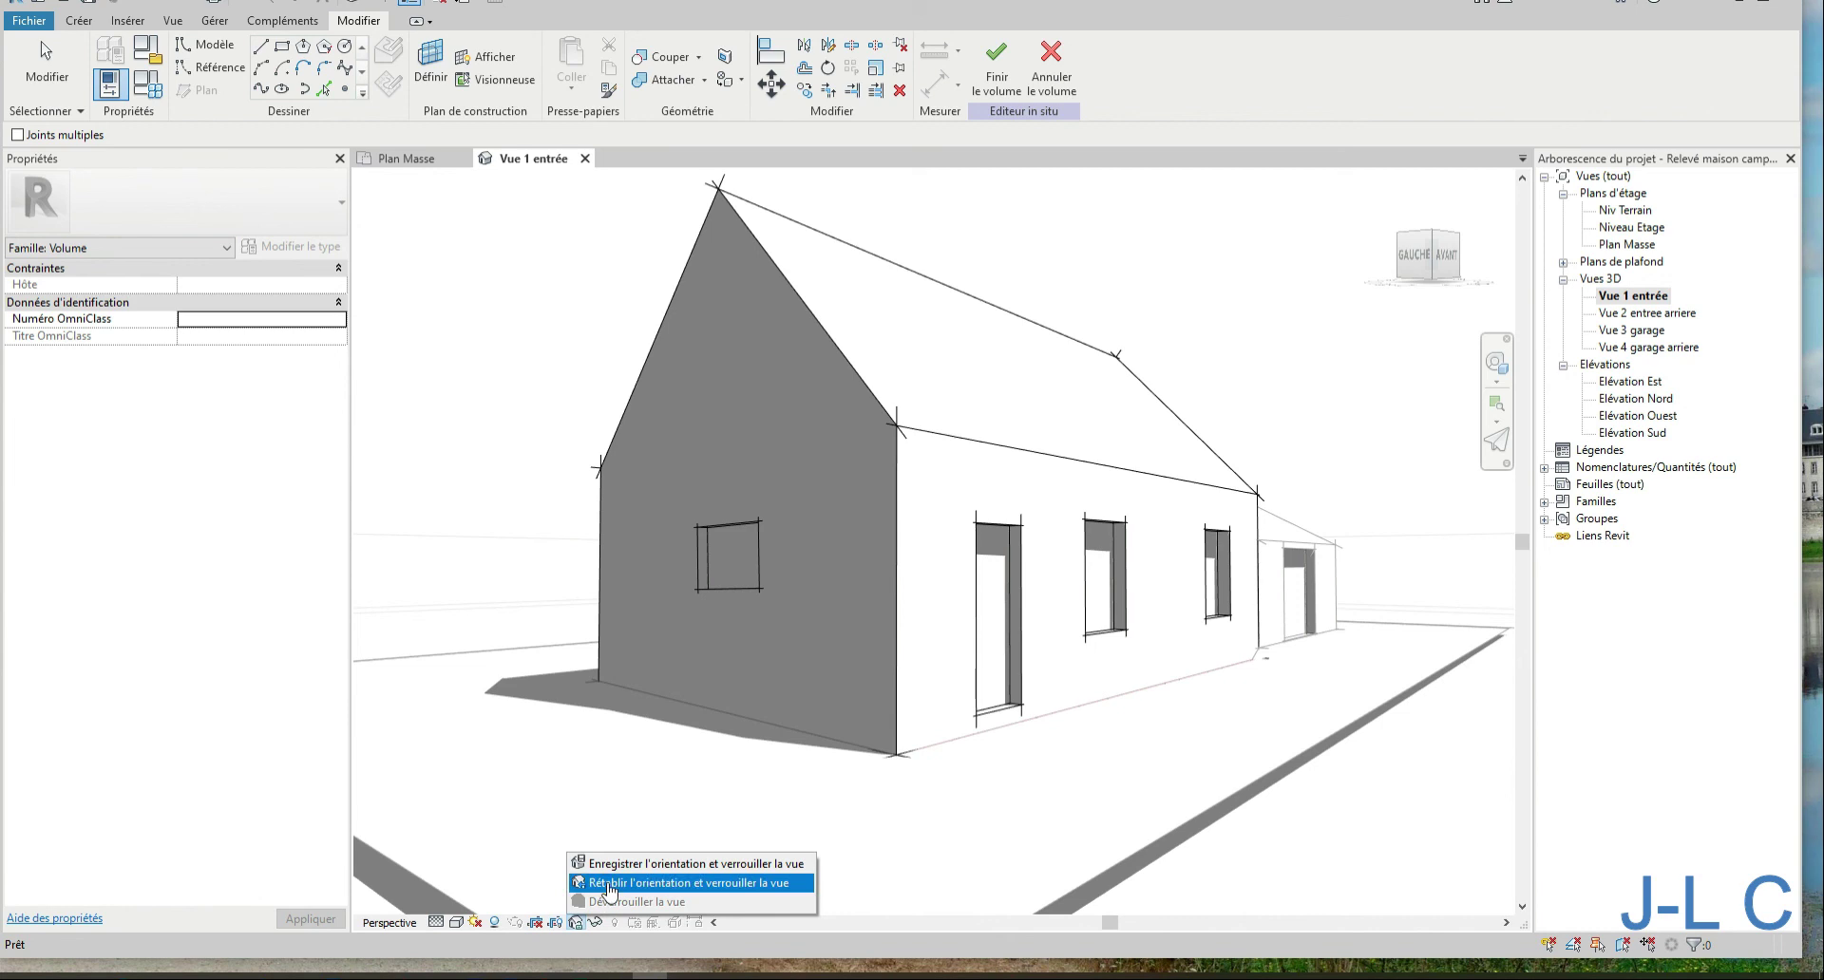
click(610, 885)
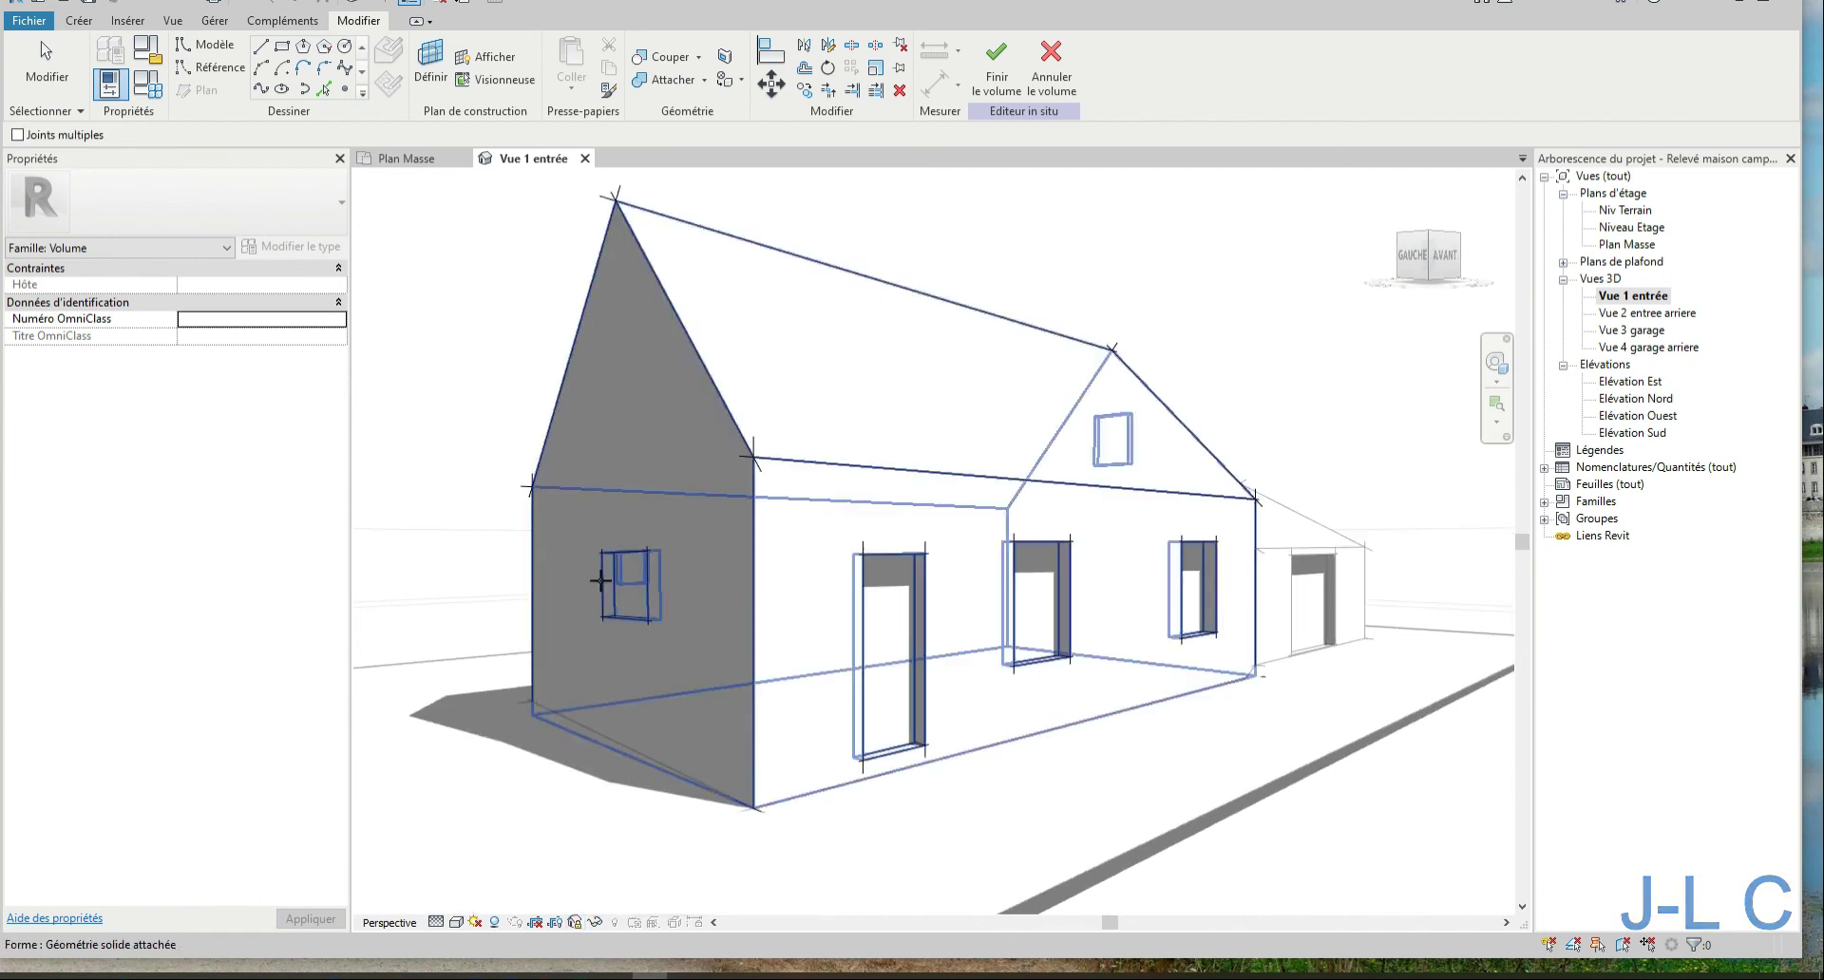